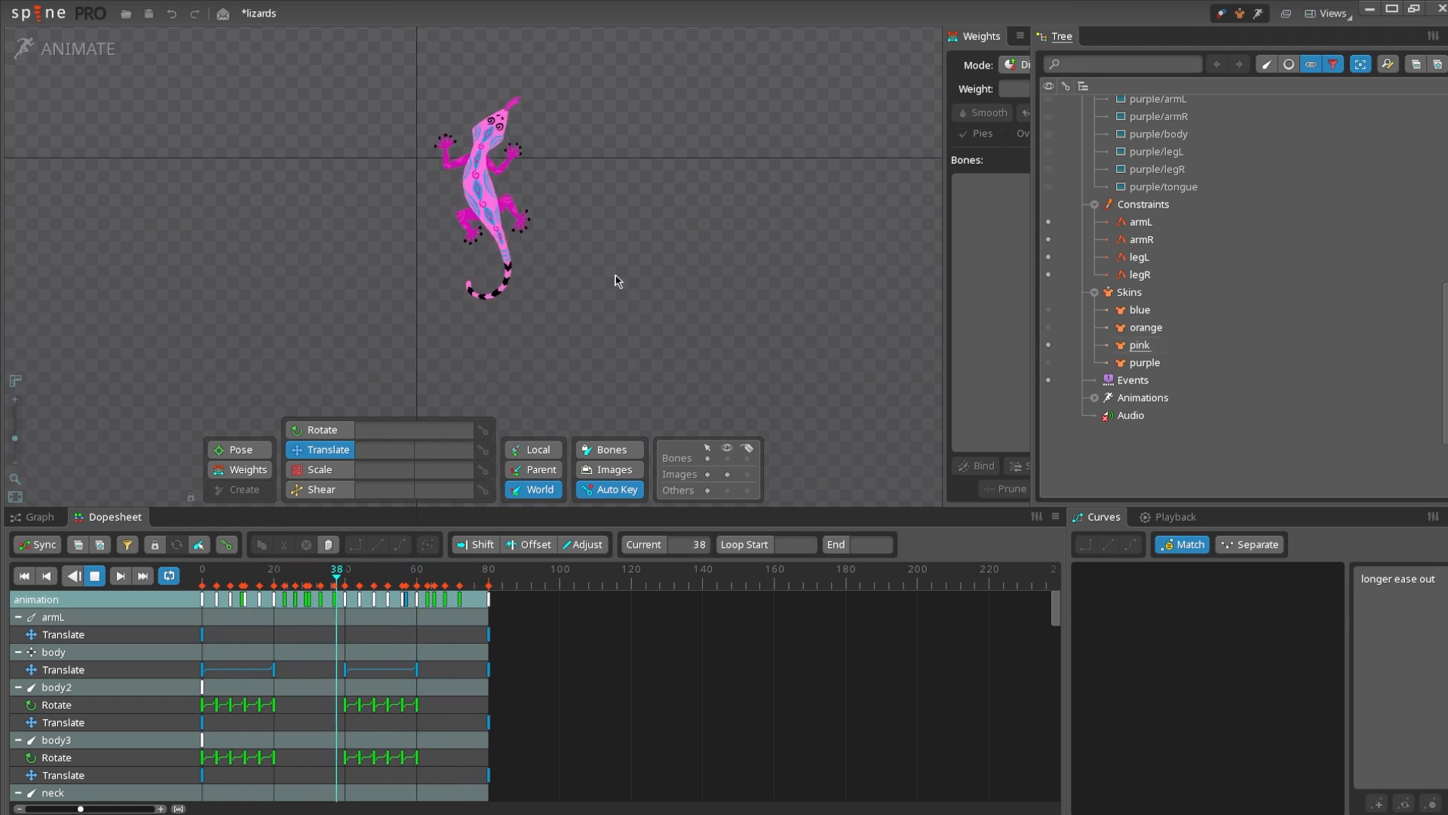
- Preview the purple, orange, pink and blue skins on the animated lizard, finishing with the orange skin
{"action": "left_click", "coordinate": [1049, 362]}
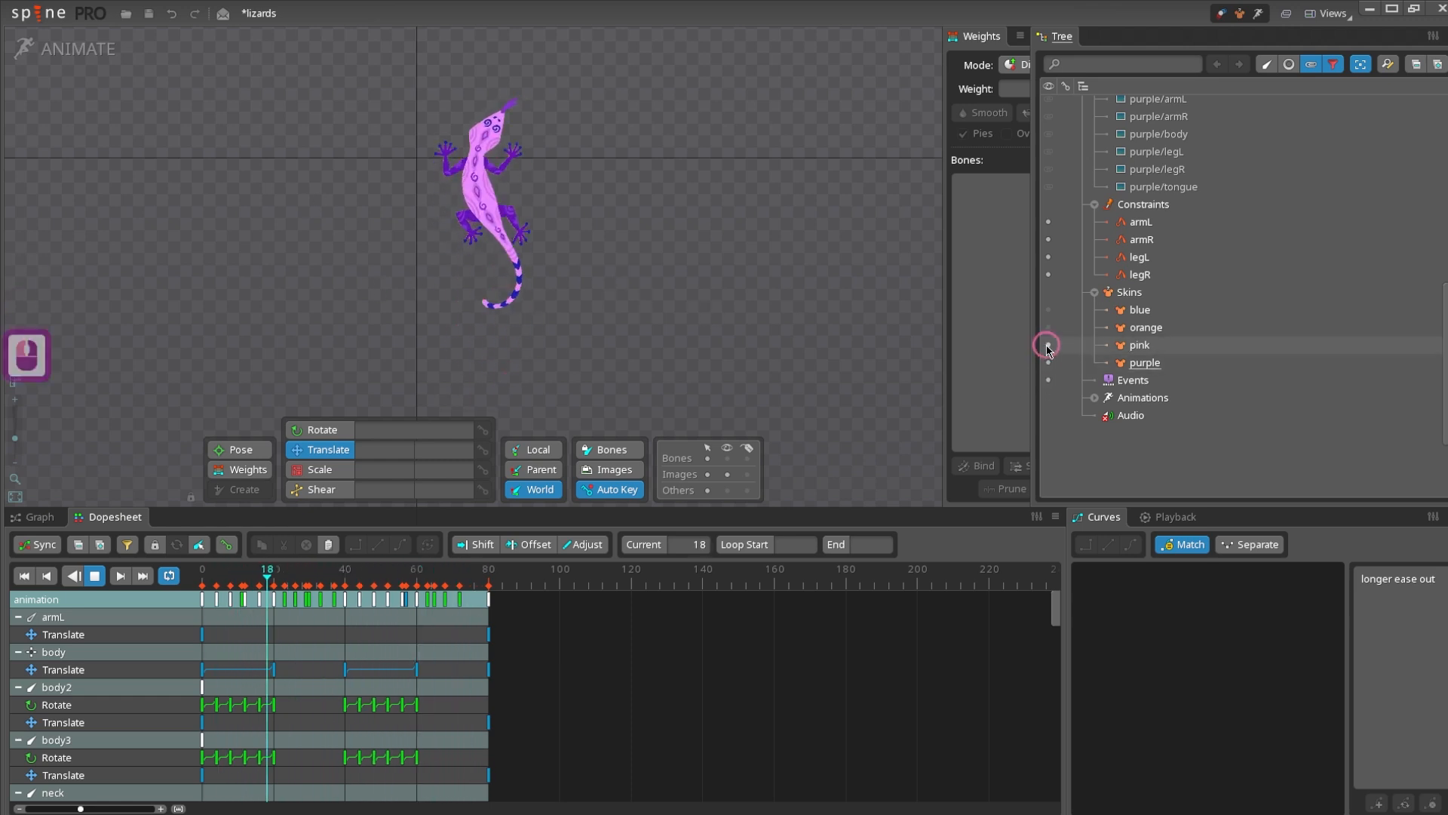
{"action": "left_click", "coordinate": [1048, 327]}
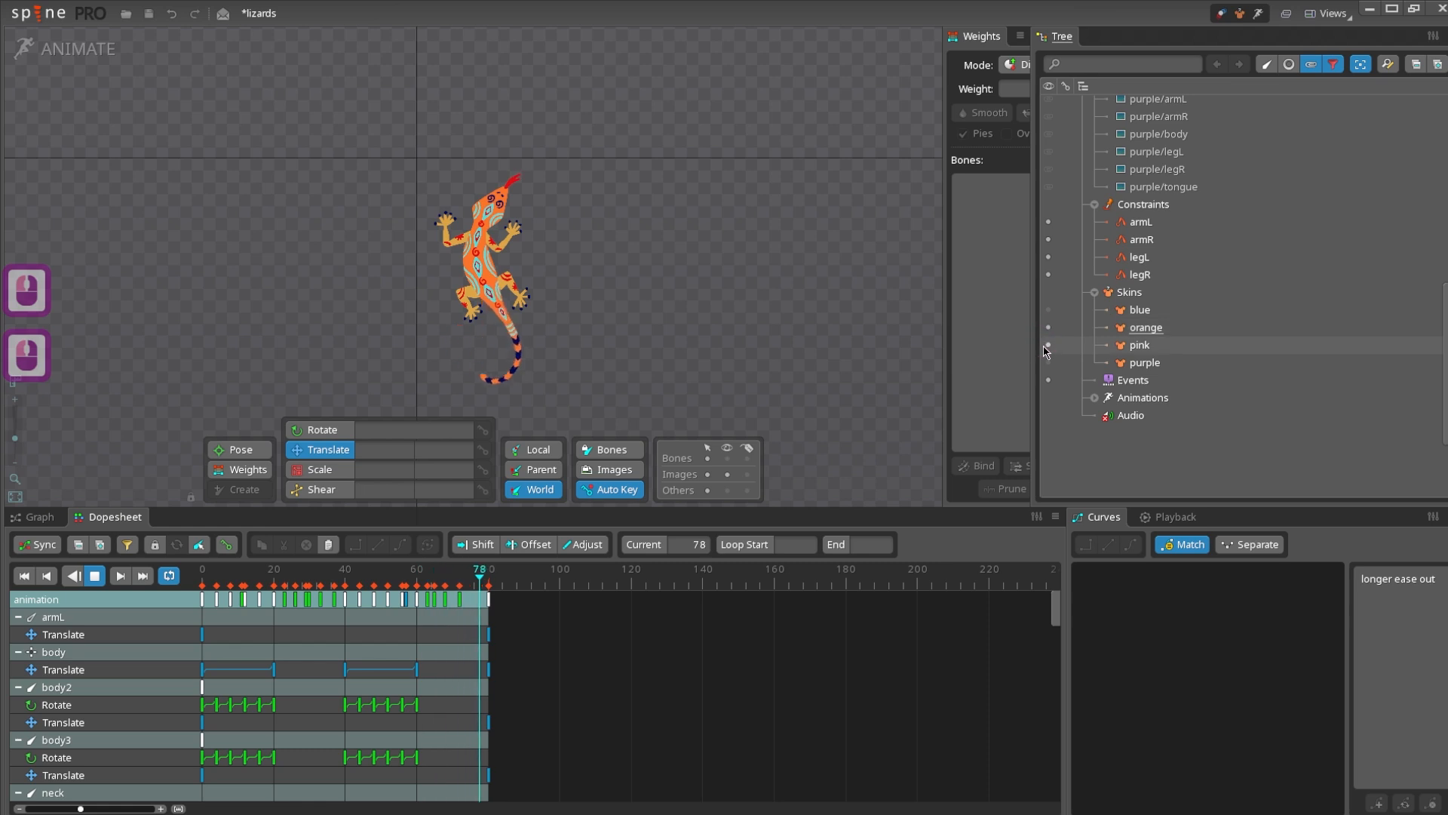
{"action": "left_click", "coordinate": [1048, 345]}
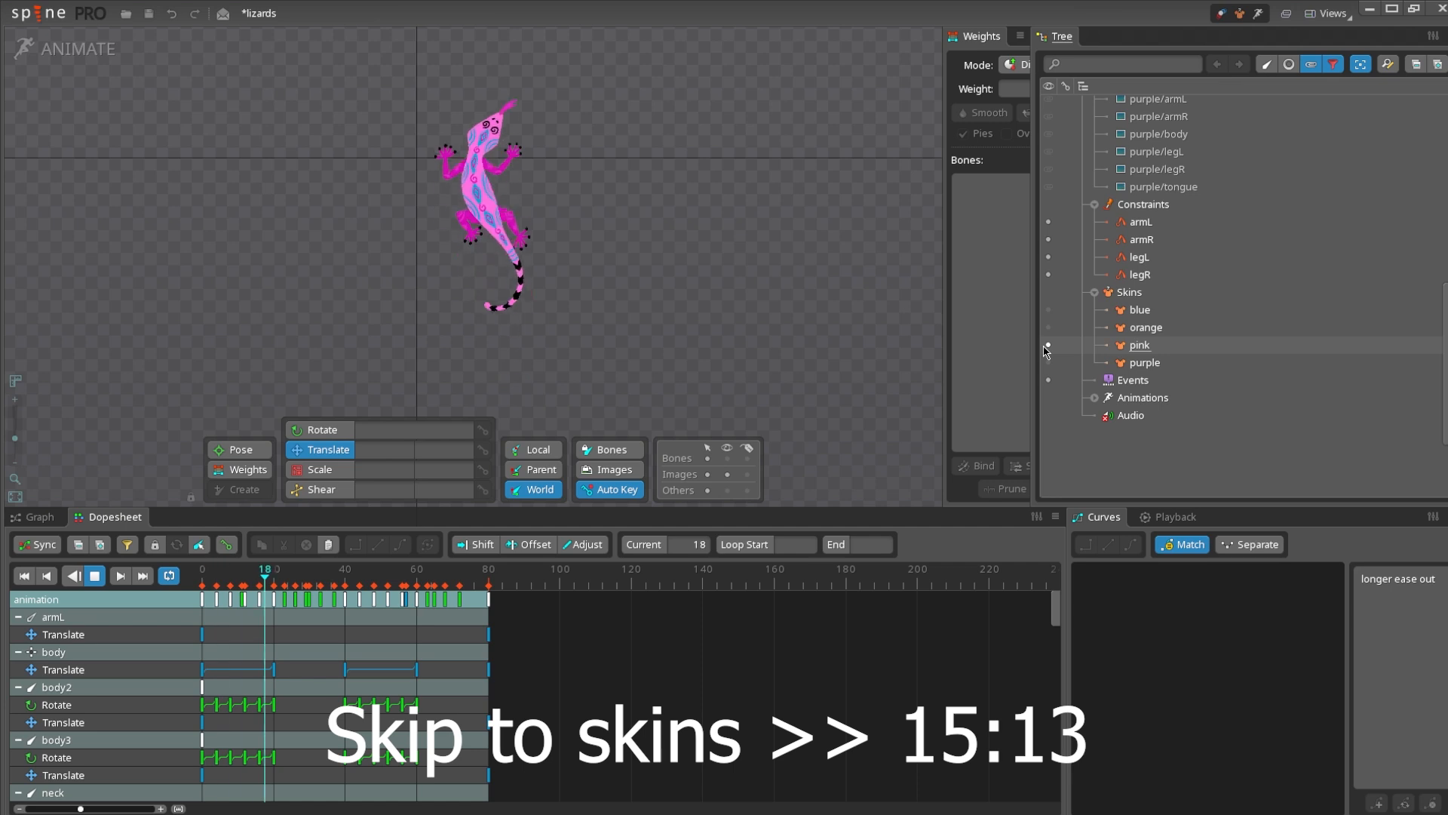
{"action": "left_click", "coordinate": [1049, 310]}
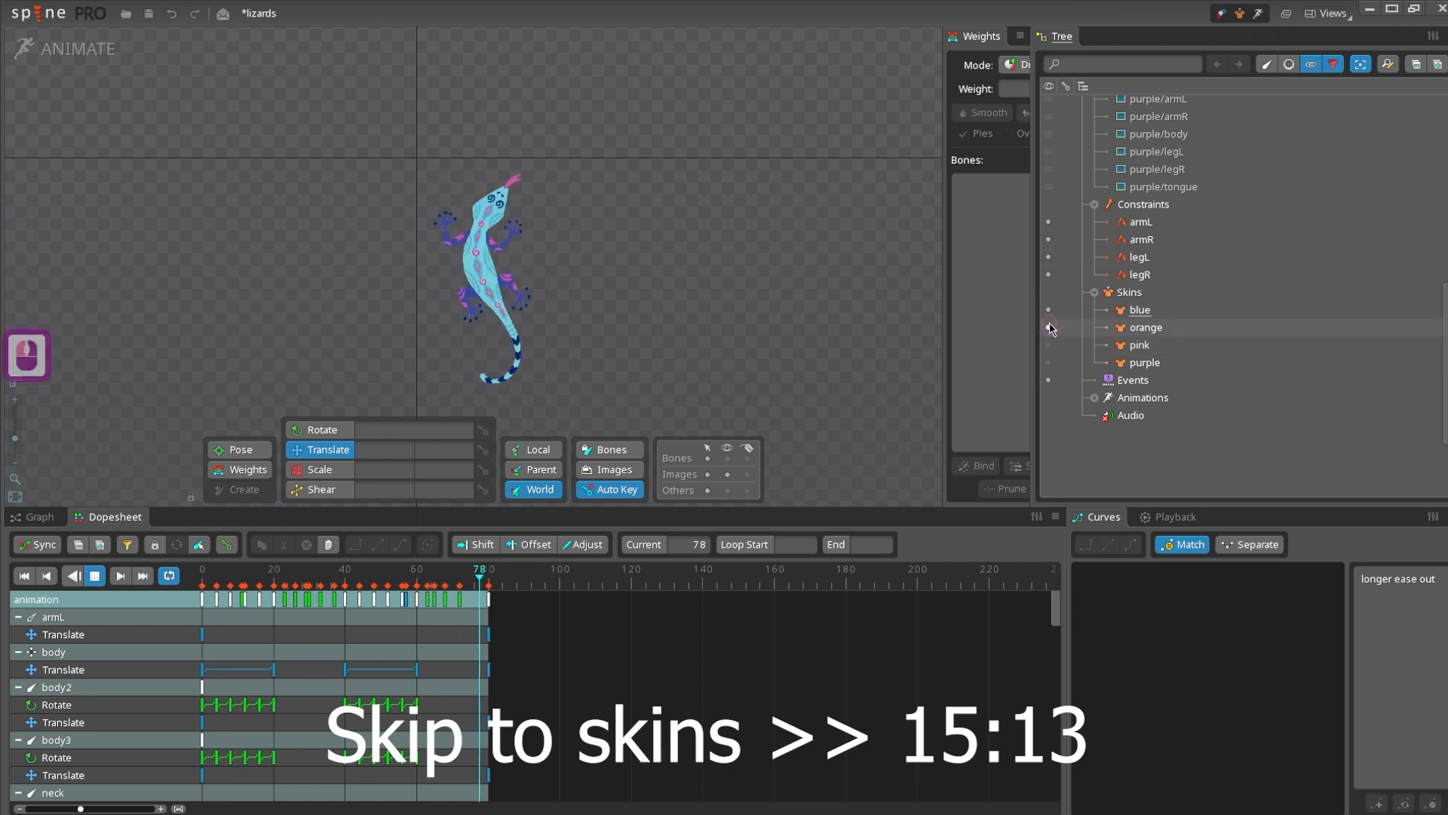
{"action": "left_click", "coordinate": [1049, 327]}
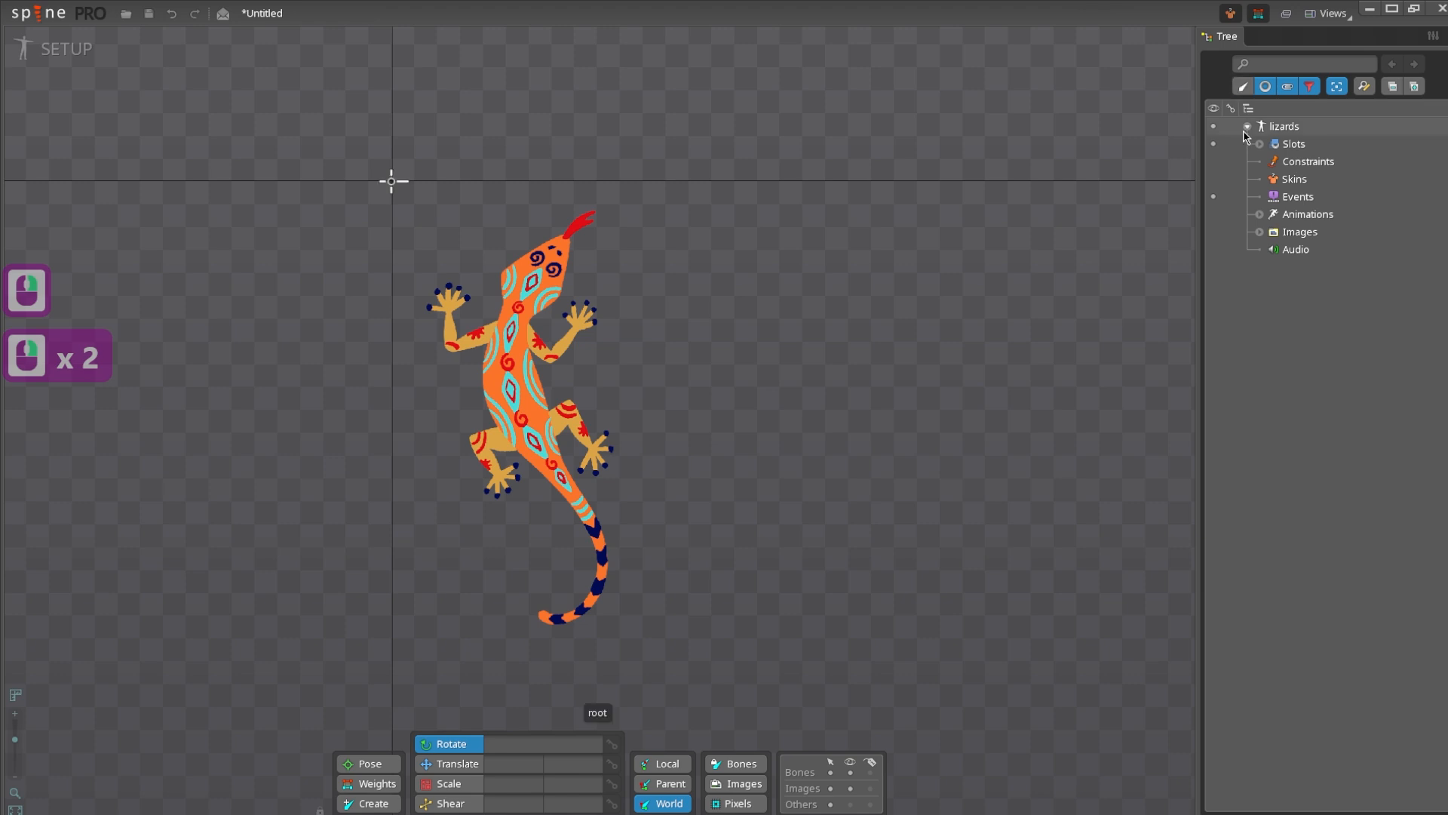
- Expand the body slot and preview its color variants, finishing with the orange/body attachment visible
{"action": "left_click", "coordinate": [1294, 144]}
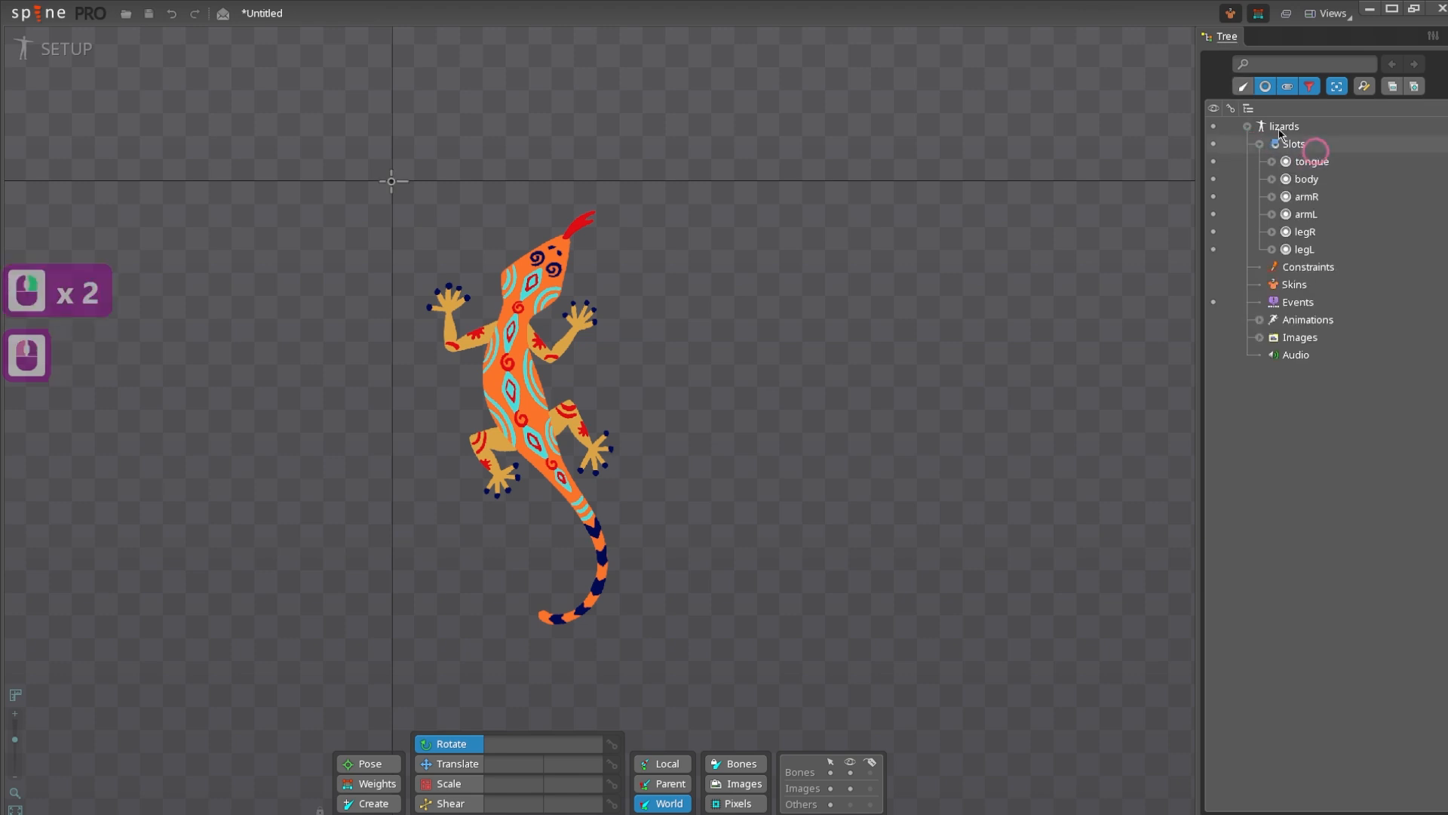
{"action": "left_click", "coordinate": [1272, 179]}
{"action": "left_click", "coordinate": [1339, 215]}
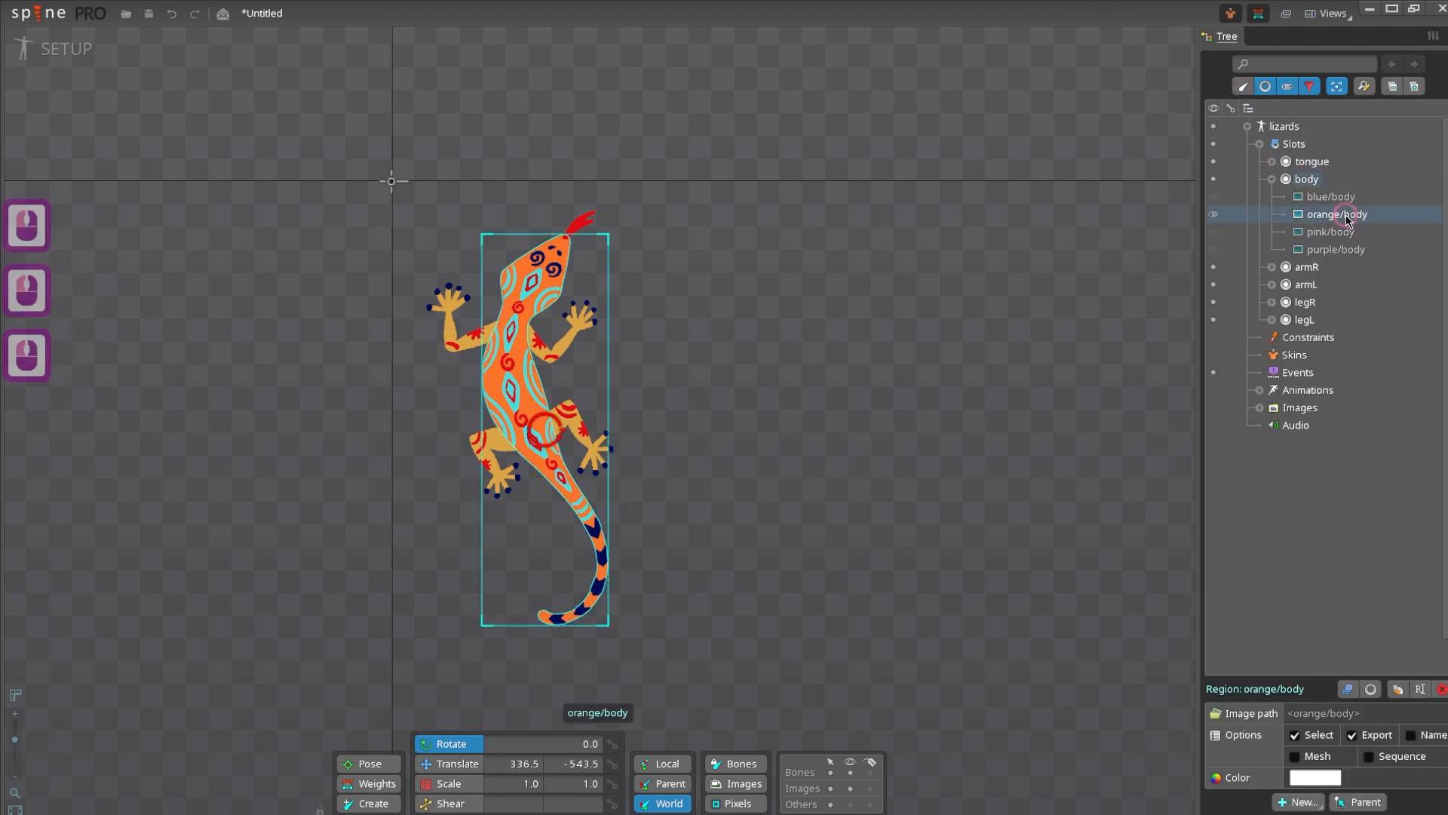
{"action": "double_click", "coordinate": [1347, 197]}
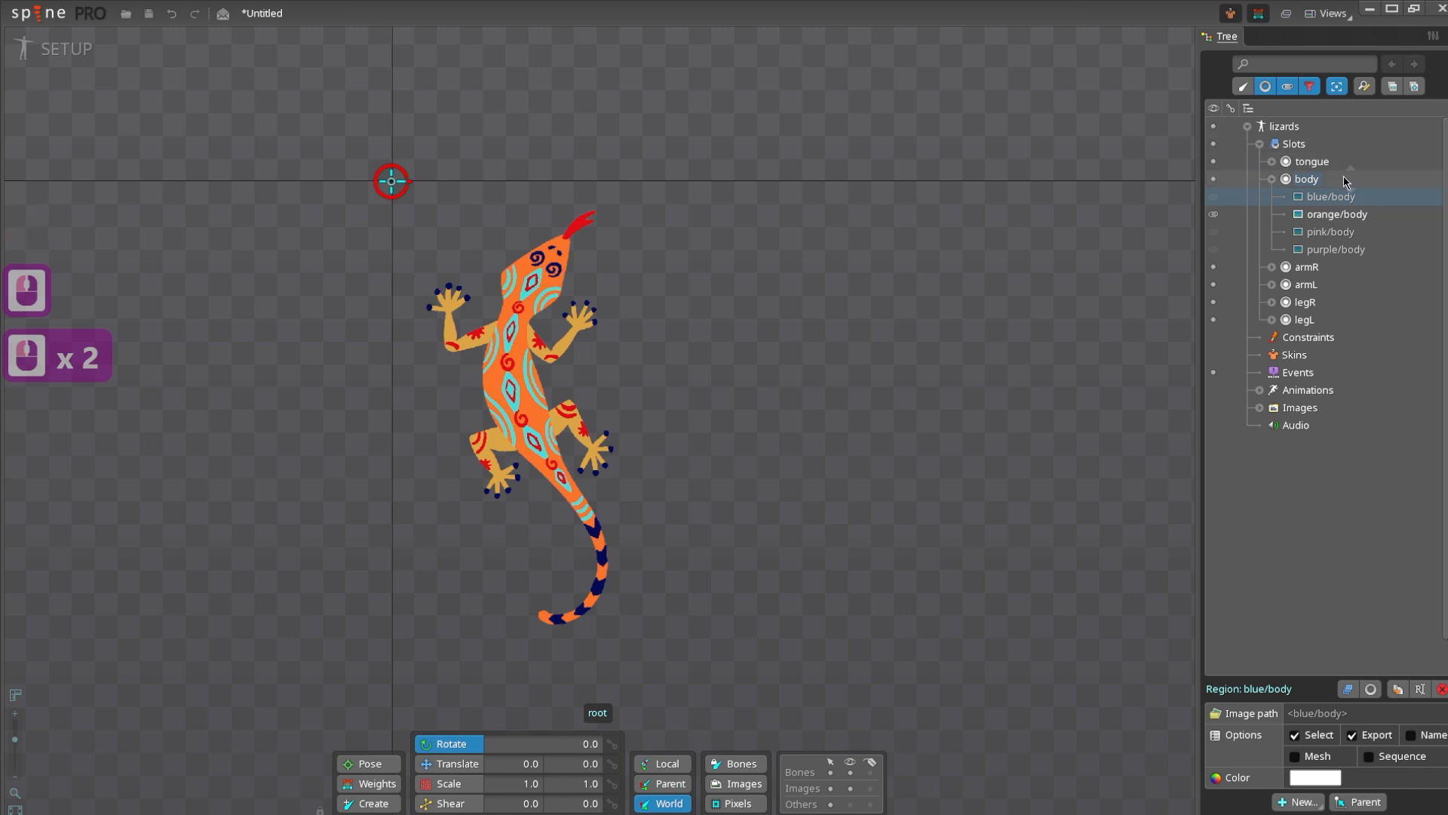
{"action": "left_click", "coordinate": [1214, 213]}
{"action": "left_click", "coordinate": [1214, 215]}
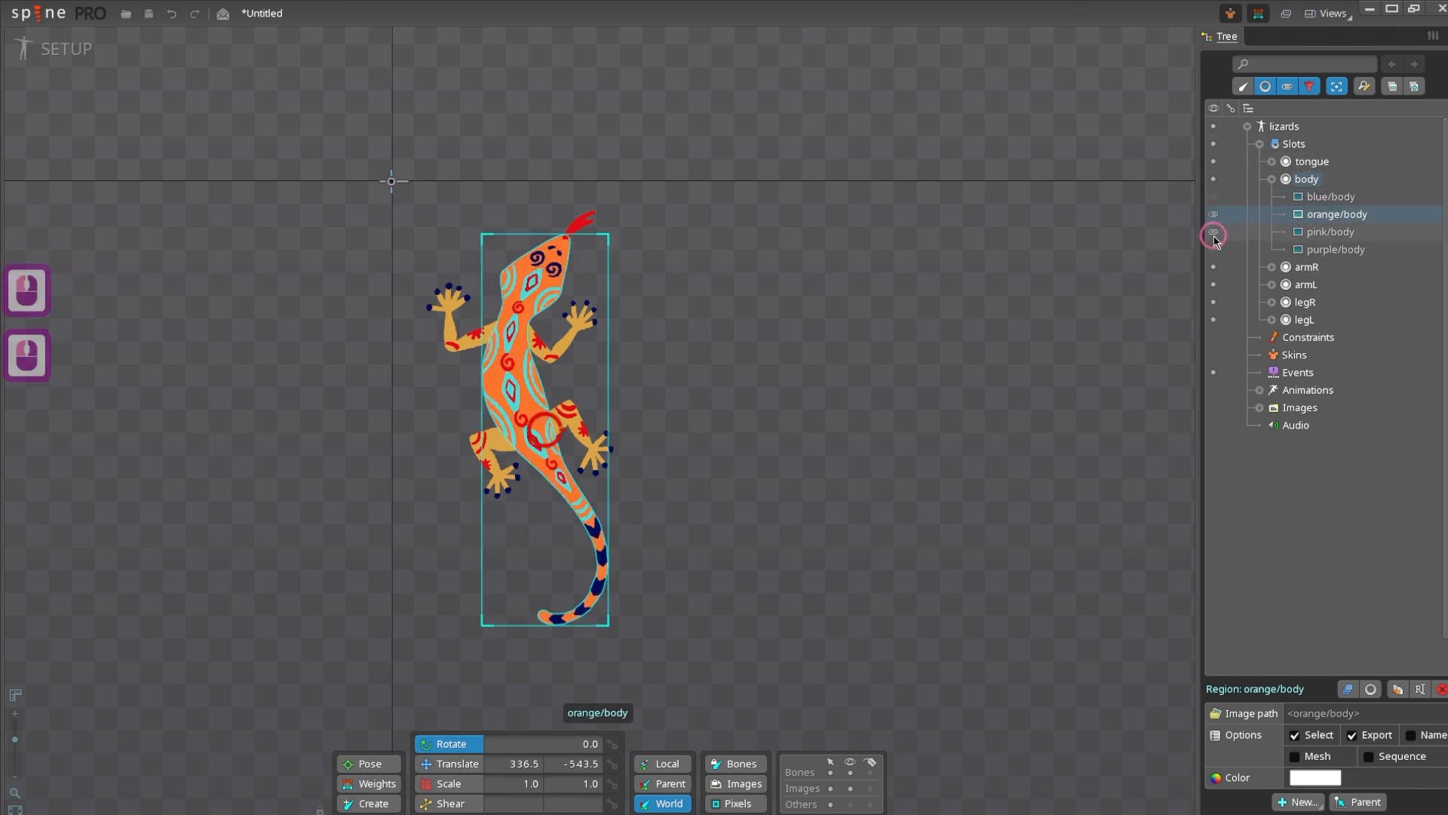
{"action": "left_click", "coordinate": [1214, 232]}
{"action": "left_click", "coordinate": [1215, 249]}
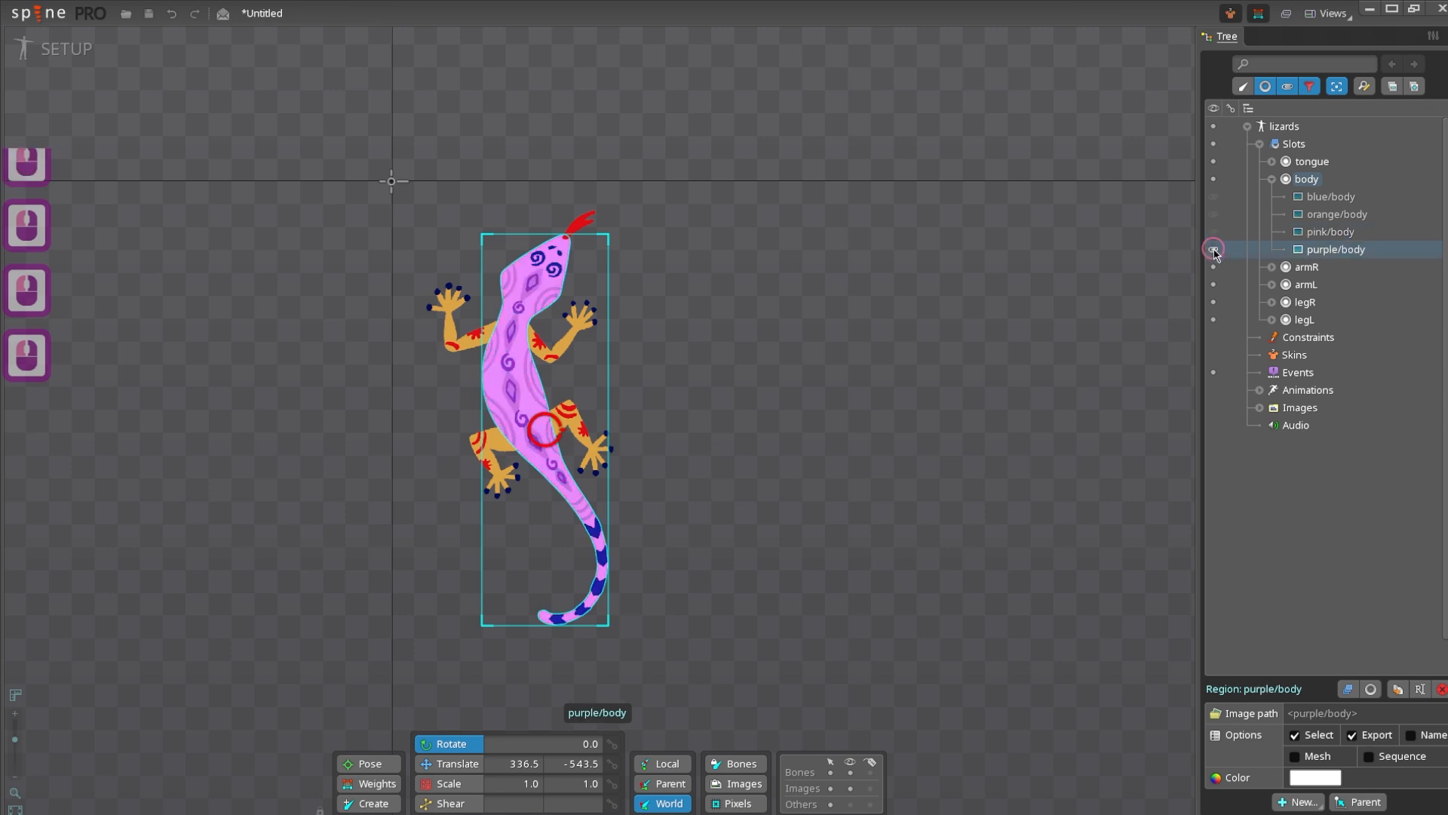
{"action": "left_click", "coordinate": [1214, 215]}
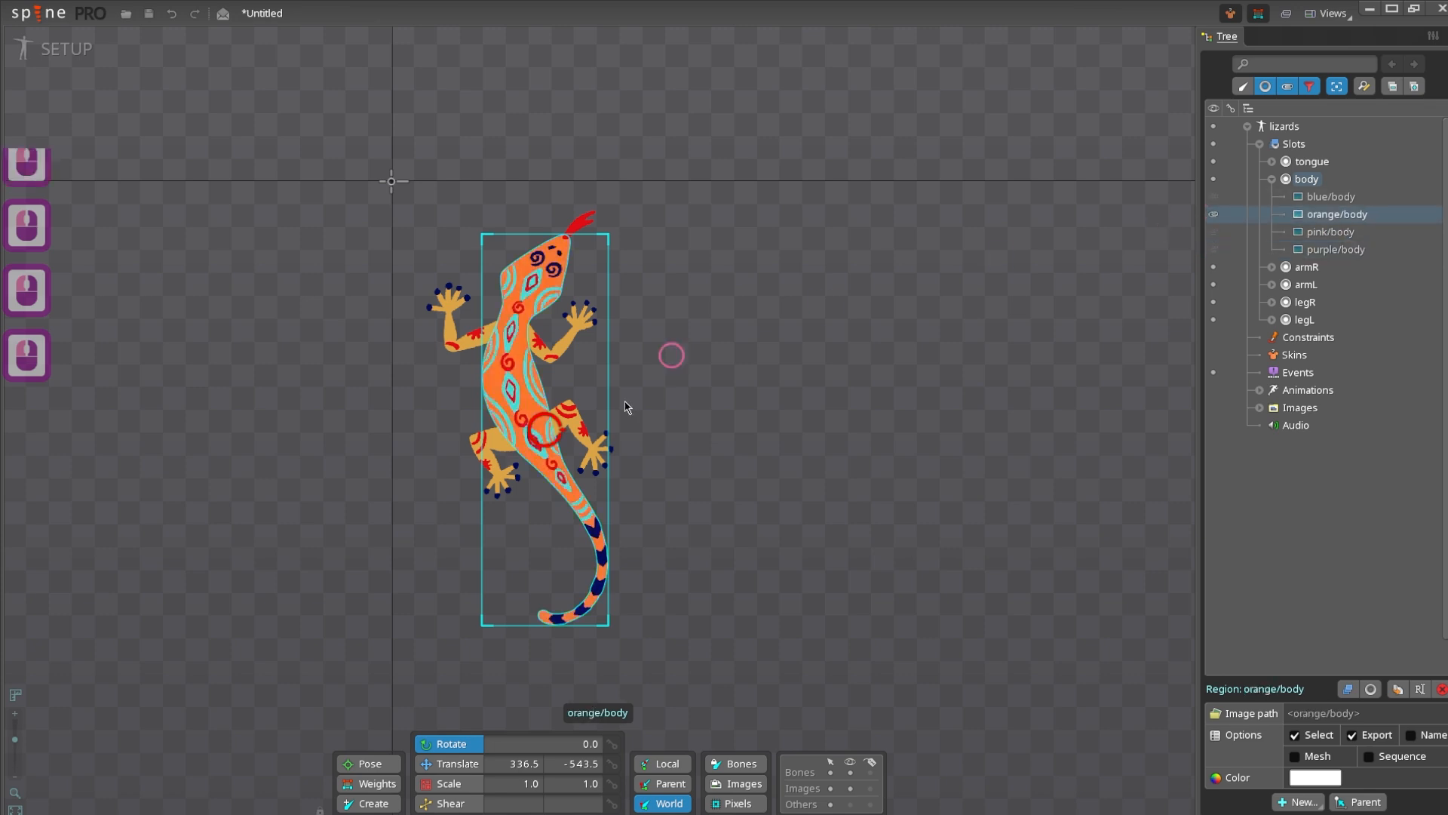
{"action": "left_click_drag", "start_coordinate": [819, 358], "coordinate": [868, 334]}
{"action": "key", "text": "space"}
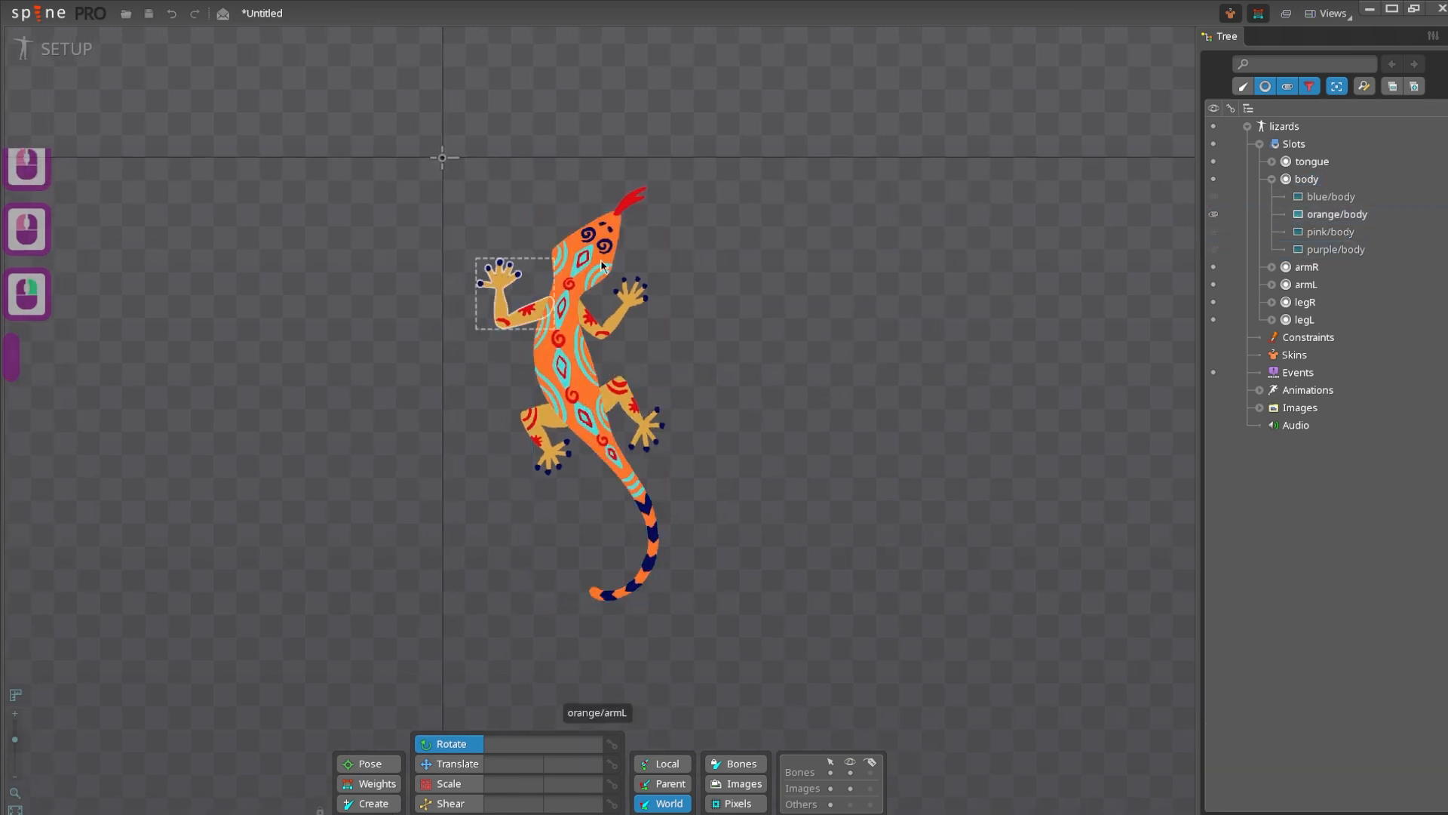
{"action": "left_click_drag", "start_coordinate": [648, 480], "coordinate": [632, 518]}
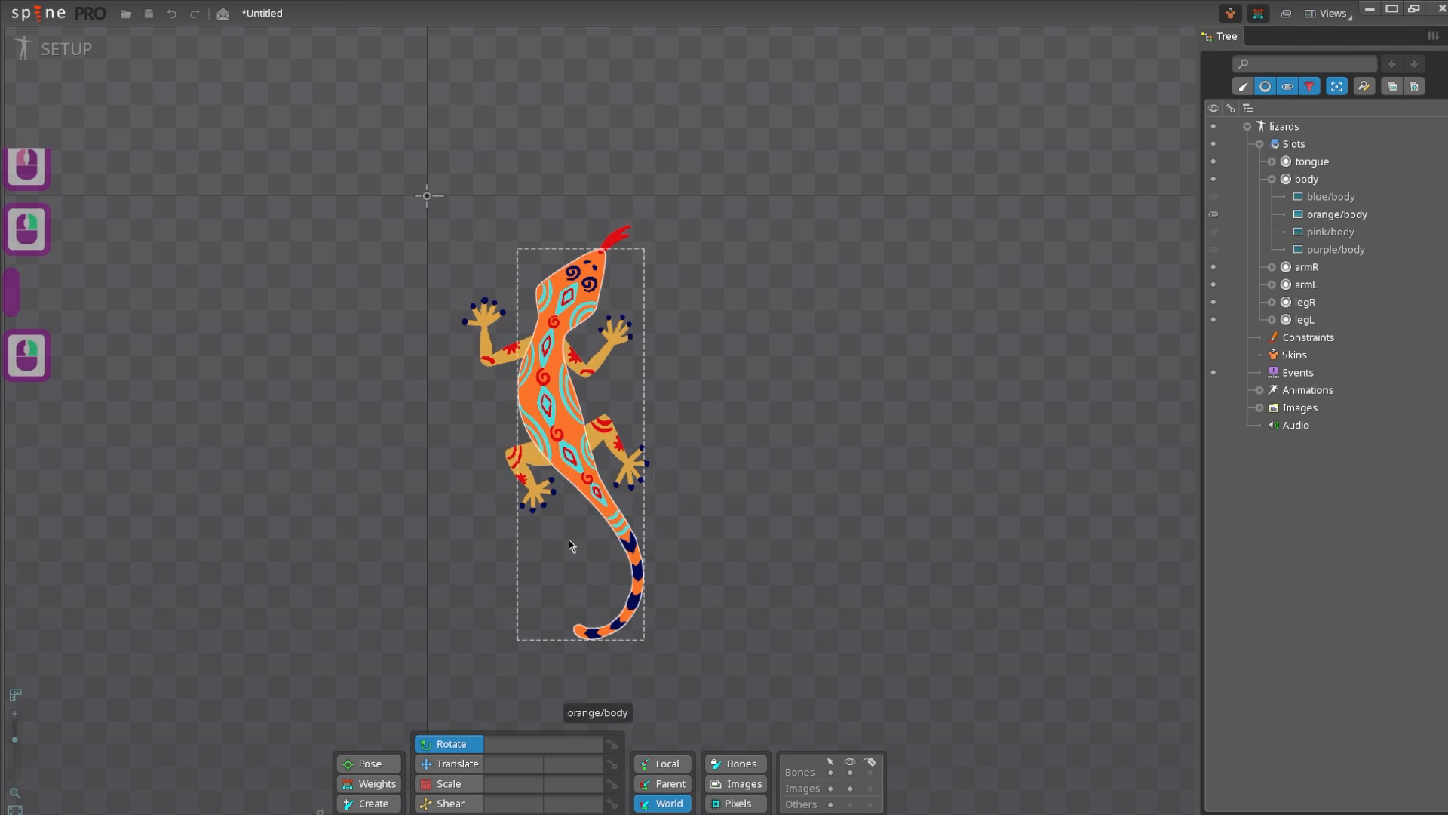
{"action": "left_click_drag", "start_coordinate": [571, 464], "coordinate": [541, 410]}
{"action": "left_click_drag", "start_coordinate": [884, 429], "coordinate": [916, 483]}
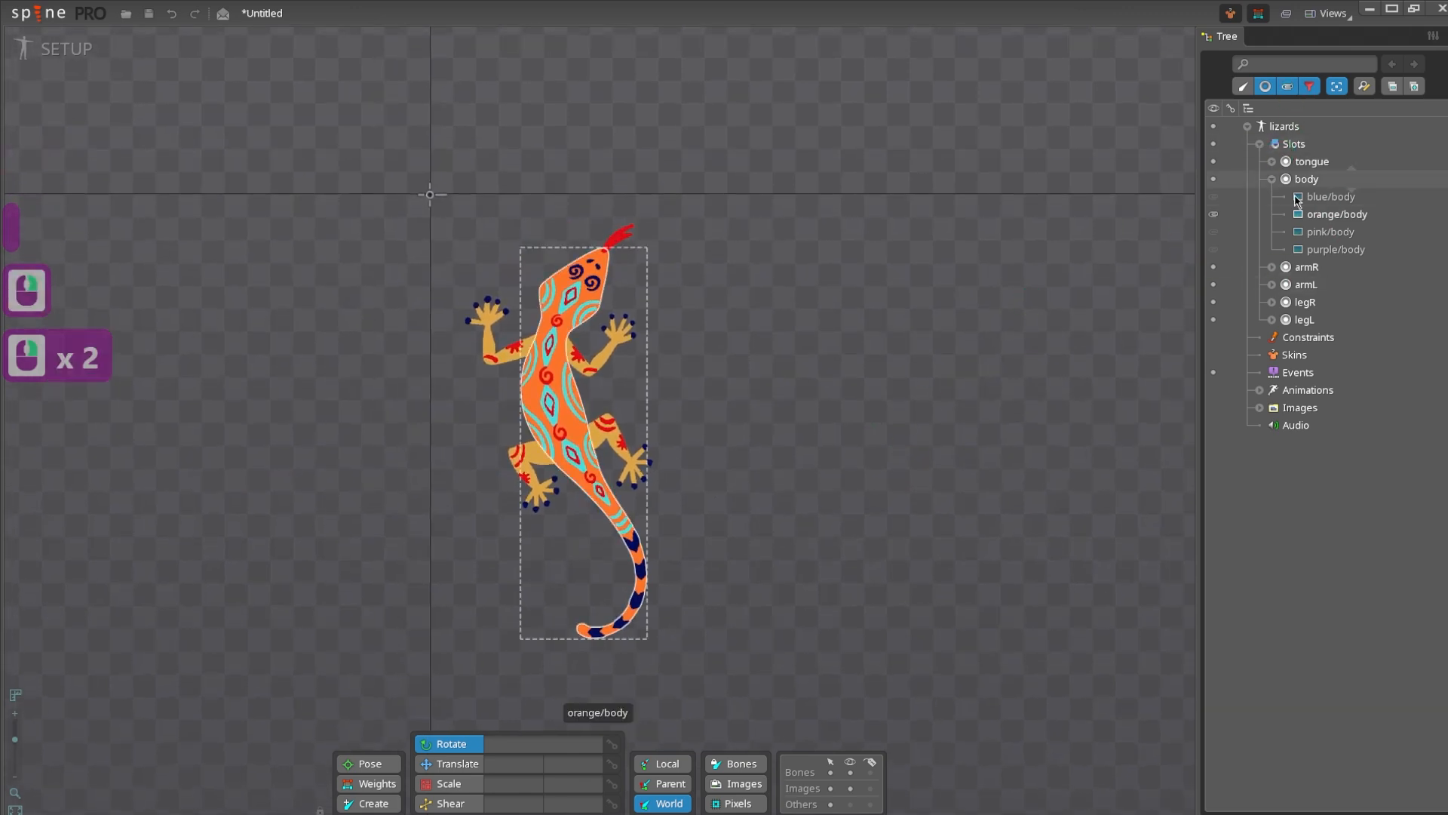
{"action": "left_click_drag", "start_coordinate": [879, 354], "coordinate": [889, 347]}
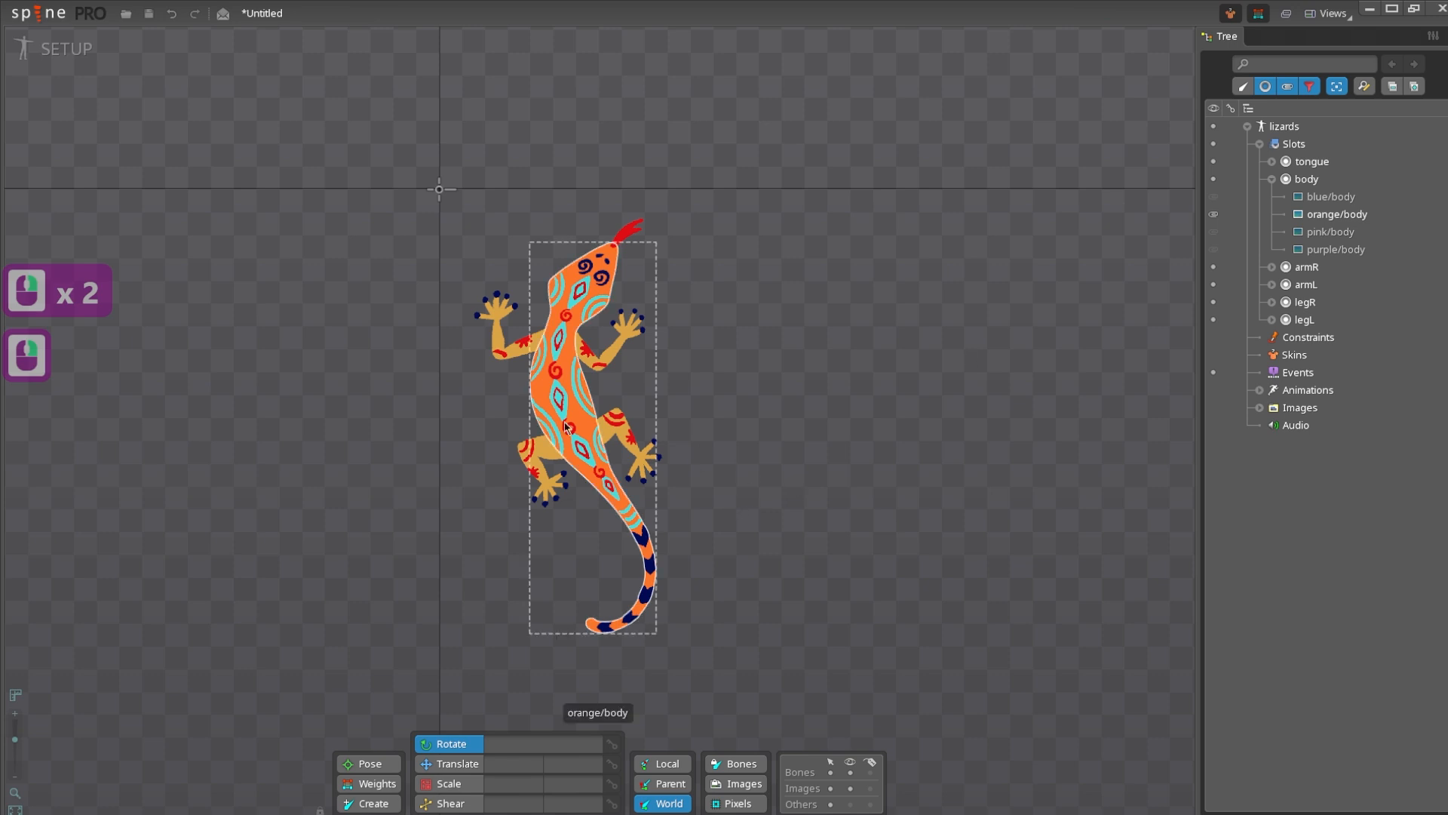
{"action": "left_click_drag", "start_coordinate": [374, 419], "coordinate": [339, 415]}
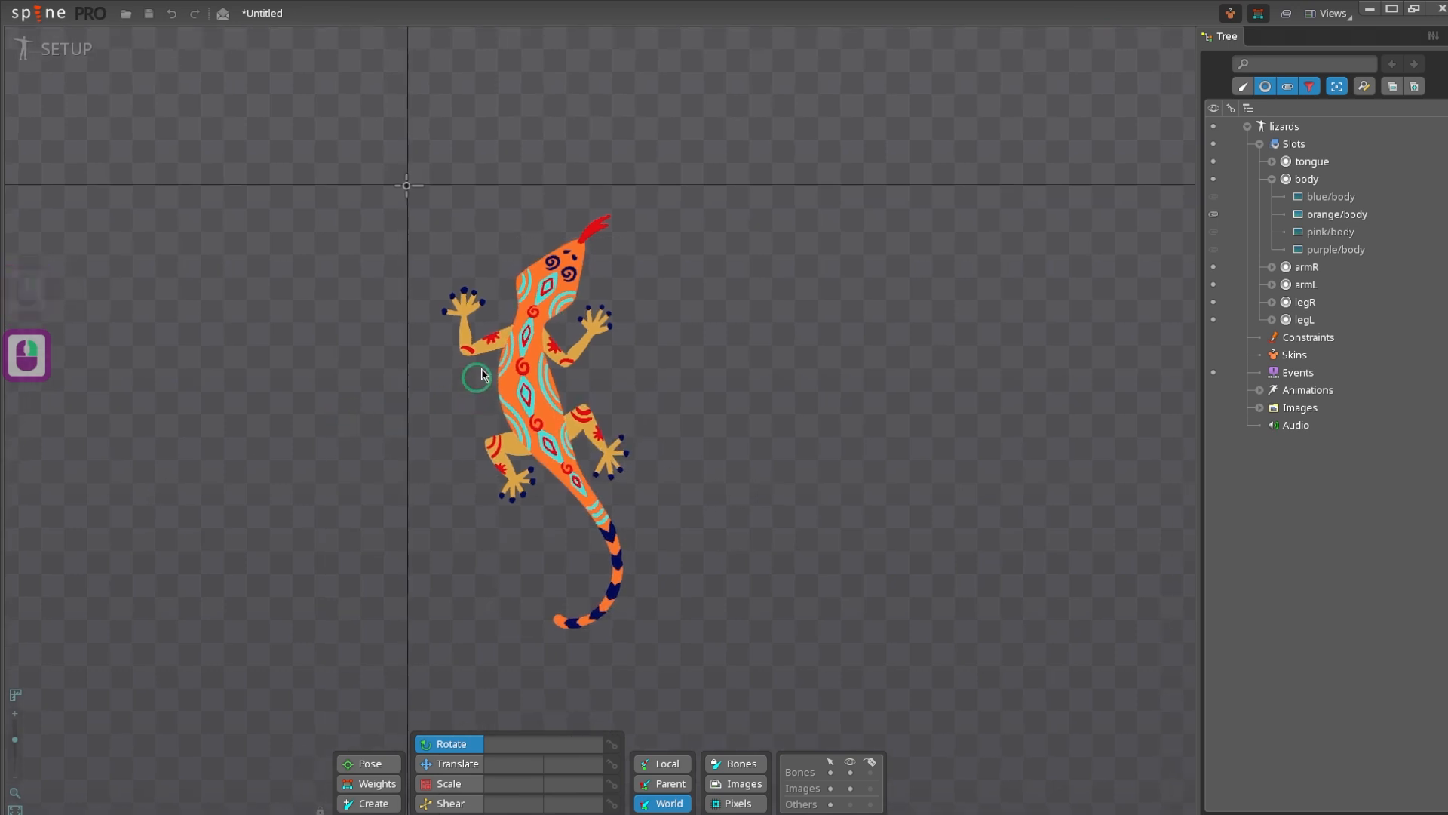
{"action": "left_click_drag", "start_coordinate": [382, 612], "coordinate": [359, 578]}
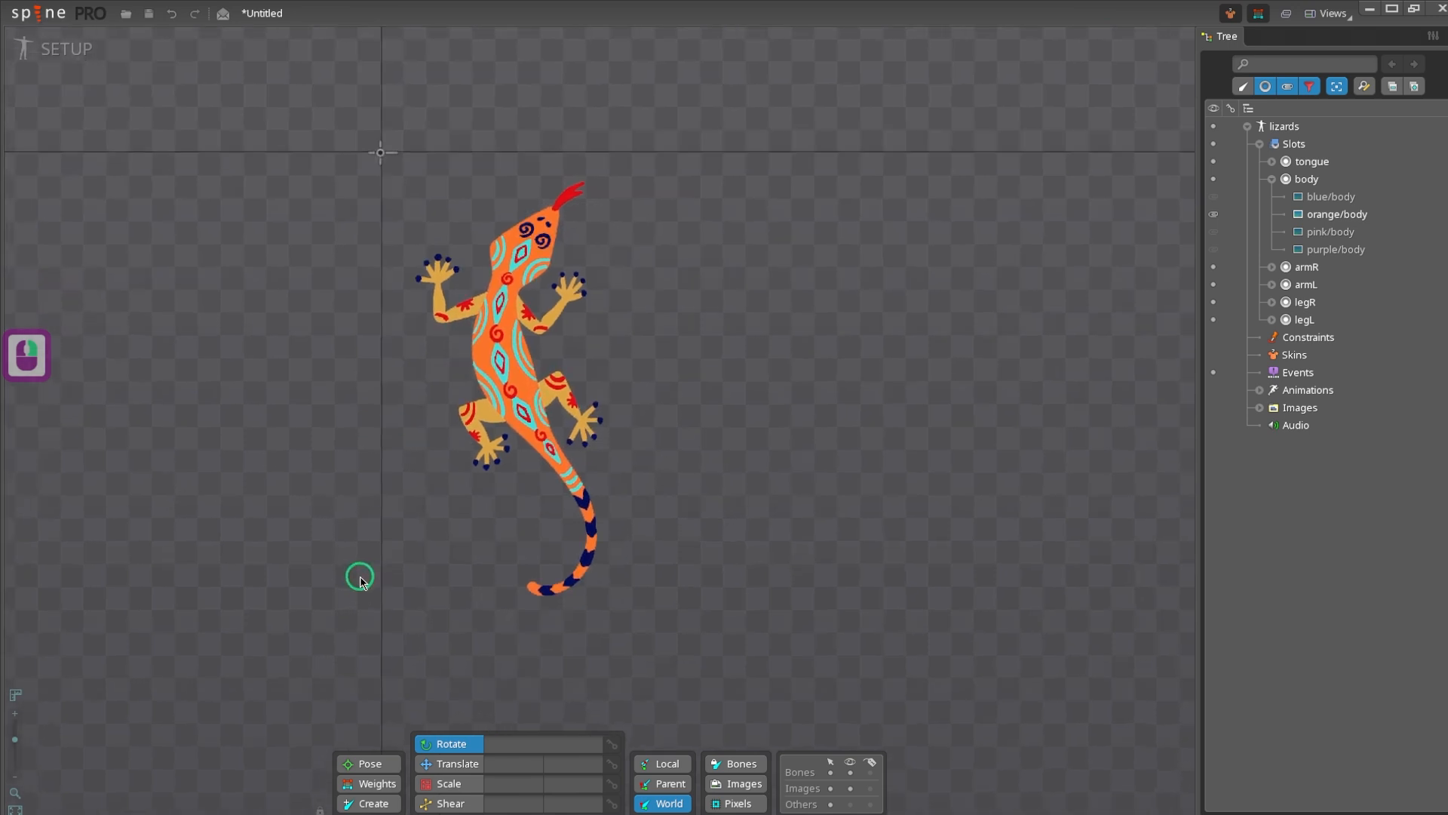
- Create a body bone at the lizard's hips under the root, with the orange body image assigned to it
{"action": "left_click", "coordinate": [363, 803]}
{"action": "scroll", "coordinate": [466, 444], "scroll_direction": "up", "scroll_amount": 6}
{"action": "scroll", "coordinate": [466, 444], "scroll_direction": "down", "scroll_amount": 3}
{"action": "left_click_drag", "start_coordinate": [466, 443], "coordinate": [483, 467]}
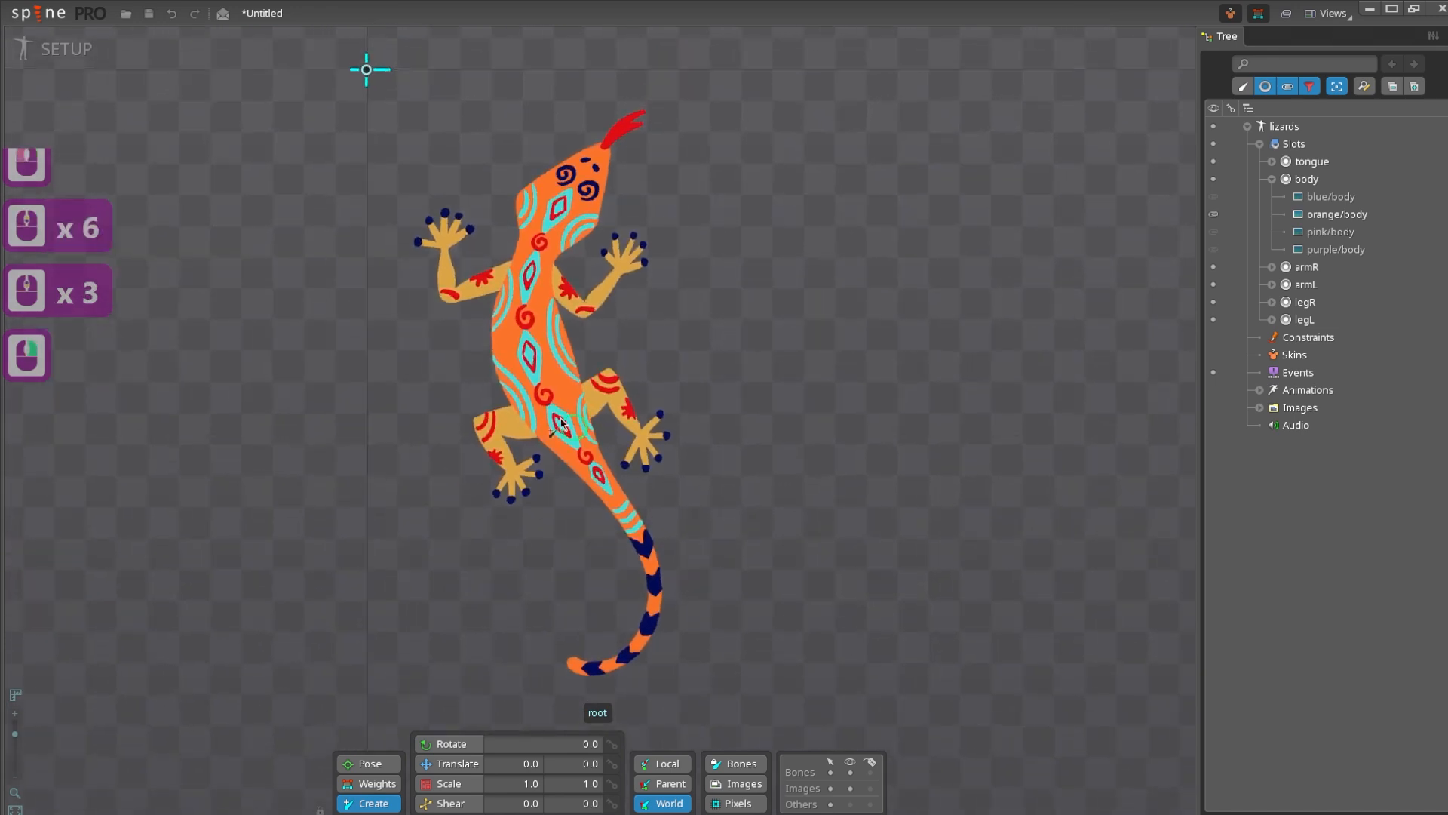
{"action": "left_click", "coordinate": [555, 389], "text": "ctrl"}
{"action": "left_click_drag", "start_coordinate": [557, 395], "coordinate": [525, 430]}
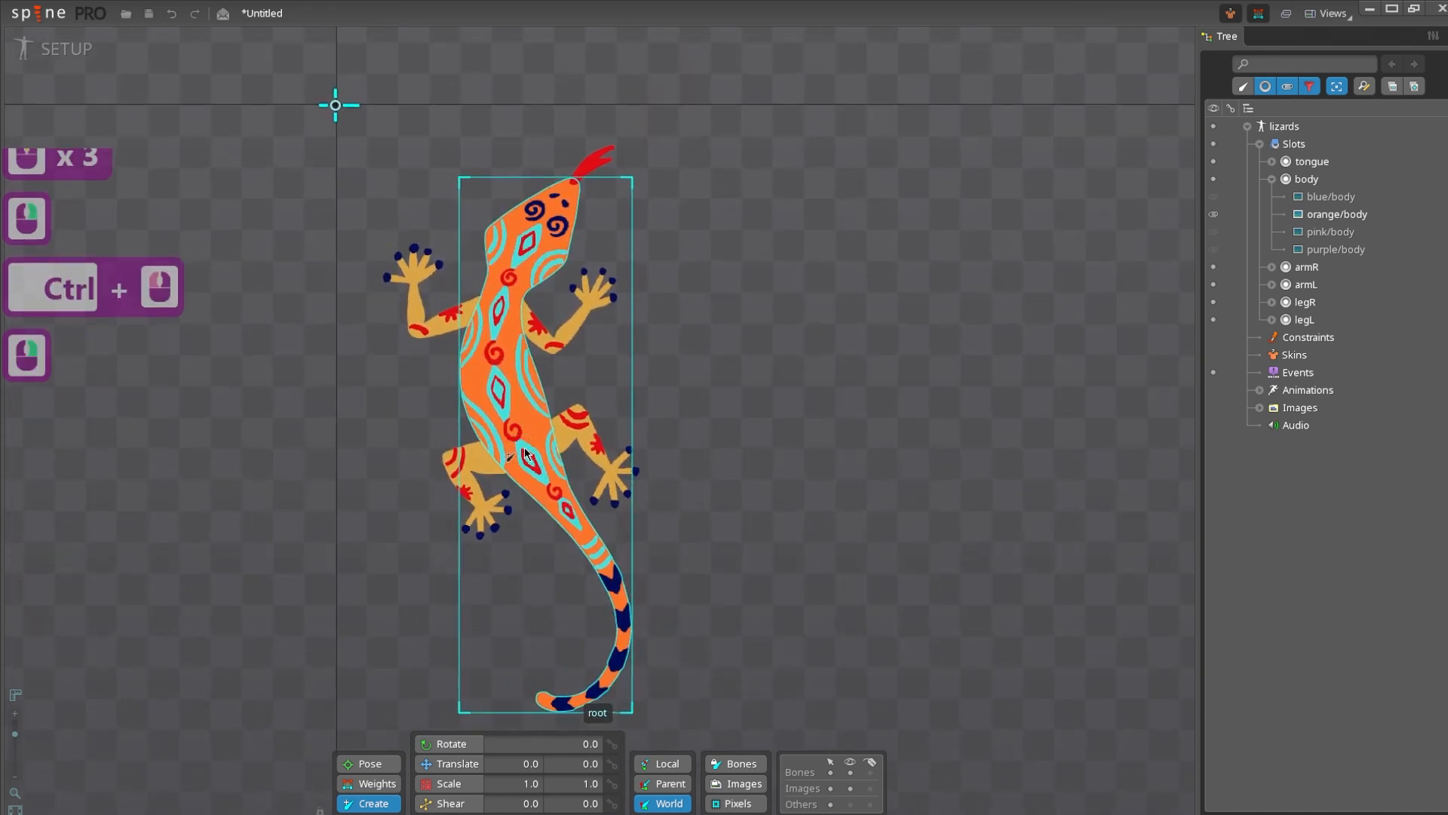
{"action": "left_click", "coordinate": [525, 448]}
- Rotate the body bone to about 25.6 degrees with bone and image compensation enabled, and turn both compensations off
{"action": "scroll", "coordinate": [669, 510], "scroll_direction": "up", "scroll_amount": 3}
{"action": "left_click_drag", "start_coordinate": [744, 575], "coordinate": [752, 603]}
{"action": "left_click", "coordinate": [750, 783]}
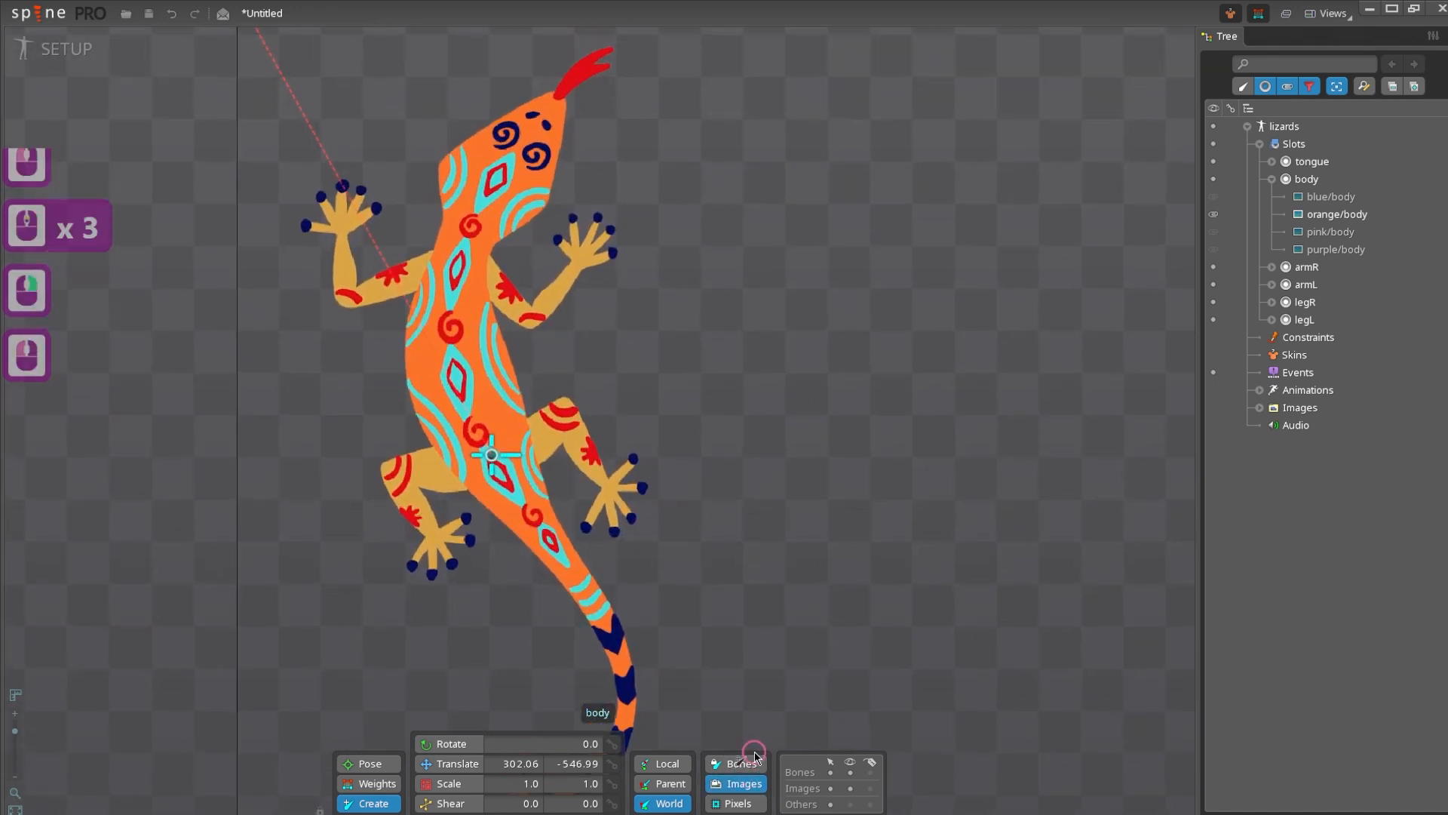
{"action": "triple_click", "coordinate": [756, 760]}
{"action": "key", "text": "ctrl+z"}
{"action": "key", "text": "c"}
{"action": "left_click", "coordinate": [834, 610]}
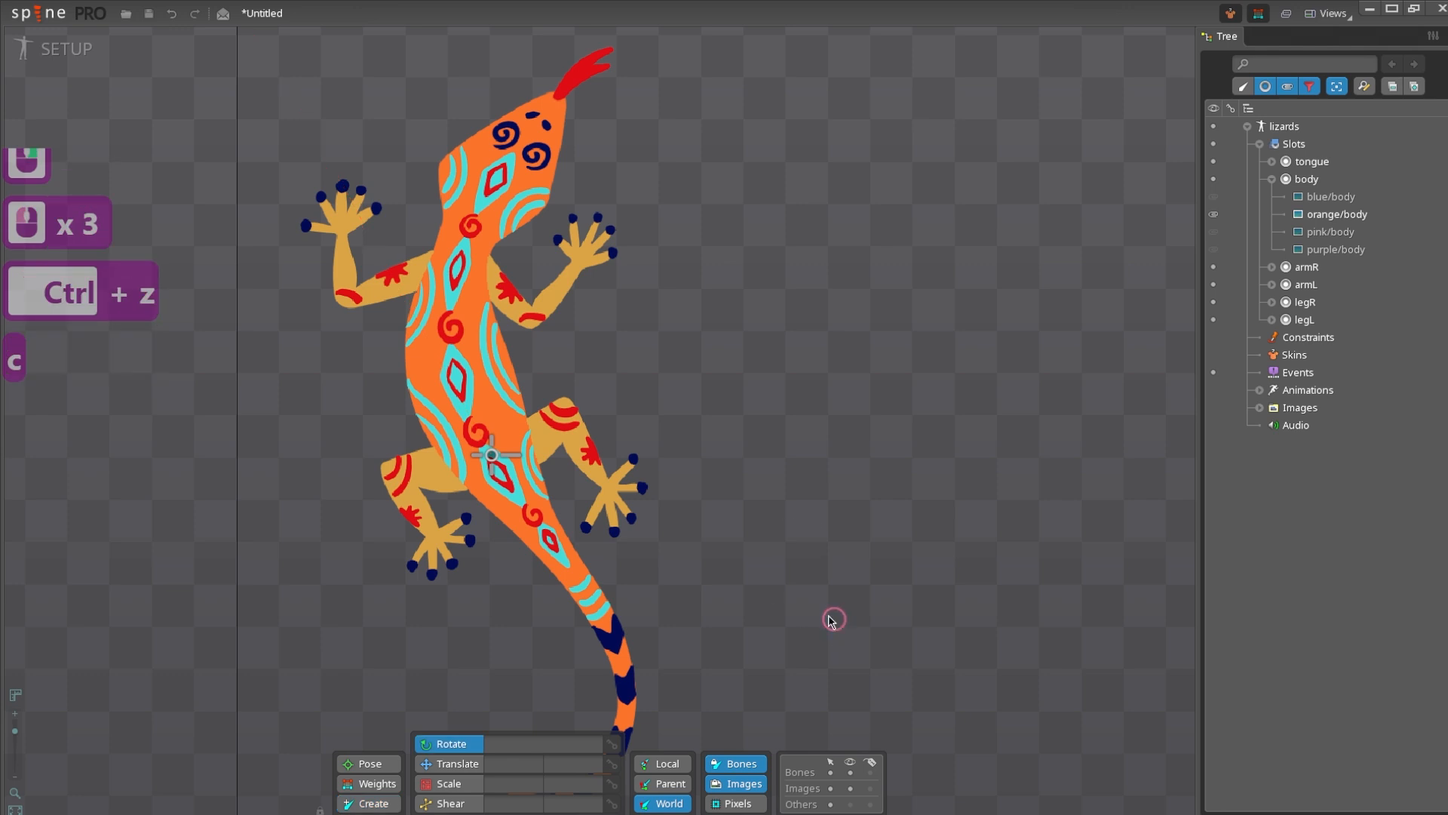
{"action": "left_click", "coordinate": [507, 457]}
{"action": "left_click", "coordinate": [494, 456]}
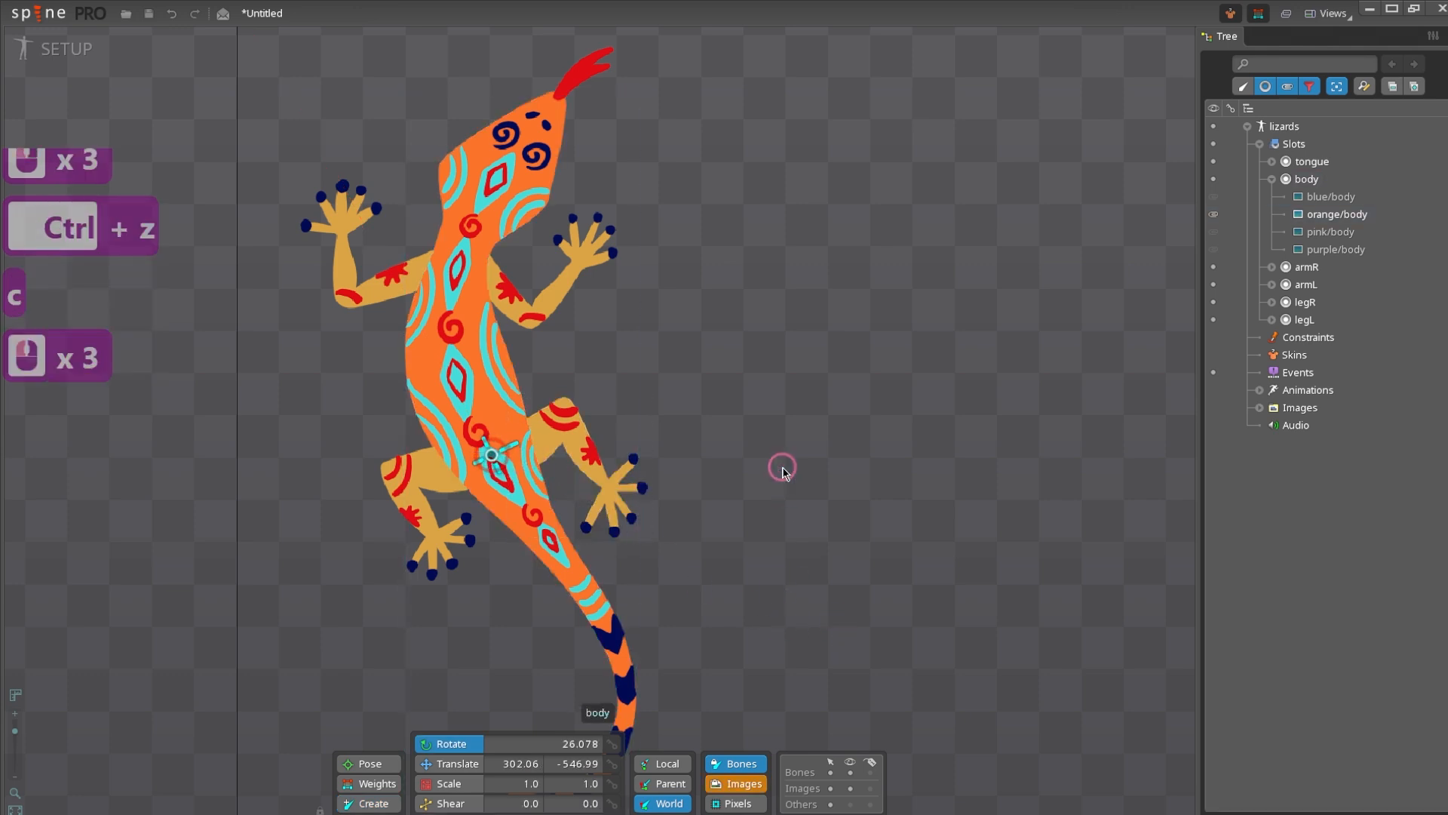
{"action": "left_click_drag", "start_coordinate": [782, 463], "coordinate": [774, 547]}
{"action": "left_click", "coordinate": [748, 765]}
{"action": "left_click", "coordinate": [743, 783]}
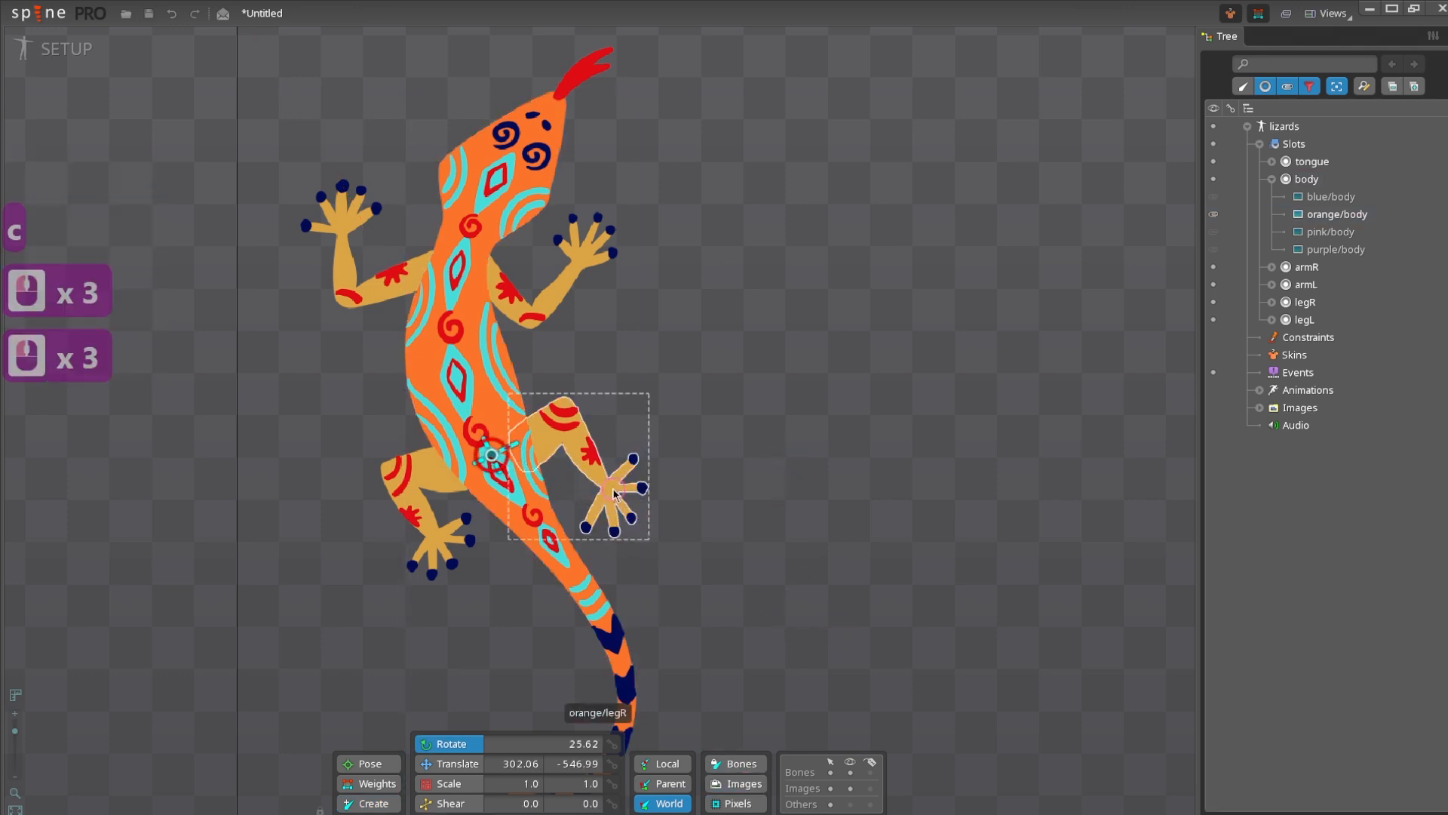
{"action": "left_click_drag", "start_coordinate": [613, 482], "coordinate": [655, 565]}
- Create a chain of four bones running from the hips through the torso and neck to the tip of the head
{"action": "left_click", "coordinate": [378, 802]}
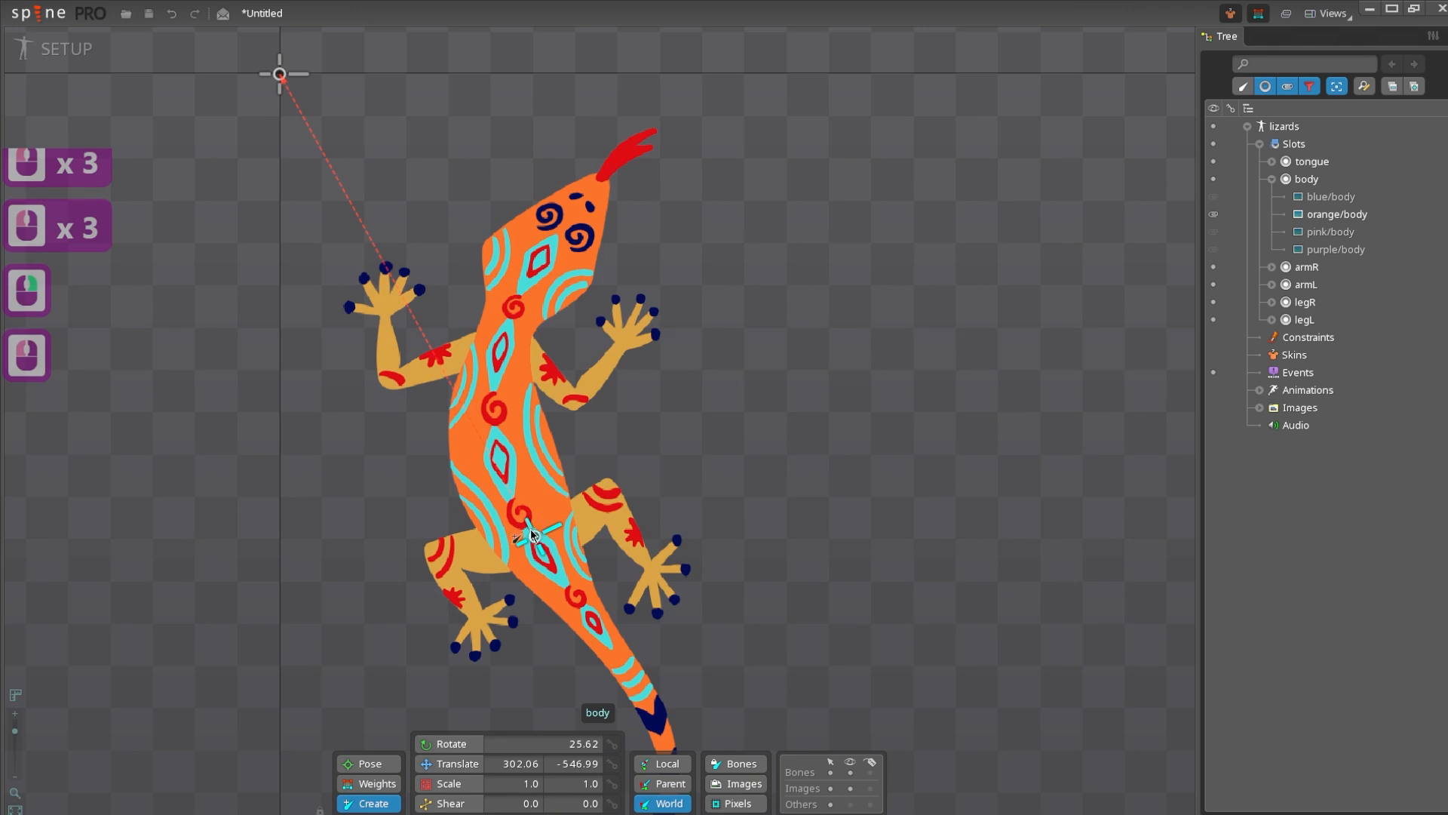
{"action": "left_click_drag", "start_coordinate": [531, 534], "coordinate": [495, 445]}
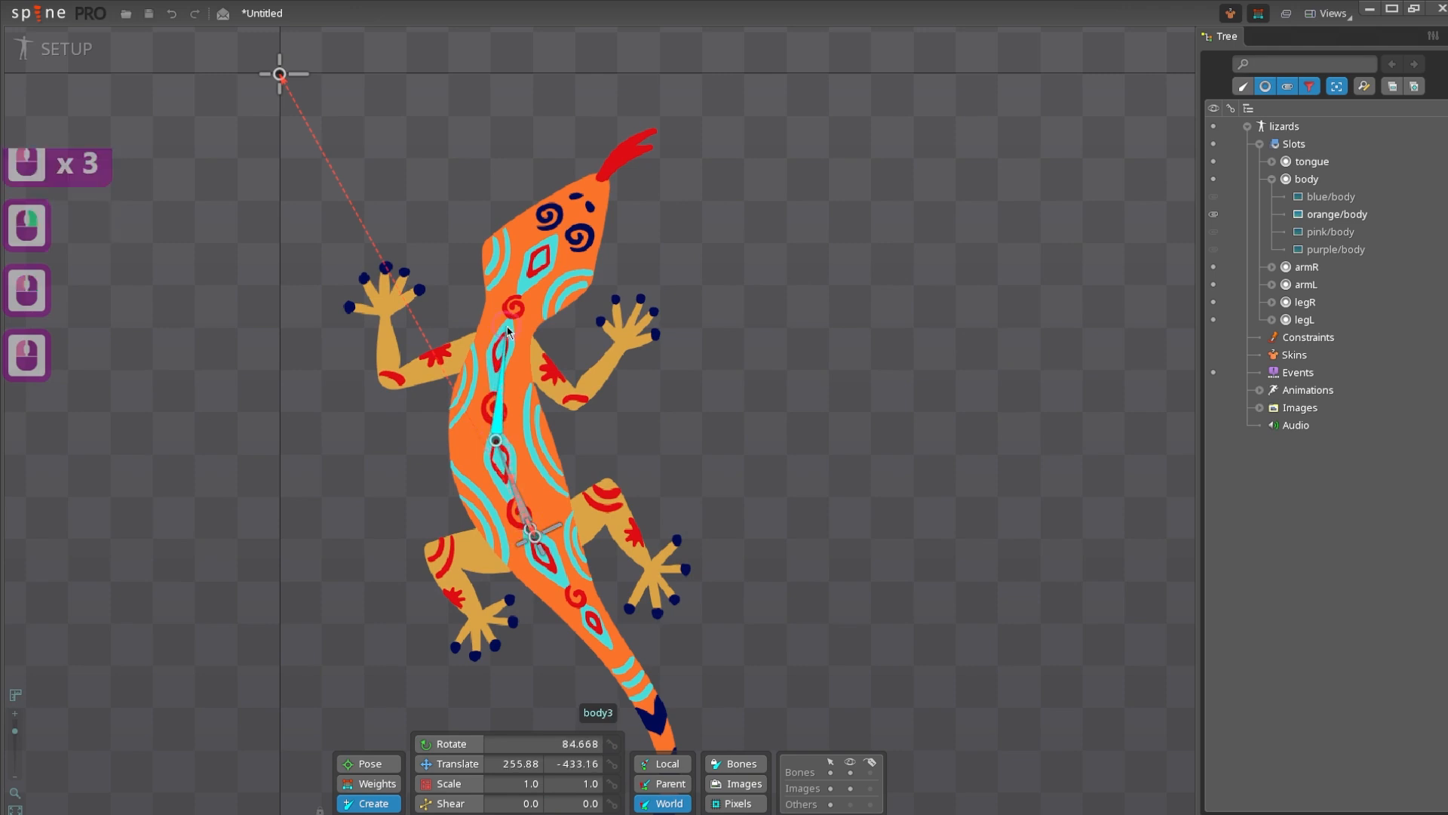
{"action": "left_click_drag", "start_coordinate": [506, 331], "coordinate": [502, 341]}
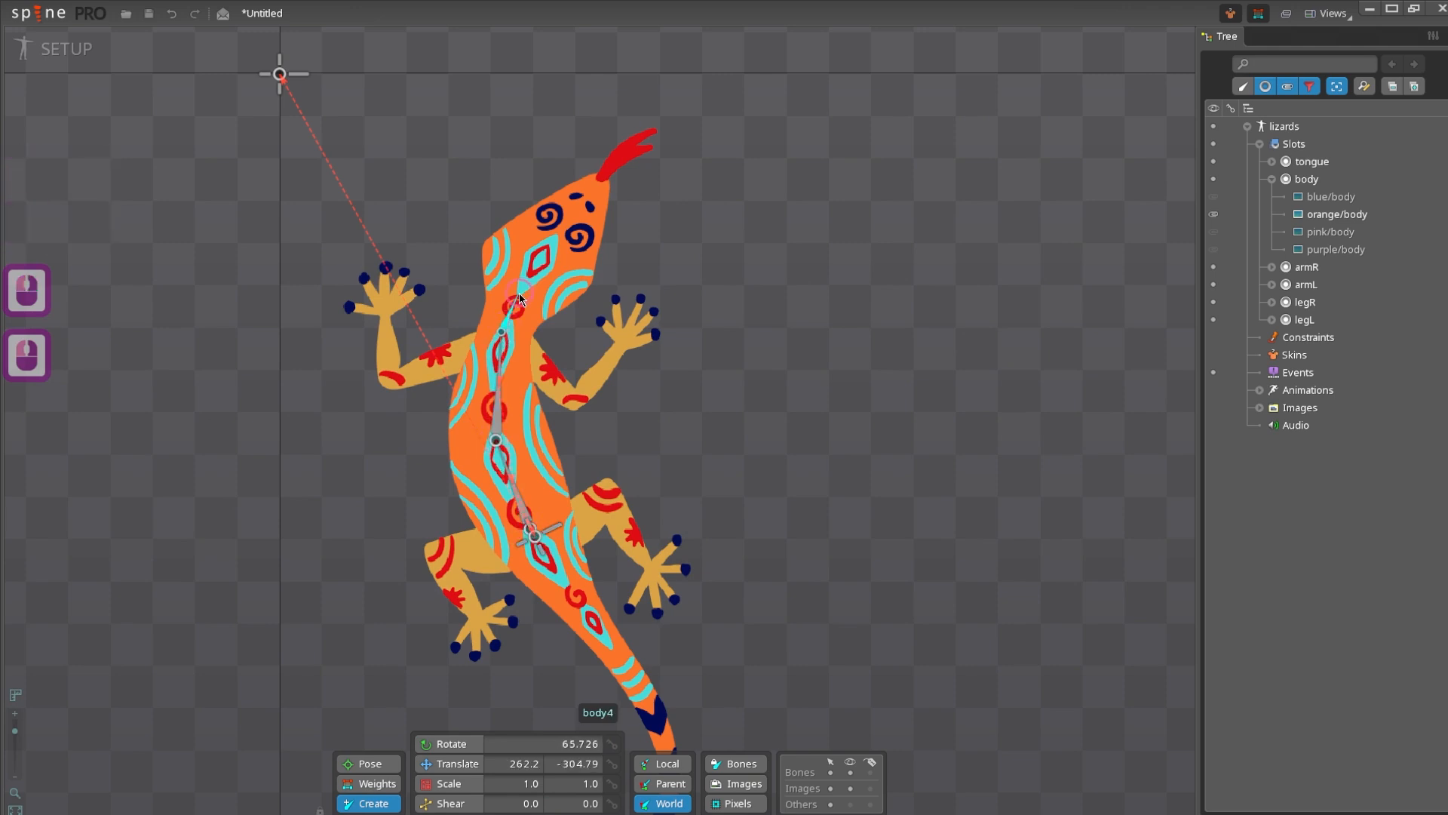
{"action": "double_click", "coordinate": [519, 298]}
{"action": "left_click_drag", "start_coordinate": [688, 124], "coordinate": [607, 175]}
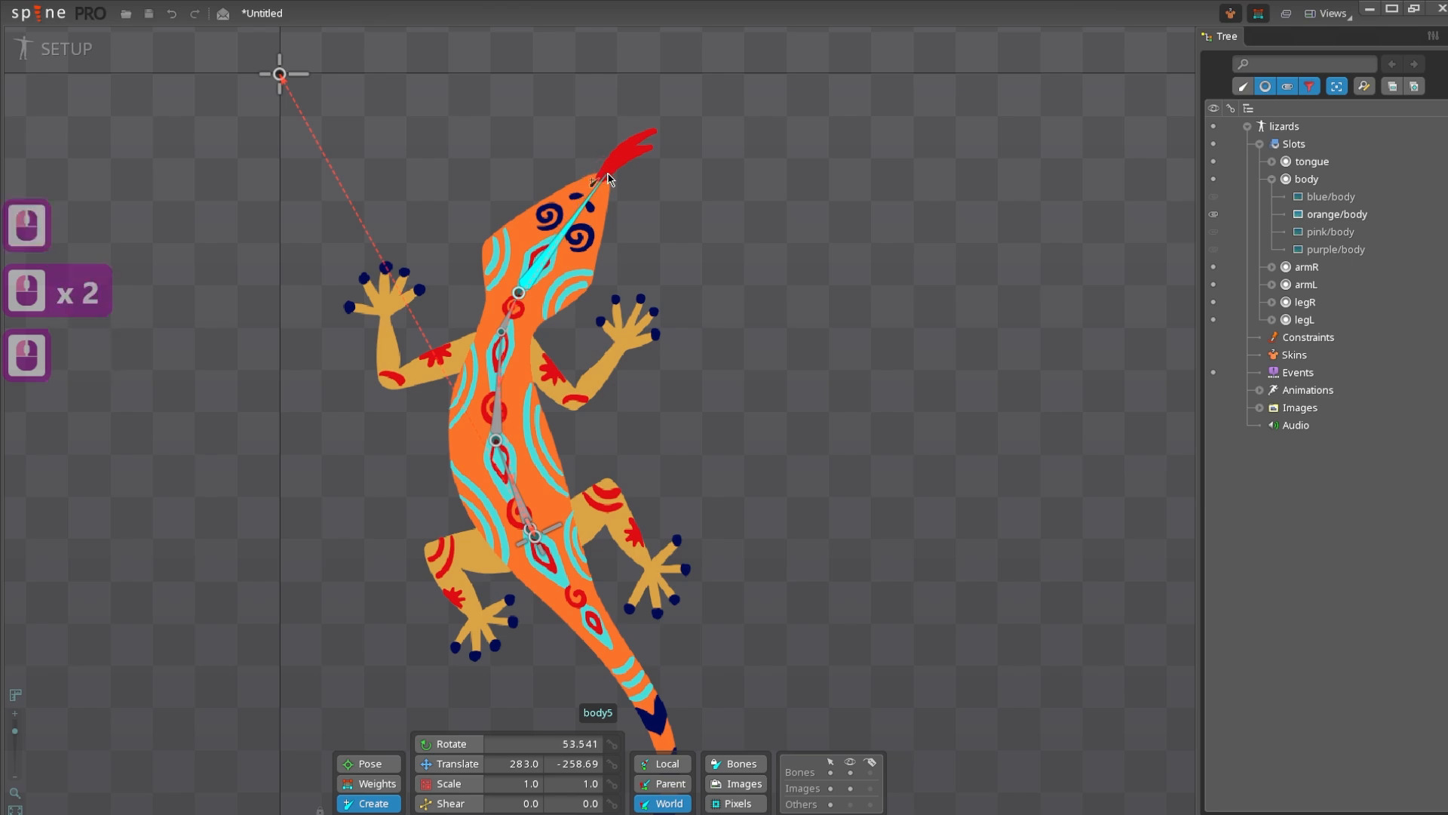
- Create two bones along the tongue as children of the head bone, with the tongue image assigned
{"action": "scroll", "coordinate": [608, 178], "scroll_direction": "up", "scroll_amount": 3}
{"action": "left_click", "coordinate": [567, 313], "text": "ctrl"}
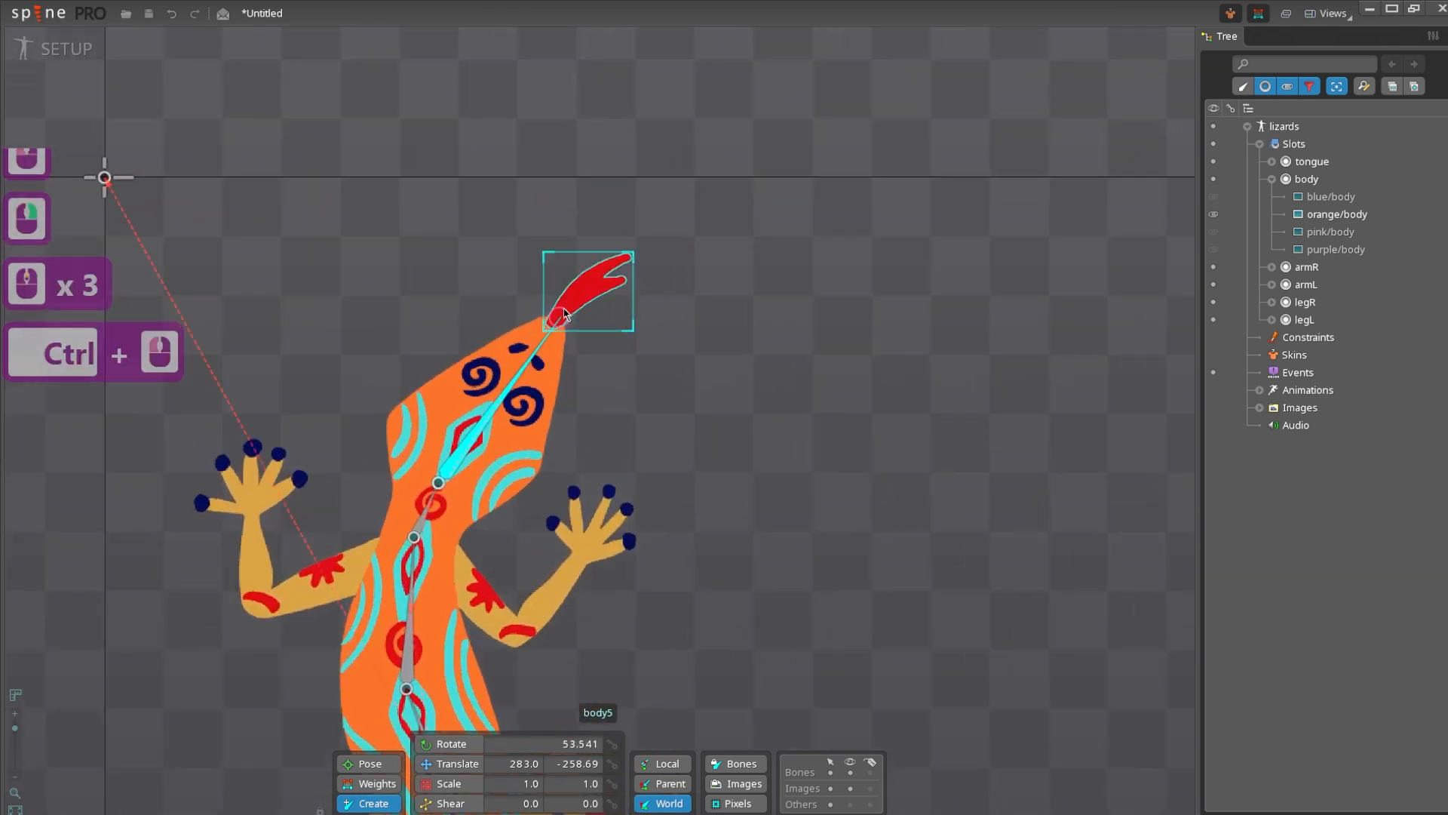
{"action": "left_click_drag", "start_coordinate": [593, 283], "coordinate": [627, 262]}
{"action": "left_click_drag", "start_coordinate": [590, 395], "coordinate": [625, 273]}
- Create upper and lower bones for armL under body3, from shoulder to elbow to wrist, with the arm image assigned
{"action": "scroll", "coordinate": [625, 273], "scroll_direction": "down", "scroll_amount": 3}
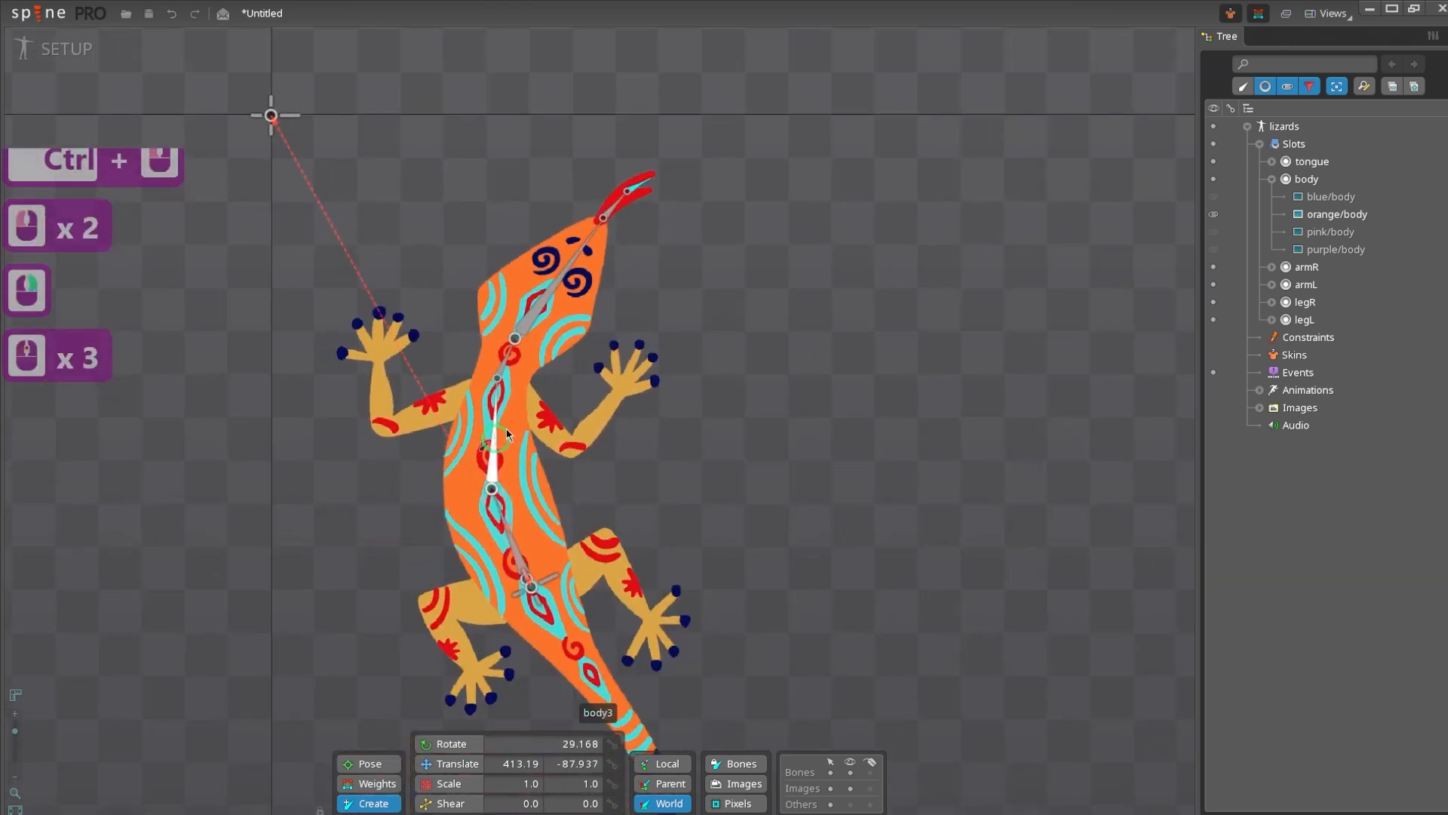
{"action": "scroll", "coordinate": [415, 403], "scroll_direction": "up", "scroll_amount": 7}
{"action": "left_click", "coordinate": [543, 389], "text": "ctrl"}
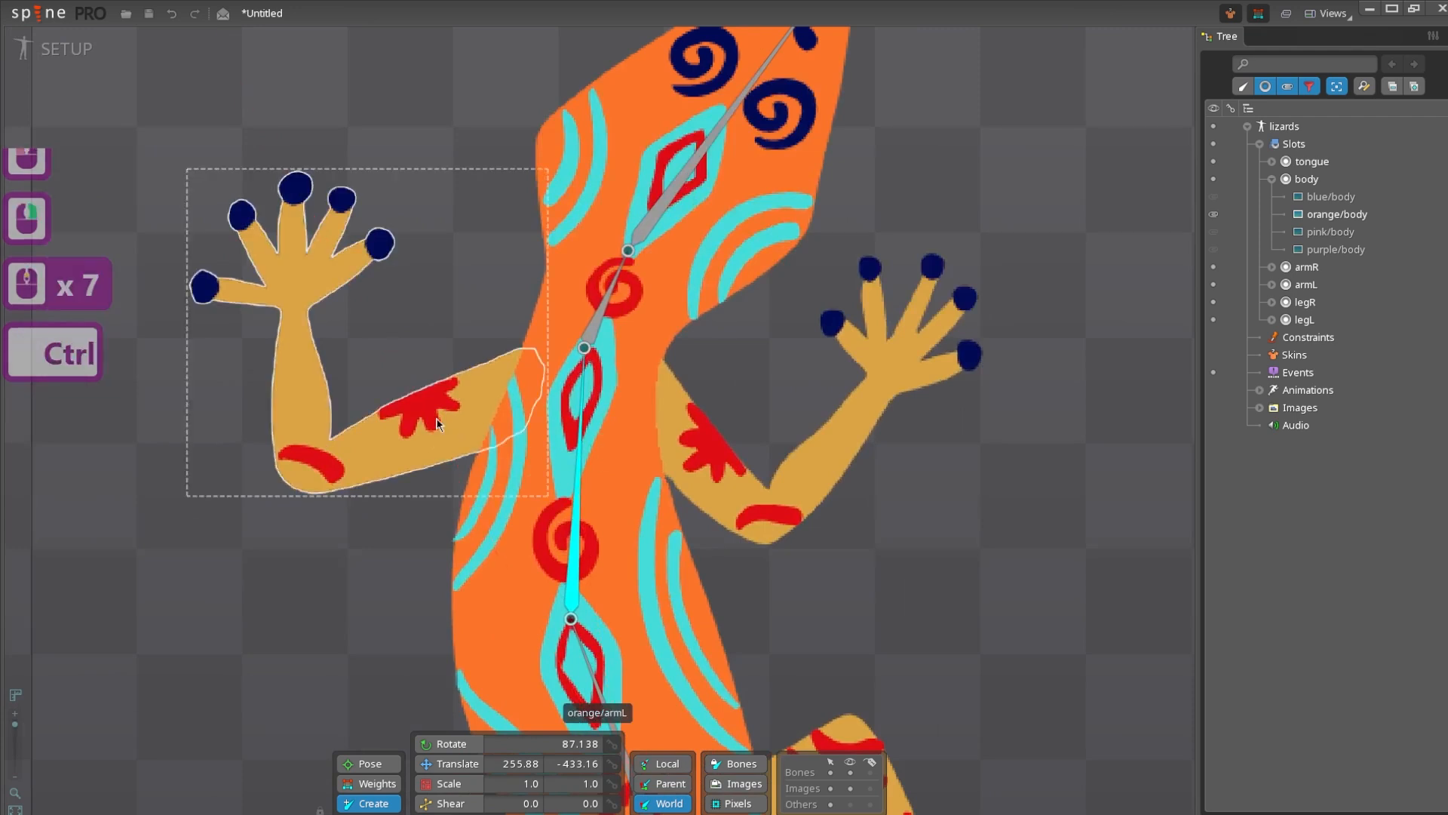
{"action": "scroll", "coordinate": [545, 388], "scroll_direction": "down", "scroll_amount": 3}
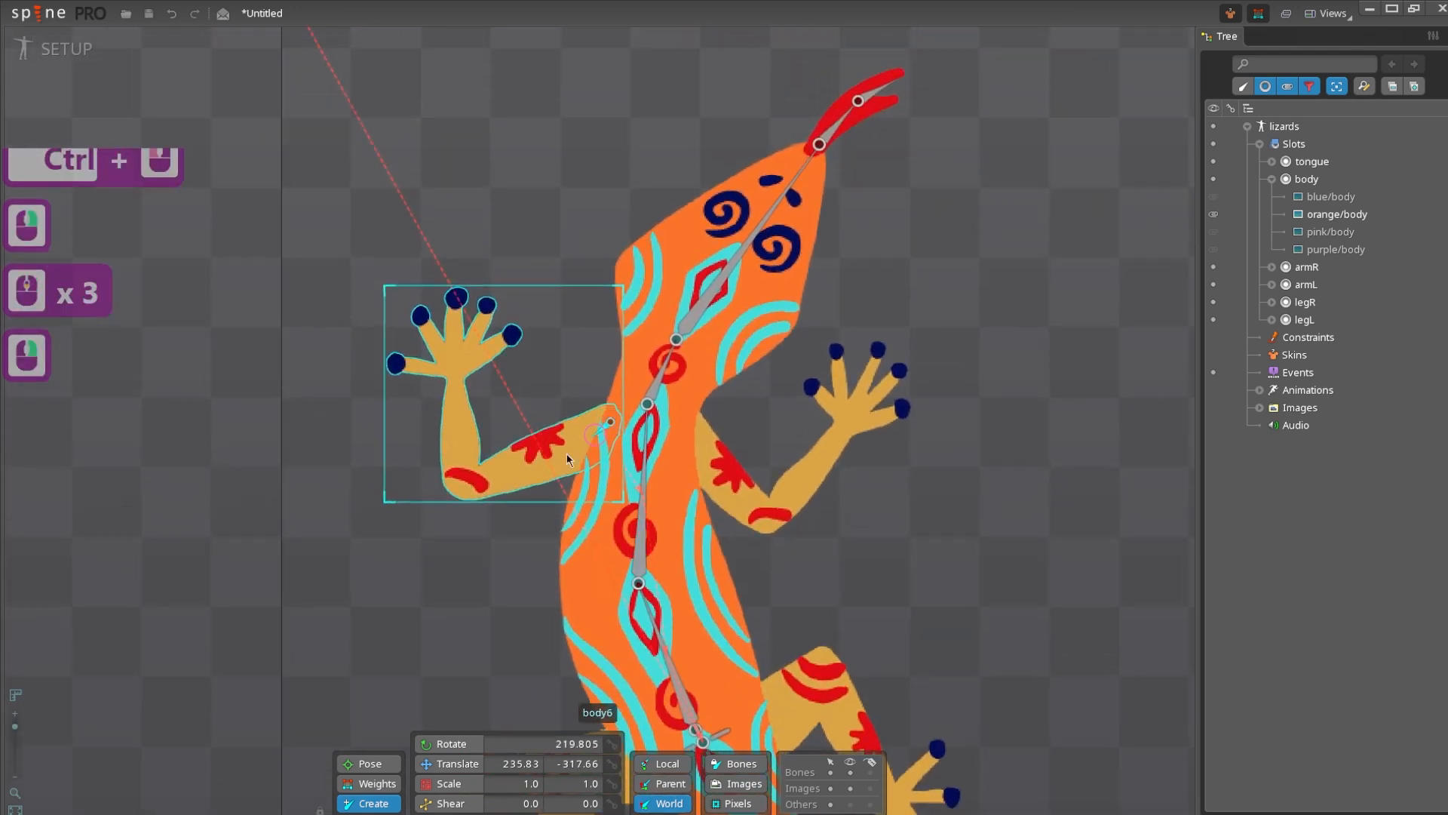
{"action": "left_click_drag", "start_coordinate": [467, 489], "coordinate": [456, 384]}
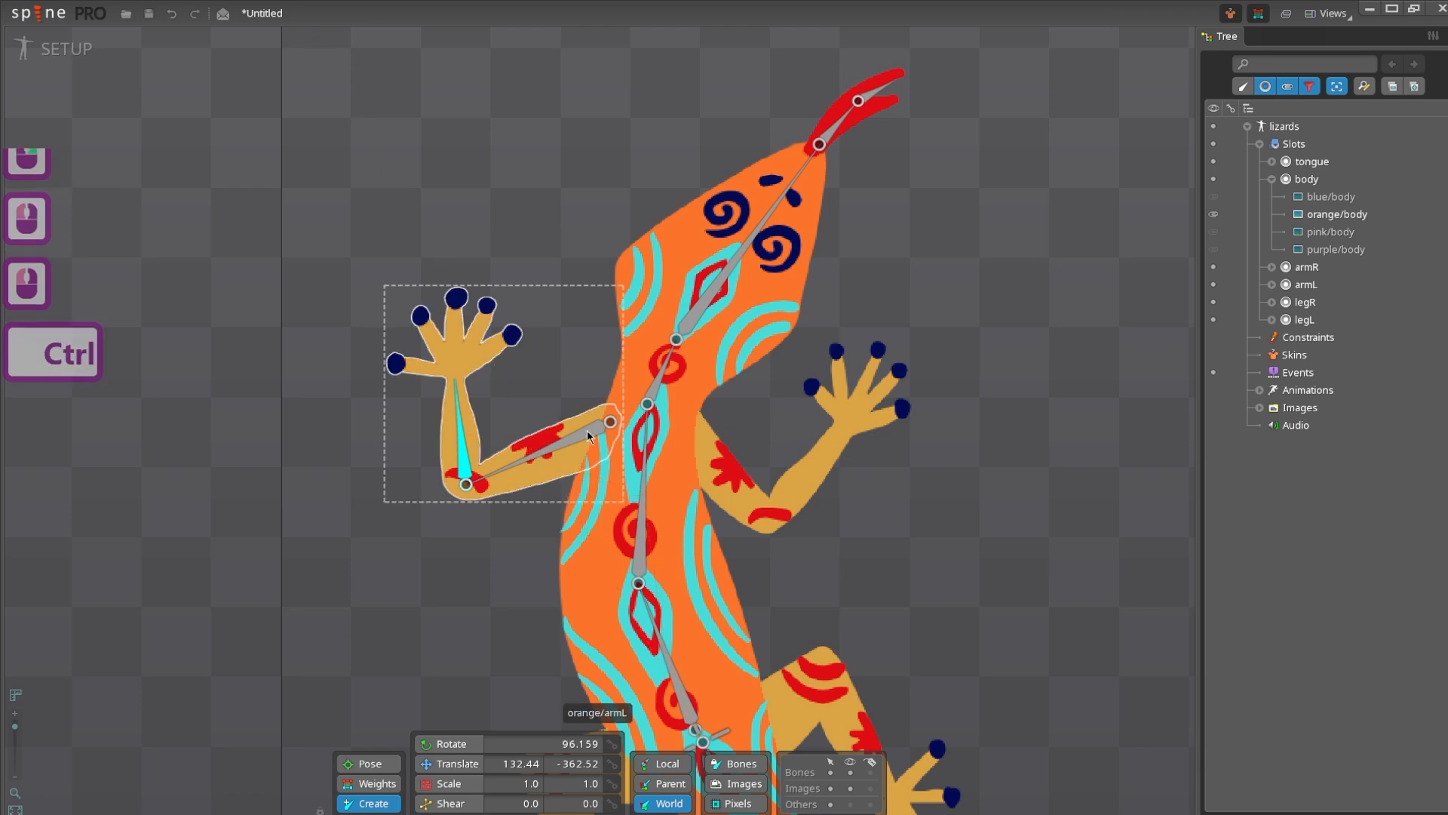
- Add an IK constraint named armL to the armL and armL2 bones, with a new target at the wrist
{"action": "left_click", "coordinate": [537, 451], "text": "ctrl"}
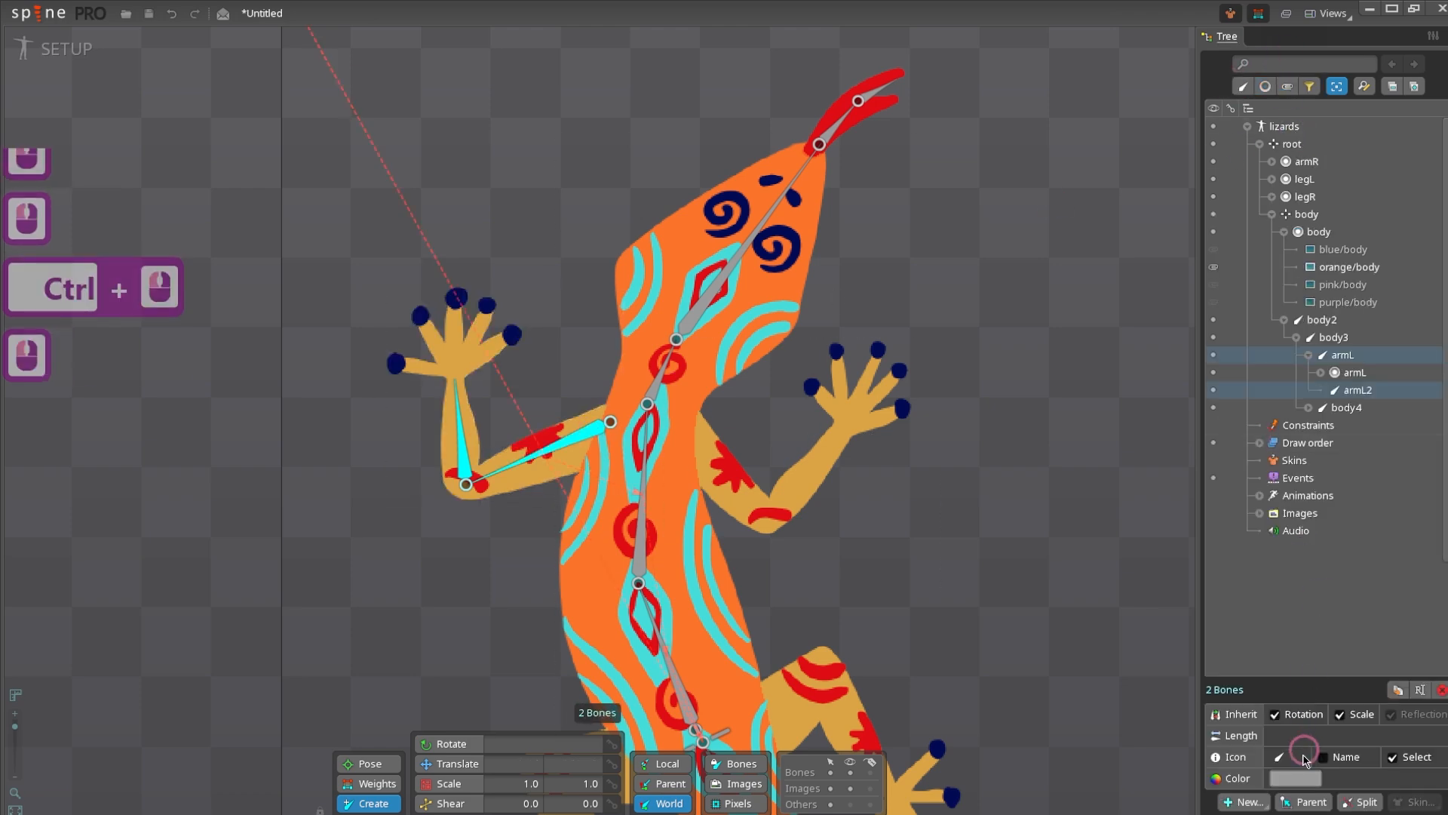
{"action": "left_click", "coordinate": [1245, 801]}
{"action": "left_click", "coordinate": [1267, 730]}
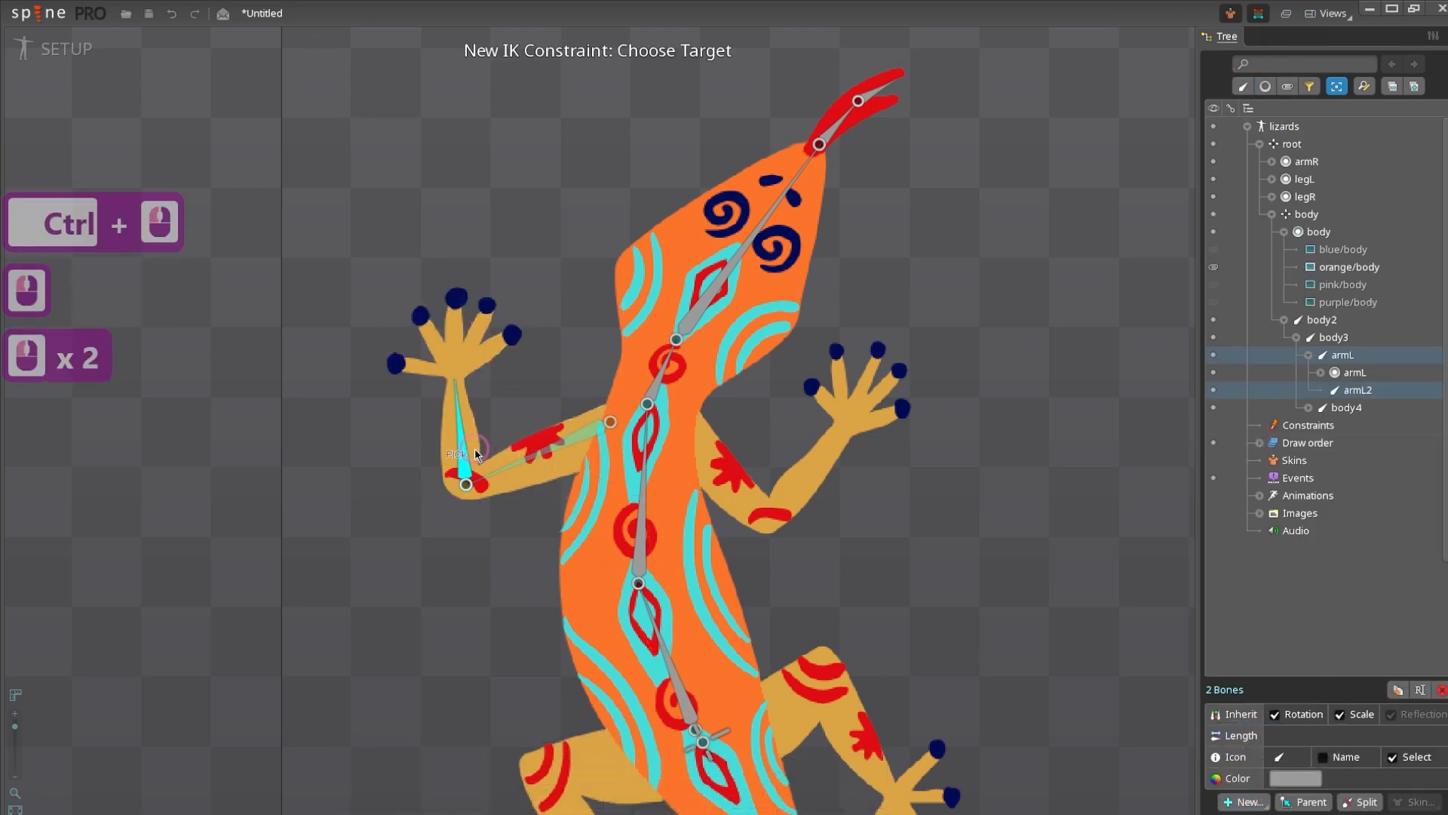
{"action": "left_click", "coordinate": [454, 378]}
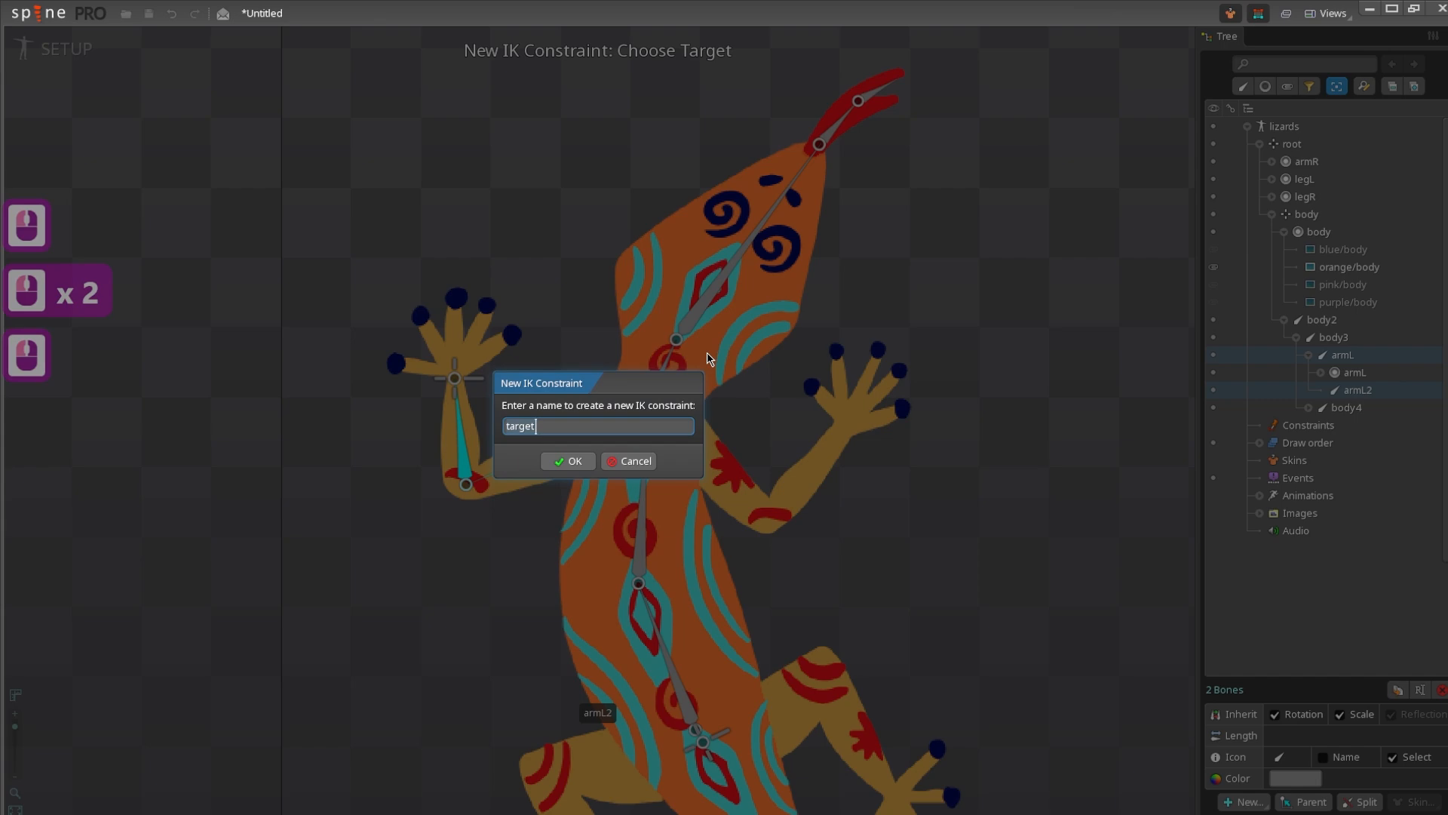
{"action": "type", "text": "armL"}
{"action": "key", "text": "Return"}
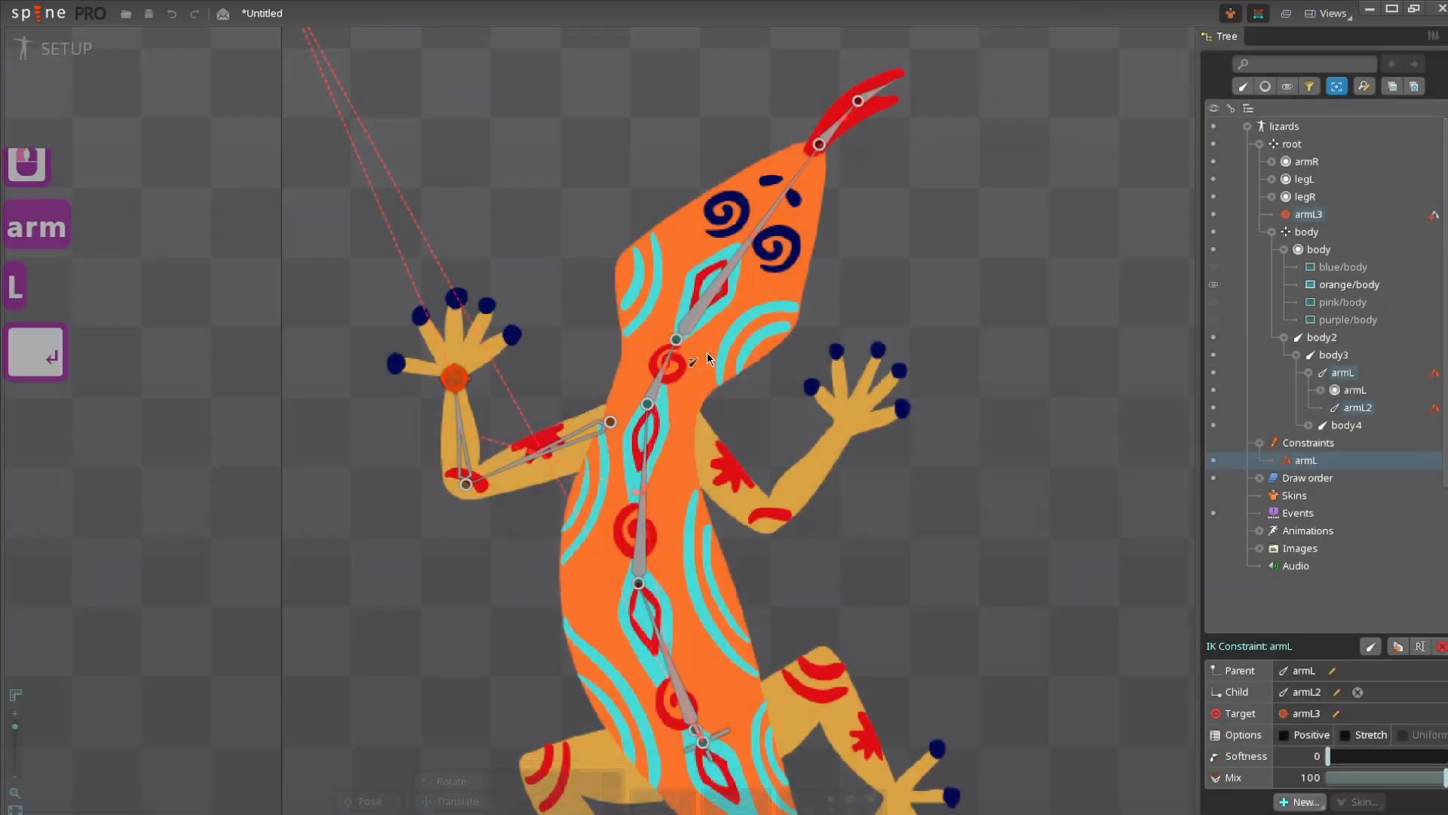
- Create upper and lower bones for armR under body3, from shoulder to elbow to wrist, with the armR image assigned
{"action": "left_click_drag", "start_coordinate": [642, 478], "coordinate": [599, 473]}
{"action": "left_click", "coordinate": [598, 474]}
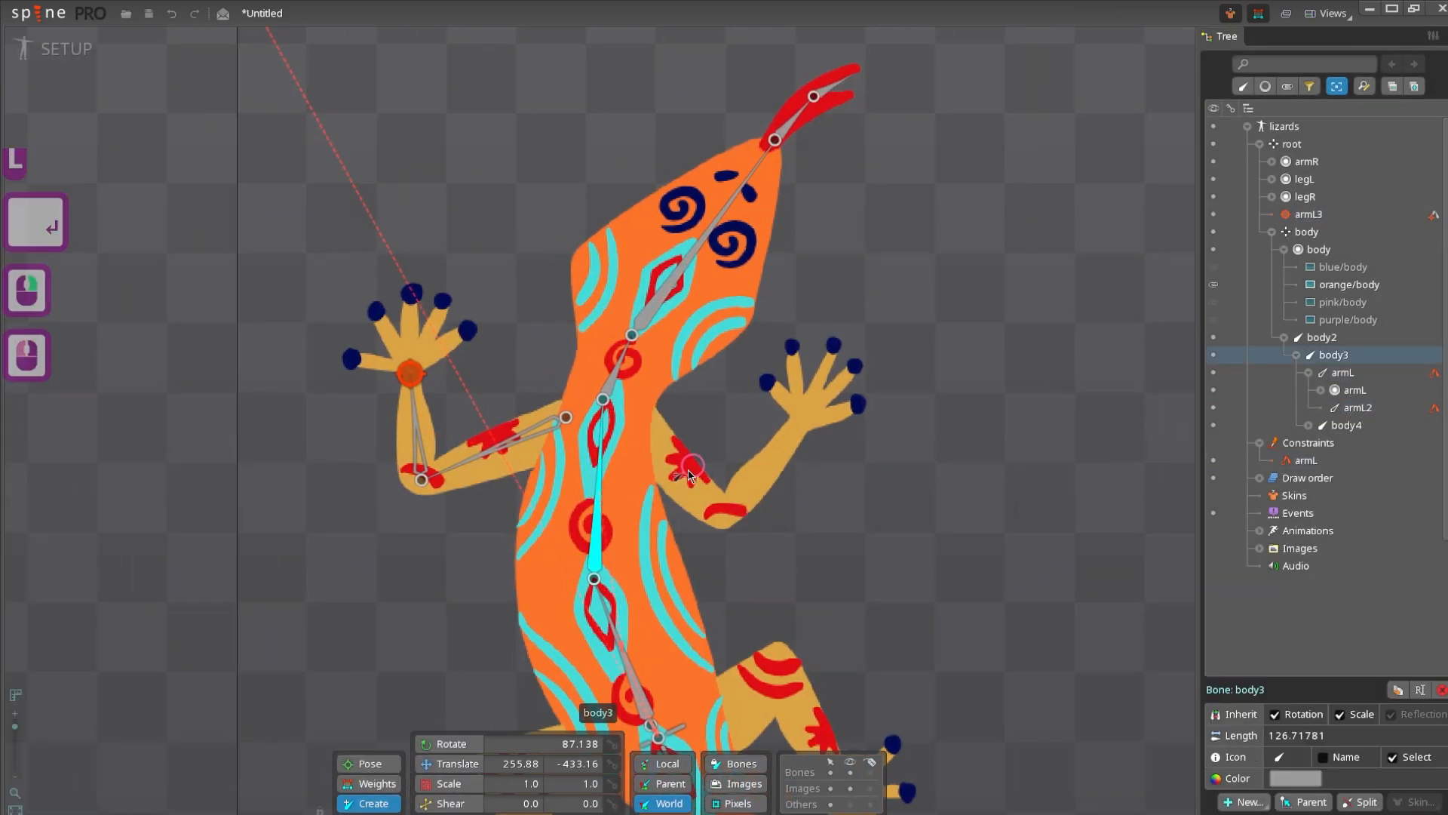
{"action": "left_click", "coordinate": [679, 480], "text": "ctrl"}
{"action": "left_click_drag", "start_coordinate": [641, 416], "coordinate": [801, 429]}
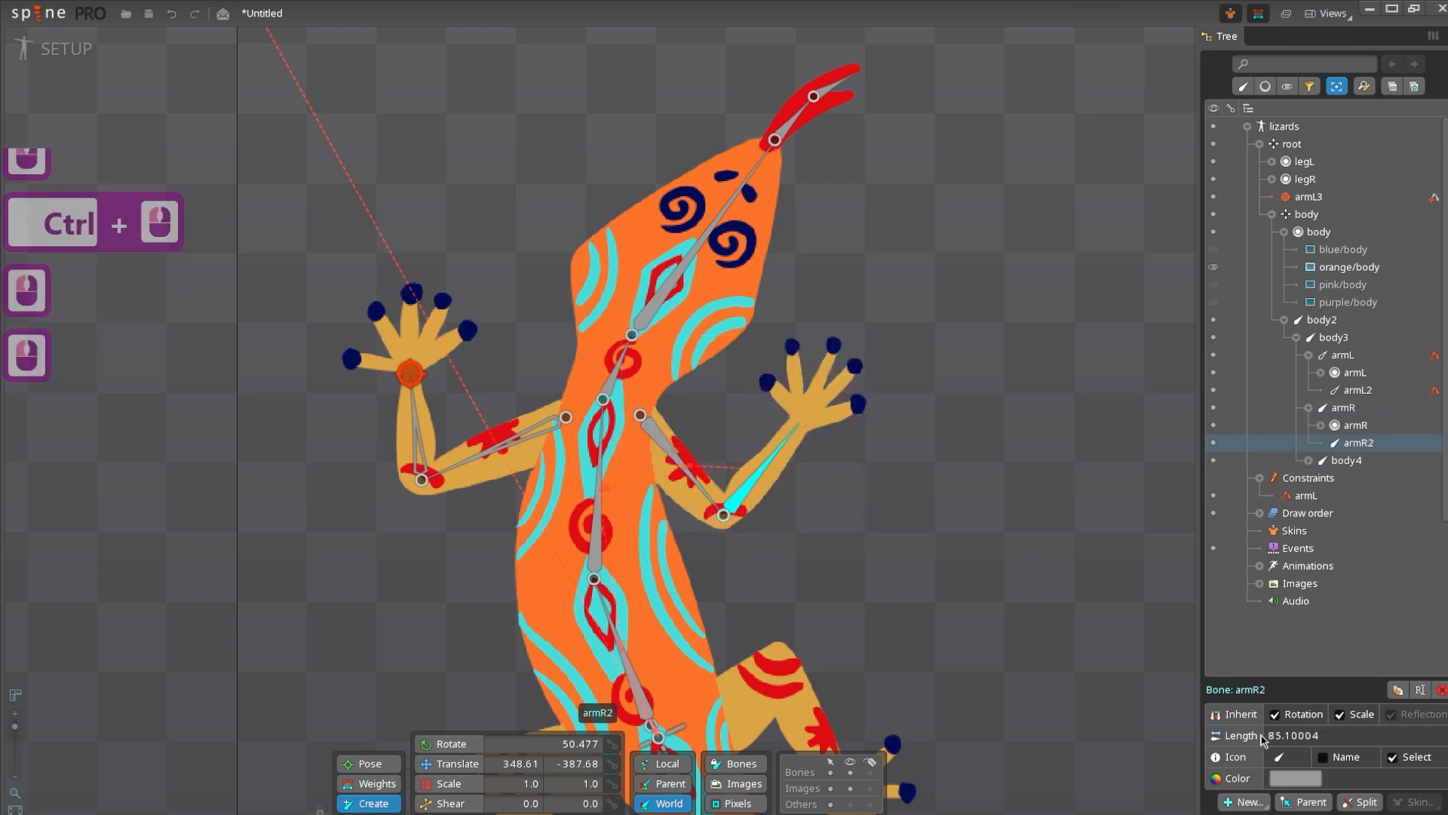
{"action": "left_click", "coordinate": [1248, 805]}
{"action": "left_click", "coordinate": [855, 590]}
{"action": "left_click", "coordinate": [687, 474], "text": "ctrl"}
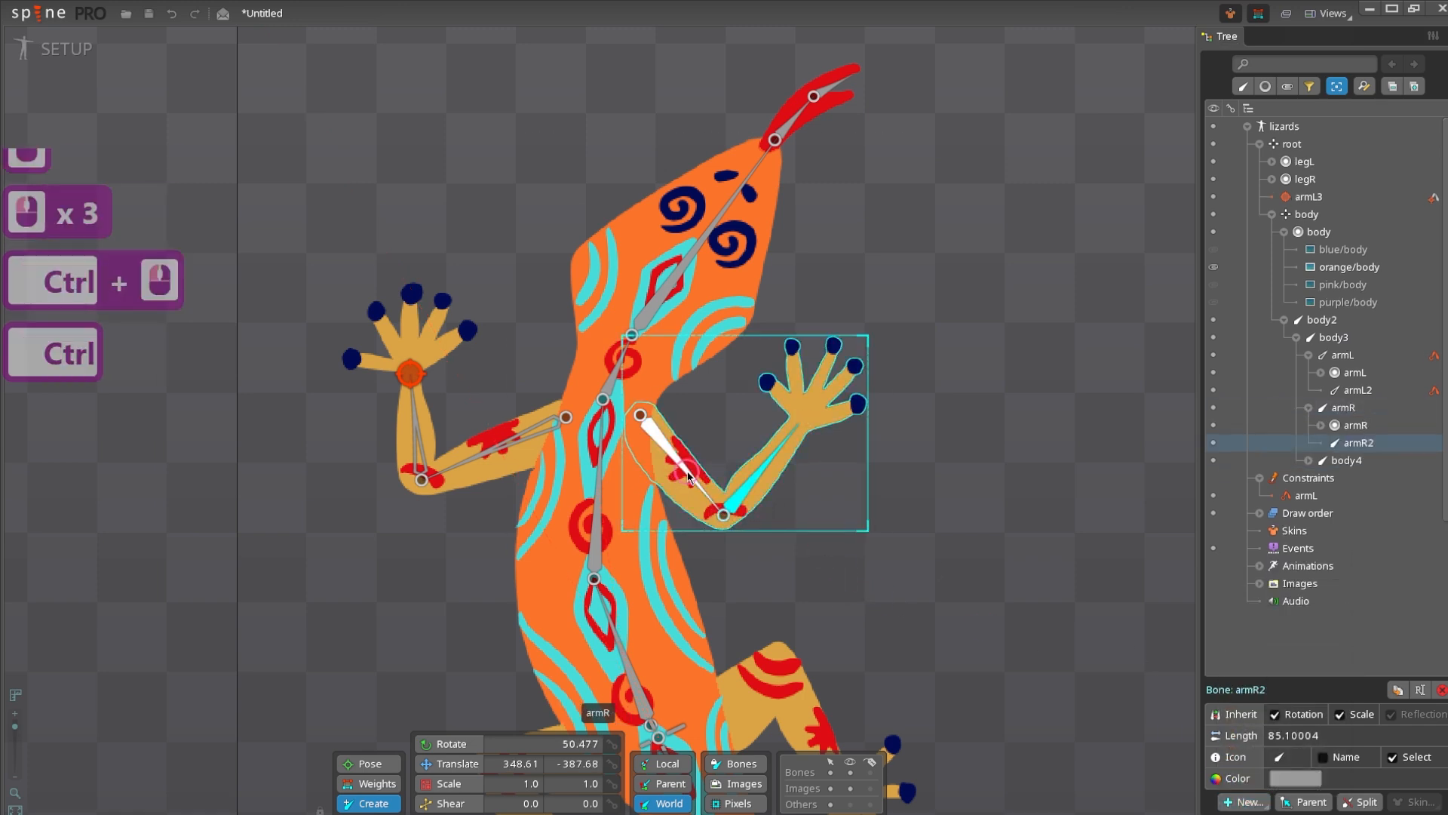
{"action": "left_click", "coordinate": [687, 473]}
{"action": "left_click", "coordinate": [743, 491], "text": "ctrl"}
{"action": "left_click", "coordinate": [721, 478]}
{"action": "key", "text": "ctrl+z"}
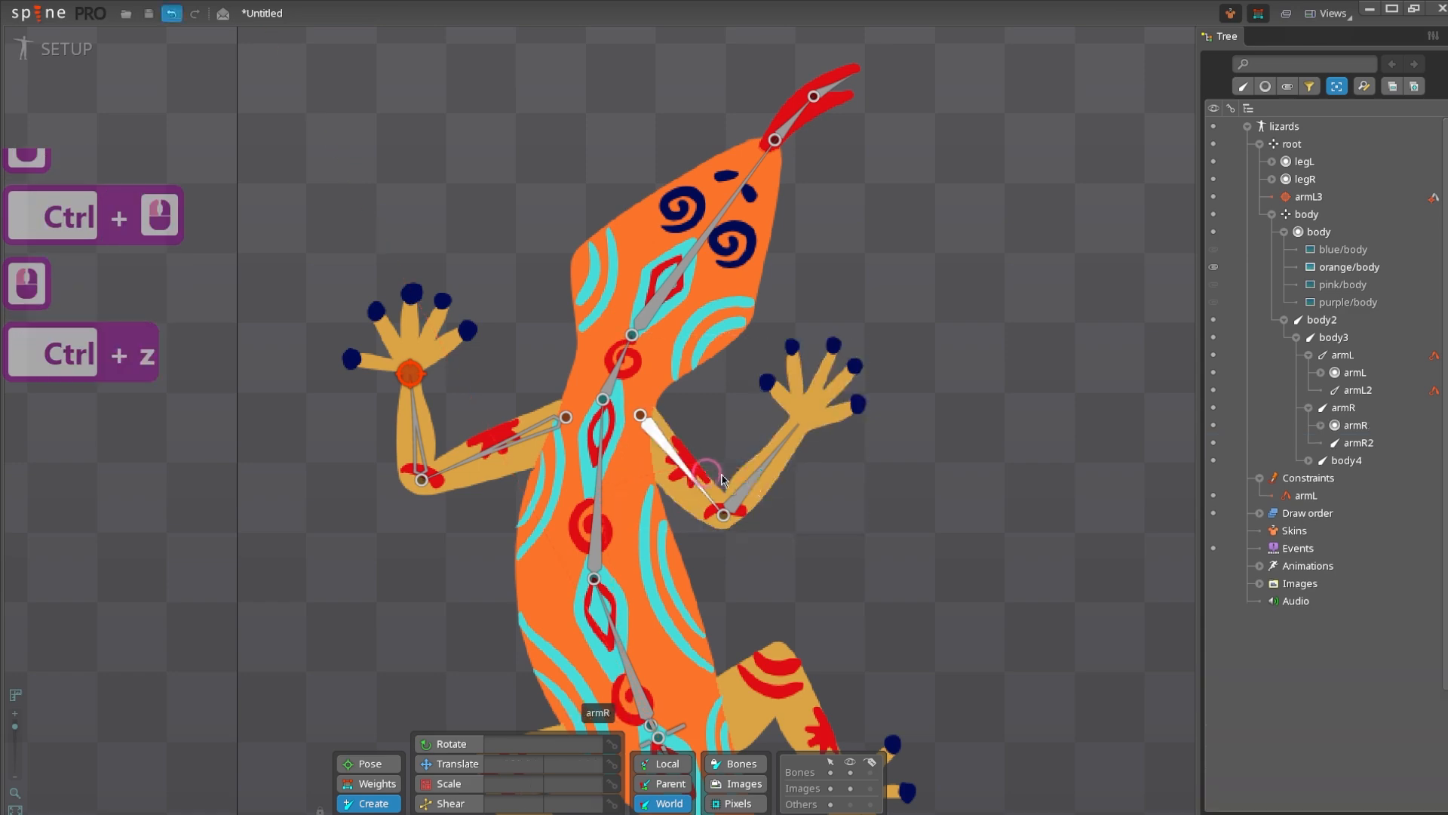
- Add an IK constraint named armR to the armR and armR2 bones, with a new target at the wrist
{"action": "left_click", "coordinate": [735, 499]}
{"action": "left_click", "coordinate": [683, 467], "text": "ctrl"}
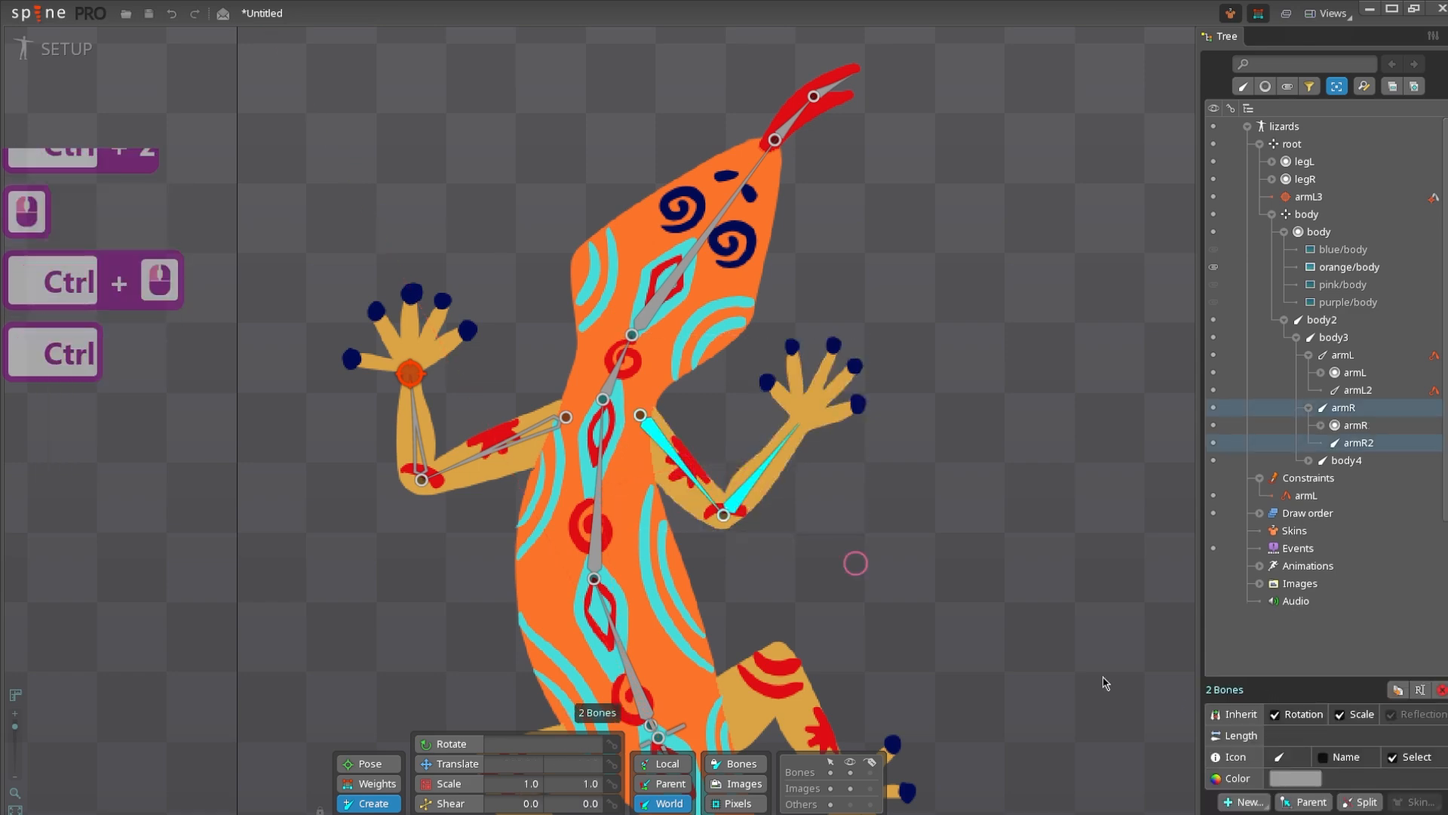
{"action": "left_click", "coordinate": [1241, 804]}
{"action": "left_click", "coordinate": [1256, 723]}
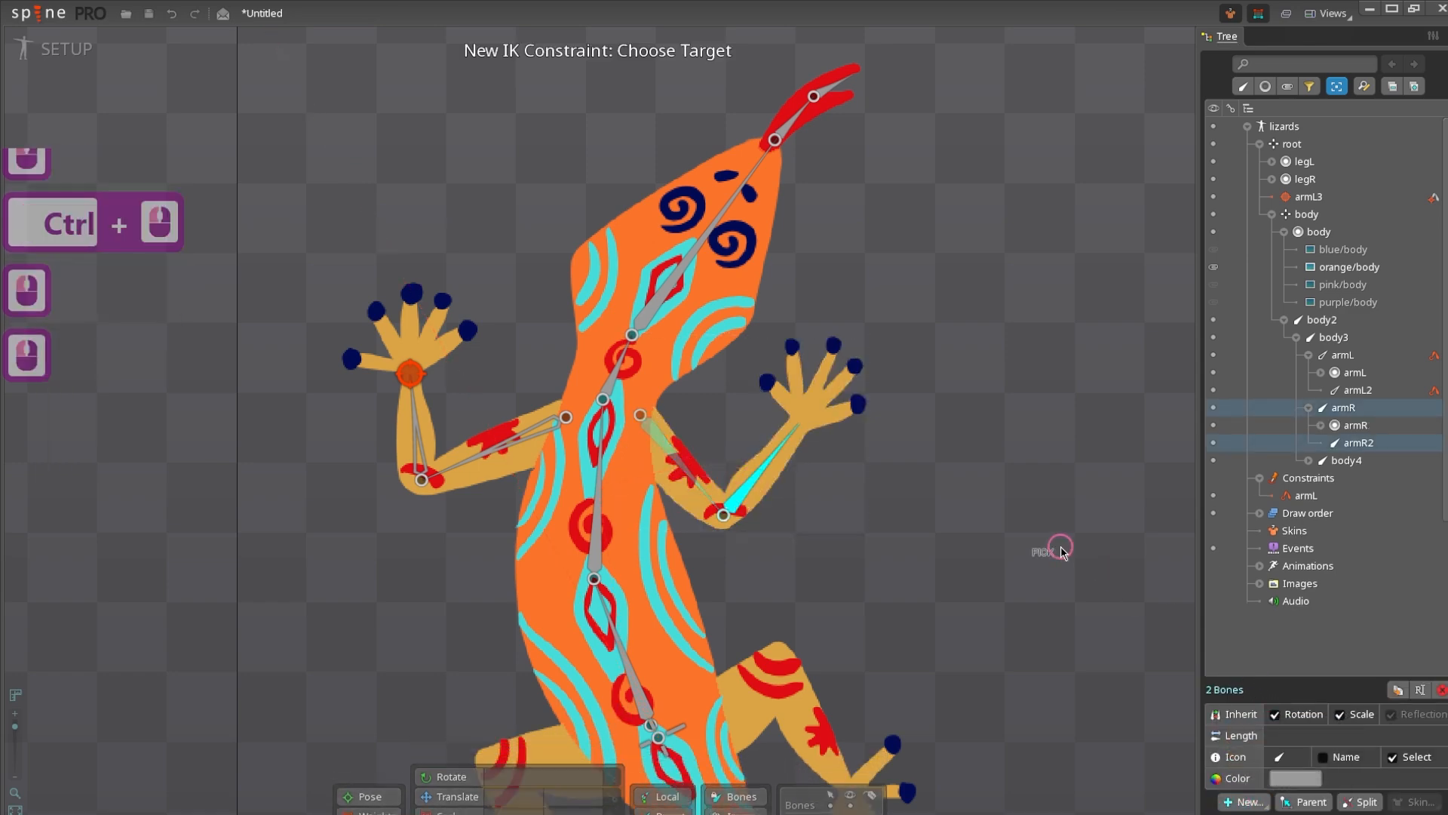
{"action": "left_click", "coordinate": [761, 467]}
{"action": "type", "text": "armR"}
{"action": "key", "text": "Return"}
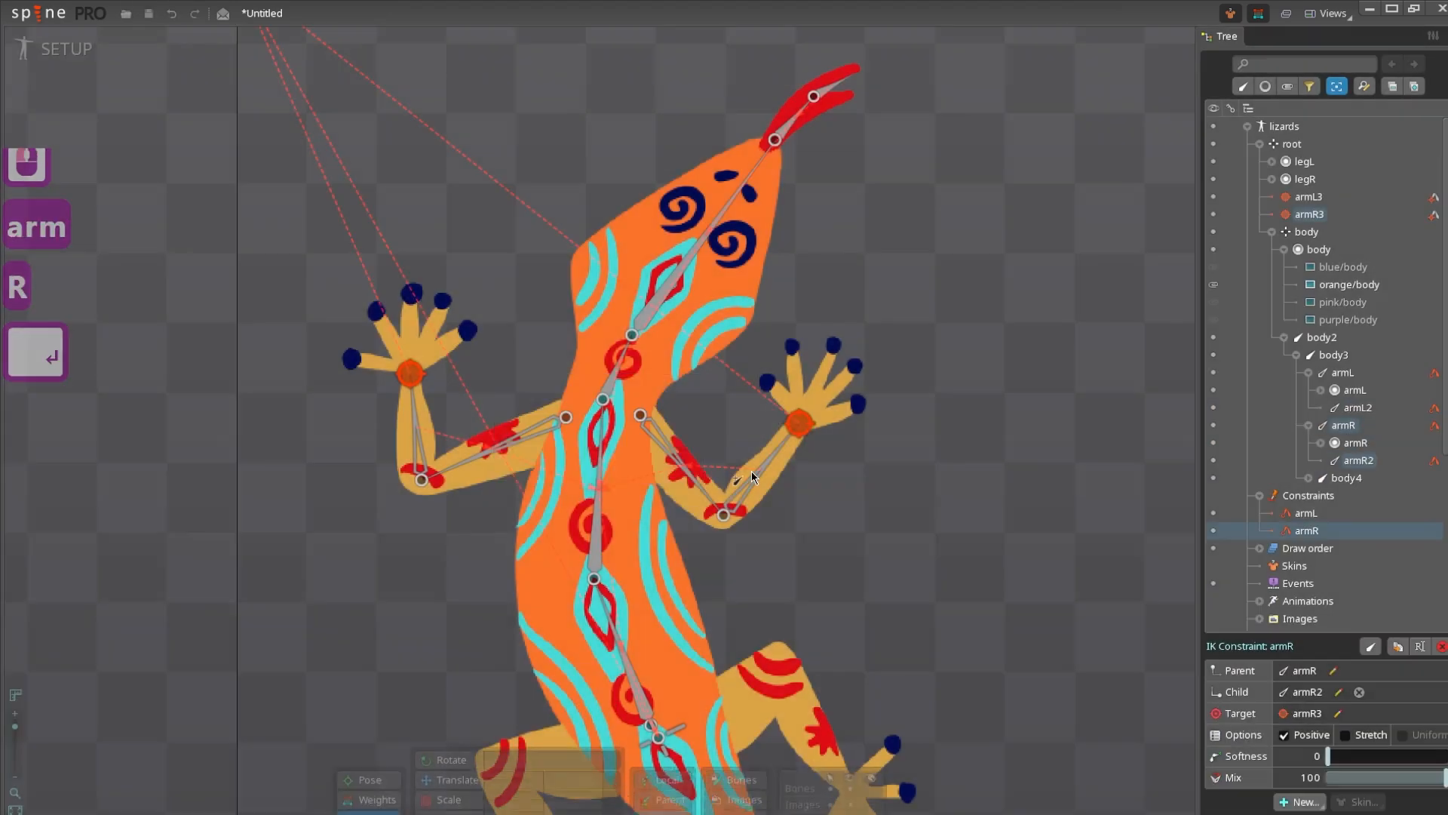
- Create upper and lower bones for legL under the body bone, from hip to knee to ankle, with the legL image assigned
{"action": "scroll", "coordinate": [751, 473], "scroll_direction": "down", "scroll_amount": 2}
{"action": "scroll", "coordinate": [591, 468], "scroll_direction": "up", "scroll_amount": 2}
{"action": "mouse_move", "coordinate": [681, 641]}
{"action": "left_mouse_down"}
{"action": "mouse_move", "coordinate": [591, 468]}
{"action": "mouse_move", "coordinate": [628, 411]}
{"action": "mouse_move", "coordinate": [498, 450]}
{"action": "mouse_move", "coordinate": [522, 542]}
{"action": "left_mouse_up"}
{"action": "left_click", "coordinate": [595, 510]}
{"action": "left_click", "coordinate": [531, 438], "text": "ctrl"}
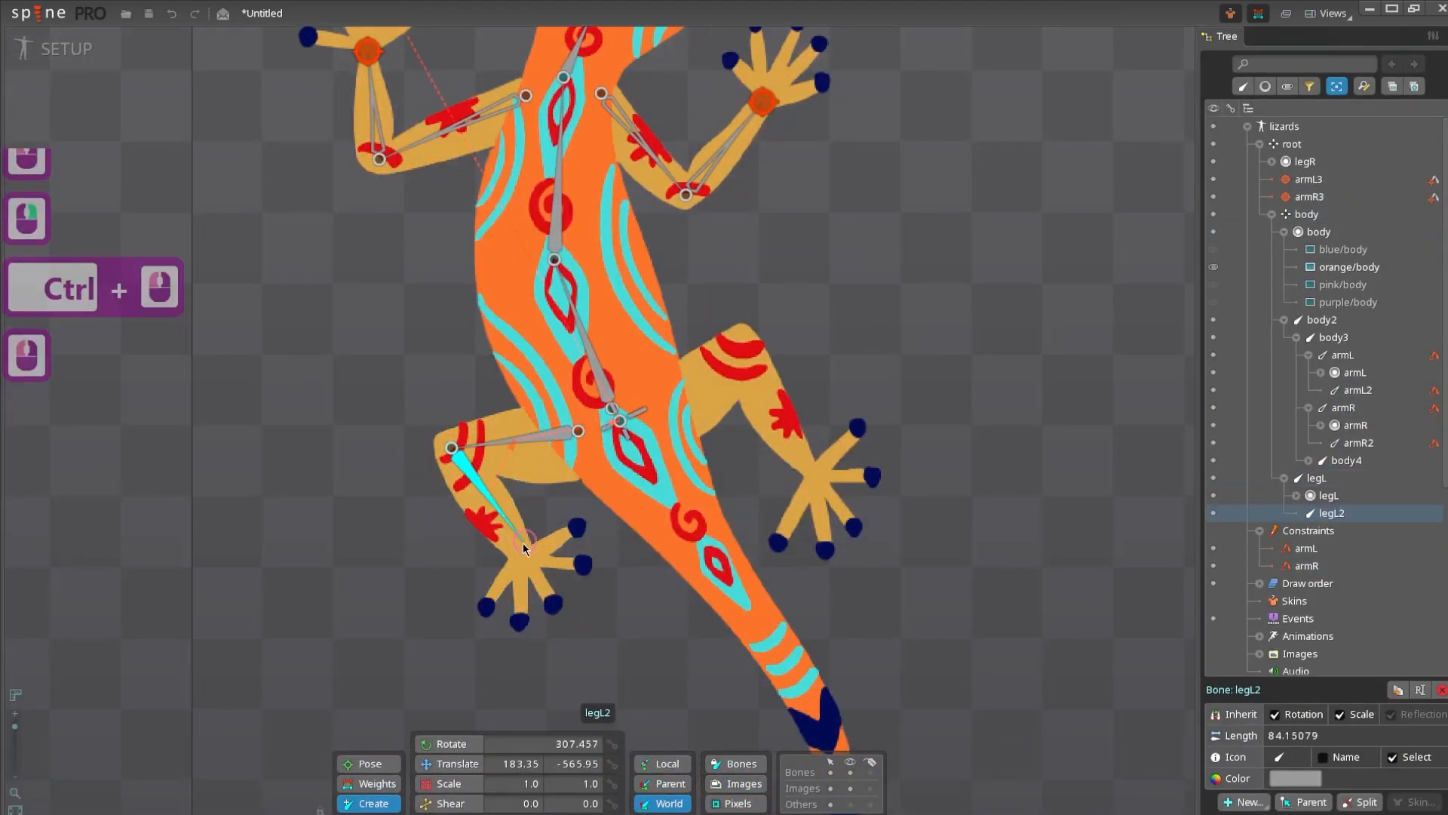
- Add an IK constraint named legL to the legL and legL2 bones, with a new target at the ankle
{"action": "left_click", "coordinate": [519, 543]}
{"action": "left_click", "coordinate": [532, 436], "text": "ctrl"}
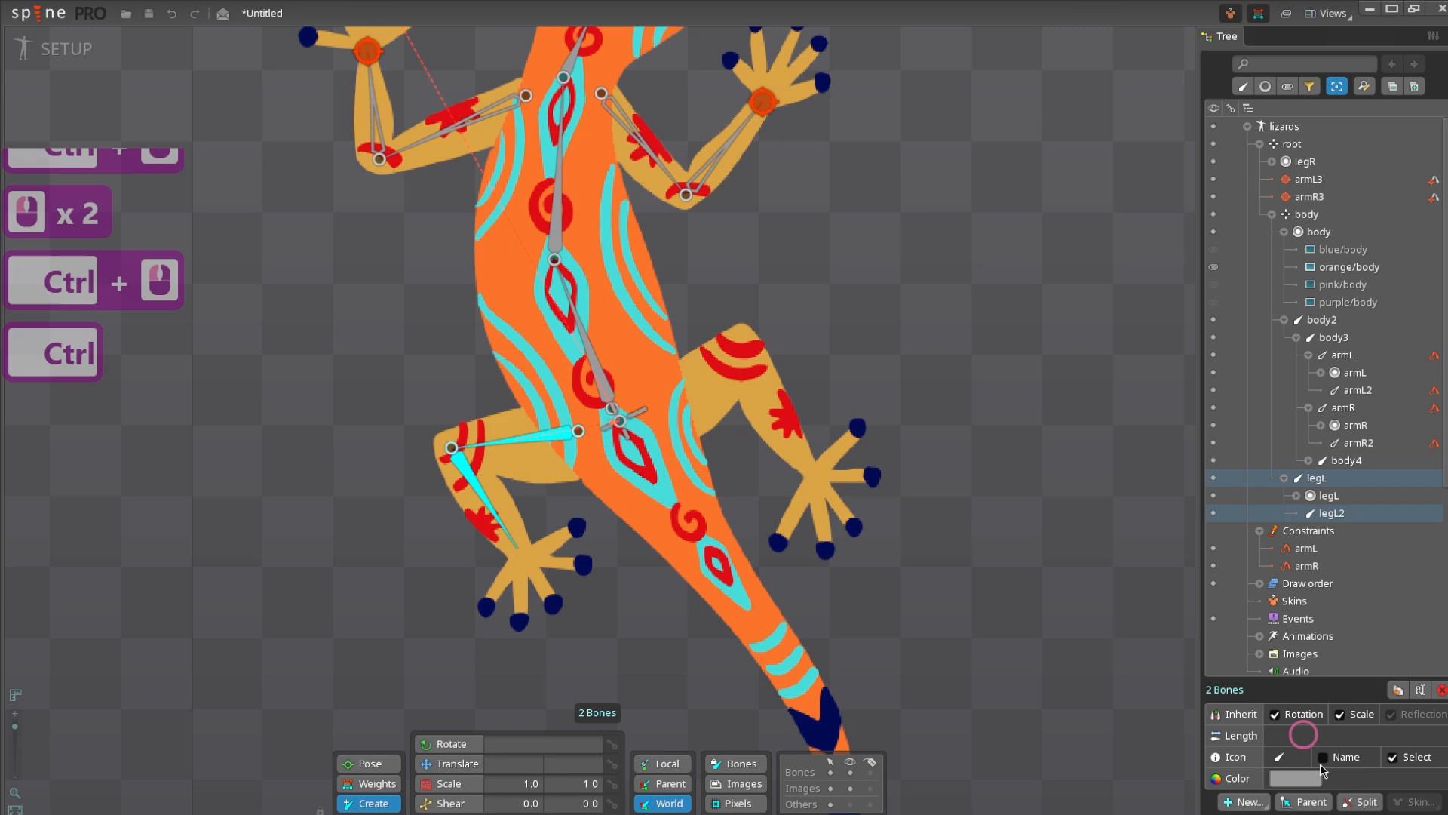
{"action": "left_click", "coordinate": [1256, 804]}
{"action": "left_click", "coordinate": [1275, 637]}
{"action": "left_click", "coordinate": [512, 507]}
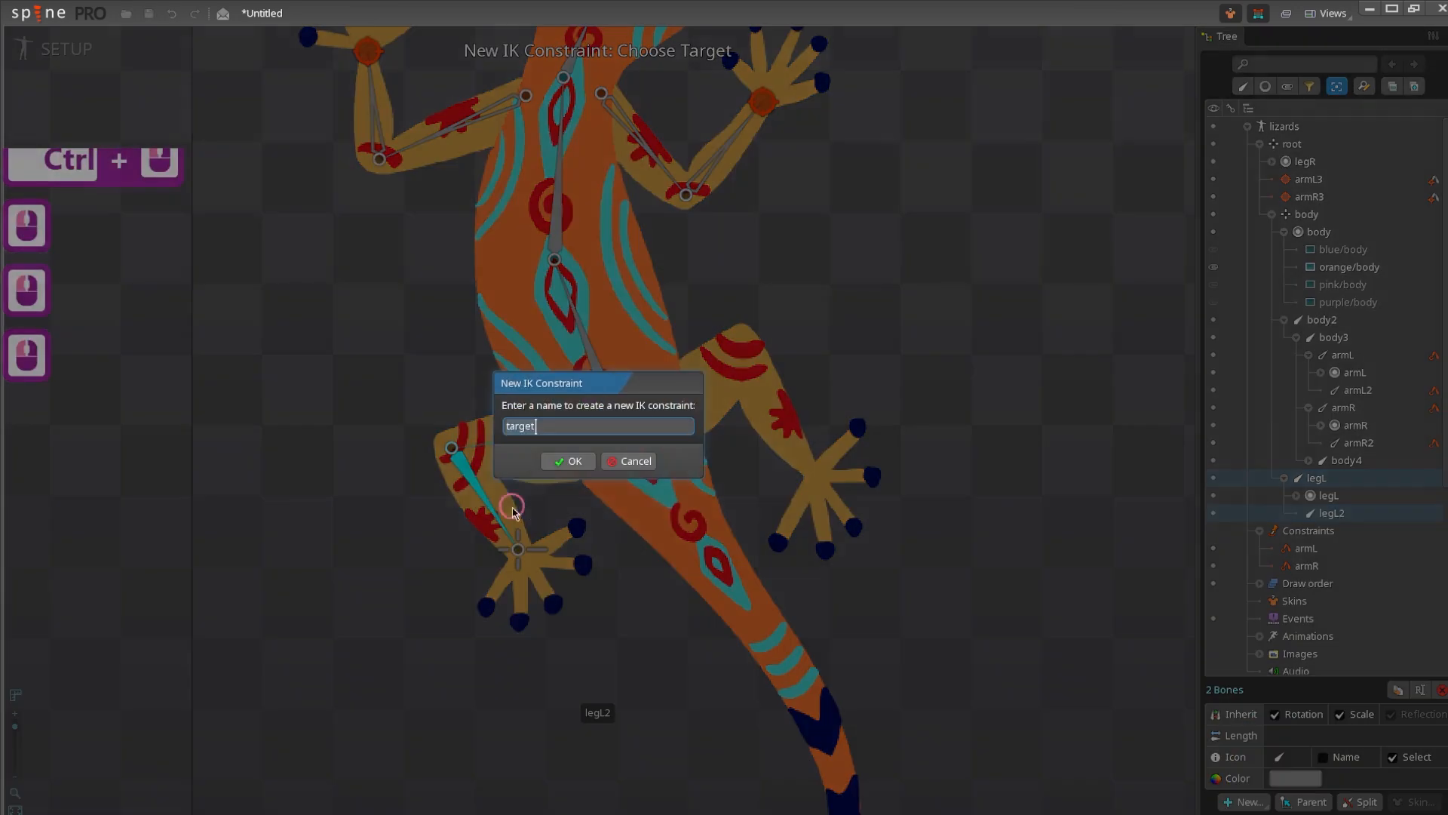
{"action": "type", "text": "legL"}
{"action": "key", "text": "Return"}
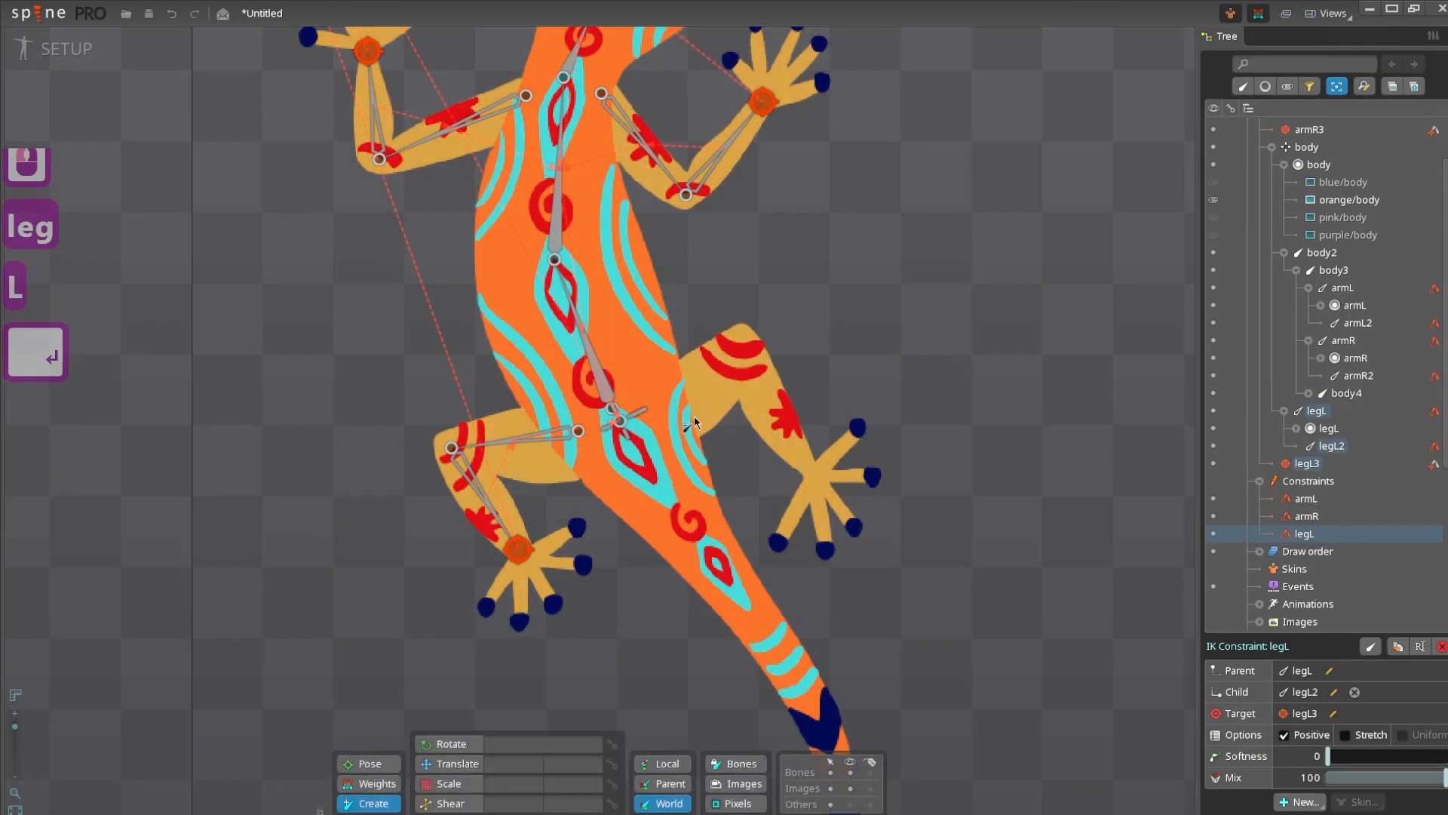
- Create upper and lower bones for legR under body with its image assigned, and add an IK constraint named legR targeting the ankle
{"action": "left_click", "coordinate": [623, 420], "text": "ctrl"}
{"action": "left_click_drag", "start_coordinate": [668, 405], "coordinate": [810, 472]}
{"action": "left_click", "coordinate": [696, 387], "text": "ctrl"}
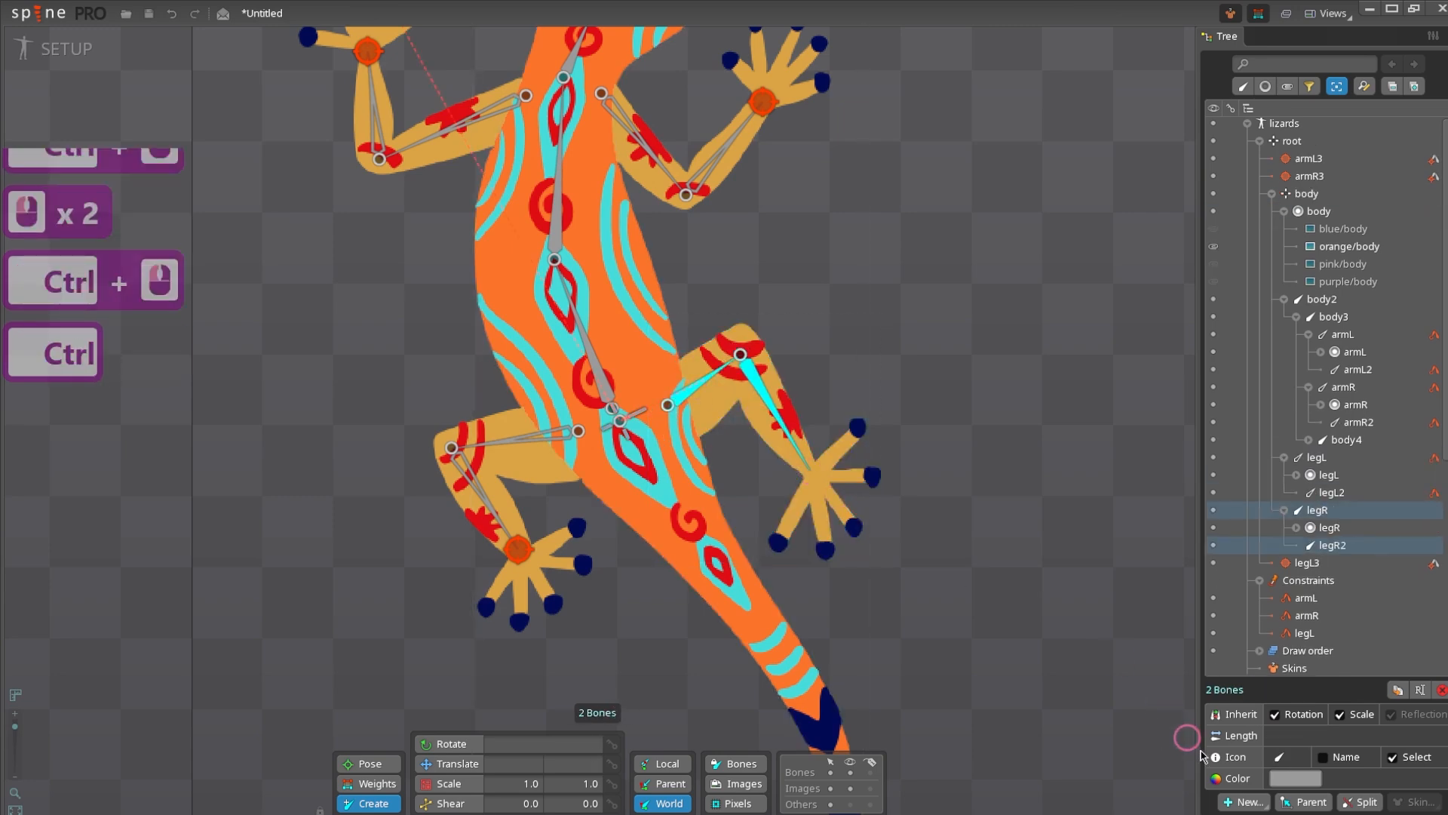
{"action": "left_click", "coordinate": [1244, 802]}
{"action": "left_click", "coordinate": [1248, 707]}
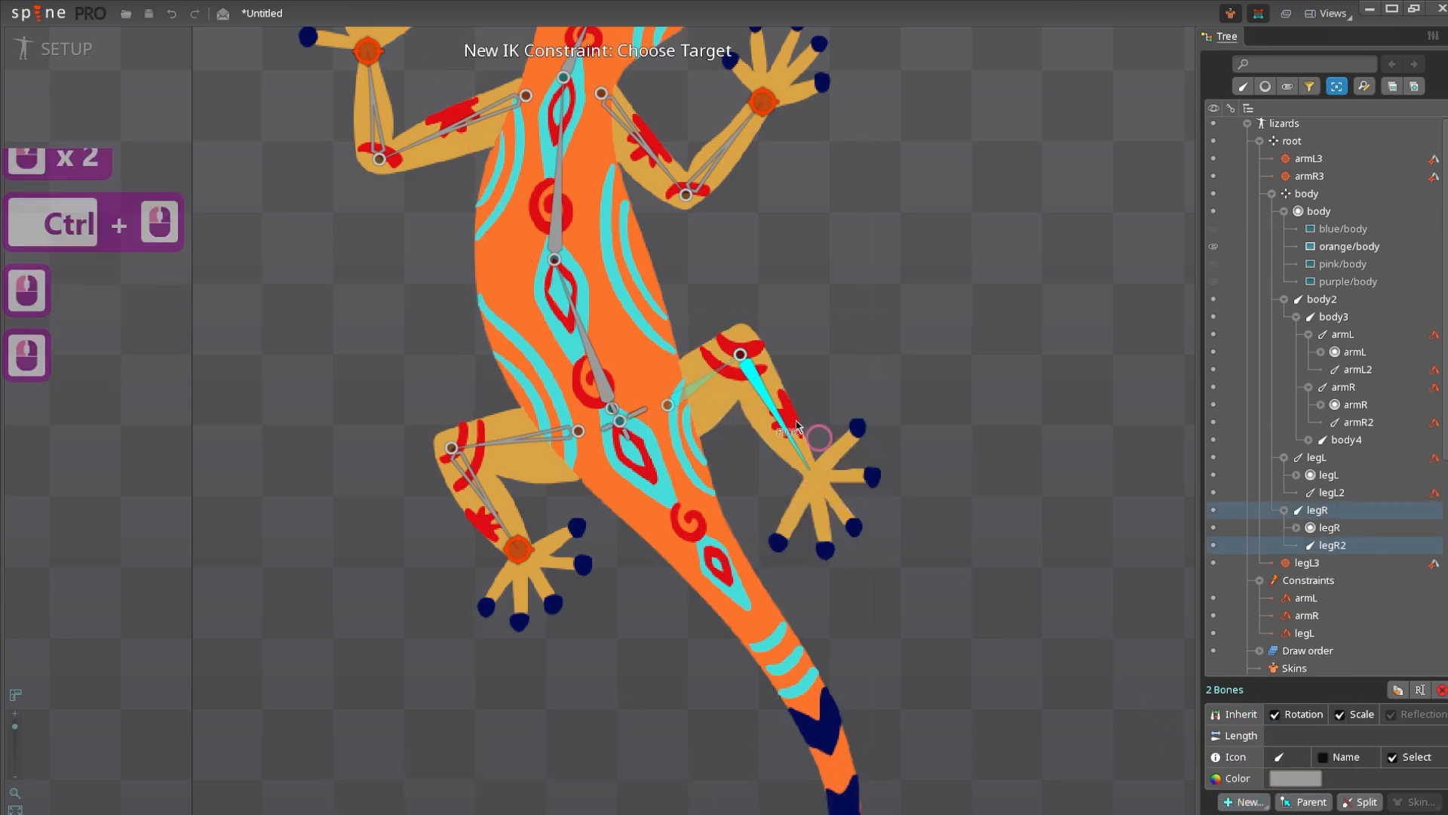
{"action": "double_click", "coordinate": [766, 396]}
{"action": "type", "text": "legR"}
{"action": "key", "text": "Return"}
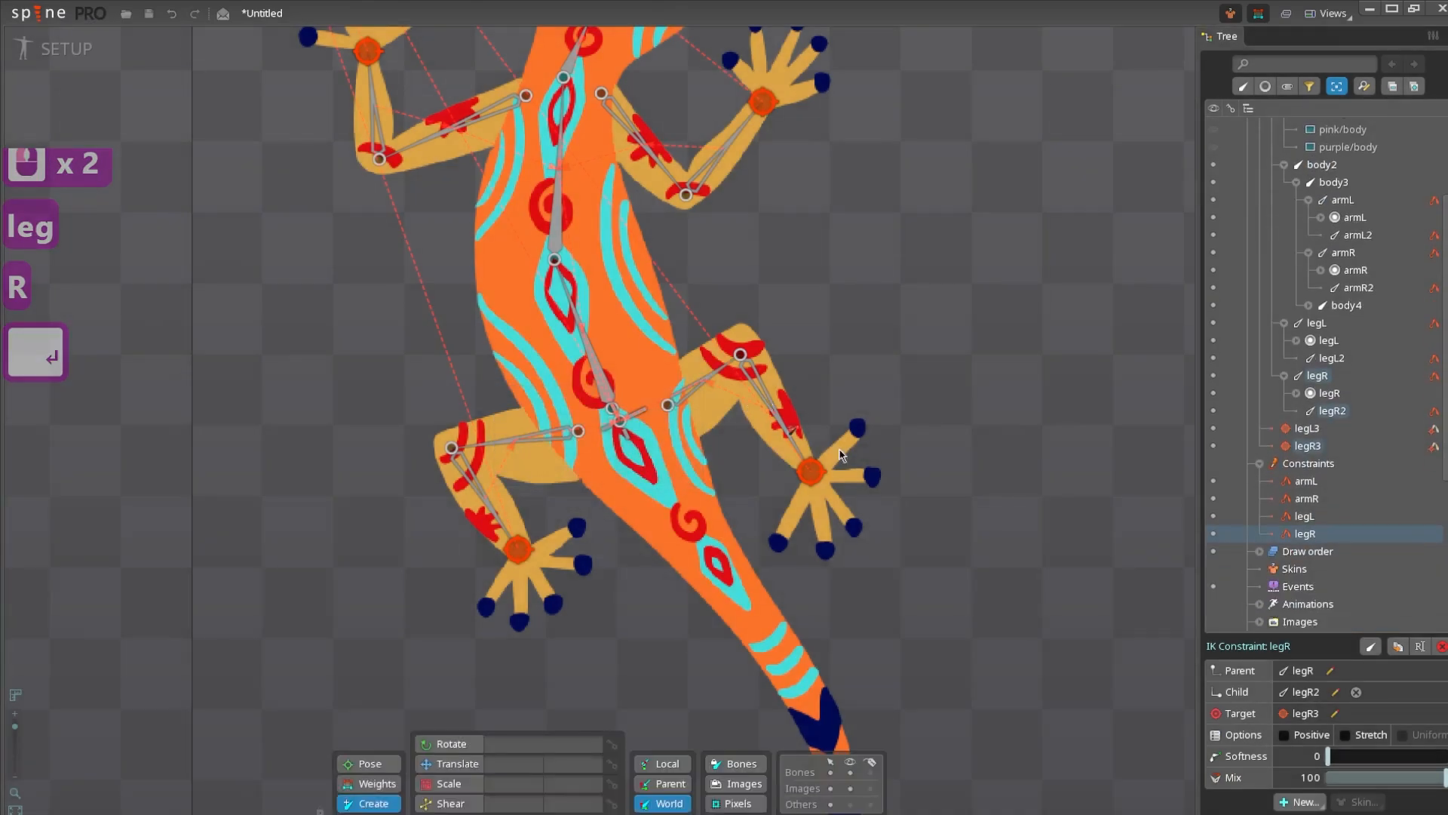
- Create a foot bone about 44 units long under the legR3 target, out to a toe, with the legR image assigned
{"action": "left_click", "coordinate": [808, 469]}
{"action": "scroll", "coordinate": [829, 483], "scroll_direction": "up", "scroll_amount": 3}
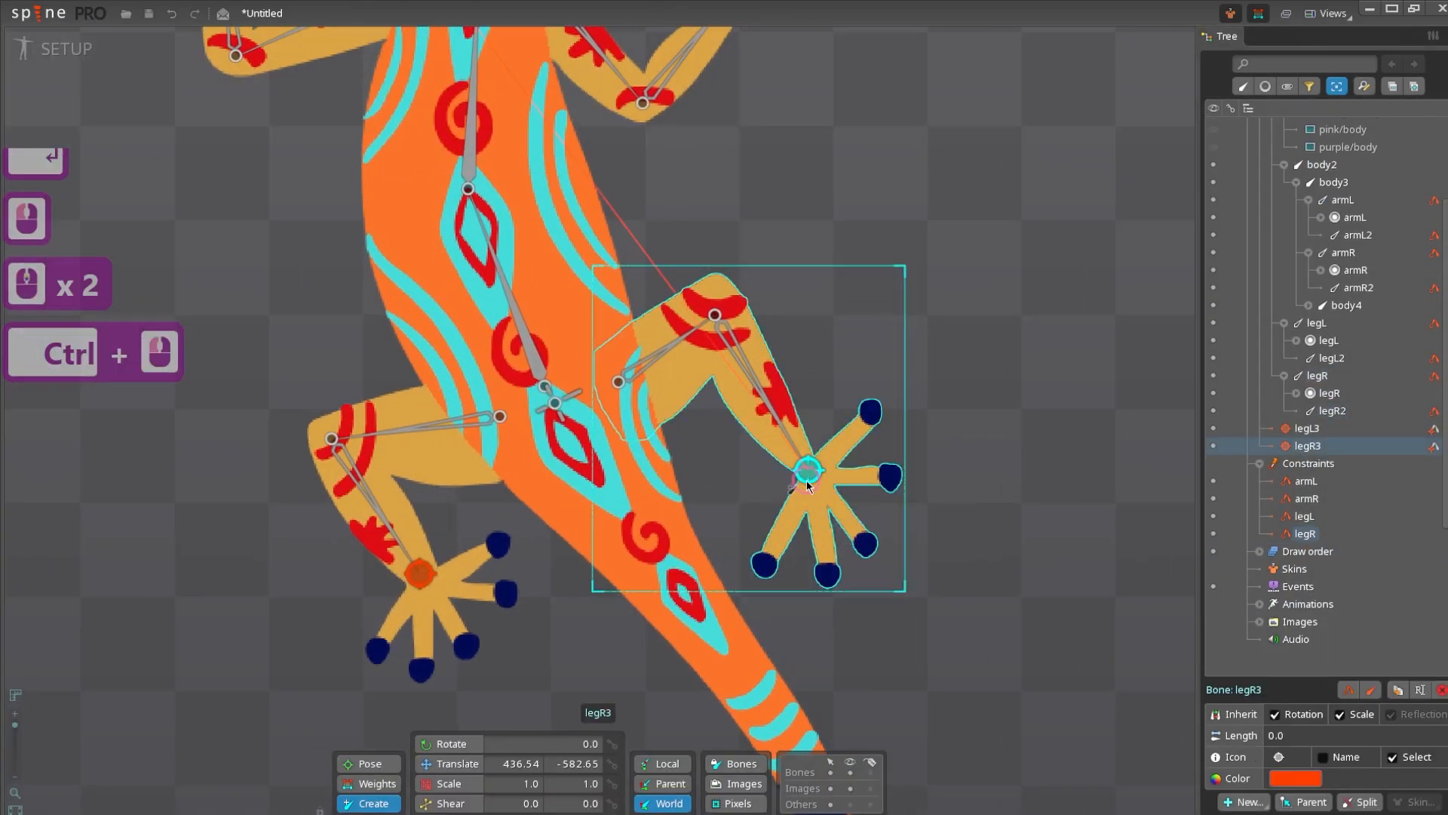
{"action": "left_click_drag", "start_coordinate": [814, 477], "coordinate": [866, 531]}
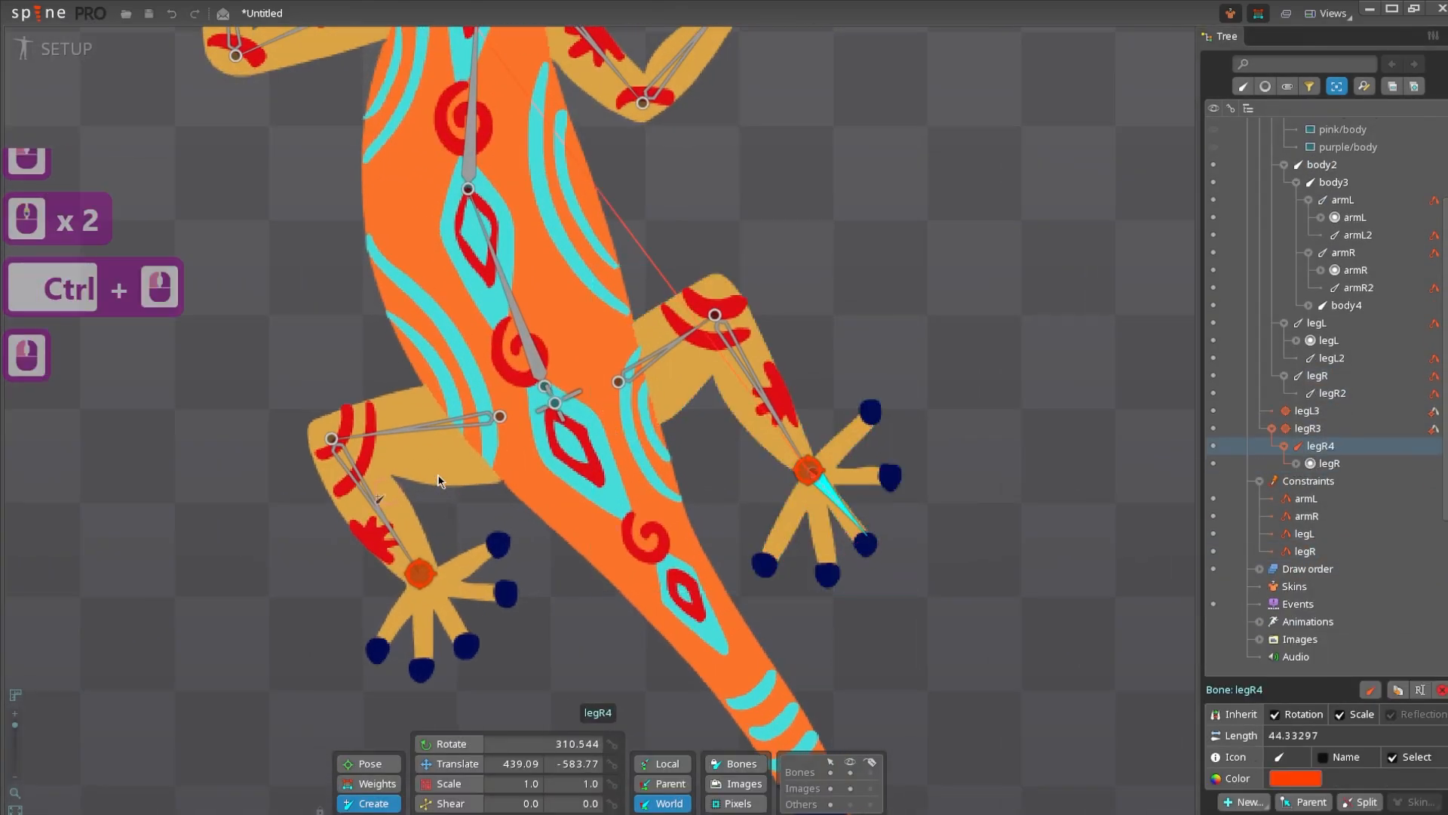
- Create a foot bone about 36 units long under the legL3 target, running from the ankle toward the toes
{"action": "left_click", "coordinate": [424, 573]}
{"action": "left_click", "coordinate": [430, 603], "text": "ctrl"}
{"action": "left_click_drag", "start_coordinate": [421, 573], "coordinate": [433, 641]}
{"action": "left_click", "coordinate": [421, 573]}
- Create a hand bone about 58 units long under the armL3 target, running from the wrist toward the middle finger
{"action": "left_click_drag", "start_coordinate": [362, 67], "coordinate": [391, 402]}
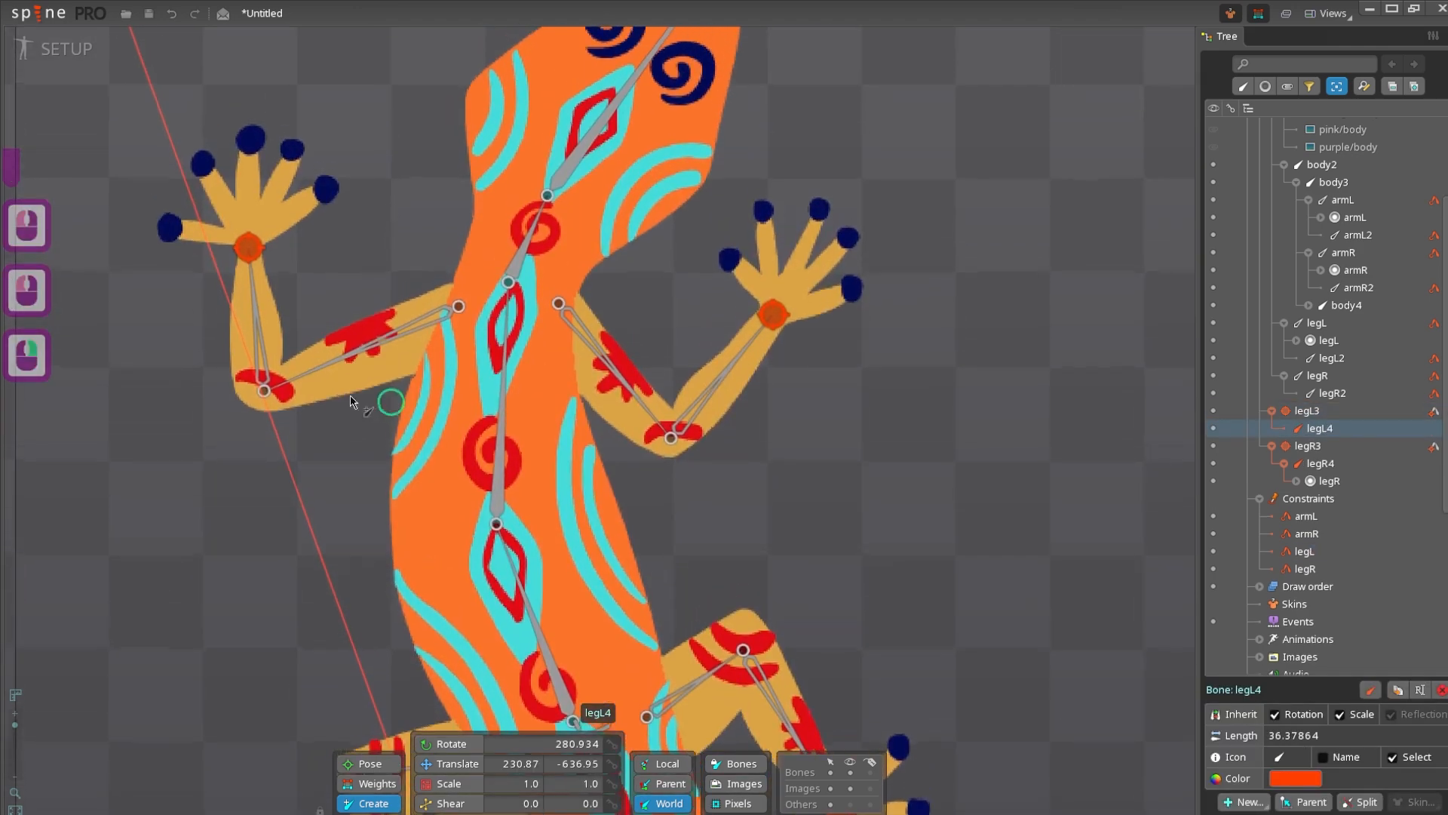
{"action": "left_click_drag", "start_coordinate": [252, 236], "coordinate": [287, 199]}
{"action": "left_click", "coordinate": [290, 305]}
{"action": "key", "text": "ctrl+z"}
{"action": "left_click", "coordinate": [288, 311]}
- Create a hand bone about 59 units long under the armR3 target, running from the wrist toward the fingers
{"action": "left_click_drag", "start_coordinate": [829, 326], "coordinate": [748, 342]}
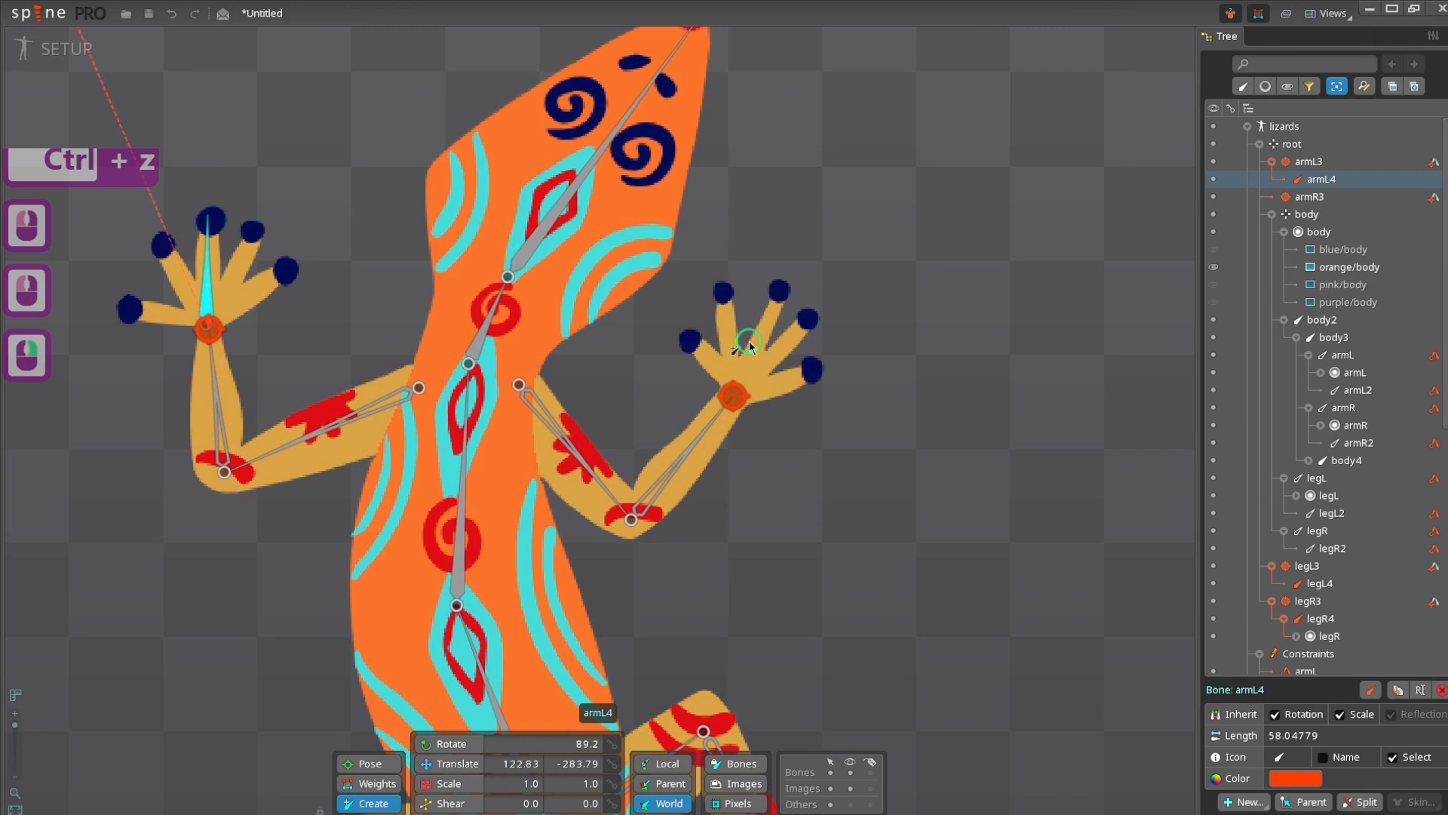
{"action": "left_click", "coordinate": [733, 395]}
{"action": "left_click_drag", "start_coordinate": [733, 395], "coordinate": [774, 343]}
- Create a chain of seven bones as children of the body bone, following the tail's curve from the hips to its tip
{"action": "scroll", "coordinate": [670, 345], "scroll_direction": "down", "scroll_amount": 4}
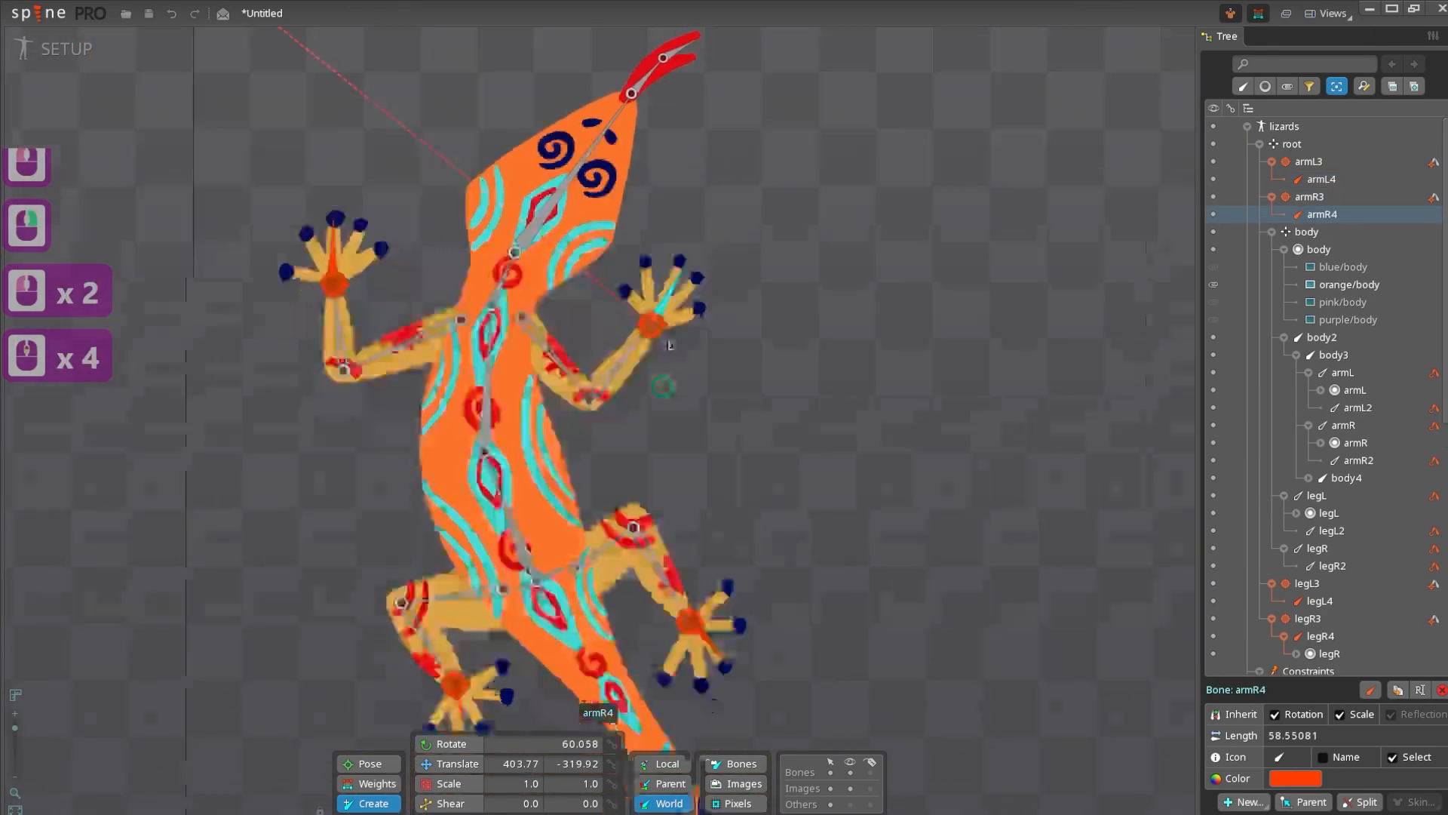
{"action": "left_click_drag", "start_coordinate": [664, 386], "coordinate": [674, 404]}
{"action": "left_click_drag", "start_coordinate": [628, 433], "coordinate": [640, 450]}
{"action": "scroll", "coordinate": [640, 450], "scroll_direction": "down", "scroll_amount": 3}
{"action": "left_click_drag", "start_coordinate": [632, 513], "coordinate": [603, 306]}
{"action": "left_click_drag", "start_coordinate": [641, 407], "coordinate": [640, 340]}
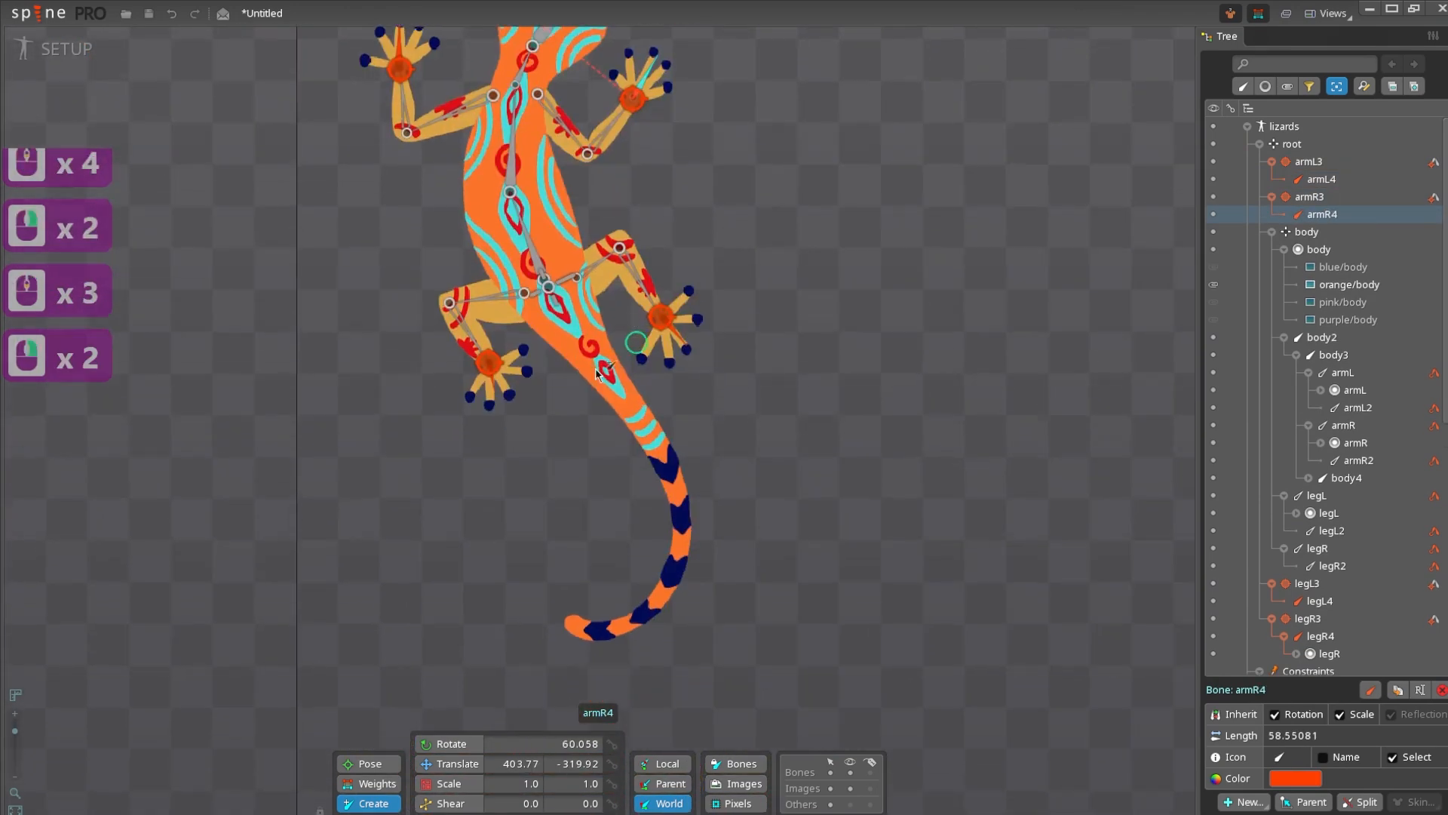
{"action": "left_click", "coordinate": [551, 283]}
{"action": "key", "text": "ctrl+z"}
{"action": "left_click", "coordinate": [549, 277], "text": "ctrl"}
{"action": "left_click_drag", "start_coordinate": [664, 439], "coordinate": [632, 362]}
{"action": "scroll", "coordinate": [622, 357], "scroll_direction": "up", "scroll_amount": 2}
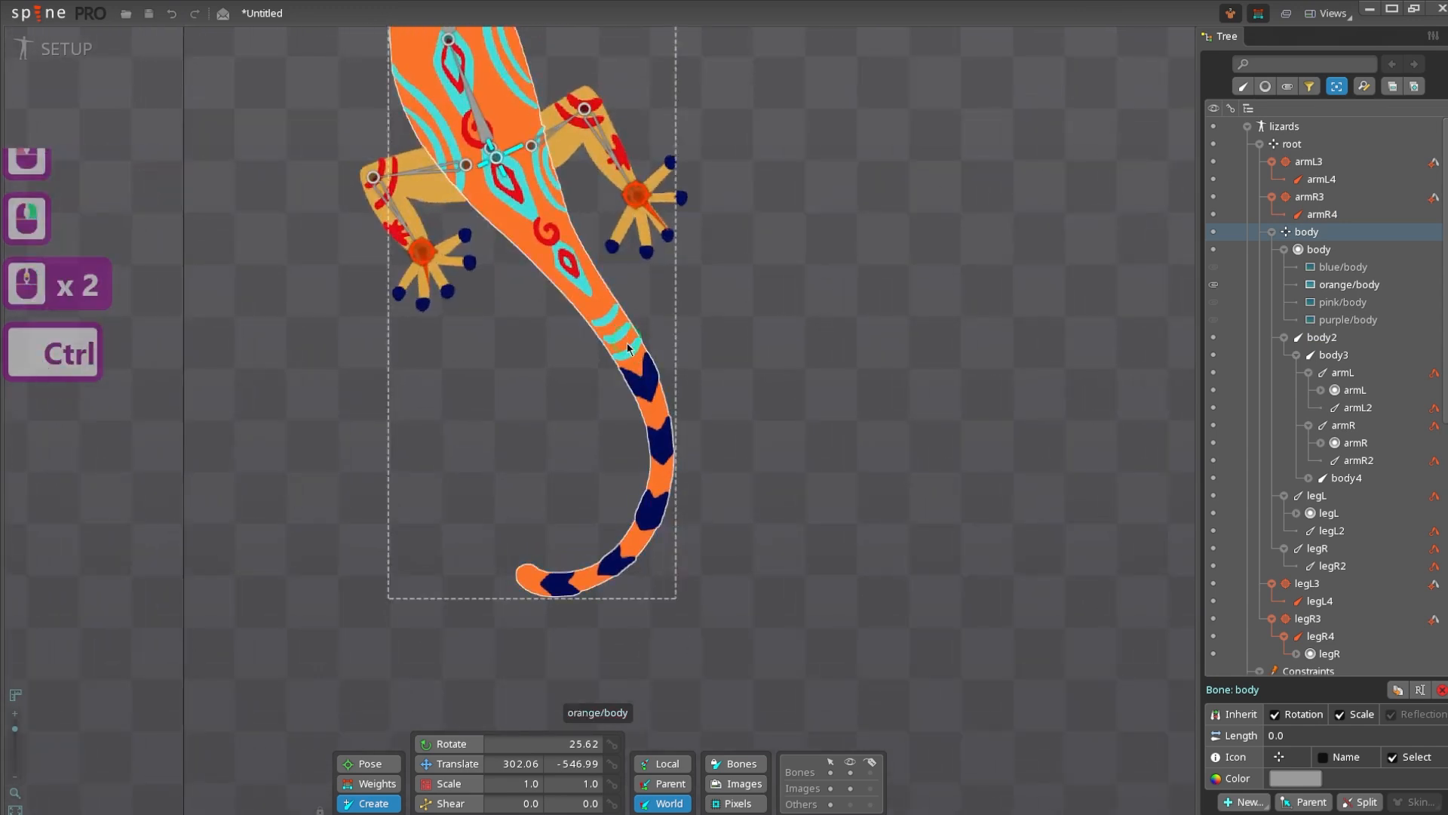
{"action": "left_click_drag", "start_coordinate": [503, 171], "coordinate": [518, 573]}
{"action": "left_click", "coordinate": [487, 445]}
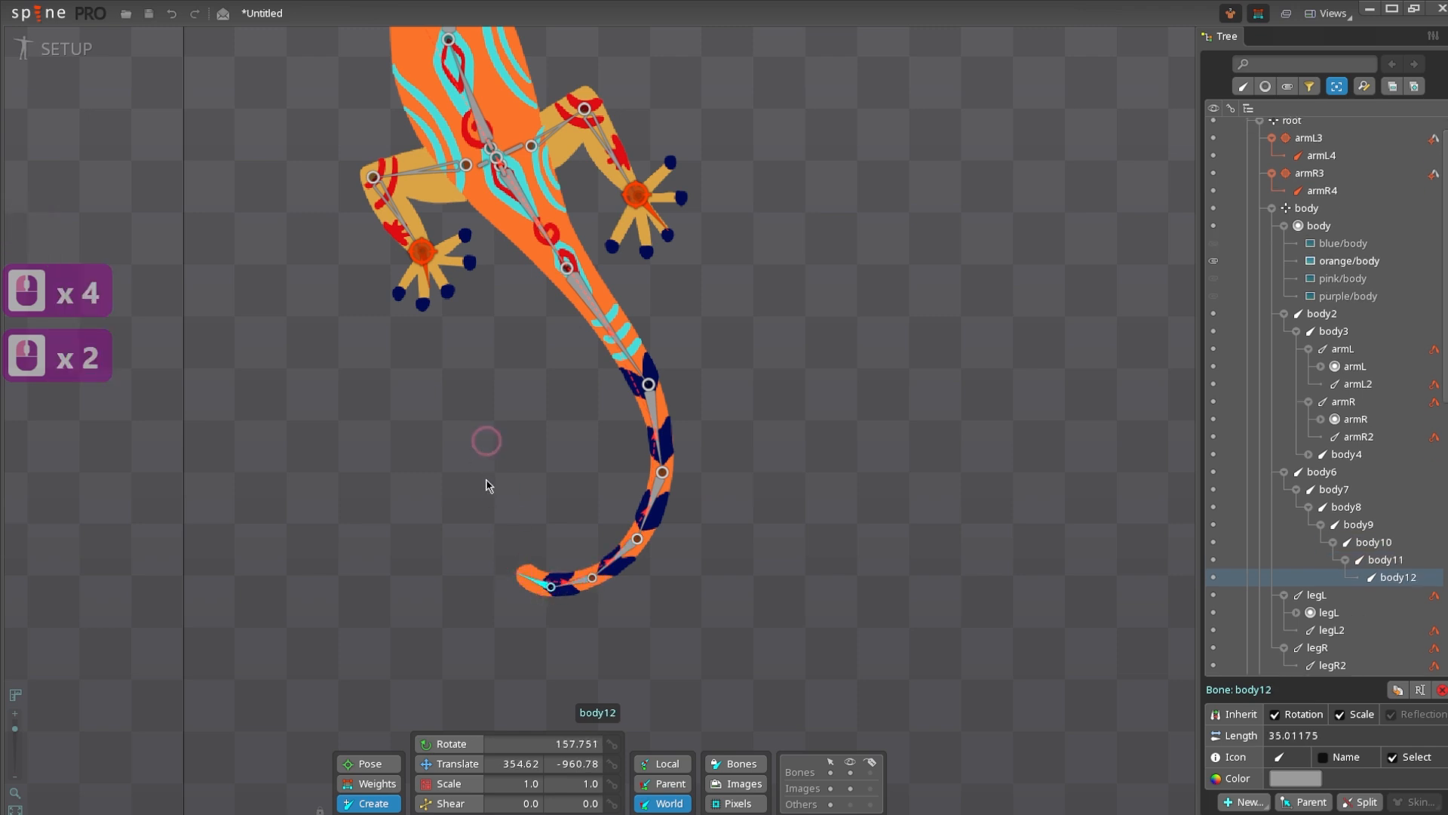
- Rename the seven tail bones with Find and Replace, replacing "body" with "tail" and limiting the scope to the tree selection
{"action": "left_click_drag", "start_coordinate": [462, 369], "coordinate": [505, 423]}
{"action": "key", "text": "space"}
{"action": "scroll", "coordinate": [504, 423], "scroll_direction": "down", "scroll_amount": 3}
{"action": "key", "text": "v"}
{"action": "left_click_drag", "start_coordinate": [571, 354], "coordinate": [588, 389]}
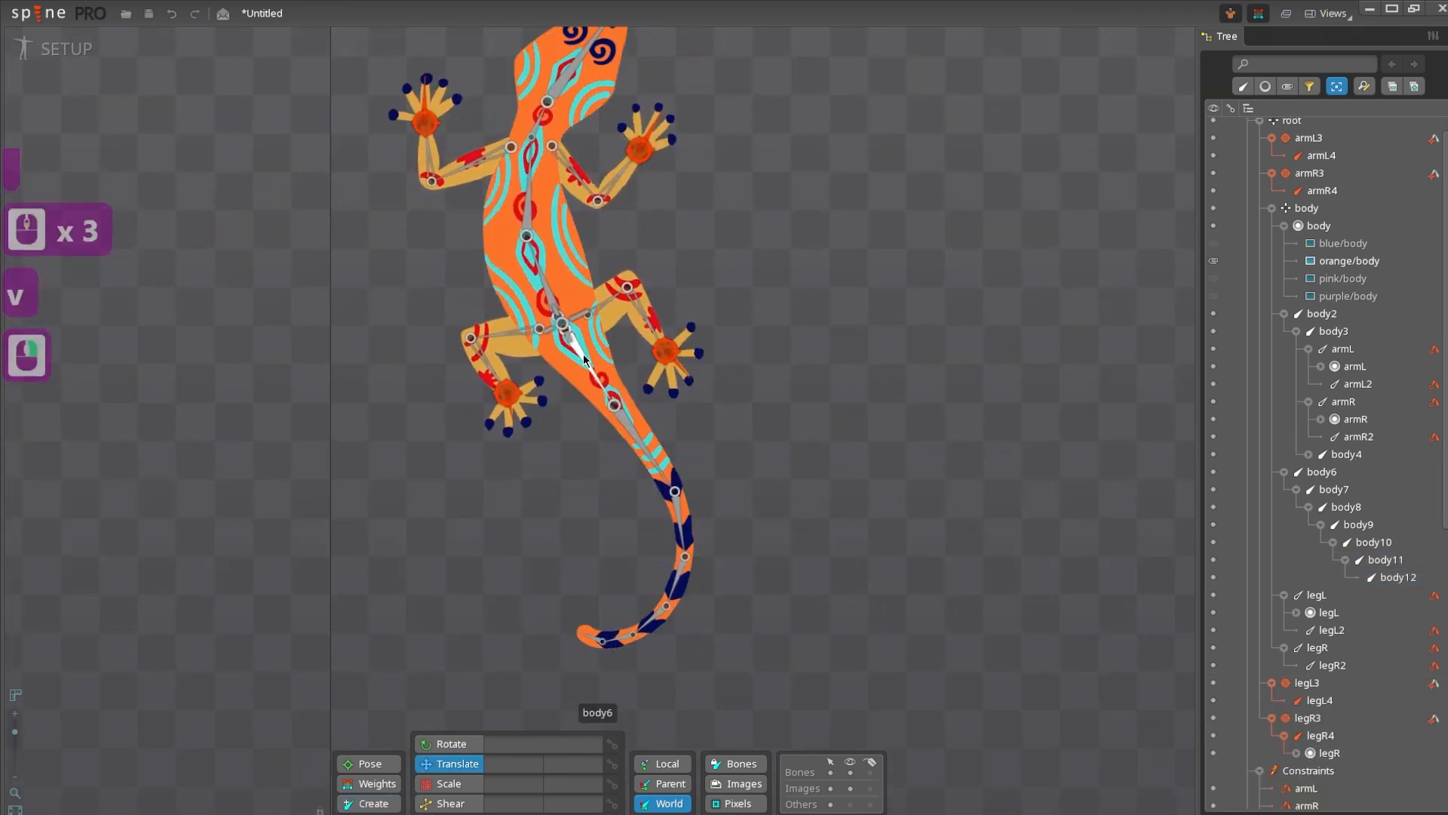
{"action": "left_click", "coordinate": [578, 356]}
{"action": "left_click", "coordinate": [828, 788]}
{"action": "left_click_drag", "start_coordinate": [553, 409], "coordinate": [717, 663]}
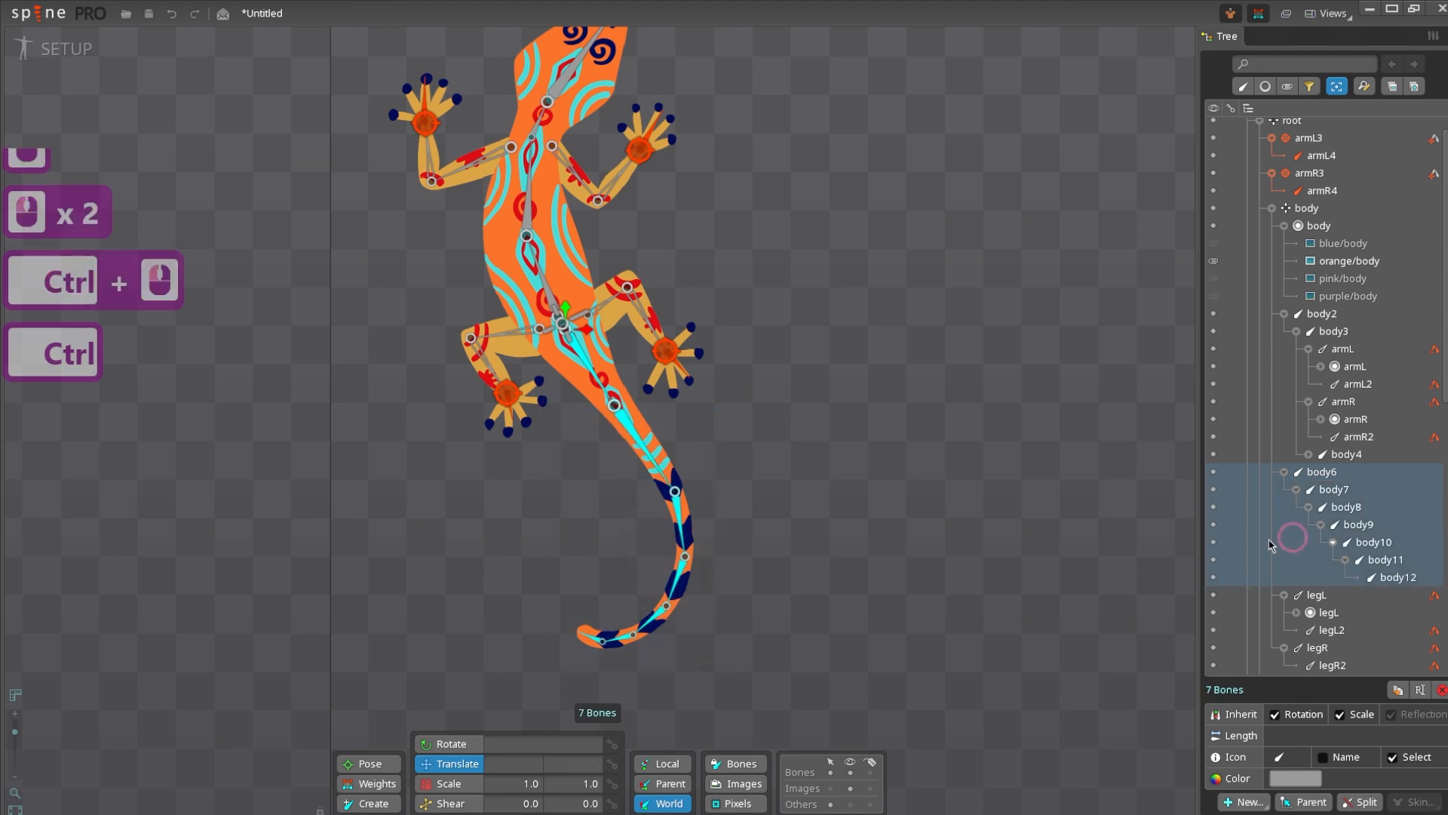
{"action": "left_click", "coordinate": [1361, 88]}
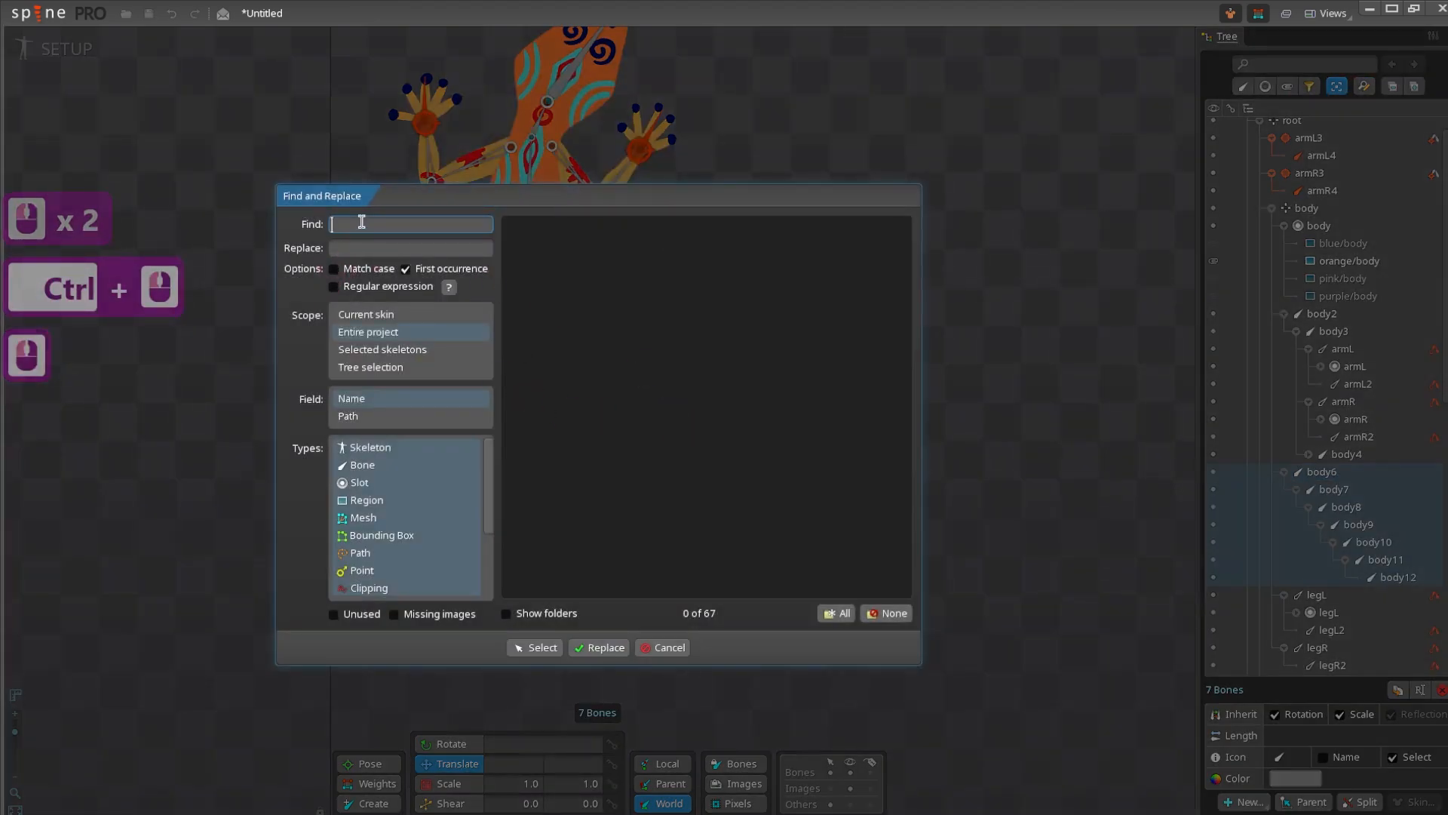
{"action": "type", "text": "body"}
{"action": "key", "text": "Tab"}
{"action": "type", "text": "tail"}
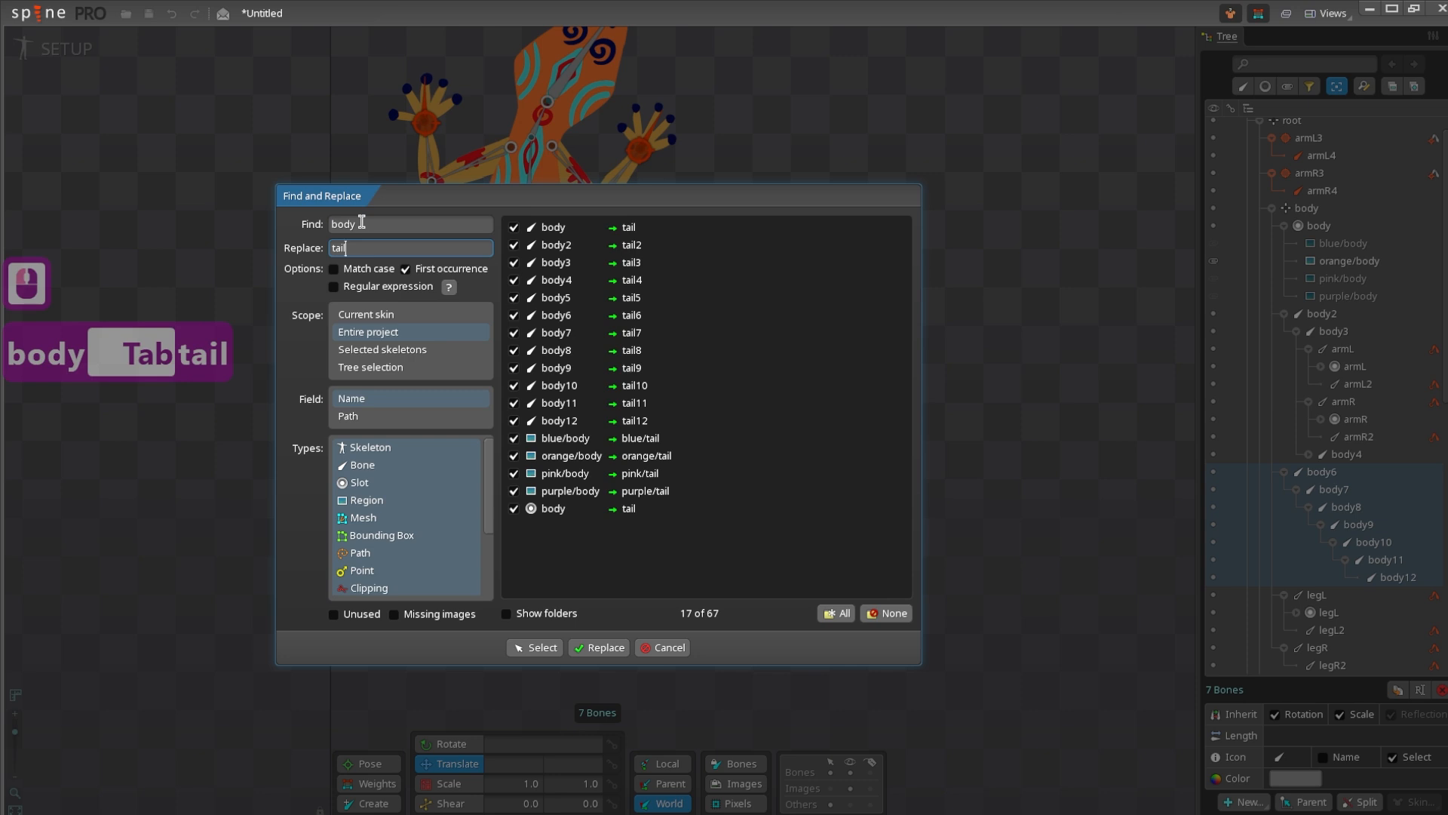
{"action": "left_click", "coordinate": [379, 351]}
{"action": "left_click", "coordinate": [423, 368]}
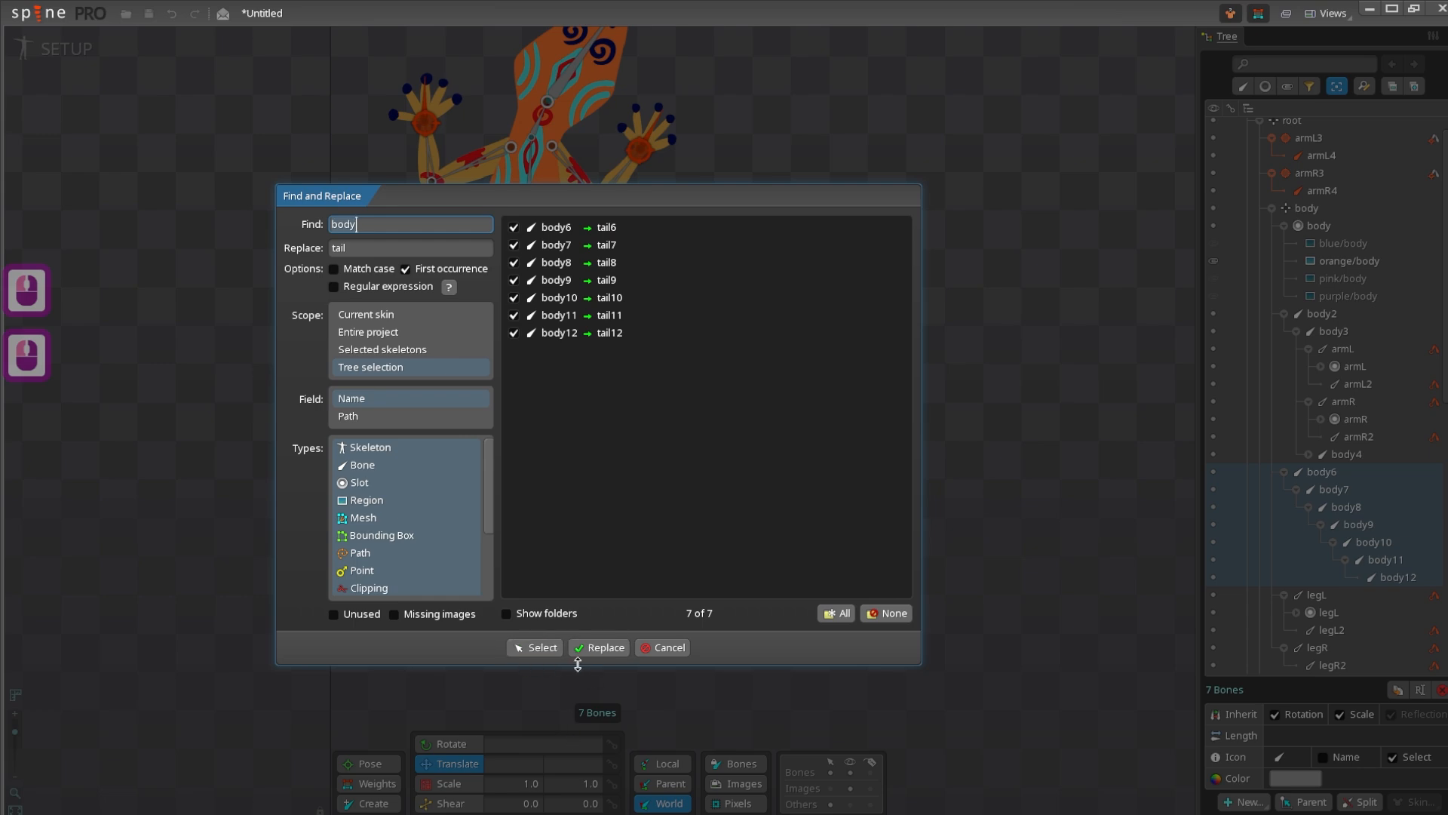
{"action": "left_click", "coordinate": [596, 647]}
- Select the legR bone and filter the tree to show bones without slots and attachments
{"action": "scroll", "coordinate": [784, 494], "scroll_direction": "up", "scroll_amount": 3}
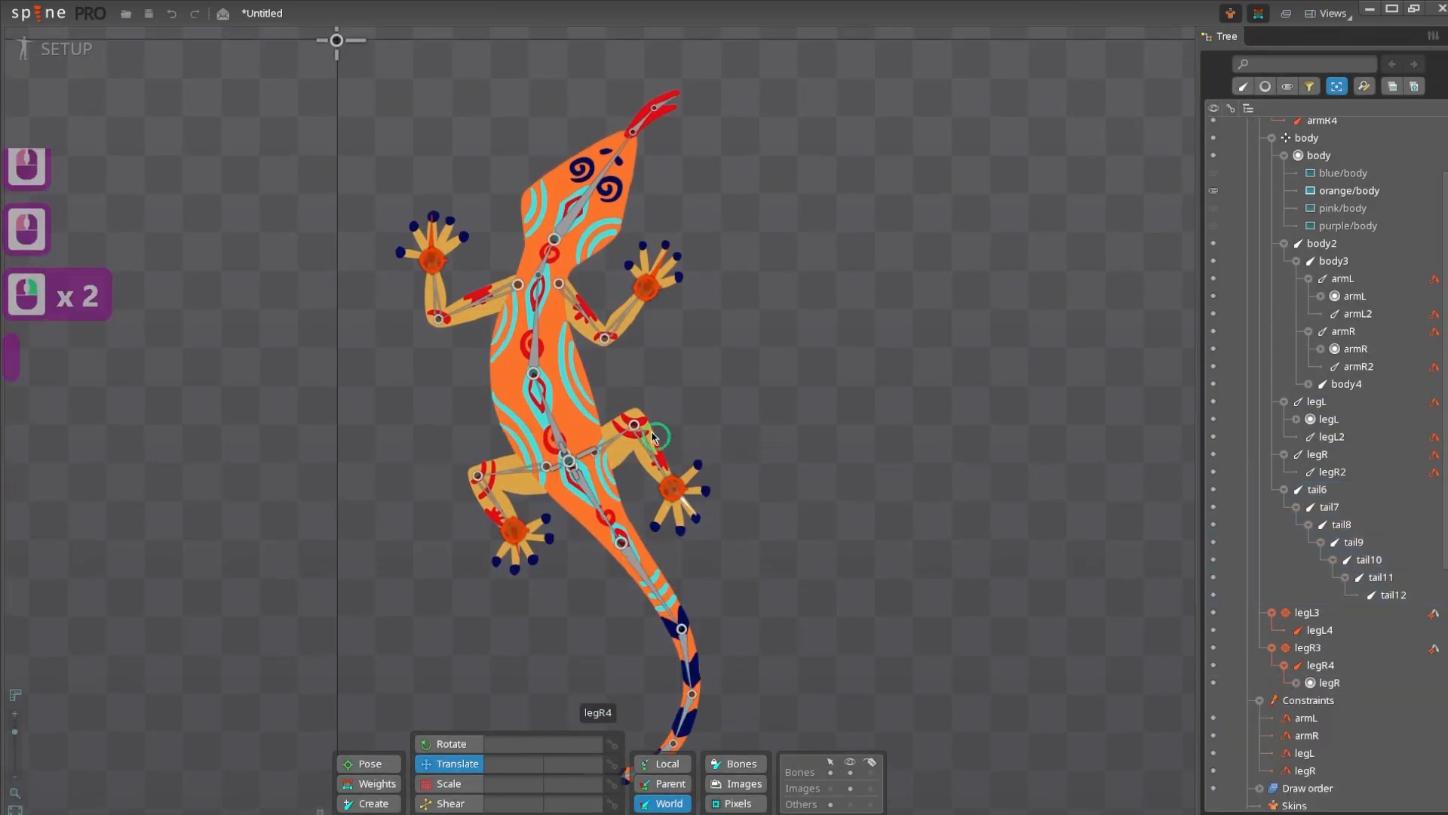
{"action": "left_click", "coordinate": [638, 426]}
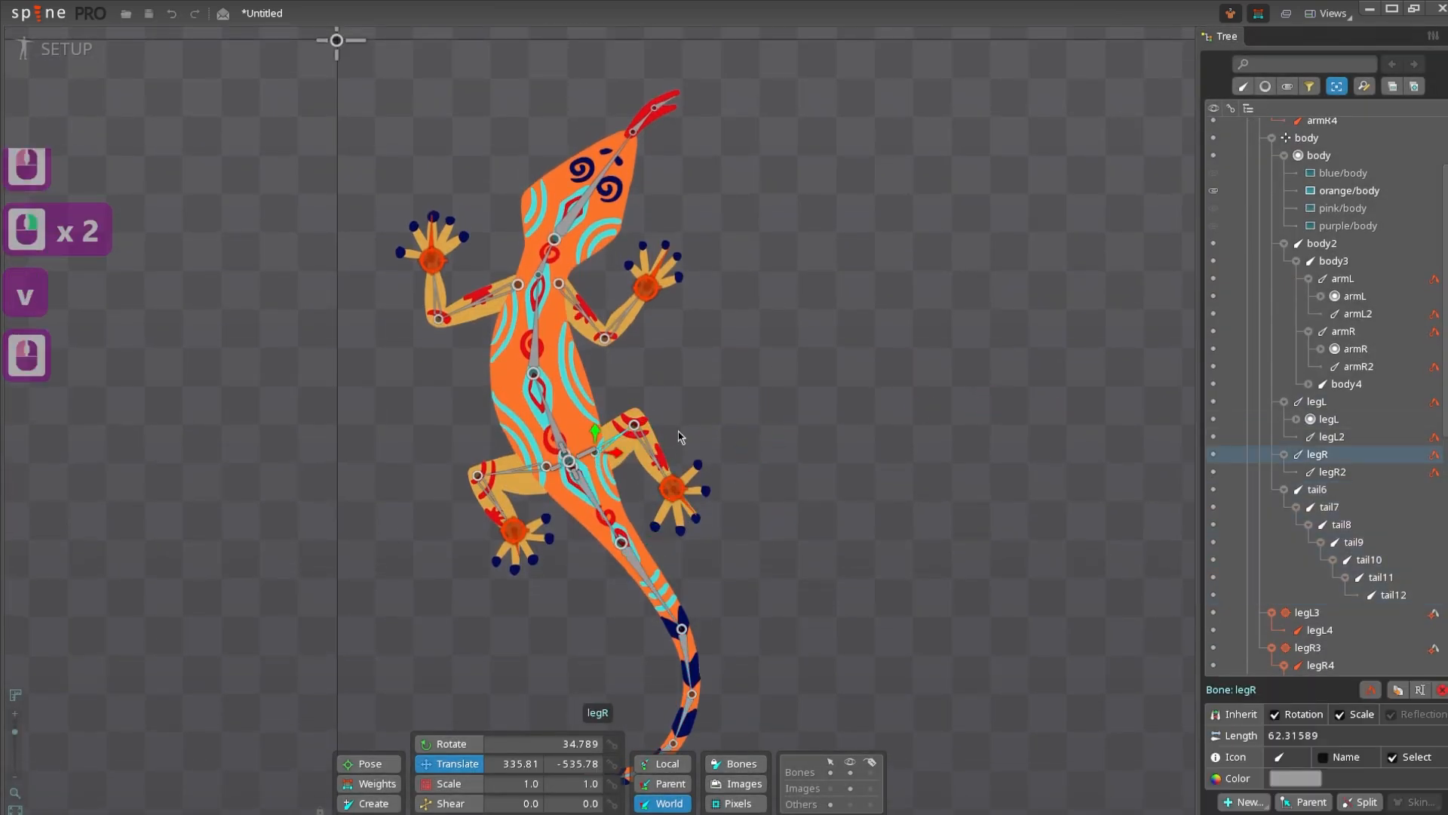
{"action": "scroll", "coordinate": [679, 436], "scroll_direction": "up", "scroll_amount": 2}
{"action": "scroll", "coordinate": [1282, 479], "scroll_direction": "up", "scroll_amount": 2}
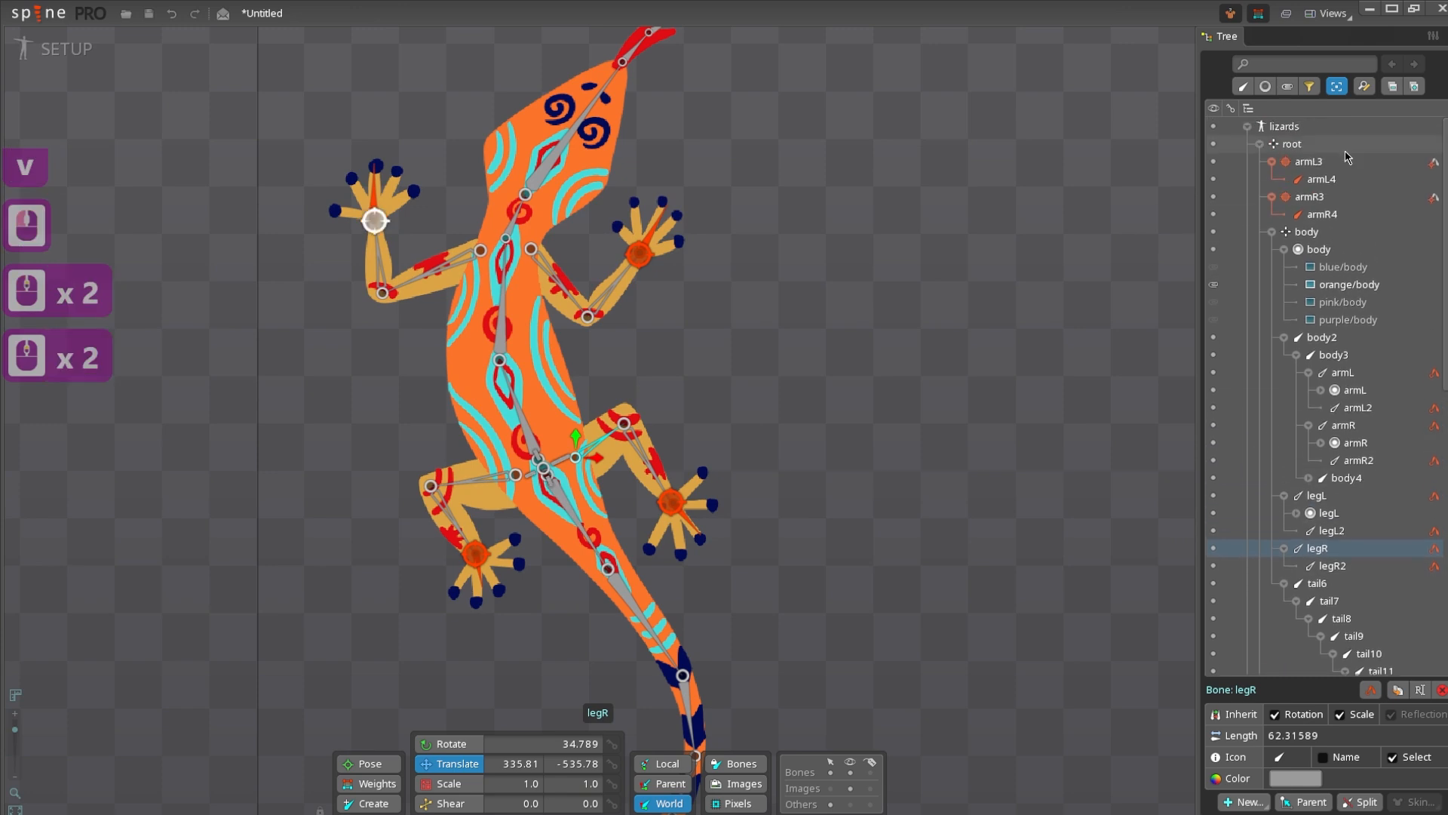
{"action": "left_click", "coordinate": [1243, 87]}
{"action": "scroll", "coordinate": [1303, 308], "scroll_direction": "up", "scroll_amount": 3}
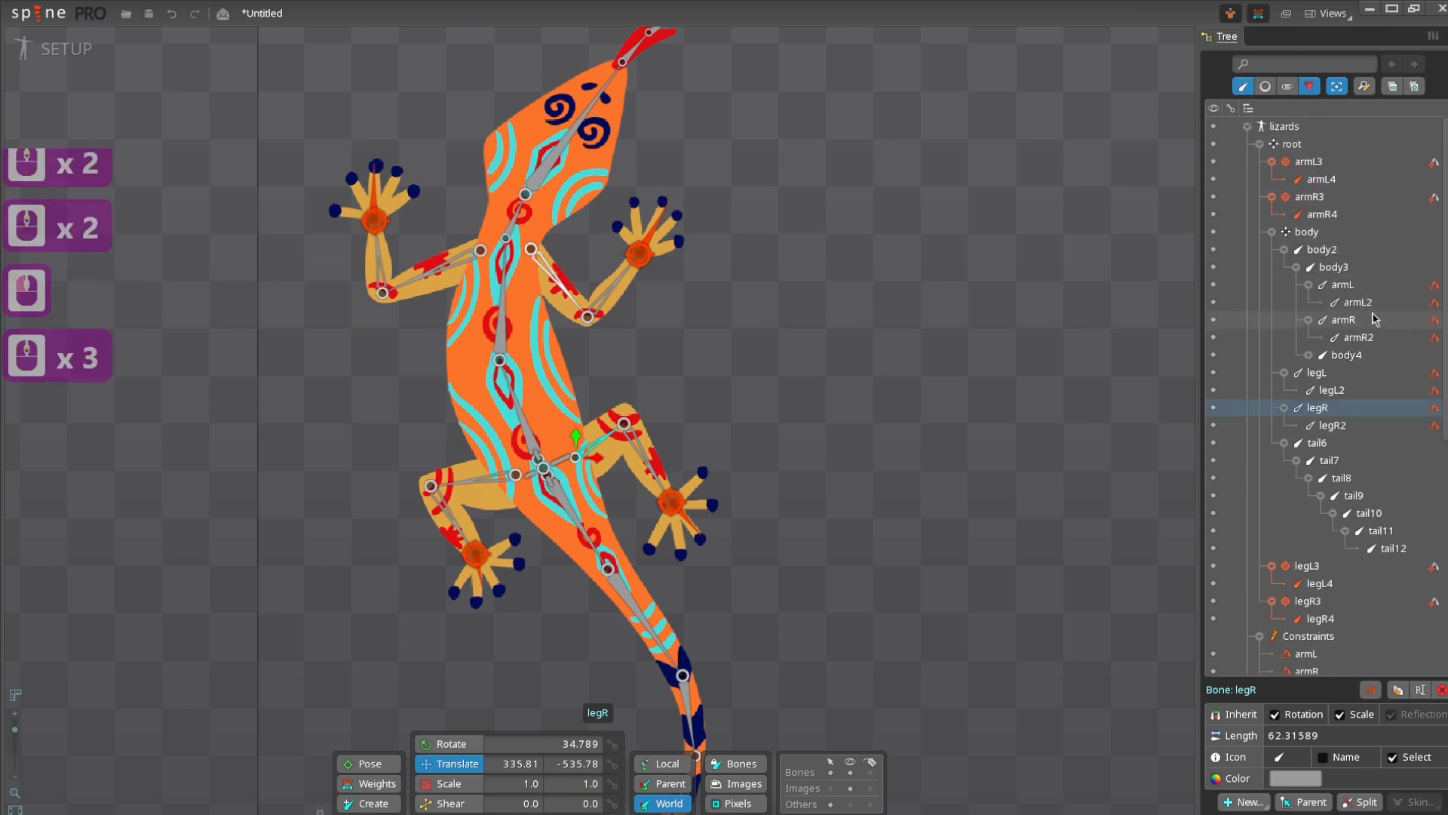
- Go through the body bones and rename the bone running along the lizard's head as head
{"action": "left_click", "coordinate": [1339, 237]}
{"action": "left_click", "coordinate": [1338, 250]}
{"action": "left_click", "coordinate": [1340, 265]}
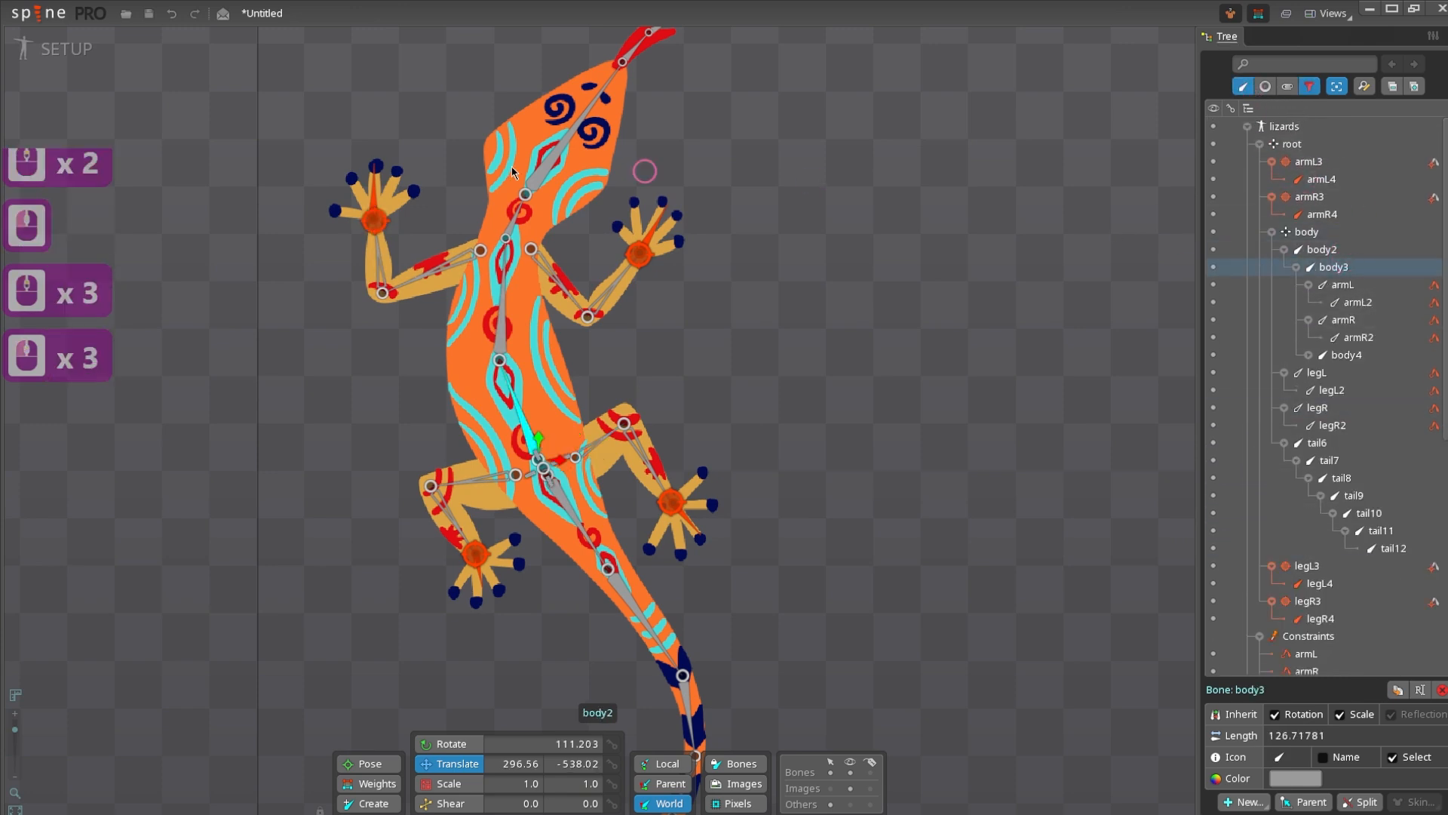
{"action": "left_click", "coordinate": [547, 181]}
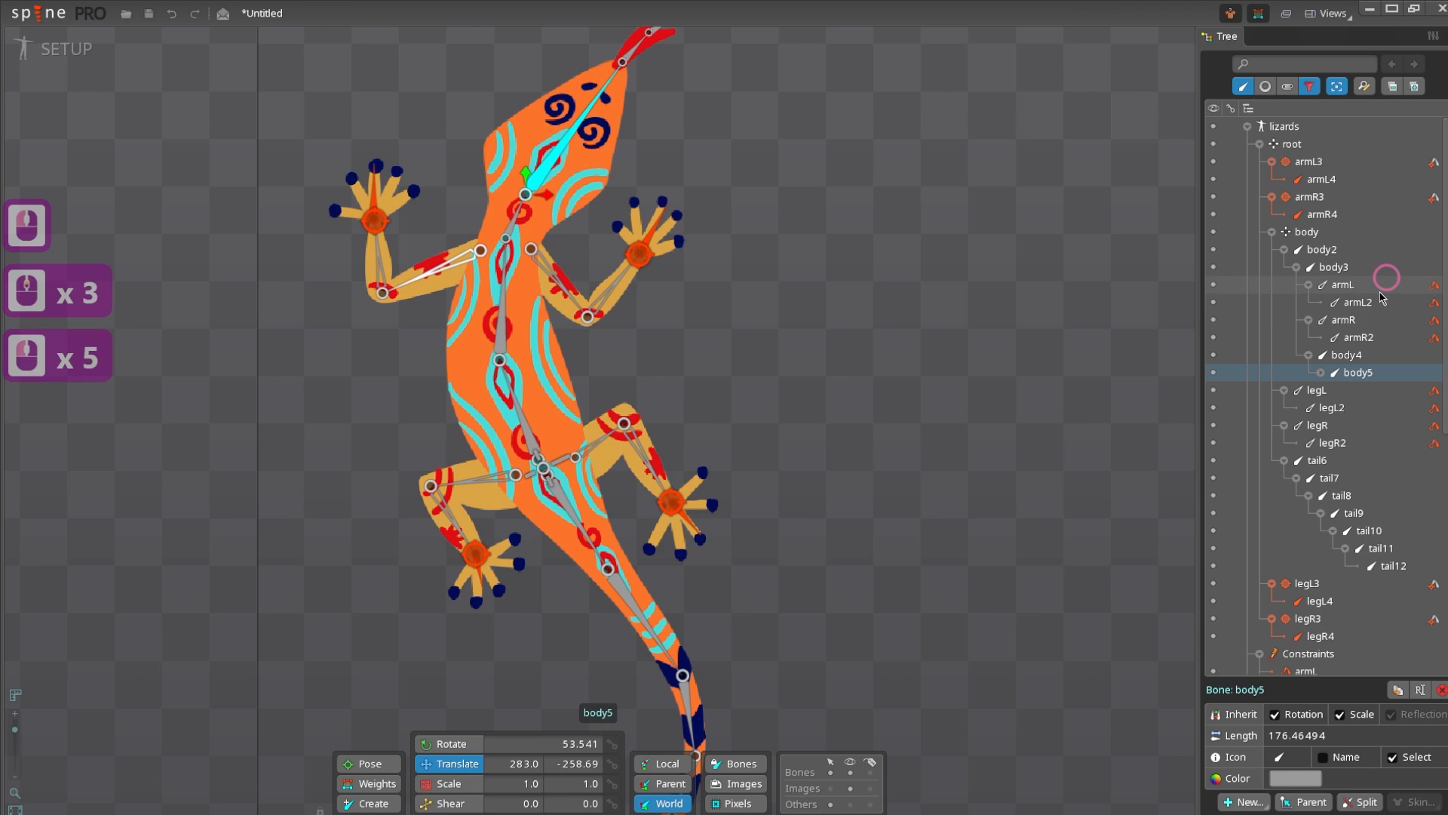
{"action": "double_click", "coordinate": [1355, 373]}
{"action": "type", "text": "head"}
{"action": "key", "text": "Return"}
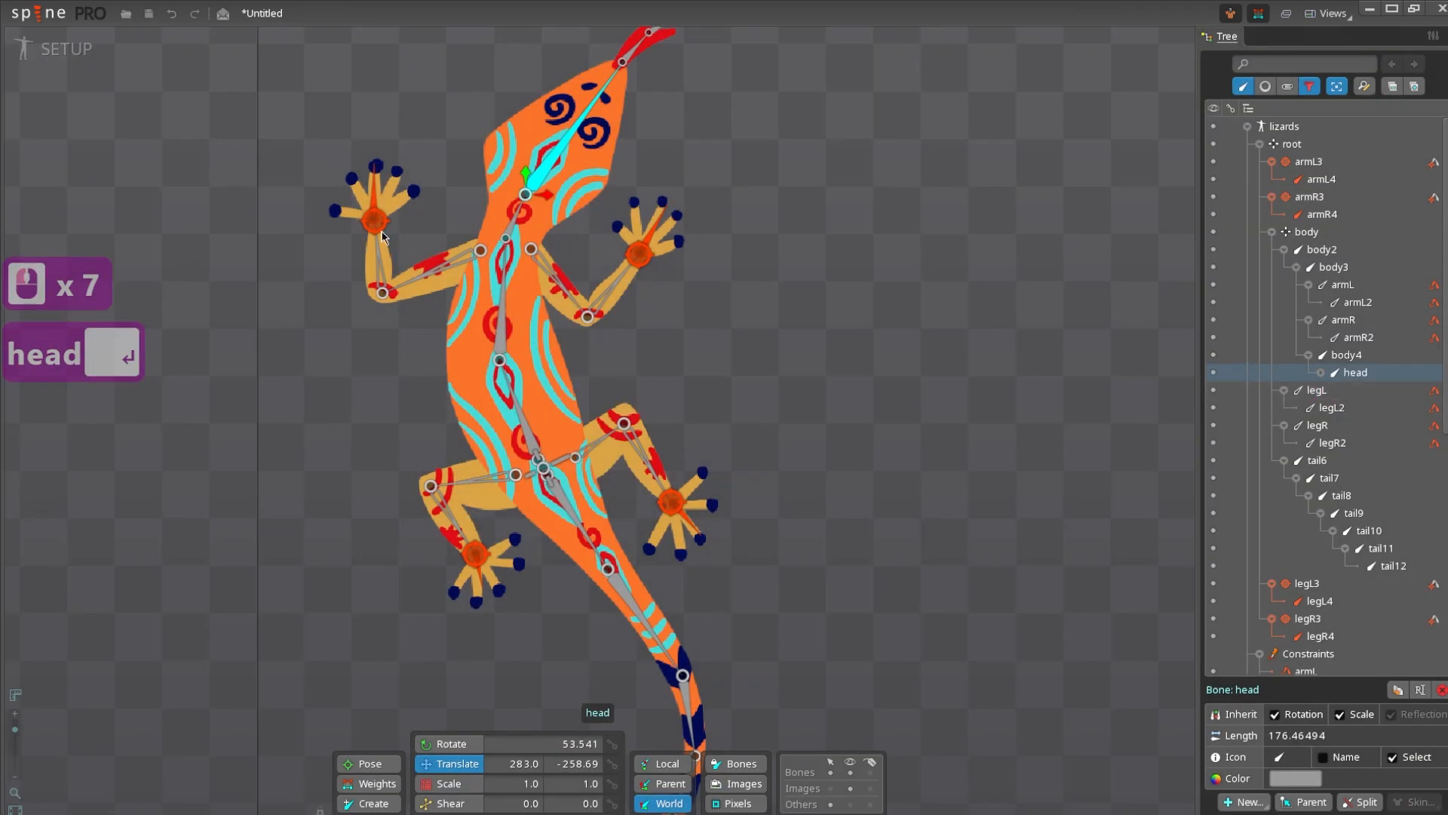
- Rename the short bone between the shoulders and the head as neck
{"action": "left_click", "coordinate": [504, 226]}
{"action": "left_click", "coordinate": [506, 228]}
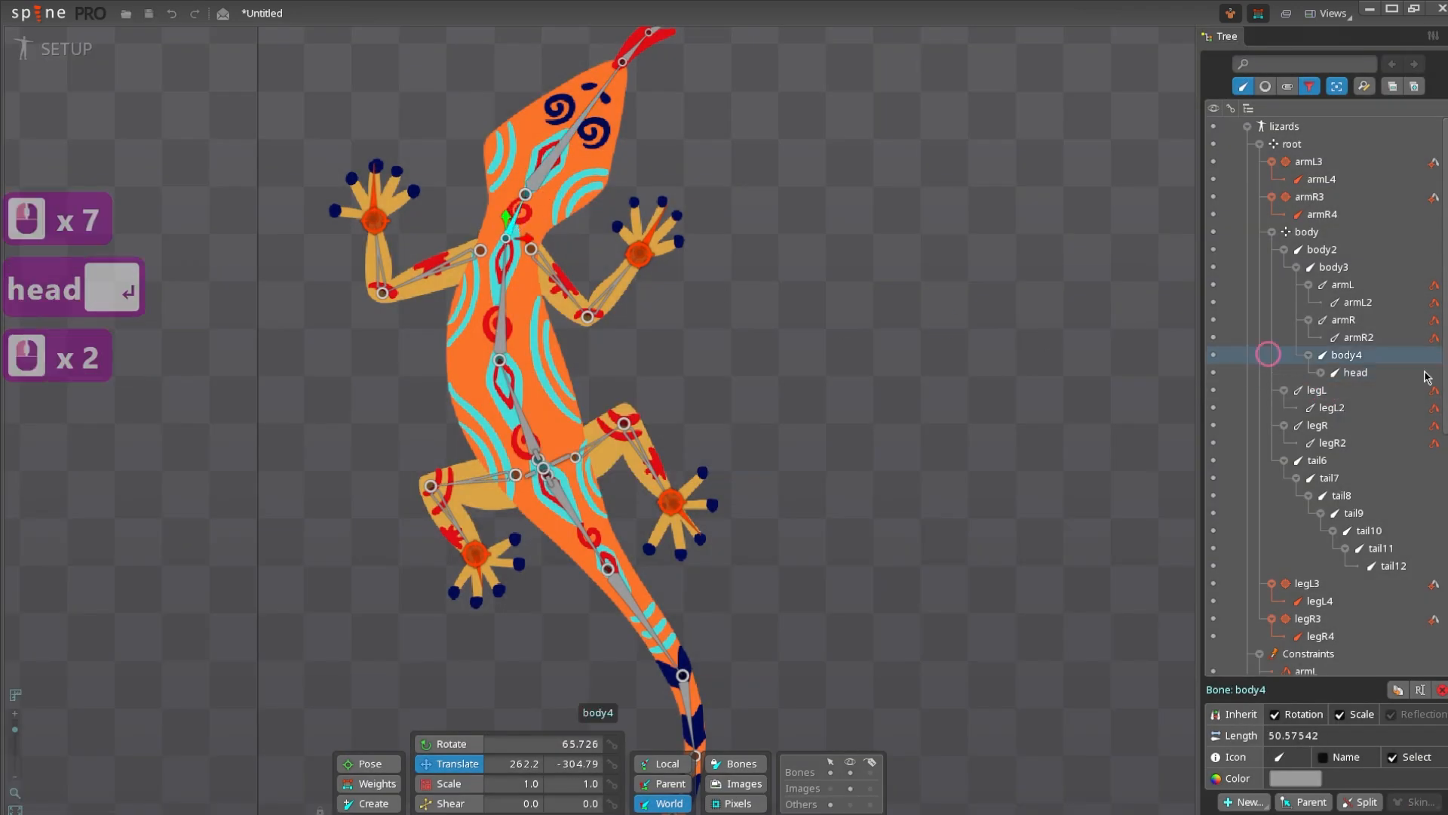
{"action": "double_click", "coordinate": [1357, 355]}
{"action": "type", "text": "neck"}
{"action": "key", "text": "Return"}
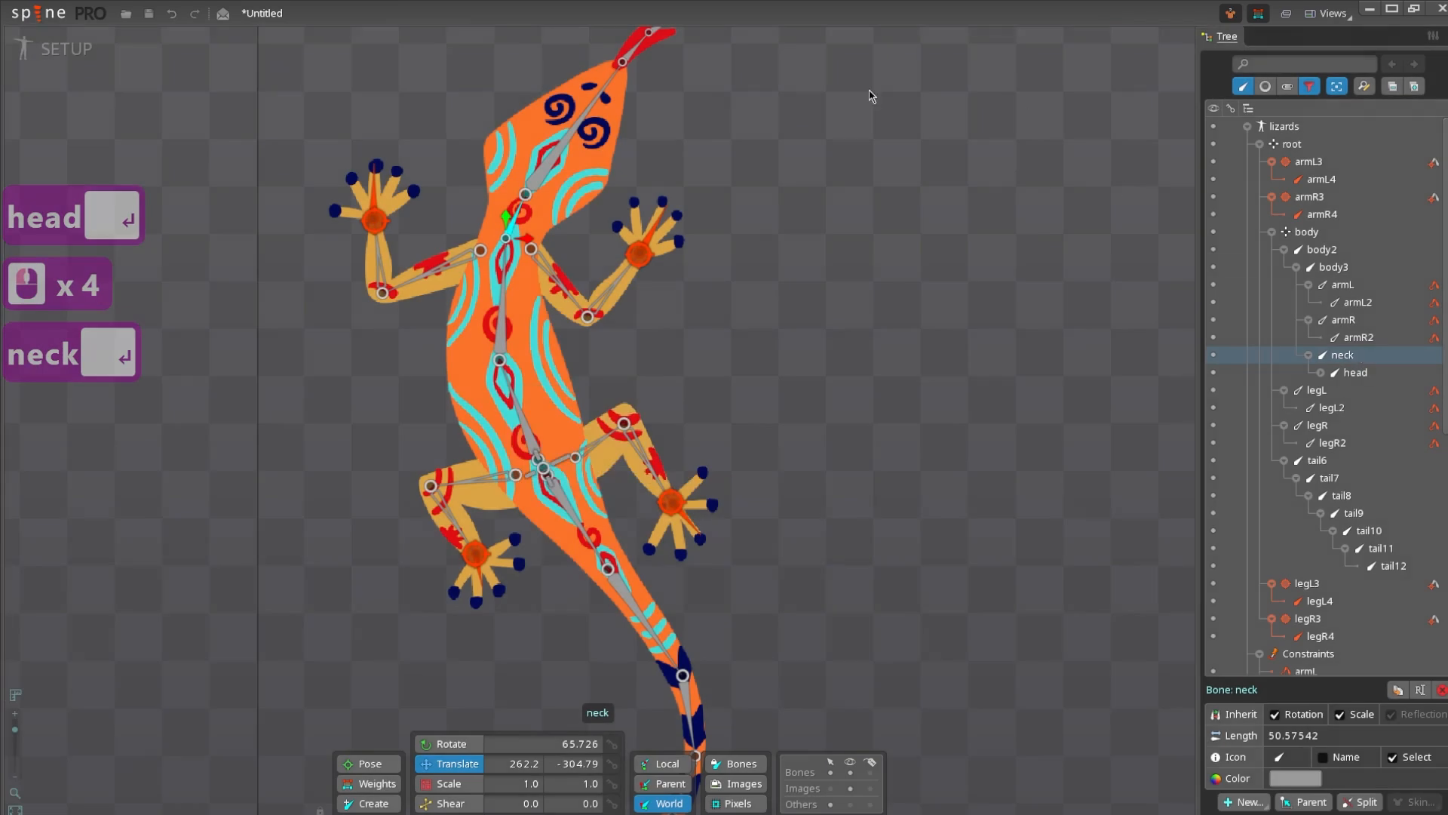
- Check the tongue bones in front of the head and examine the whole skeleton down to the tail tip
{"action": "scroll", "coordinate": [754, 319], "scroll_direction": "down", "scroll_amount": 3}
{"action": "left_click_drag", "start_coordinate": [754, 318], "coordinate": [723, 356]}
{"action": "scroll", "coordinate": [603, 453], "scroll_direction": "up", "scroll_amount": 4}
{"action": "left_click_drag", "start_coordinate": [604, 432], "coordinate": [588, 344]}
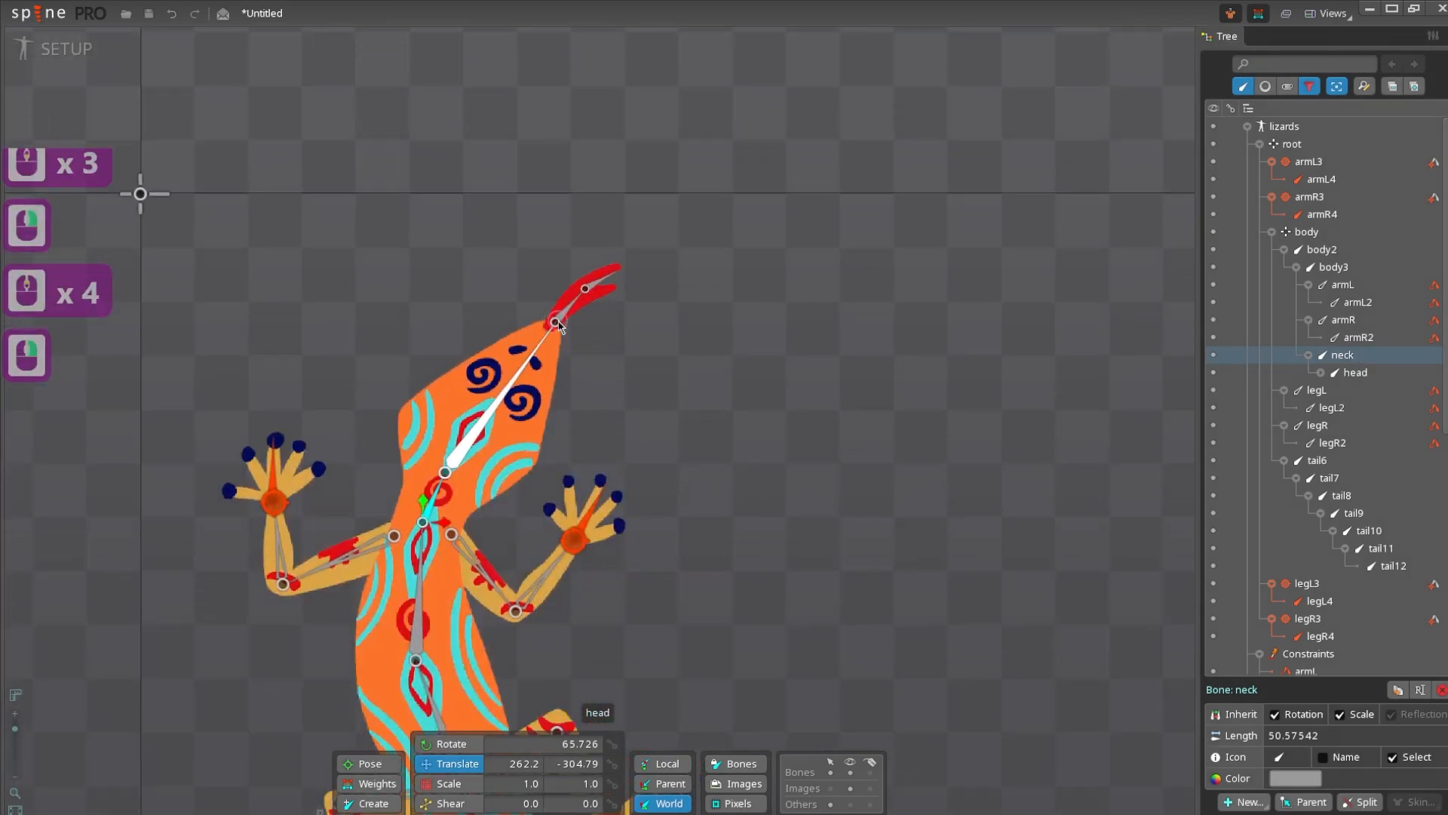
{"action": "left_click", "coordinate": [564, 313]}
{"action": "left_click", "coordinate": [646, 284], "text": "ctrl"}
{"action": "left_click_drag", "start_coordinate": [866, 377], "coordinate": [803, 319]}
{"action": "key", "text": "space"}
{"action": "scroll", "coordinate": [756, 430], "scroll_direction": "down", "scroll_amount": 3}
{"action": "left_click_drag", "start_coordinate": [558, 679], "coordinate": [601, 475]}
{"action": "scroll", "coordinate": [602, 475], "scroll_direction": "down", "scroll_amount": 1}
{"action": "left_click_drag", "start_coordinate": [661, 411], "coordinate": [646, 435]}
{"action": "left_click_drag", "start_coordinate": [653, 380], "coordinate": [653, 334]}
{"action": "scroll", "coordinate": [650, 336], "scroll_direction": "down", "scroll_amount": 3}
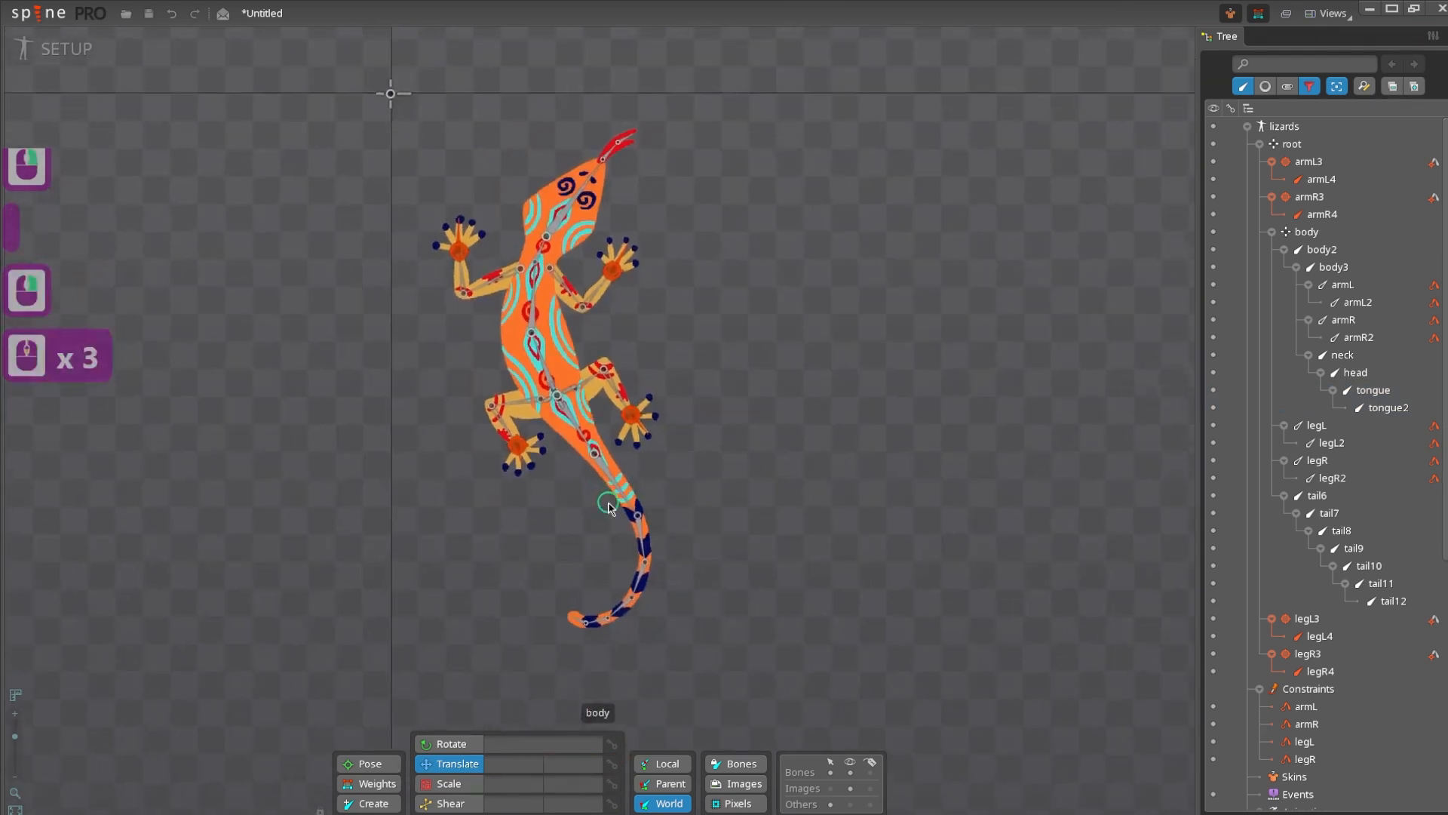
- Show the attachments in the tree and convert the orange/body image into a mesh
{"action": "key", "text": "v"}
{"action": "left_click_drag", "start_coordinate": [592, 488], "coordinate": [593, 537]}
{"action": "left_click_drag", "start_coordinate": [428, 384], "coordinate": [414, 336]}
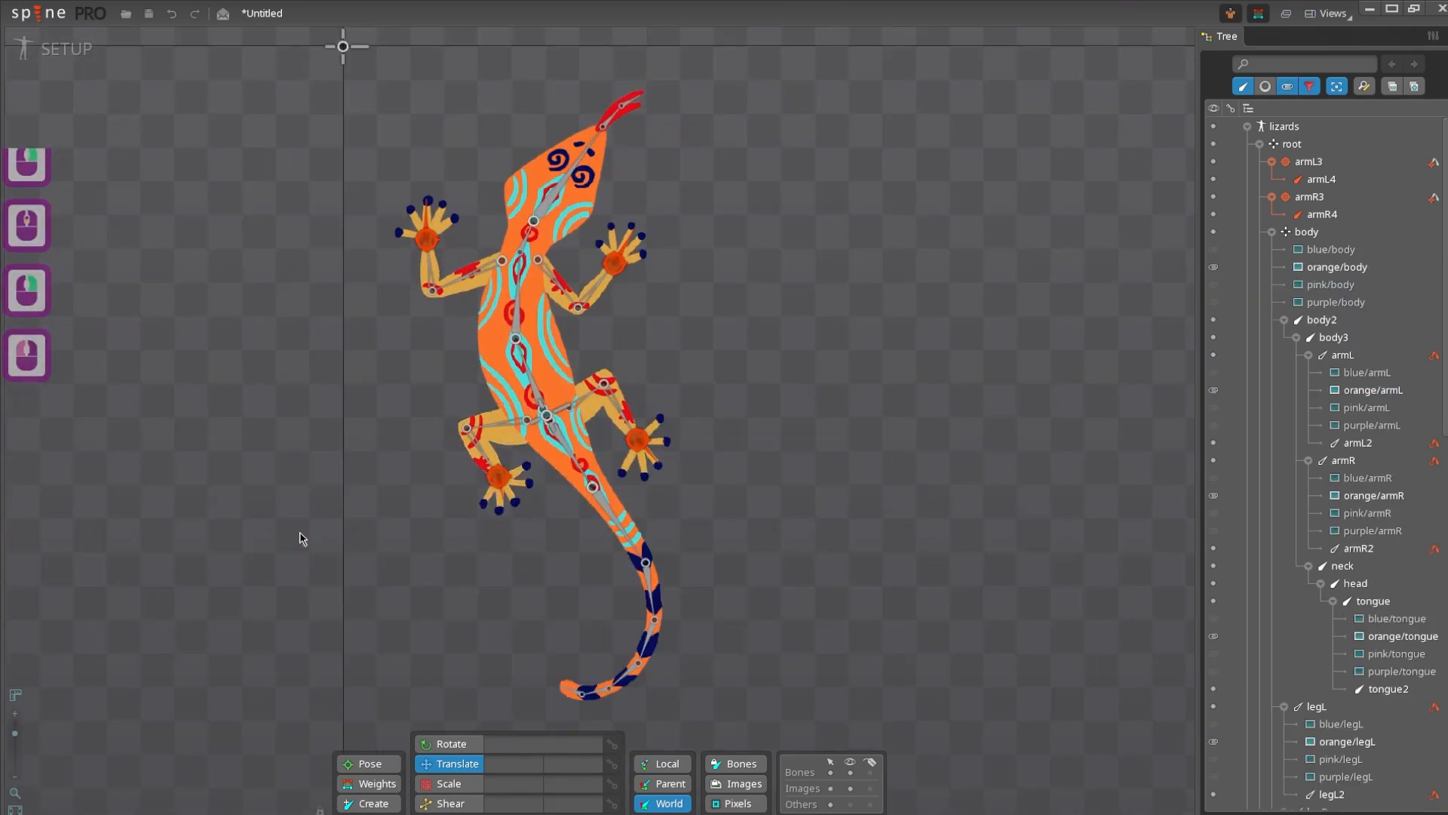
{"action": "left_click", "coordinate": [1297, 267]}
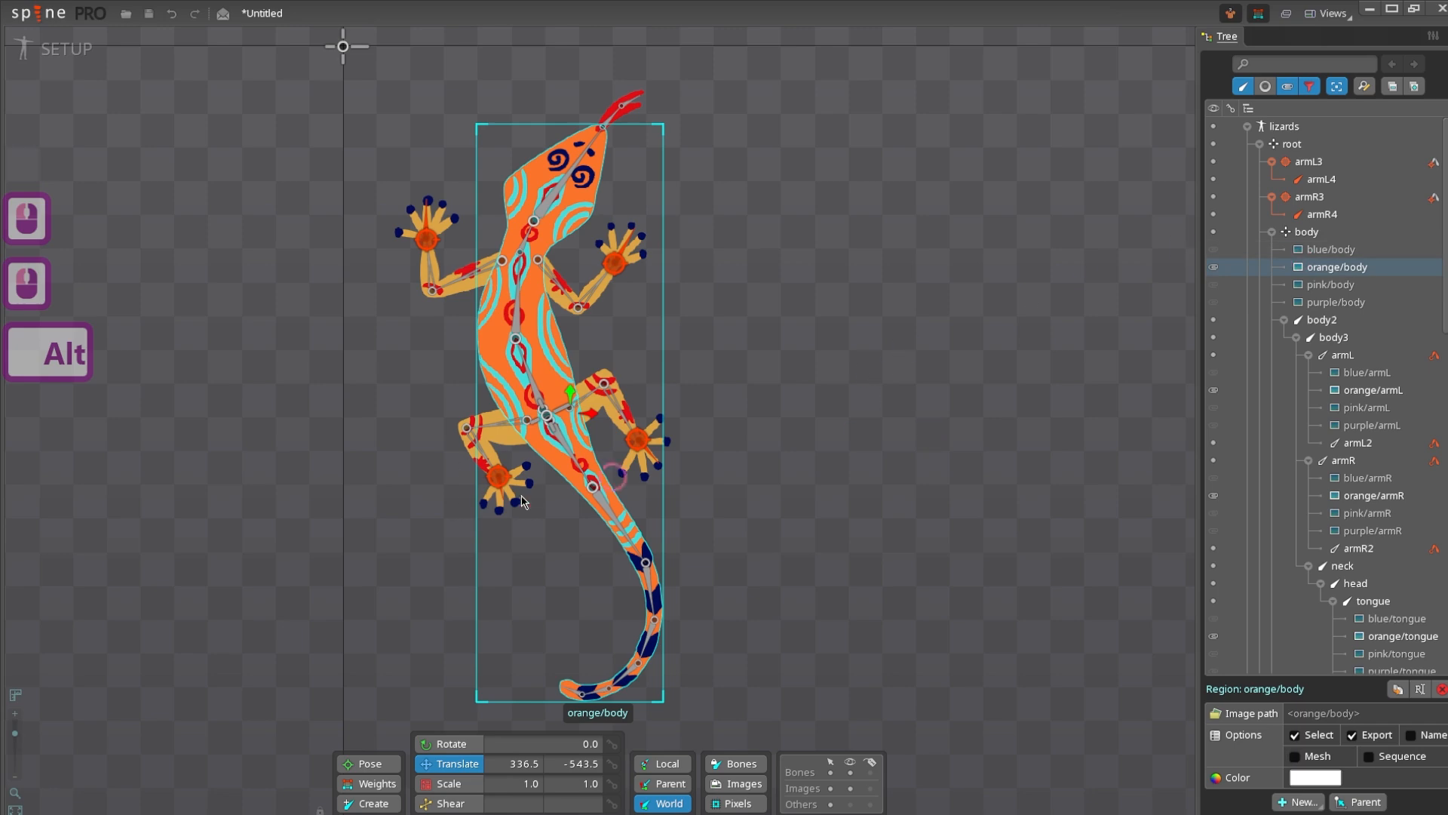
{"action": "left_click", "coordinate": [1293, 756]}
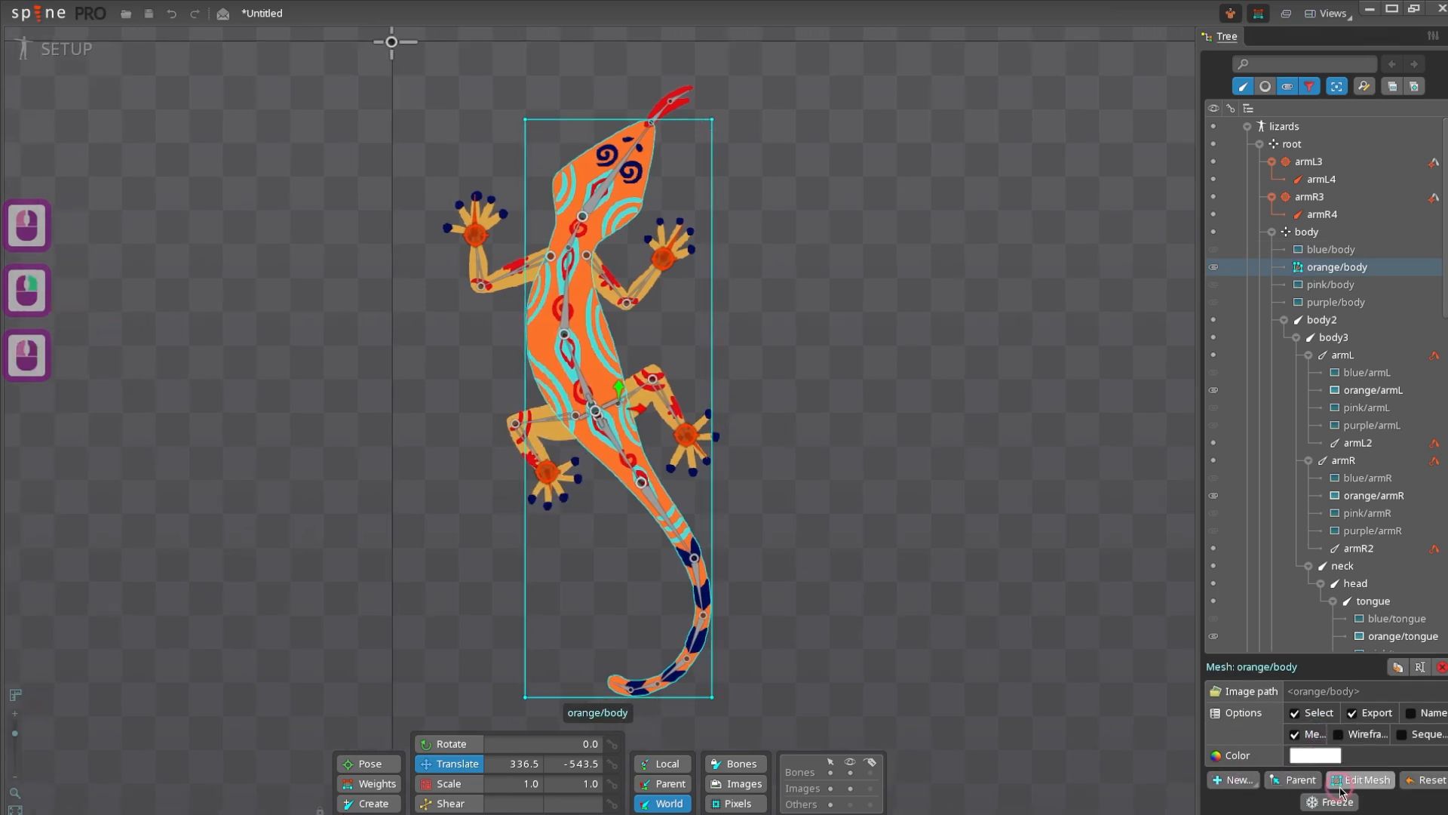
- Start a new mesh hull for orange/body, tracing from the snout down the right side of the head to the neck
{"action": "left_click", "coordinate": [1365, 782]}
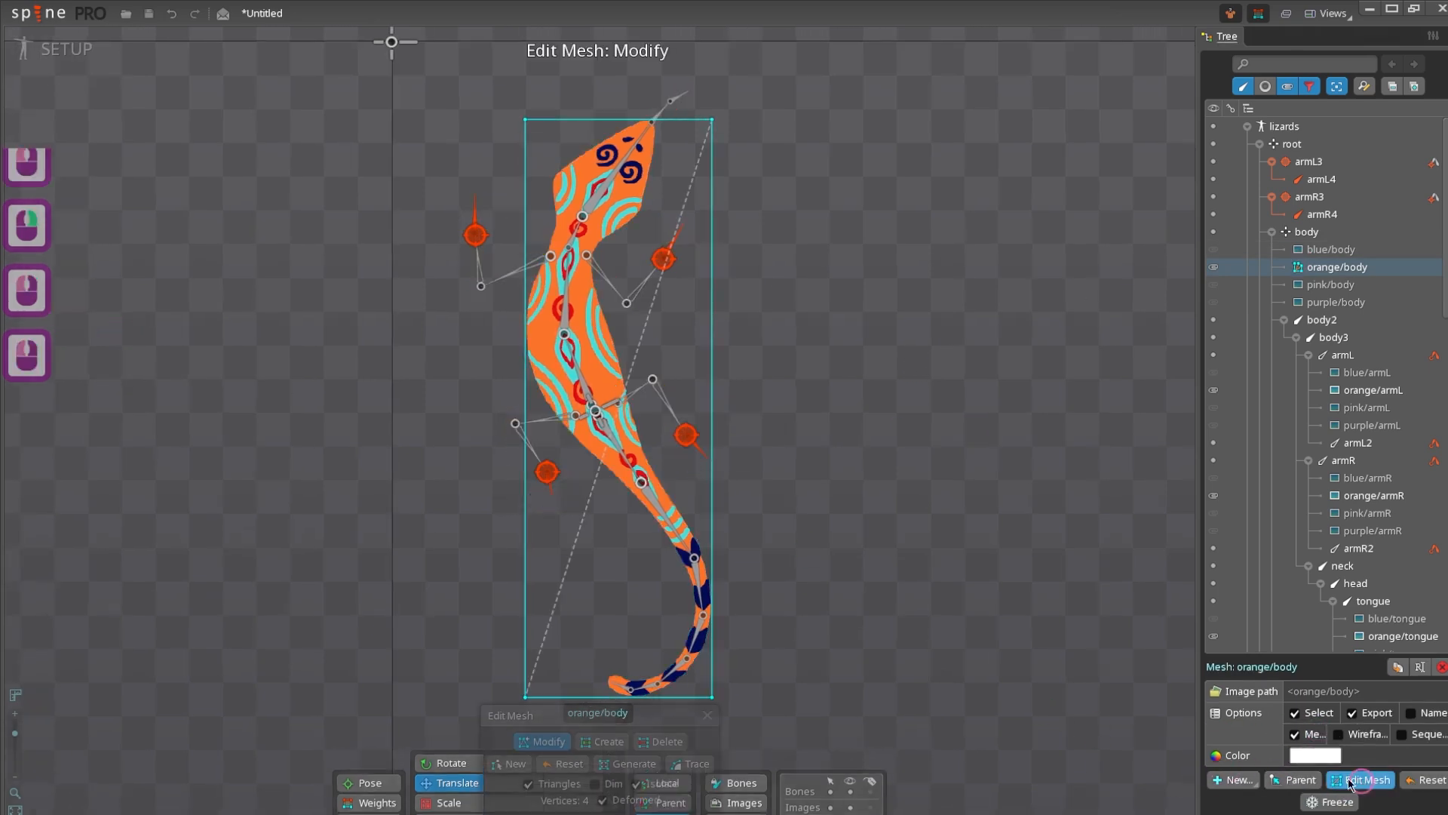
{"action": "left_click", "coordinate": [509, 765]}
{"action": "scroll", "coordinate": [578, 264], "scroll_direction": "up", "scroll_amount": 3}
{"action": "scroll", "coordinate": [649, 249], "scroll_direction": "up", "scroll_amount": 4}
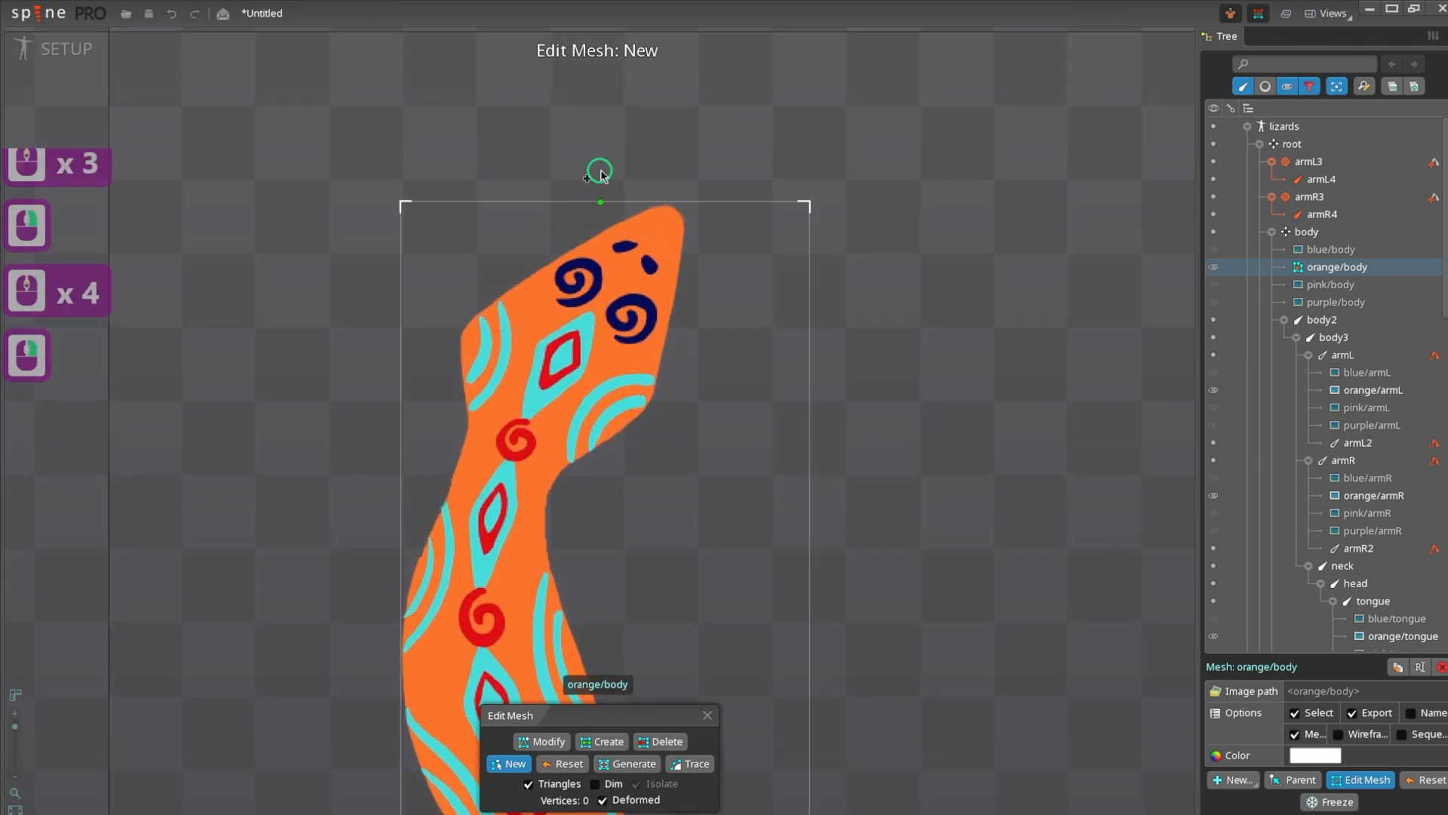
{"action": "left_click", "coordinate": [656, 175]}
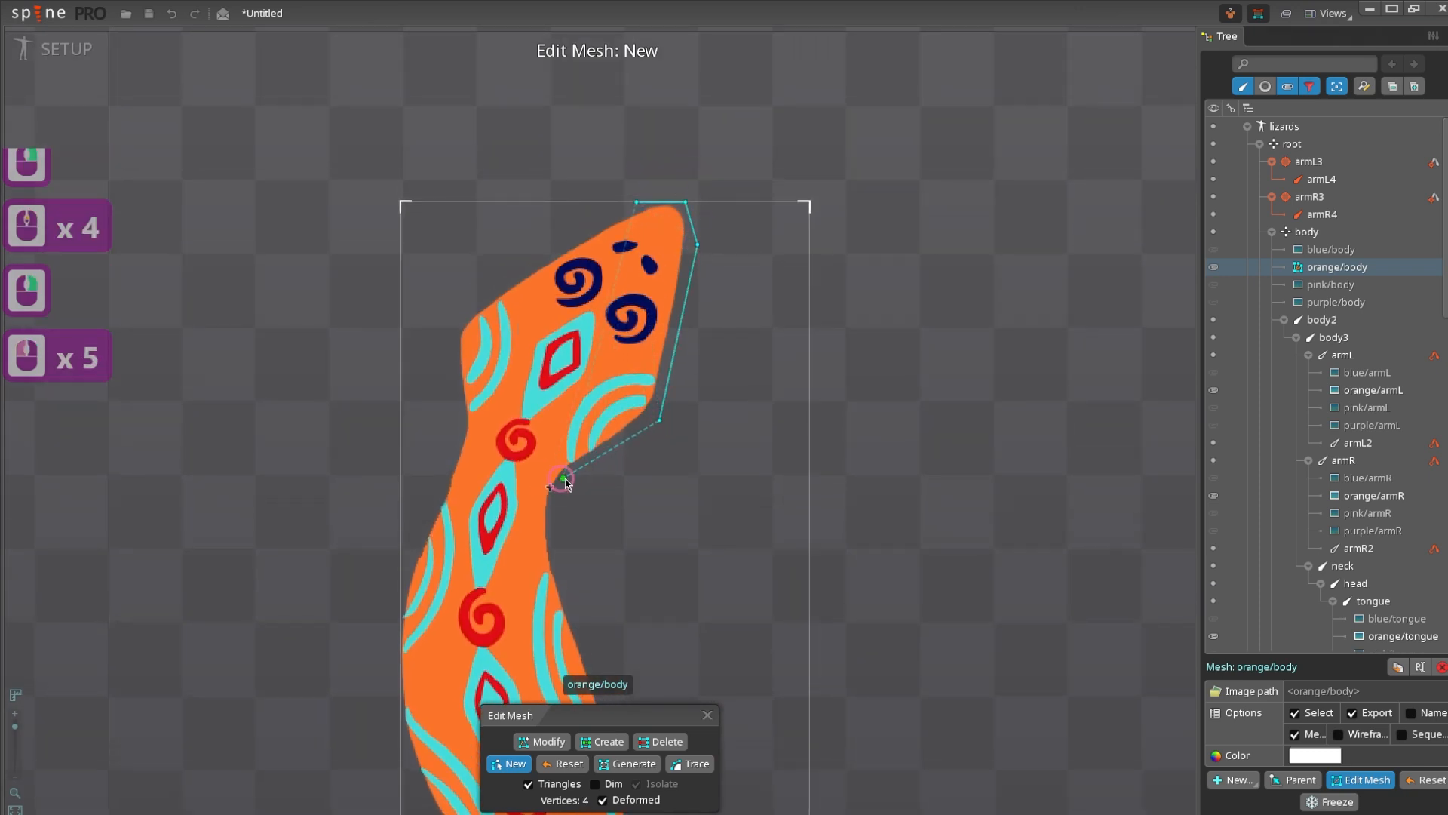
{"action": "left_click", "coordinate": [576, 469]}
{"action": "left_click", "coordinate": [560, 483]}
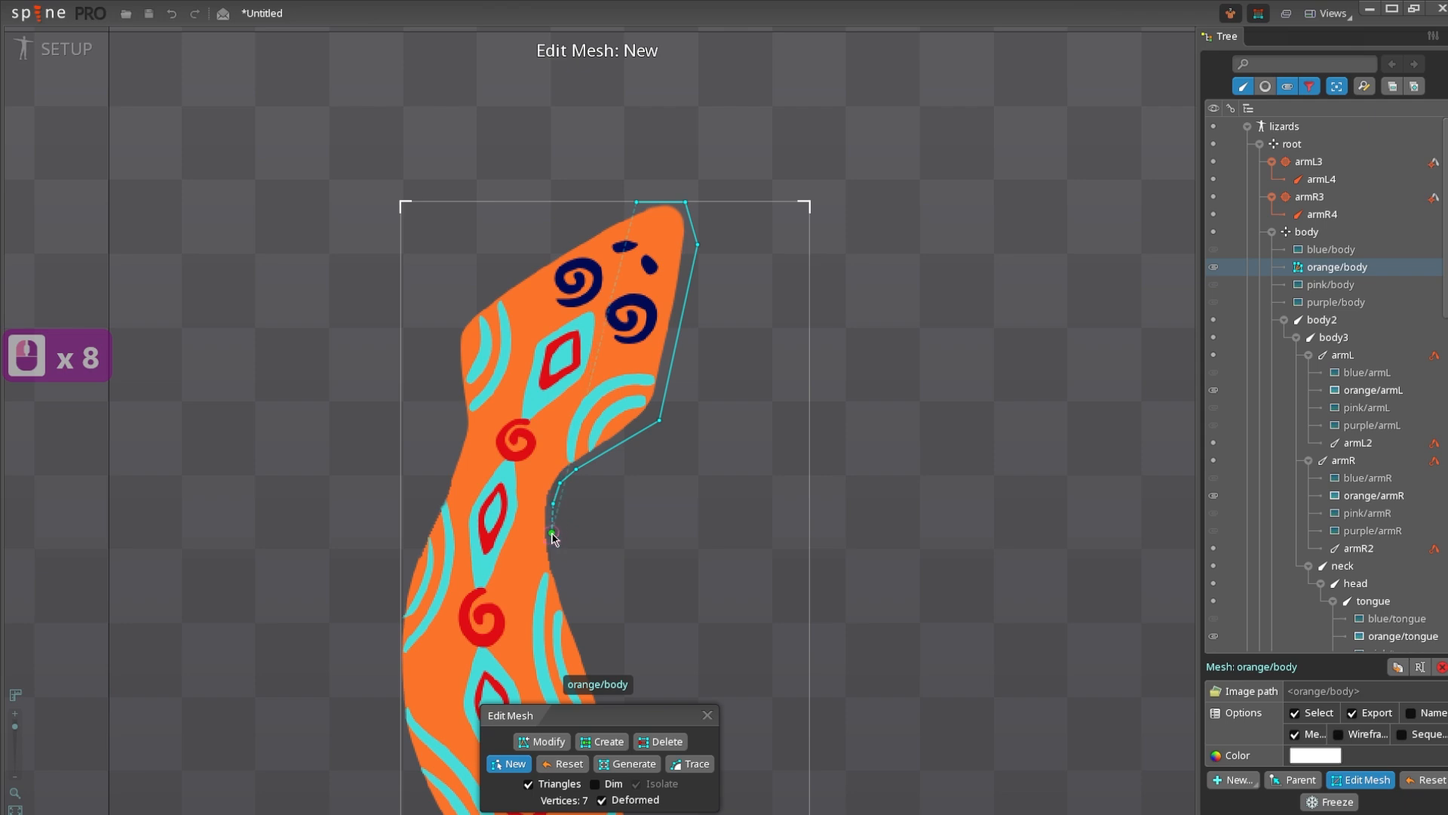
- Continue the hull with vertices down the right side of the torso to the base of the tail
{"action": "left_click_drag", "start_coordinate": [553, 537], "coordinate": [531, 294]}
{"action": "left_click", "coordinate": [545, 407]}
{"action": "left_click", "coordinate": [581, 469]}
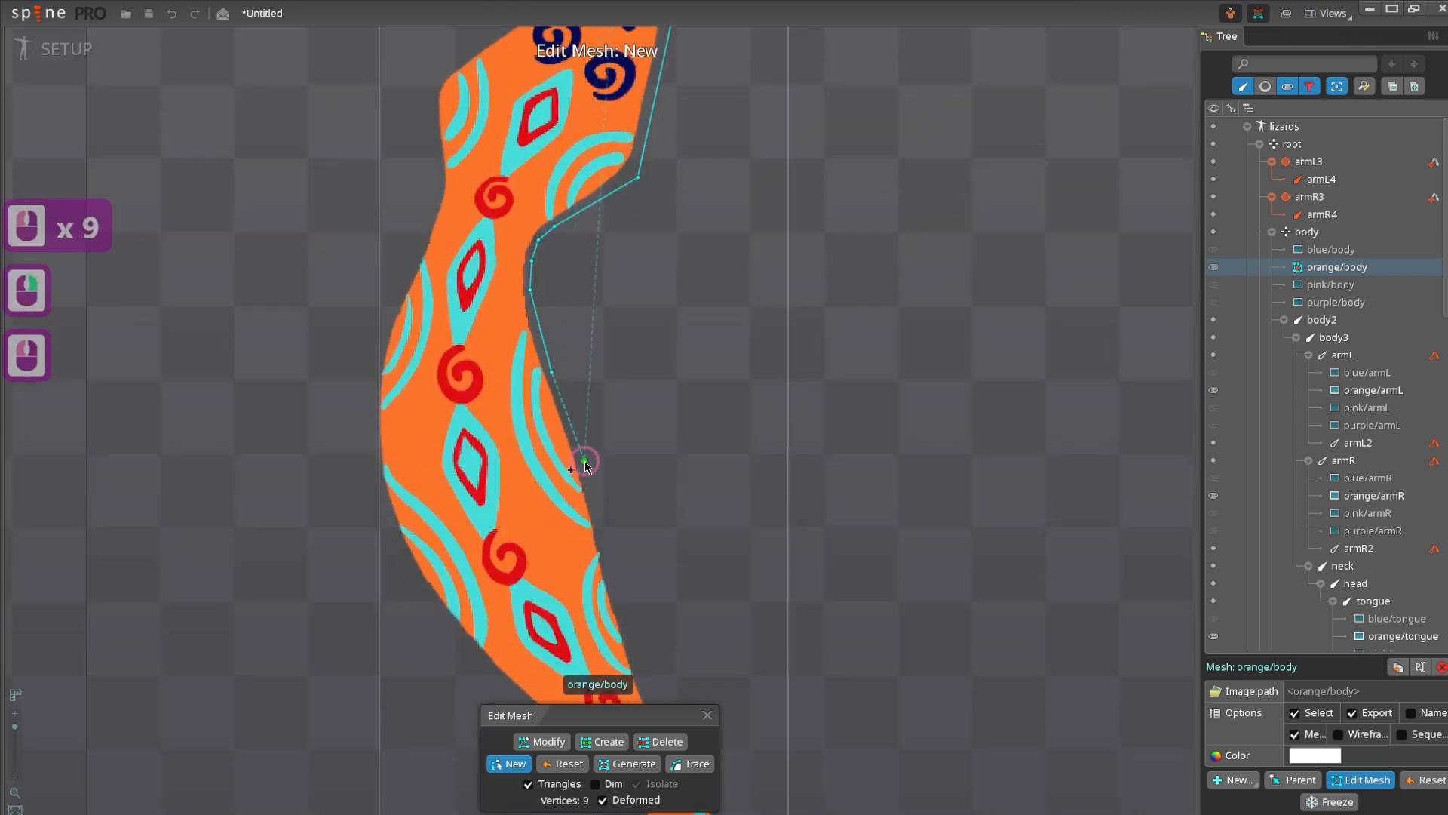
{"action": "left_click", "coordinate": [615, 558]}
{"action": "left_click_drag", "start_coordinate": [621, 578], "coordinate": [569, 366]}
{"action": "left_click", "coordinate": [589, 461]}
{"action": "left_click", "coordinate": [607, 490]}
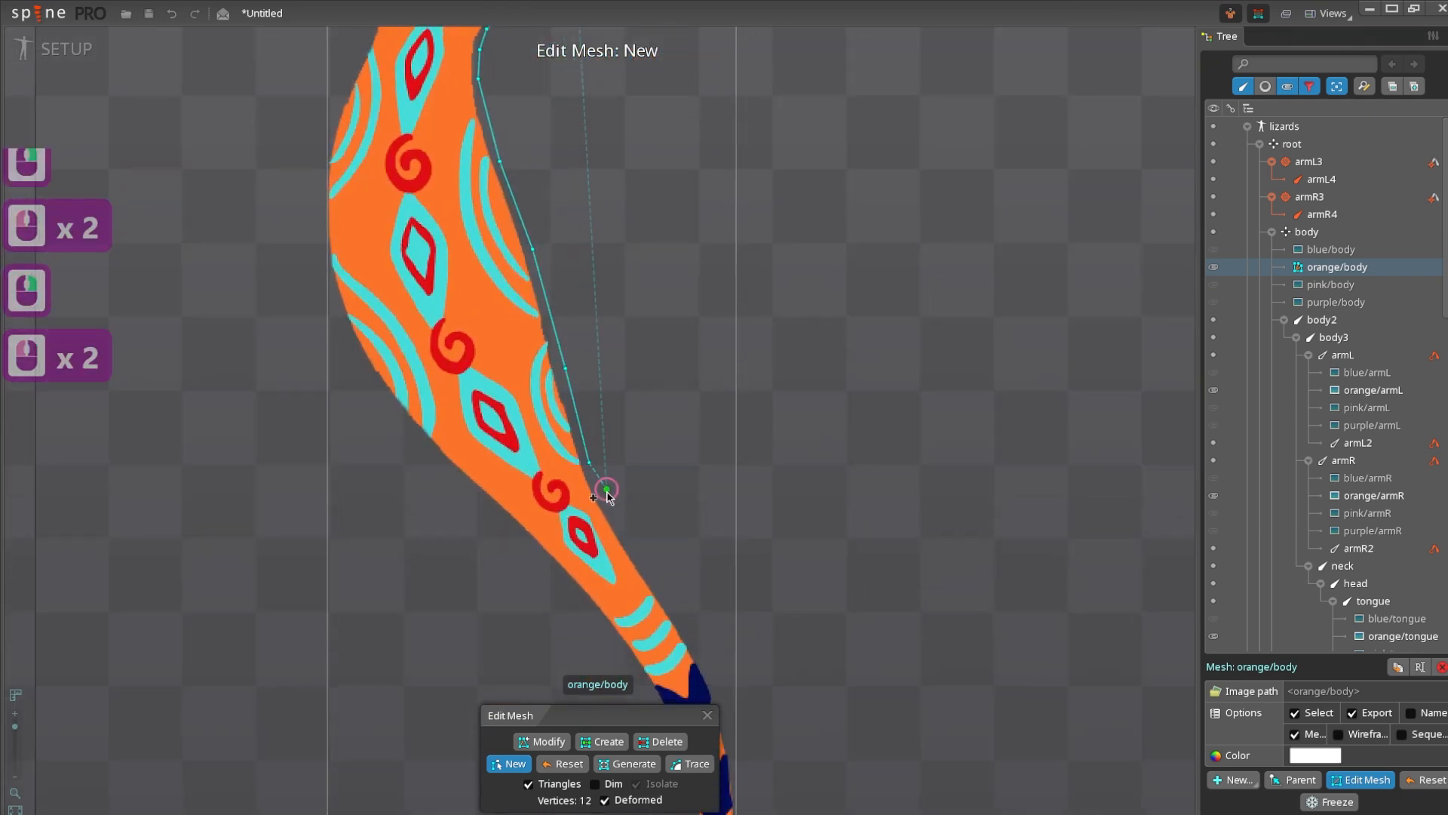
- Extend the hull along the outer edge of the upper tail to its dark stripes
{"action": "left_click", "coordinate": [669, 603]}
{"action": "left_click_drag", "start_coordinate": [669, 602], "coordinate": [595, 382]}
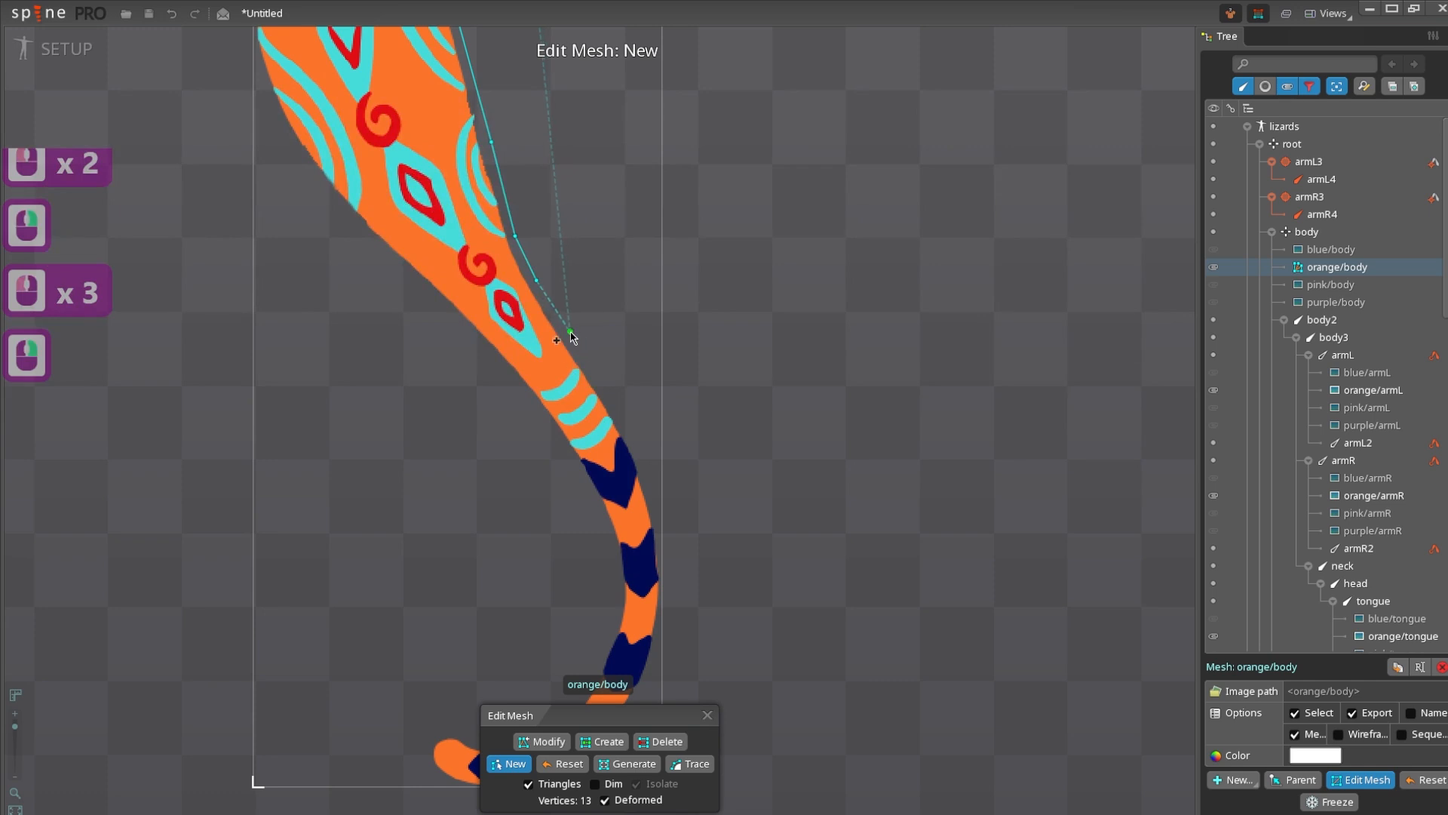
{"action": "left_click", "coordinate": [570, 332]}
{"action": "left_click", "coordinate": [610, 389]}
{"action": "left_click", "coordinate": [636, 444]}
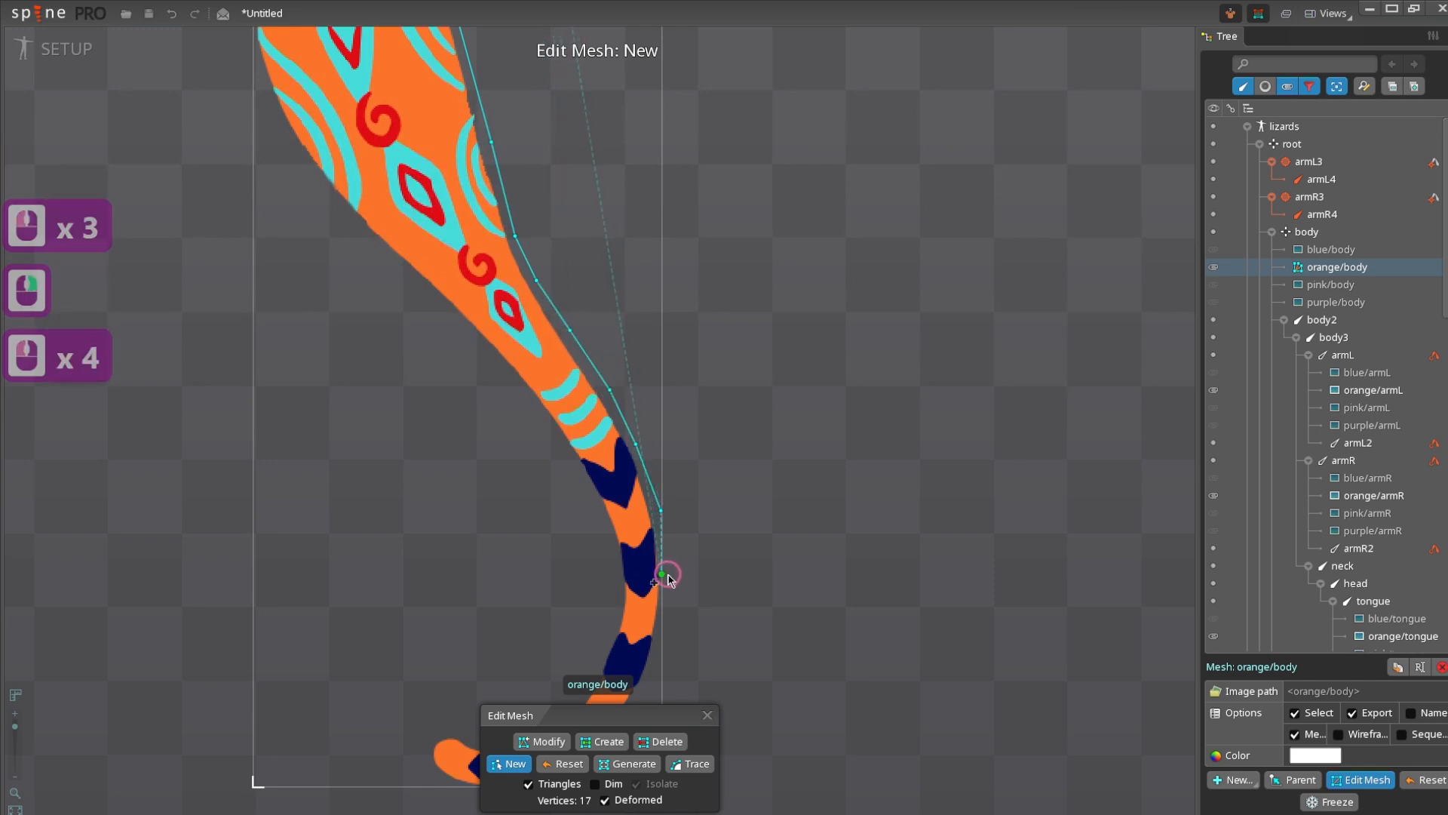
{"action": "left_click", "coordinate": [661, 647]}
- Trace the hull along the outer curve of the lower tail and around its tip
{"action": "left_click_drag", "start_coordinate": [661, 647], "coordinate": [668, 465]}
{"action": "left_click", "coordinate": [651, 511]}
{"action": "left_click", "coordinate": [620, 556]}
{"action": "left_click", "coordinate": [593, 593]}
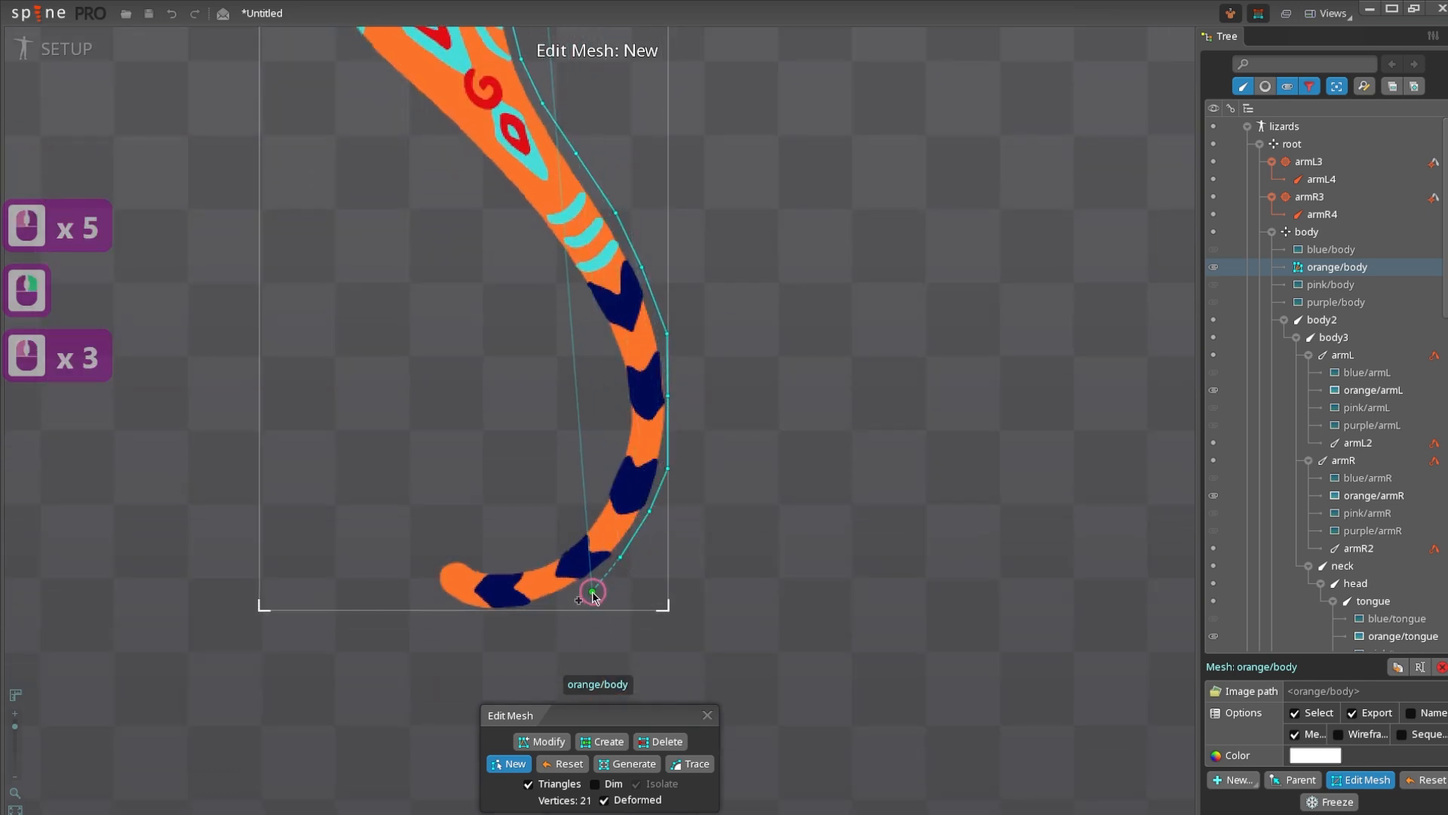
{"action": "left_click", "coordinate": [577, 591]}
{"action": "left_click", "coordinate": [536, 605]}
{"action": "left_click", "coordinate": [495, 610]}
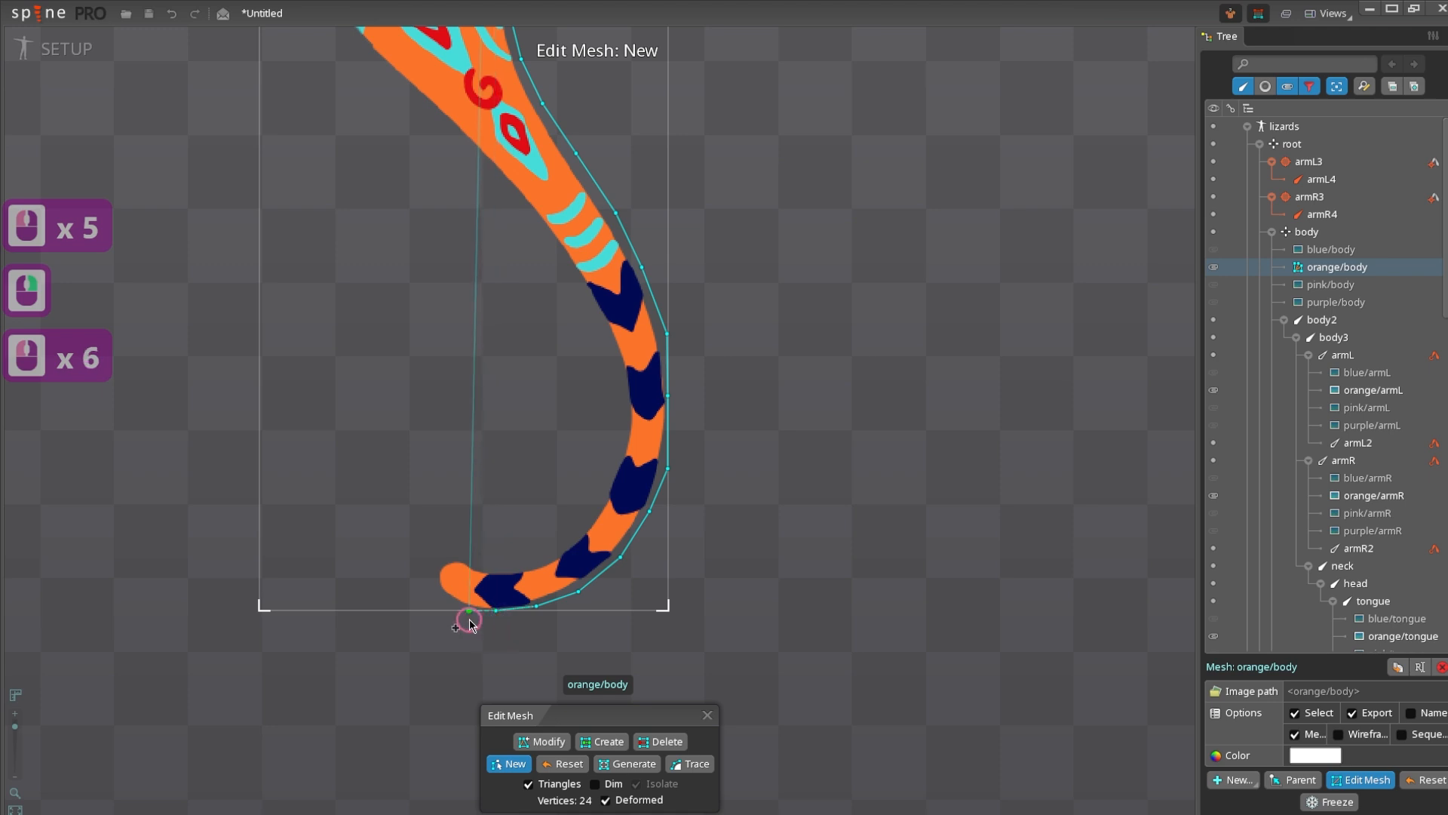
{"action": "left_click", "coordinate": [461, 610]}
{"action": "left_click", "coordinate": [435, 594]}
{"action": "left_click", "coordinate": [428, 564]}
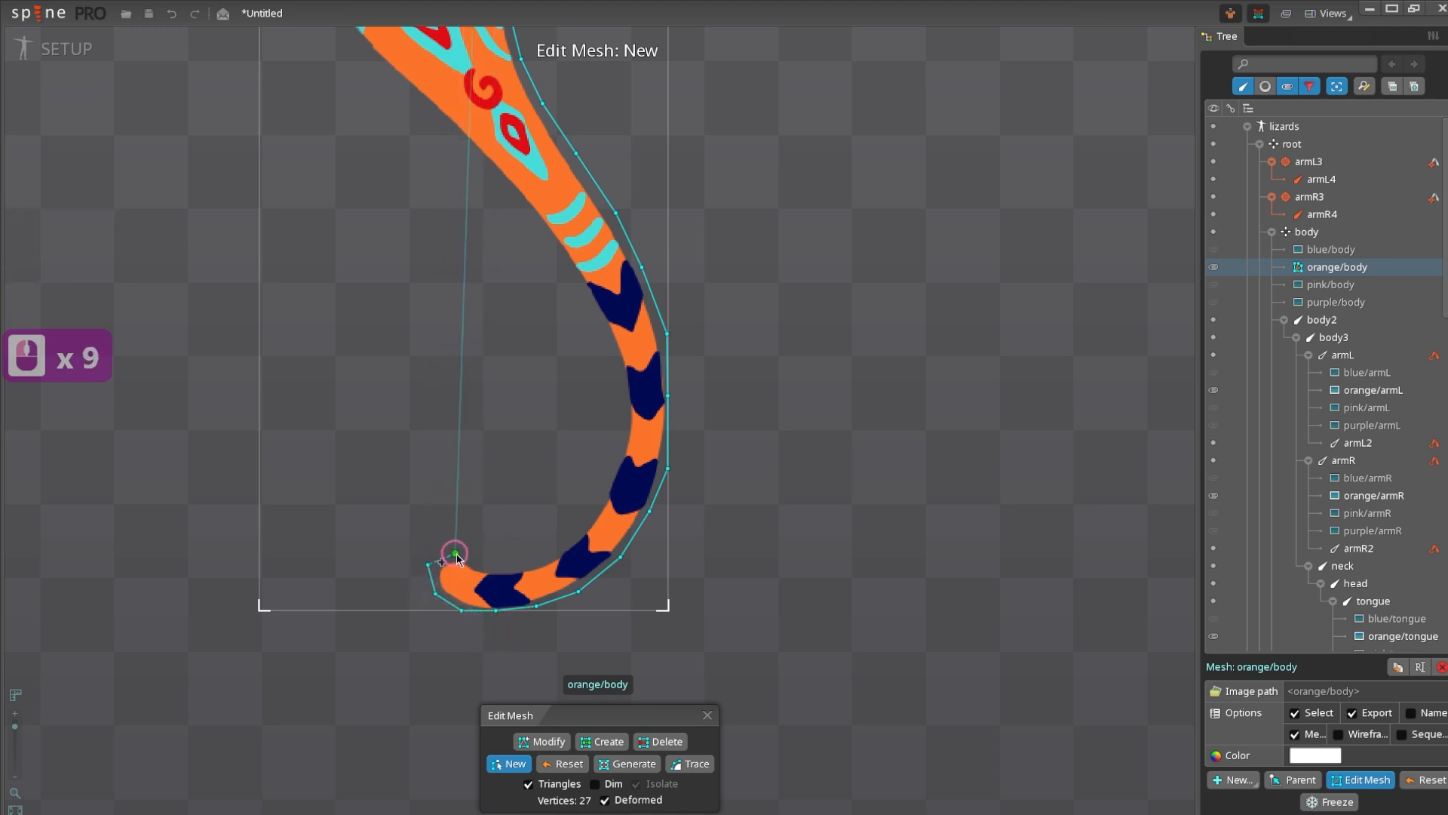
- Bring the hull back from the tail tip along the tail's inner curve
{"action": "left_click", "coordinate": [462, 554]}
{"action": "left_click", "coordinate": [485, 560]}
{"action": "left_click", "coordinate": [525, 558]}
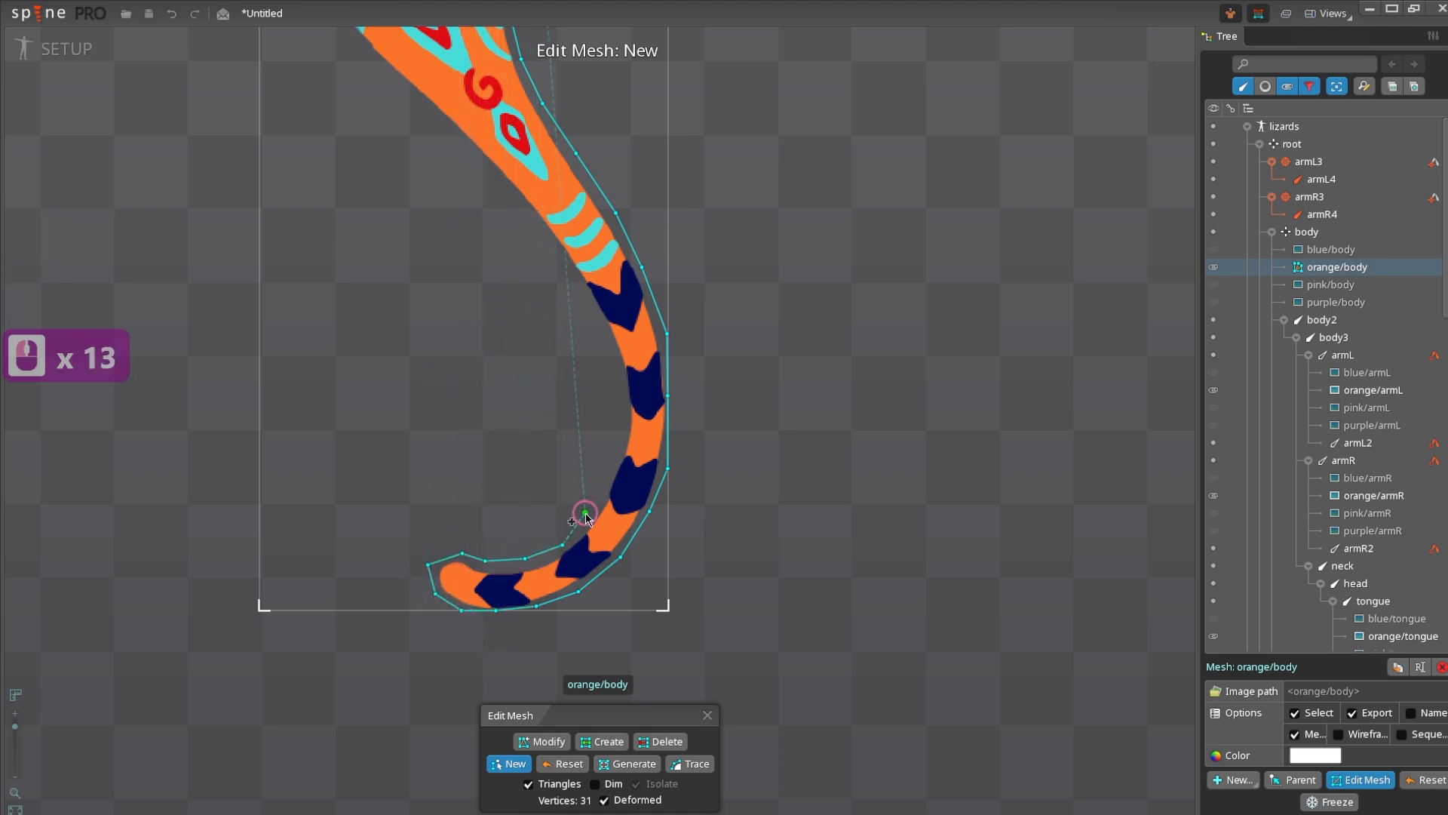
{"action": "left_click", "coordinate": [618, 370]}
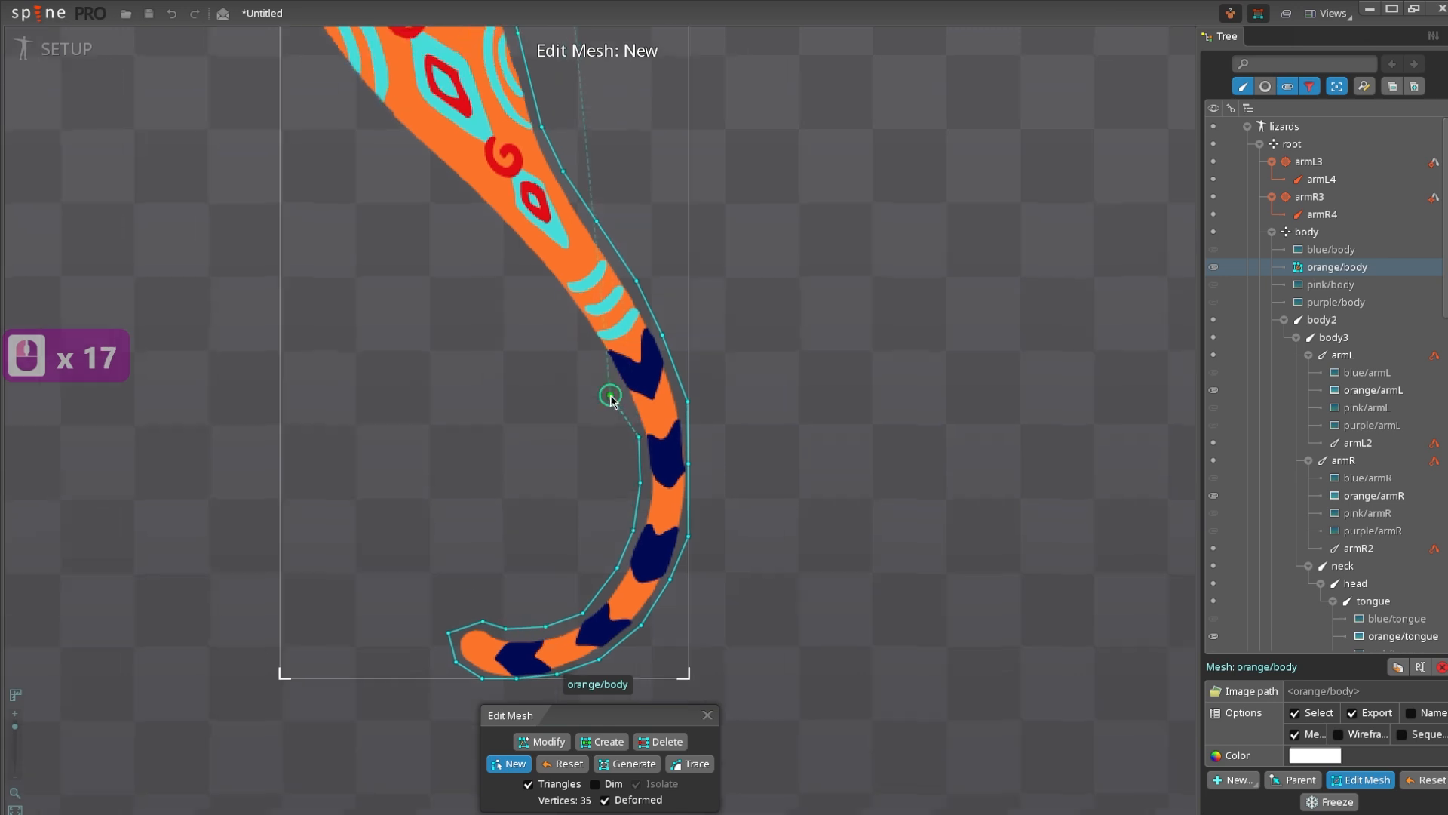
{"action": "left_click", "coordinate": [616, 374]}
{"action": "left_click", "coordinate": [572, 329]}
- Continue the hull from the tail base up past the hips and along the left flank of the torso
{"action": "left_click", "coordinate": [562, 394]}
{"action": "left_click", "coordinate": [519, 348]}
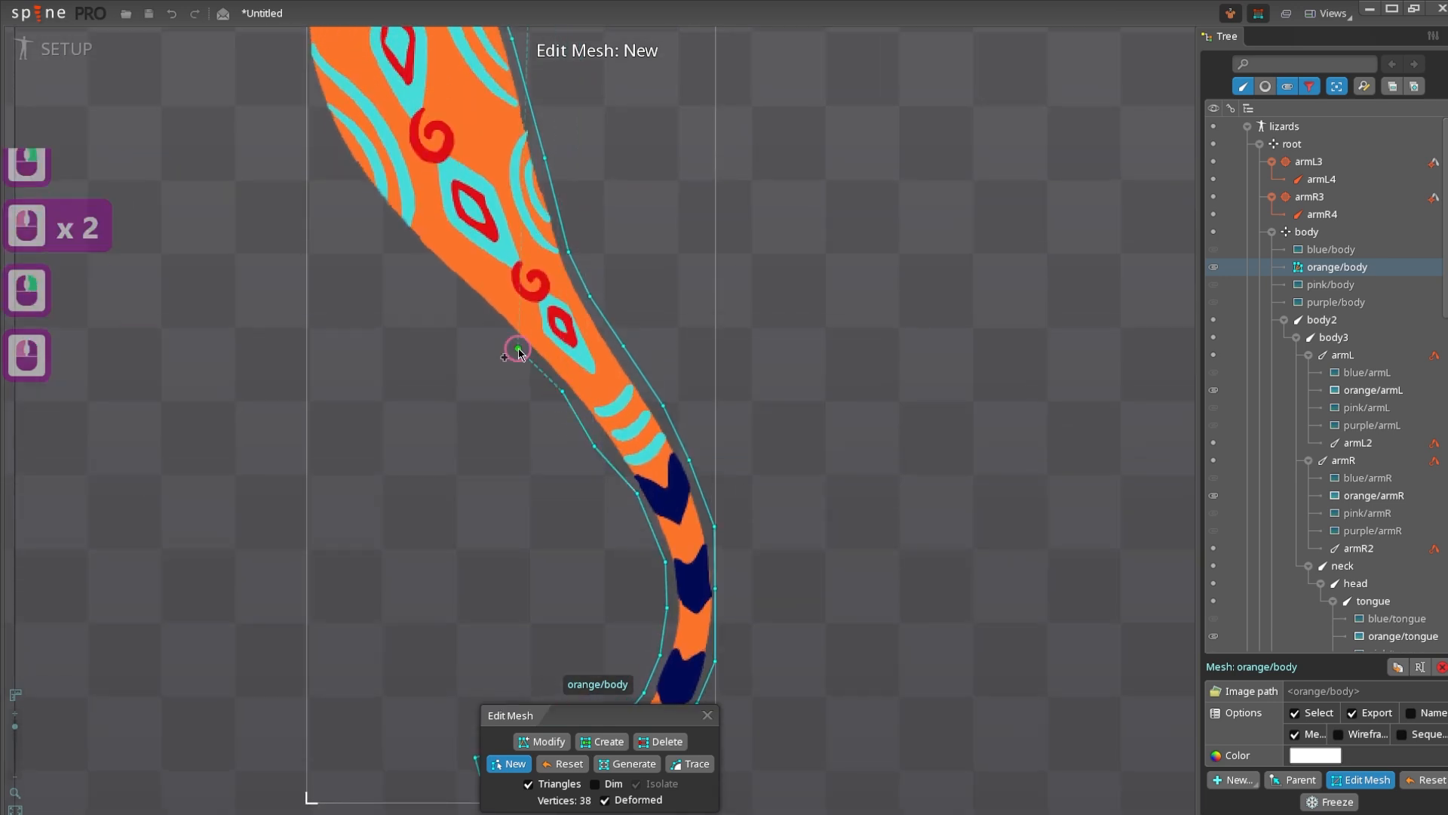
{"action": "left_click", "coordinate": [533, 420]}
{"action": "left_click", "coordinate": [484, 377]}
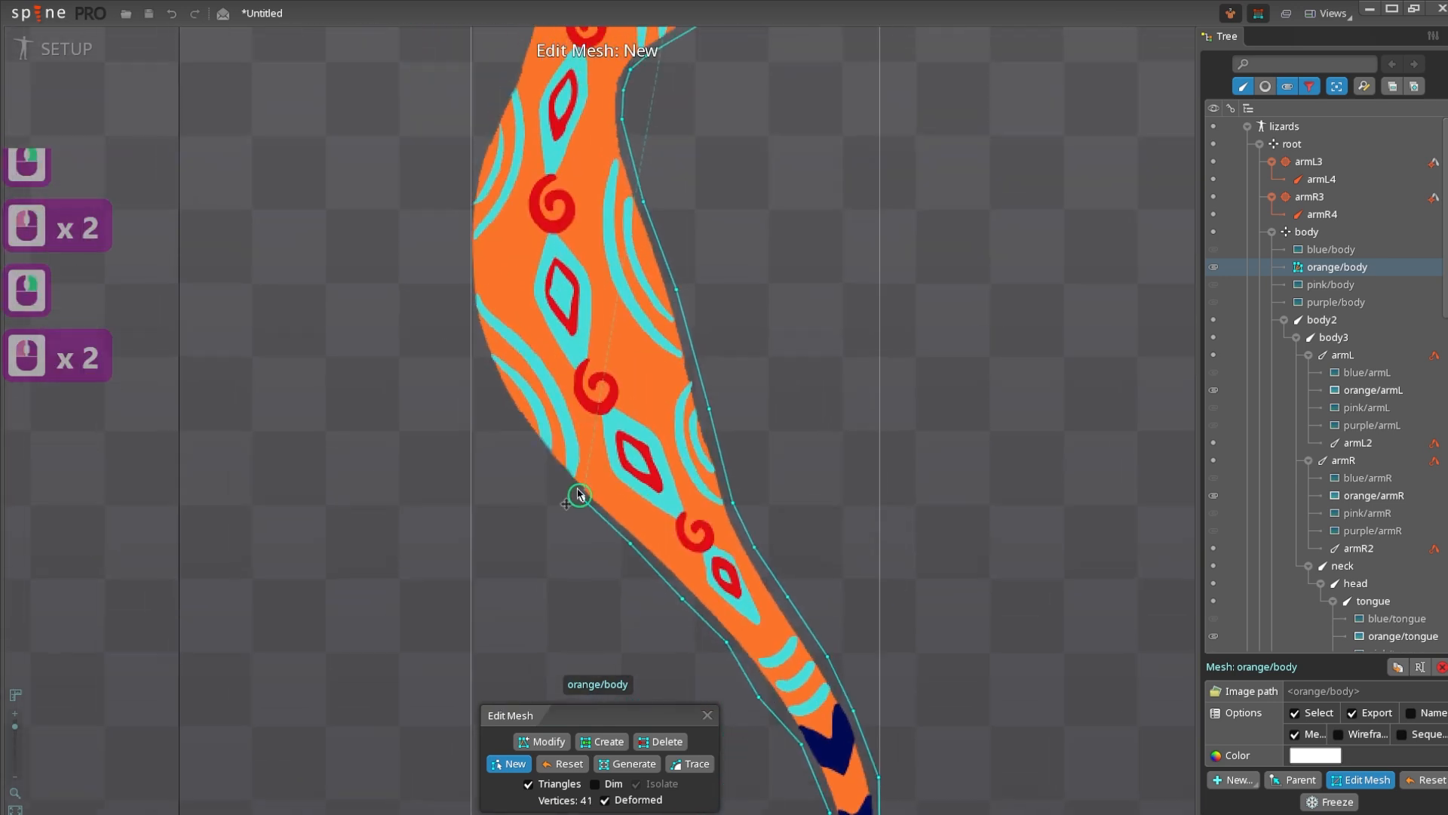
{"action": "left_click", "coordinate": [541, 456]}
{"action": "left_click", "coordinate": [503, 402]}
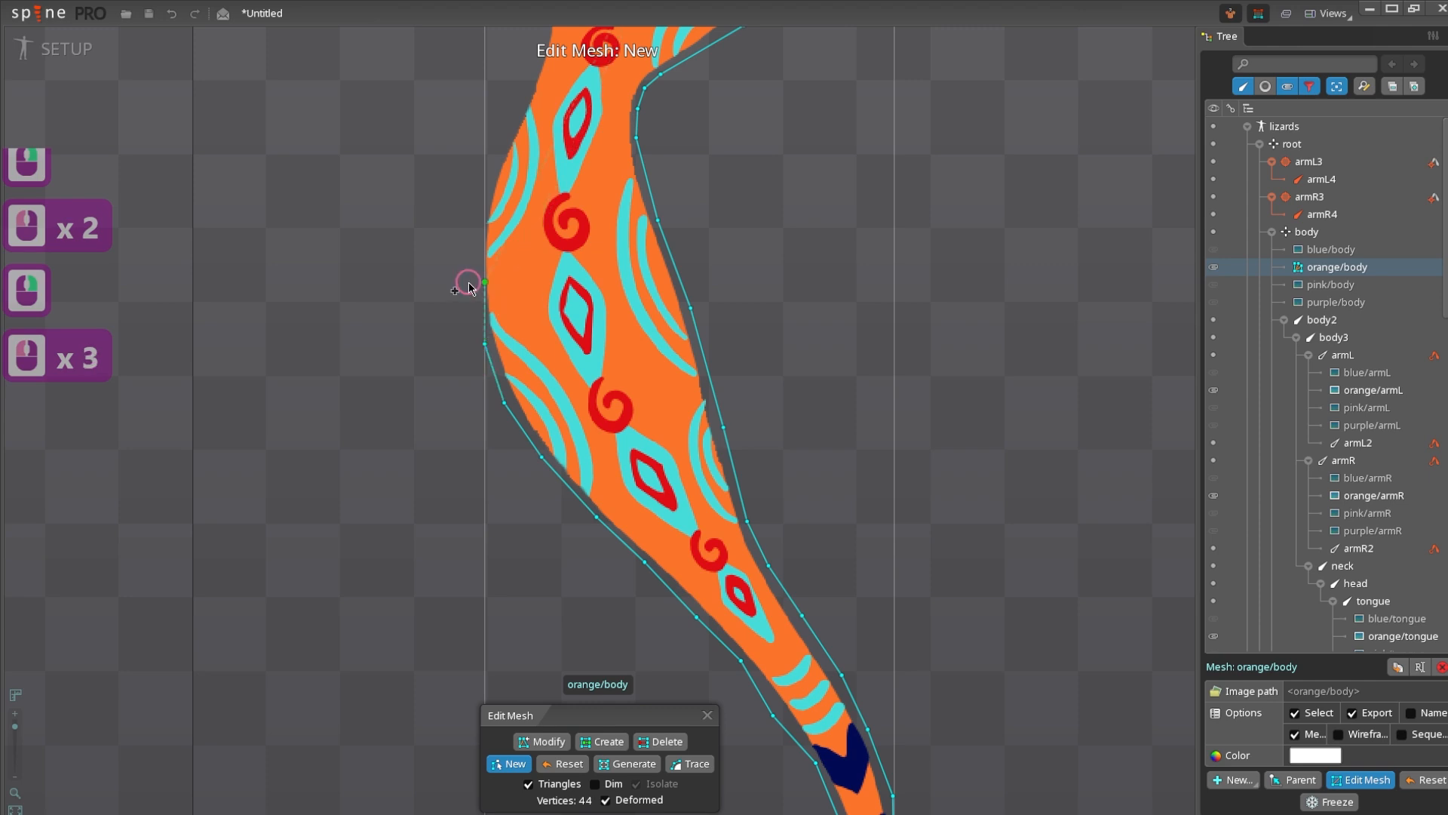
{"action": "left_click", "coordinate": [471, 408]}
{"action": "left_click", "coordinate": [472, 313]}
- Trace the hull past the left shoulder to the neck, undoing and re-placing the misplaced vertex
{"action": "left_click", "coordinate": [494, 381]}
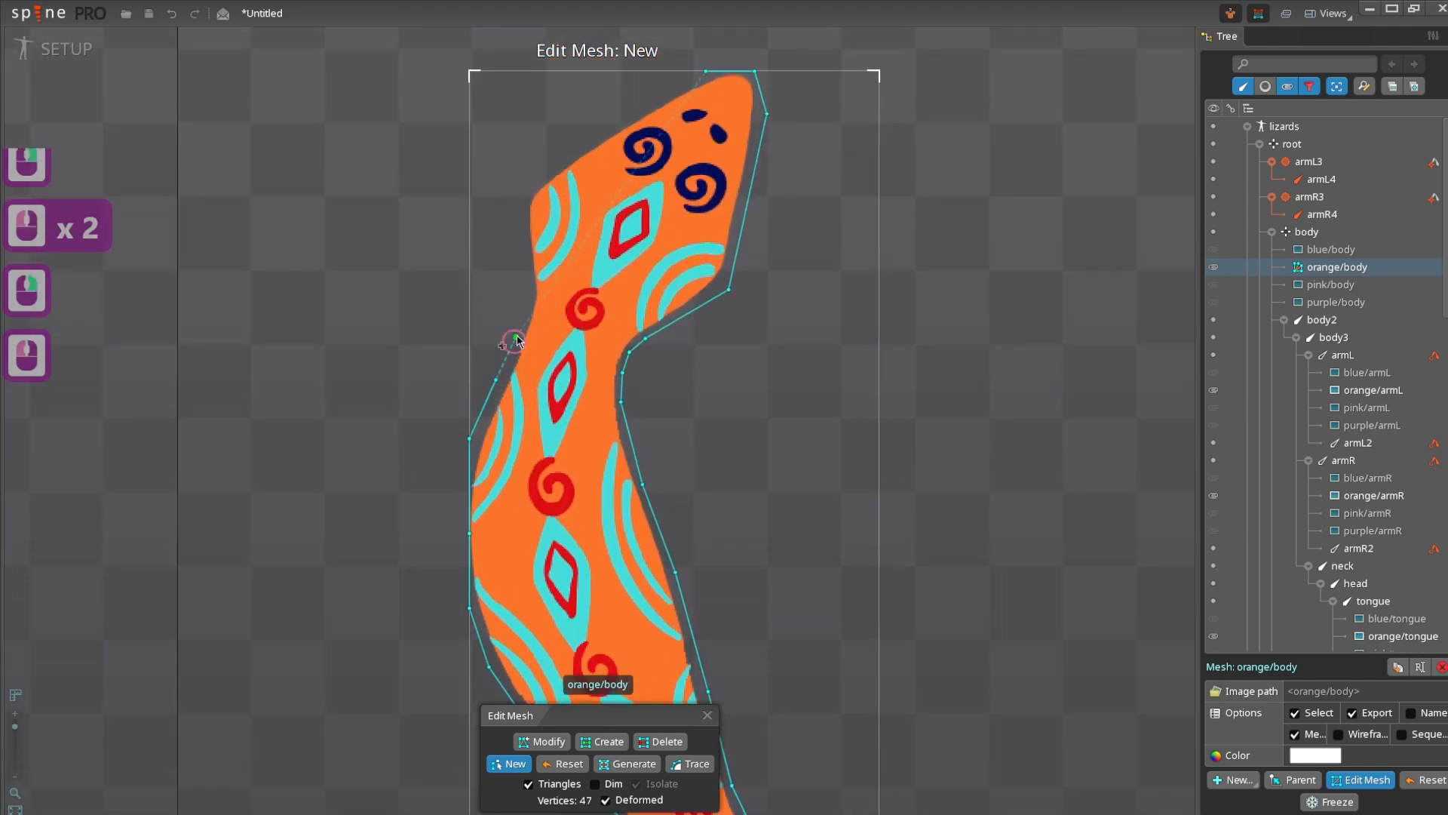
{"action": "left_click", "coordinate": [513, 344]}
{"action": "key", "text": "ctrl+z"}
{"action": "left_click", "coordinate": [521, 328]}
{"action": "left_click", "coordinate": [529, 298]}
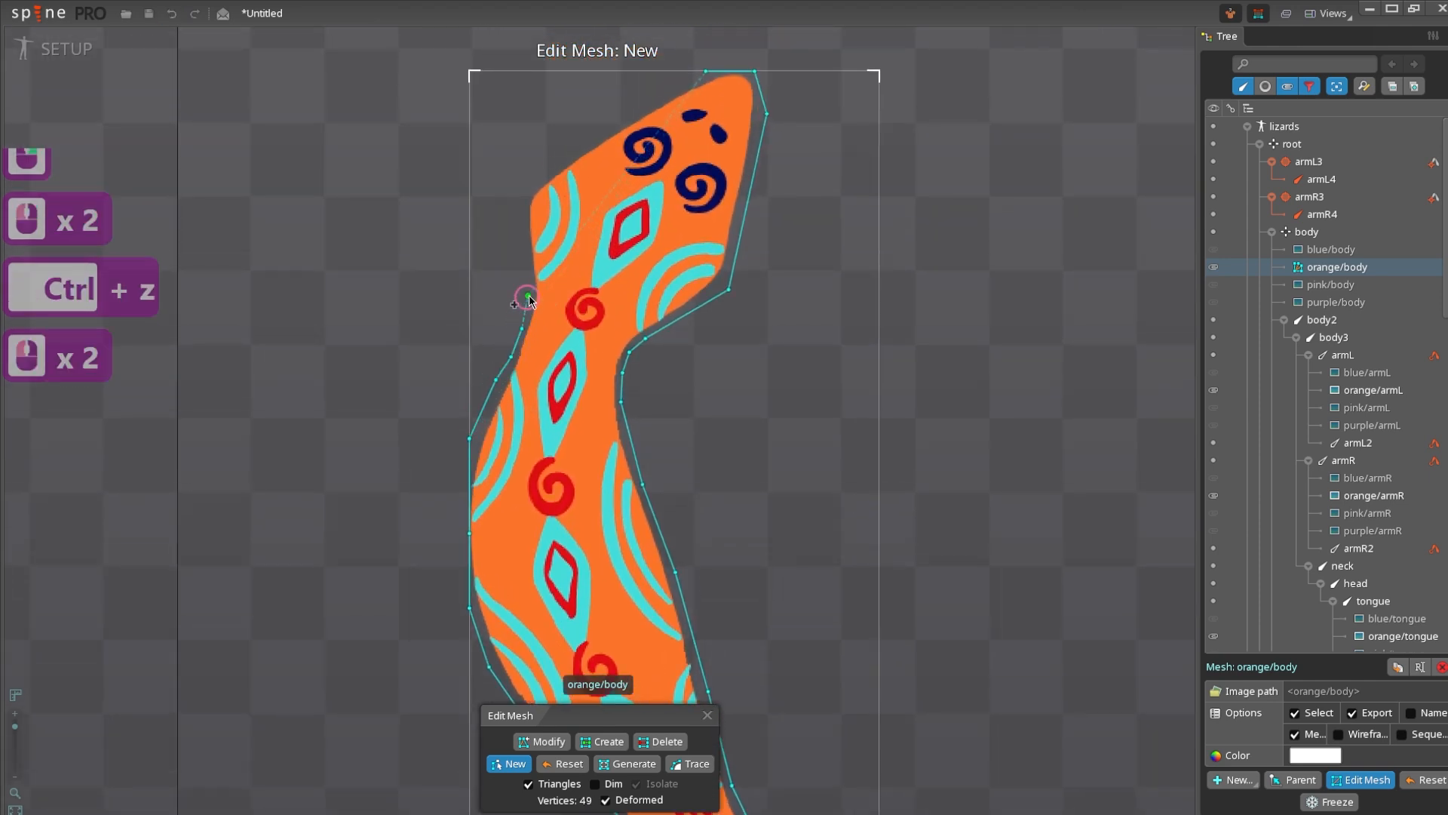
- Trace the left side of the head and close the hull at its first vertex on the snout
{"action": "left_click", "coordinate": [520, 293]}
{"action": "left_click", "coordinate": [588, 332]}
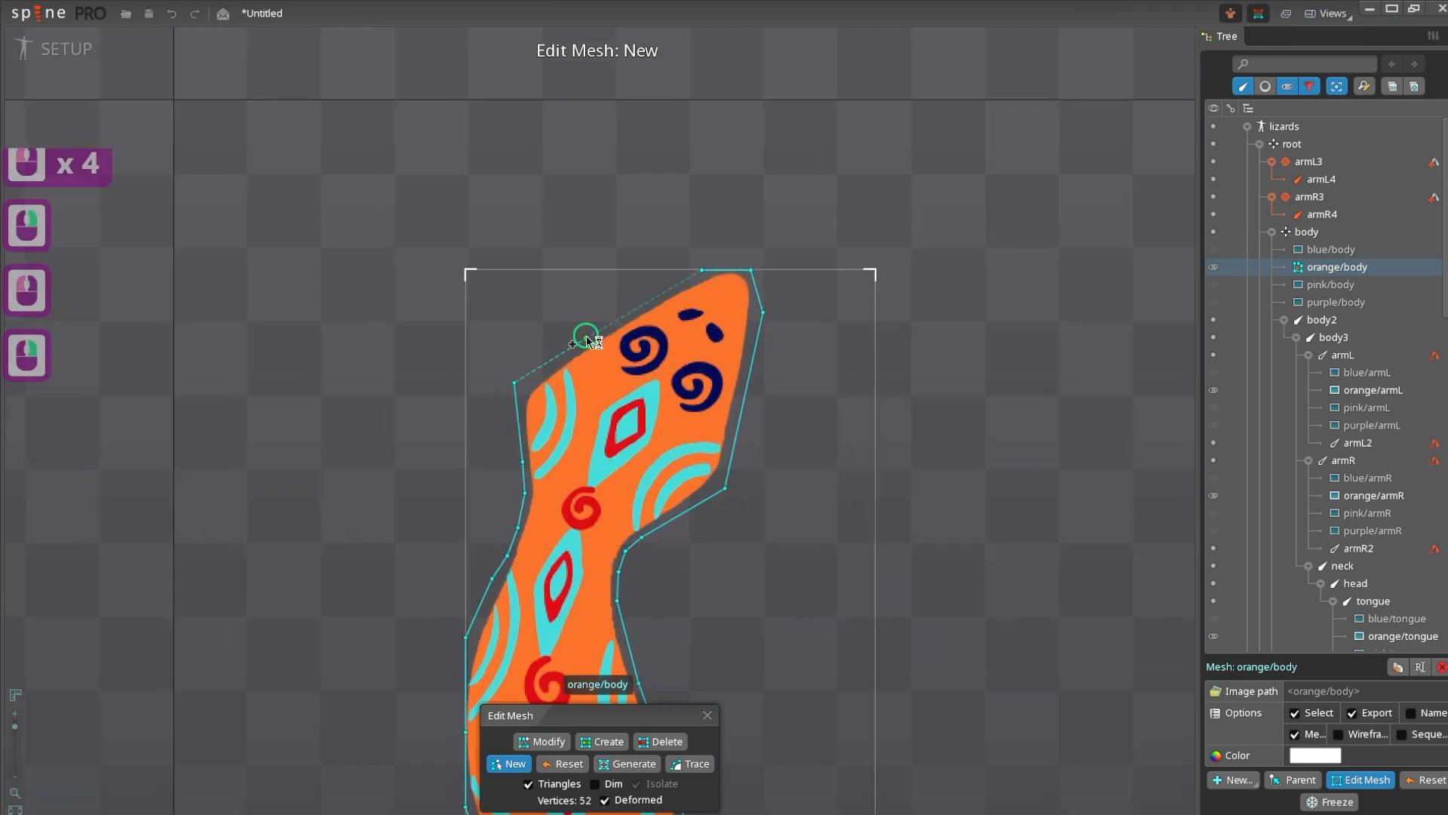
{"action": "left_click", "coordinate": [650, 310]}
{"action": "left_click", "coordinate": [702, 272]}
{"action": "scroll", "coordinate": [646, 430], "scroll_direction": "down", "scroll_amount": 8}
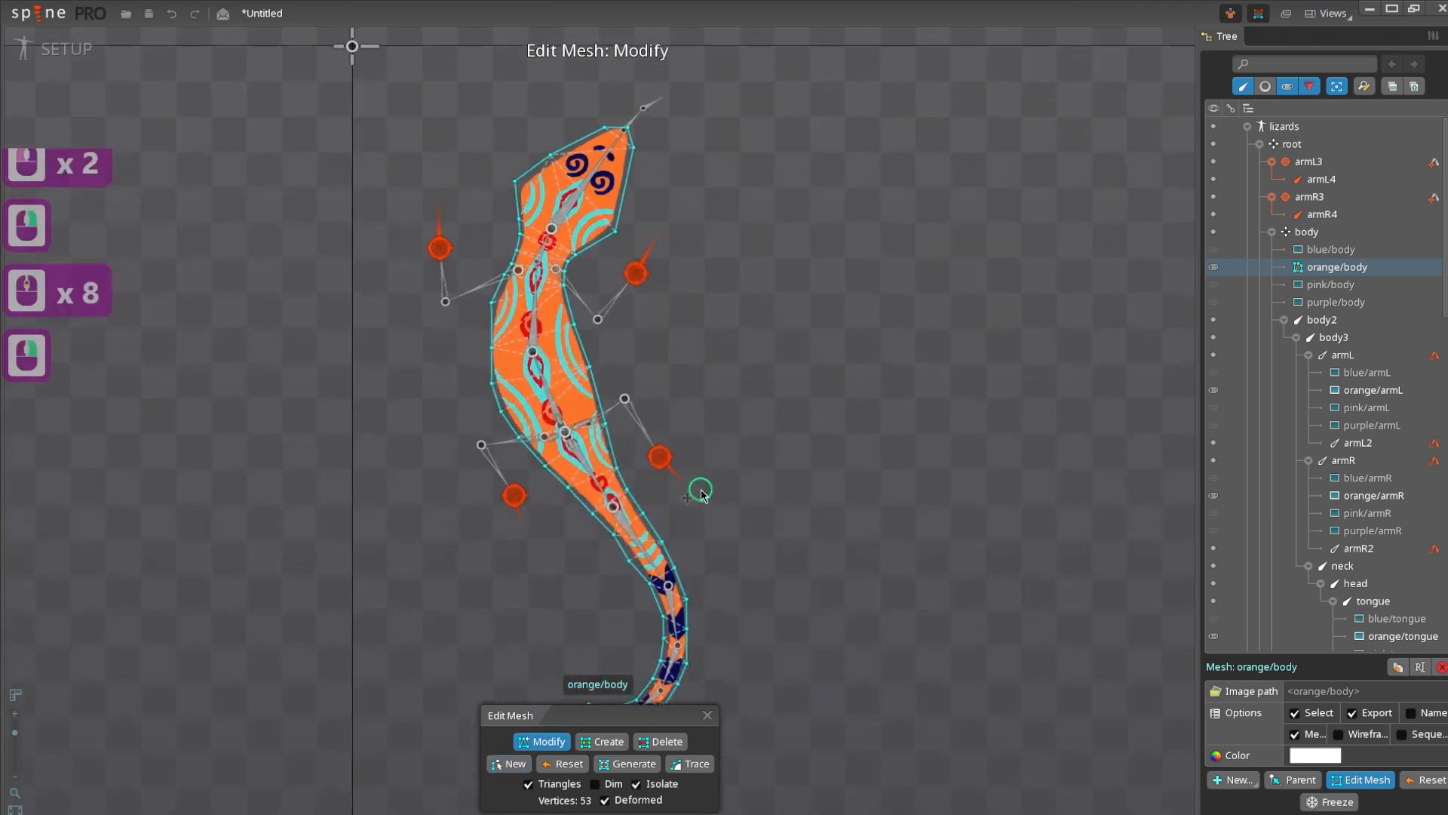
- Create interior mesh vertices on both sides of the neck bone, from the base of the head to the shoulders
{"action": "scroll", "coordinate": [685, 502], "scroll_direction": "up", "scroll_amount": 1}
{"action": "right_click", "coordinate": [631, 490]}
{"action": "scroll", "coordinate": [521, 346], "scroll_direction": "up", "scroll_amount": 7}
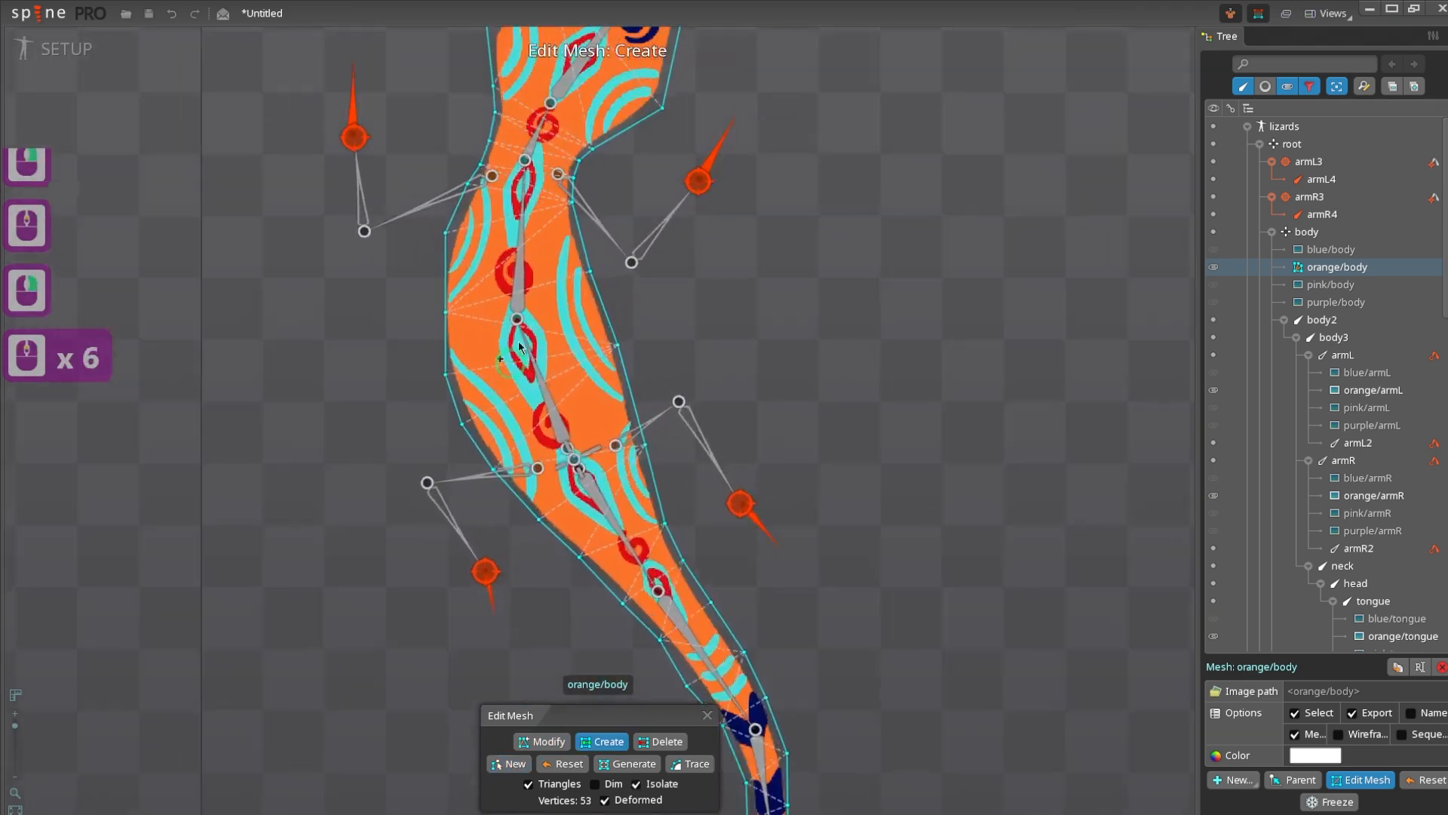
{"action": "scroll", "coordinate": [527, 275], "scroll_direction": "up", "scroll_amount": 3}
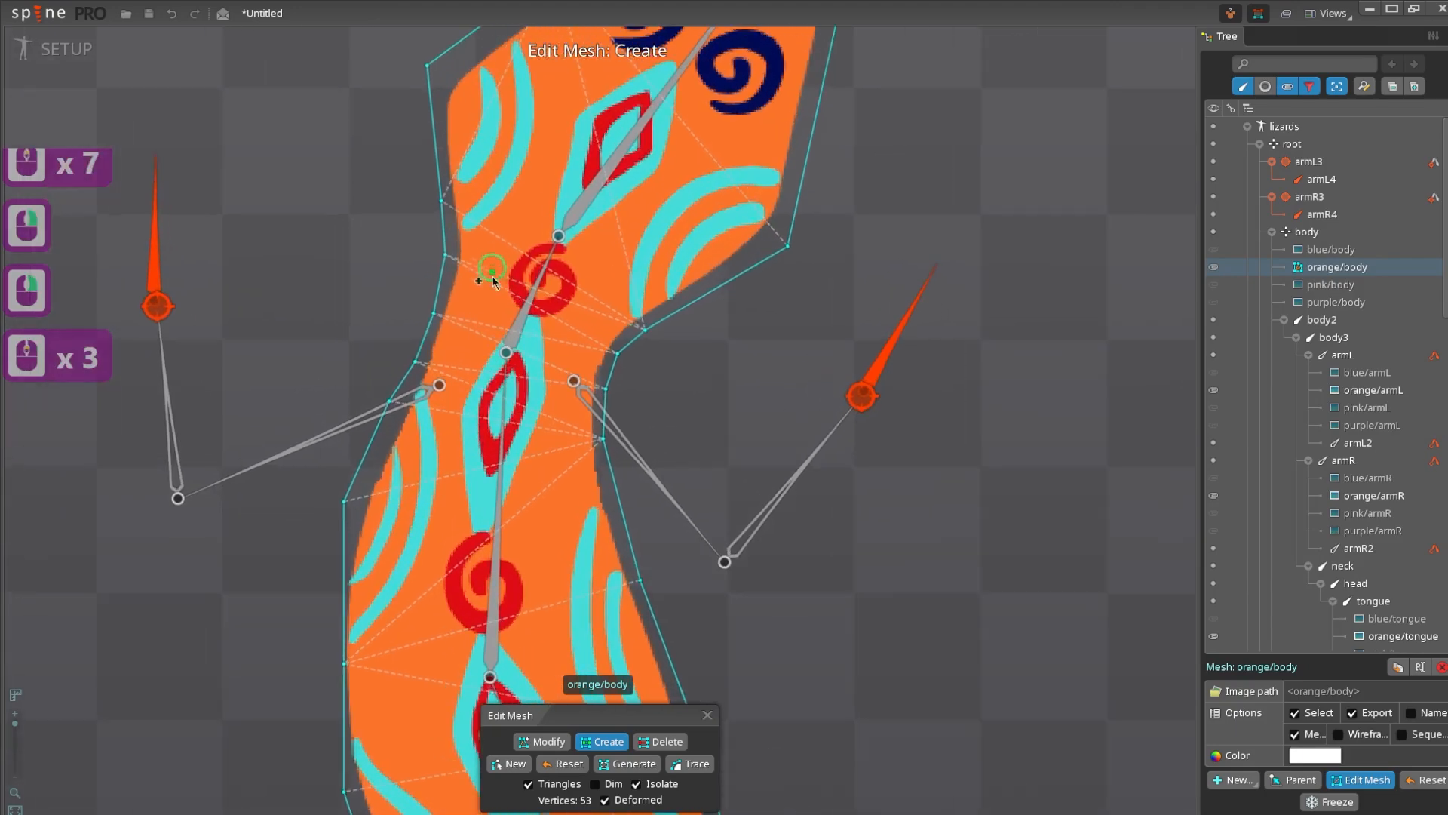
{"action": "left_click", "coordinate": [497, 280]}
{"action": "left_click", "coordinate": [551, 375]}
{"action": "left_click", "coordinate": [466, 364]}
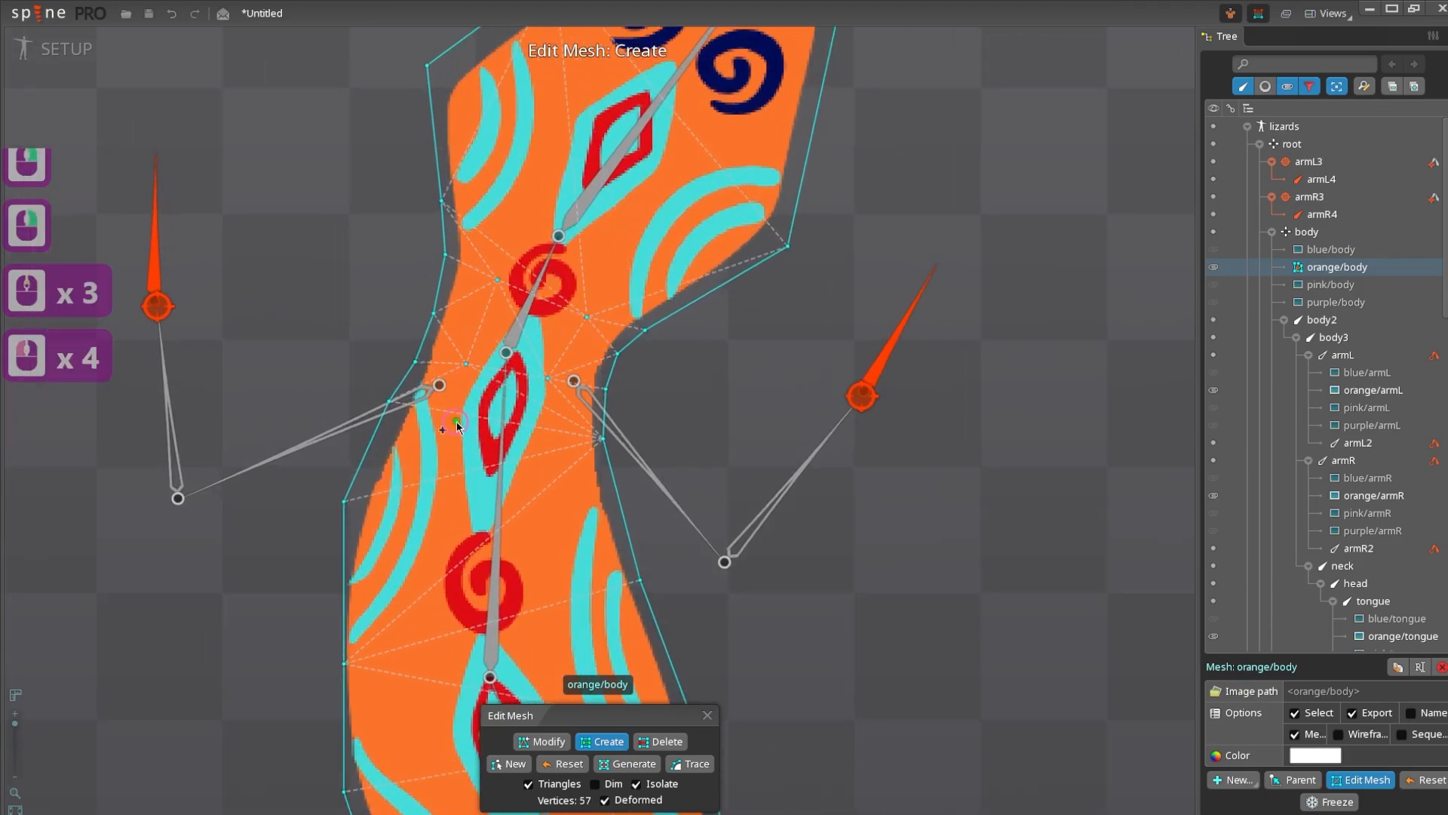
- Create interior mesh vertices down both sides of the spine, from the shoulders to the middle of the torso
{"action": "left_click", "coordinate": [559, 453]}
{"action": "right_click", "coordinate": [559, 453]}
{"action": "left_click", "coordinate": [560, 446]}
{"action": "left_click", "coordinate": [435, 483]}
{"action": "right_click", "coordinate": [434, 481]}
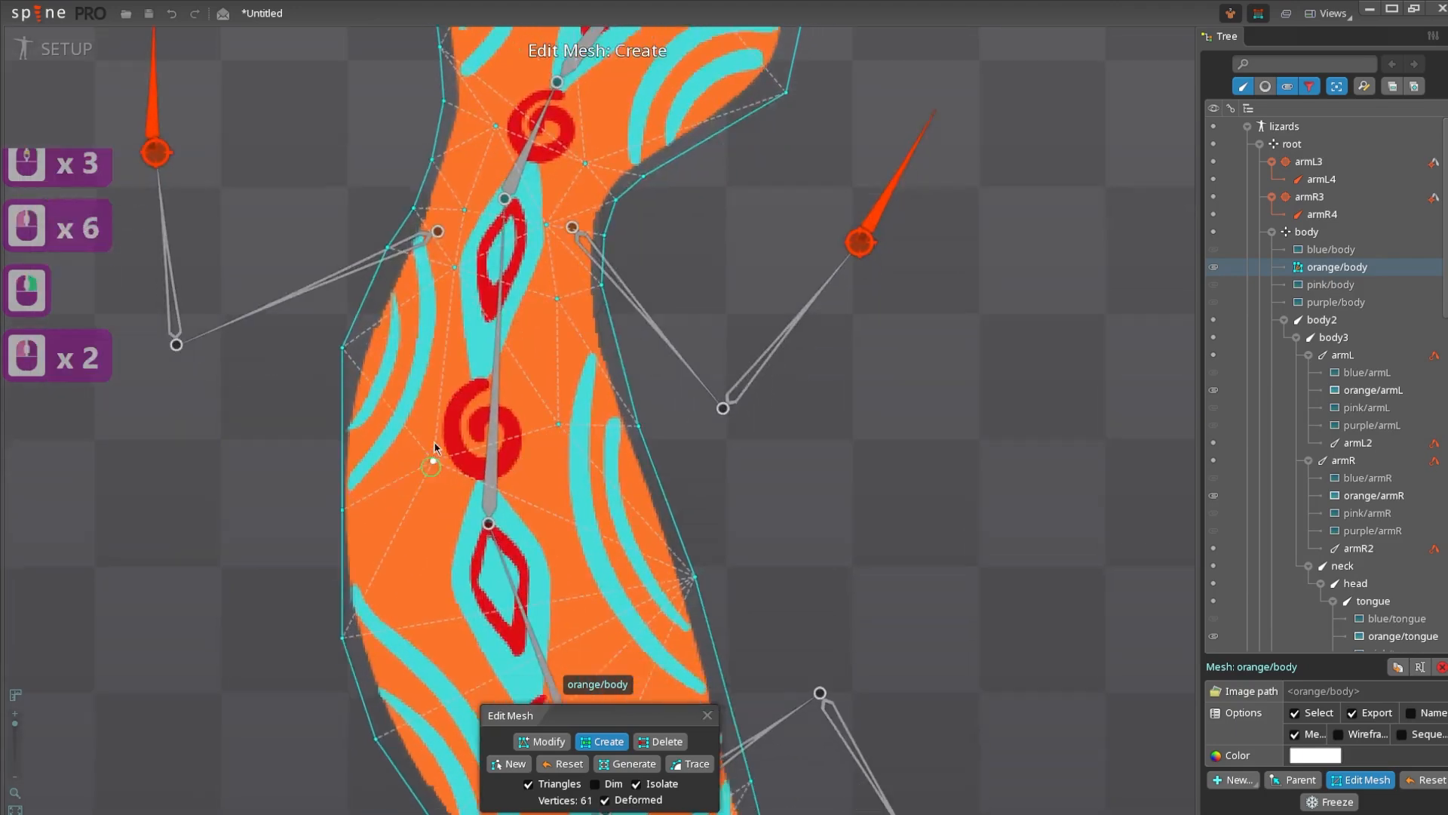
{"action": "left_click", "coordinate": [458, 449]}
{"action": "left_click", "coordinate": [612, 425]}
{"action": "right_click", "coordinate": [606, 459]}
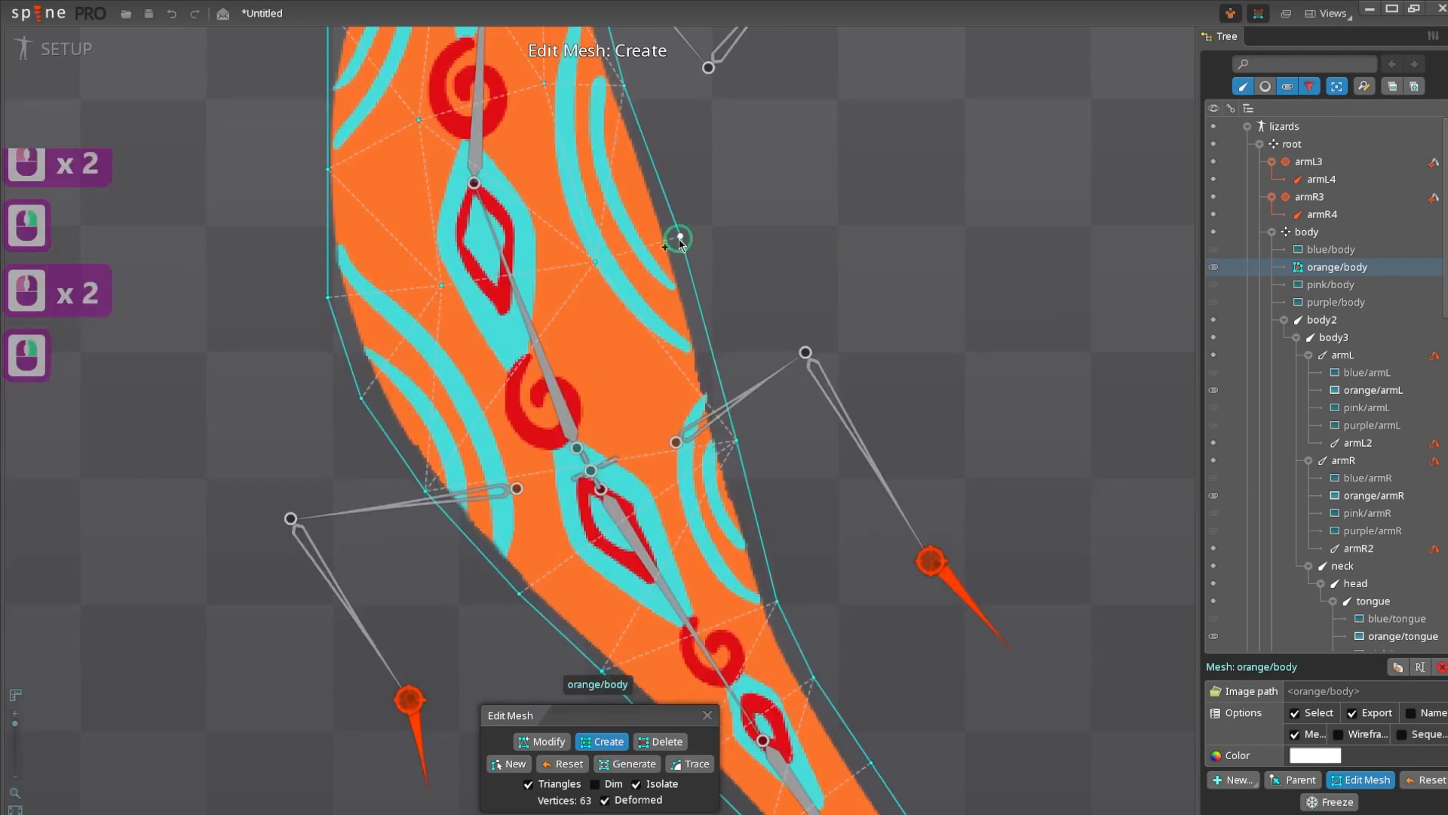
- Create interior mesh vertices on both sides of the lower torso and beside the two hip joints
{"action": "left_click", "coordinate": [474, 414]}
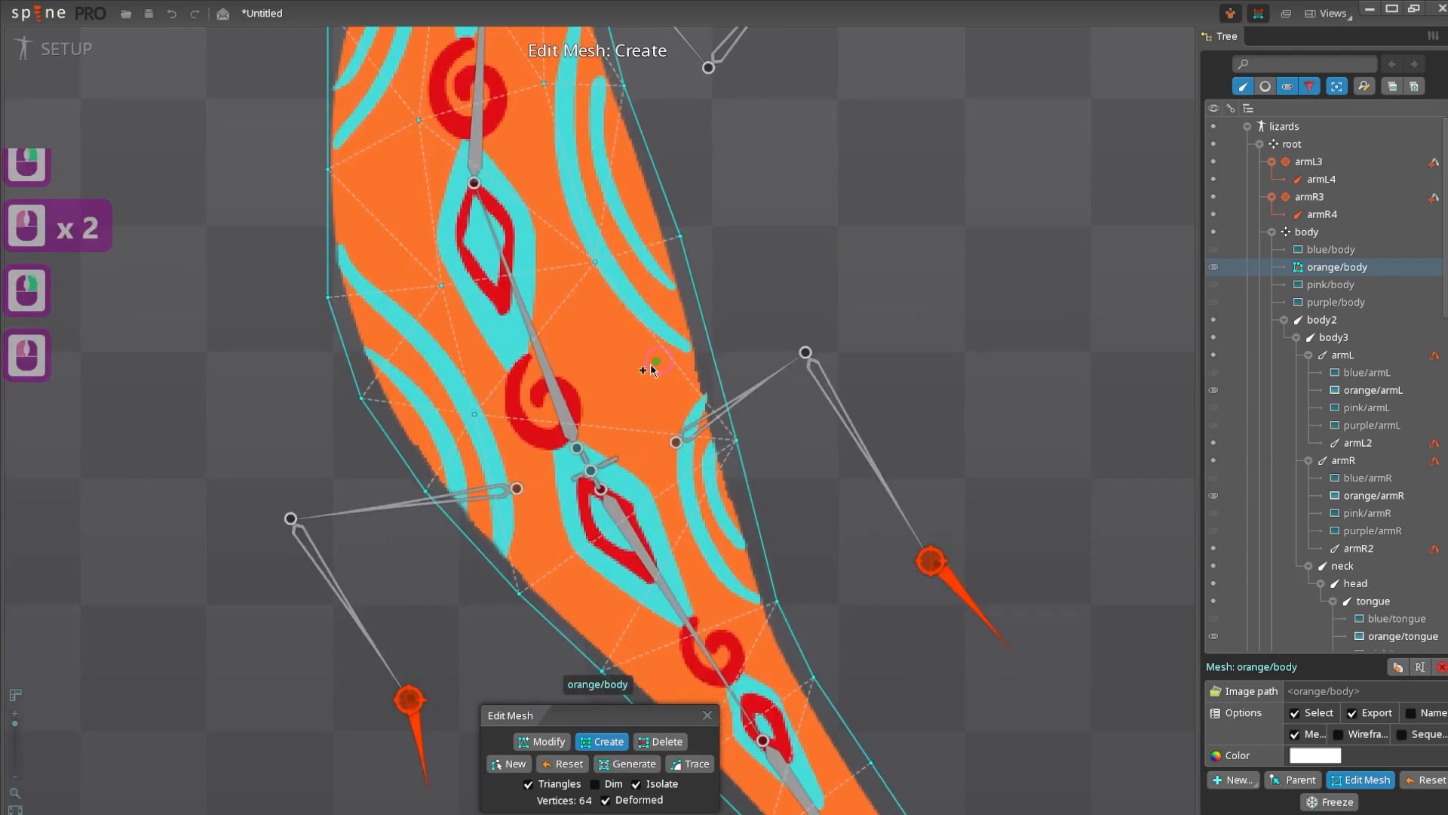
{"action": "left_click", "coordinate": [639, 369]}
{"action": "left_click", "coordinate": [645, 477]}
{"action": "left_click", "coordinate": [536, 500]}
{"action": "right_click", "coordinate": [536, 501]}
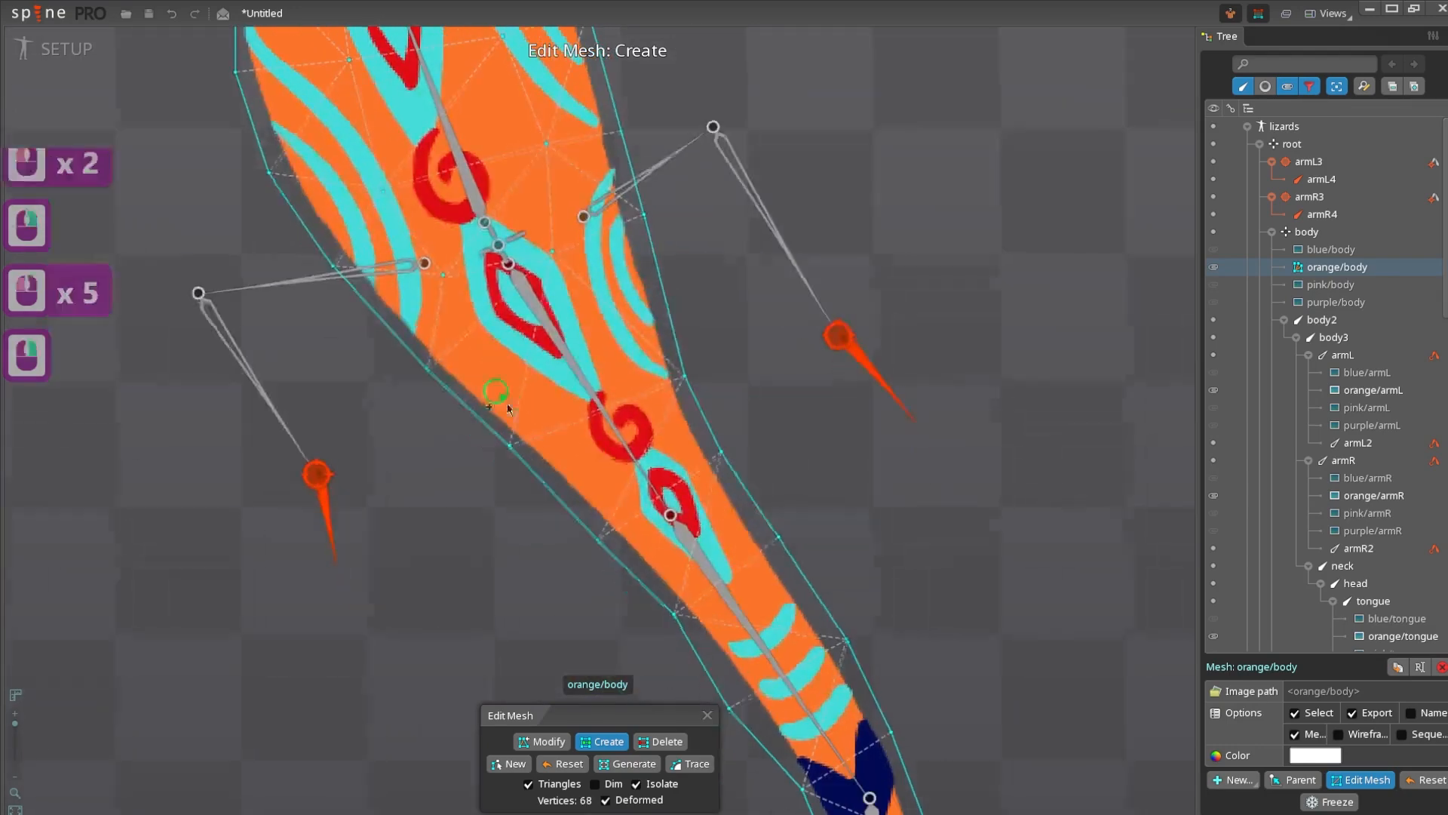
- Add interior mesh vertices along the upper tail, from the hips to the first dark band
{"action": "left_click", "coordinate": [553, 406]}
{"action": "left_click", "coordinate": [647, 393]}
{"action": "right_click", "coordinate": [648, 454]}
{"action": "left_click", "coordinate": [621, 343]}
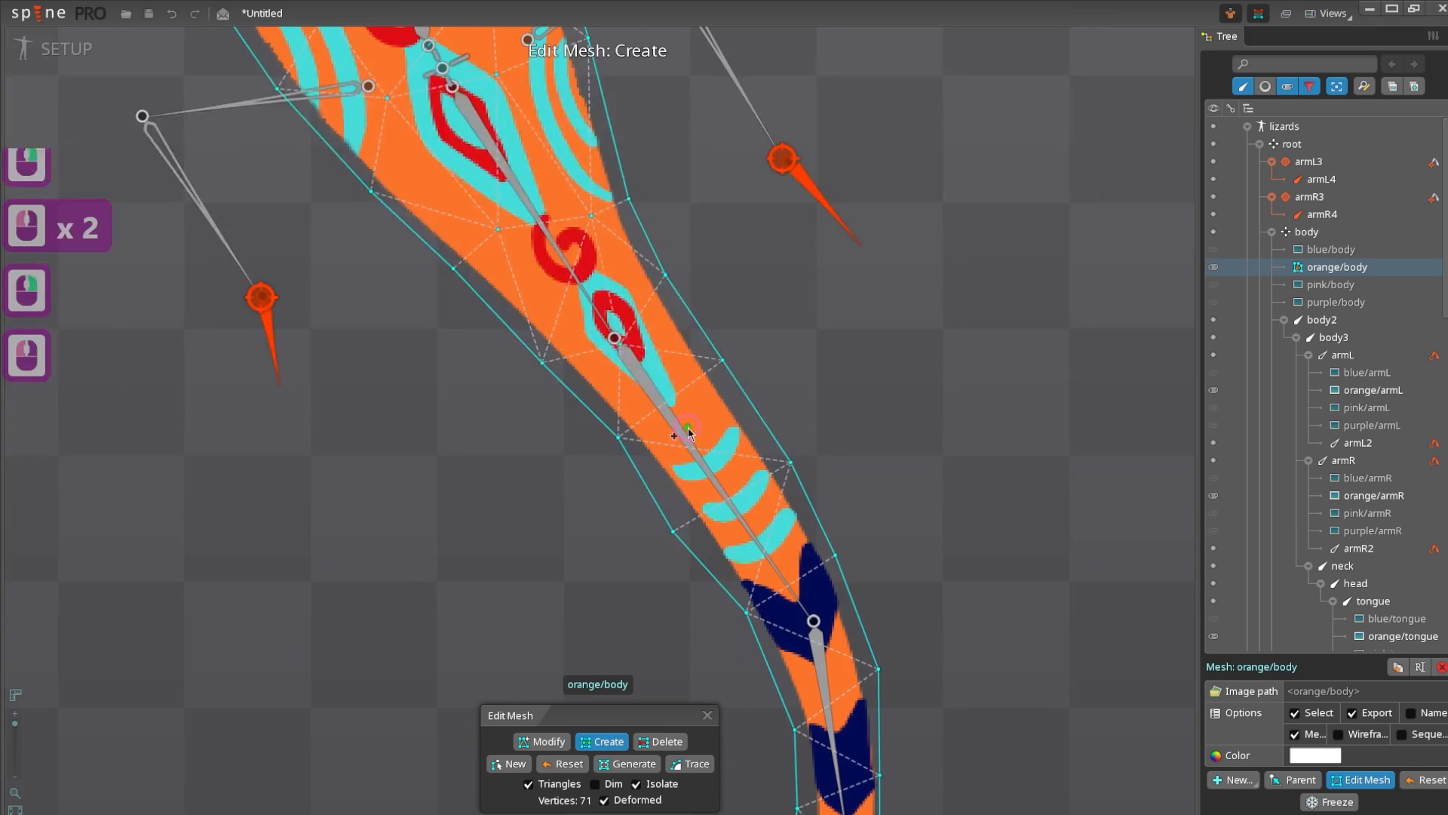
{"action": "left_click", "coordinate": [688, 425]}
{"action": "right_click", "coordinate": [690, 431]}
{"action": "left_click", "coordinate": [653, 350]}
{"action": "left_click", "coordinate": [682, 432]}
{"action": "right_click", "coordinate": [700, 439]}
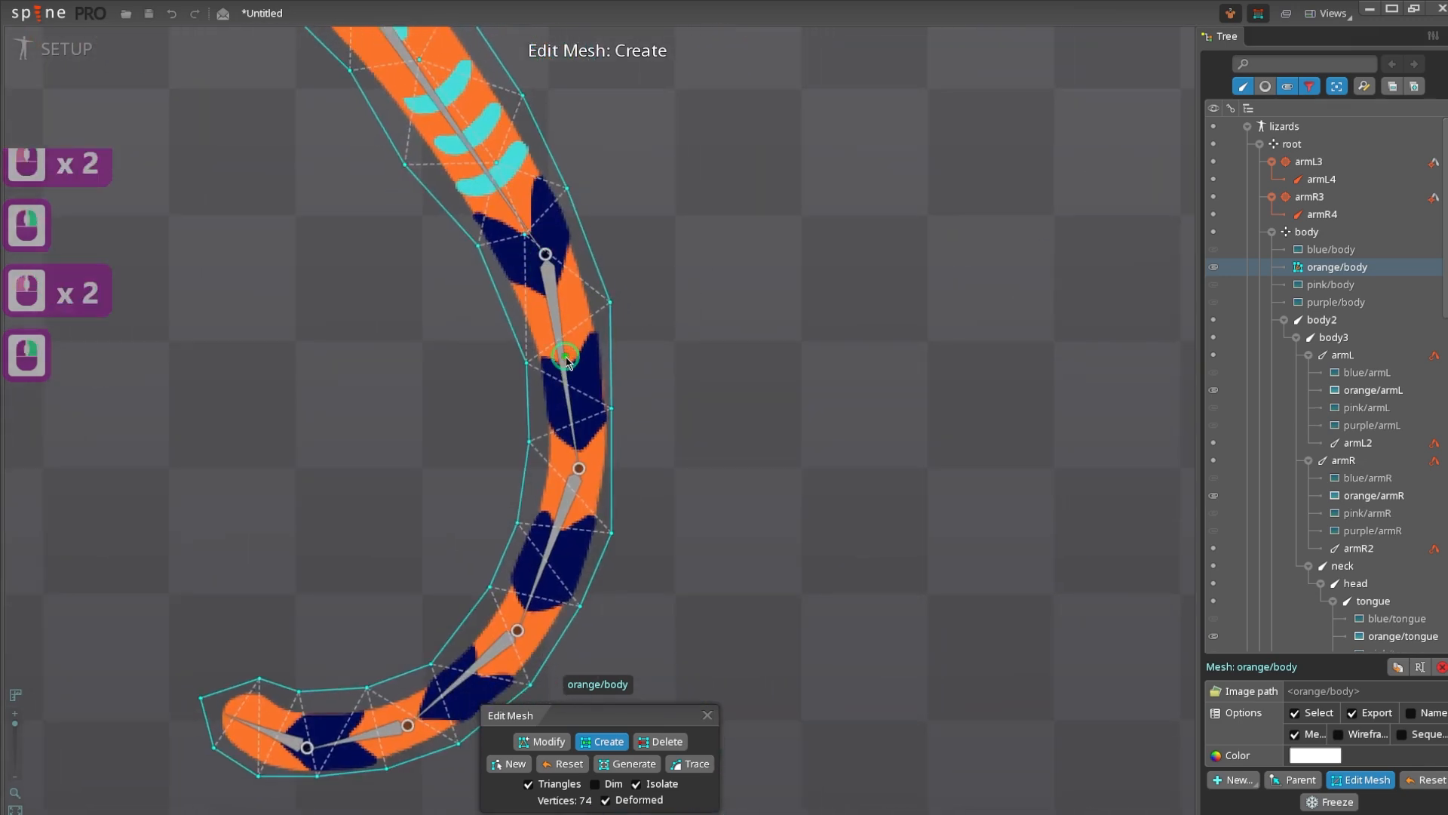
- Add interior mesh vertices along the centre of the lower tail down to its curled tip
{"action": "left_click", "coordinate": [563, 358]}
{"action": "left_click", "coordinate": [573, 465]}
{"action": "right_click", "coordinate": [543, 561]}
{"action": "left_click", "coordinate": [530, 375]}
{"action": "left_click", "coordinate": [413, 525]}
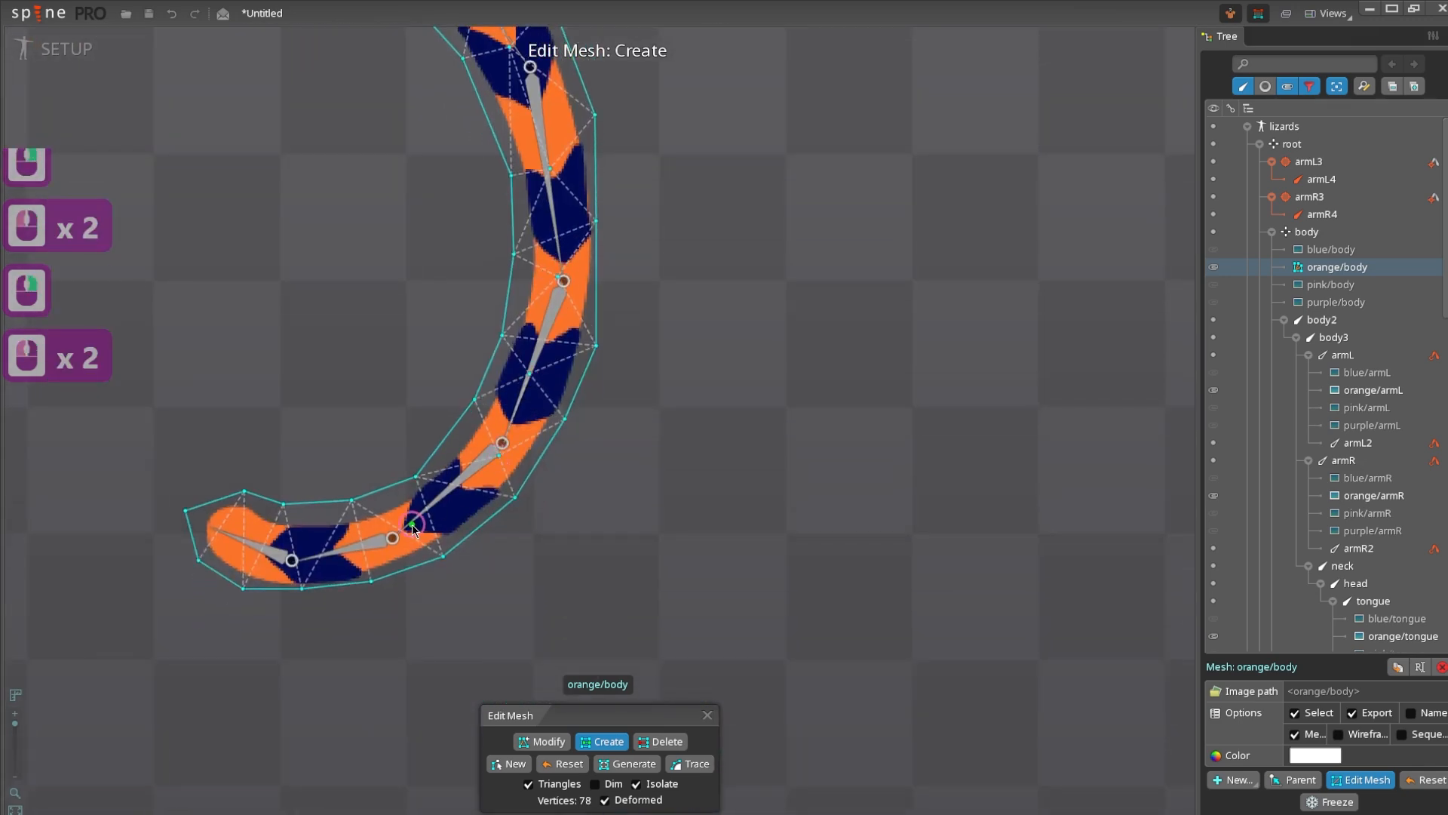
{"action": "scroll", "coordinate": [605, 271], "scroll_direction": "down", "scroll_amount": 3}
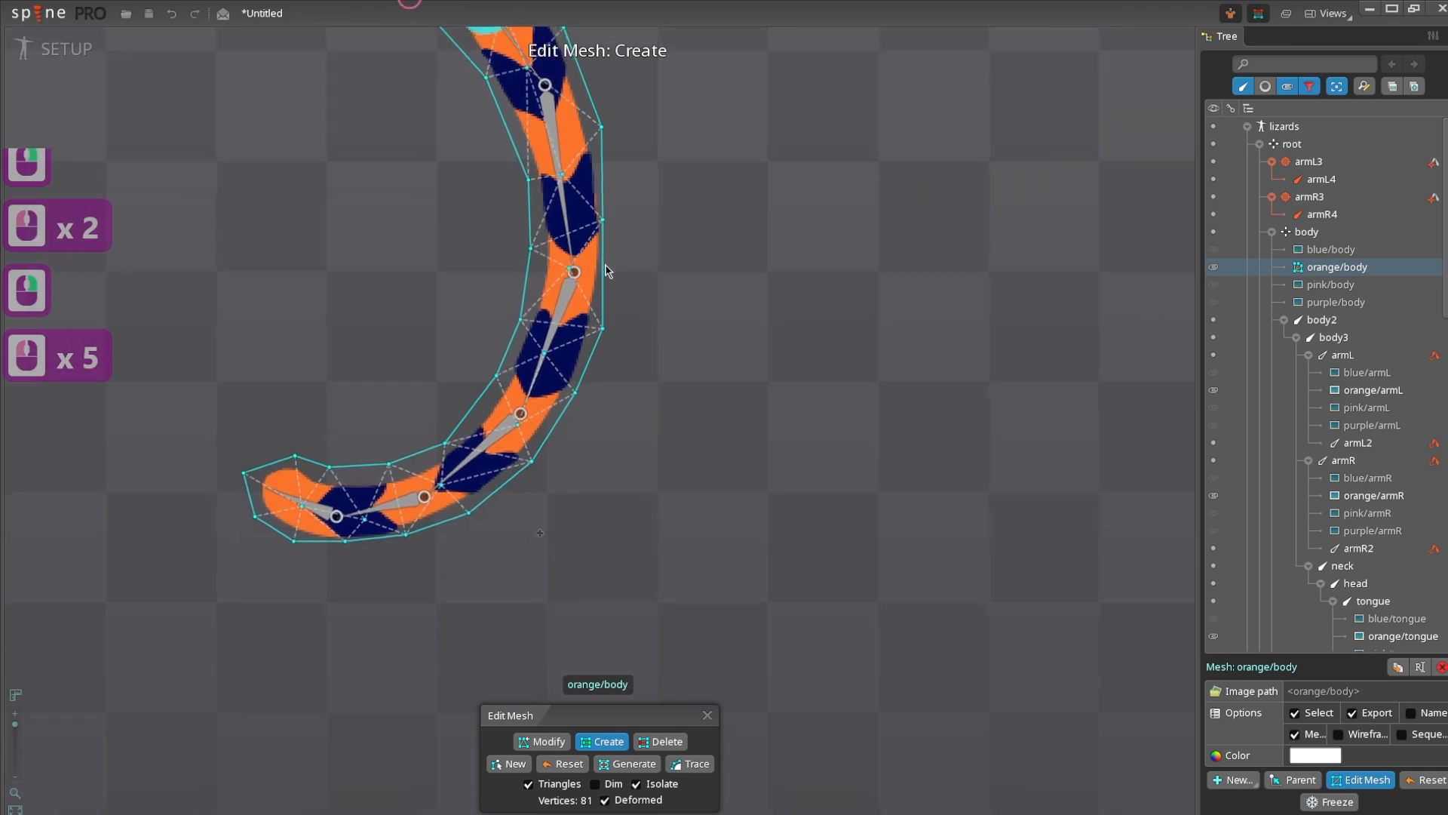
- Examine the triangulation of the orange body mesh from the tail up to the head
{"action": "right_click", "coordinate": [604, 271]}
{"action": "right_click", "coordinate": [672, 265]}
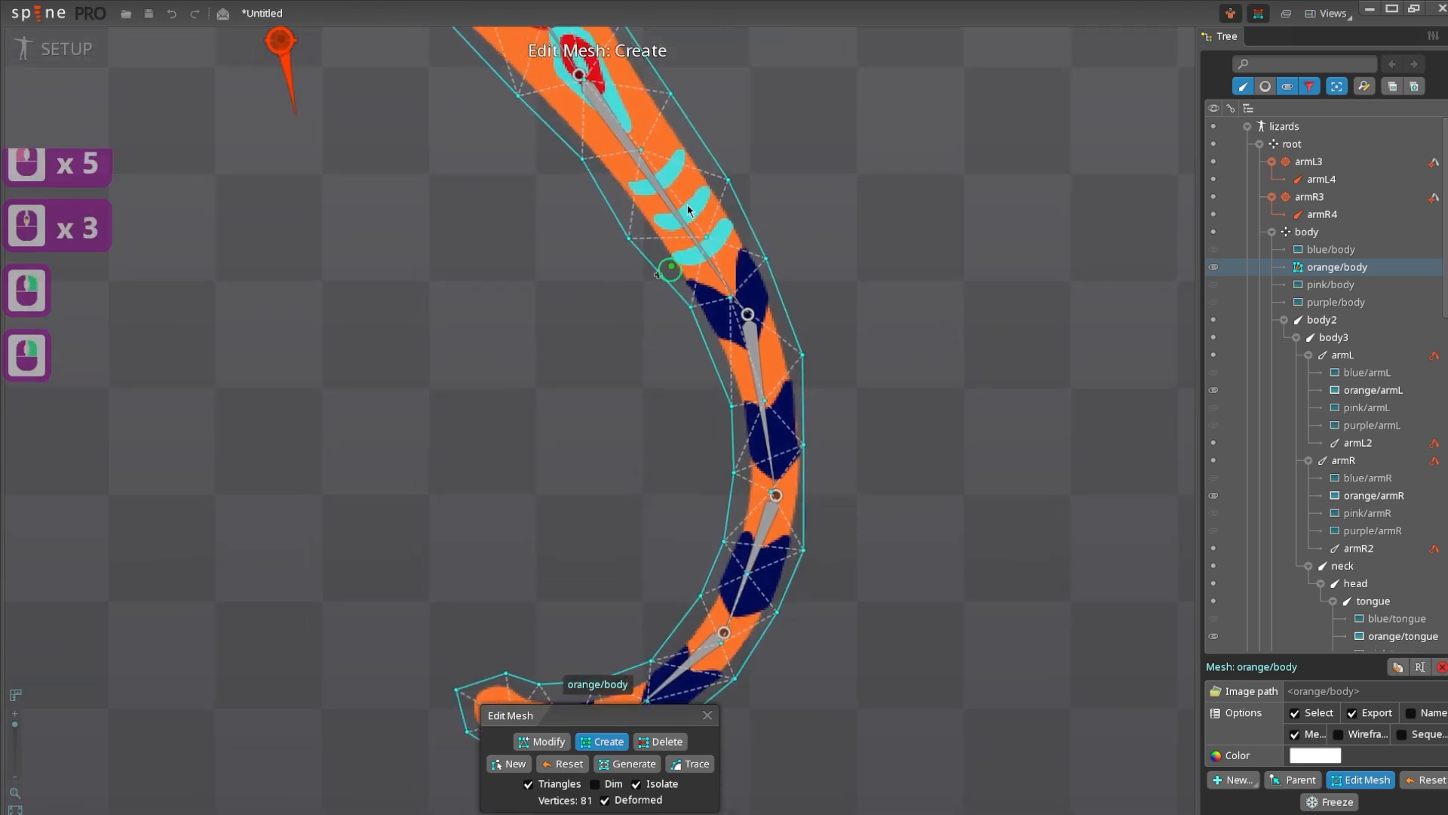
{"action": "scroll", "coordinate": [659, 186], "scroll_direction": "down", "scroll_amount": 3}
{"action": "right_click", "coordinate": [588, 91]}
{"action": "scroll", "coordinate": [556, 325], "scroll_direction": "down", "scroll_amount": 4}
{"action": "right_click", "coordinate": [599, 173]}
{"action": "right_click", "coordinate": [601, 318]}
{"action": "scroll", "coordinate": [523, 451], "scroll_direction": "up", "scroll_amount": 7}
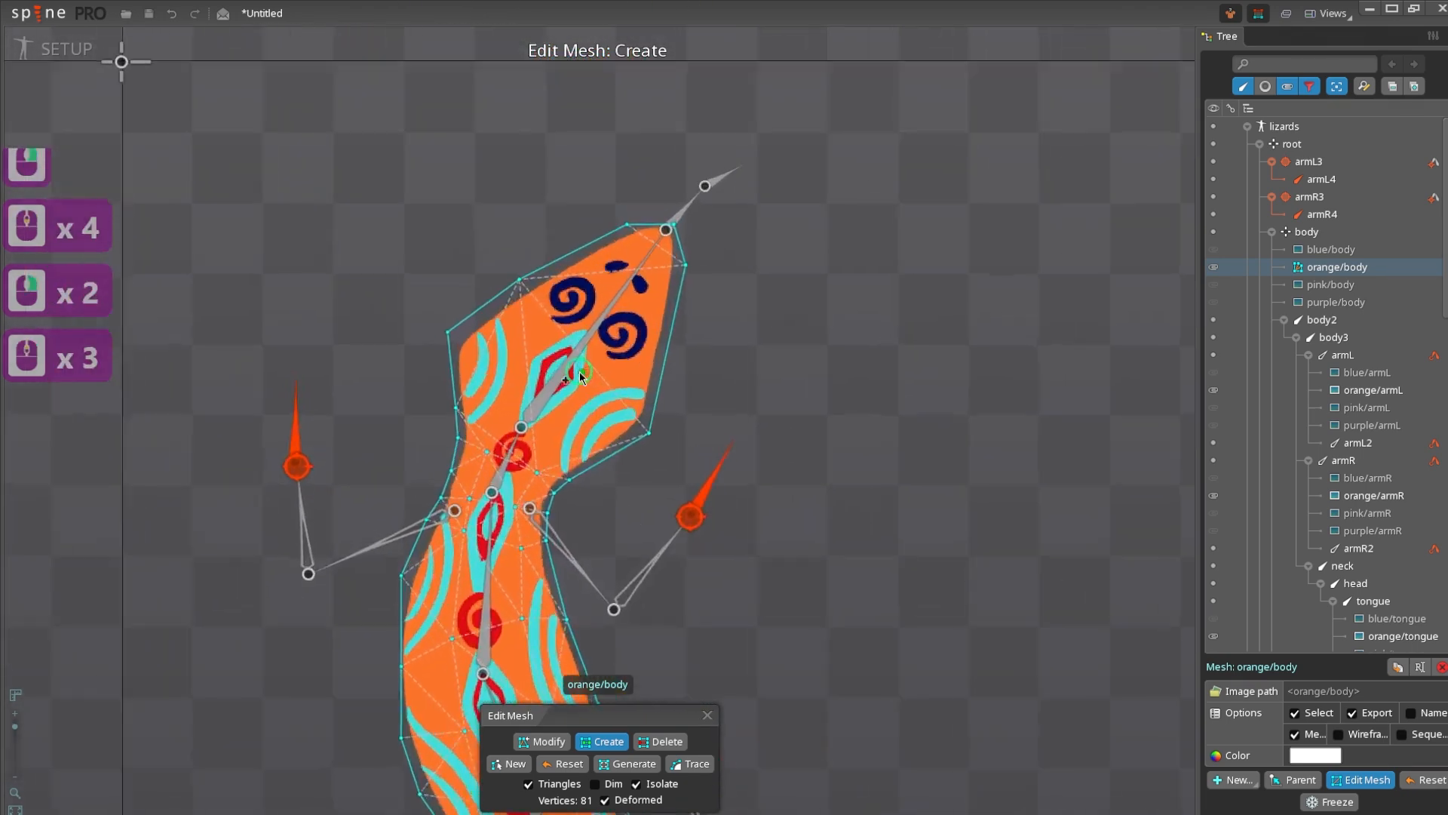
{"action": "scroll", "coordinate": [546, 397], "scroll_direction": "down", "scroll_amount": 3}
- Finish editing the mesh, reselect the orange body and open the Weights view
{"action": "key", "text": "Escape"}
{"action": "right_click", "coordinate": [797, 333]}
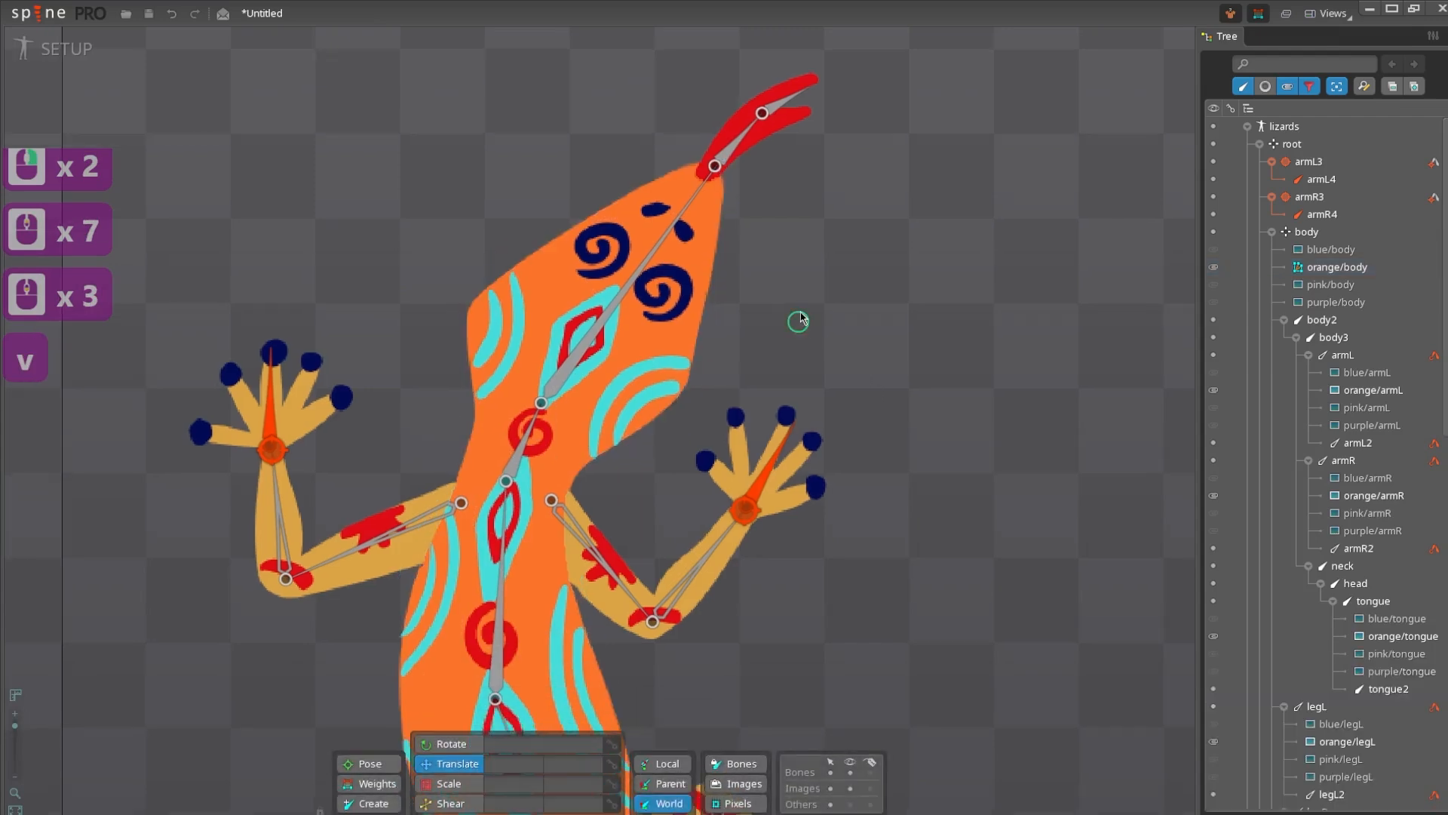
{"action": "left_click", "coordinate": [641, 271]}
{"action": "left_click", "coordinate": [1331, 13]}
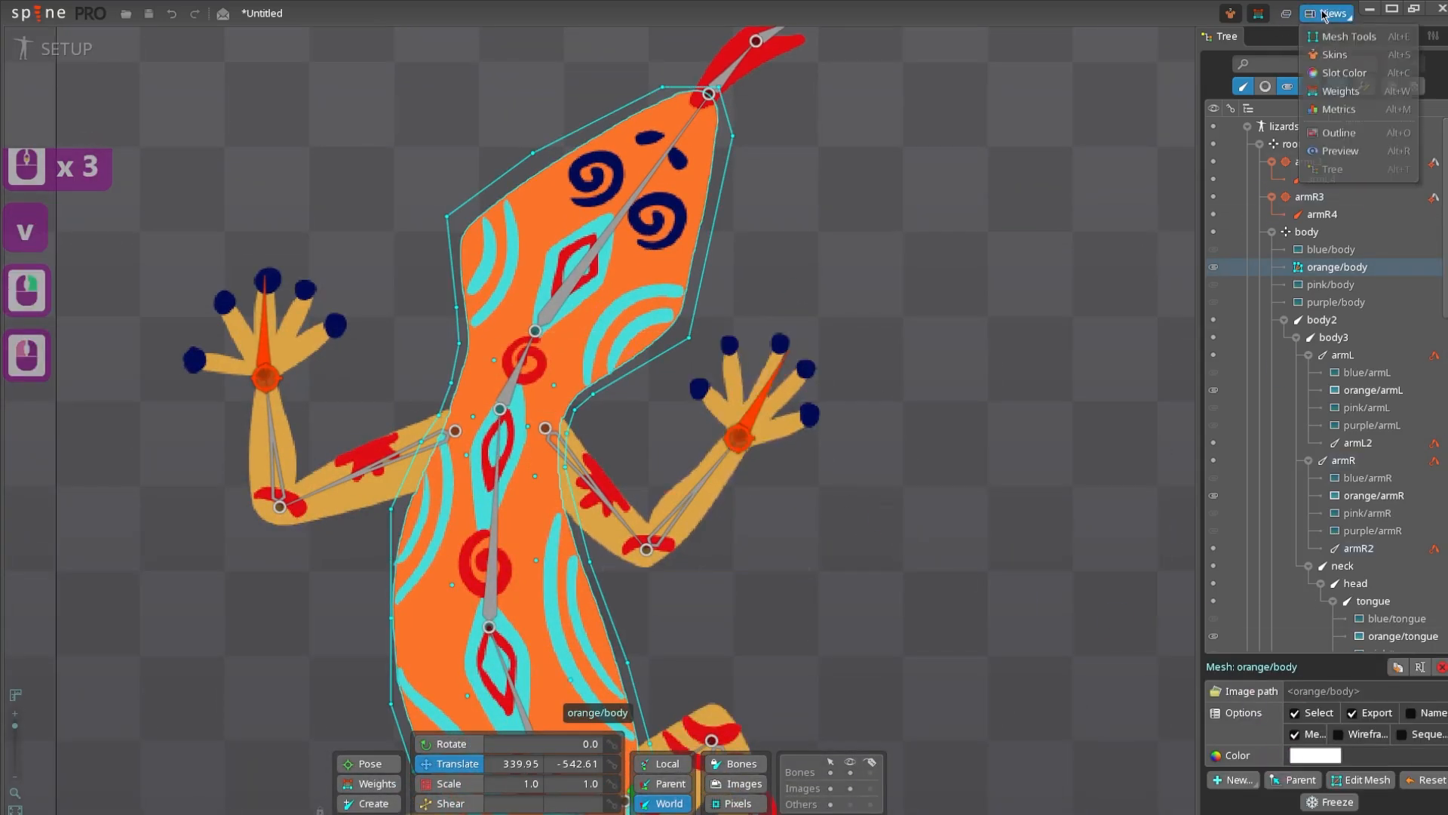
{"action": "left_click", "coordinate": [1358, 106]}
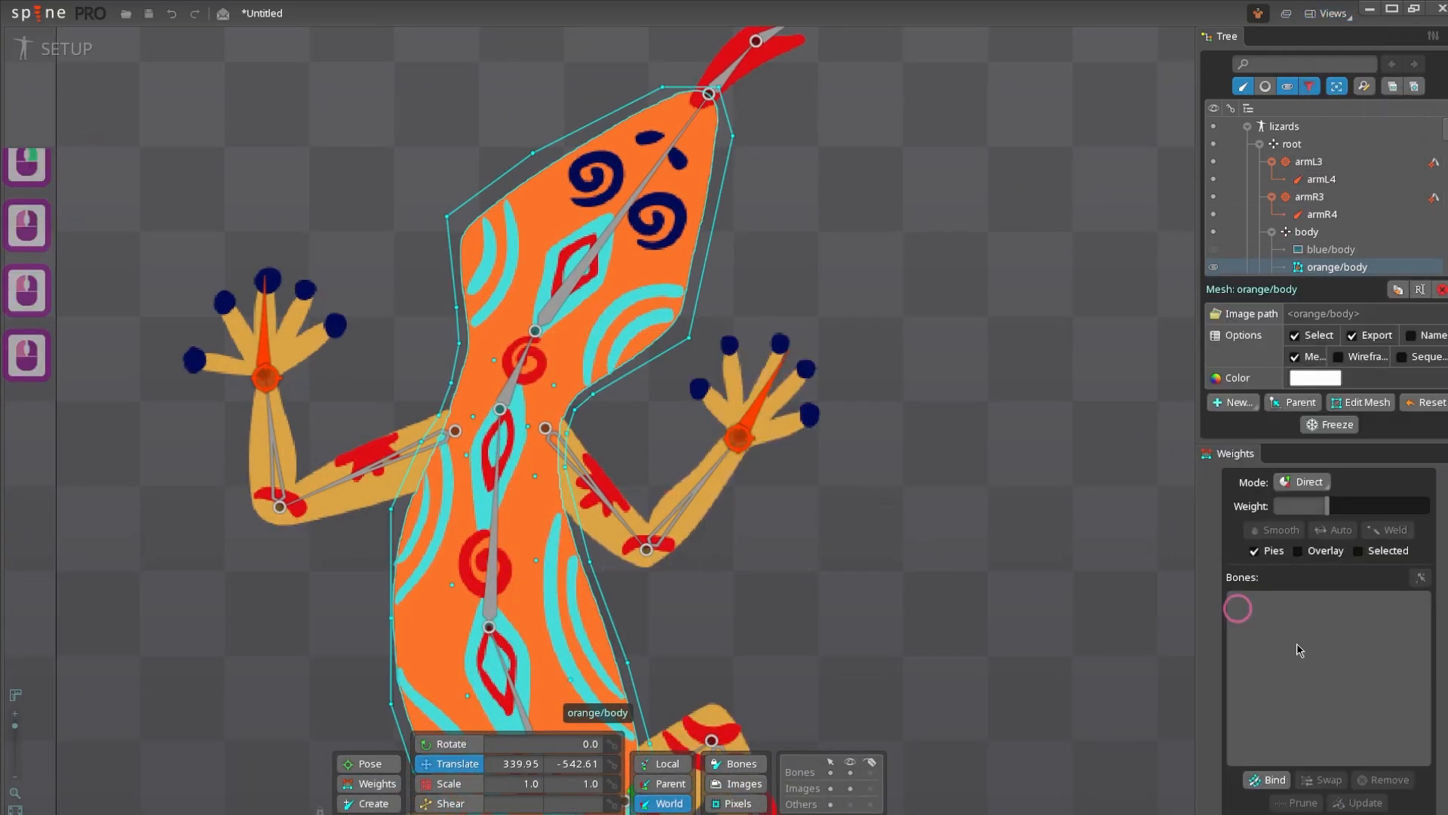
- Bind the head, neck, body3, body2 and tail6 bones to the orange body mesh
{"action": "left_click", "coordinate": [1276, 781]}
{"action": "scroll", "coordinate": [648, 373], "scroll_direction": "down", "scroll_amount": 6}
{"action": "right_click", "coordinate": [610, 379]}
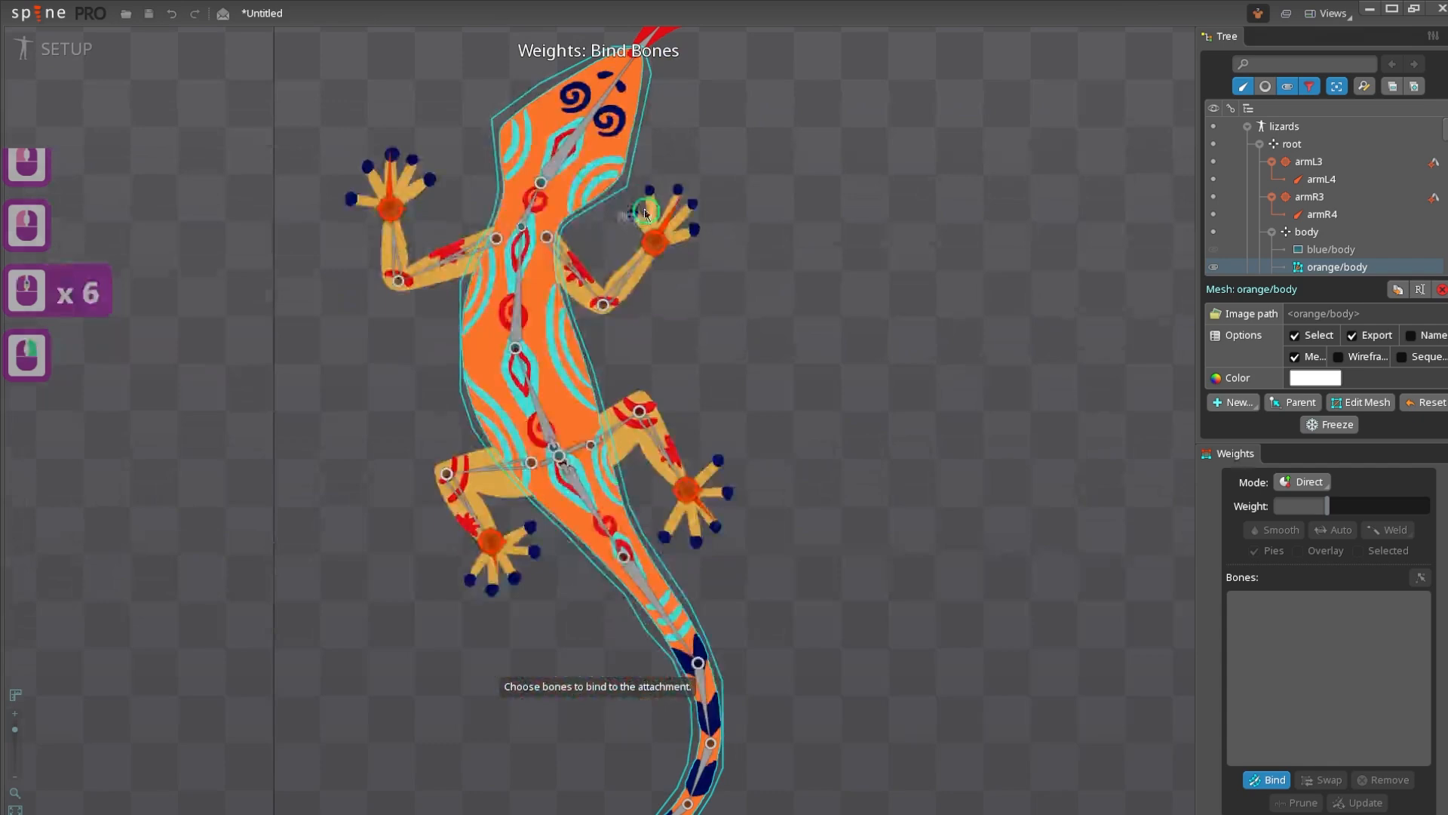
{"action": "left_click", "coordinate": [562, 167]}
{"action": "left_click", "coordinate": [518, 268]}
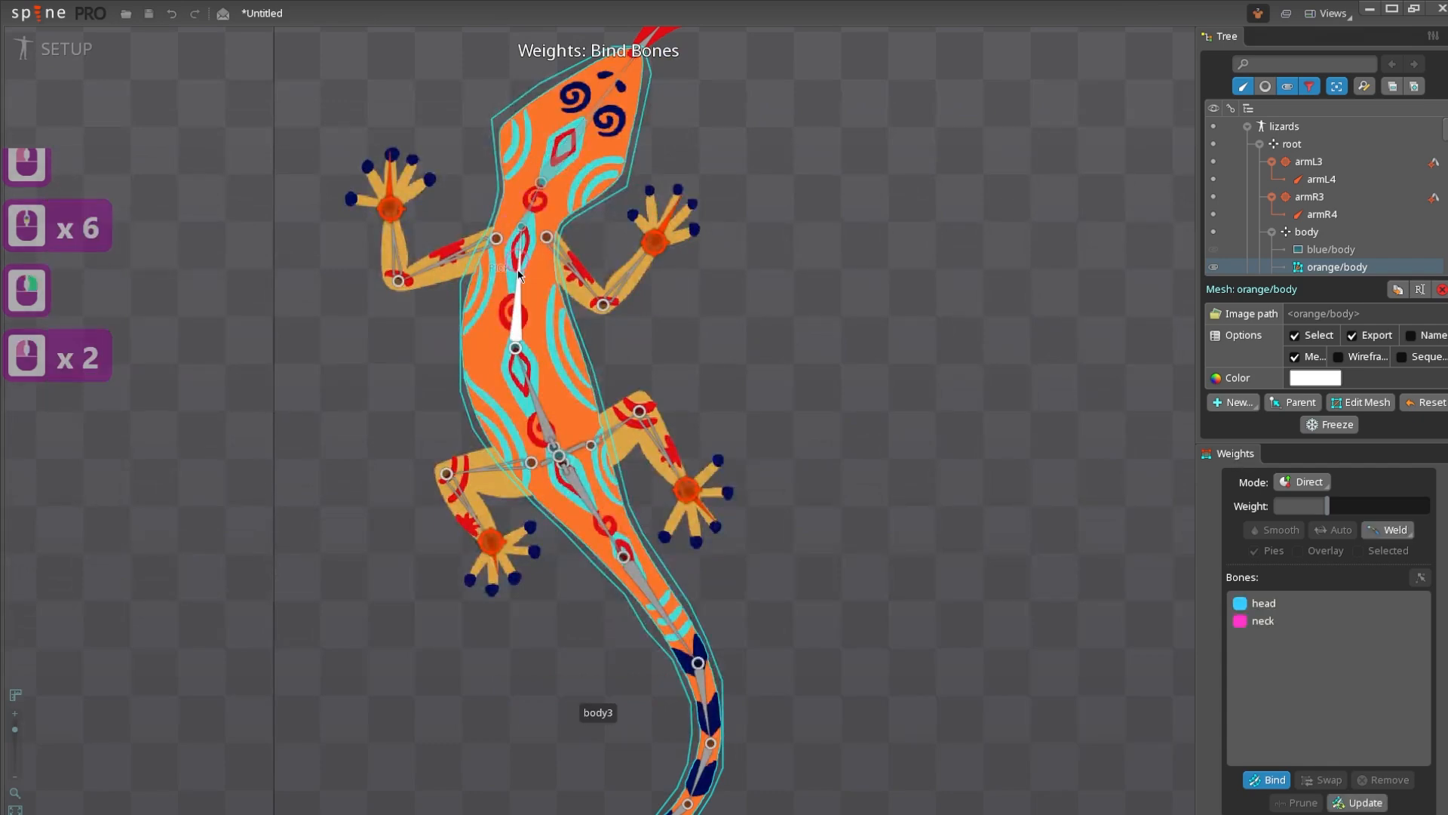
{"action": "left_click", "coordinate": [580, 492]}
- Bind the remaining tail bones, tail7 through tail11, to the orange body mesh and finish binding
{"action": "left_click_drag", "start_coordinate": [662, 598], "coordinate": [576, 385]}
{"action": "left_click", "coordinate": [577, 388]}
{"action": "left_click", "coordinate": [617, 482]}
{"action": "left_click", "coordinate": [619, 566]}
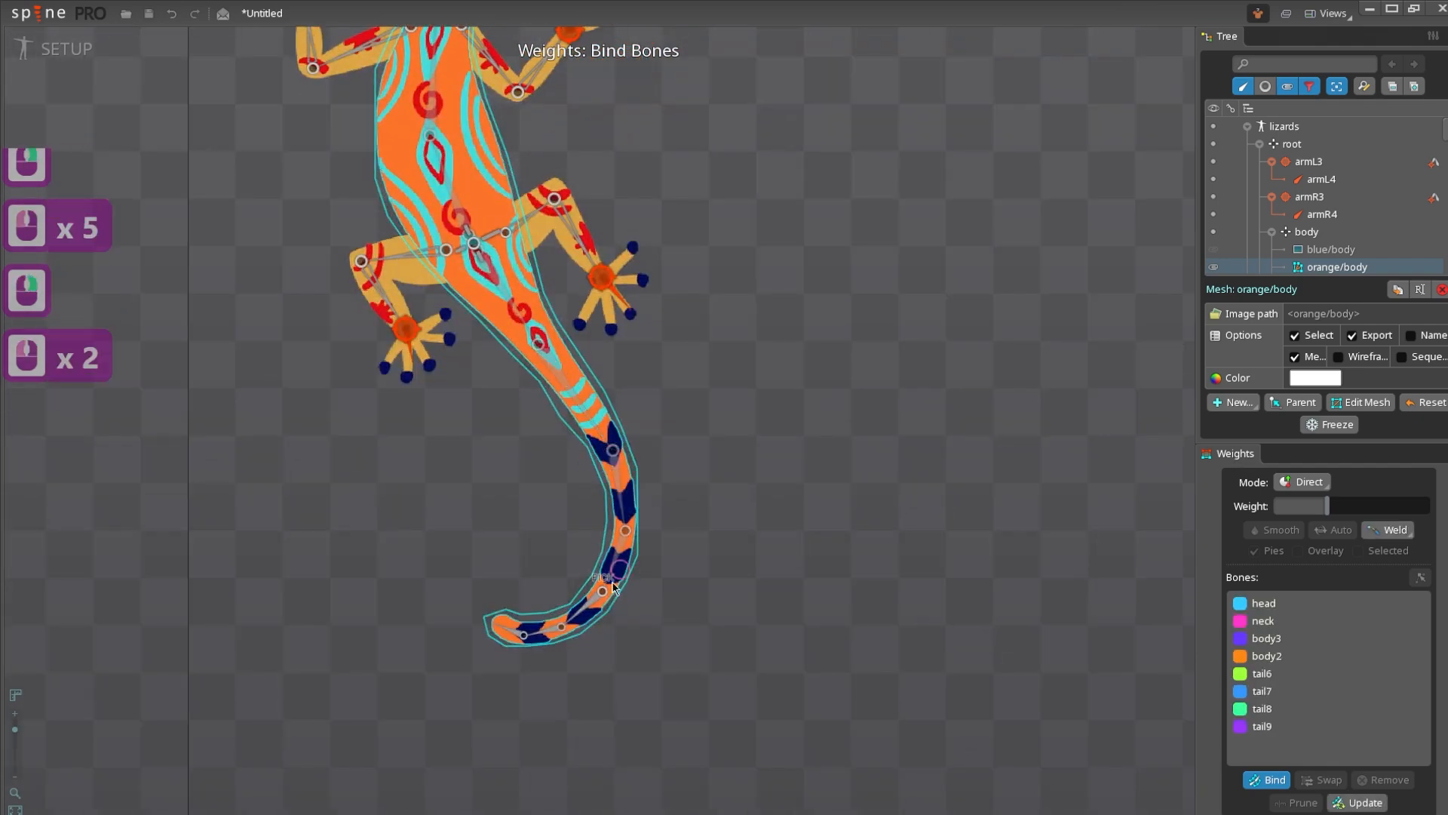
{"action": "left_click", "coordinate": [554, 632]}
{"action": "left_click", "coordinate": [512, 631]}
{"action": "key", "text": "v"}
- Select the orange/armL attachment, turn it into a mesh and start a new hull
{"action": "left_click_drag", "start_coordinate": [422, 355], "coordinate": [384, 418]}
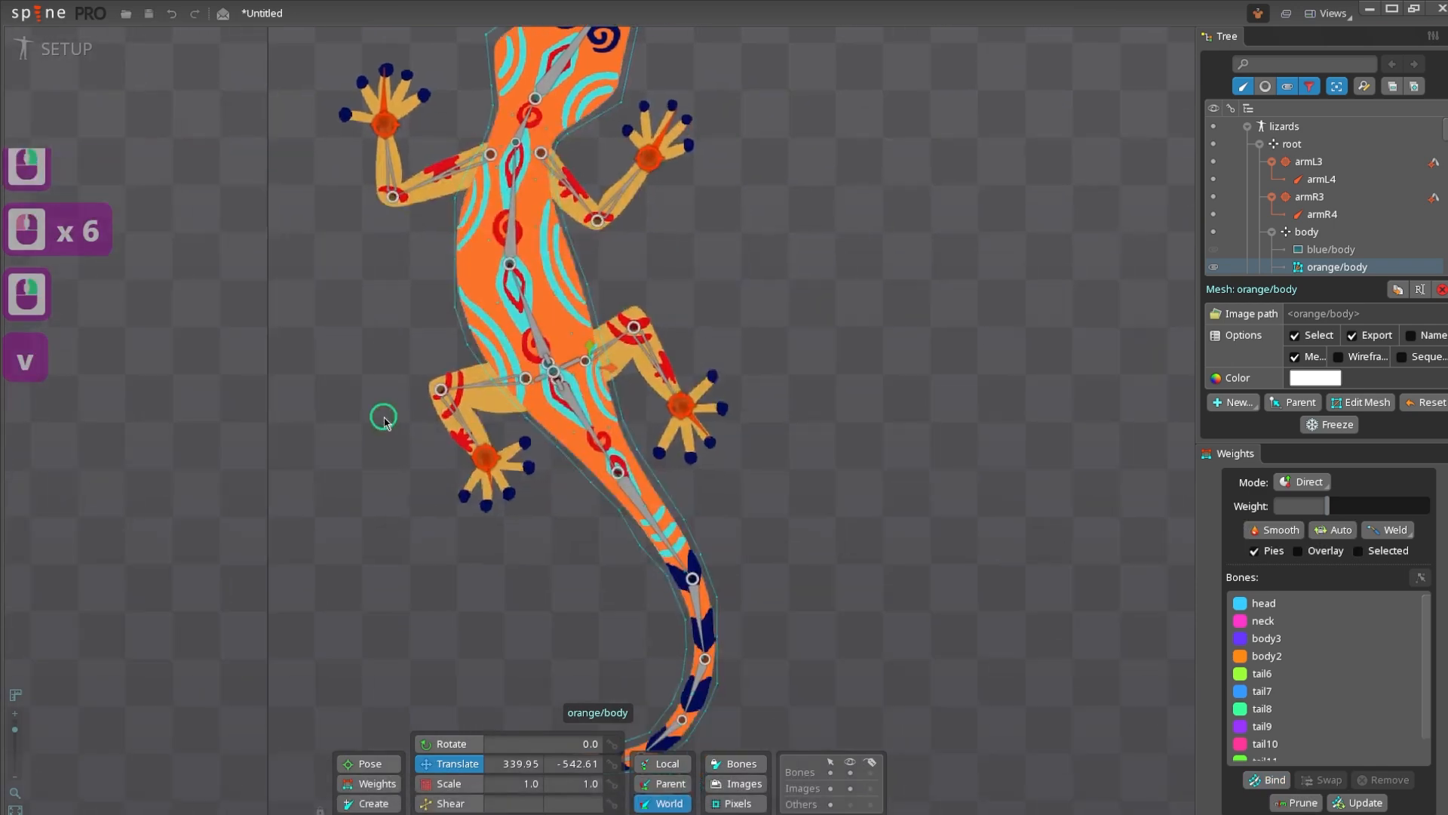
{"action": "scroll", "coordinate": [382, 340], "scroll_direction": "down", "scroll_amount": 3}
{"action": "key", "text": "v"}
{"action": "left_click_drag", "start_coordinate": [587, 263], "coordinate": [526, 321]}
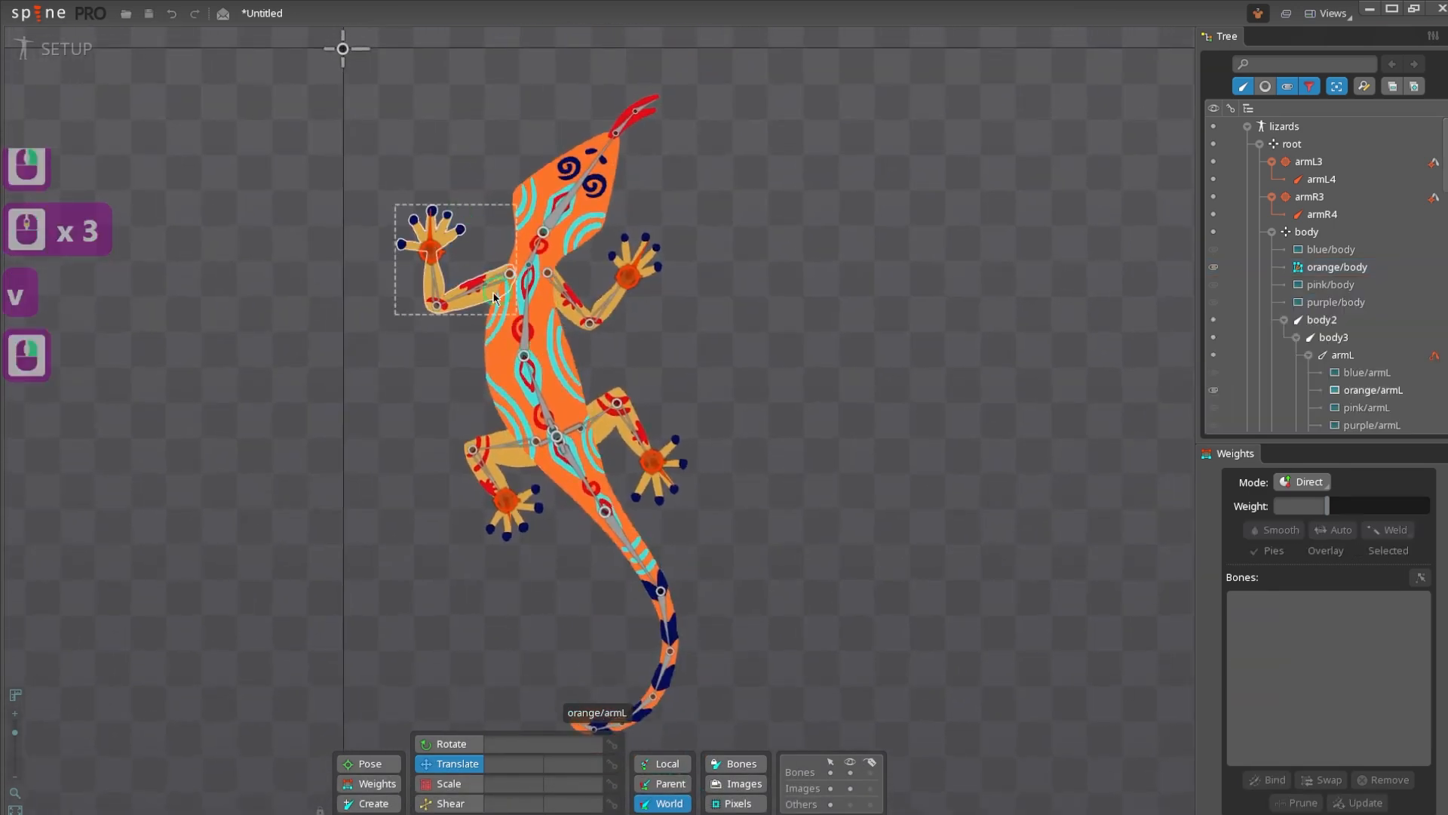
{"action": "left_click", "coordinate": [492, 295]}
{"action": "scroll", "coordinate": [421, 174], "scroll_direction": "up", "scroll_amount": 4}
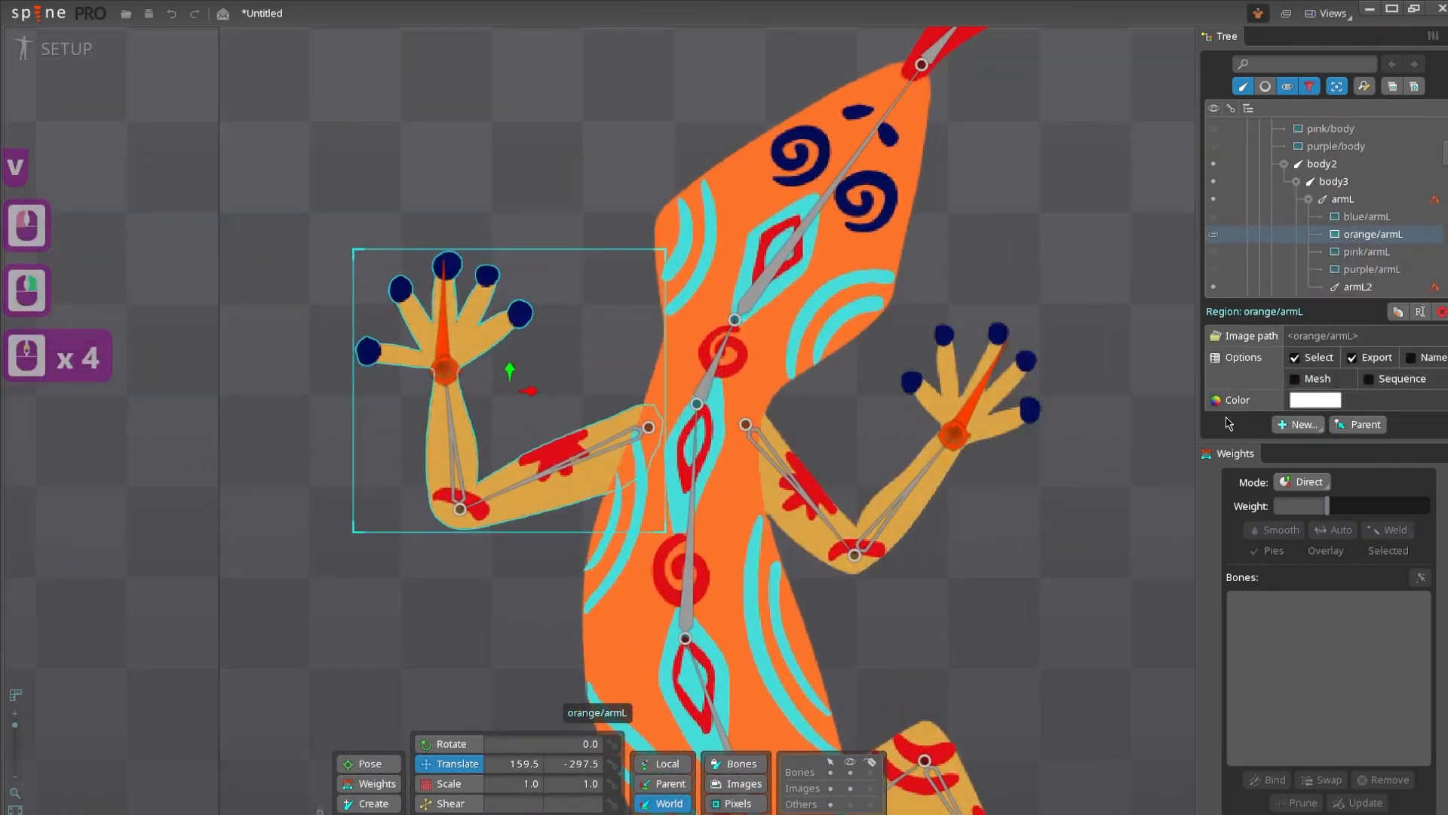
{"action": "left_click", "coordinate": [1361, 402]}
{"action": "left_click", "coordinate": [509, 763]}
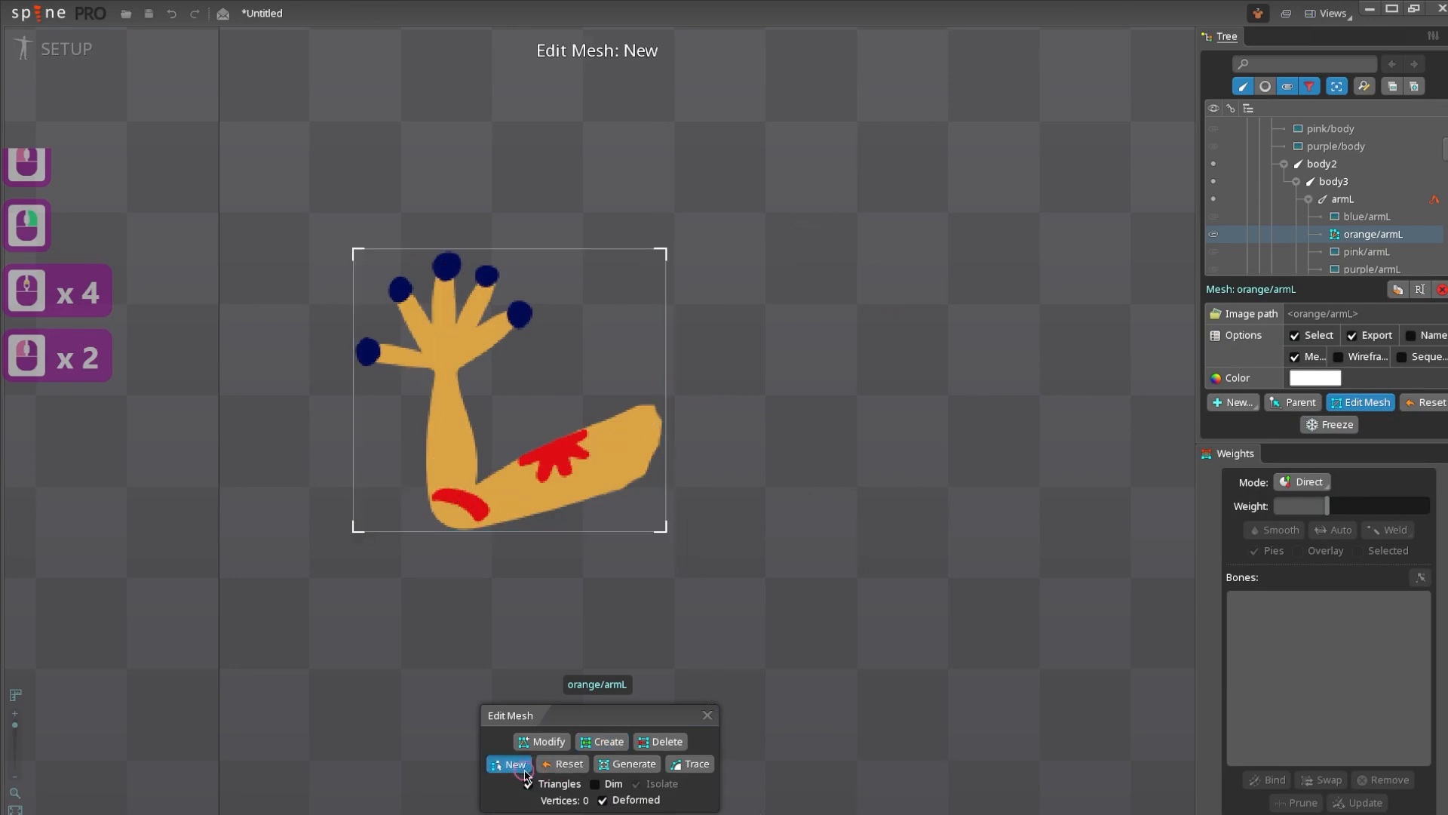
- Trace the arm hull from the inner elbow up the forearm and around all the fingers to the far side of the wrist
{"action": "scroll", "coordinate": [457, 467], "scroll_direction": "up", "scroll_amount": 4}
{"action": "left_click", "coordinate": [408, 501]}
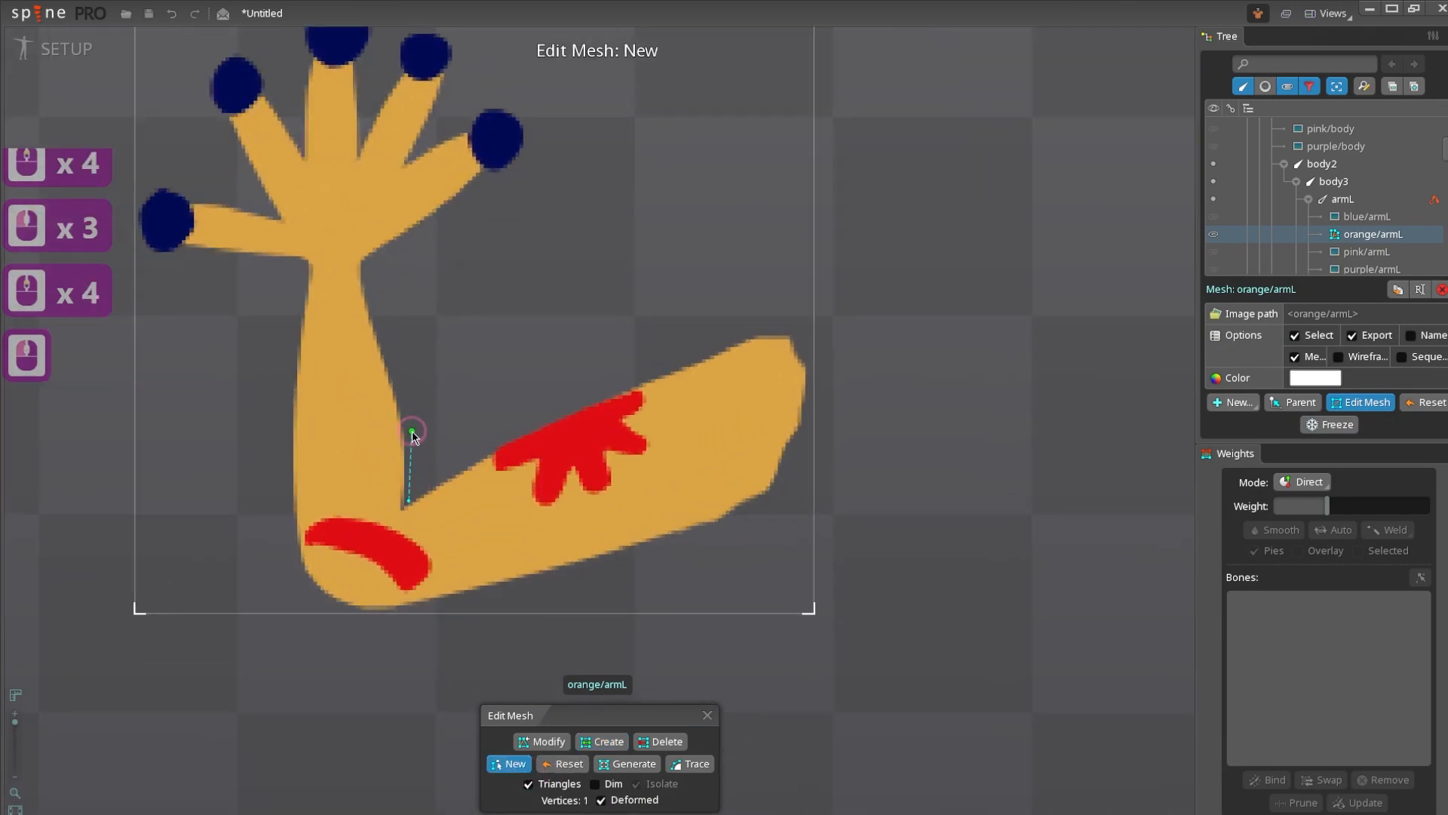
{"action": "left_click", "coordinate": [371, 289]}
{"action": "left_click_drag", "start_coordinate": [531, 147], "coordinate": [524, 307]}
{"action": "left_click", "coordinate": [553, 304]}
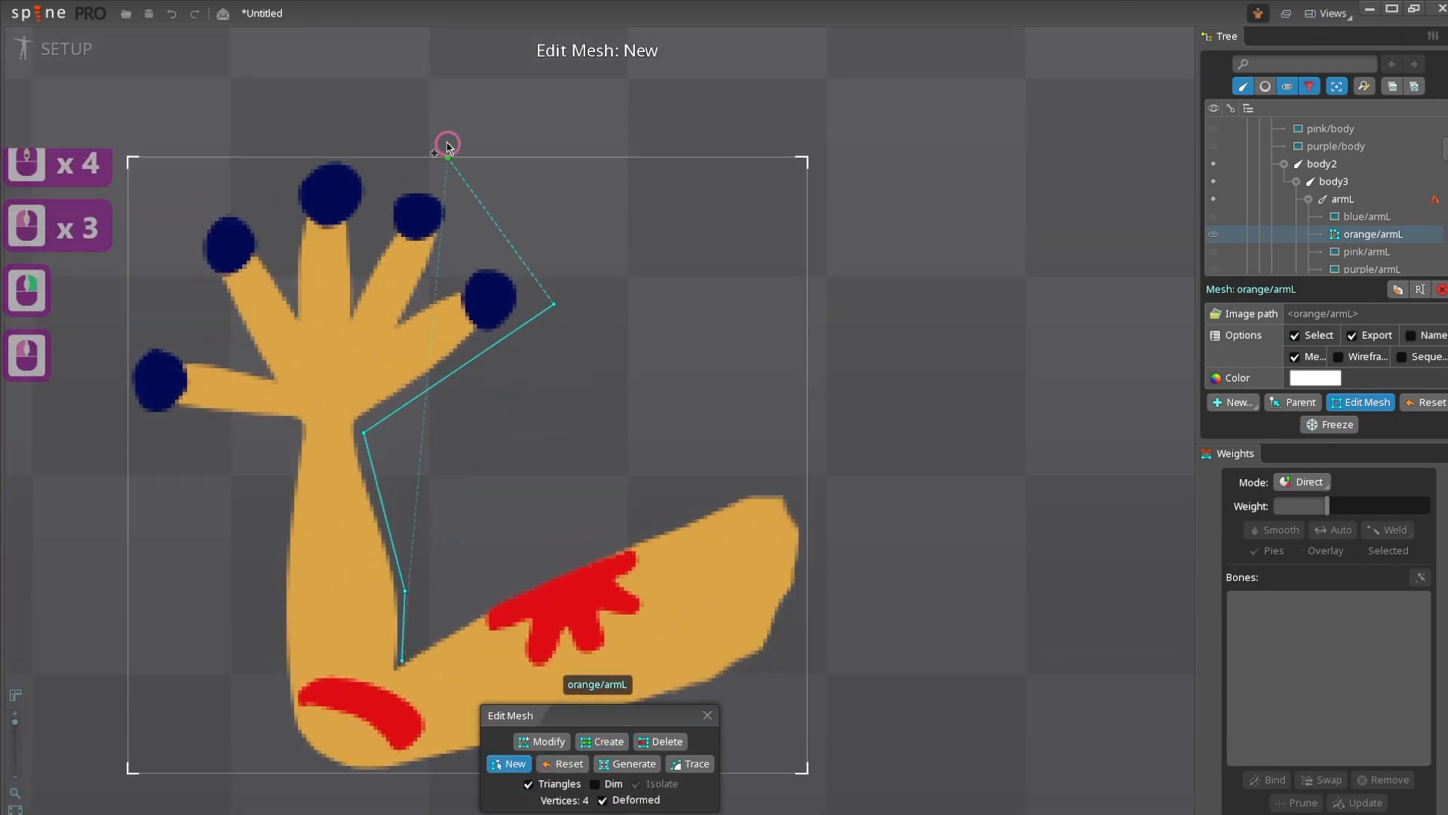
{"action": "left_click", "coordinate": [448, 147]}
{"action": "left_click", "coordinate": [191, 225]}
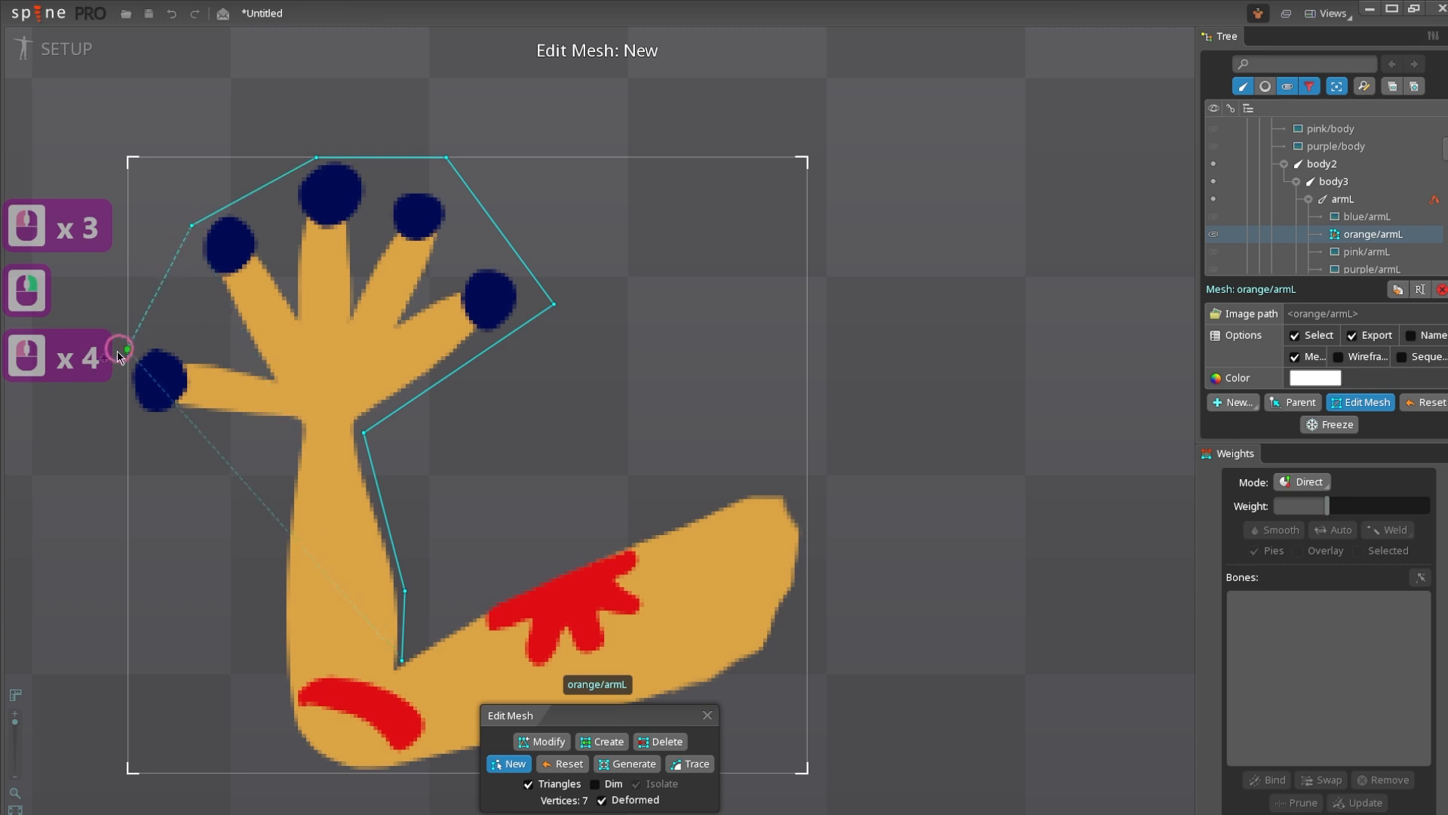
{"action": "left_click", "coordinate": [128, 351]}
{"action": "left_click", "coordinate": [293, 435]}
- Continue the arm hull down the outer forearm and around the elbow to the underside of the upper arm
{"action": "left_click_drag", "start_coordinate": [293, 435], "coordinate": [301, 293]}
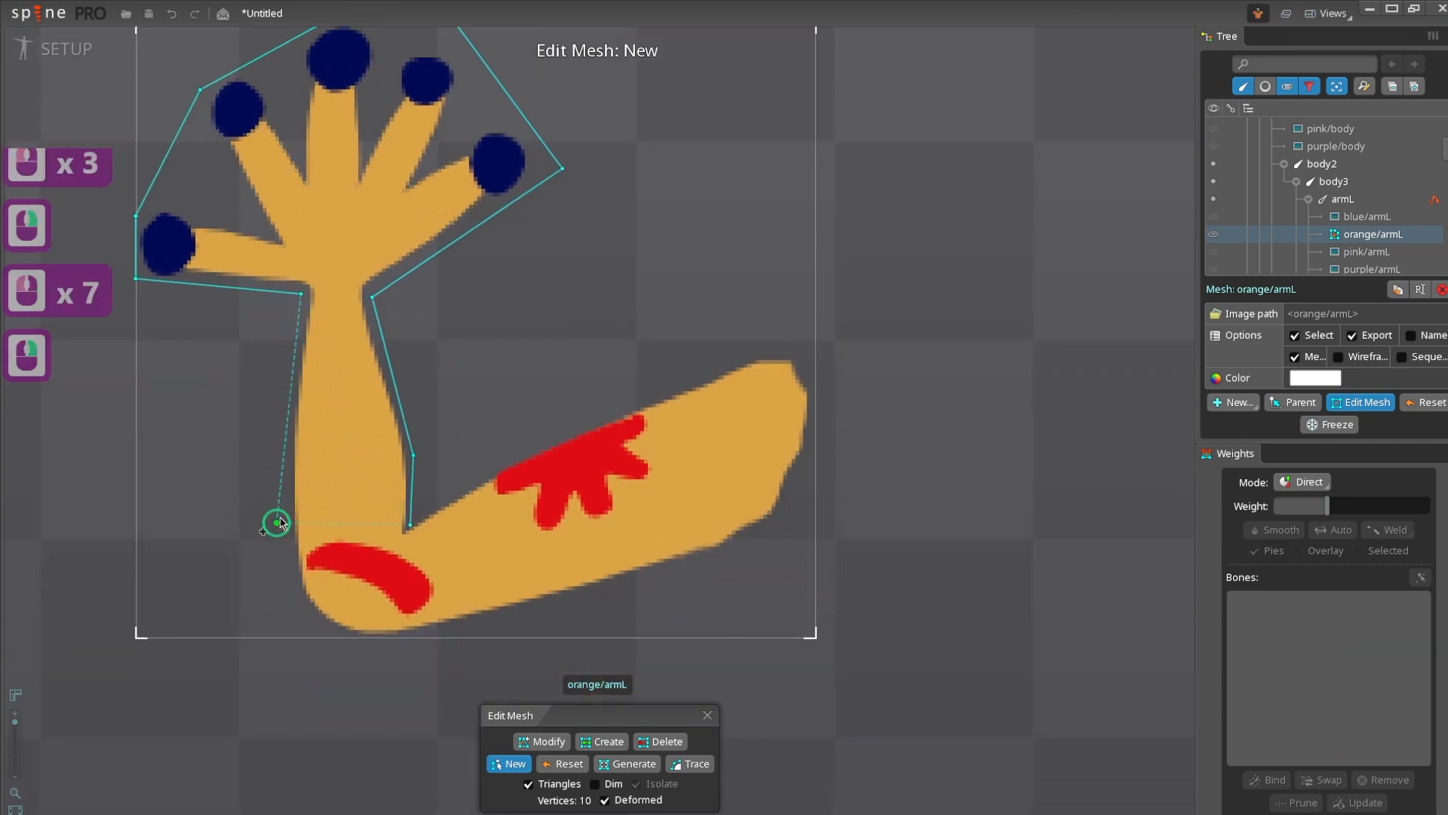
{"action": "left_click", "coordinate": [285, 456]}
{"action": "left_click", "coordinate": [289, 584]}
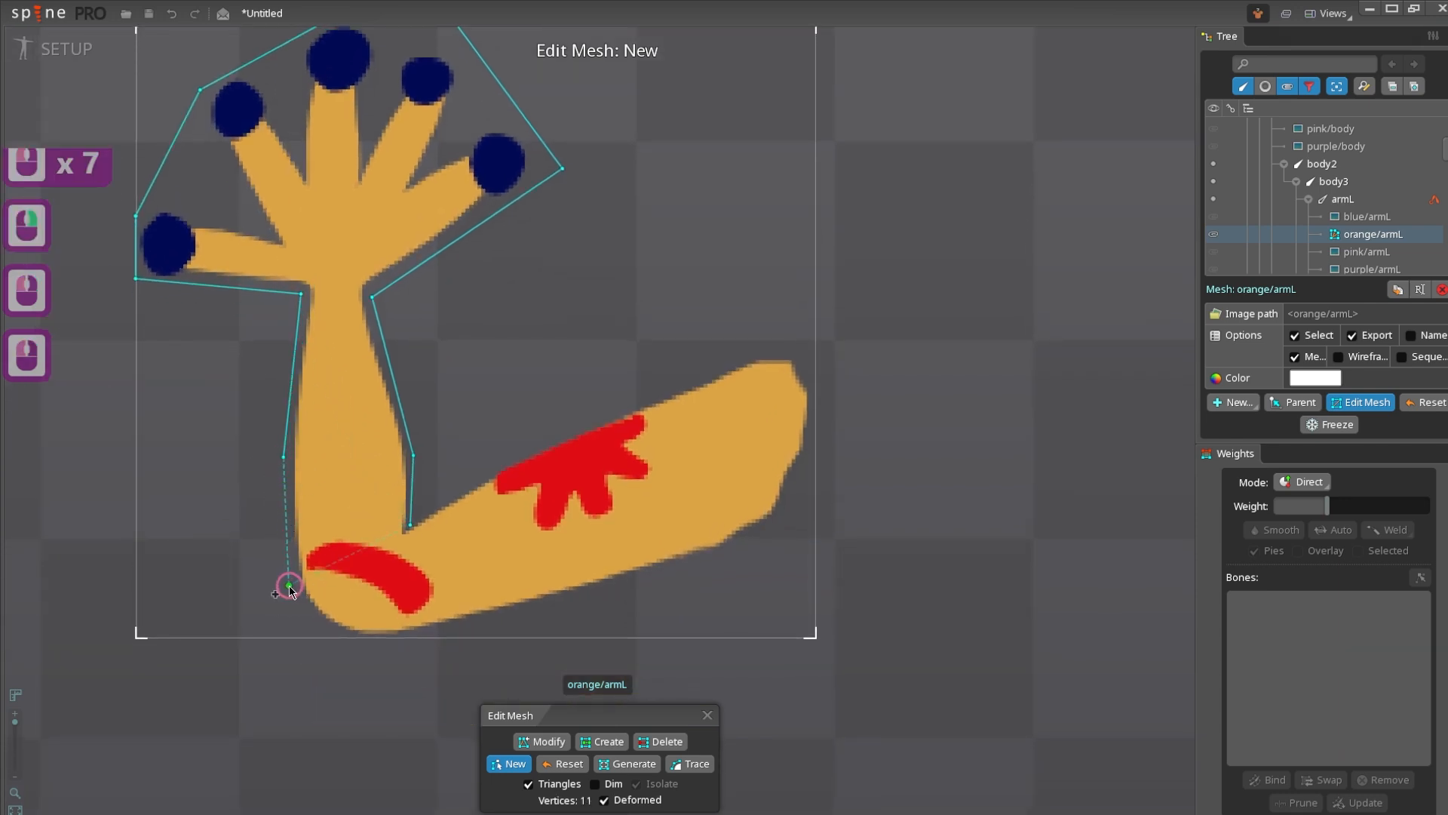
{"action": "left_click_drag", "start_coordinate": [316, 677], "coordinate": [294, 512]}
{"action": "left_click", "coordinate": [430, 500]}
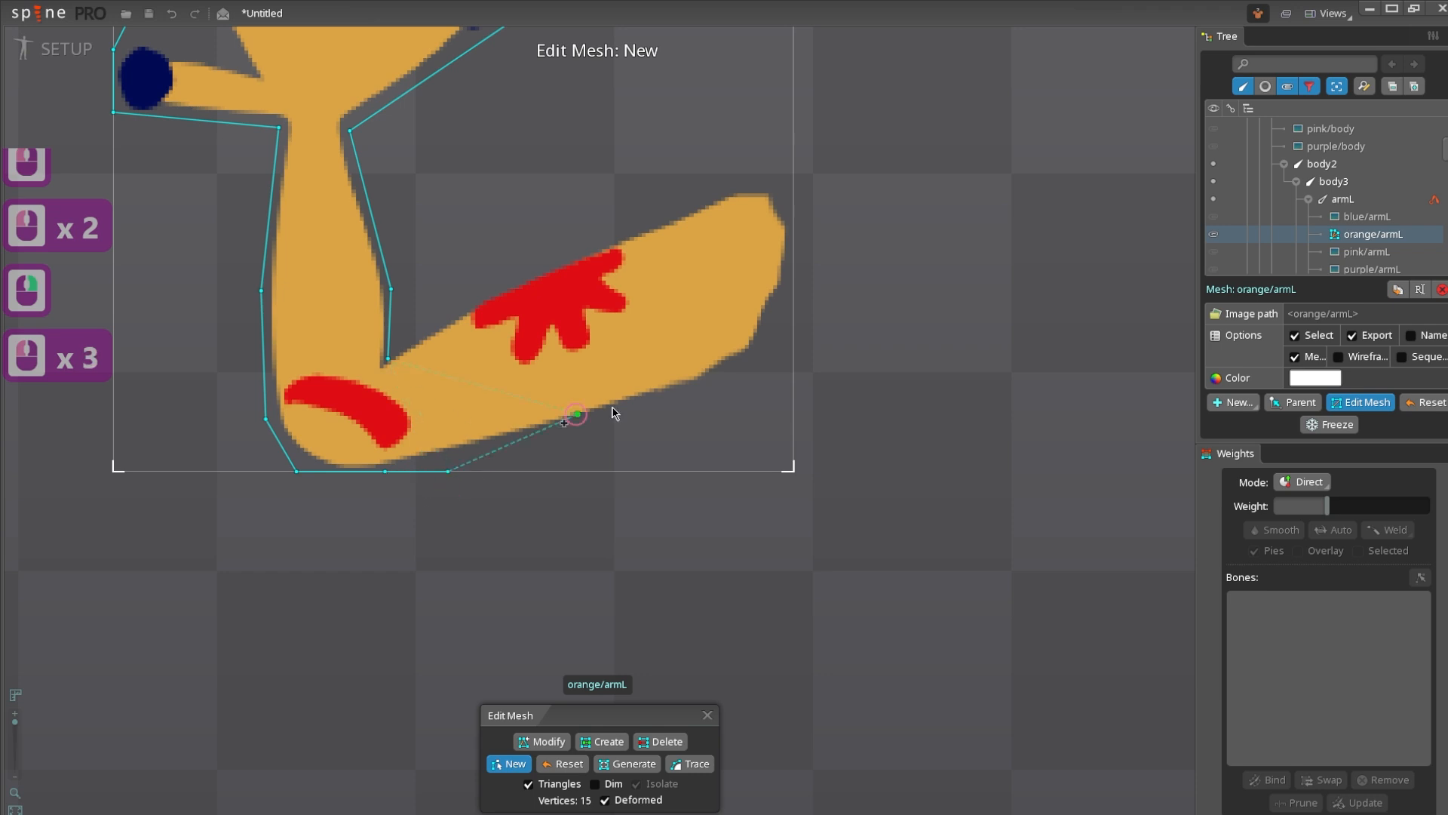
- Trace the hull around the shoulder end and back along the upper arm, closing it at the inner elbow
{"action": "left_click", "coordinate": [791, 314]}
{"action": "left_click", "coordinate": [779, 166]}
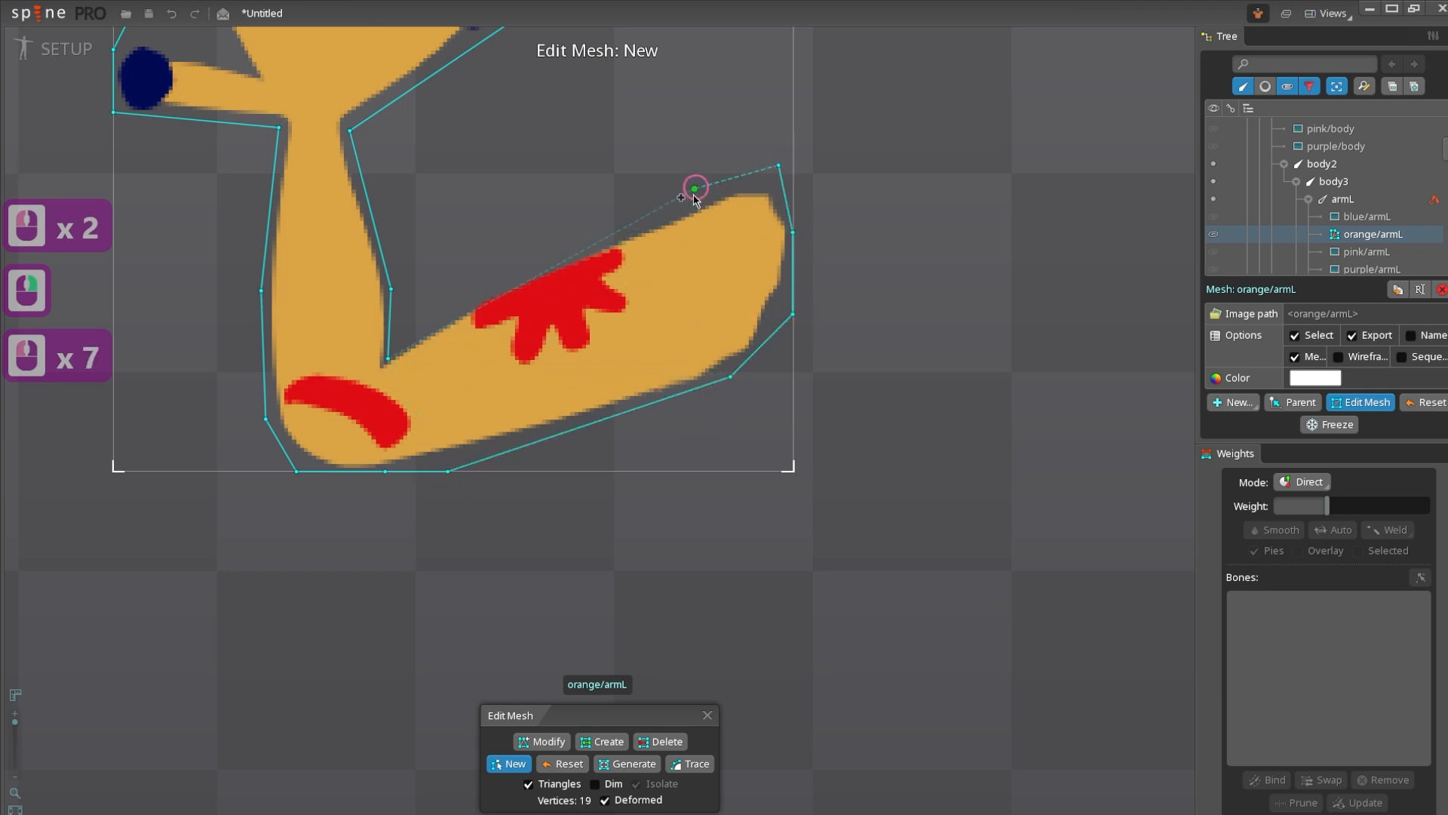
{"action": "left_click", "coordinate": [541, 266]}
{"action": "left_click", "coordinate": [431, 323]}
{"action": "left_click", "coordinate": [388, 360]}
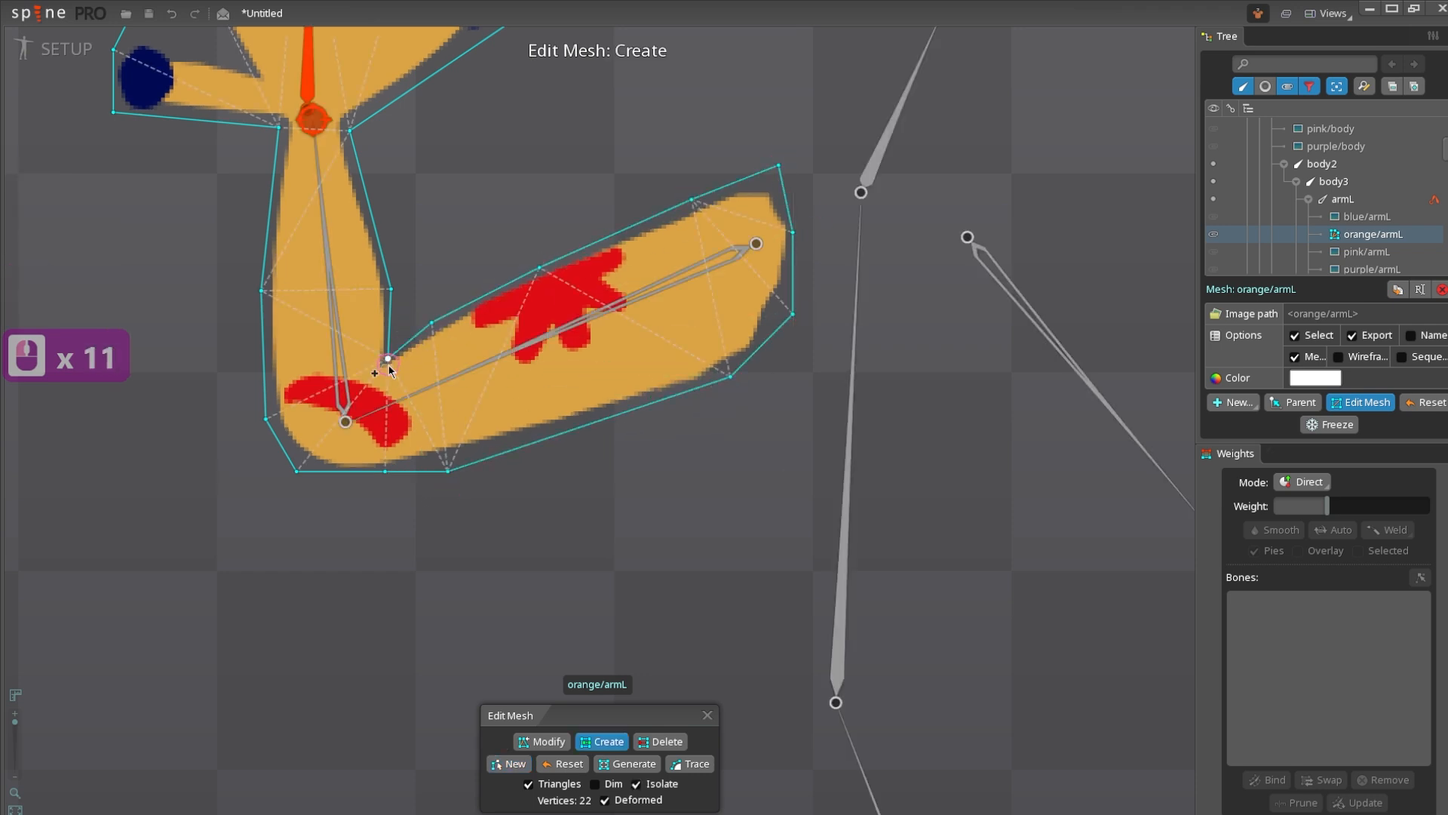
- Create mesh vertices around the elbow joint and a row of interior vertices across the upper arm beside it
{"action": "scroll", "coordinate": [416, 349], "scroll_direction": "up", "scroll_amount": 2}
{"action": "left_click", "coordinate": [300, 476]}
{"action": "left_click", "coordinate": [376, 391]}
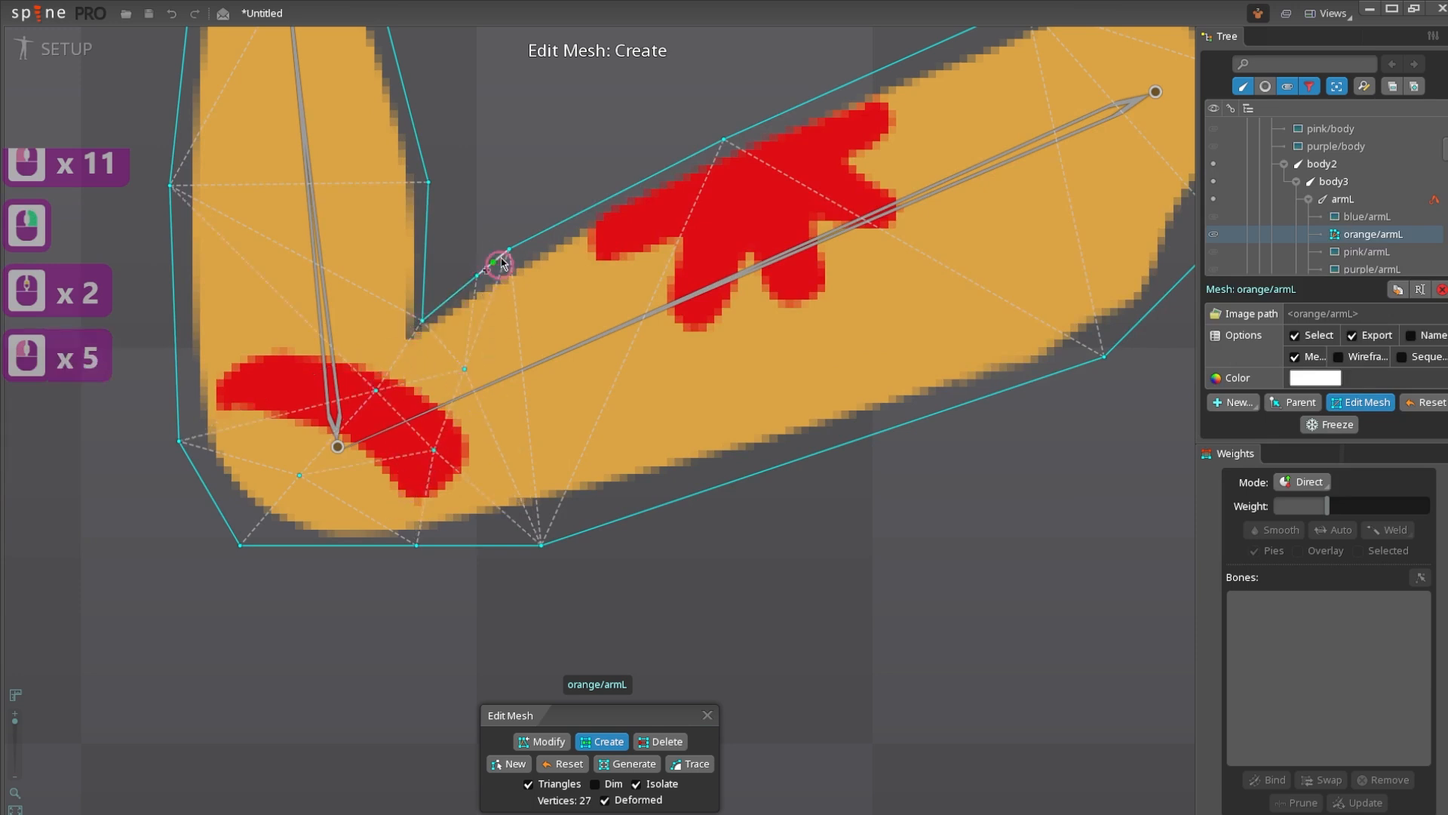
{"action": "left_click", "coordinate": [531, 307]}
{"action": "left_click", "coordinate": [531, 404]}
{"action": "left_click", "coordinate": [530, 472]}
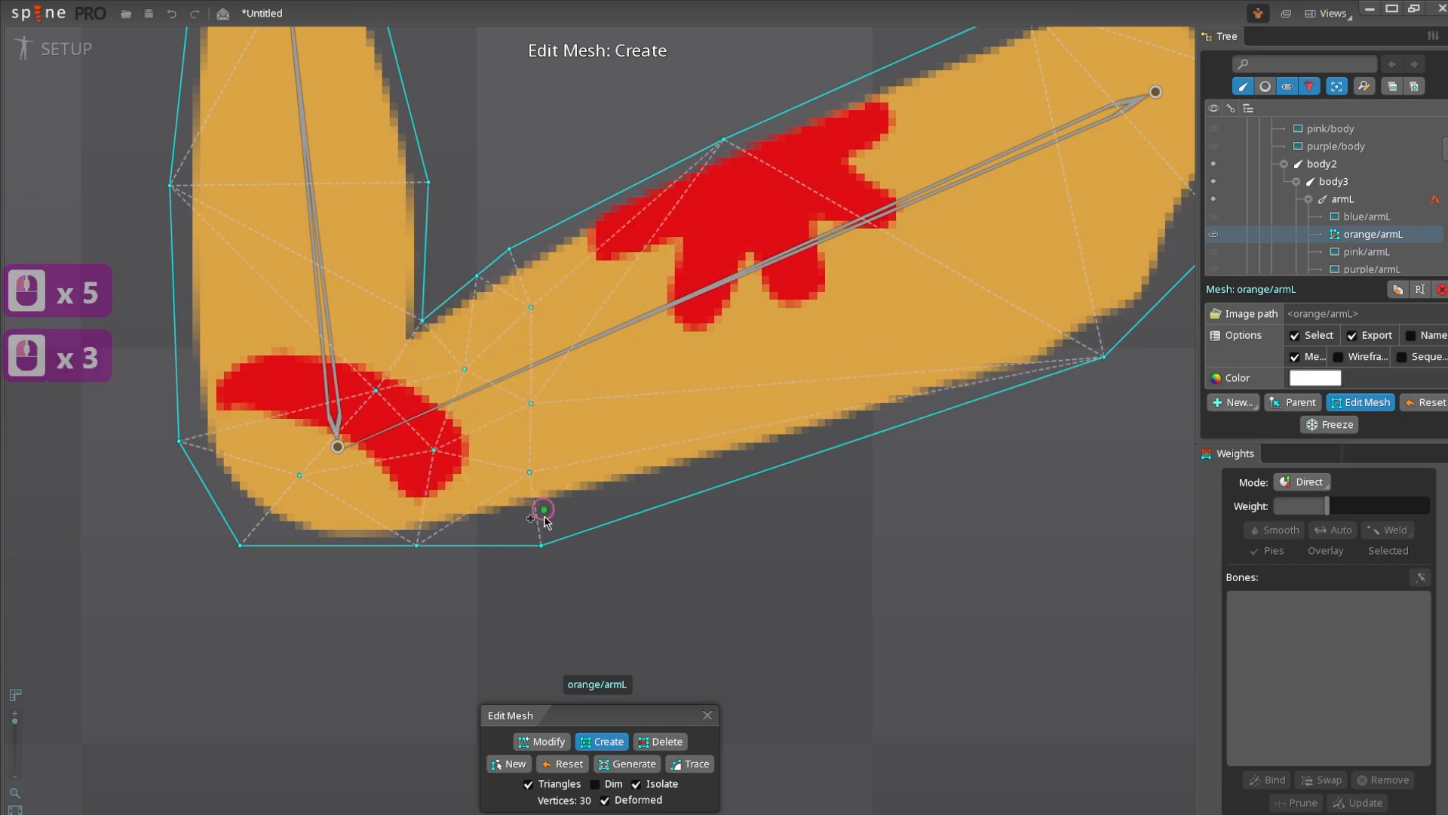
- Move the hull vertex under the upper arm near the elbow closer to the arm's edge
{"action": "right_click", "coordinate": [530, 541]}
{"action": "right_click", "coordinate": [533, 541]}
{"action": "left_click_drag", "start_coordinate": [541, 544], "coordinate": [538, 524]}
{"action": "right_click", "coordinate": [537, 520]}
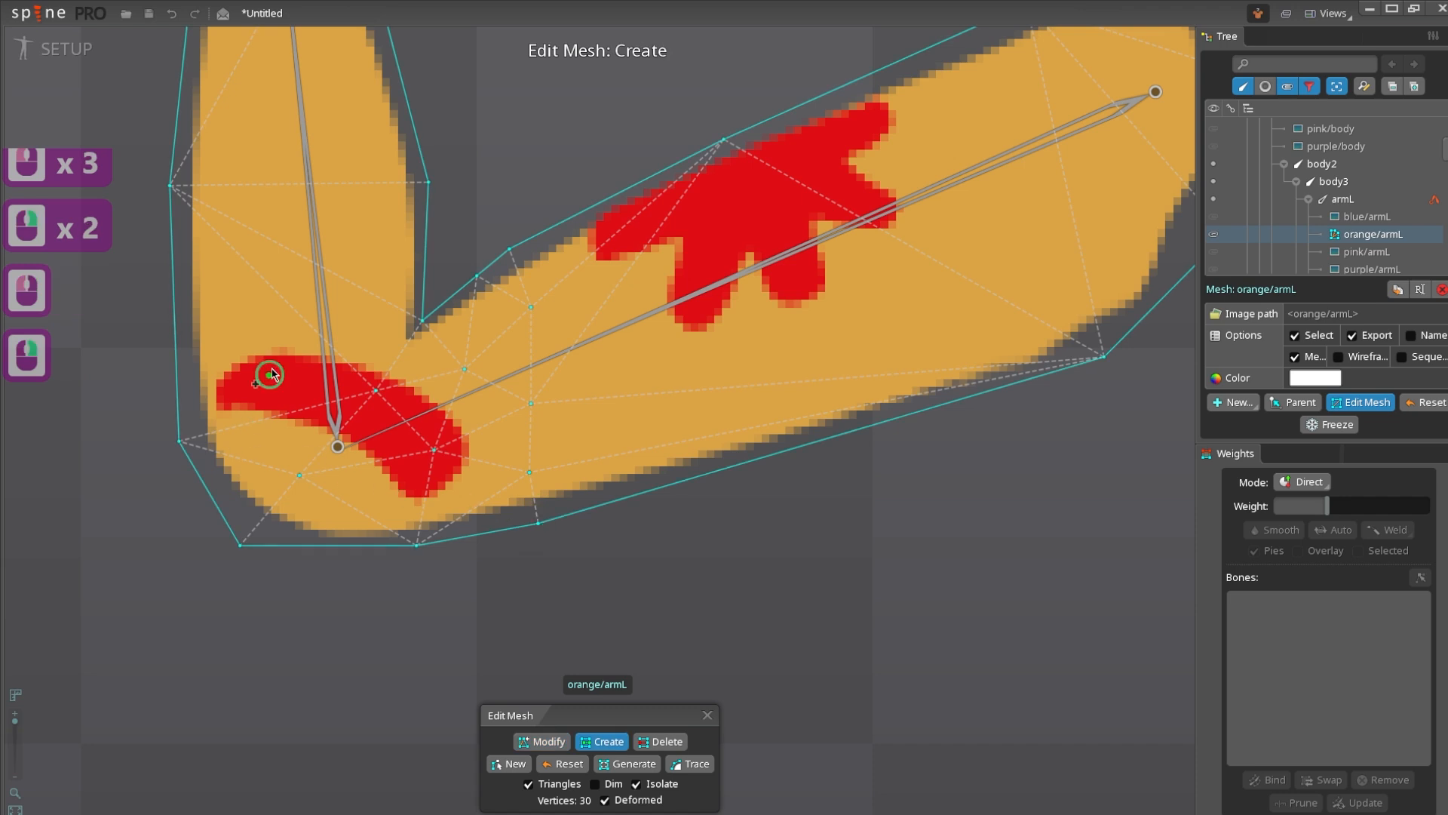
- Add hull vertices on both sides of the forearm just above the elbow and interior vertices between them
{"action": "left_click_drag", "start_coordinate": [219, 349], "coordinate": [309, 445]}
{"action": "left_click", "coordinate": [267, 451]}
{"action": "left_click", "coordinate": [328, 432]}
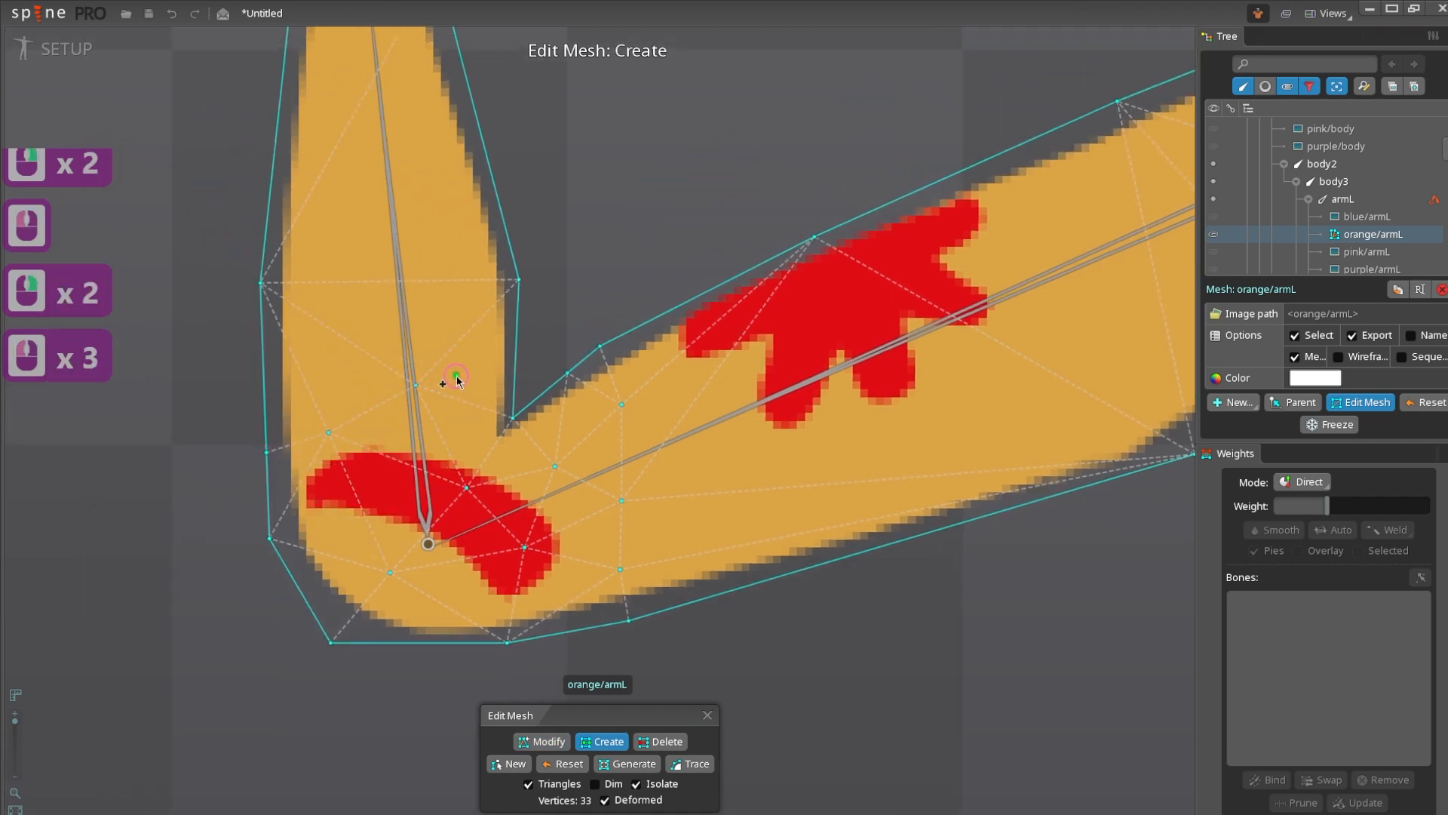
{"action": "left_click_drag", "start_coordinate": [457, 377], "coordinate": [485, 360]}
{"action": "left_click", "coordinate": [517, 349]}
{"action": "left_click", "coordinate": [434, 438]}
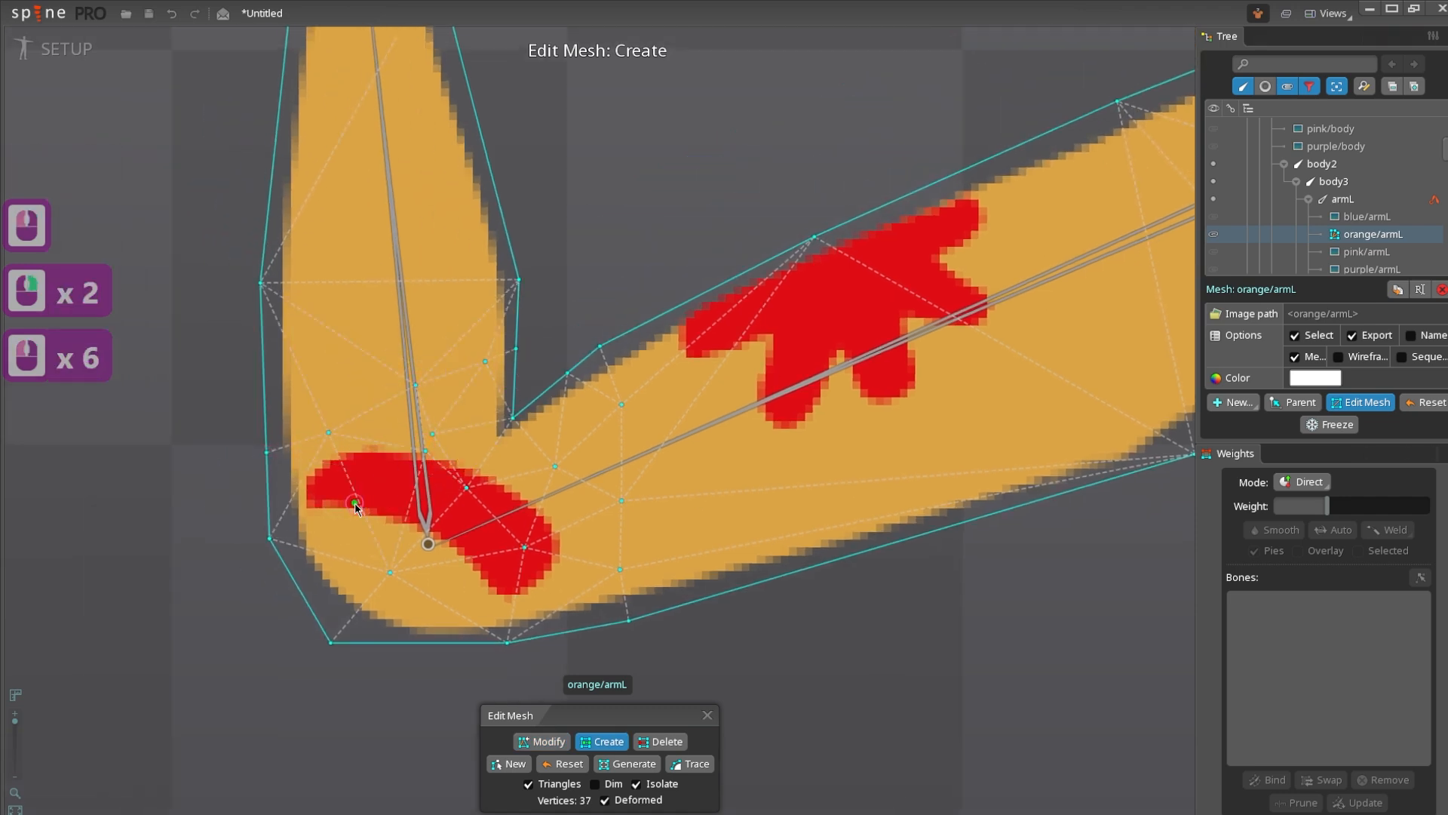
- Try extra vertices near the elbow, undo the last two changes and re-place the interior vertex beside the forearm bone
{"action": "left_click", "coordinate": [347, 494]}
{"action": "scroll", "coordinate": [354, 483], "scroll_direction": "down", "scroll_amount": 2}
{"action": "left_click", "coordinate": [427, 332]}
{"action": "key", "text": "ctrl+z"}
{"action": "key", "text": "ctrl+z"}
{"action": "left_click", "coordinate": [545, 419]}
{"action": "left_click", "coordinate": [480, 466]}
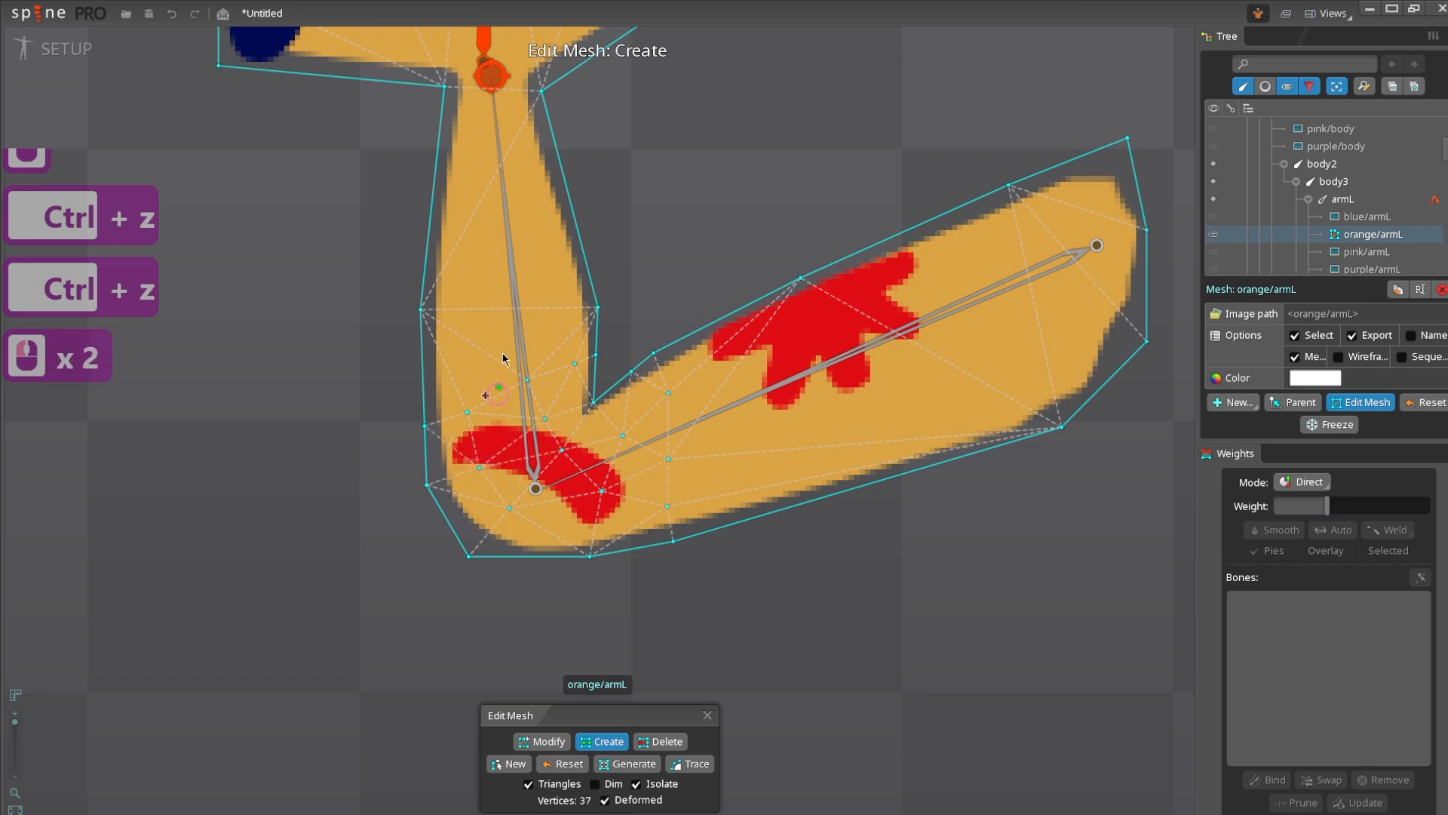
- Create two interior vertices across the left wrist and a second row just below it, with hull vertices on both sides
{"action": "left_click_drag", "start_coordinate": [490, 153], "coordinate": [495, 487]}
{"action": "scroll", "coordinate": [453, 419], "scroll_direction": "up", "scroll_amount": 3}
{"action": "scroll", "coordinate": [520, 385], "scroll_direction": "down", "scroll_amount": 2}
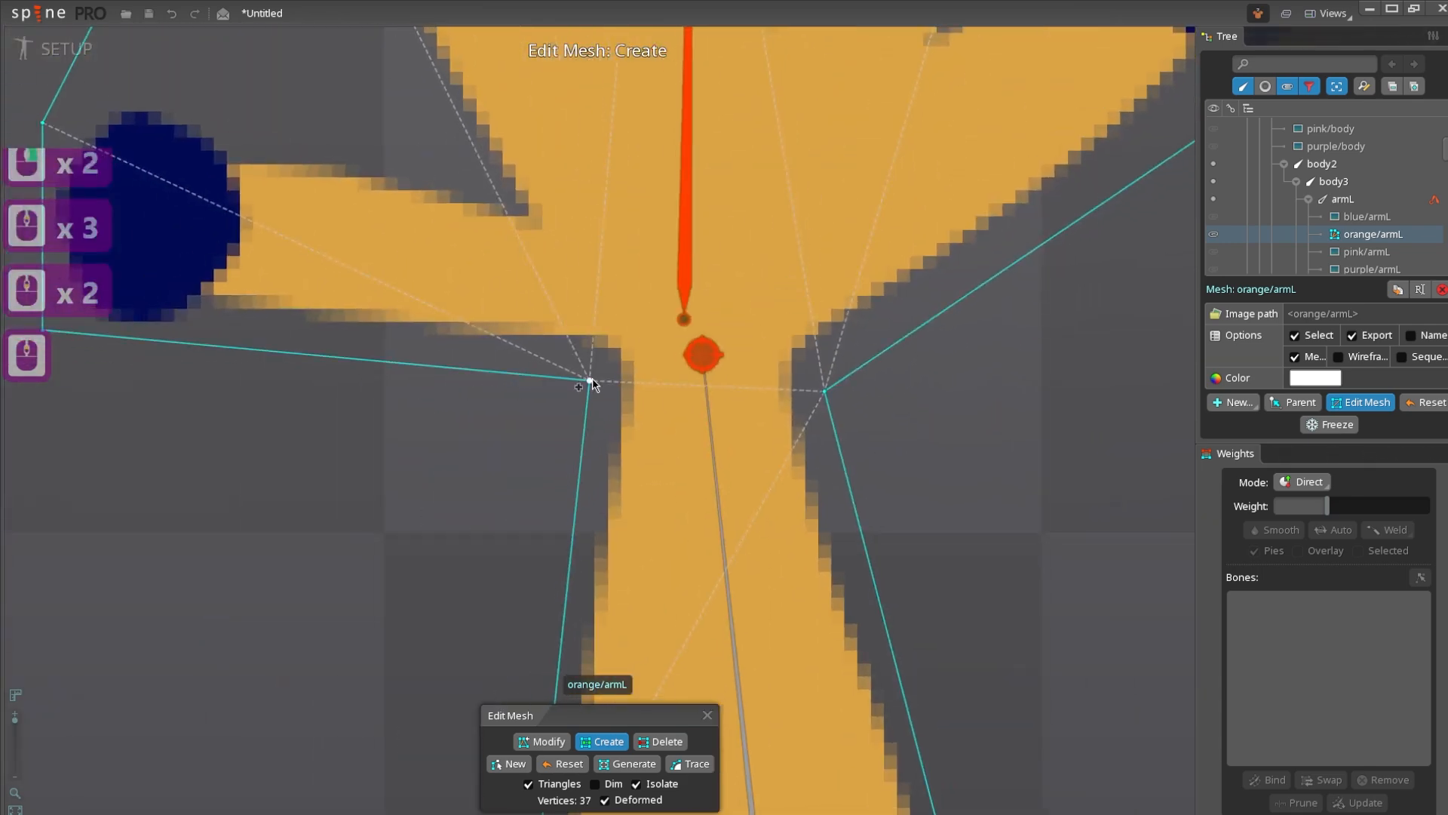
{"action": "left_click", "coordinate": [640, 385]}
{"action": "left_click", "coordinate": [733, 387]}
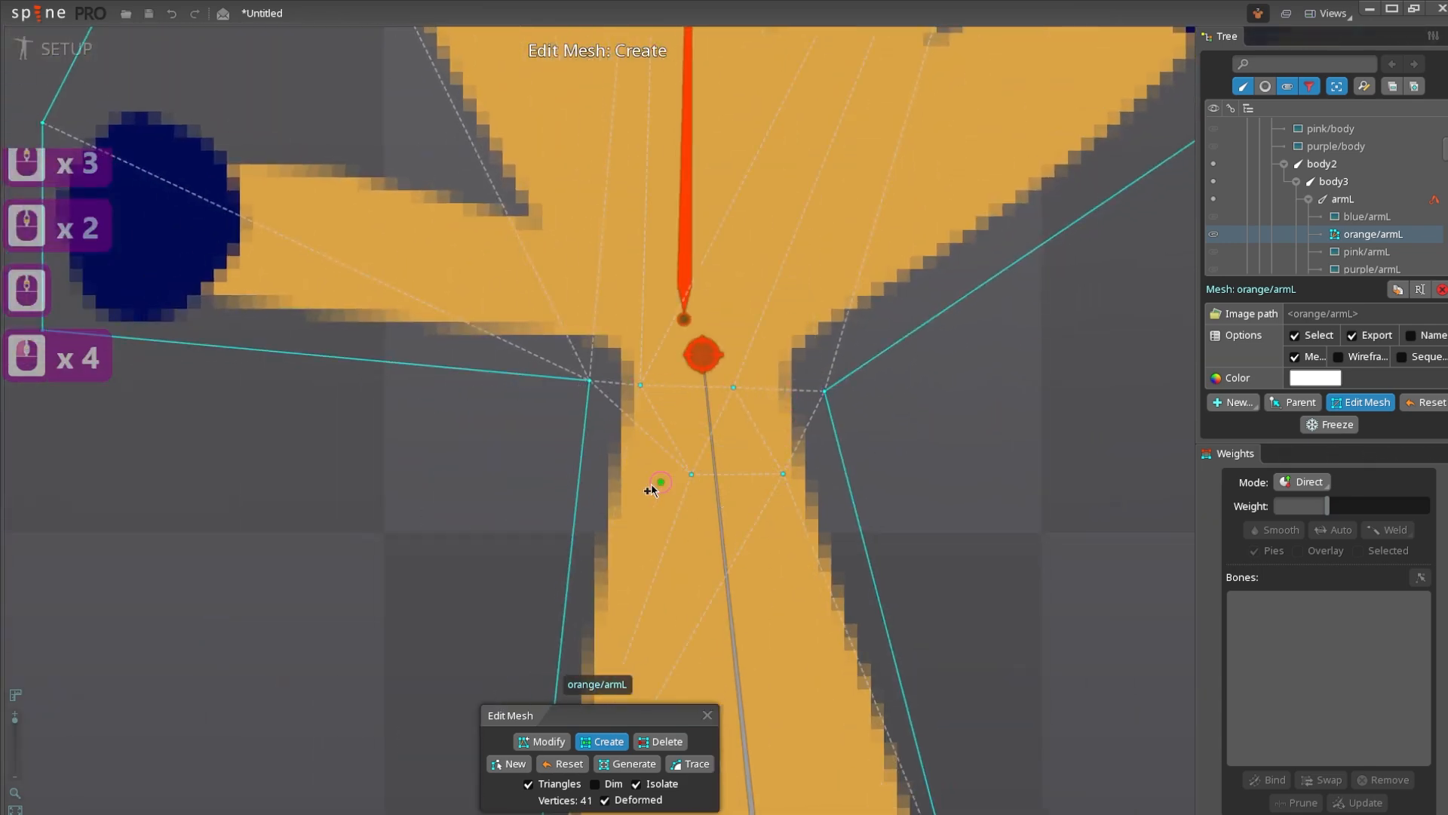
{"action": "left_click", "coordinate": [849, 484]}
- Add another row of four mesh vertices across the left forearm below the wrist, two inside and one on each hull edge
{"action": "left_click_drag", "start_coordinate": [741, 536], "coordinate": [704, 464]}
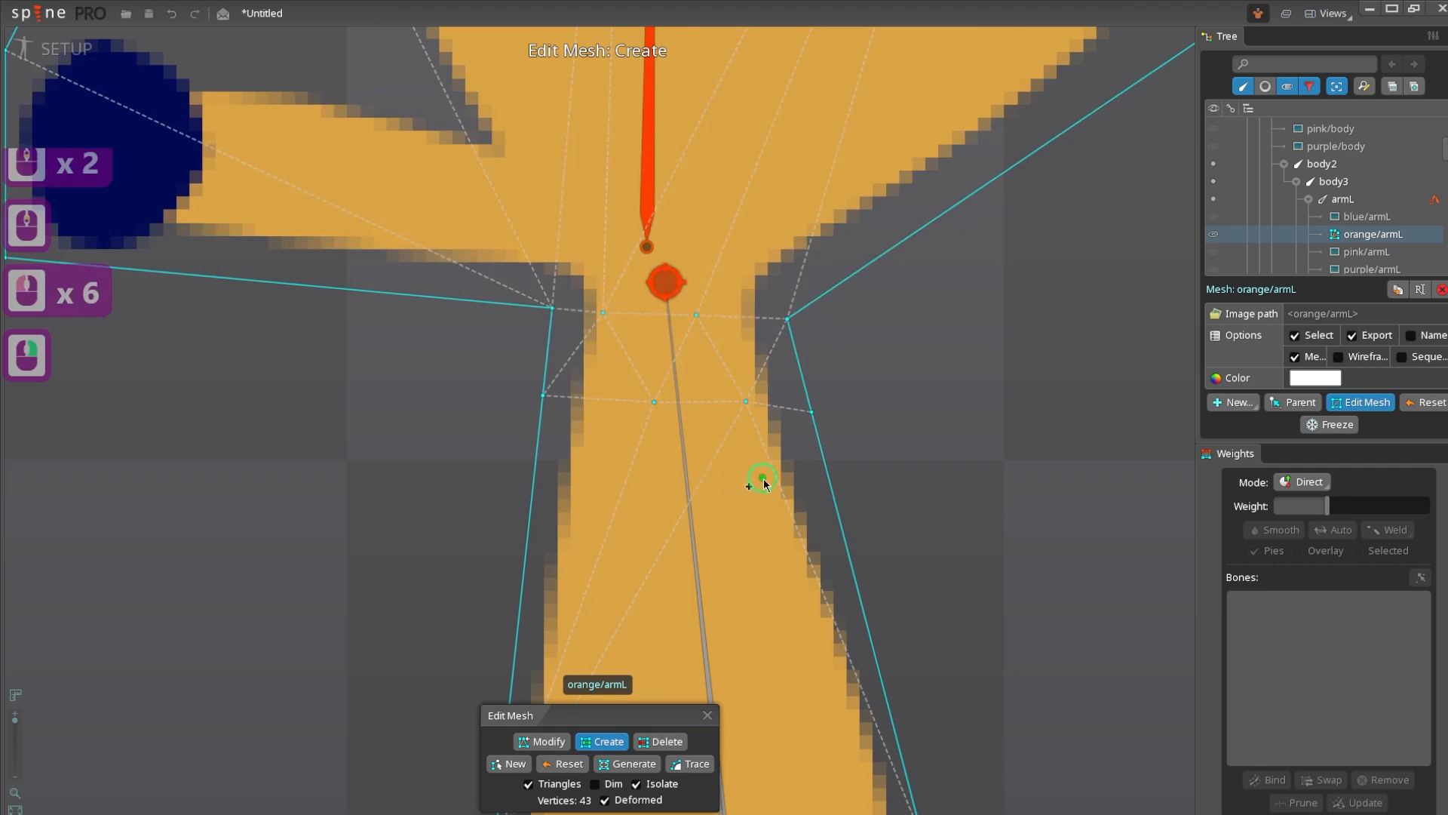
{"action": "left_click", "coordinate": [830, 486]}
{"action": "left_click", "coordinate": [749, 507]}
{"action": "left_click", "coordinate": [669, 503]}
{"action": "left_click", "coordinate": [533, 497]}
- Add a row of hull and interior vertices across the base of the left hand, and finish editing the orange/armL mesh
{"action": "scroll", "coordinate": [604, 370], "scroll_direction": "down", "scroll_amount": 7}
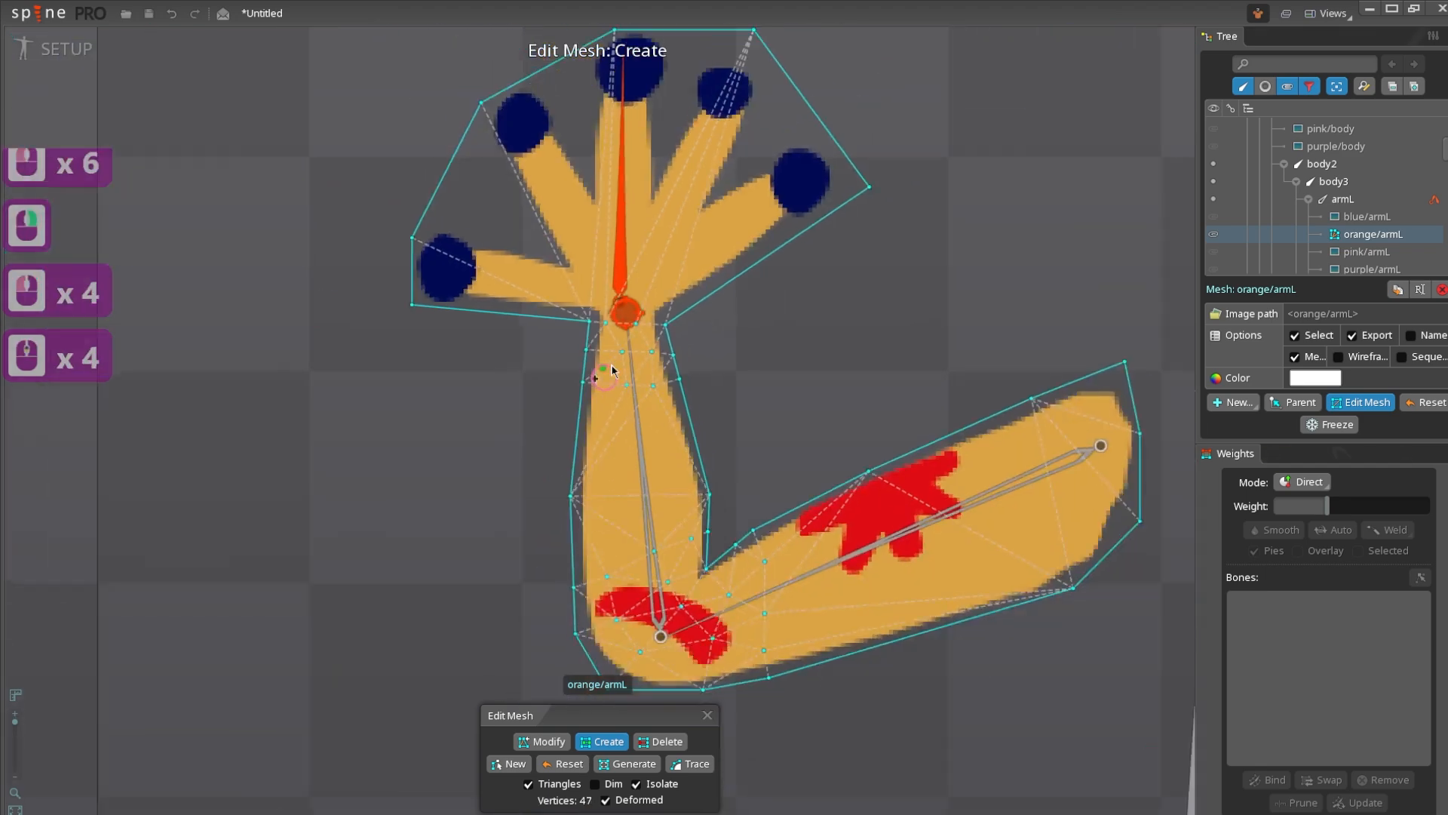
{"action": "left_click_drag", "start_coordinate": [661, 340], "coordinate": [636, 383]}
{"action": "scroll", "coordinate": [636, 385], "scroll_direction": "up", "scroll_amount": 4}
{"action": "left_click", "coordinate": [716, 327]}
{"action": "left_click", "coordinate": [626, 318]}
{"action": "left_click", "coordinate": [537, 319]}
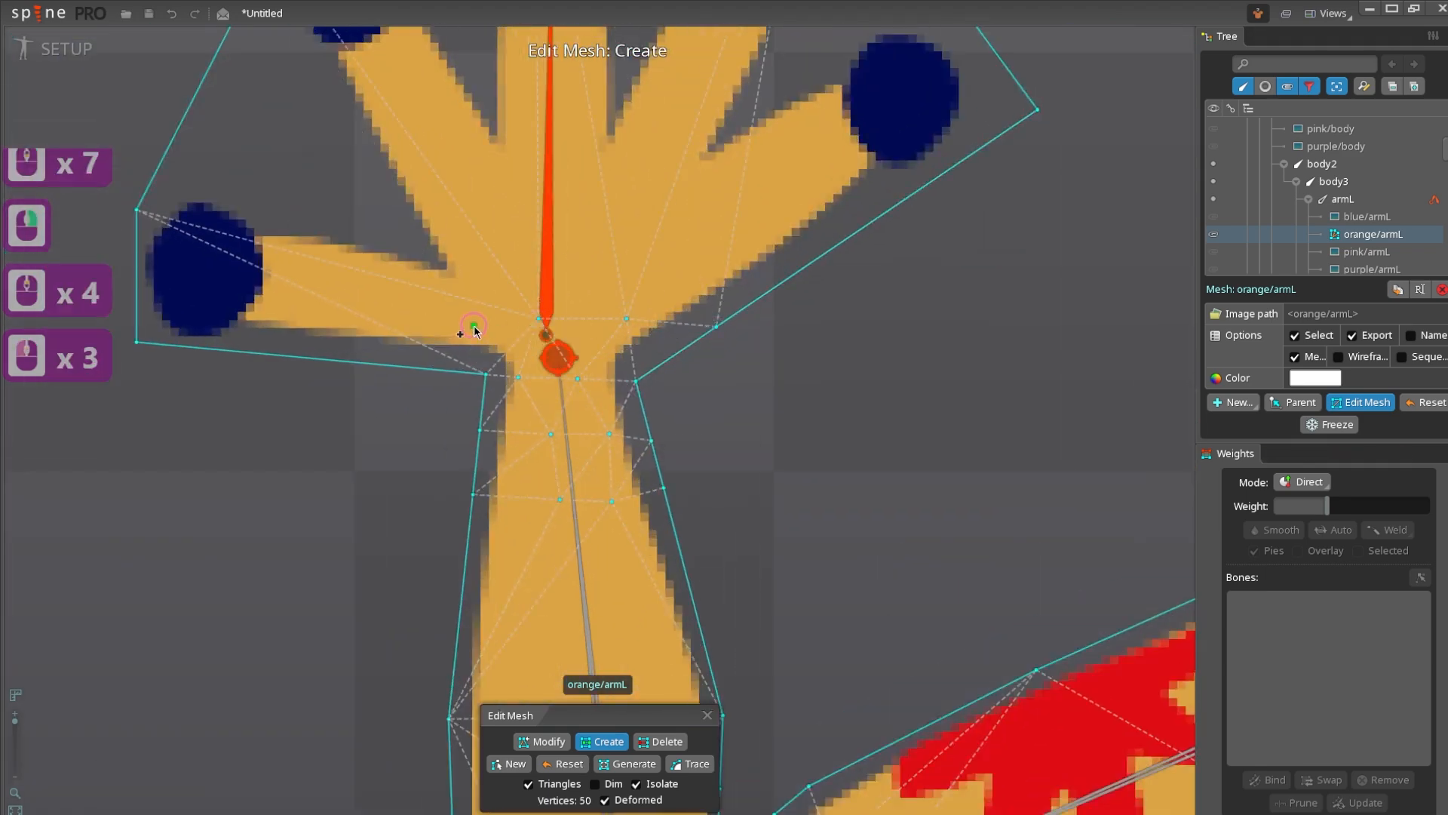
{"action": "left_click", "coordinate": [460, 326]}
{"action": "left_click", "coordinate": [423, 368]}
{"action": "scroll", "coordinate": [490, 361], "scroll_direction": "down", "scroll_amount": 8}
{"action": "key", "text": "v"}
- Convert the orange/armR attachment to a mesh and start a new hull for it in mesh editing
{"action": "left_click_drag", "start_coordinate": [785, 464], "coordinate": [479, 447]}
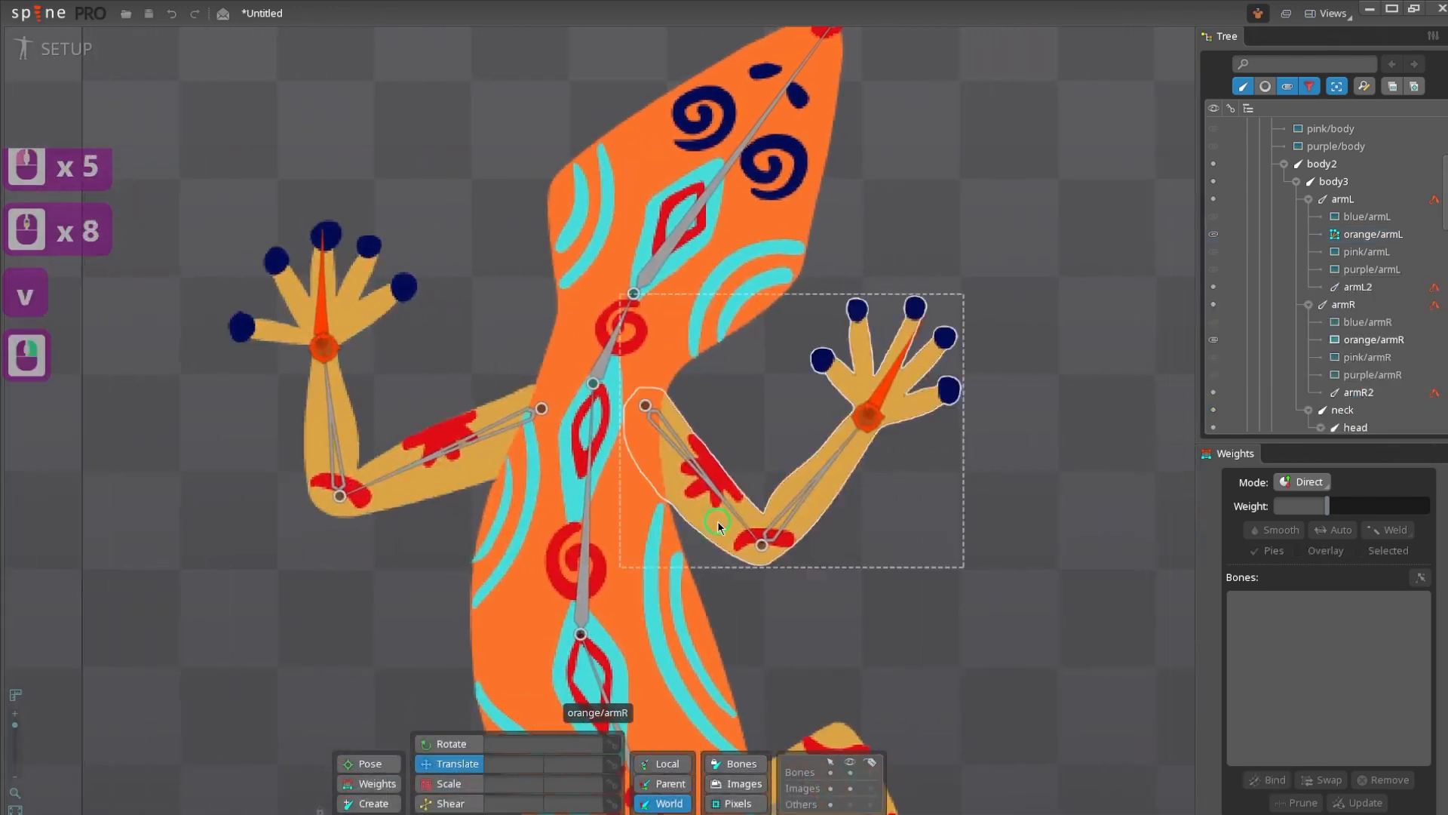
{"action": "left_click", "coordinate": [717, 520]}
{"action": "left_click_drag", "start_coordinate": [717, 521], "coordinate": [665, 505]}
{"action": "left_click", "coordinate": [1326, 378]}
{"action": "left_click", "coordinate": [1361, 402]}
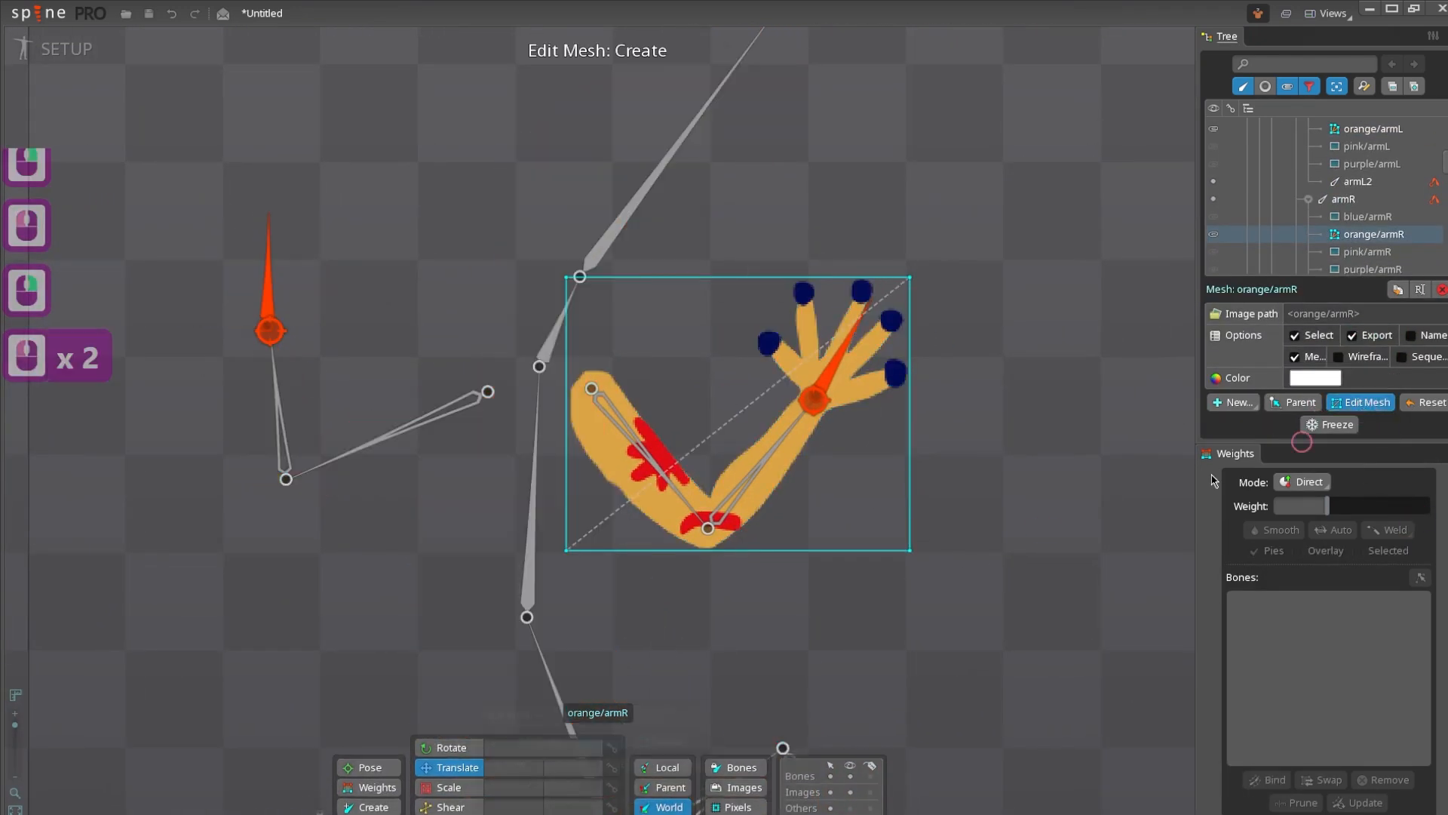
{"action": "left_click", "coordinate": [509, 763]}
{"action": "scroll", "coordinate": [582, 295], "scroll_direction": "up", "scroll_amount": 4}
- Trace the orange/armR hull from the shoulder along the inner upper arm, into the elbow crease and up the forearm to the wrist
{"action": "left_click", "coordinate": [565, 298]}
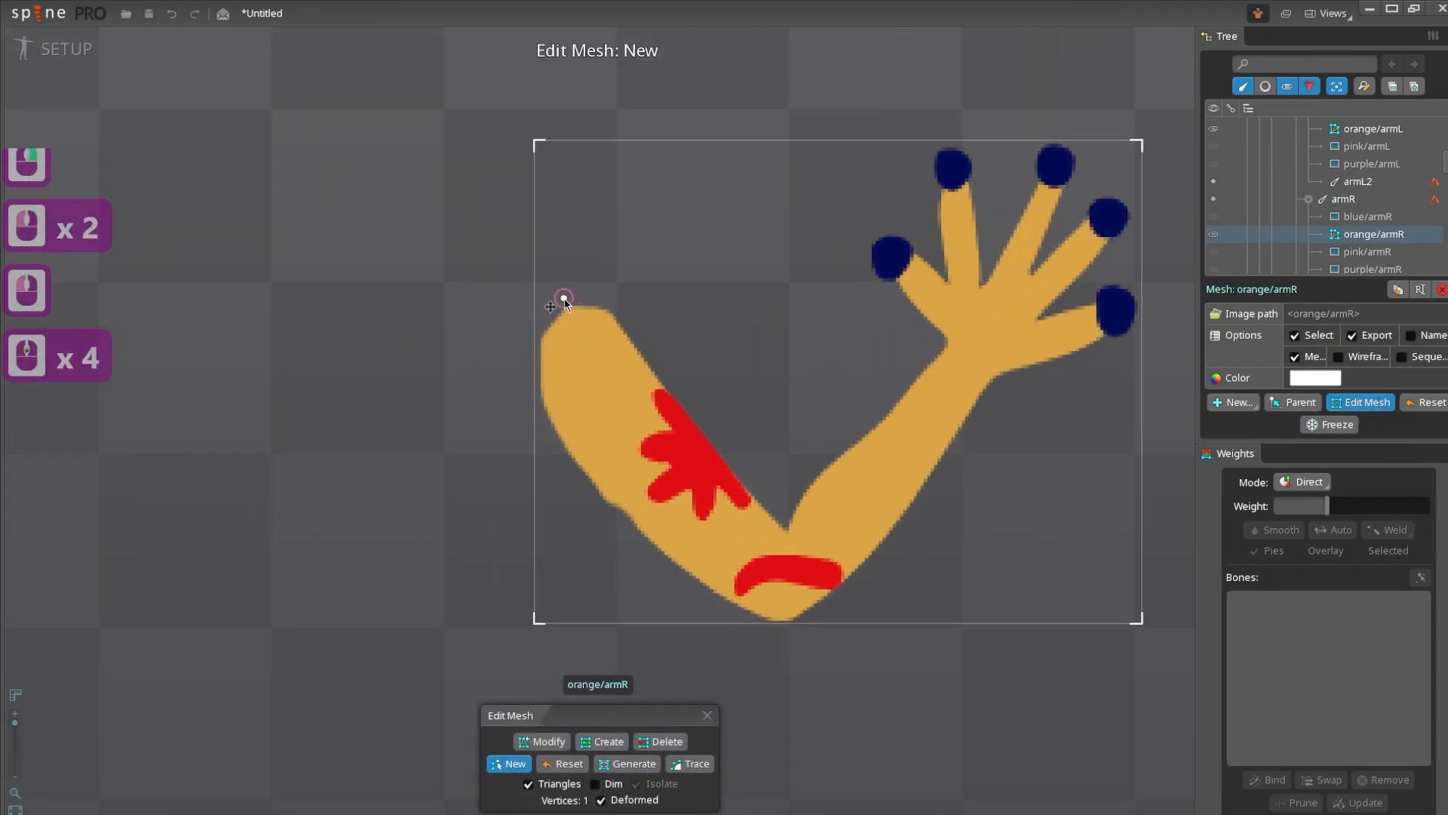
{"action": "left_click", "coordinate": [611, 298]}
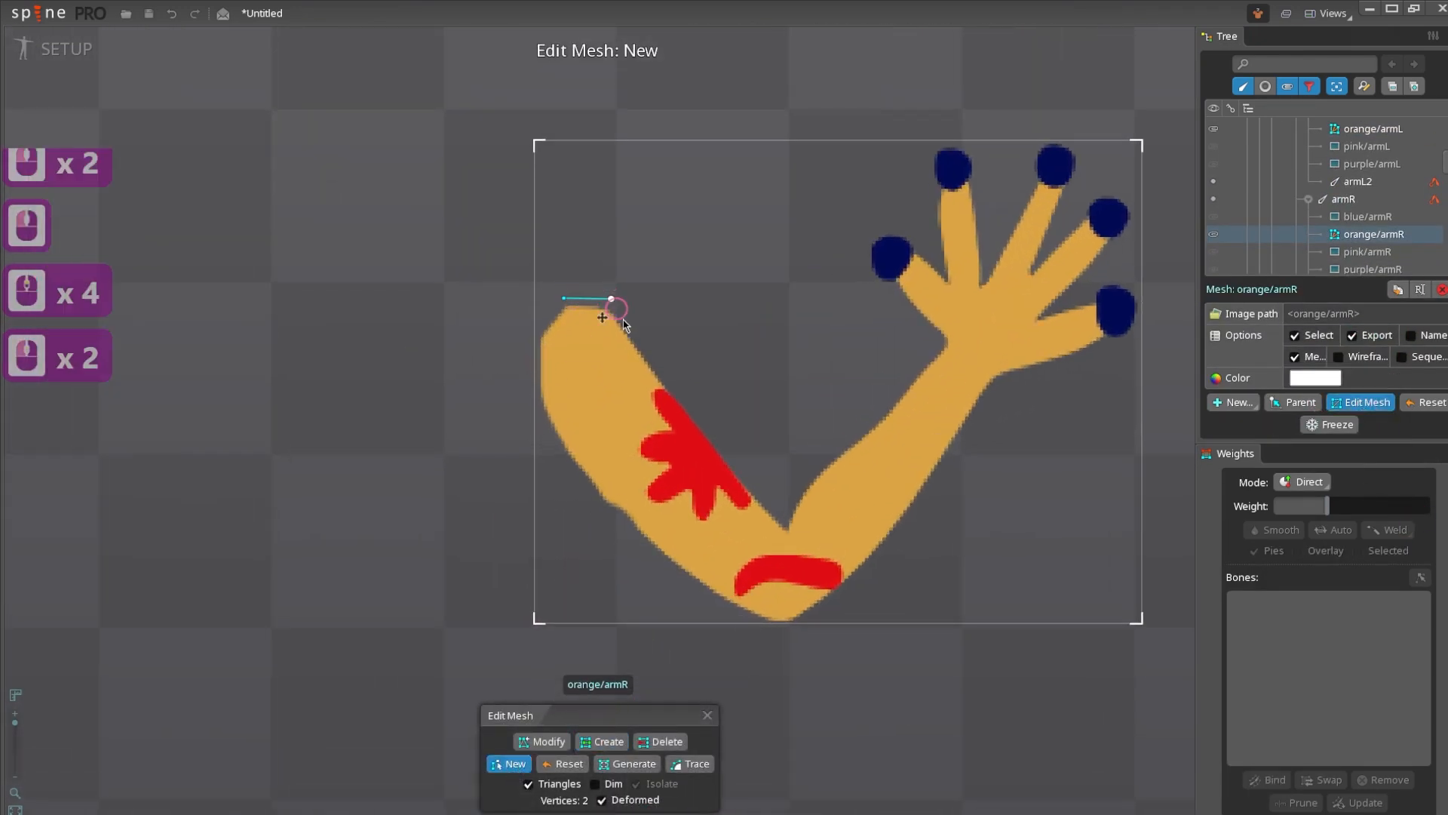
{"action": "left_click", "coordinate": [747, 479]}
{"action": "left_click", "coordinate": [784, 519]}
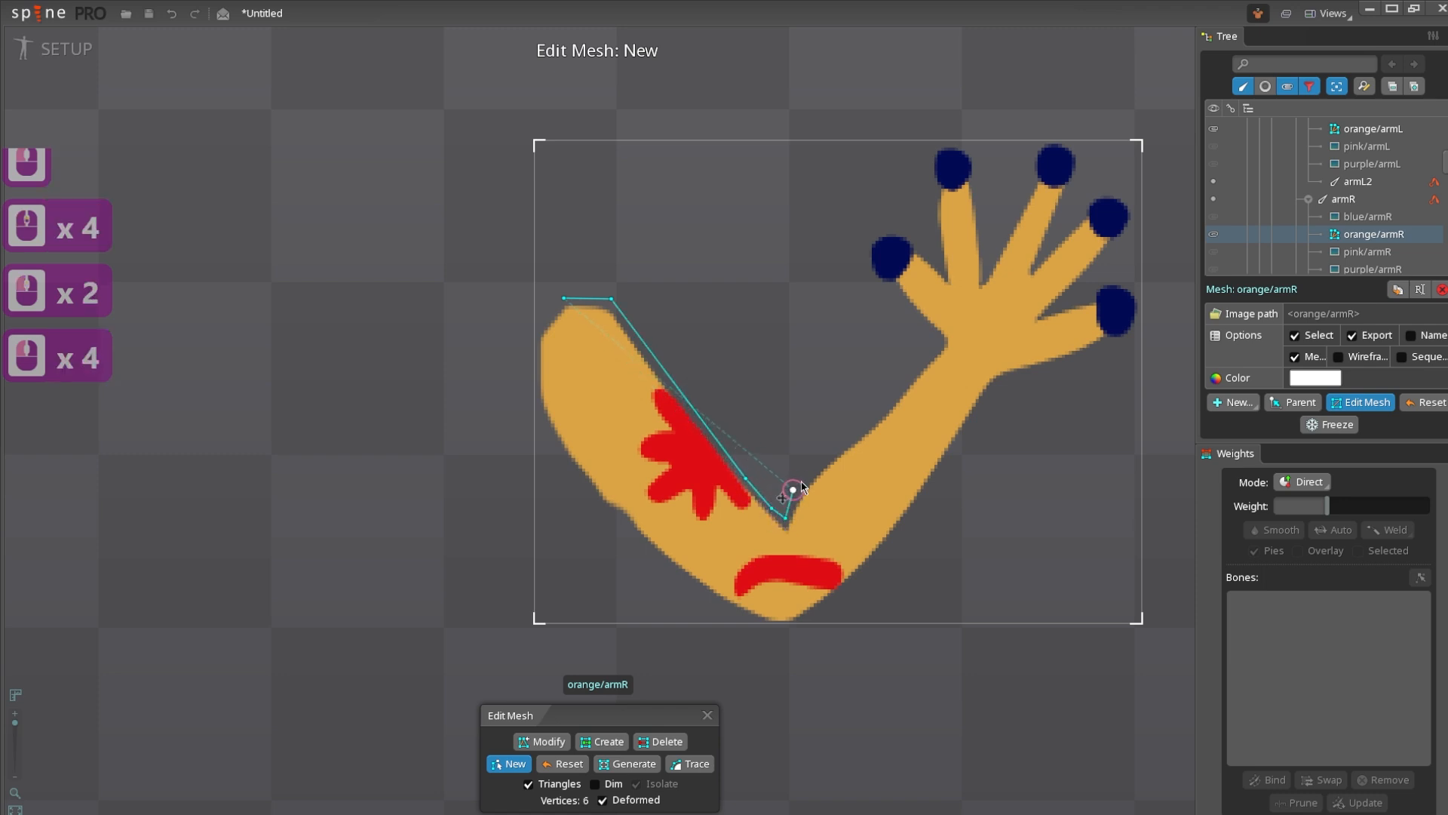
{"action": "left_click", "coordinate": [832, 449]}
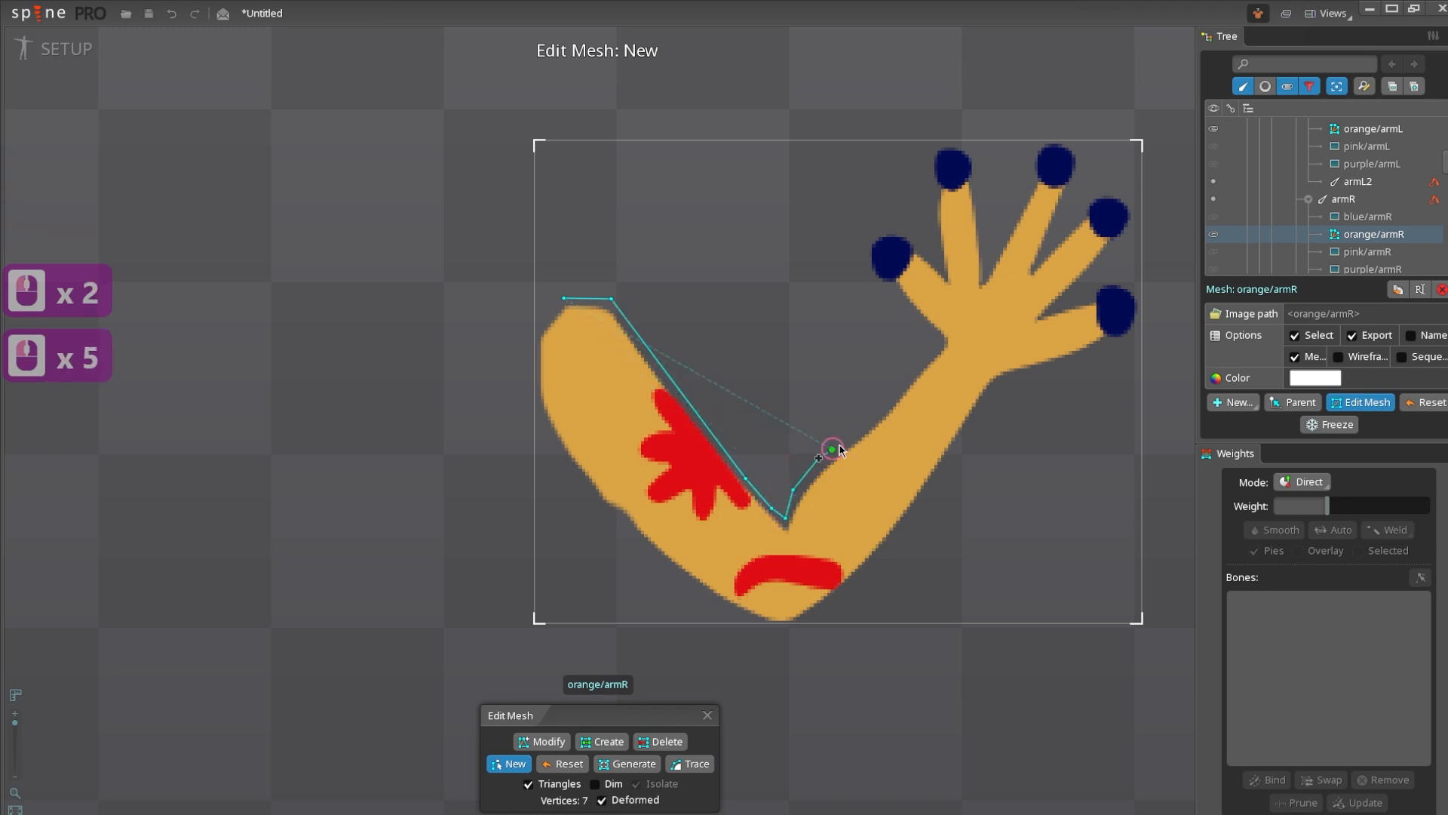
{"action": "left_click", "coordinate": [921, 367]}
{"action": "left_click", "coordinate": [936, 331]}
{"action": "left_click", "coordinate": [928, 327]}
- Extend the orange/armR hull loosely around the fingers and back to the other side of the wrist
{"action": "left_click_drag", "start_coordinate": [923, 349], "coordinate": [905, 392]}
{"action": "left_click", "coordinate": [820, 299]}
{"action": "left_click", "coordinate": [904, 104]}
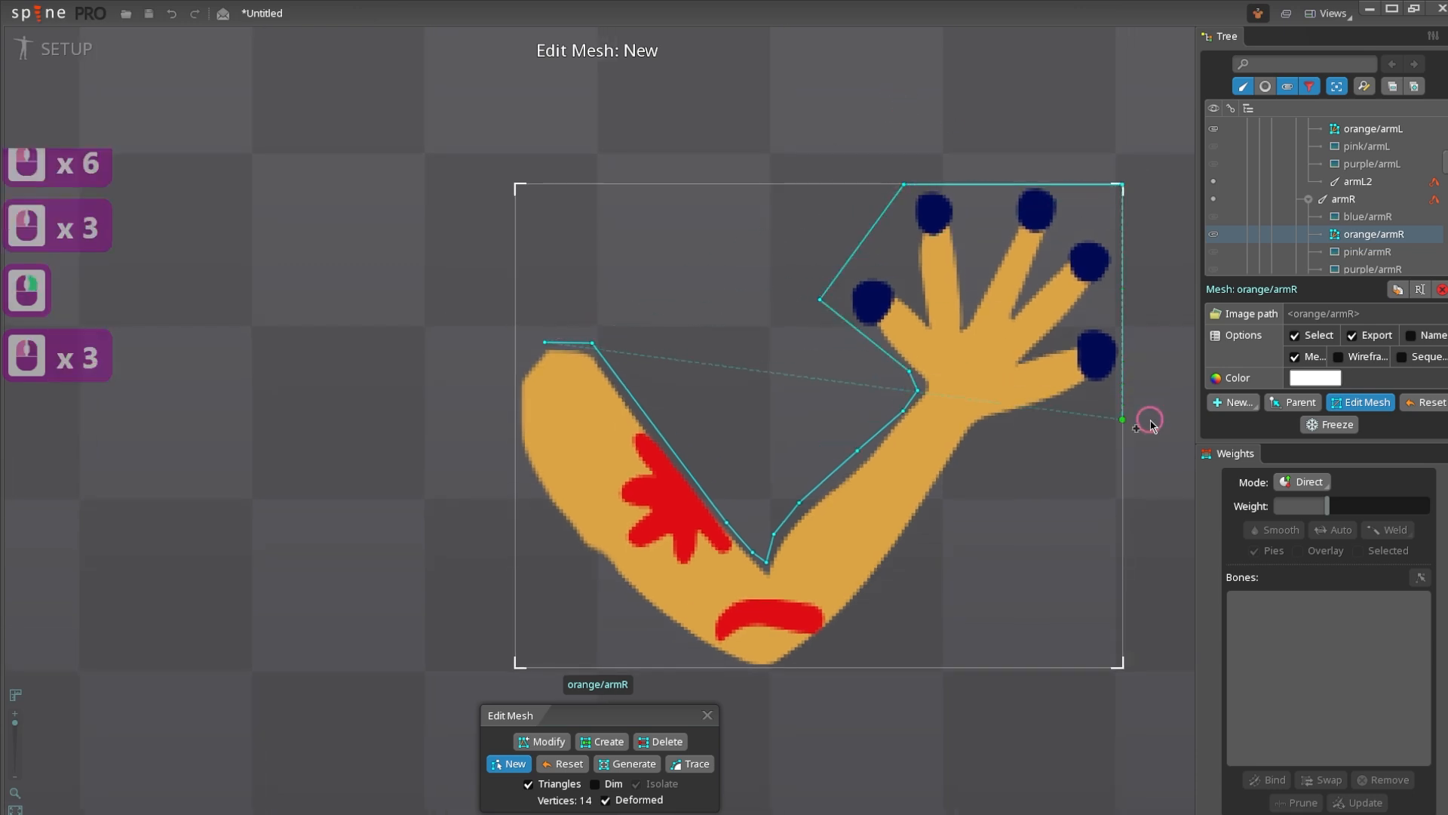
{"action": "left_click", "coordinate": [1008, 435]}
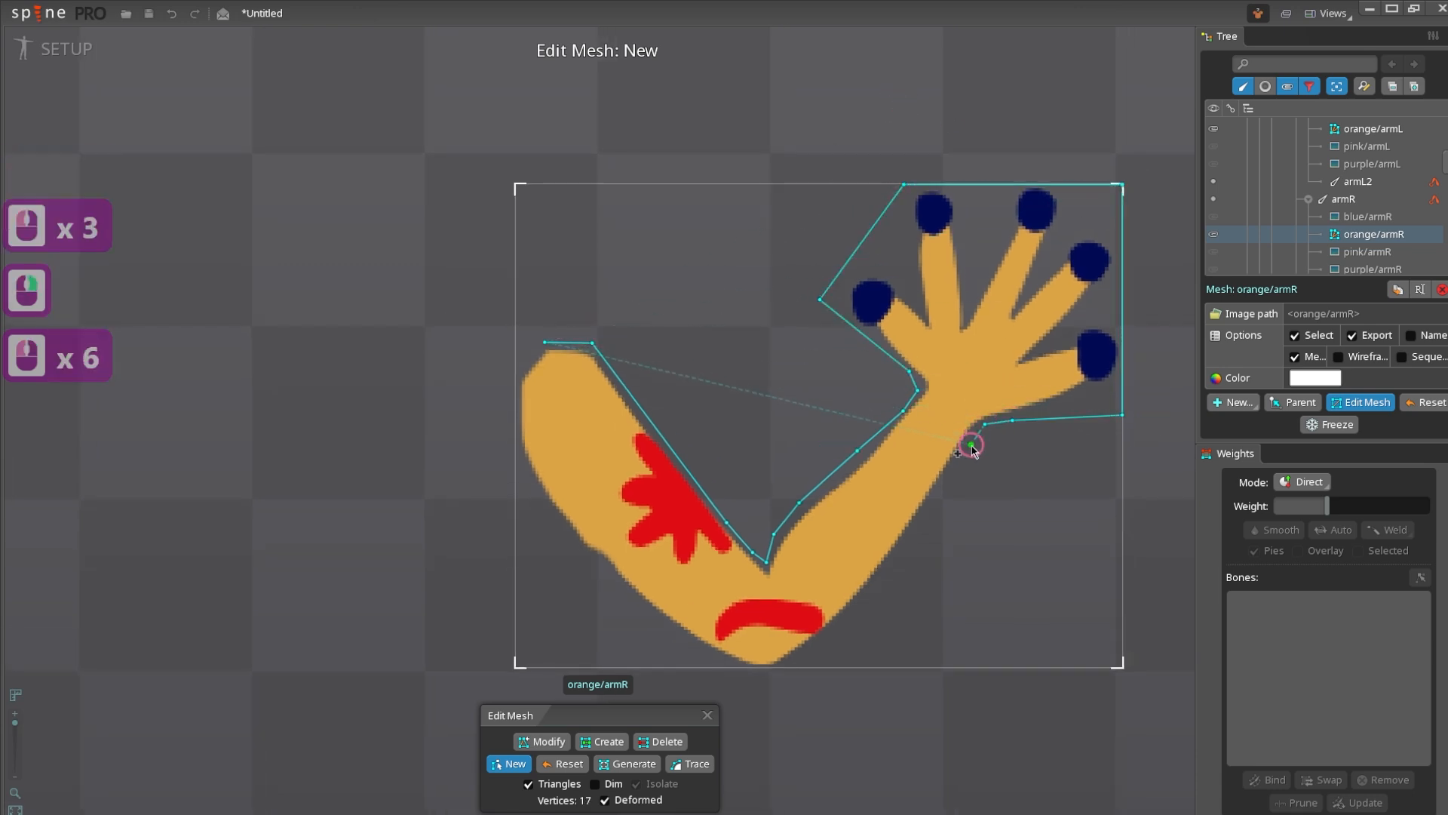
- Trace the hull down the outer forearm, around the elbow and up the upper arm, closing it at the shoulder
{"action": "left_click_drag", "start_coordinate": [927, 540], "coordinate": [962, 409]}
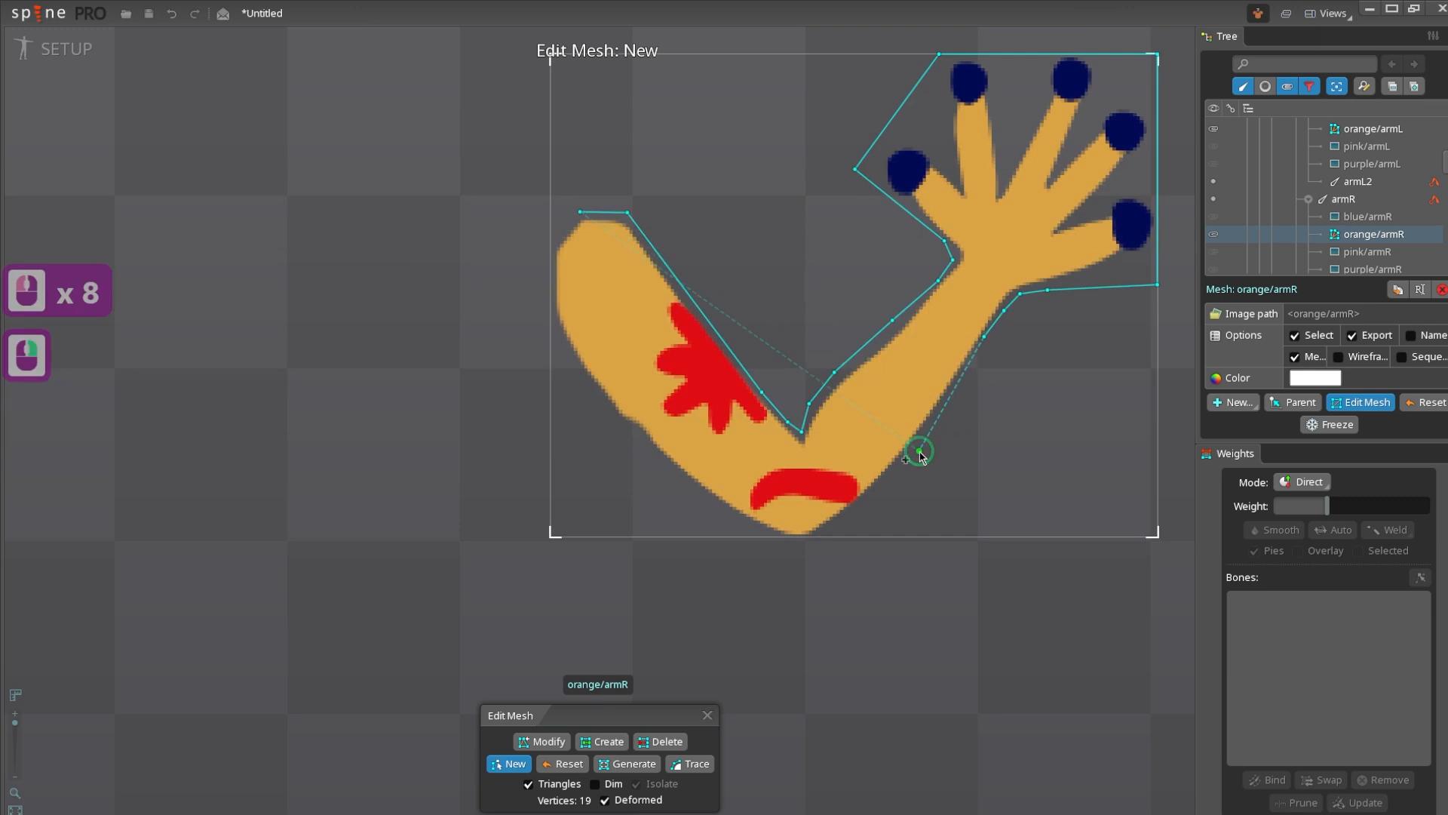
{"action": "left_click", "coordinate": [919, 453]}
{"action": "left_click", "coordinate": [859, 511]}
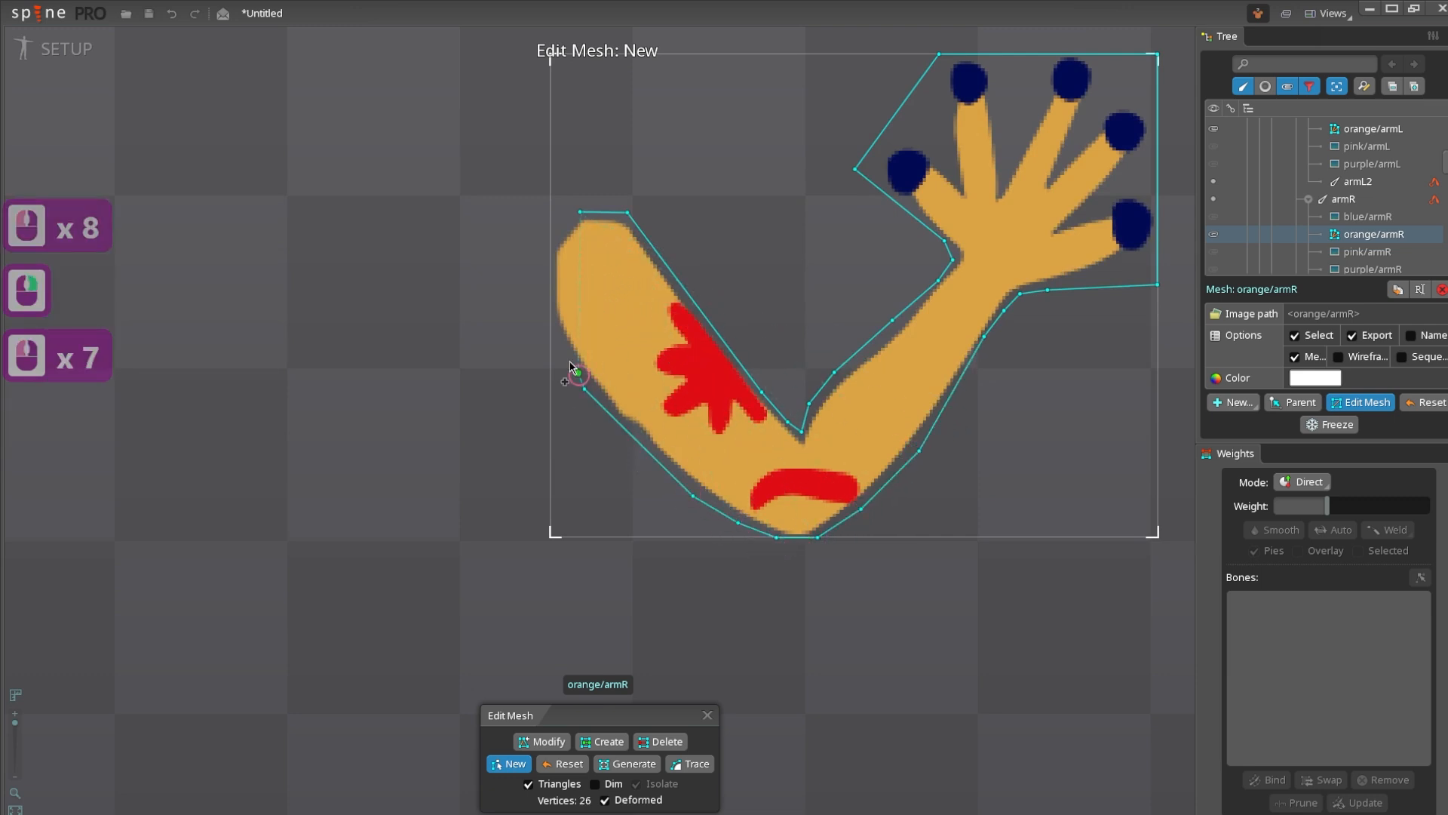
{"action": "left_click", "coordinate": [550, 323]}
{"action": "left_click", "coordinate": [598, 218]}
- Create interior vertices around the elbow joint and across the adjoining upper arm of the orange/armR mesh
{"action": "scroll", "coordinate": [735, 399], "scroll_direction": "up", "scroll_amount": 5}
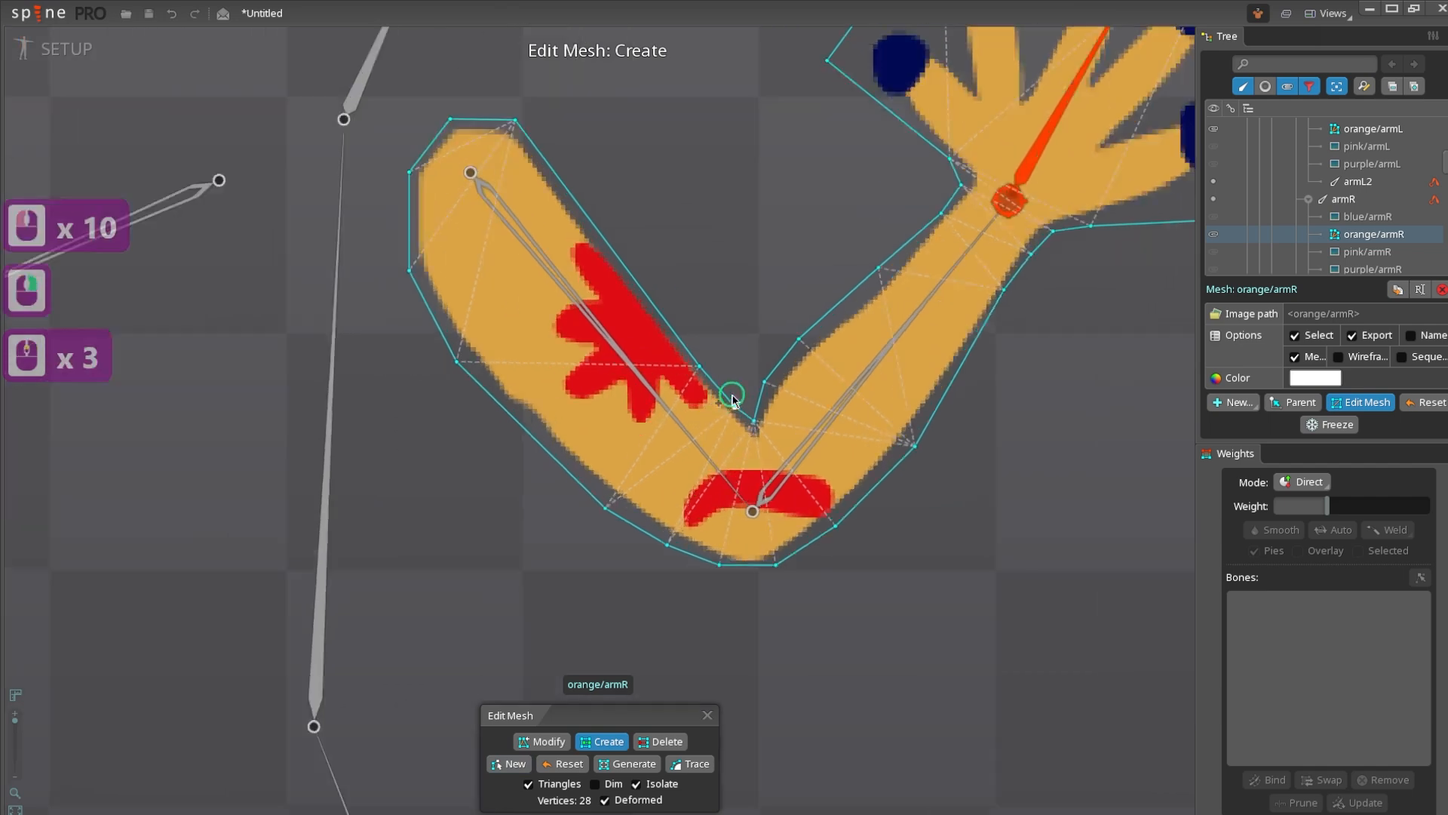
{"action": "left_click", "coordinate": [654, 404]}
{"action": "left_click", "coordinate": [582, 488]}
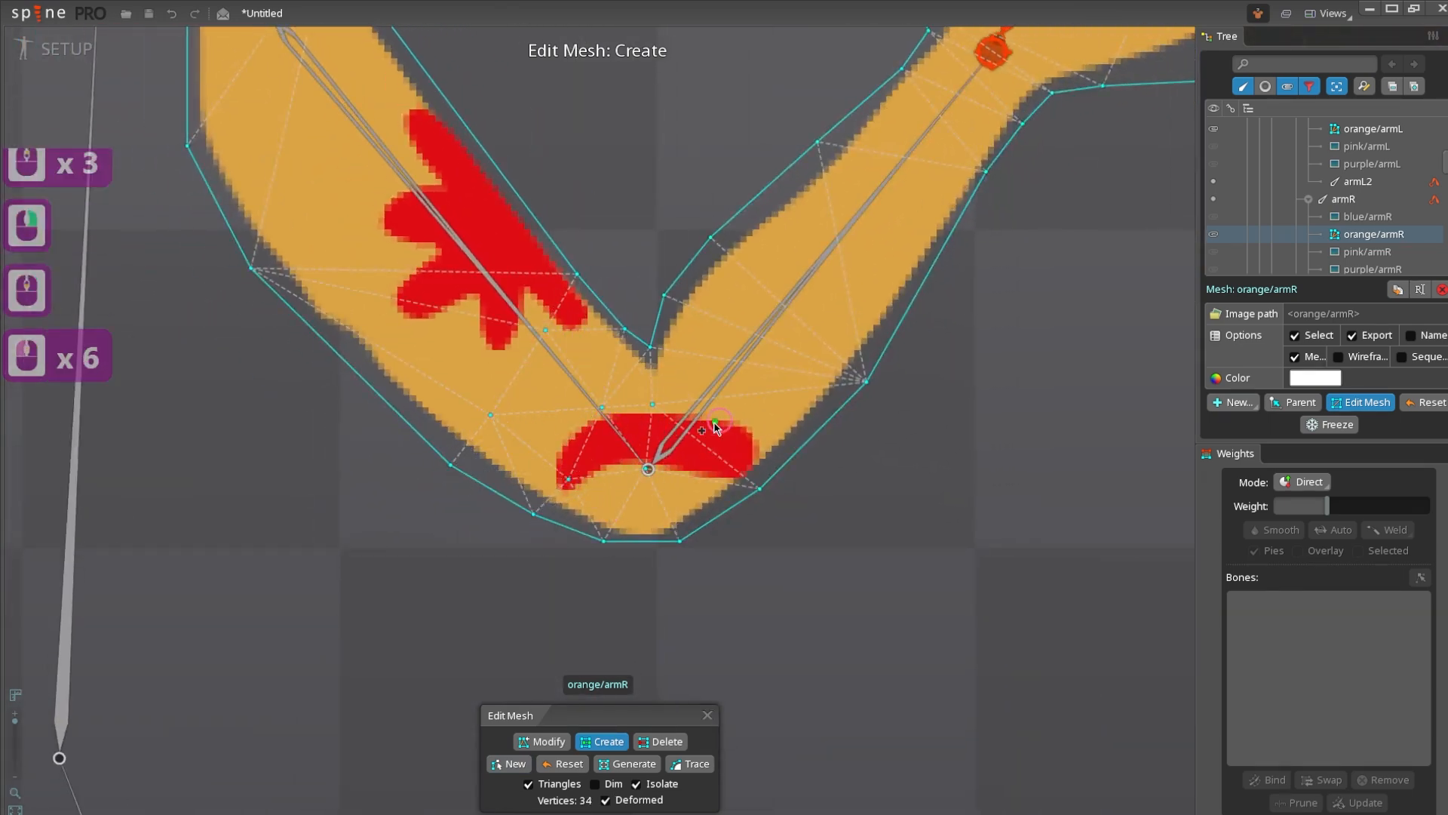
{"action": "left_click", "coordinate": [734, 450]}
- Create interior vertex pairs at the orange/armR wrist and just below it, plus three vertices across the base of the hand
{"action": "scroll", "coordinate": [699, 349], "scroll_direction": "down", "scroll_amount": 3}
{"action": "scroll", "coordinate": [550, 427], "scroll_direction": "up", "scroll_amount": 3}
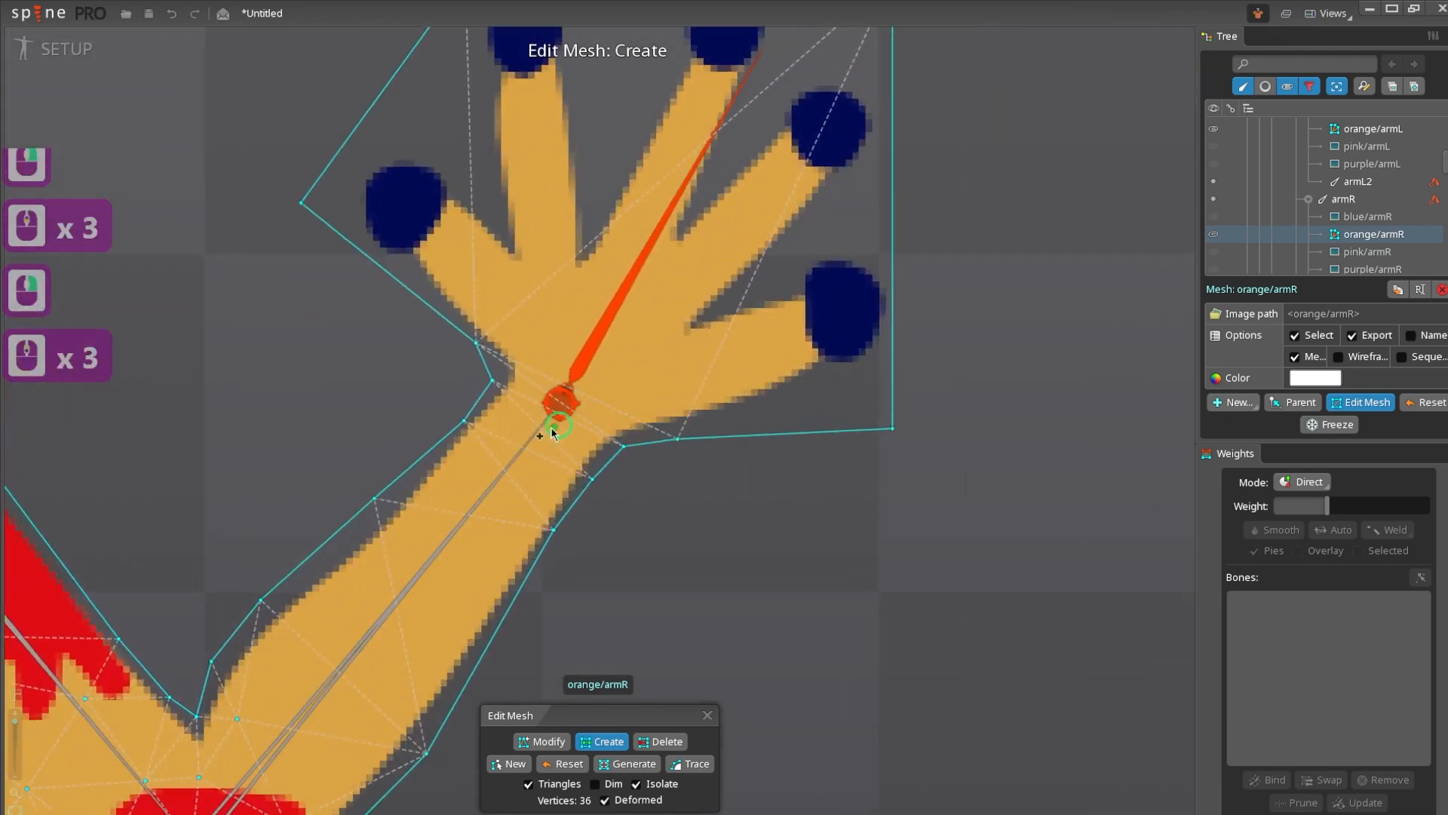
{"action": "left_click", "coordinate": [524, 390]}
{"action": "left_click", "coordinate": [565, 408]}
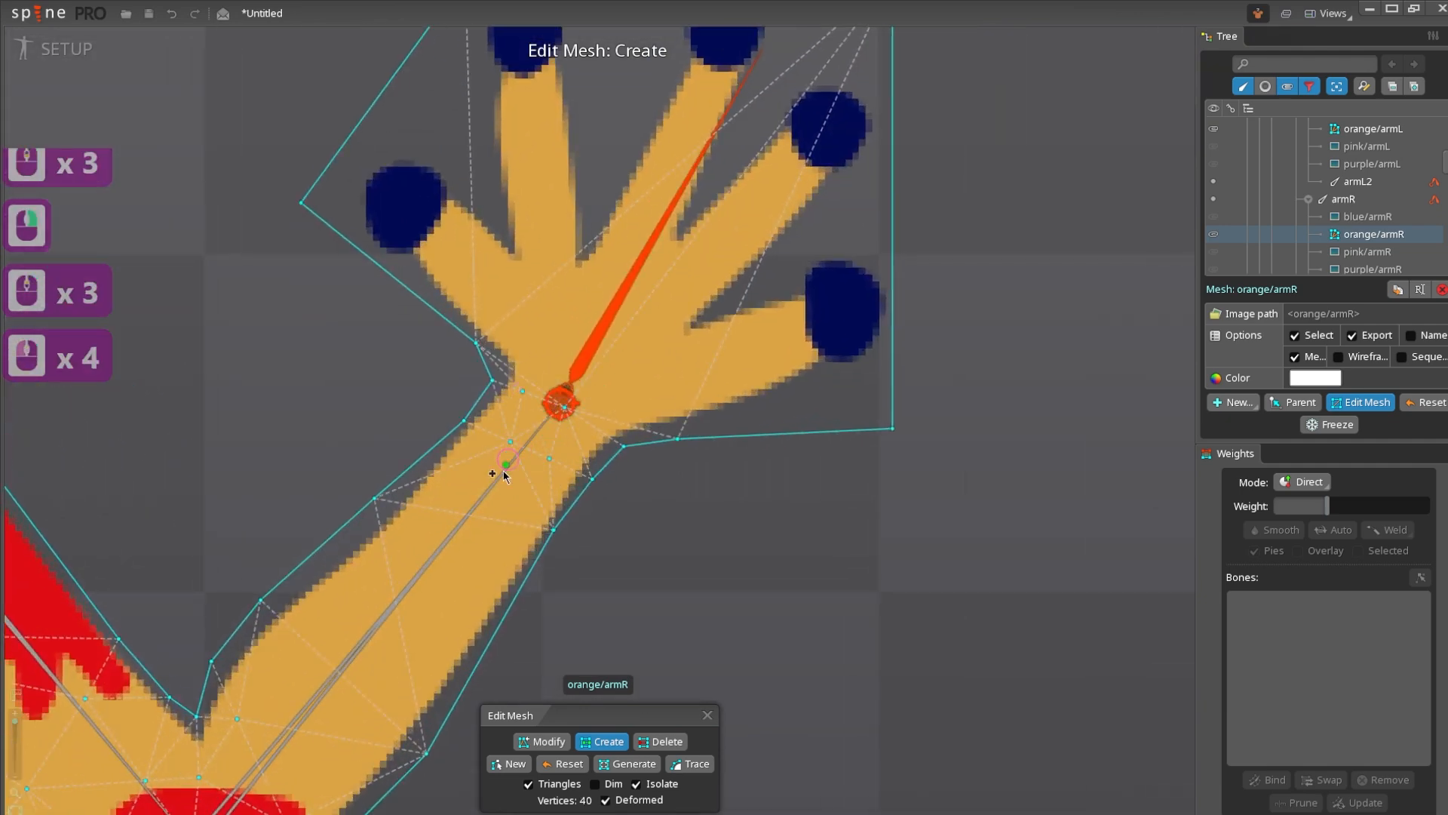
{"action": "left_click", "coordinate": [518, 332]}
{"action": "left_click", "coordinate": [592, 343]}
{"action": "left_click", "coordinate": [620, 391]}
{"action": "scroll", "coordinate": [588, 483], "scroll_direction": "down", "scroll_amount": 5}
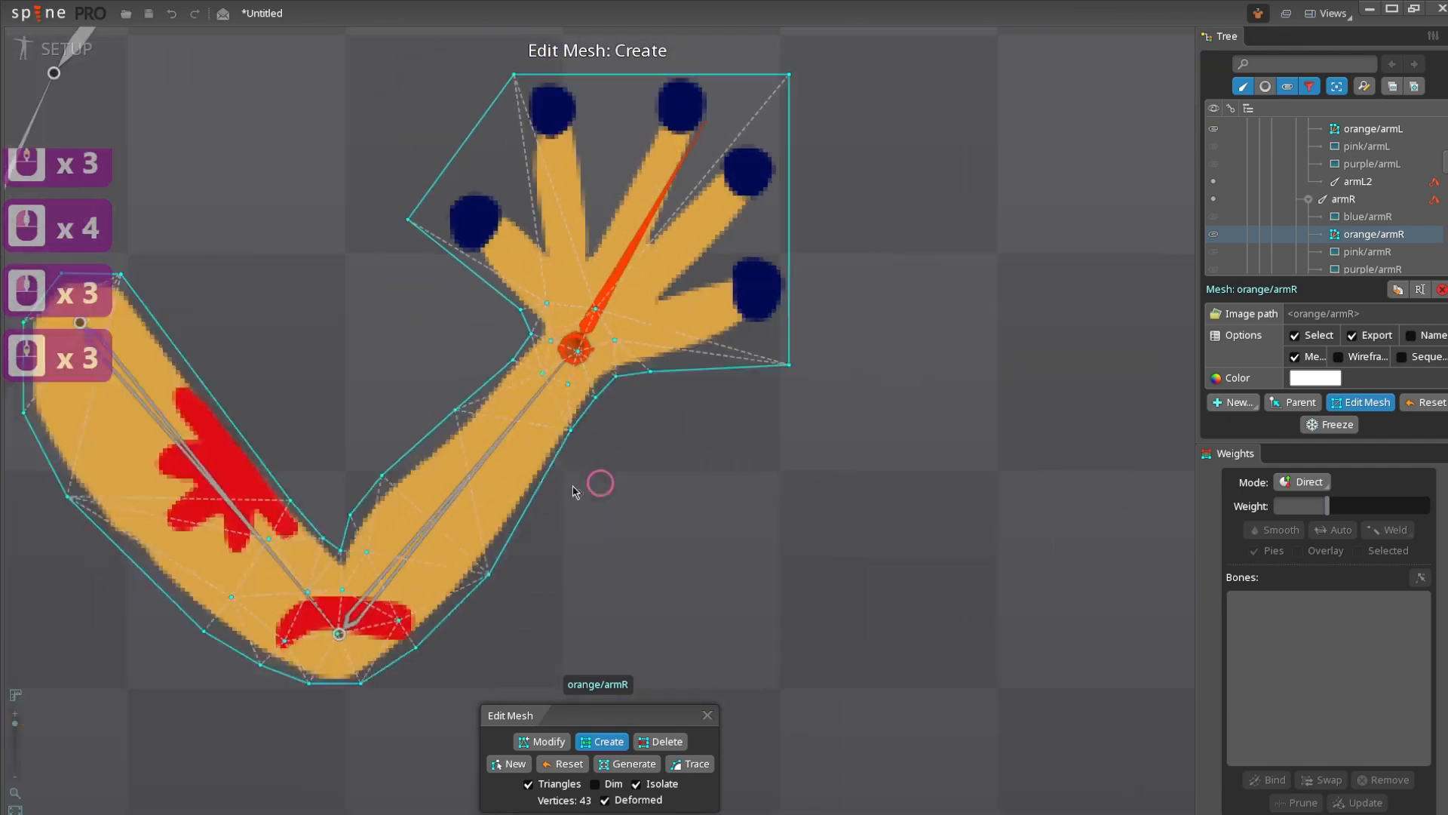
- Finish the mesh edit and bind orange/armR to the bones armR, armR2 and armR4
{"action": "key", "text": "space"}
{"action": "left_click_drag", "start_coordinate": [703, 483], "coordinate": [834, 502]}
{"action": "left_click", "coordinate": [1267, 780]}
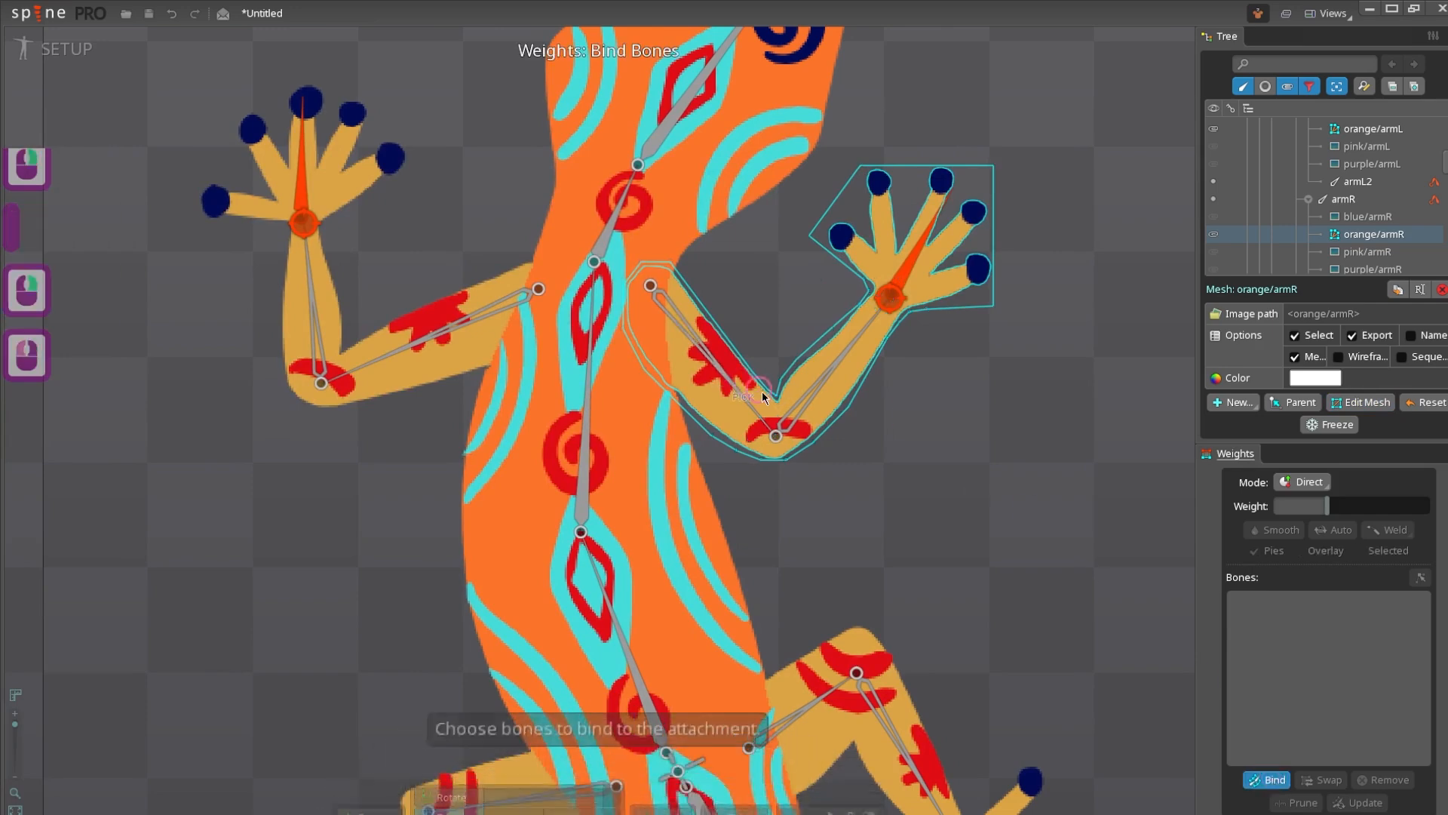
{"action": "left_click", "coordinate": [722, 377]}
{"action": "left_click", "coordinate": [833, 371]}
{"action": "left_click", "coordinate": [915, 253]}
{"action": "scroll", "coordinate": [799, 377], "scroll_direction": "down", "scroll_amount": 3}
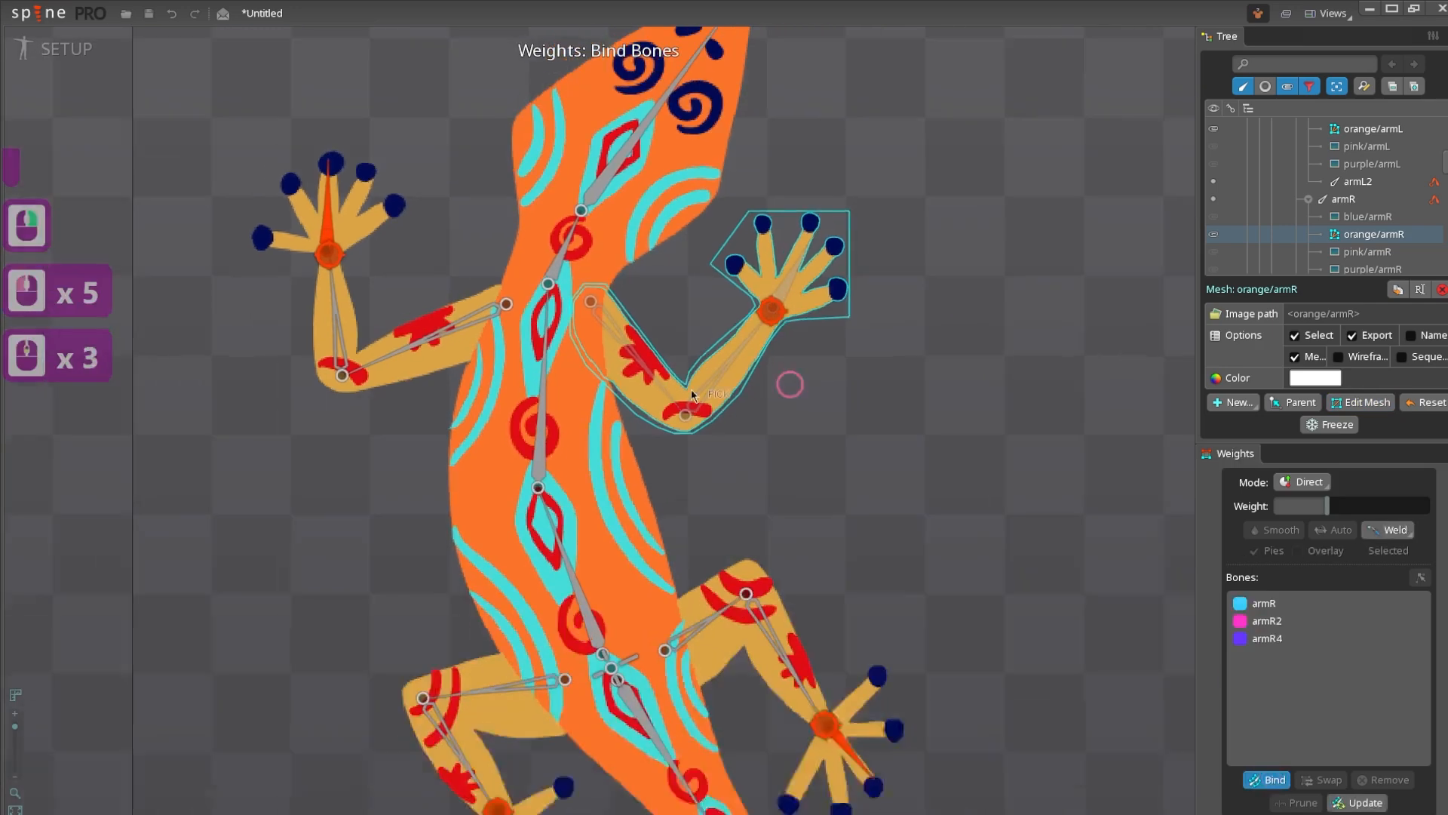
{"action": "key", "text": "v"}
- Select the orange/armL mesh and bind it to the bones armL, armL2 and armL4
{"action": "left_click", "coordinate": [477, 364]}
{"action": "left_click_drag", "start_coordinate": [473, 364], "coordinate": [533, 337]}
{"action": "left_click", "coordinate": [1267, 780]}
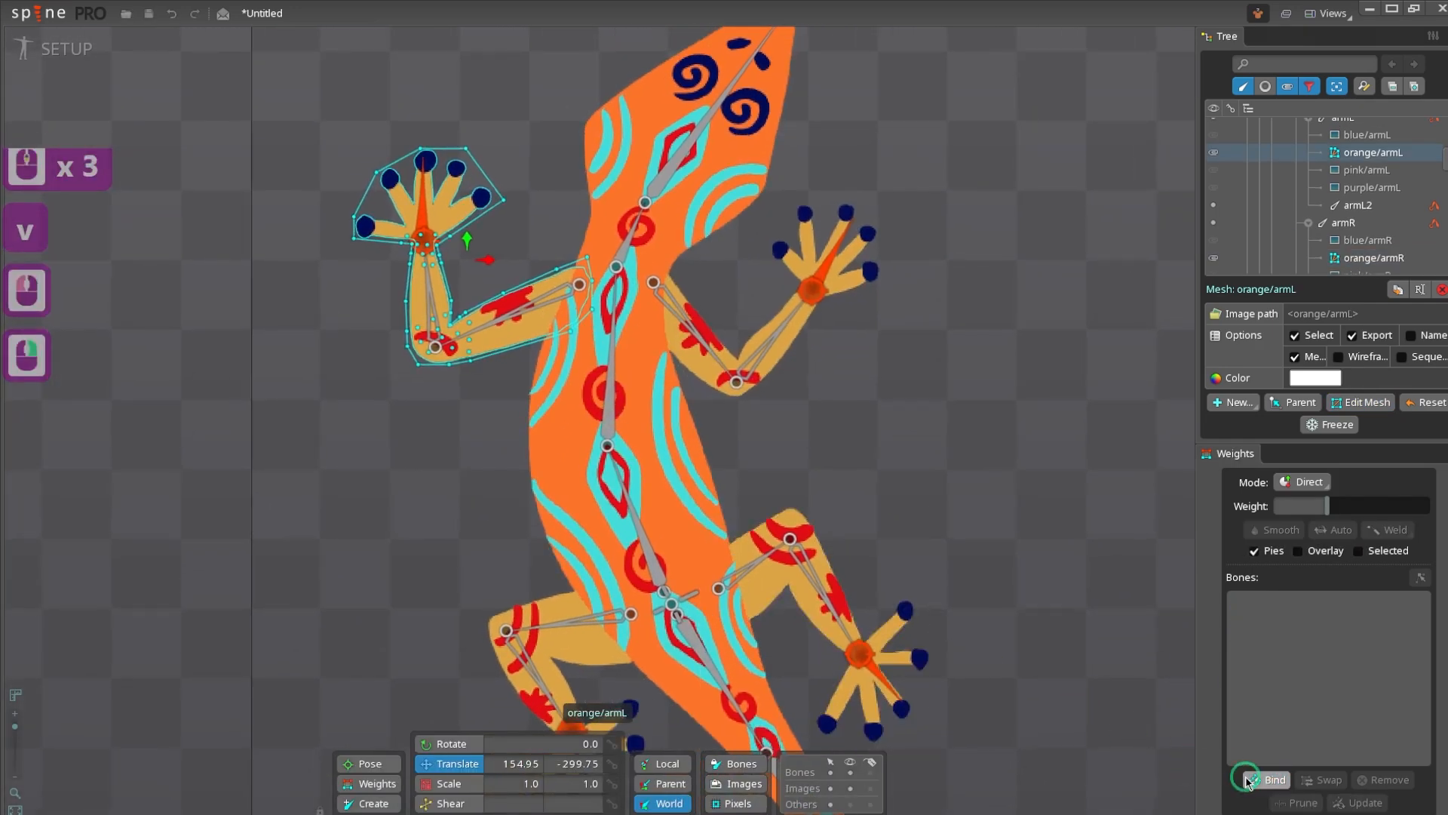
{"action": "left_click", "coordinate": [490, 315]}
{"action": "left_click", "coordinate": [429, 289]}
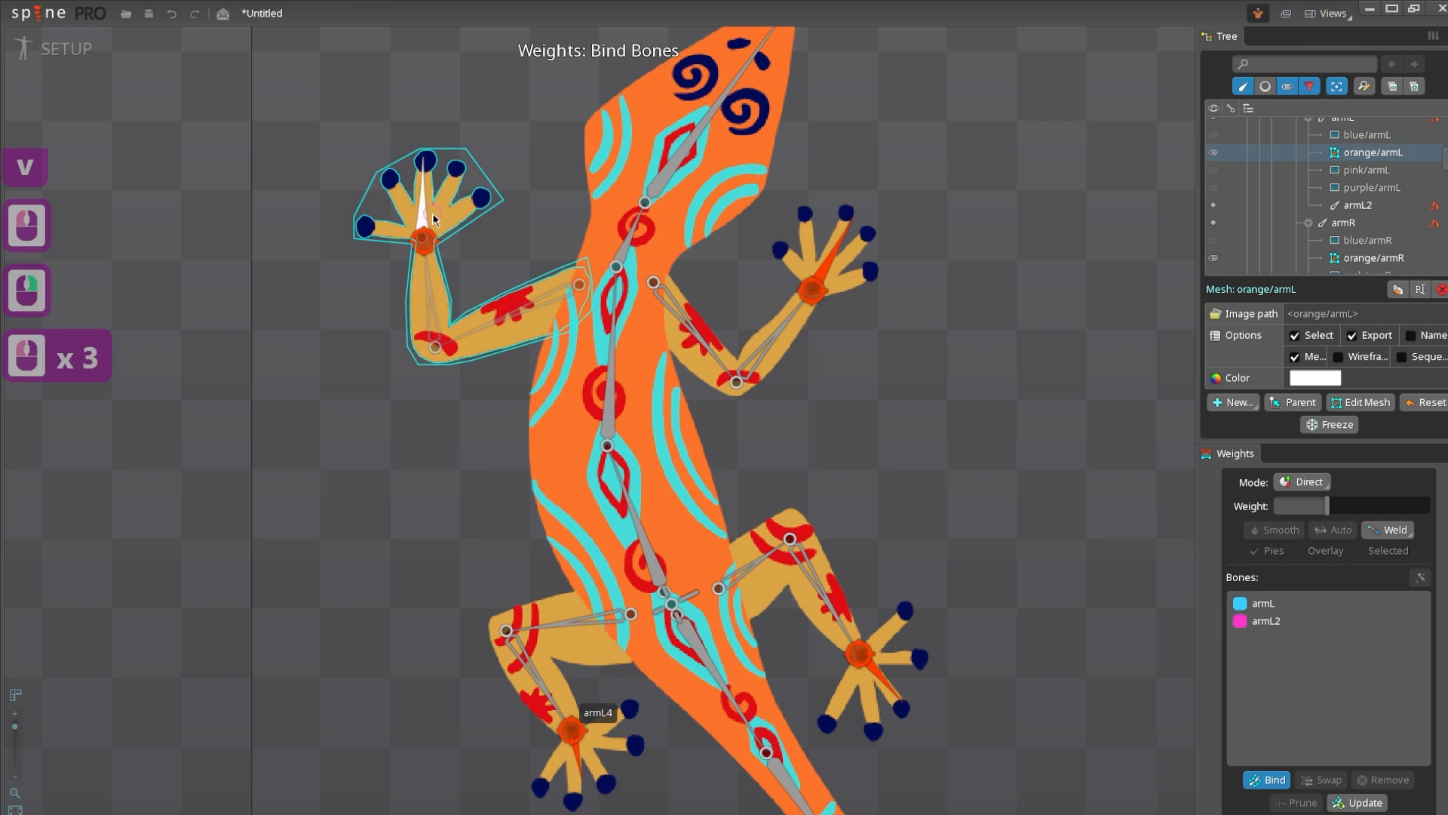
{"action": "left_click", "coordinate": [430, 212]}
{"action": "key", "text": "v"}
- Convert the orange/legL attachment to a mesh and open it for mesh editing
{"action": "left_click_drag", "start_coordinate": [543, 667], "coordinate": [530, 409]}
{"action": "left_click", "coordinate": [531, 407]}
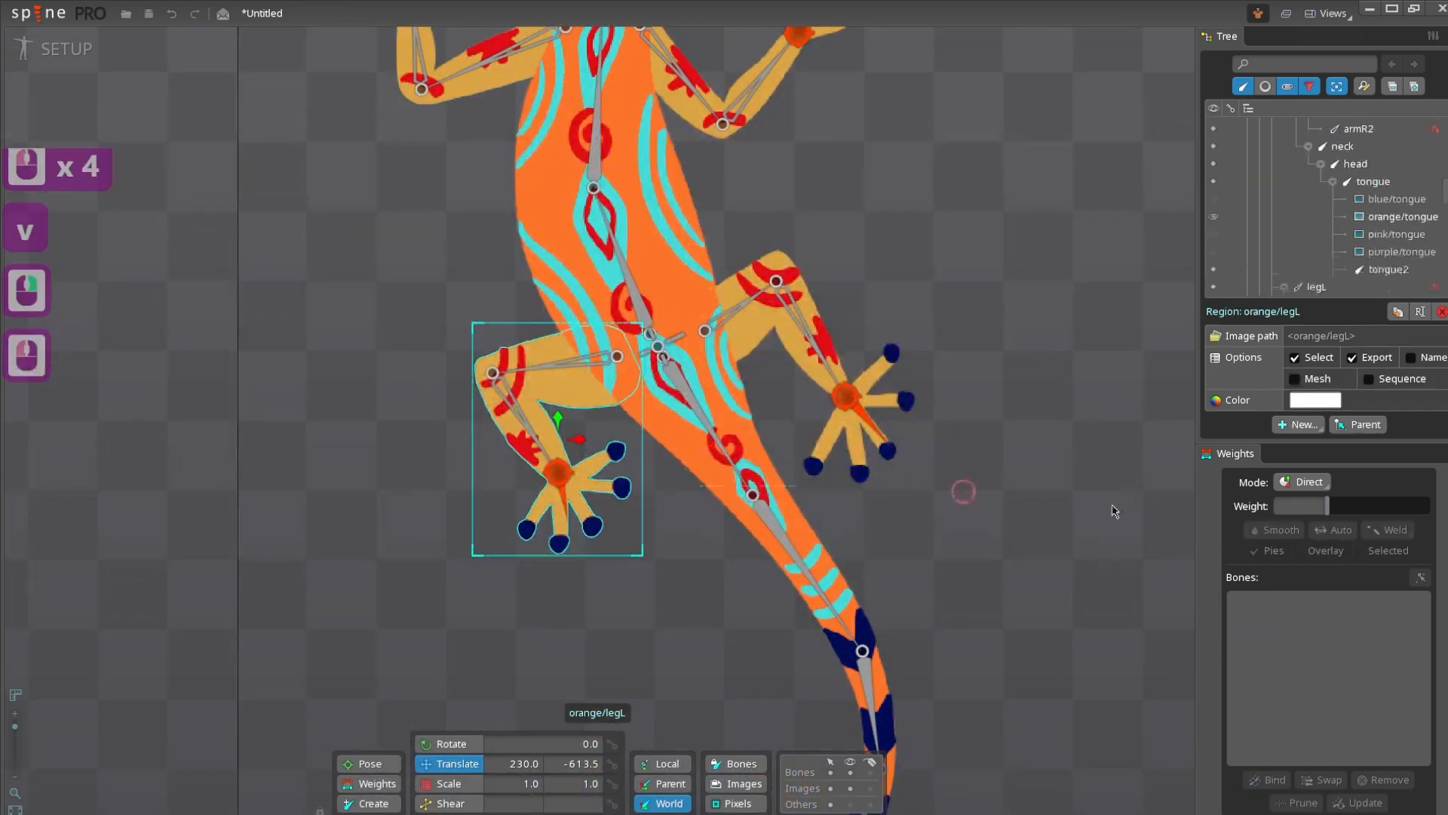
{"action": "left_click", "coordinate": [1361, 402]}
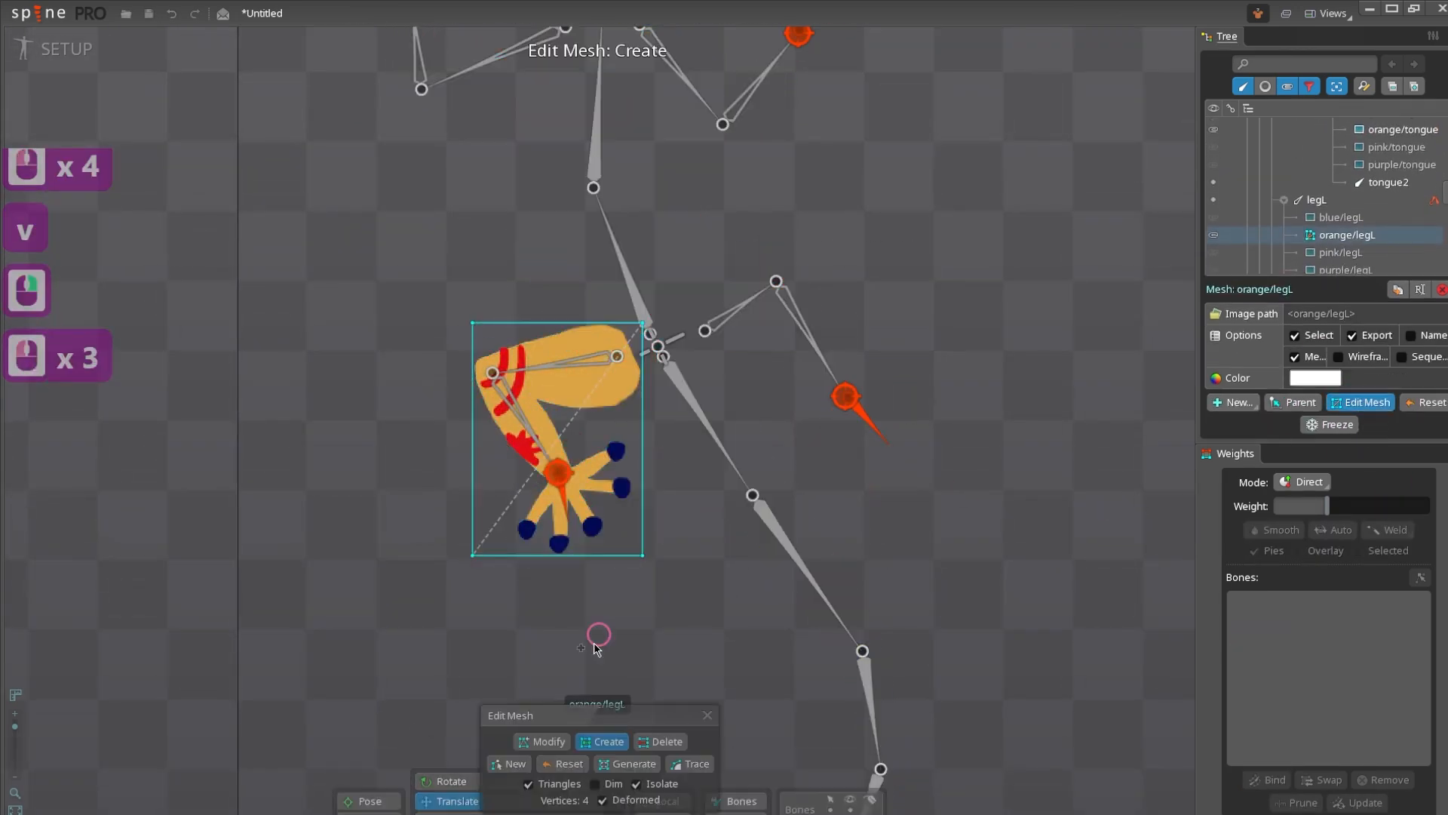
{"action": "left_click", "coordinate": [509, 764]}
{"action": "scroll", "coordinate": [578, 504], "scroll_direction": "up", "scroll_amount": 8}
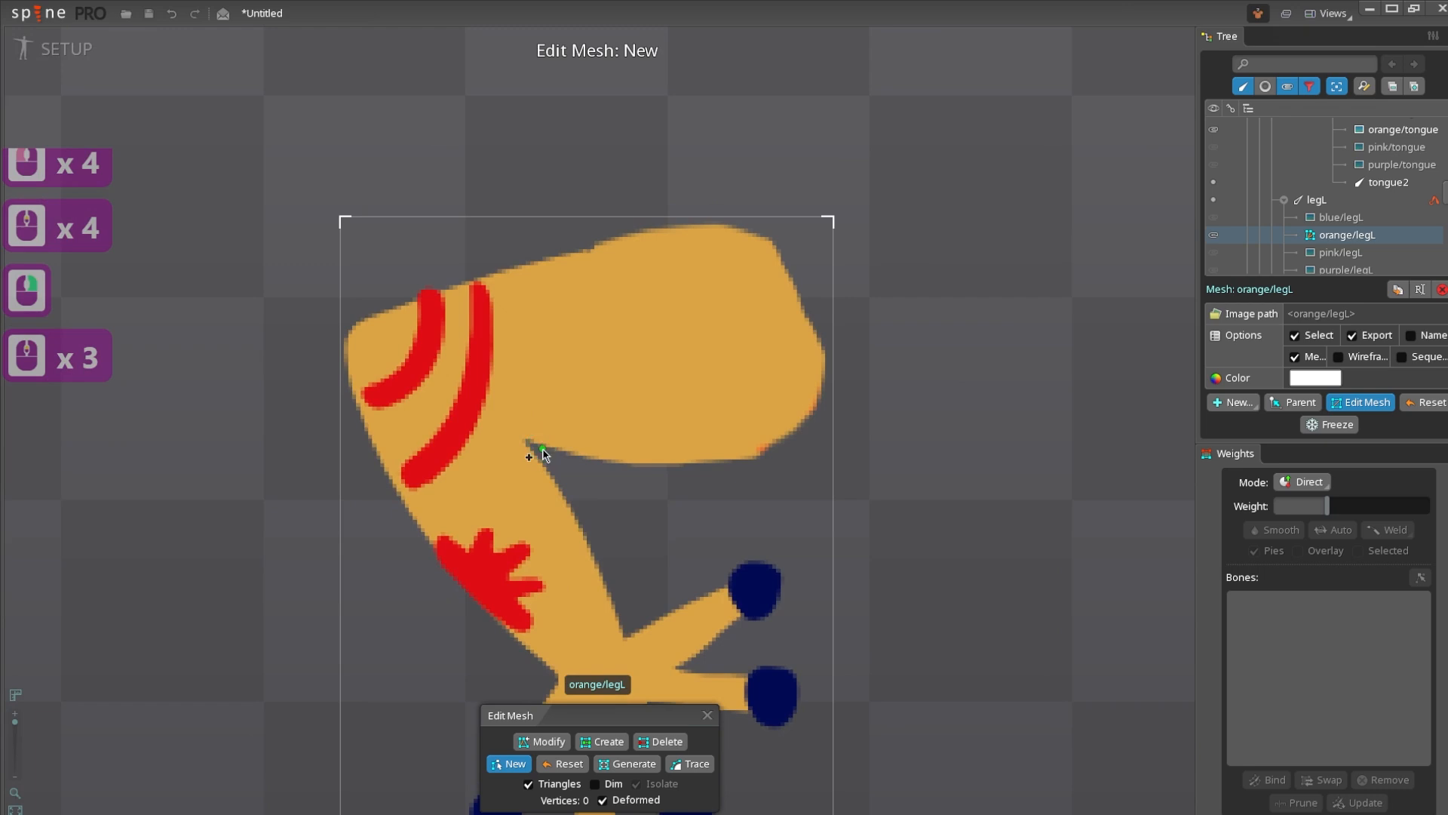
{"action": "left_click", "coordinate": [542, 451]}
{"action": "left_click", "coordinate": [577, 467]}
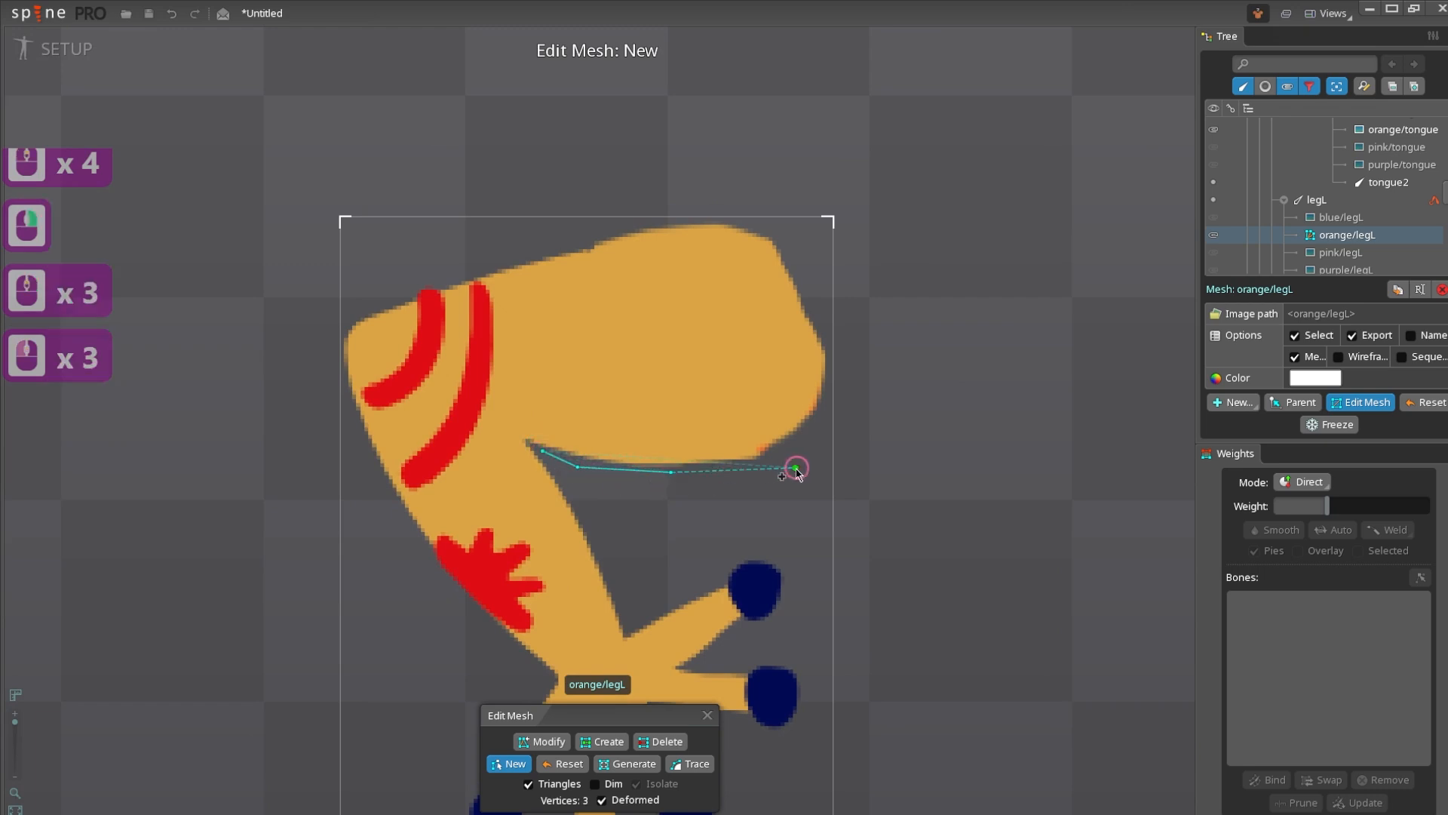
{"action": "key", "text": "z"}
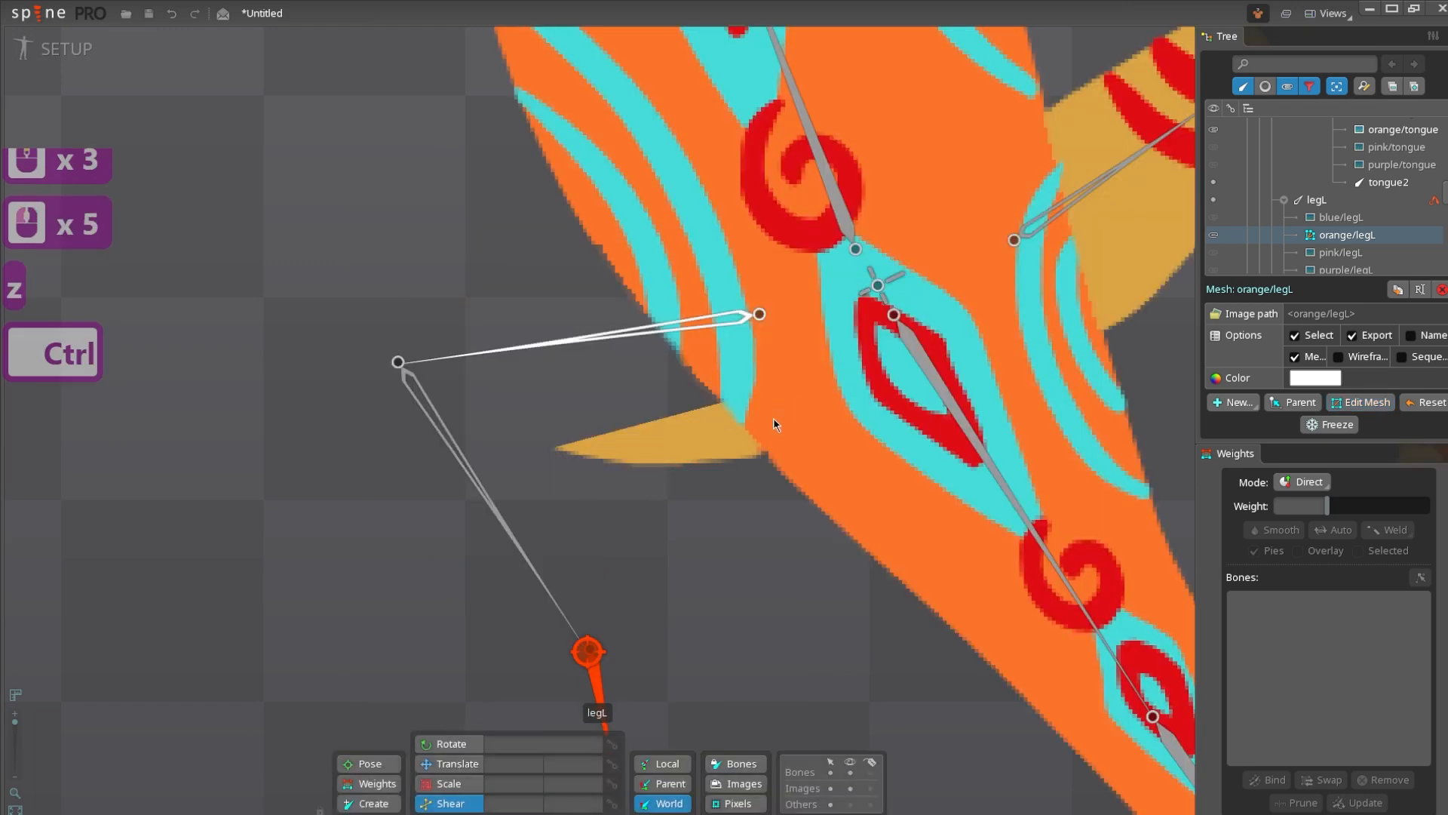
{"action": "key", "text": "ctrl+z"}
{"action": "left_click", "coordinate": [692, 423]}
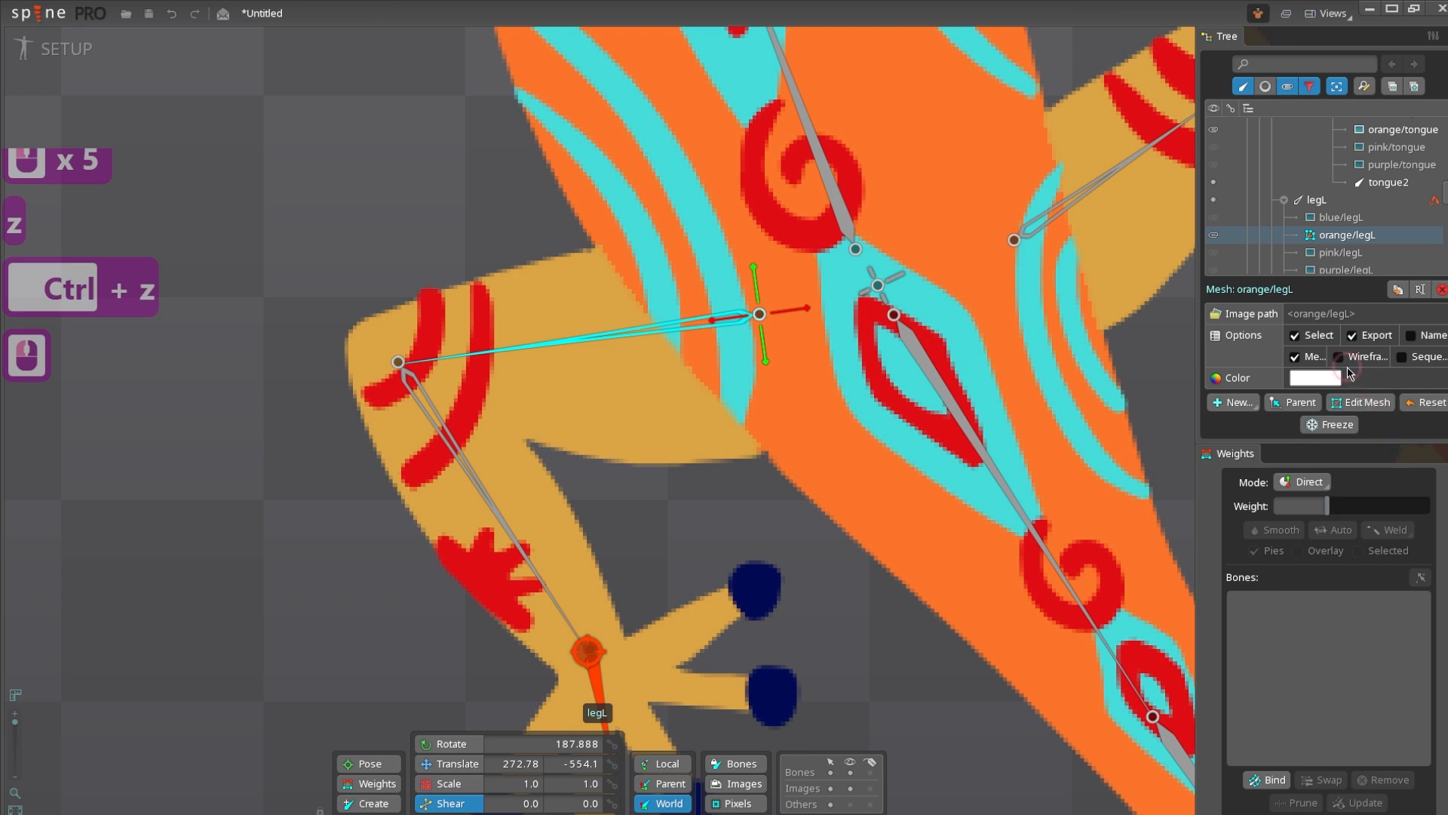
{"action": "key", "text": "space"}
{"action": "left_click", "coordinate": [608, 429]}
- Reopen the orange/legL mesh for editing and start a new hull
{"action": "key", "text": "v"}
{"action": "left_click", "coordinate": [725, 574]}
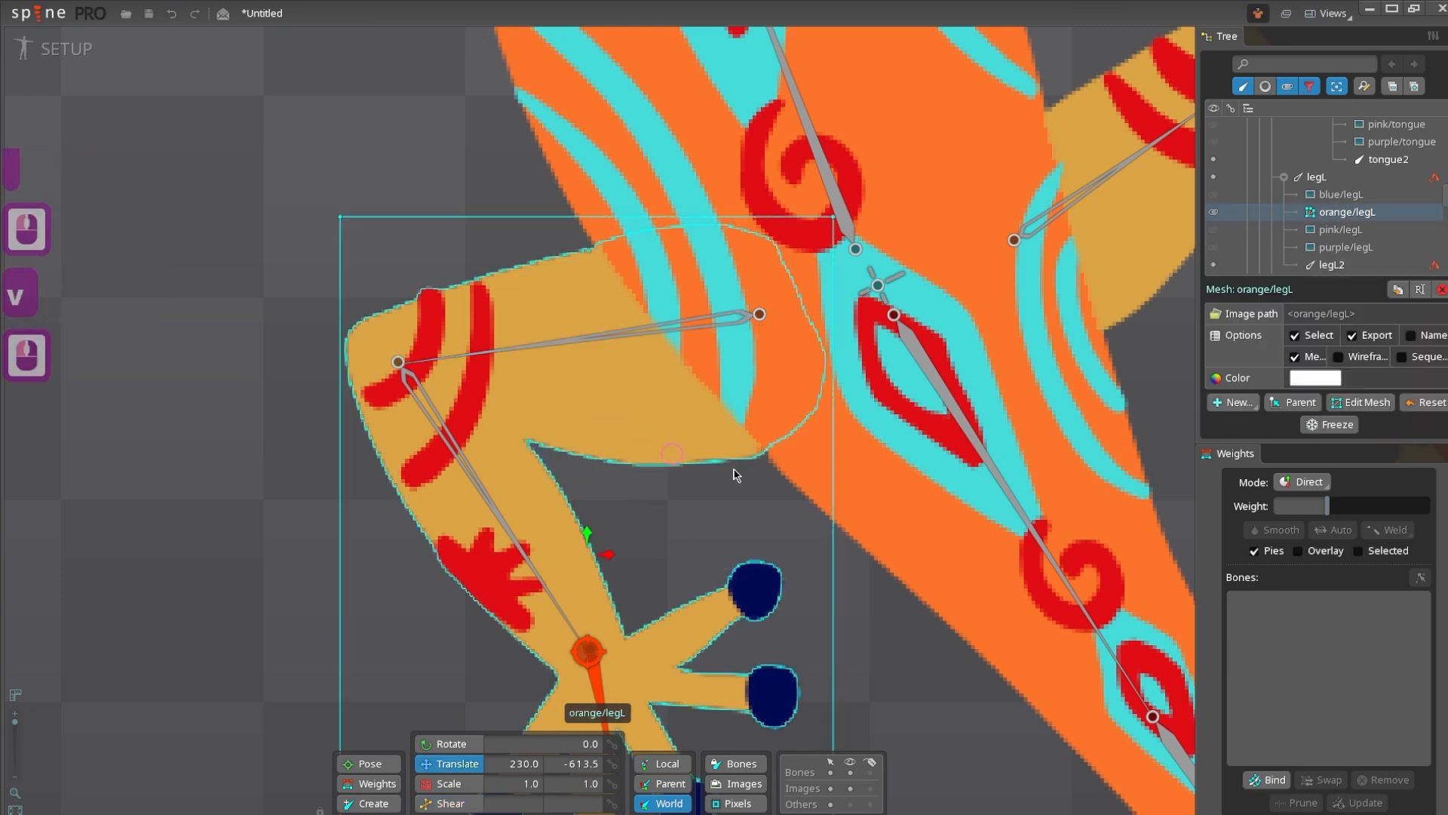
{"action": "left_click", "coordinate": [1348, 402]}
{"action": "left_click", "coordinate": [509, 763]}
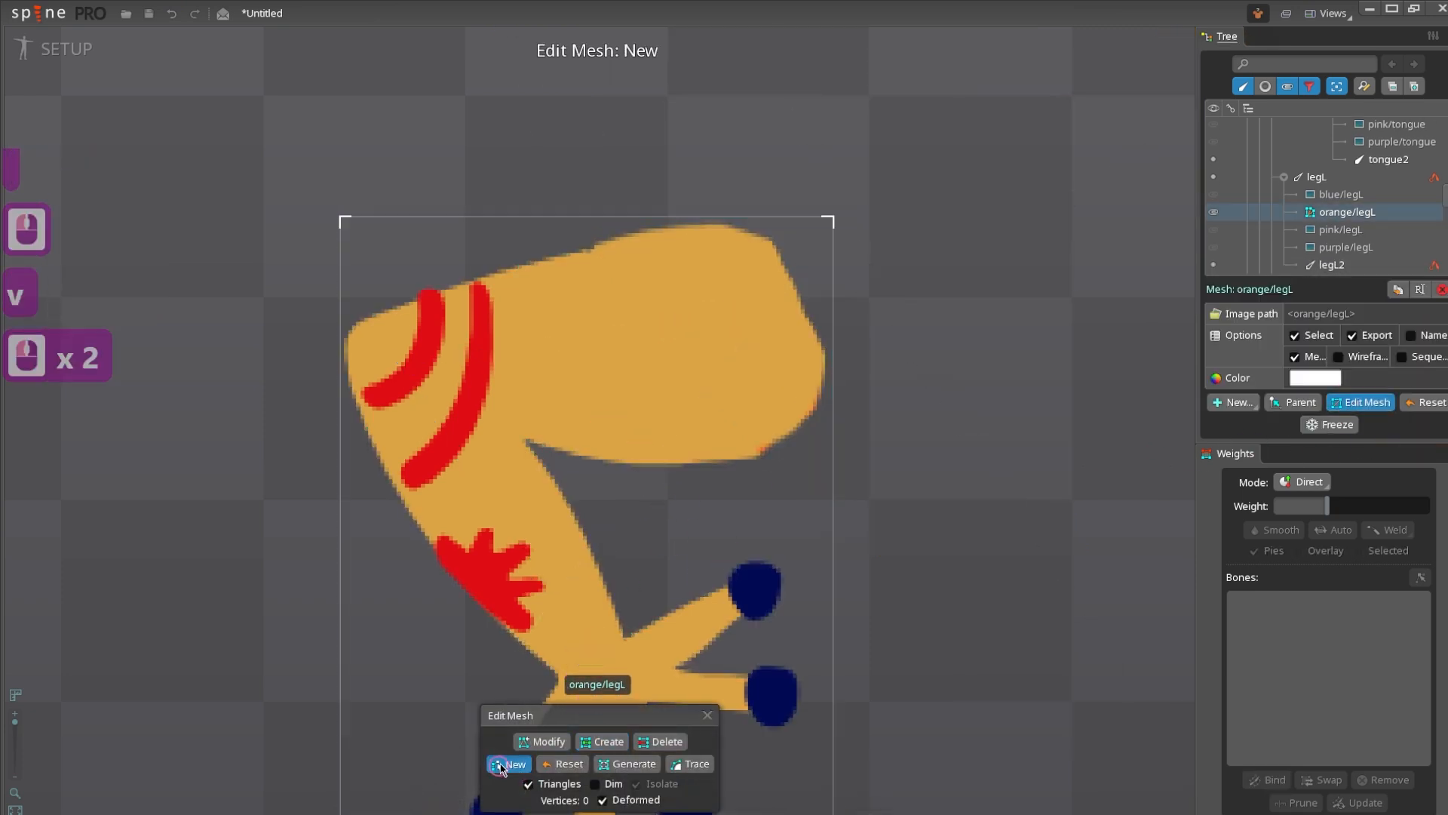
- Trace the orange/legL hull from the knee crease along the thigh's underside, around the hip end and back along its upper edge
{"action": "left_click", "coordinate": [543, 463]}
{"action": "left_click", "coordinate": [606, 476]}
{"action": "left_click", "coordinate": [743, 477]}
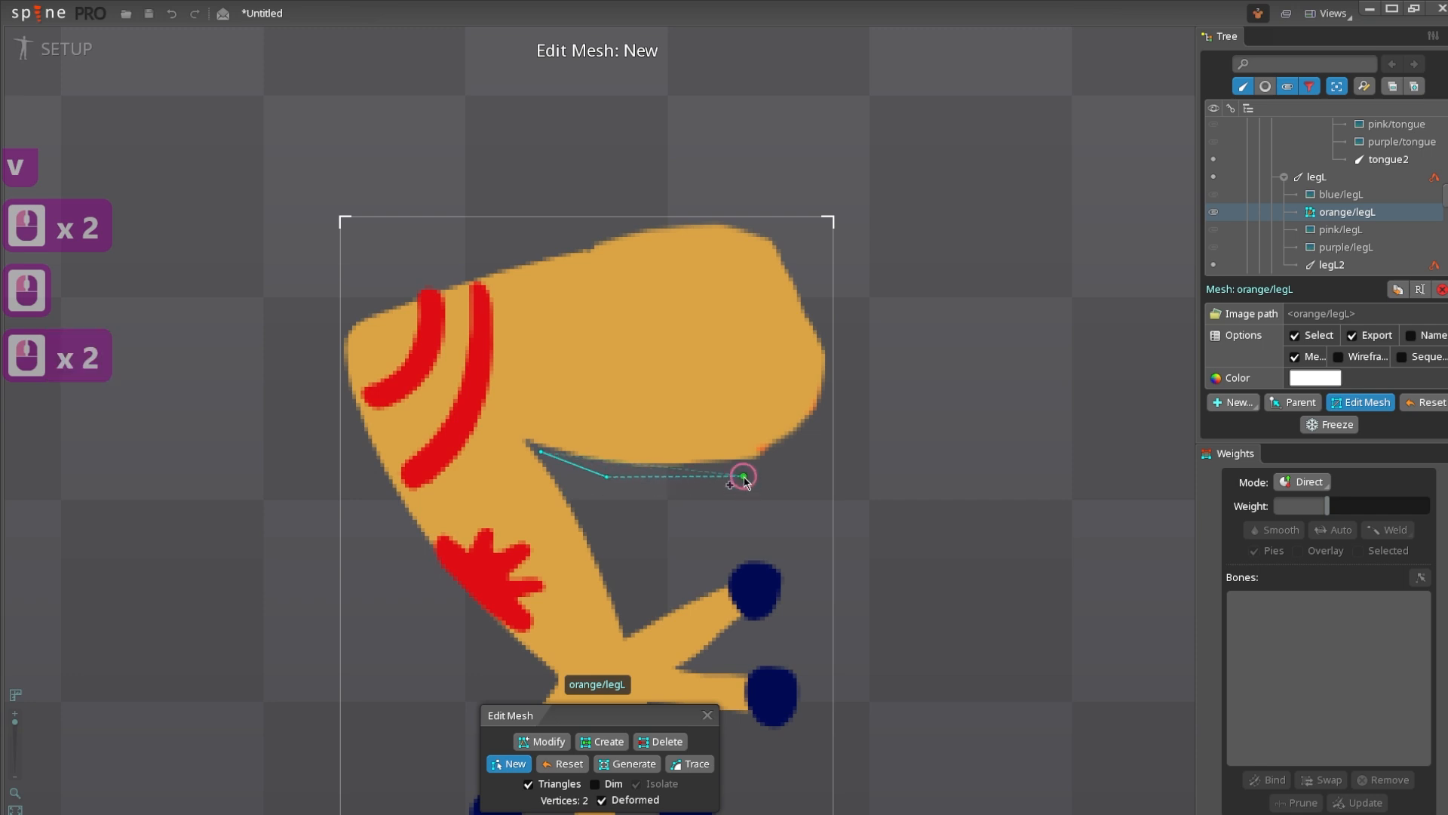
{"action": "left_click", "coordinate": [832, 417]}
{"action": "left_click", "coordinate": [766, 216]}
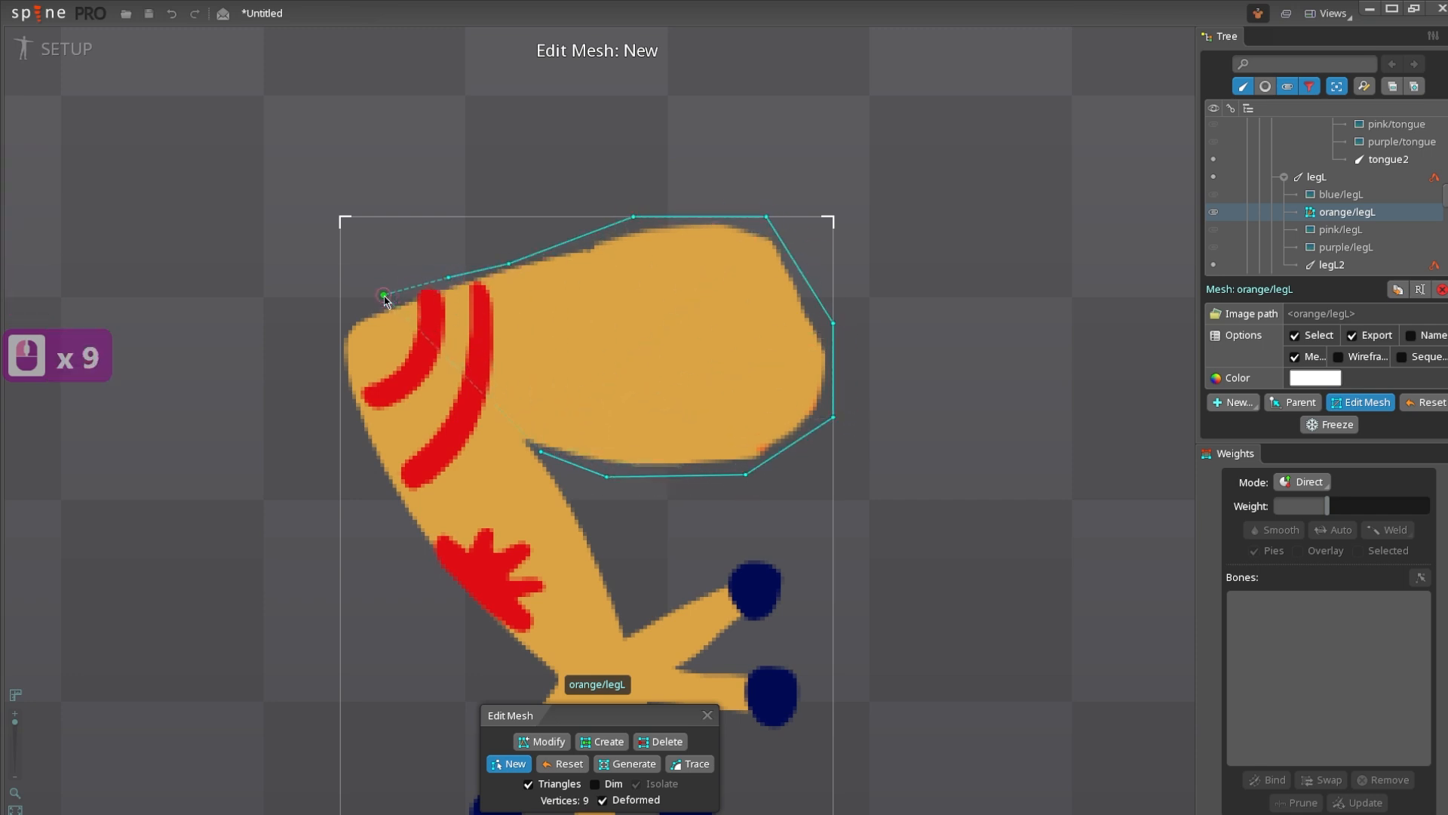
- Continue the orange/legL hull around the outside of the knee and down the shin's outer edge to the ankle
{"action": "left_click", "coordinate": [328, 318]}
{"action": "left_click", "coordinate": [347, 424]}
{"action": "scroll", "coordinate": [347, 423], "scroll_direction": "down", "scroll_amount": 3}
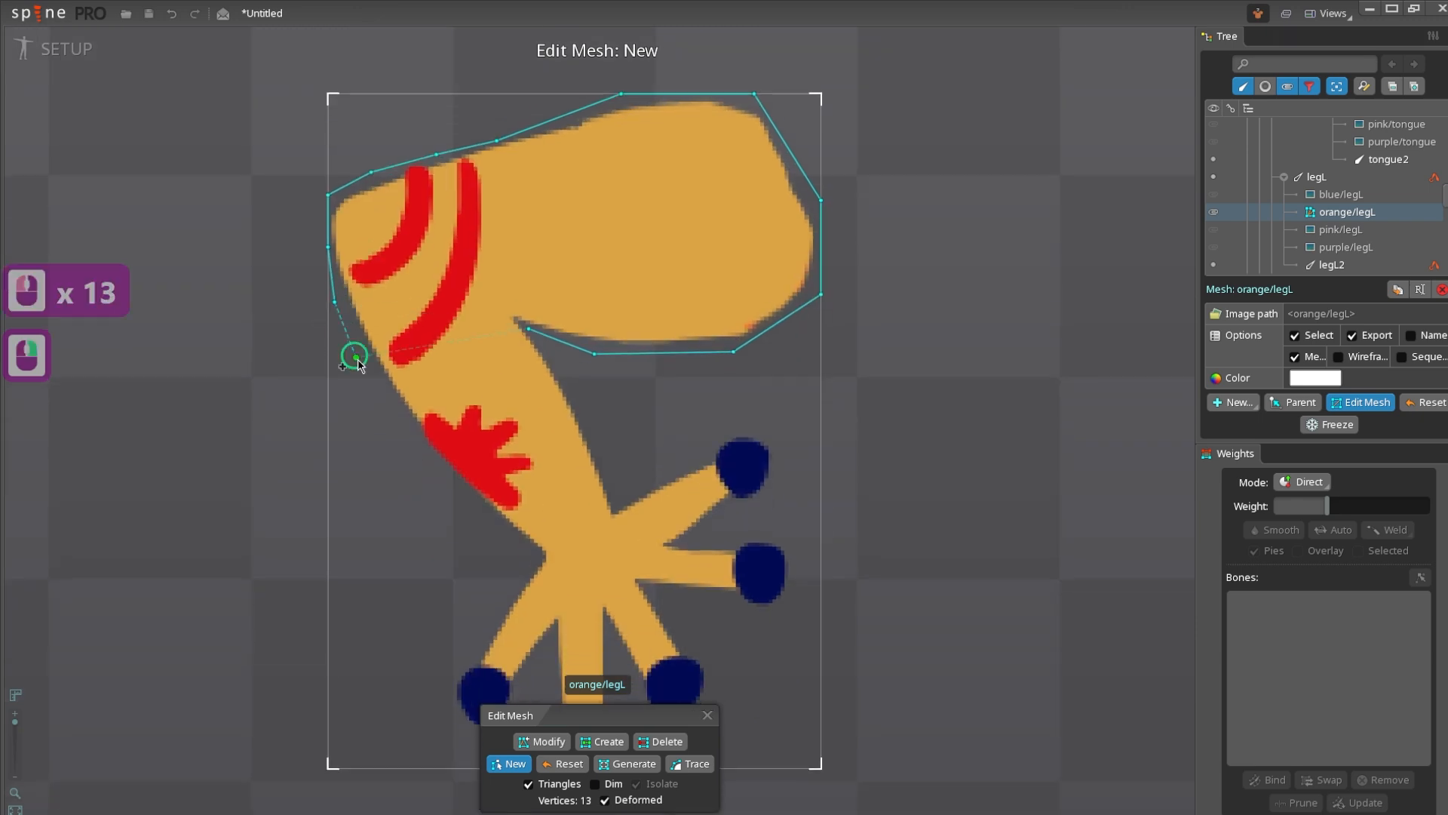
{"action": "left_click", "coordinate": [378, 491]}
{"action": "left_click", "coordinate": [425, 559]}
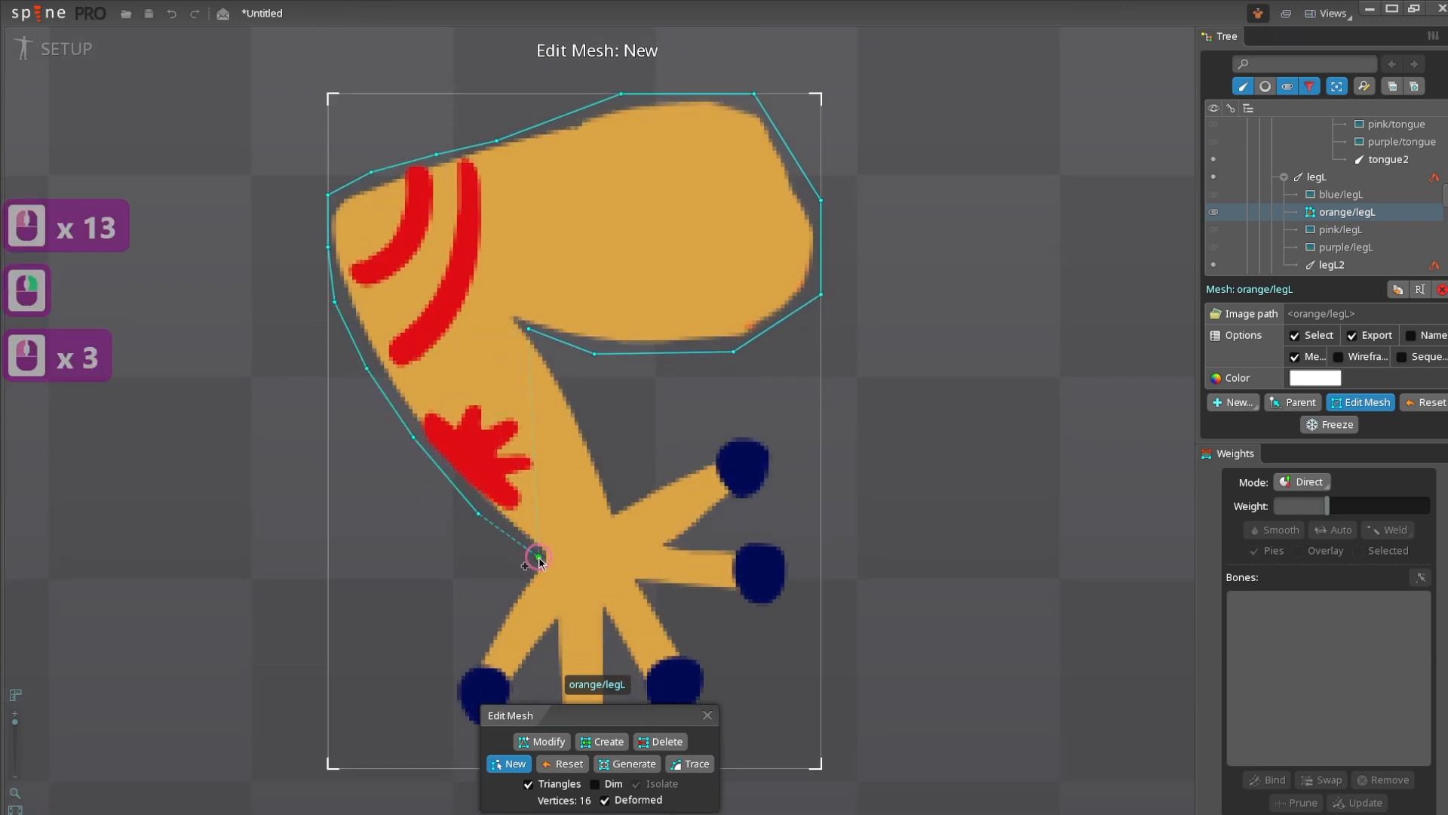
{"action": "left_click", "coordinate": [466, 655]}
{"action": "scroll", "coordinate": [468, 655], "scroll_direction": "down", "scroll_amount": 3}
- Trace the orange/legL hull loosely around the foot, enclosing all the toes in one outline
{"action": "left_click", "coordinate": [533, 408]}
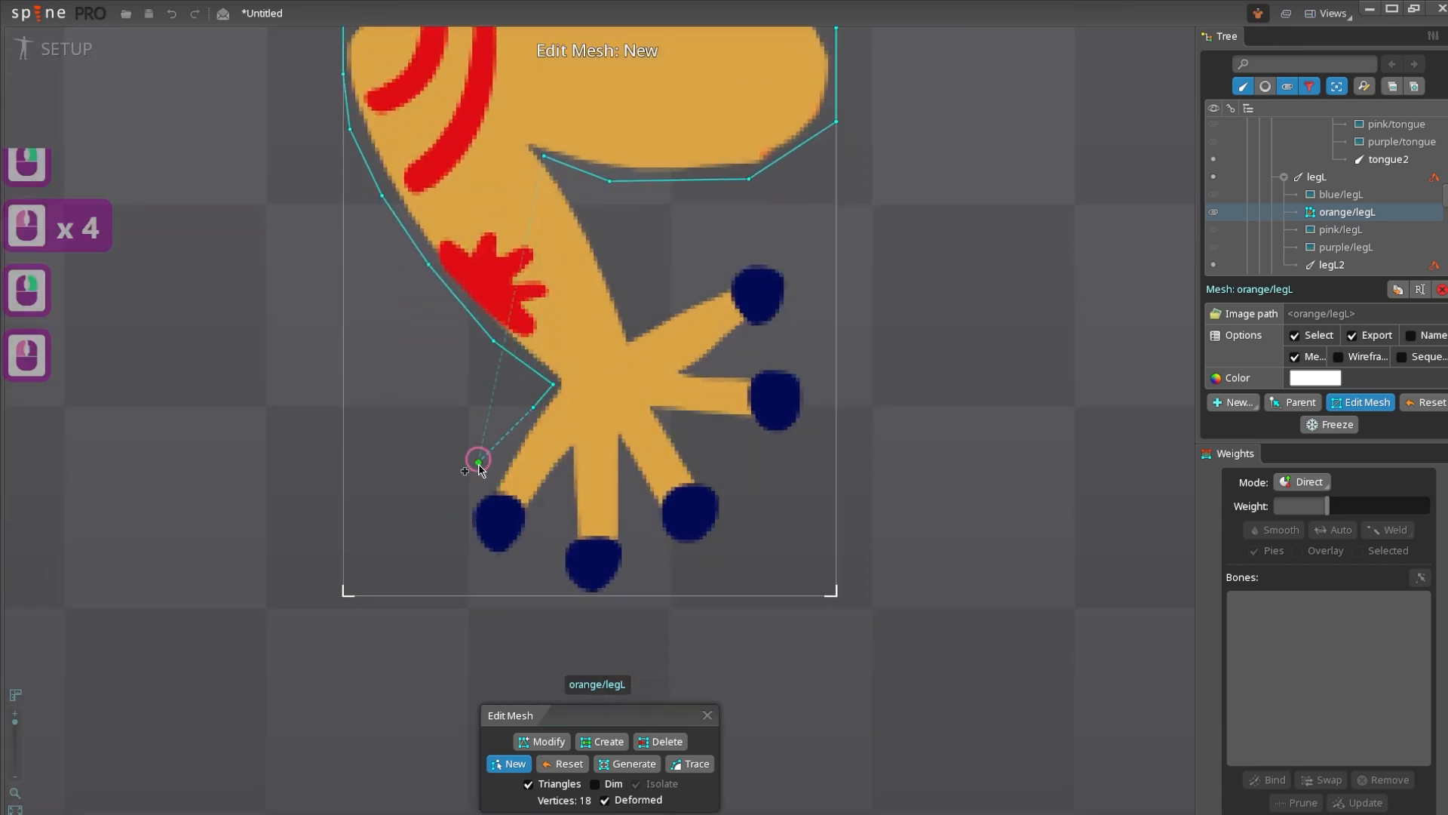
{"action": "left_click", "coordinate": [453, 511]}
{"action": "left_click", "coordinate": [576, 596]}
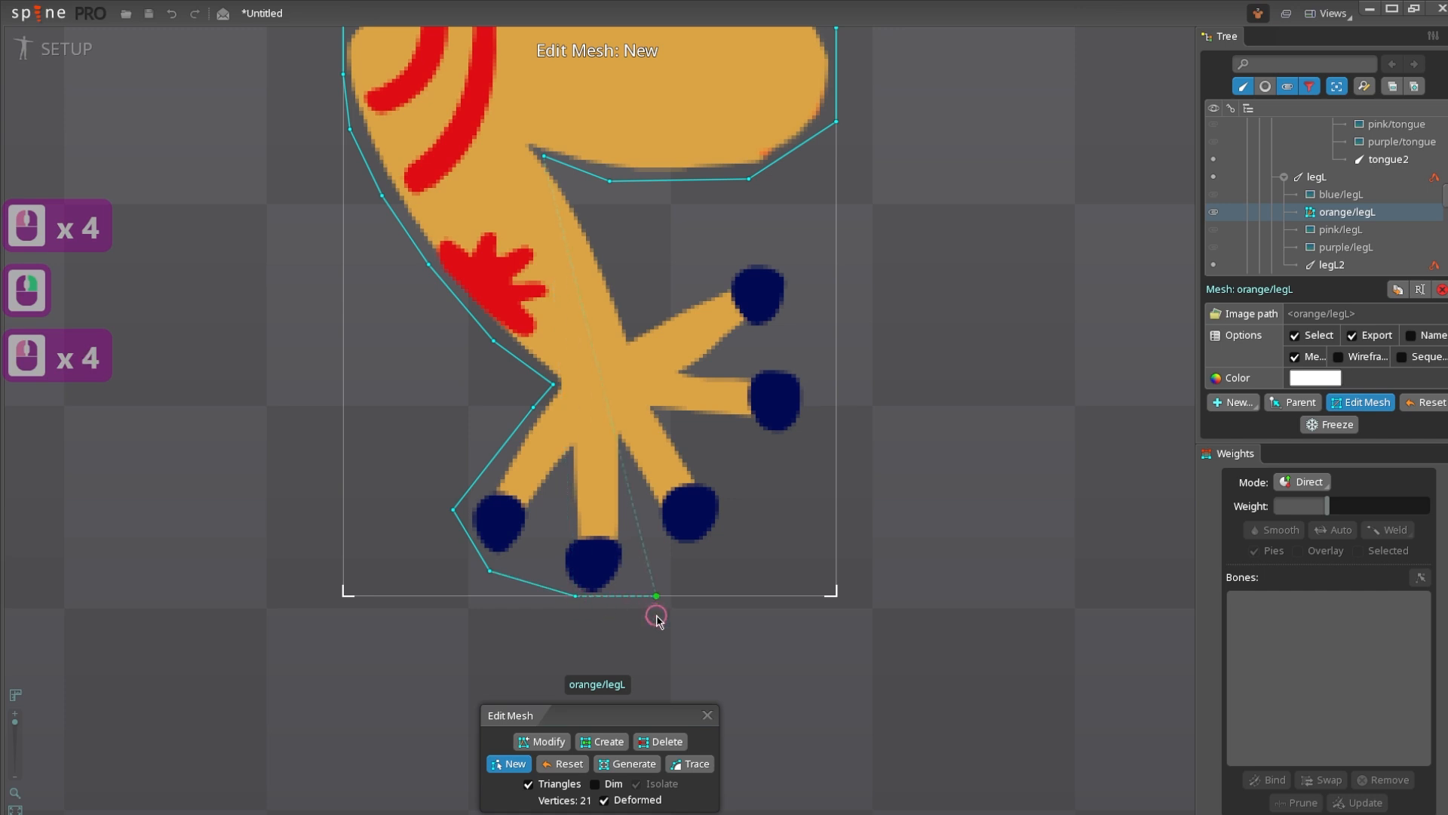
{"action": "left_click", "coordinate": [656, 596]}
{"action": "left_click", "coordinate": [837, 491]}
{"action": "left_click", "coordinate": [837, 321]}
{"action": "left_click", "coordinate": [767, 242]}
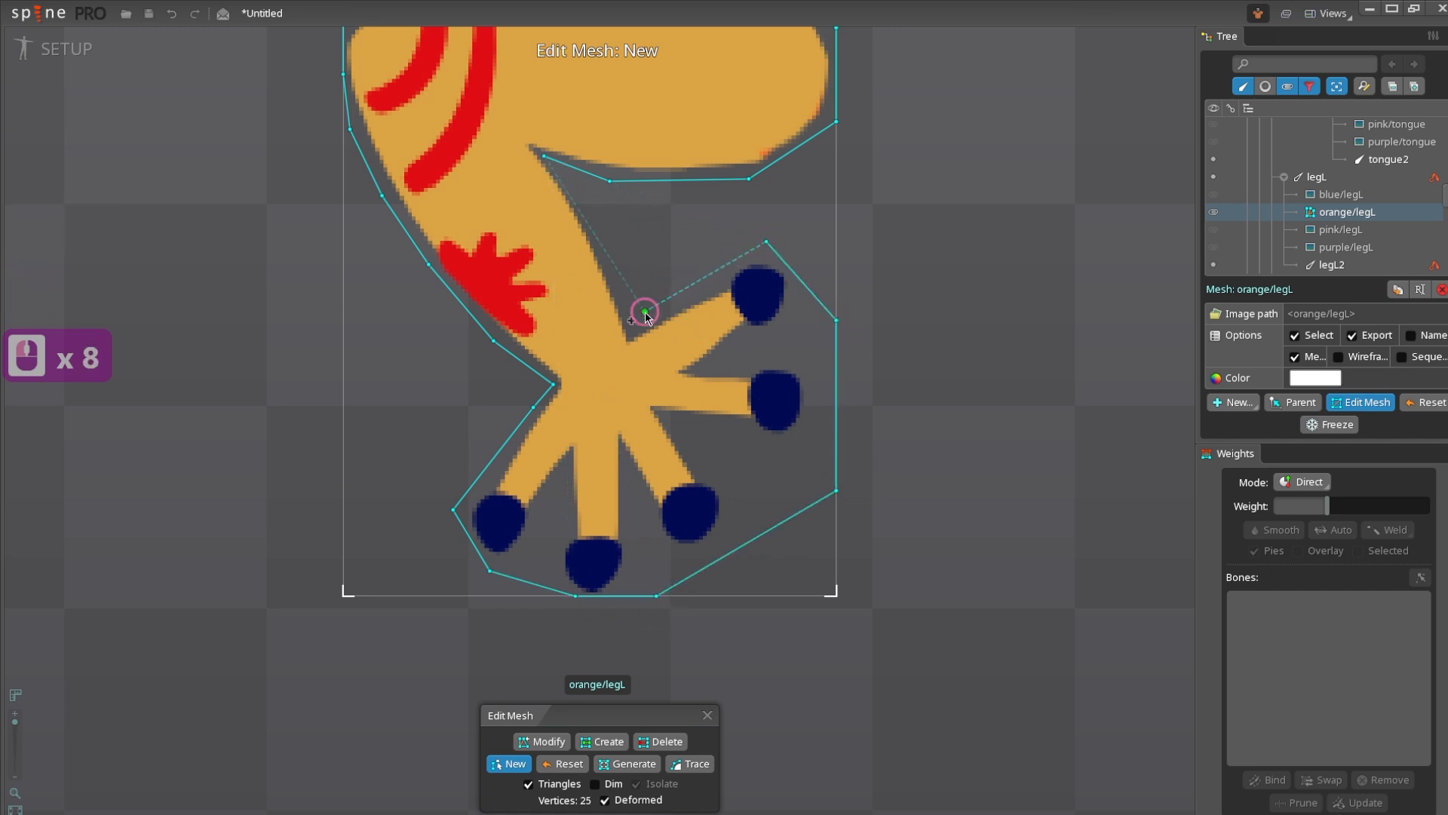
- Undo the misplaced vertex, then trace up the shin's inner edge and close the orange/legL hull at the knee crease
{"action": "key", "text": "ctrl+z"}
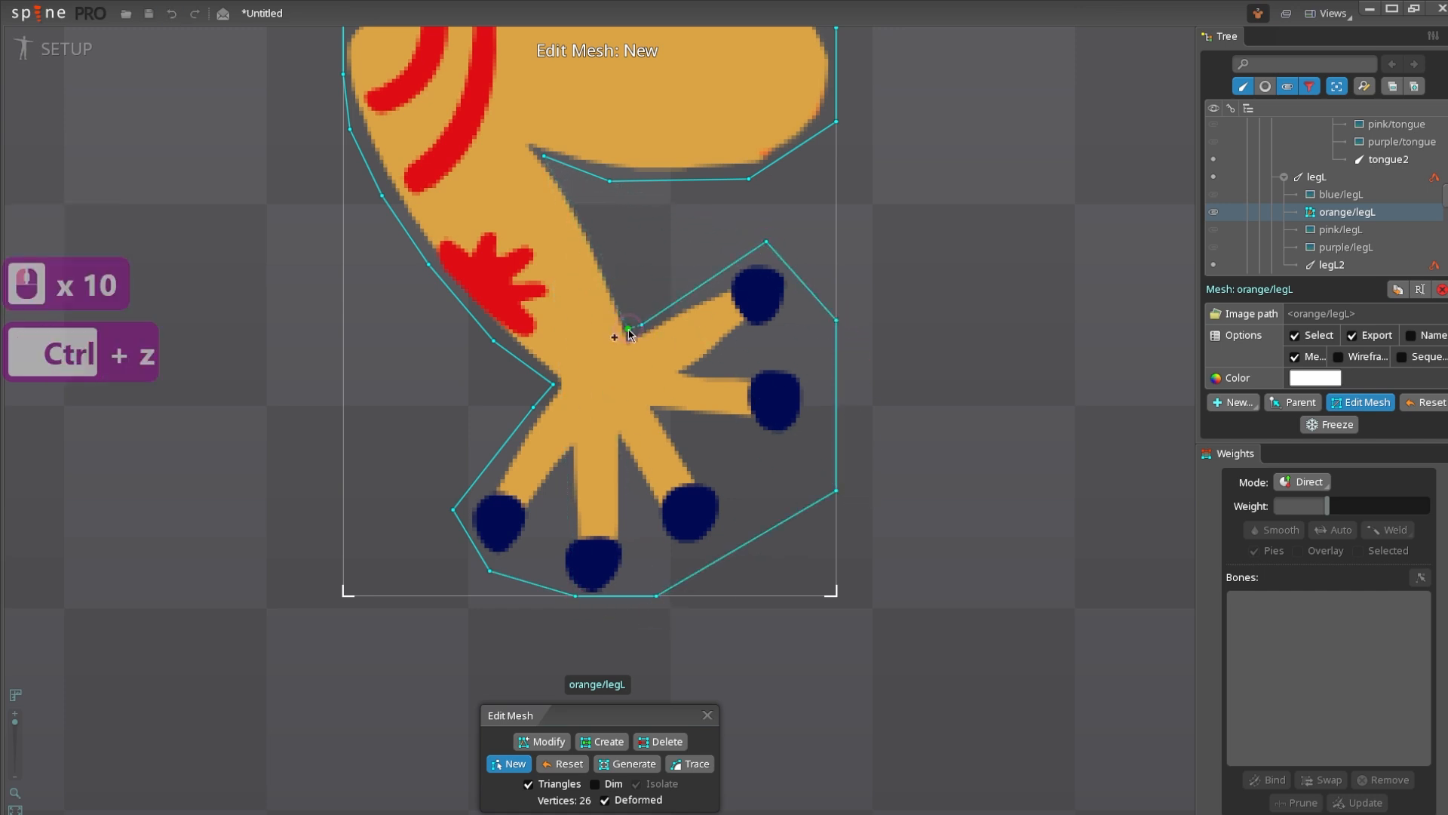
{"action": "scroll", "coordinate": [632, 317], "scroll_direction": "up", "scroll_amount": 4}
{"action": "left_click", "coordinate": [637, 338]}
{"action": "left_click", "coordinate": [617, 233]}
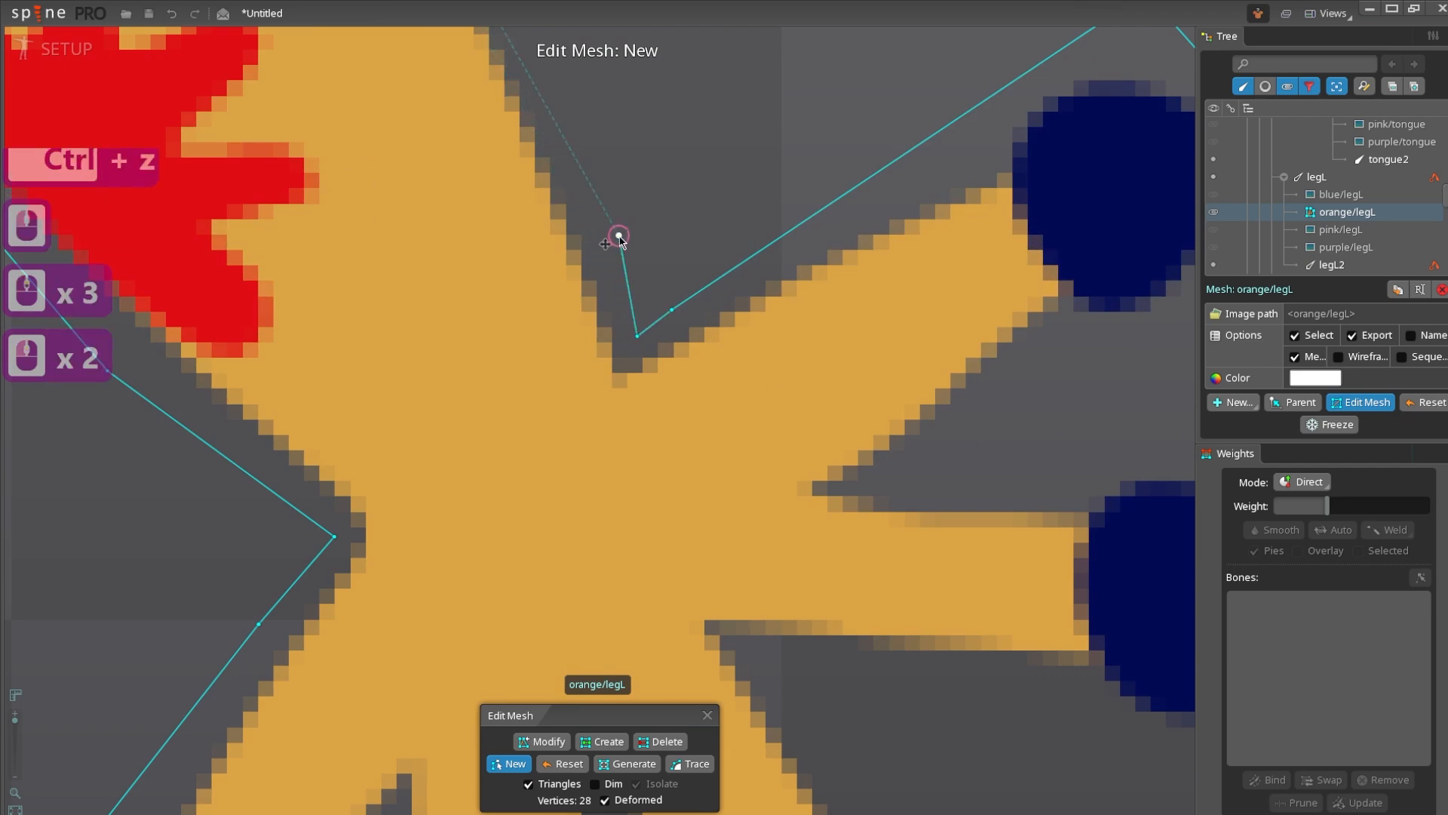
{"action": "scroll", "coordinate": [689, 485], "scroll_direction": "down", "scroll_amount": 4}
{"action": "left_click", "coordinate": [597, 394]}
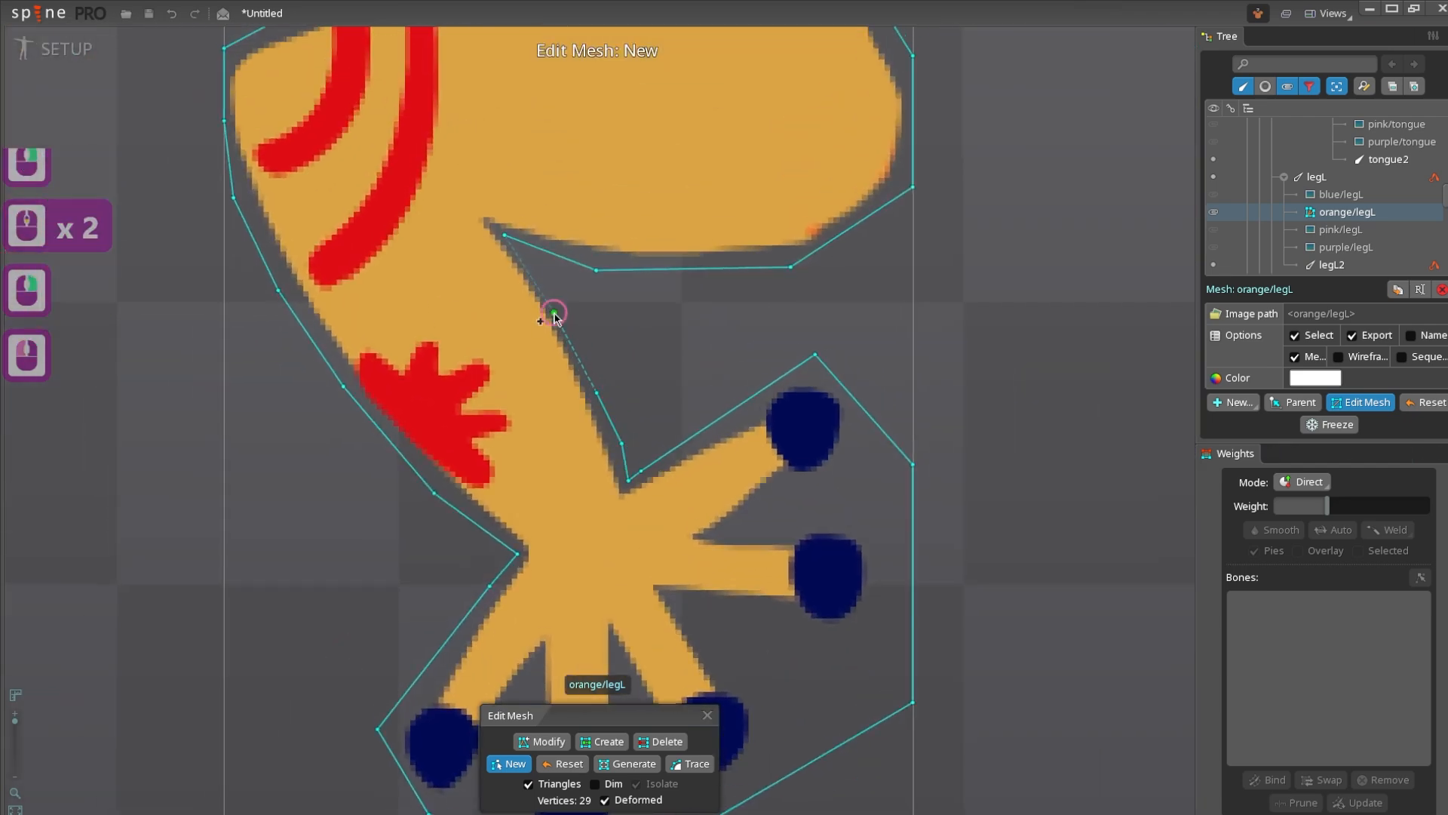
{"action": "left_click", "coordinate": [554, 308]}
{"action": "left_click", "coordinate": [513, 250]}
{"action": "key", "text": "ctrl+z"}
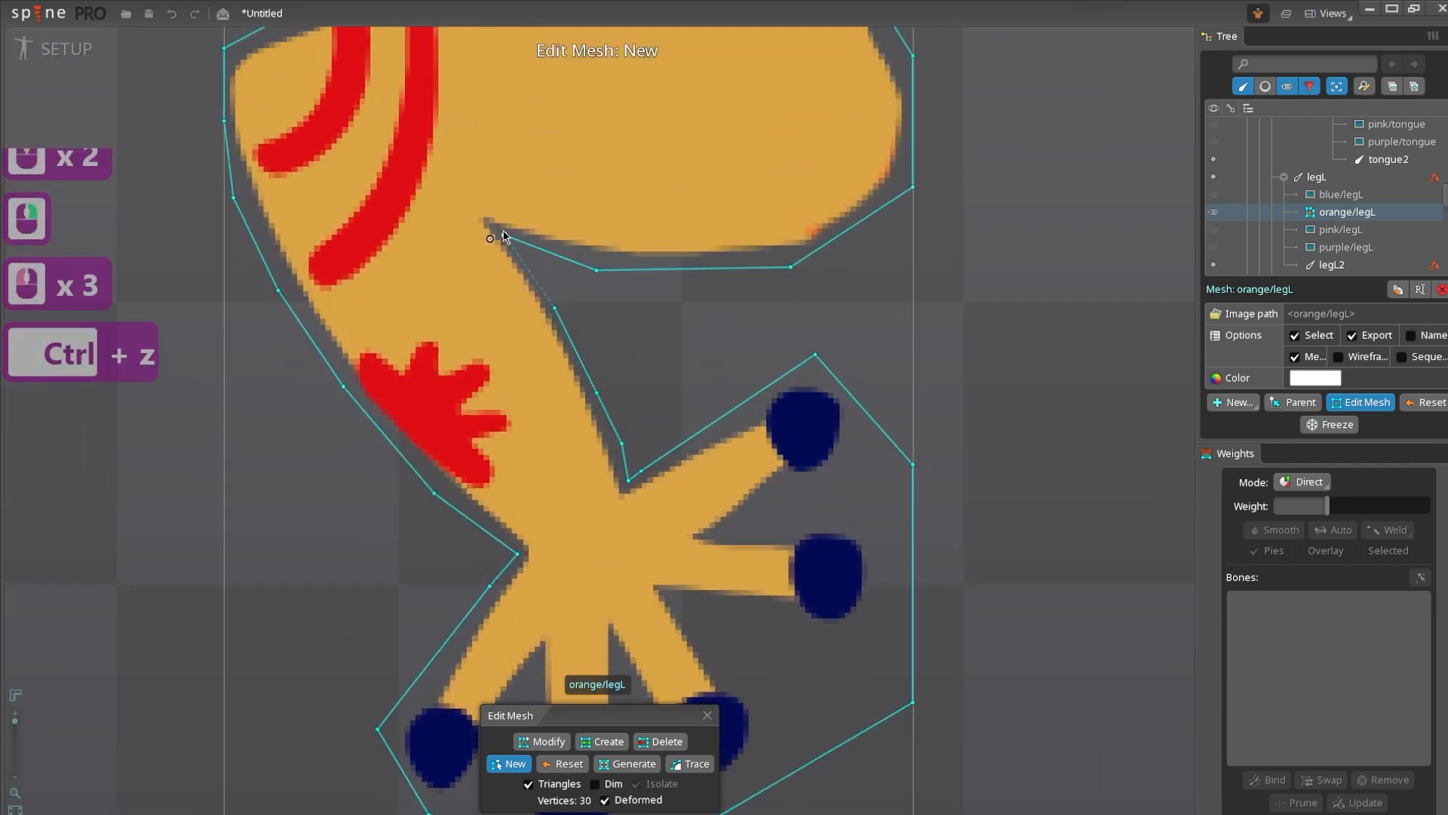
{"action": "left_click", "coordinate": [505, 236]}
- Add interior vertices around the knee joint and upper shin of the orange/legL mesh
{"action": "scroll", "coordinate": [667, 514], "scroll_direction": "down", "scroll_amount": 4}
{"action": "scroll", "coordinate": [504, 336], "scroll_direction": "up", "scroll_amount": 3}
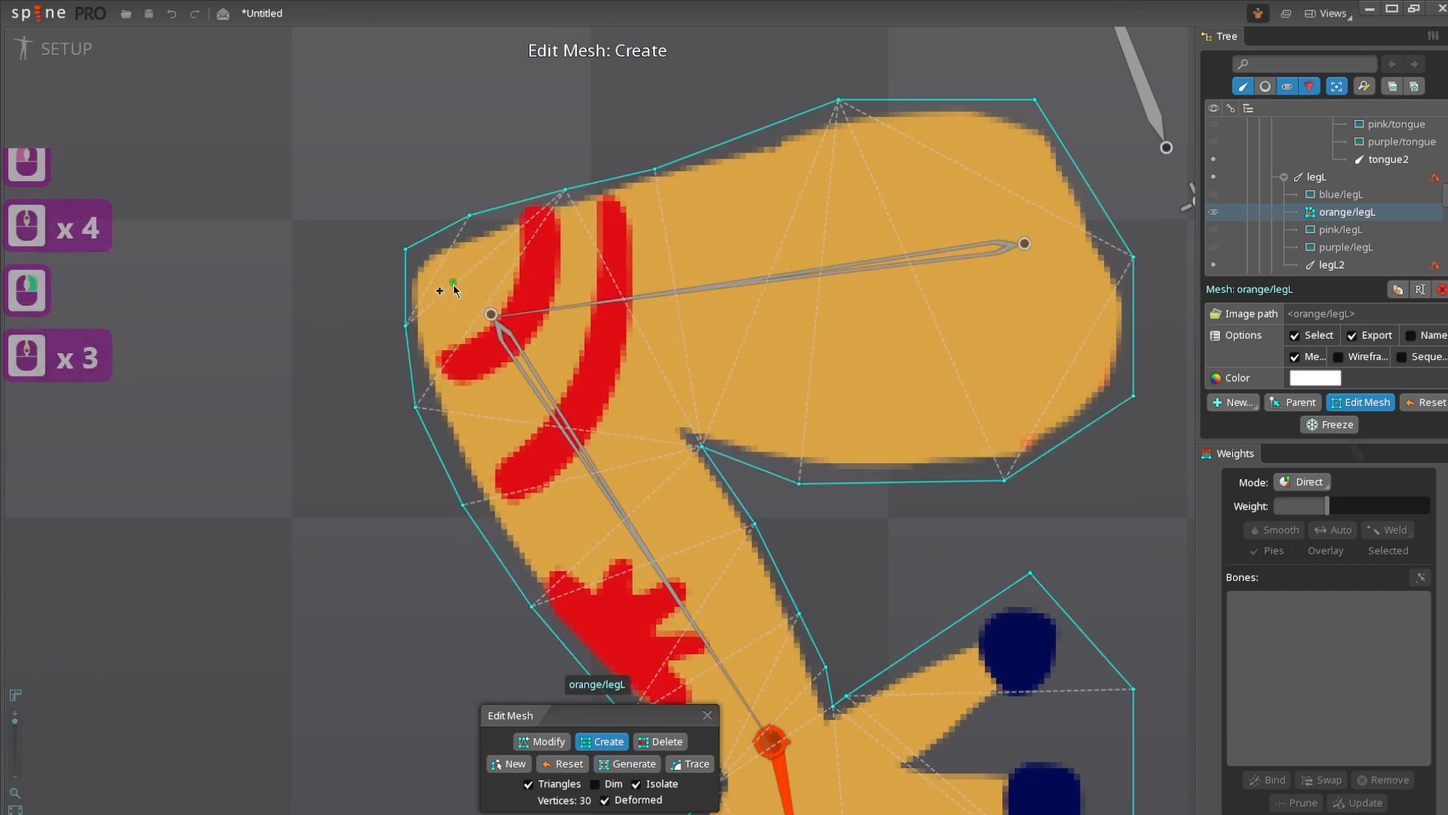
{"action": "left_click", "coordinate": [491, 309]}
{"action": "left_click", "coordinate": [579, 359]}
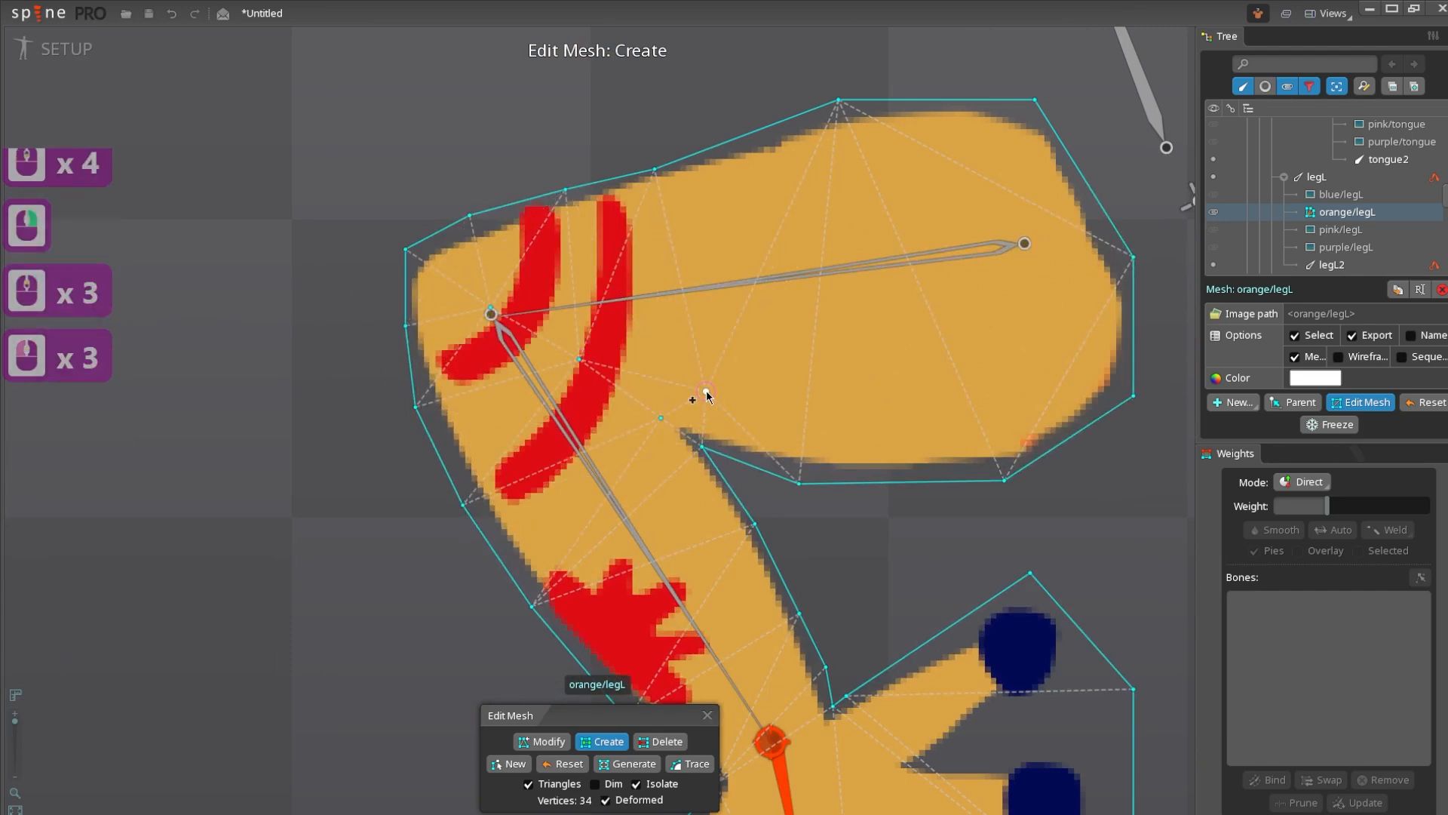
{"action": "left_click", "coordinate": [526, 446]}
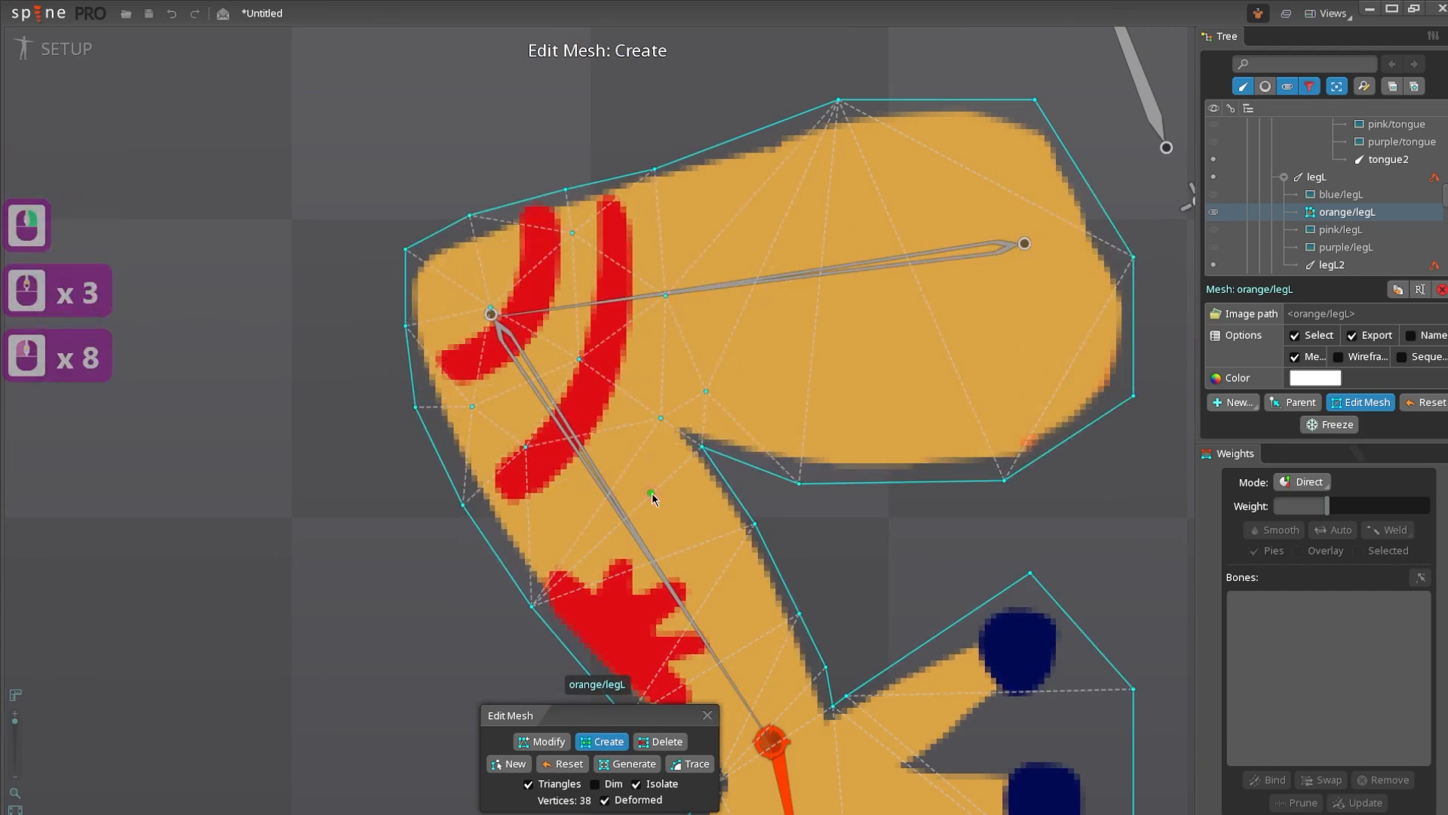
{"action": "left_click", "coordinate": [652, 492]}
{"action": "left_click", "coordinate": [533, 532]}
{"action": "left_click", "coordinate": [669, 559]}
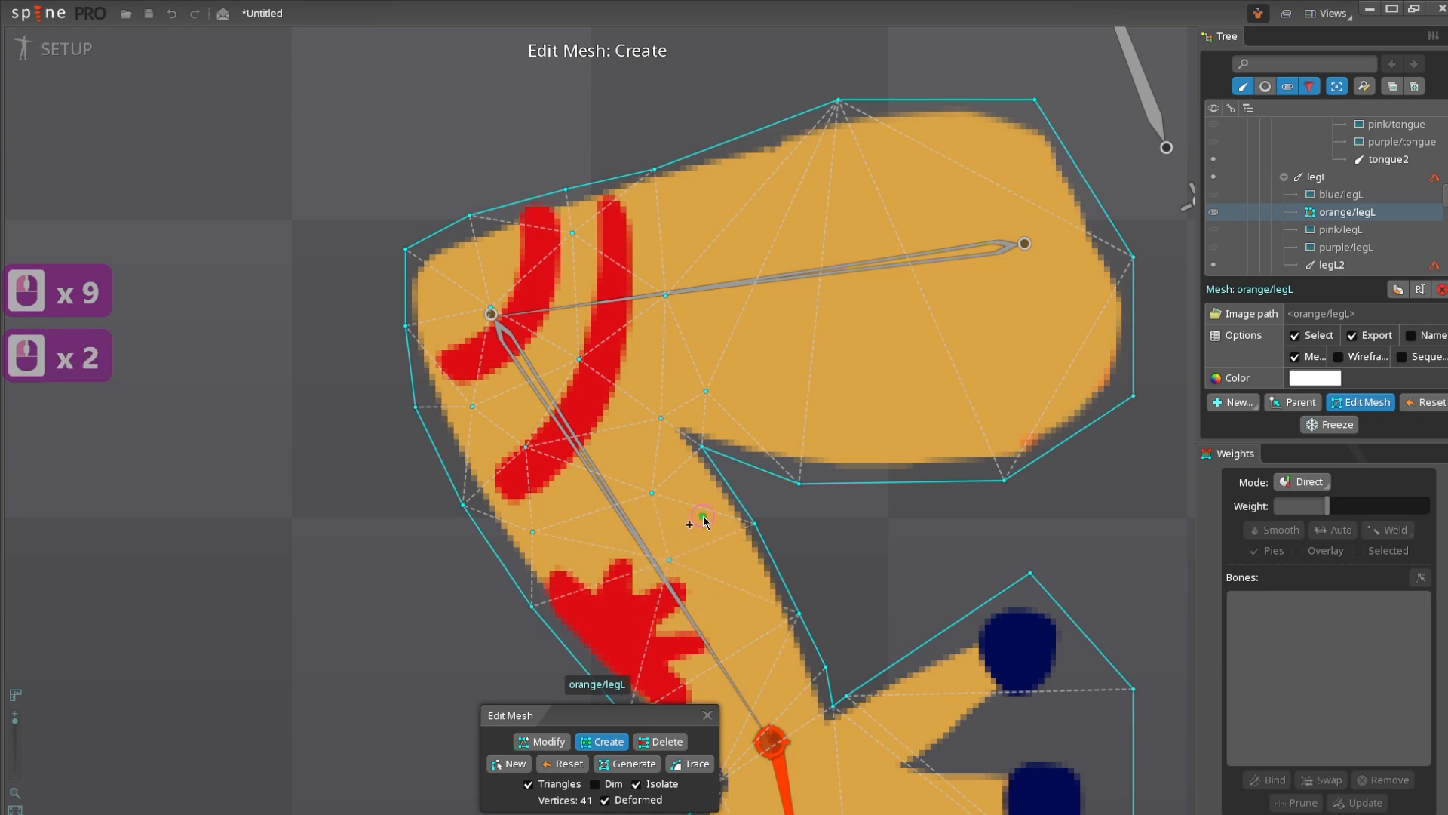
- Add interior vertices around the ankle of the orange/legL mesh and finish mesh editing
{"action": "scroll", "coordinate": [697, 521], "scroll_direction": "down", "scroll_amount": 3}
{"action": "left_click_drag", "start_coordinate": [783, 699], "coordinate": [672, 501]}
{"action": "left_click", "coordinate": [589, 415]}
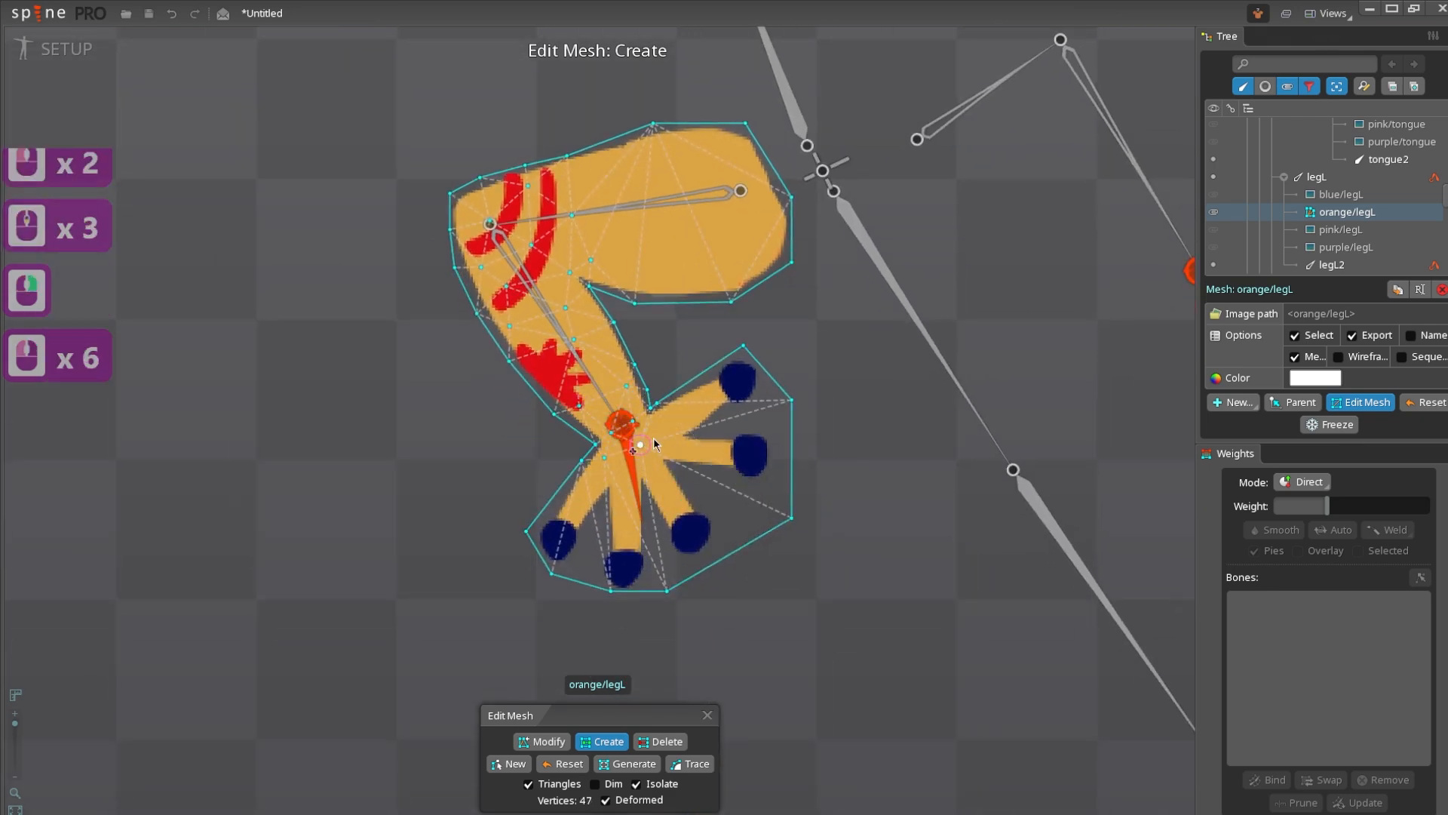
{"action": "scroll", "coordinate": [710, 472], "scroll_direction": "down", "scroll_amount": 2}
{"action": "key", "text": "v"}
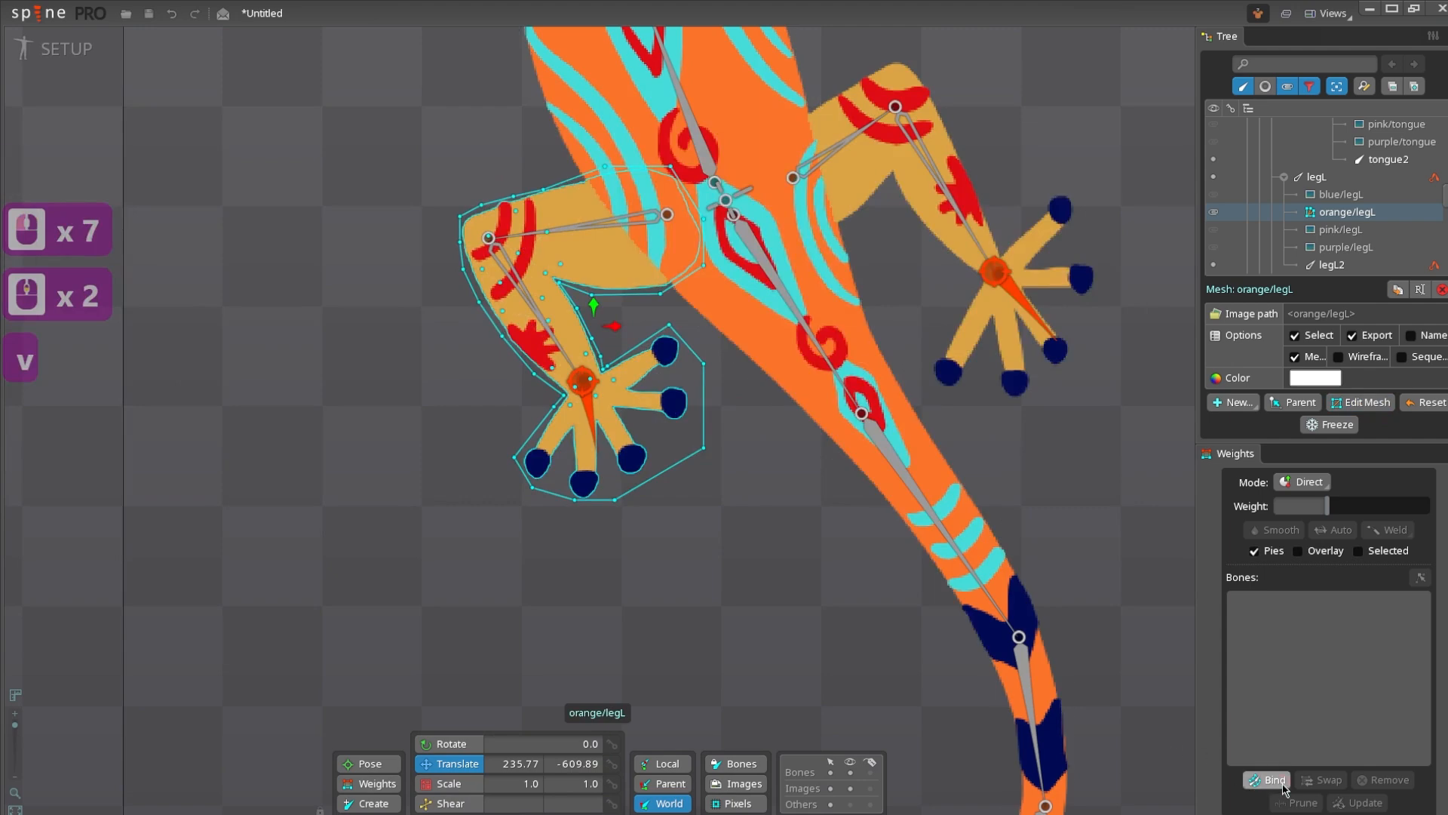
- Bind the orange/legL mesh to the bones legL, legL2 and legL4
{"action": "left_click", "coordinate": [1266, 779]}
{"action": "left_click", "coordinate": [750, 259]}
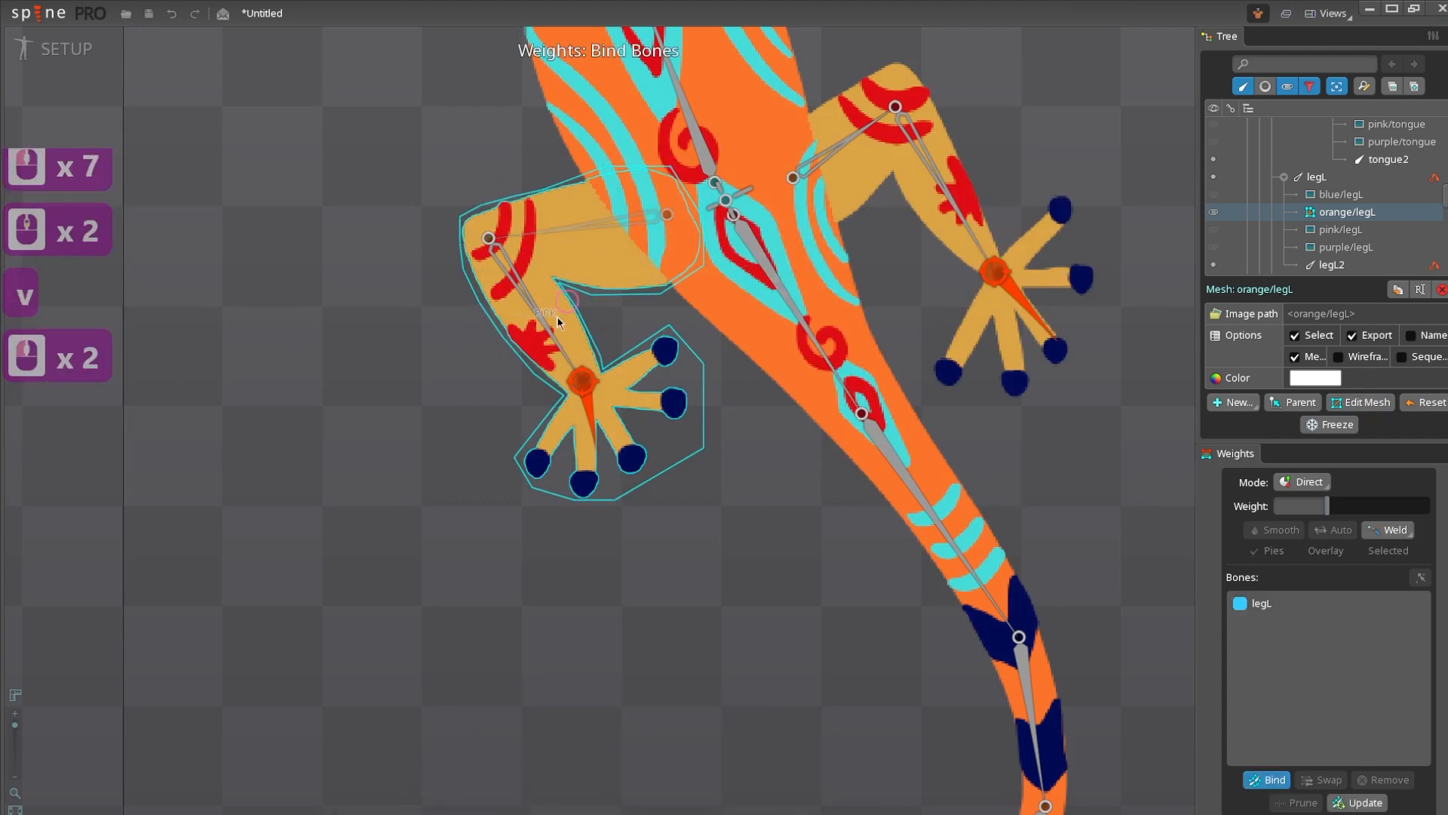
{"action": "left_click", "coordinate": [589, 426]}
{"action": "key", "text": "v"}
- Convert the orange/legR attachment to a mesh and start a new hull for it
{"action": "left_click_drag", "start_coordinate": [850, 204], "coordinate": [674, 376]}
{"action": "left_click", "coordinate": [674, 376]}
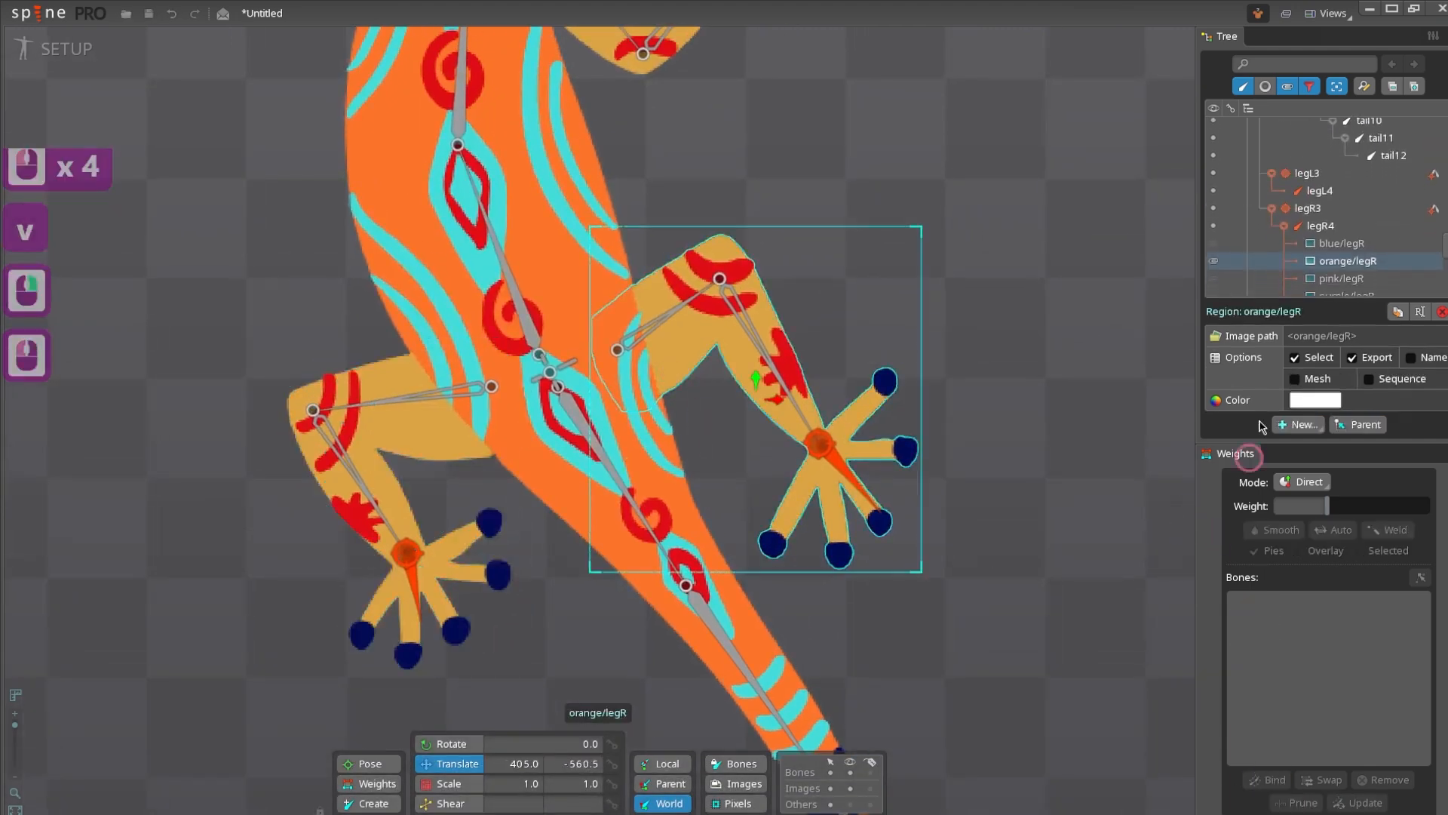
{"action": "left_click", "coordinate": [1310, 379]}
{"action": "left_click", "coordinate": [1360, 402]}
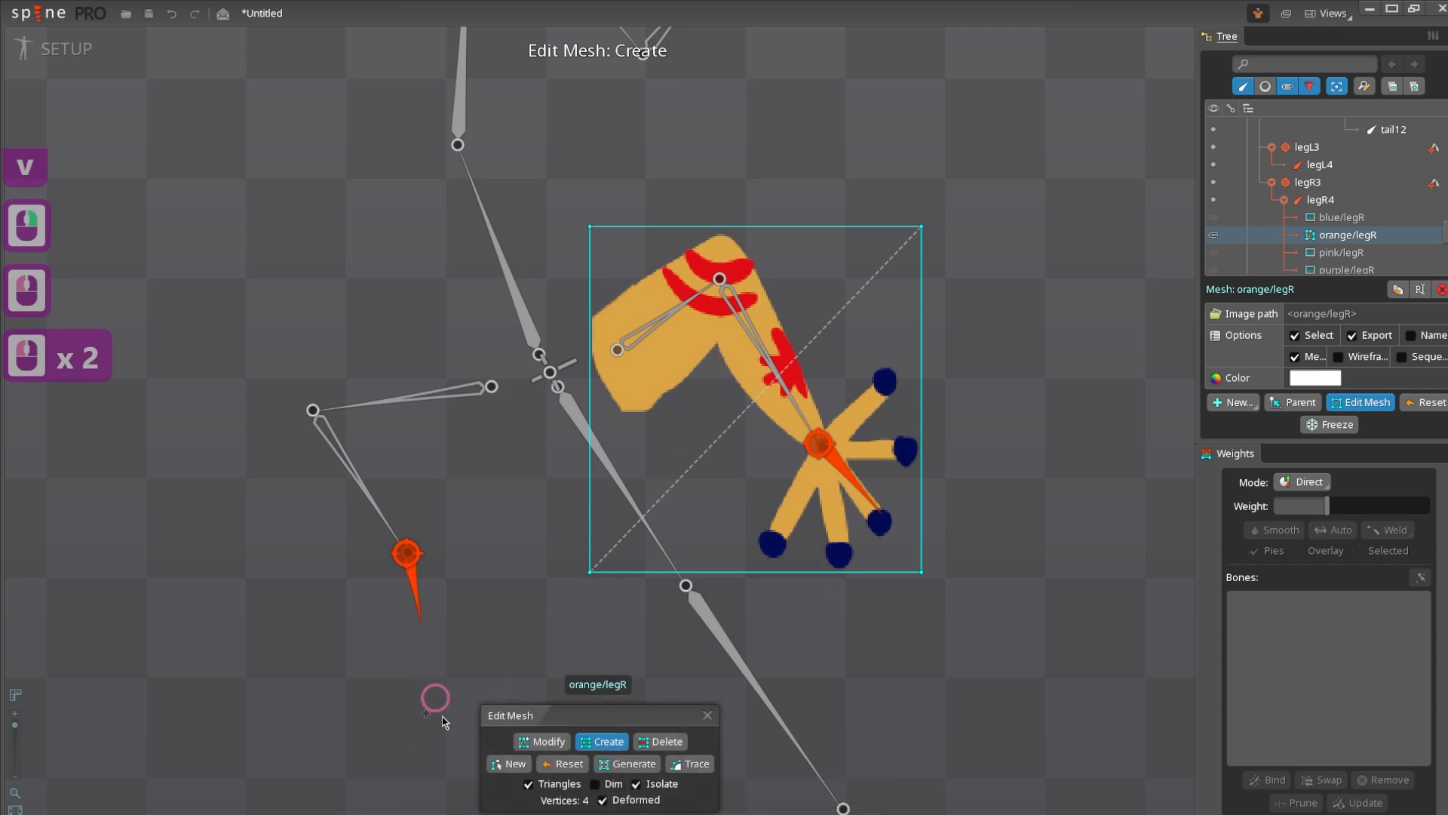
{"action": "left_click", "coordinate": [503, 765]}
- Trace the orange/legR hull from the hip end along the thigh's underside, through the knee crease and down to the ankle
{"action": "scroll", "coordinate": [566, 410], "scroll_direction": "up", "scroll_amount": 3}
{"action": "left_click", "coordinate": [485, 362]}
{"action": "left_click", "coordinate": [468, 459]}
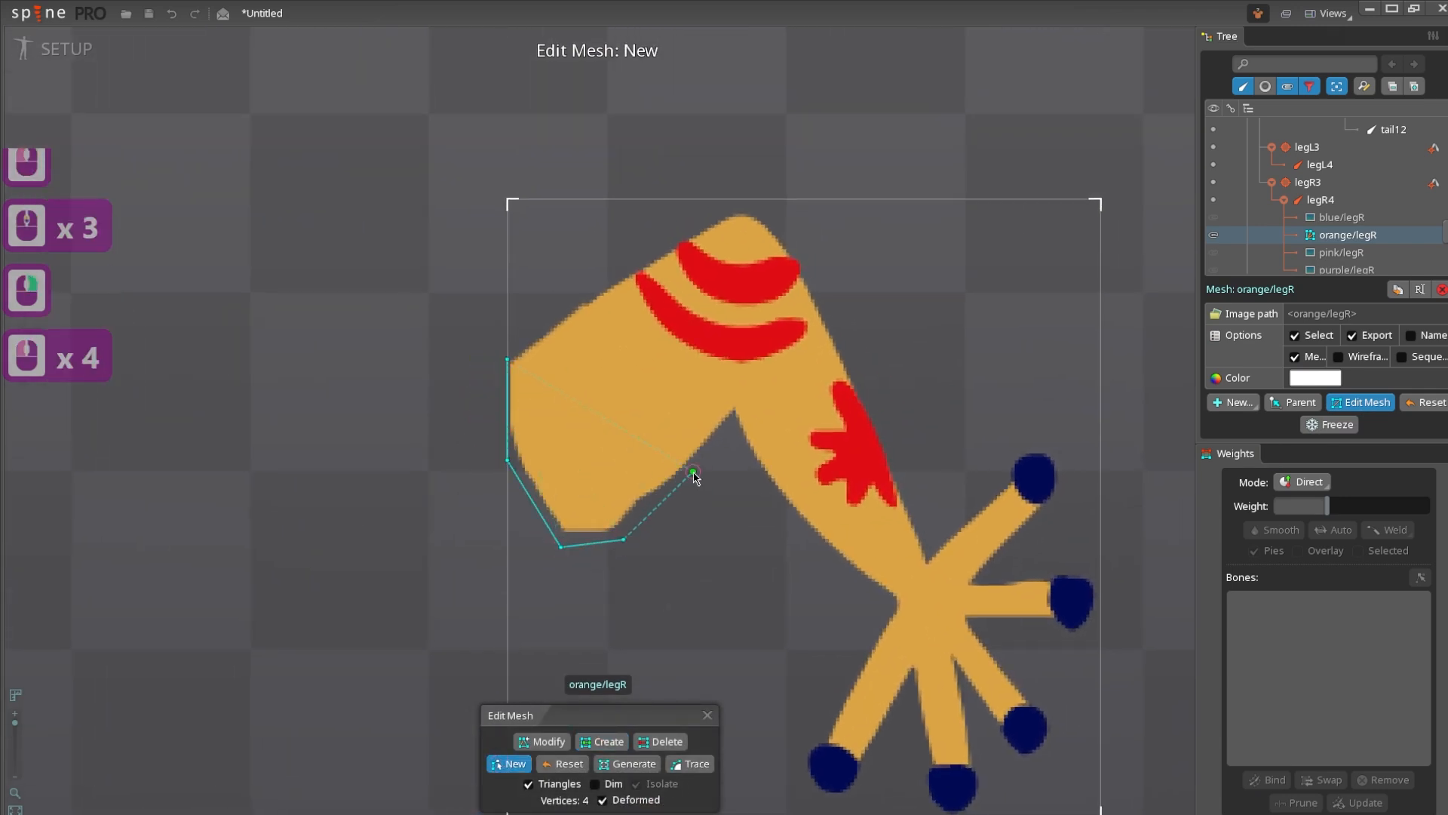
{"action": "left_click", "coordinate": [792, 527]}
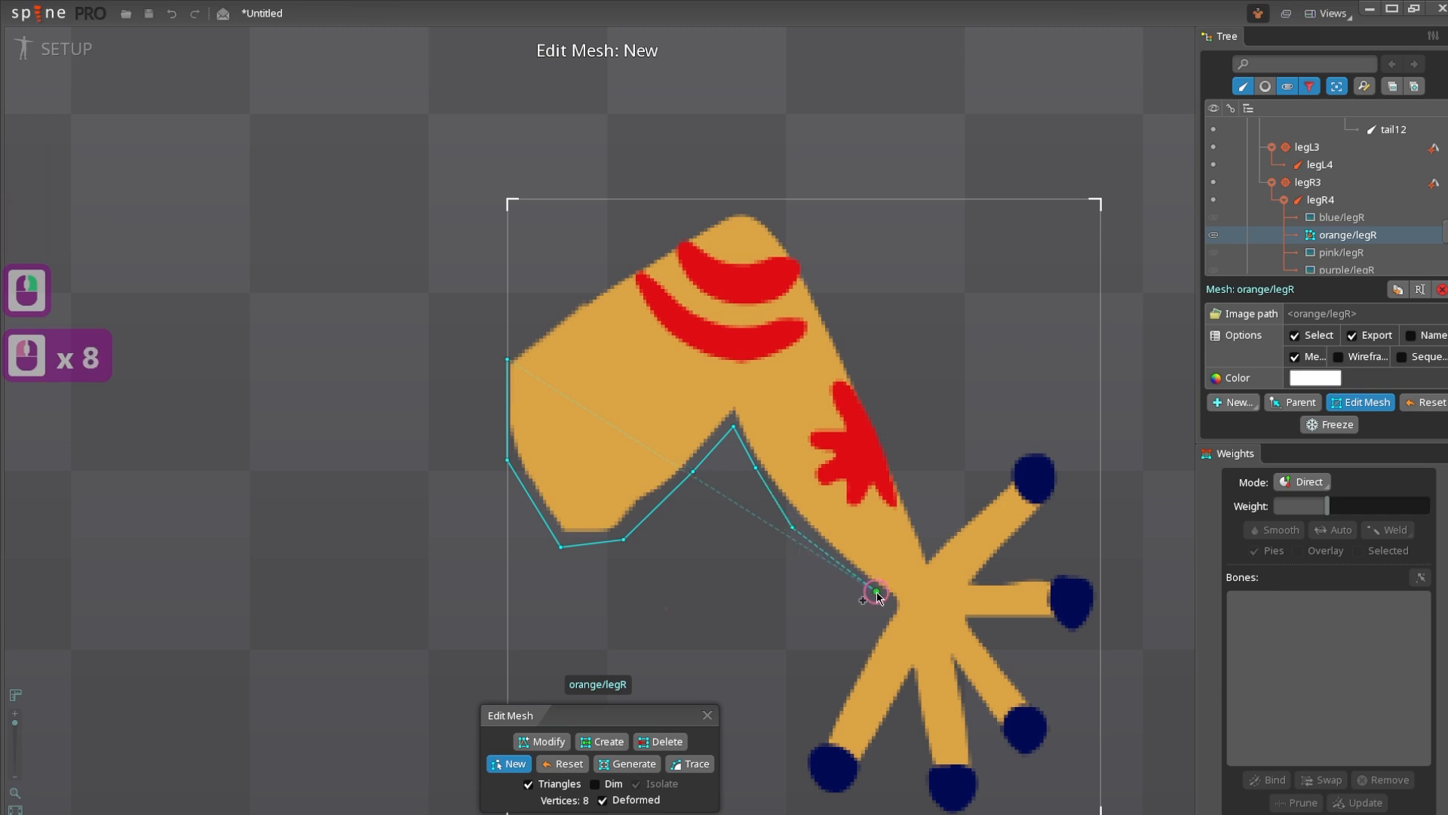
{"action": "left_click", "coordinate": [890, 608]}
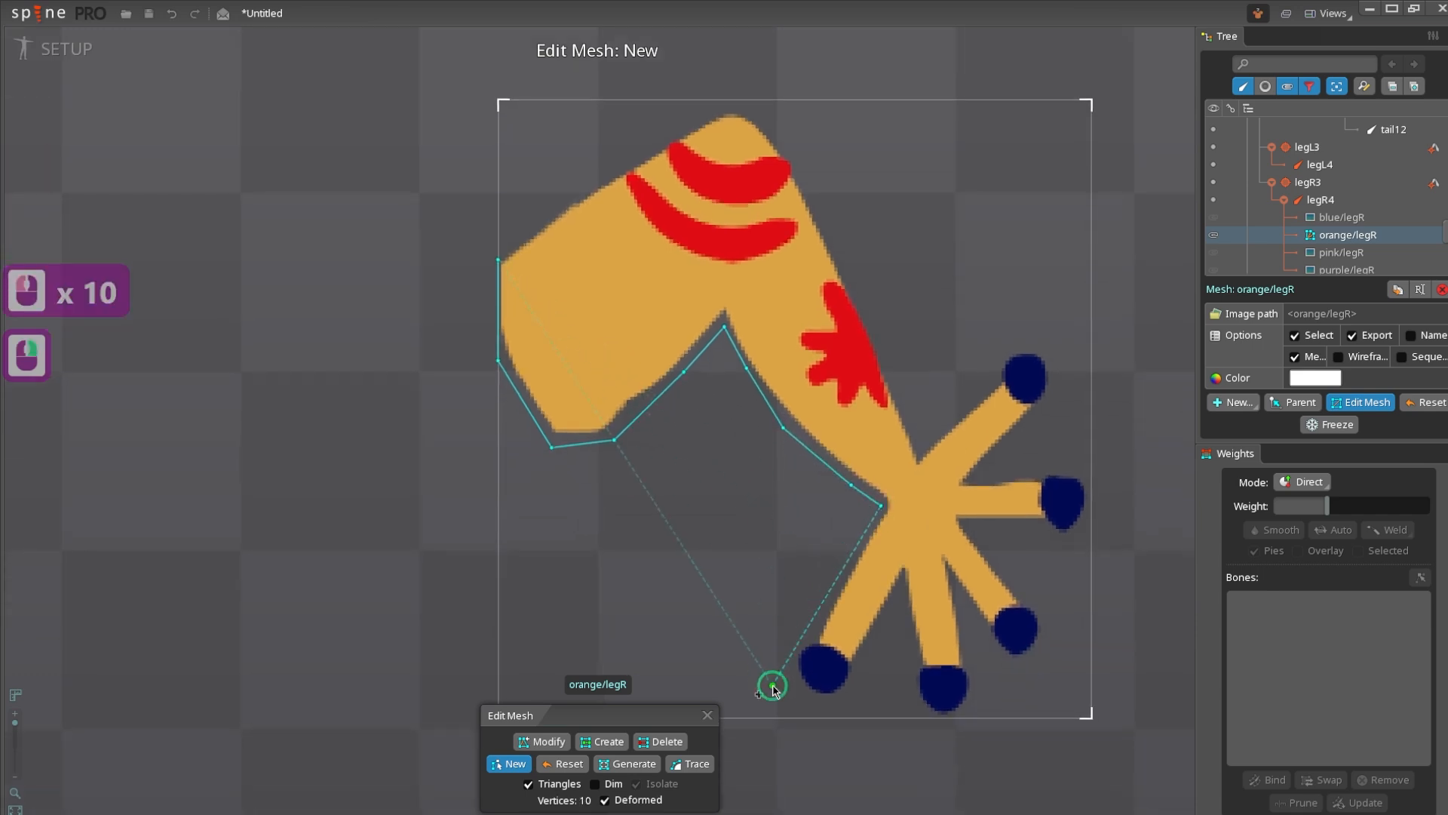
- Continue the orange/legR hull loosely around the foot, enclosing all the toes
{"action": "left_click", "coordinate": [772, 672]}
{"action": "left_click", "coordinate": [848, 718]}
{"action": "left_click", "coordinate": [1016, 718]}
{"action": "left_click", "coordinate": [1112, 463]}
{"action": "right_click", "coordinate": [1110, 468]}
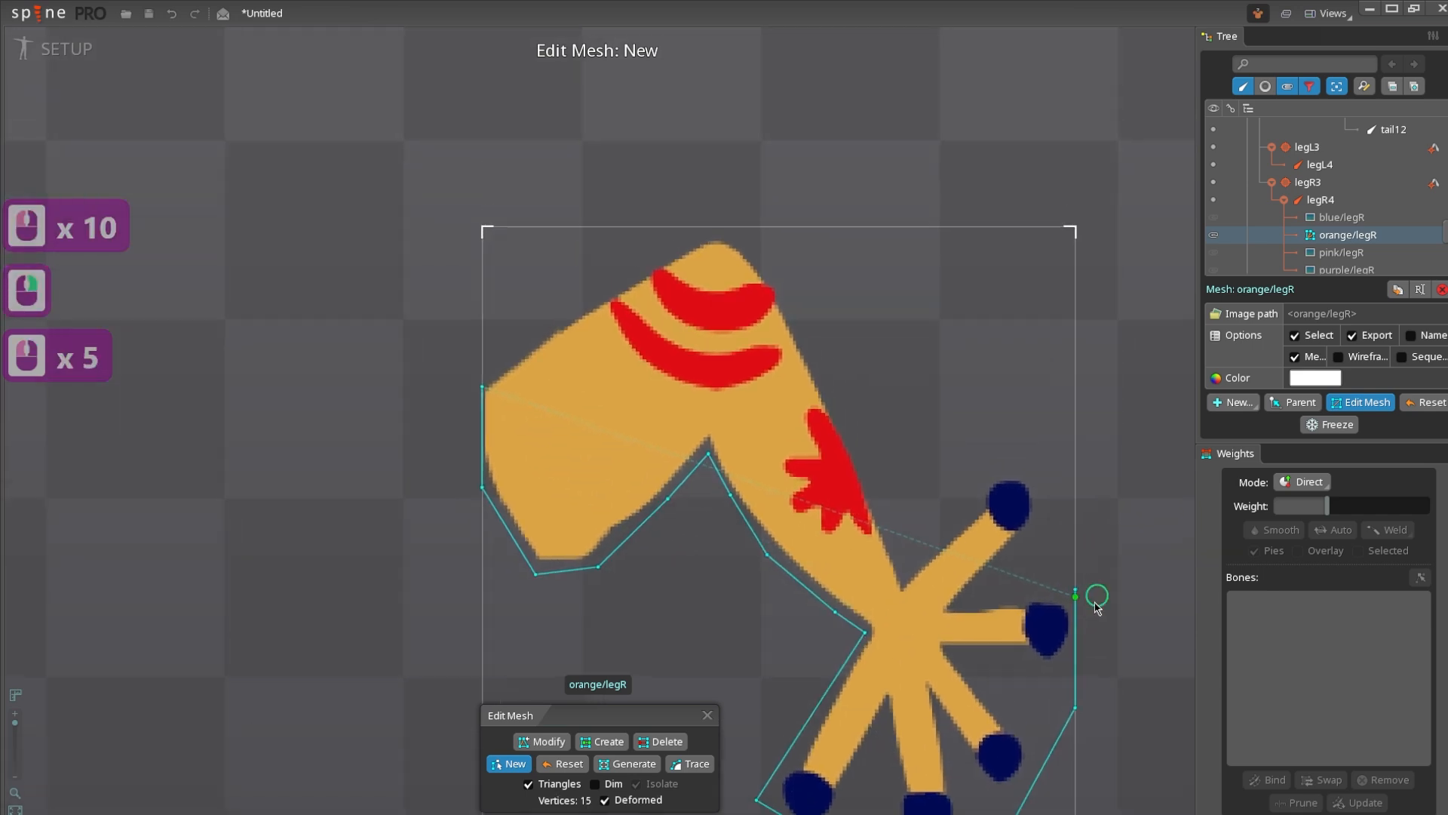
{"action": "left_click", "coordinate": [1023, 479]}
{"action": "left_click", "coordinate": [977, 499]}
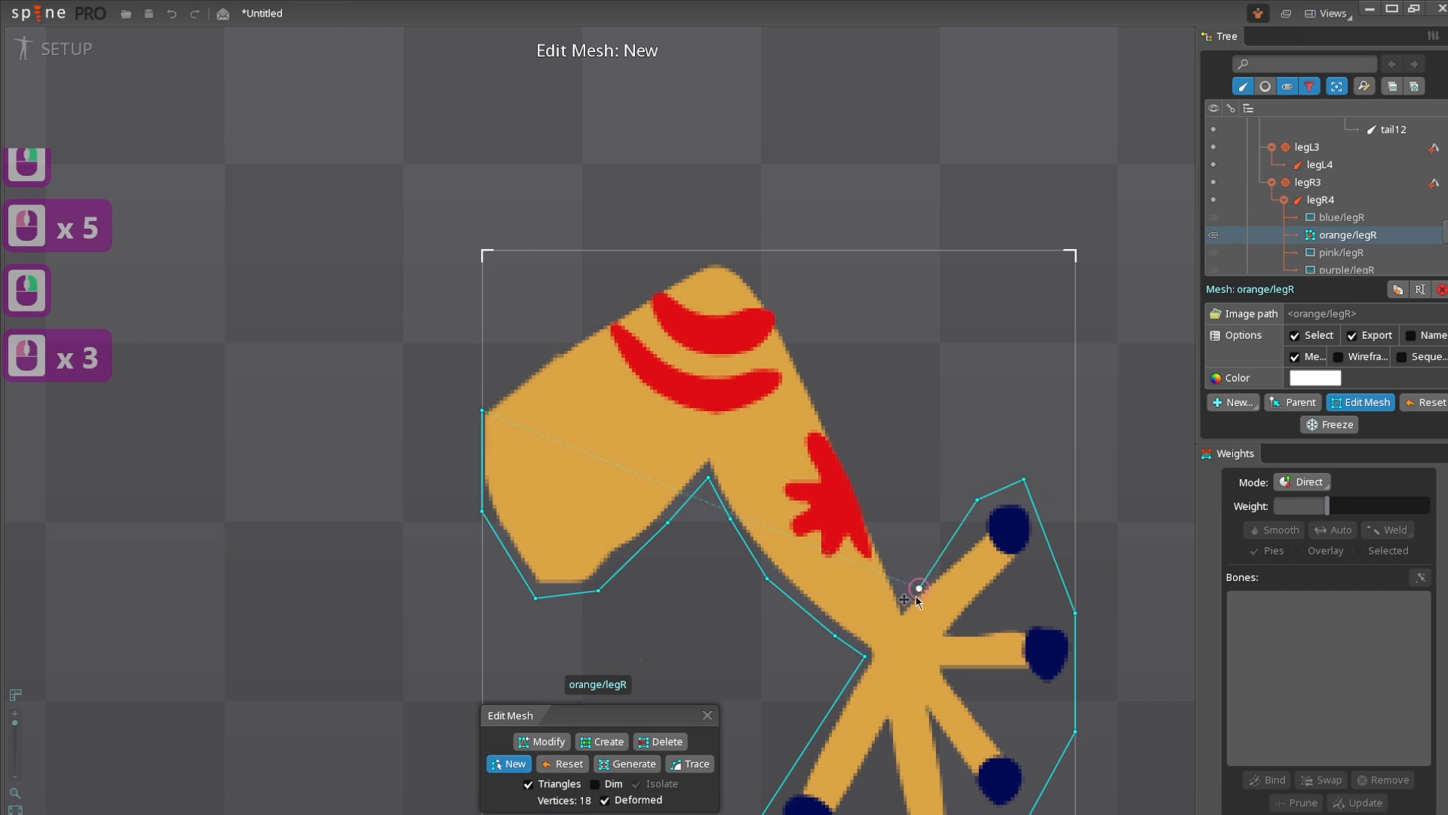
- Trace the orange/legR hull up the shin's outer edge, over the knee and along the thigh, closing it at the hip
{"action": "left_click", "coordinate": [872, 503]}
{"action": "middle_click", "coordinate": [872, 504]}
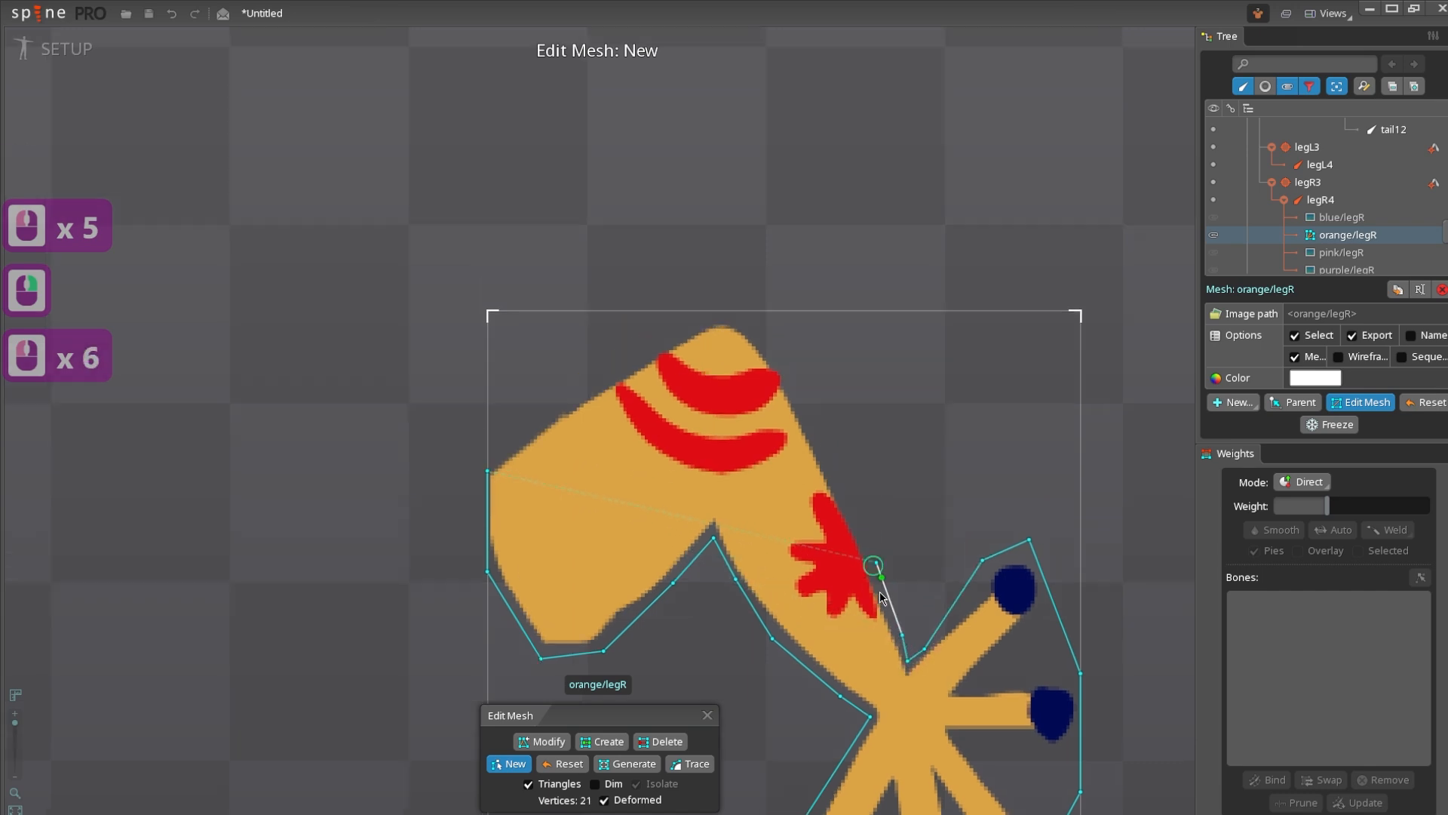
{"action": "left_click", "coordinate": [831, 491]}
{"action": "left_click", "coordinate": [803, 435]}
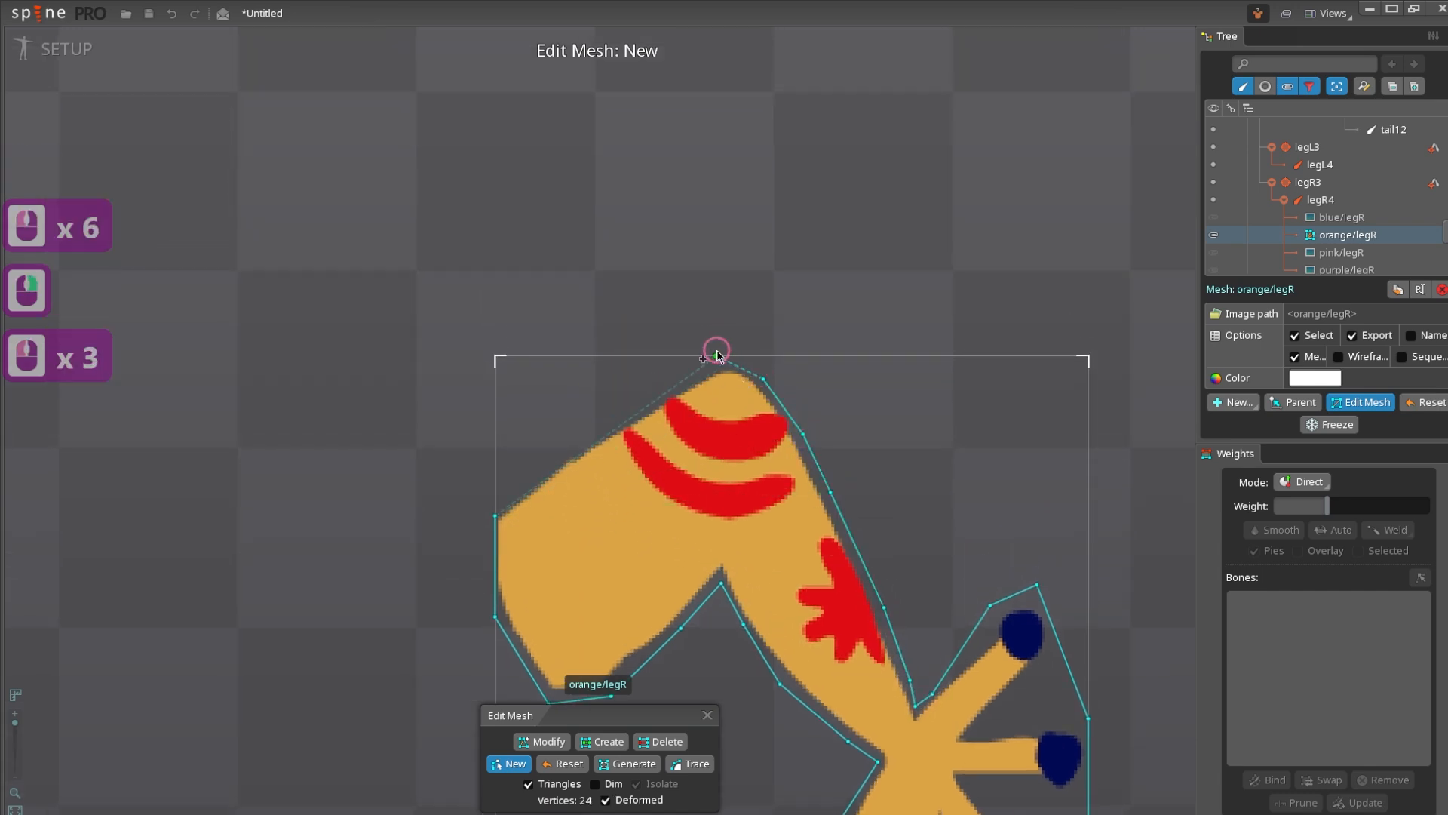
{"action": "left_click", "coordinate": [494, 516]}
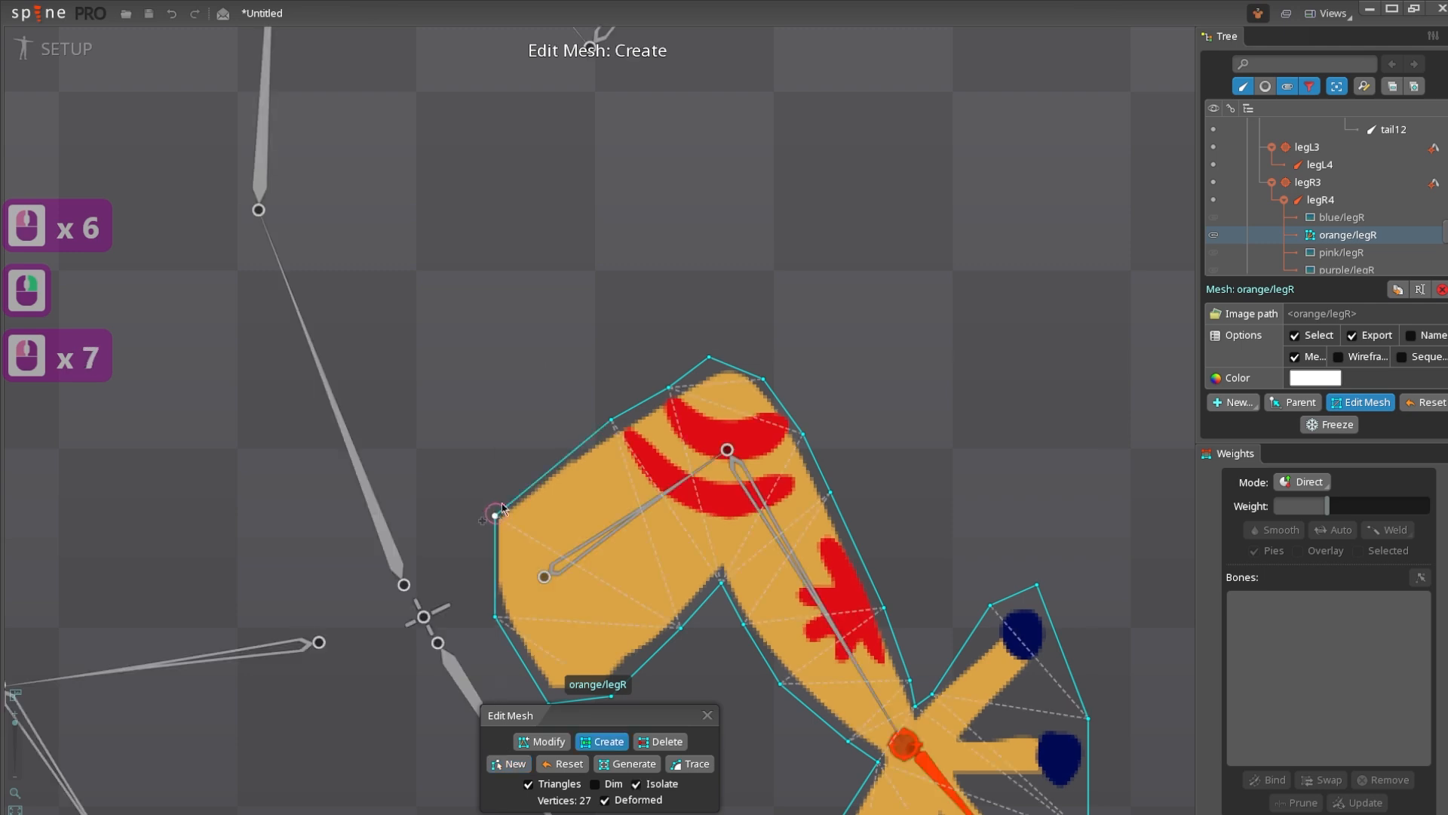
- Add interior vertices around the knee and ankle joints of the orange/legR mesh and finish mesh editing
{"action": "left_click_drag", "start_coordinate": [668, 702], "coordinate": [656, 496]}
{"action": "scroll", "coordinate": [656, 496], "scroll_direction": "down", "scroll_amount": 1}
{"action": "left_click", "coordinate": [703, 352]}
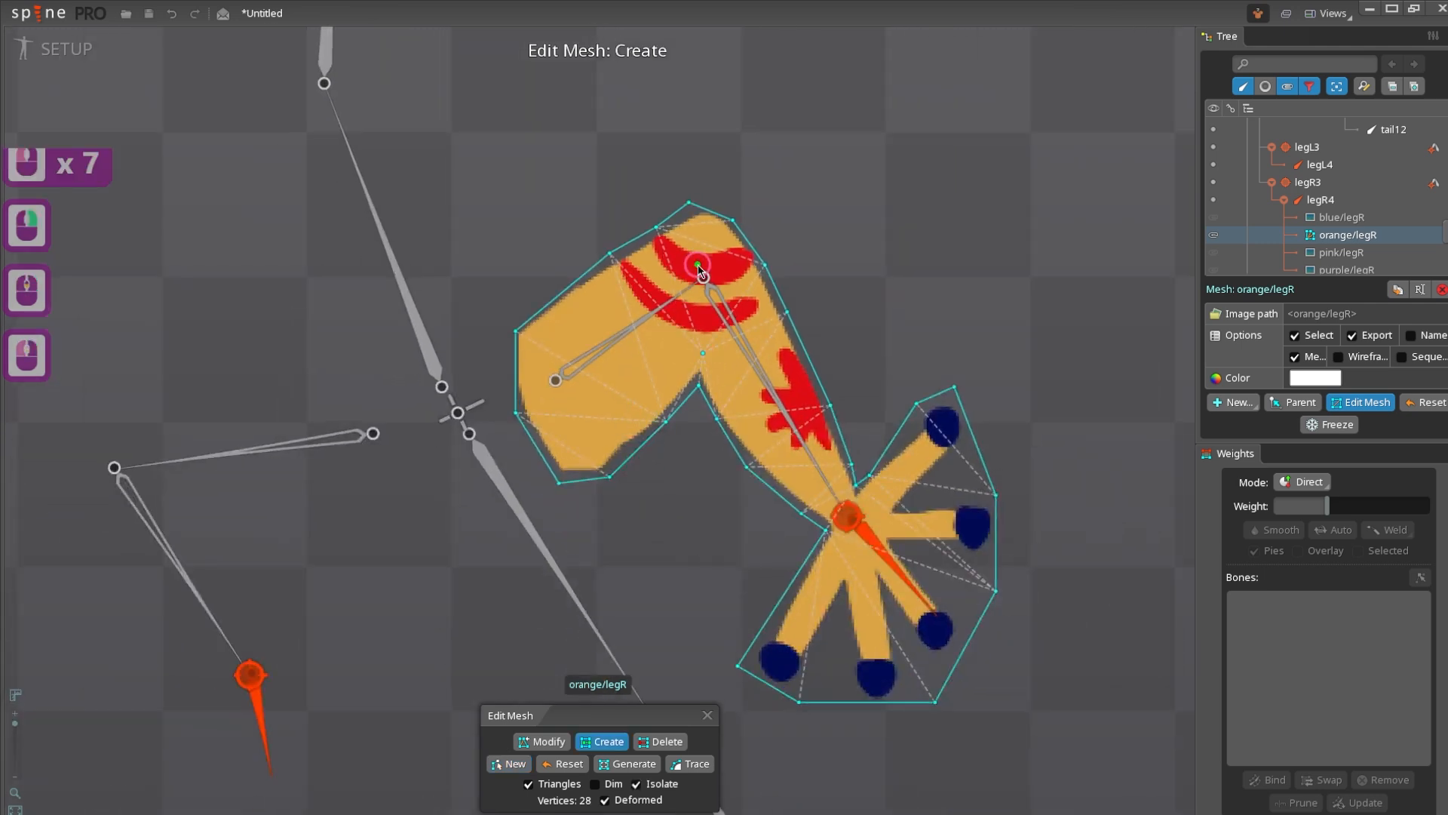
{"action": "left_click", "coordinate": [697, 263]}
{"action": "left_click", "coordinate": [640, 284]}
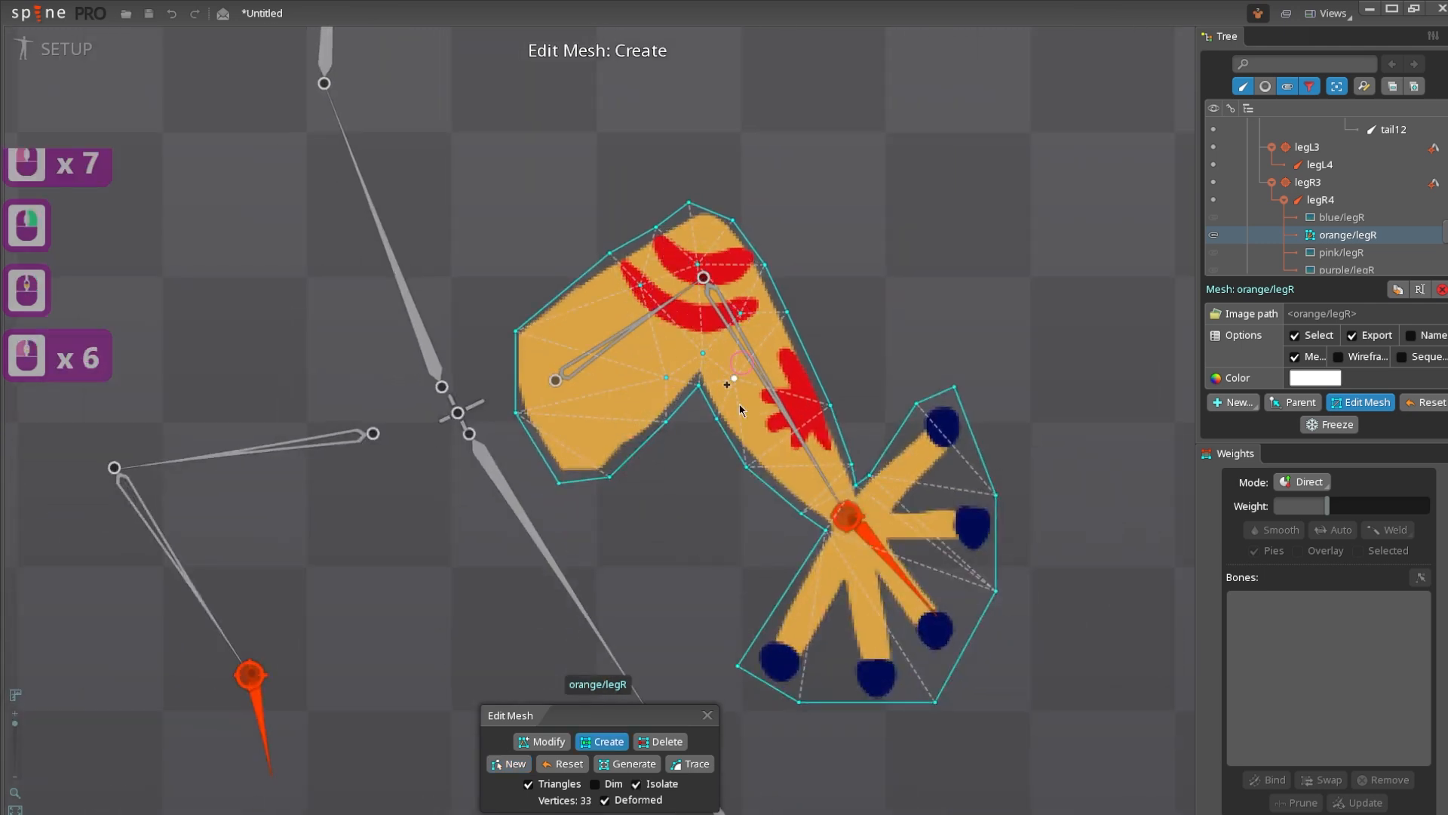
{"action": "left_click", "coordinate": [836, 478]}
{"action": "left_click", "coordinate": [843, 510]}
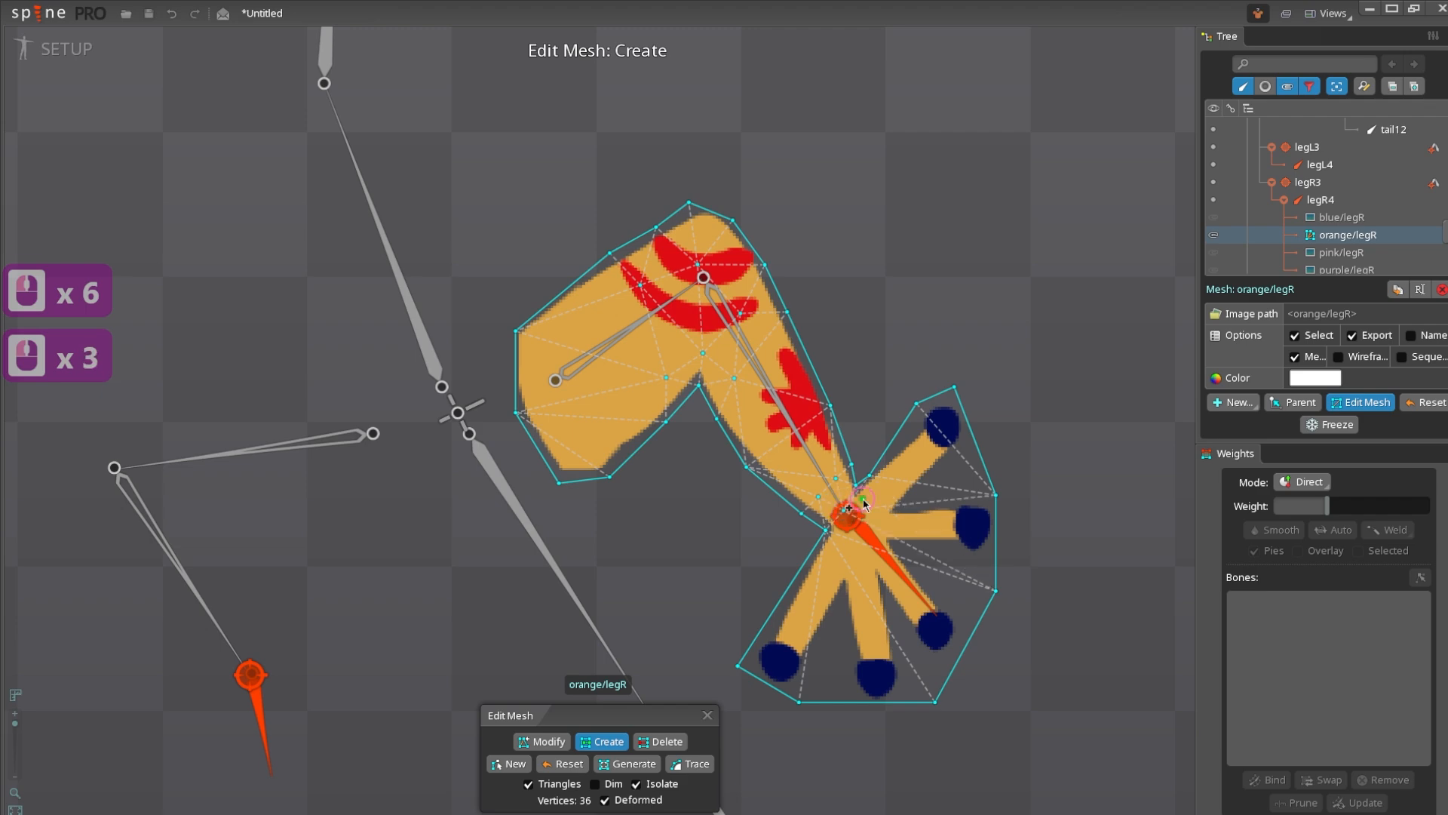
{"action": "key", "text": "Escape"}
- Bind the orange/legR mesh to the bones legR4, legR2 and legR
{"action": "left_click", "coordinate": [1244, 780]}
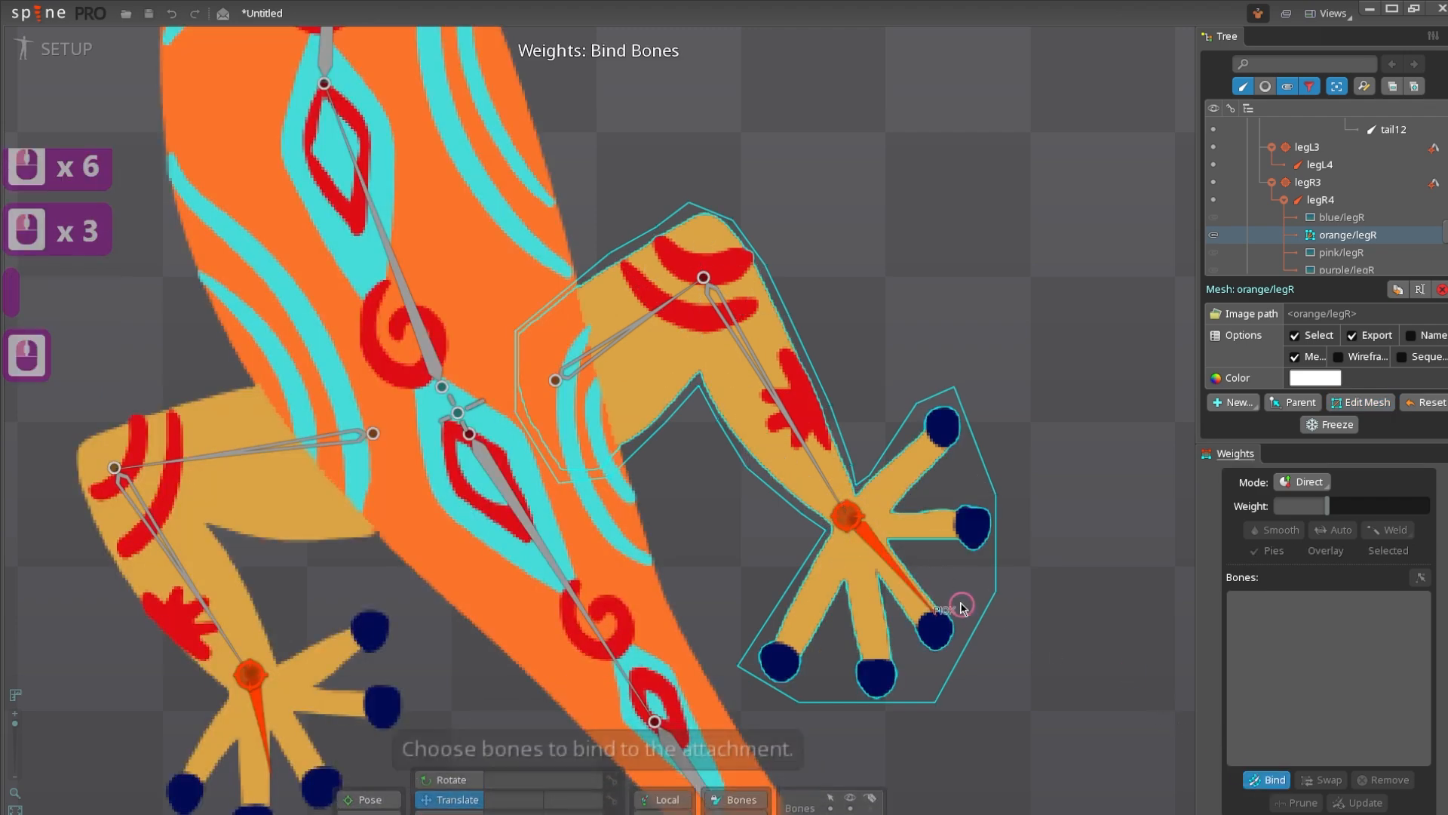
{"action": "left_click", "coordinate": [908, 573]}
{"action": "left_click", "coordinate": [785, 410]}
{"action": "left_click", "coordinate": [620, 315]}
{"action": "left_click", "coordinate": [570, 372]}
{"action": "scroll", "coordinate": [571, 376], "scroll_direction": "down", "scroll_amount": 3}
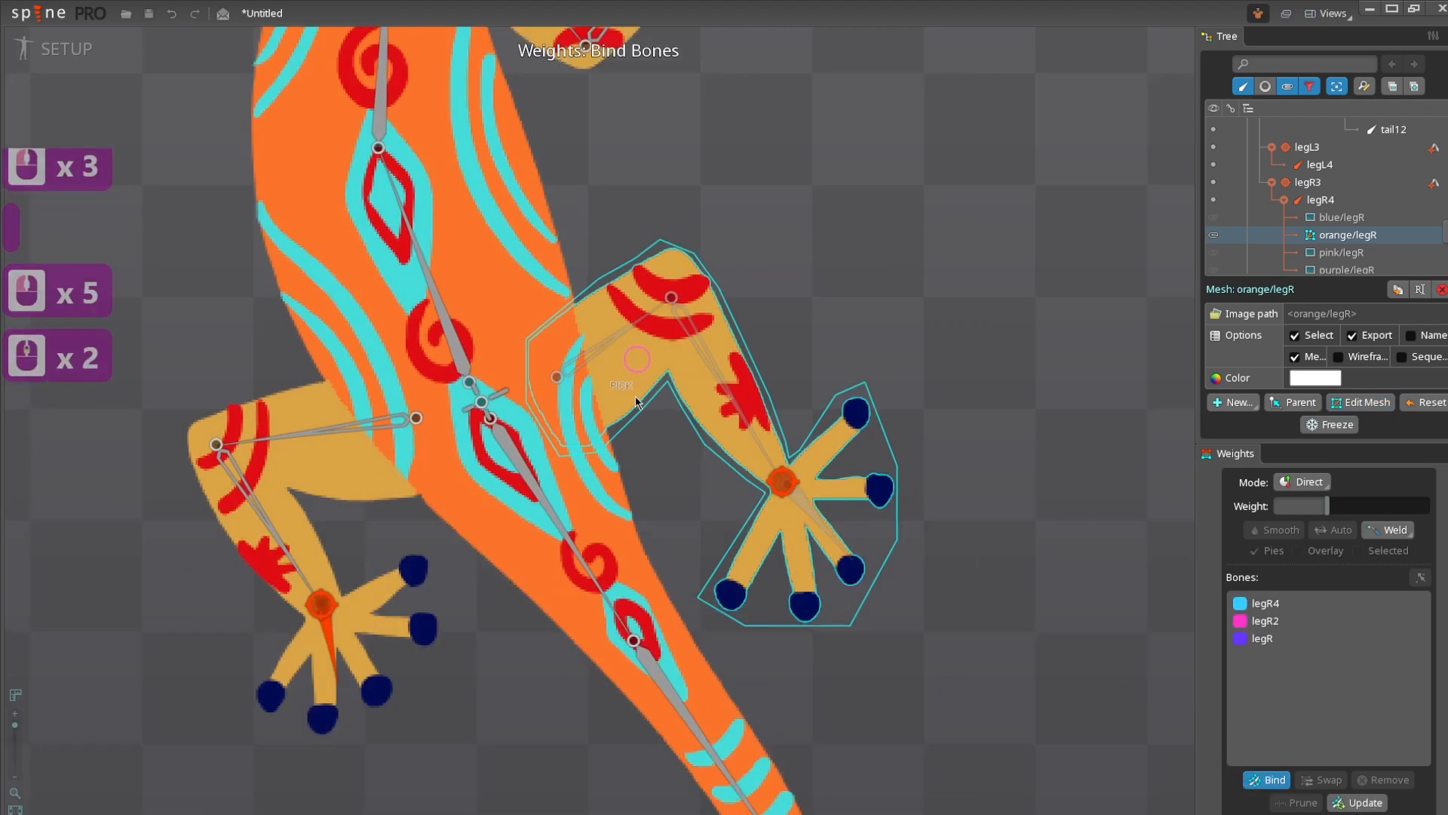
{"action": "key", "text": "v"}
- Convert the orange/tongue attachment to a mesh and start a new hull for it
{"action": "scroll", "coordinate": [605, 476], "scroll_direction": "down", "scroll_amount": 2}
{"action": "left_click_drag", "start_coordinate": [605, 477], "coordinate": [658, 604]}
{"action": "left_click_drag", "start_coordinate": [588, 287], "coordinate": [618, 455]}
{"action": "scroll", "coordinate": [679, 385], "scroll_direction": "down", "scroll_amount": 4}
{"action": "scroll", "coordinate": [683, 369], "scroll_direction": "up", "scroll_amount": 1}
{"action": "left_click_drag", "start_coordinate": [777, 151], "coordinate": [655, 424]}
{"action": "left_click", "coordinate": [659, 407]}
{"action": "left_click", "coordinate": [1297, 378]}
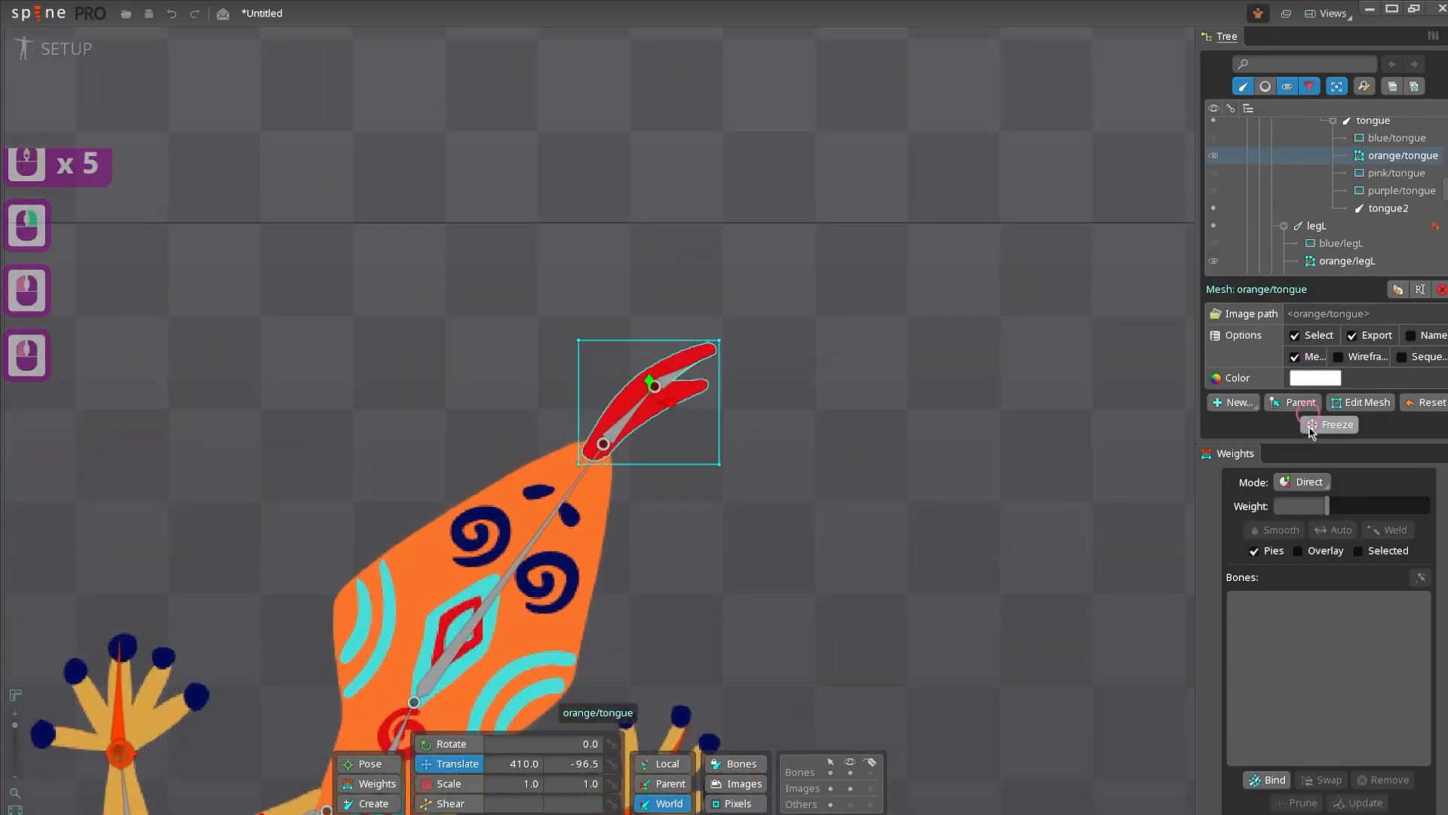
{"action": "left_click", "coordinate": [1388, 405]}
{"action": "left_click", "coordinate": [509, 763]}
- Trace a closed 13-vertex hull around the orange/tongue image, from the forked tip down to the base and back
{"action": "scroll", "coordinate": [798, 340], "scroll_direction": "up", "scroll_amount": 3}
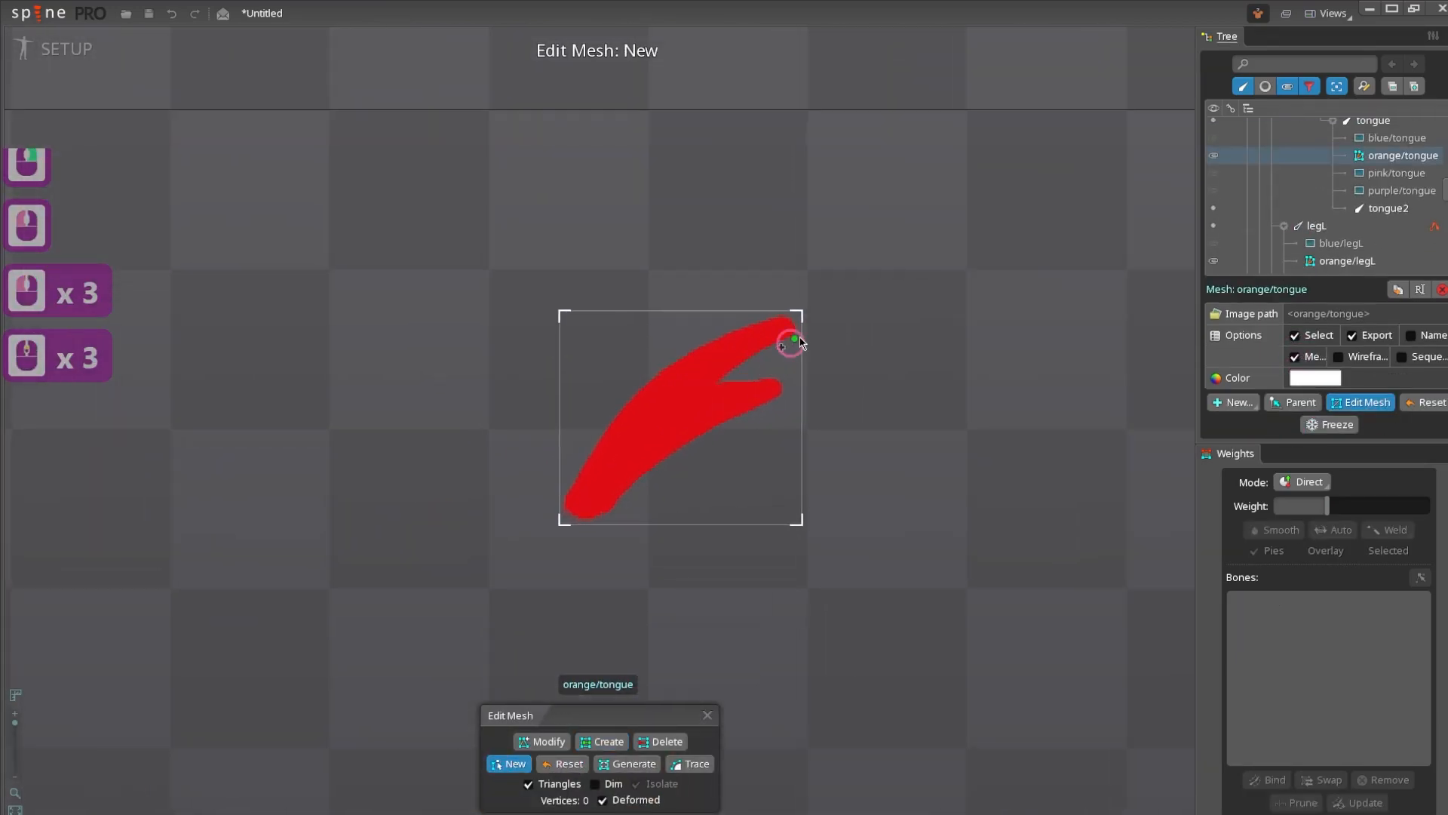
{"action": "left_click", "coordinate": [762, 302]}
{"action": "left_click", "coordinate": [803, 298]}
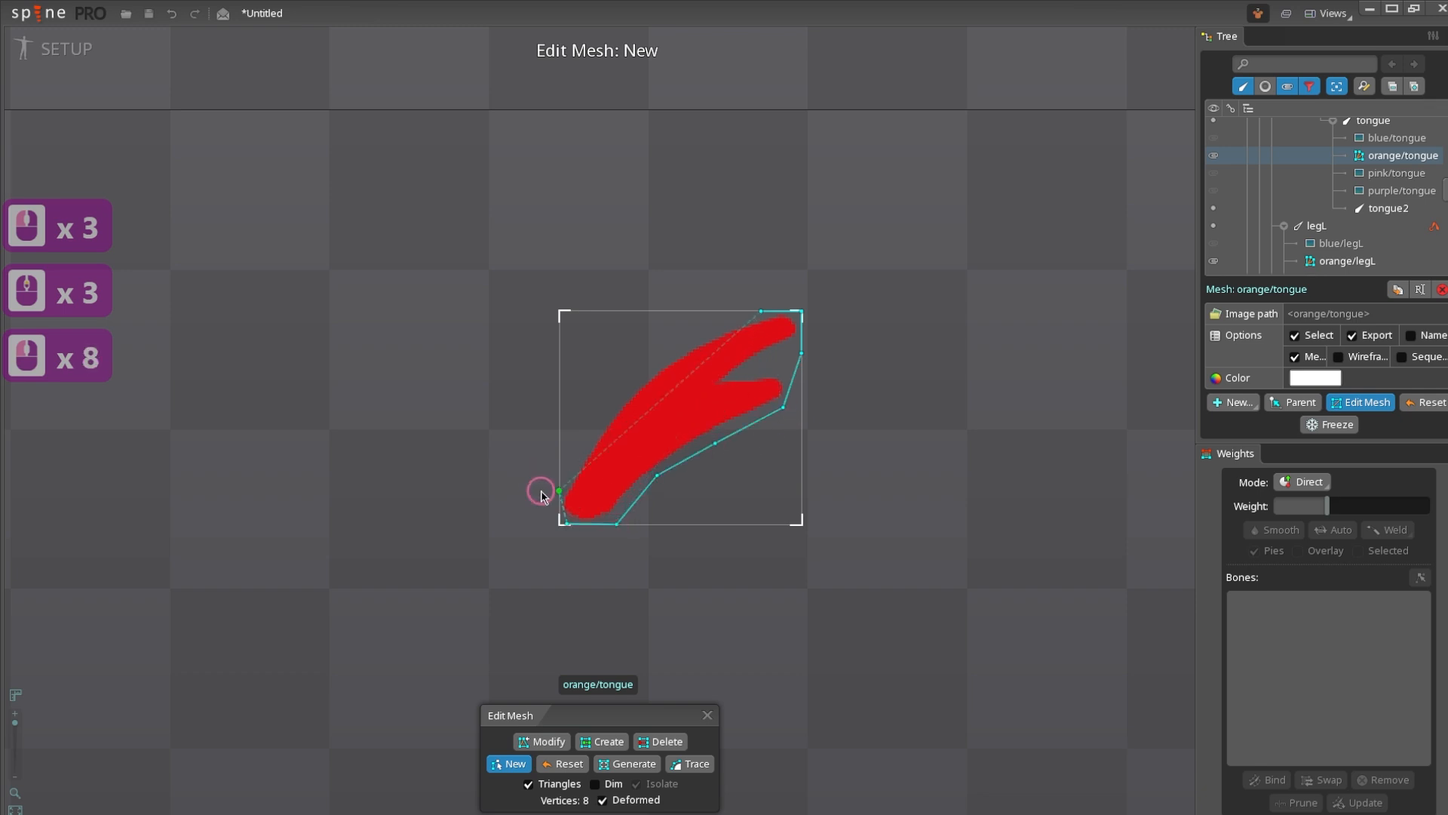
{"action": "left_click", "coordinate": [577, 437]}
{"action": "left_click", "coordinate": [621, 387]}
{"action": "left_click", "coordinate": [661, 352]}
{"action": "left_click", "coordinate": [720, 324]}
{"action": "left_click", "coordinate": [761, 311]}
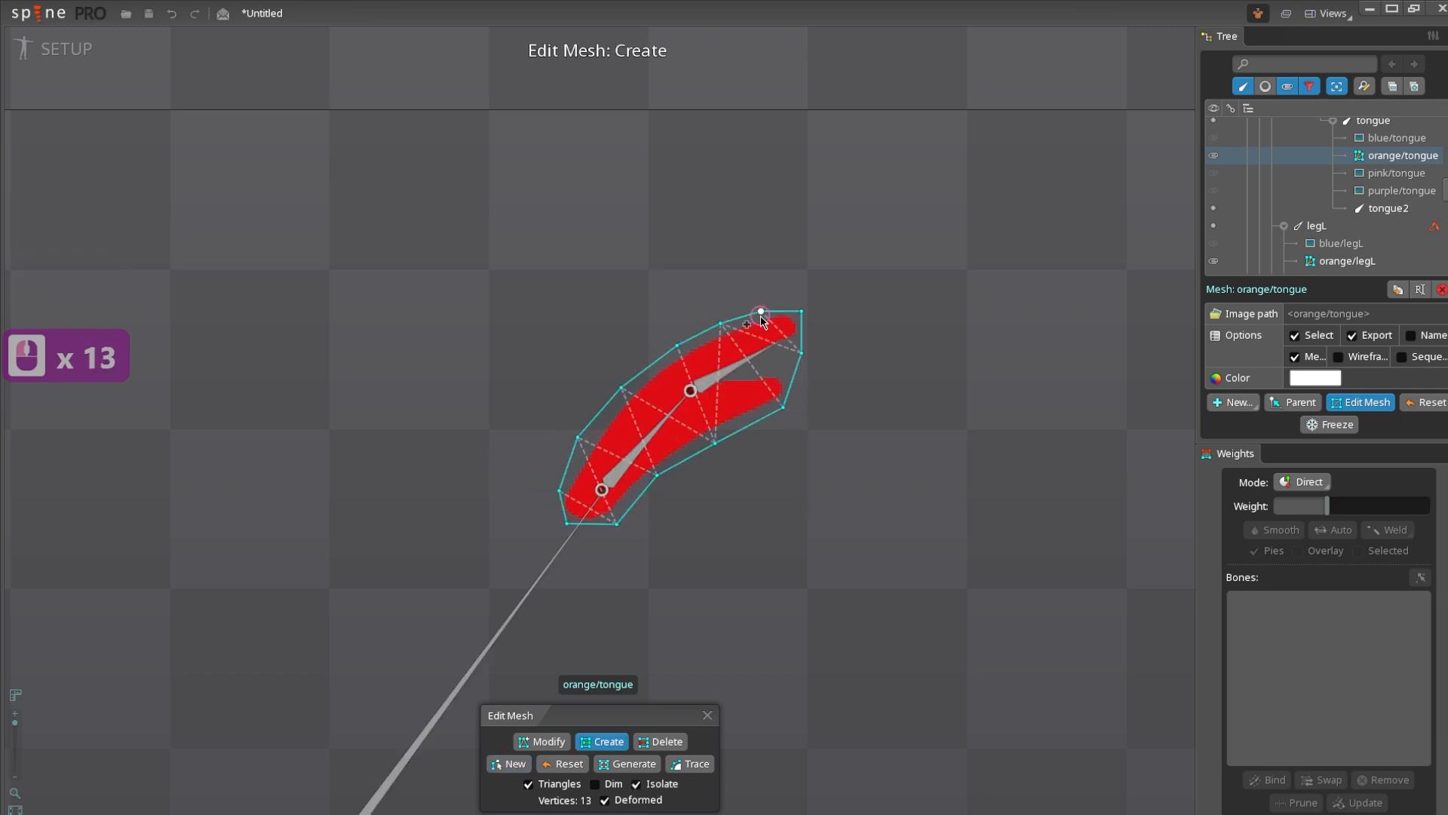
- Finish mesh editing and bind the orange/tongue mesh to the bones tongue and tongue2
{"action": "scroll", "coordinate": [709, 560], "scroll_direction": "down", "scroll_amount": 2}
{"action": "key", "text": "space"}
{"action": "left_click", "coordinate": [1275, 773]}
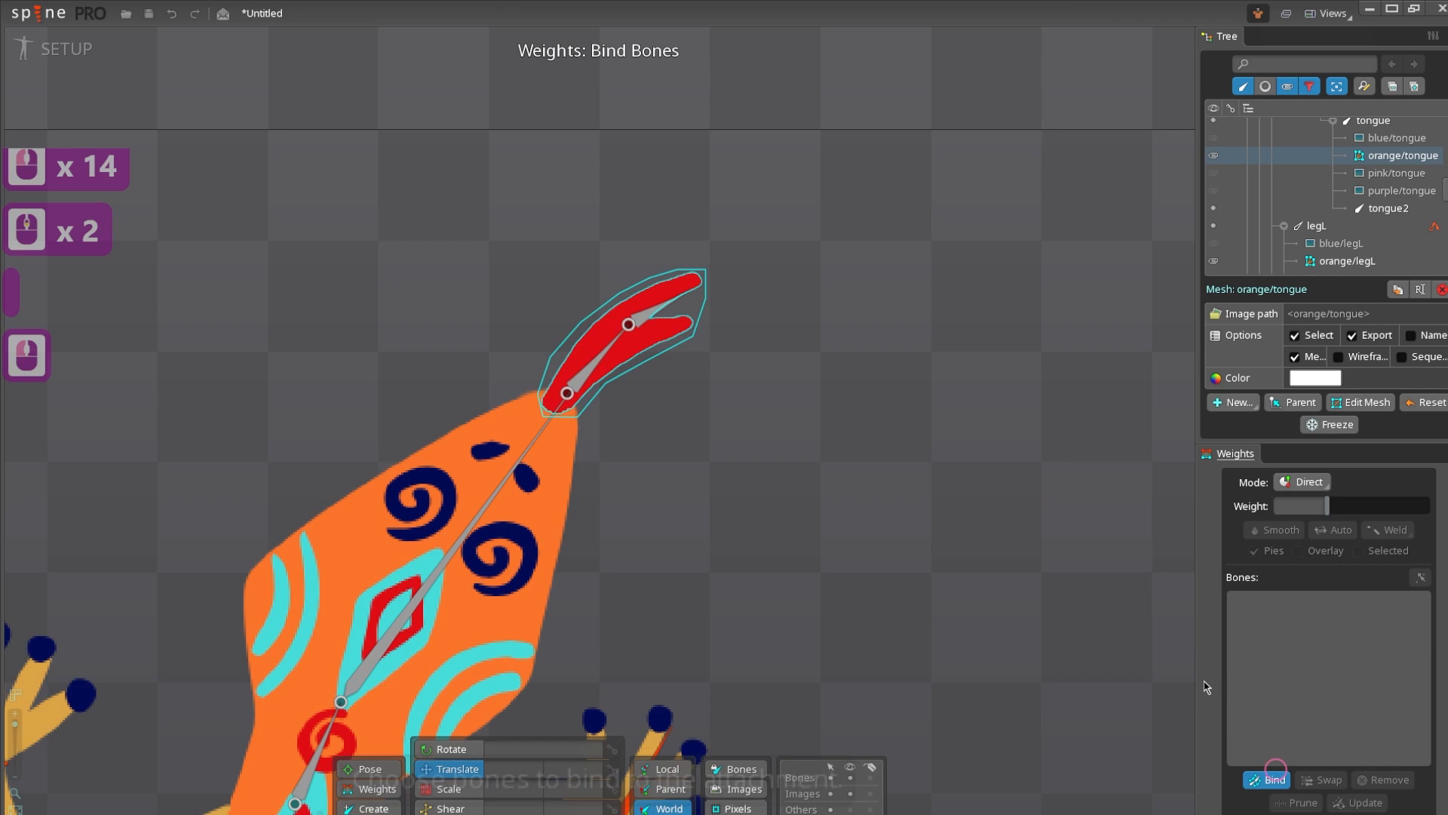
{"action": "left_click", "coordinate": [591, 363]}
{"action": "left_click", "coordinate": [641, 318]}
{"action": "scroll", "coordinate": [629, 324], "scroll_direction": "down", "scroll_amount": 3}
{"action": "key", "text": "space"}
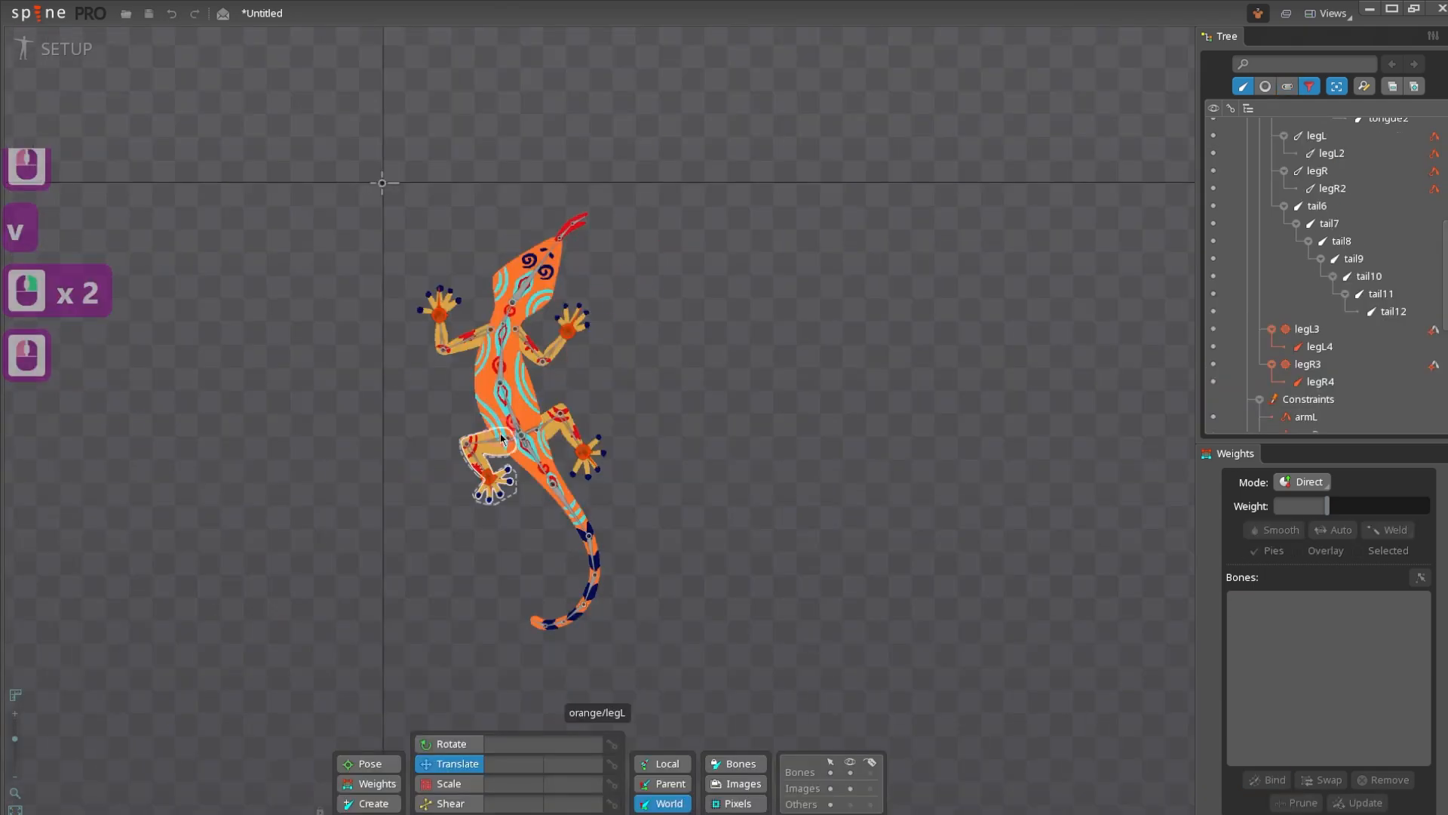
- Test the rig by moving the body, armR3 and legR3 bones, undoing each move
{"action": "left_click", "coordinate": [518, 436]}
{"action": "key", "text": "v"}
{"action": "mouse_move", "coordinate": [754, 546]}
{"action": "left_mouse_down"}
{"action": "mouse_move", "coordinate": [750, 531]}
{"action": "mouse_move", "coordinate": [751, 545]}
{"action": "left_mouse_up"}
{"action": "key", "text": "ctrl+z"}
{"action": "key", "text": "v"}
{"action": "left_click", "coordinate": [568, 331]}
{"action": "left_click_drag", "start_coordinate": [666, 429], "coordinate": [627, 446]}
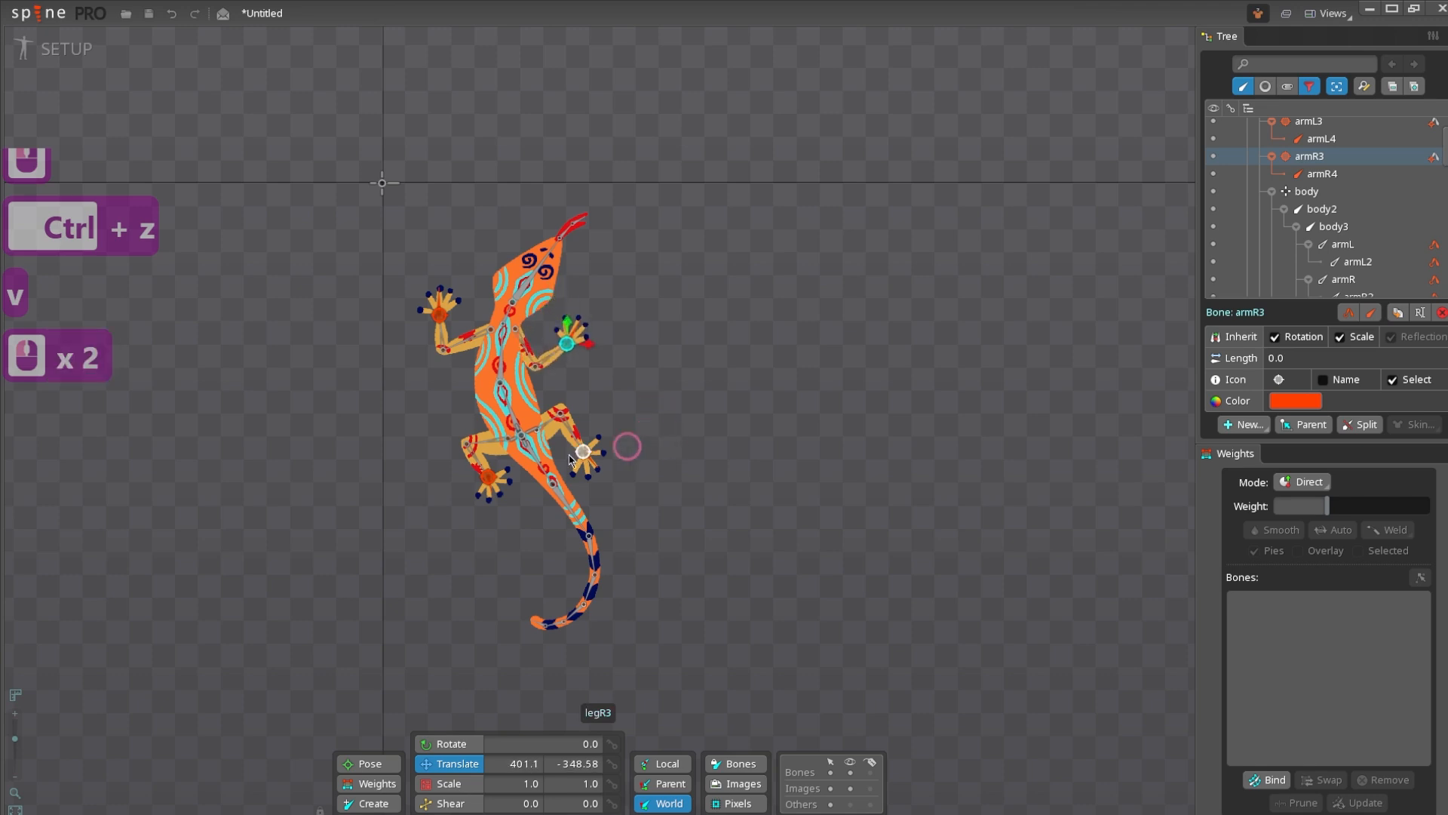
{"action": "key", "text": "ctrl+z"}
{"action": "left_click", "coordinate": [584, 454]}
{"action": "left_click_drag", "start_coordinate": [737, 452], "coordinate": [753, 507]}
{"action": "key", "text": "ctrl+z"}
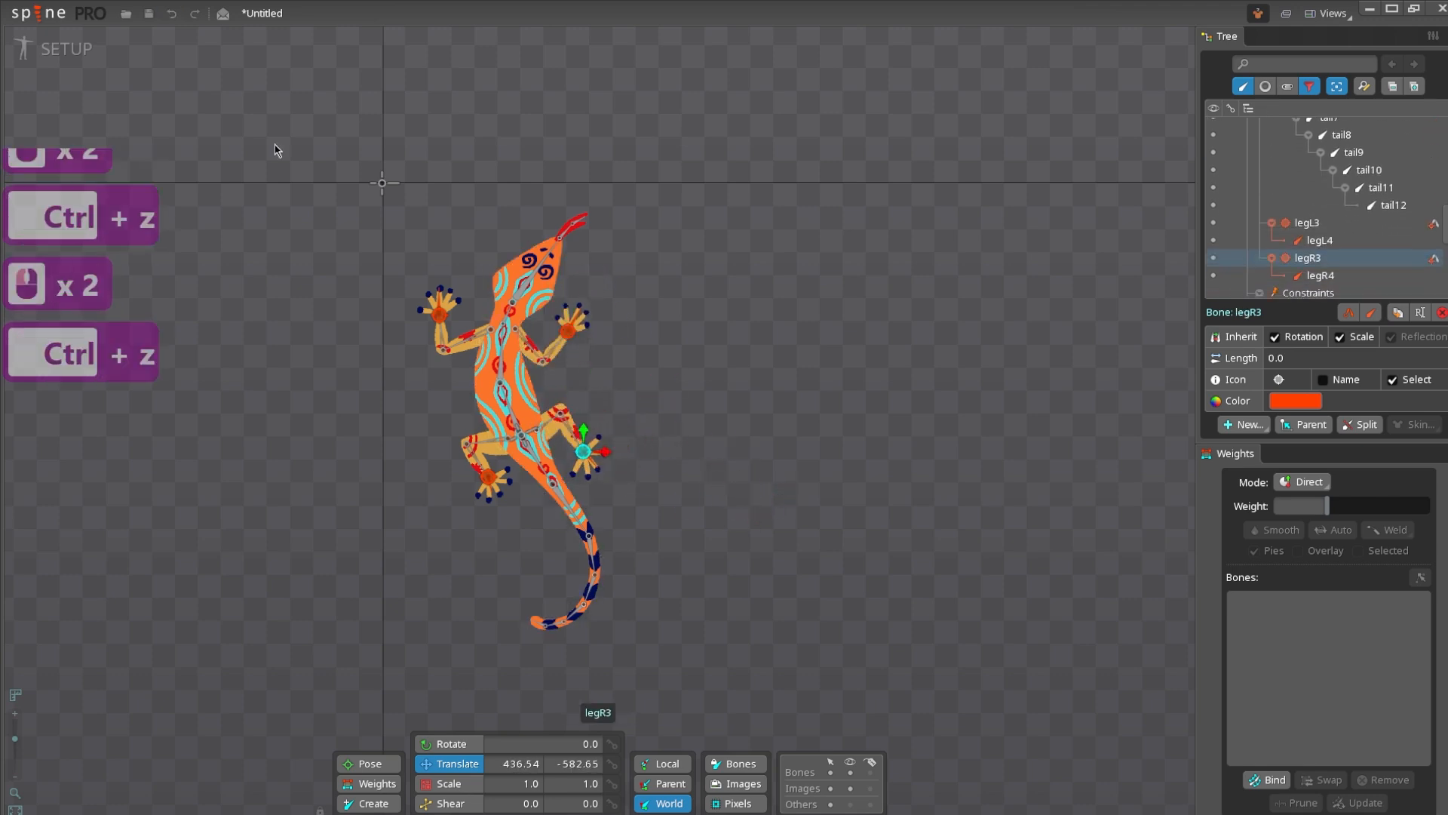
- Switch to Animate mode and select the body bone
{"action": "left_click", "coordinate": [90, 51]}
{"action": "scroll", "coordinate": [662, 316], "scroll_direction": "down", "scroll_amount": 3}
{"action": "left_click_drag", "start_coordinate": [644, 329], "coordinate": [632, 273]}
{"action": "key", "text": "space"}
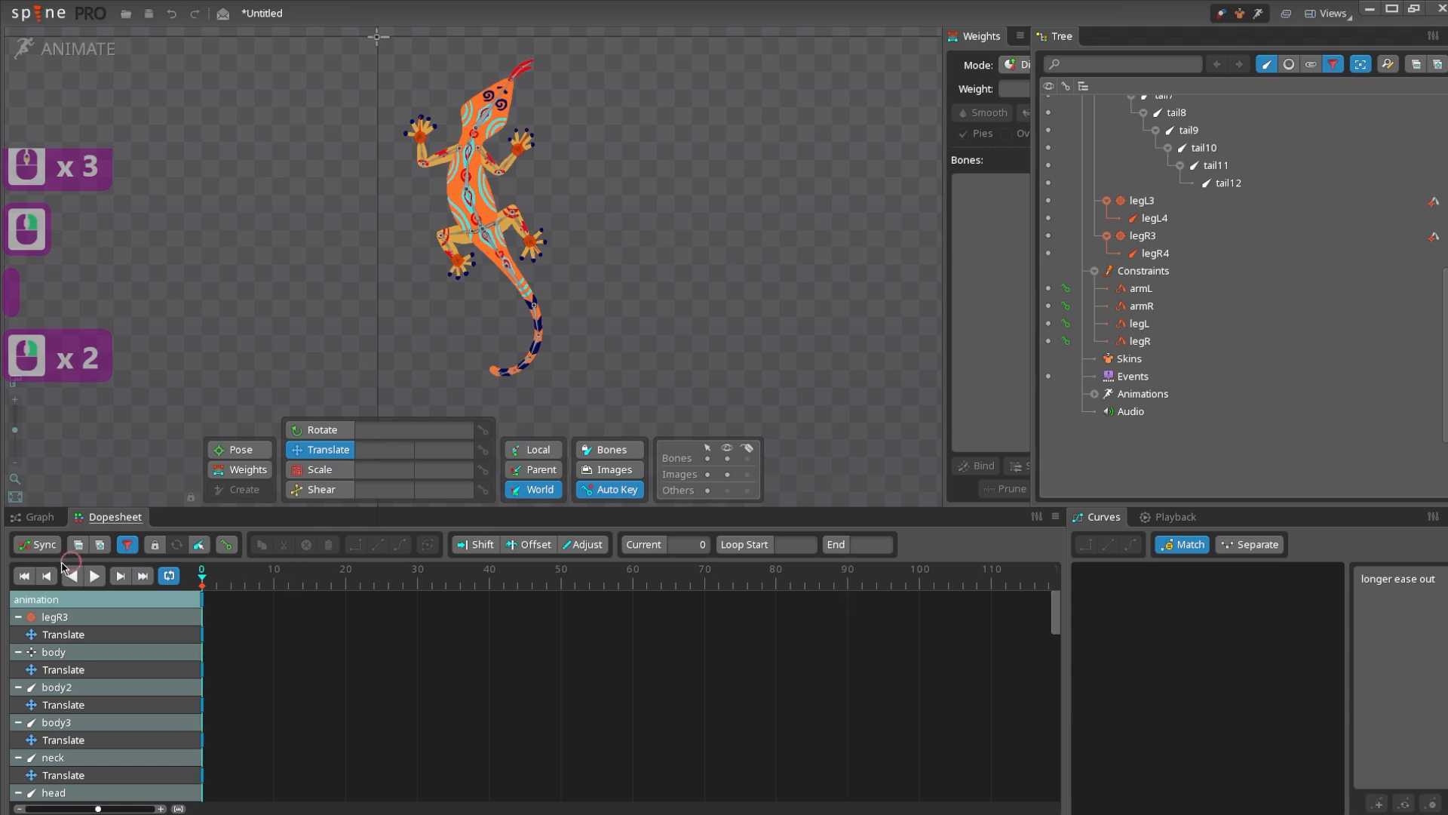
{"action": "left_click", "coordinate": [393, 305]}
{"action": "left_click_drag", "start_coordinate": [406, 281], "coordinate": [390, 302]}
{"action": "left_click", "coordinate": [468, 261]}
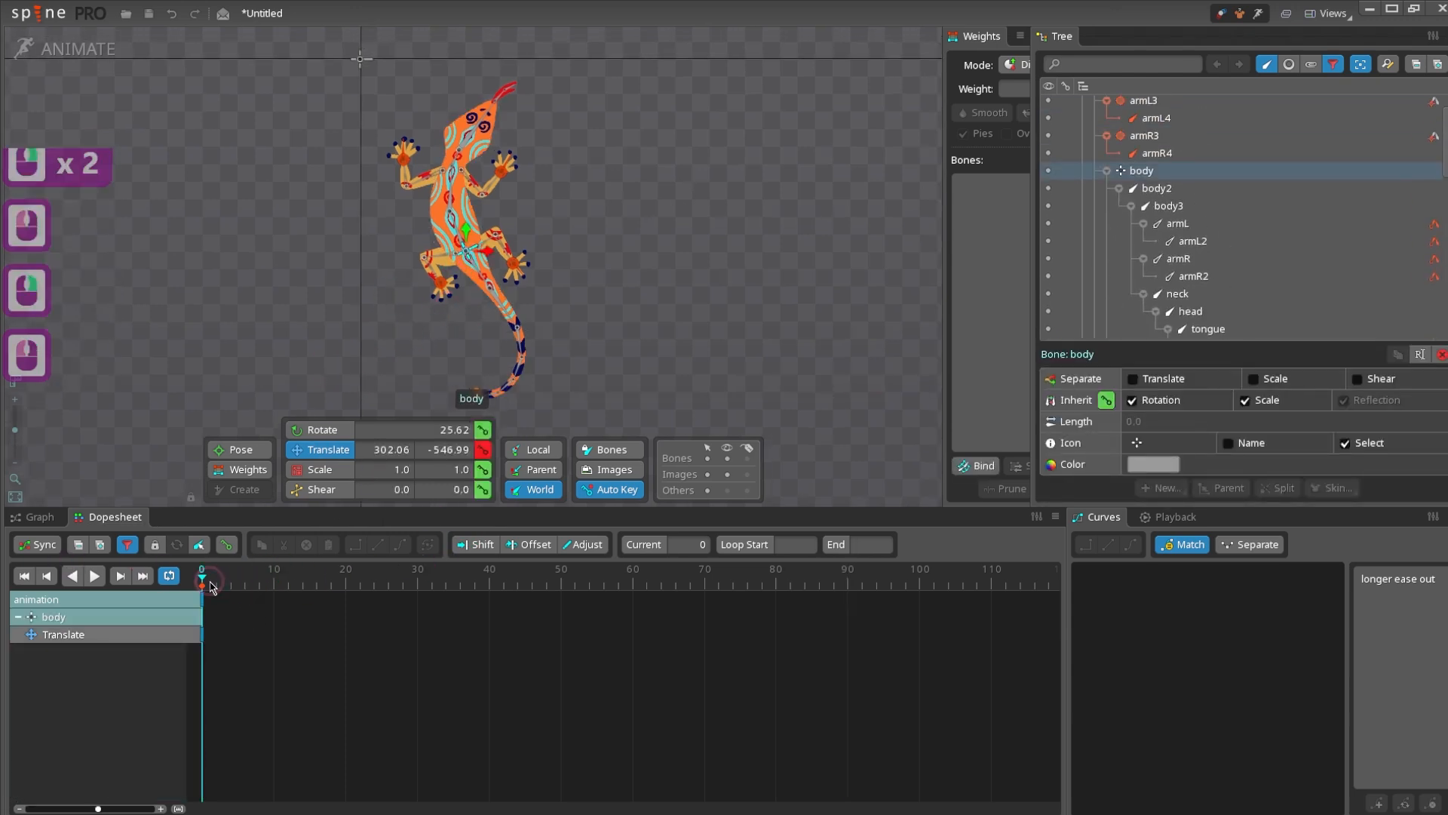
- Move the playhead to frame 7 and select the bones legL3, legR3, armR3, armL3 and body together
{"action": "left_click_drag", "start_coordinate": [213, 586], "coordinate": [253, 586]}
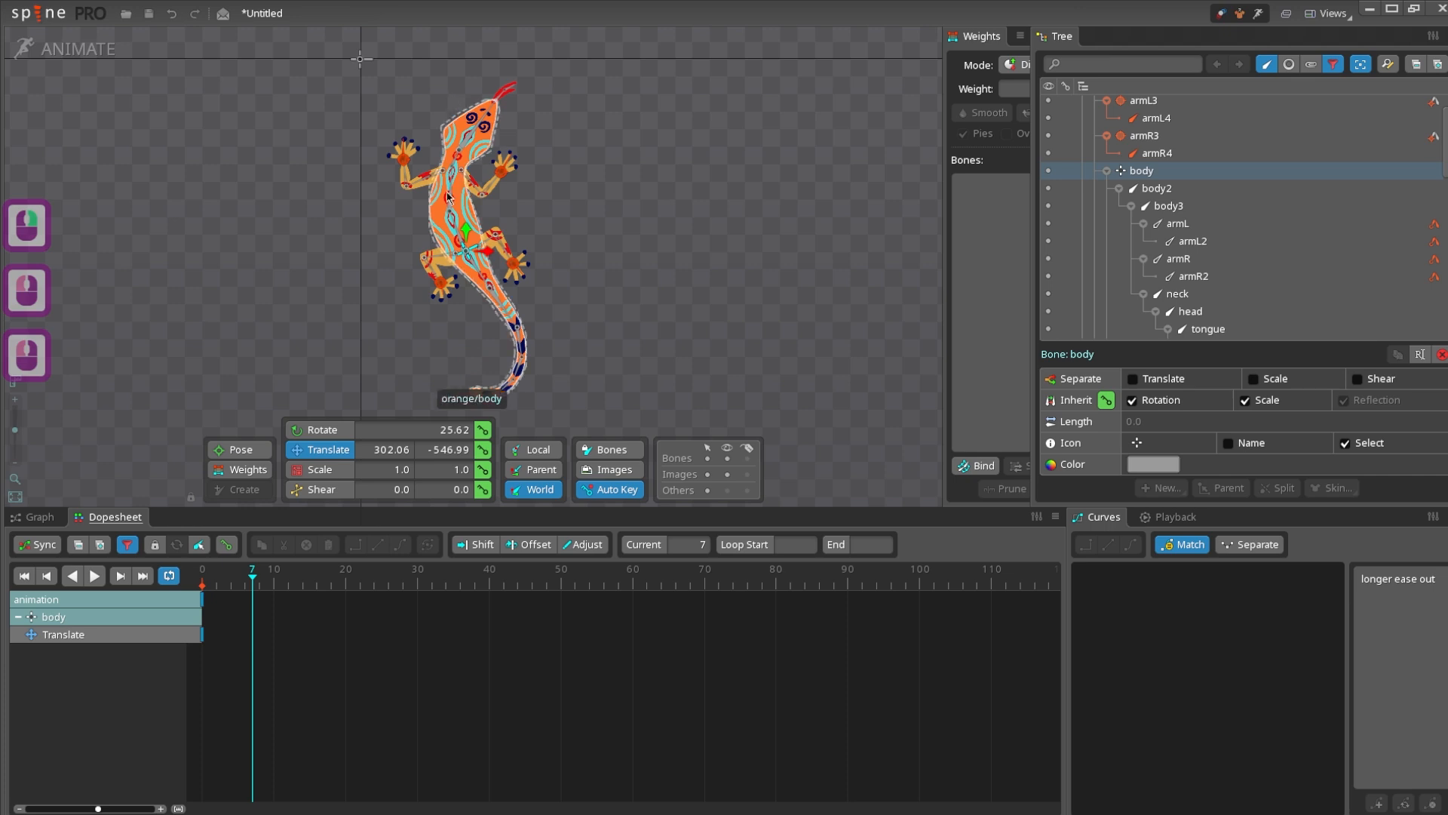
{"action": "left_click", "coordinate": [516, 267], "text": "ctrl"}
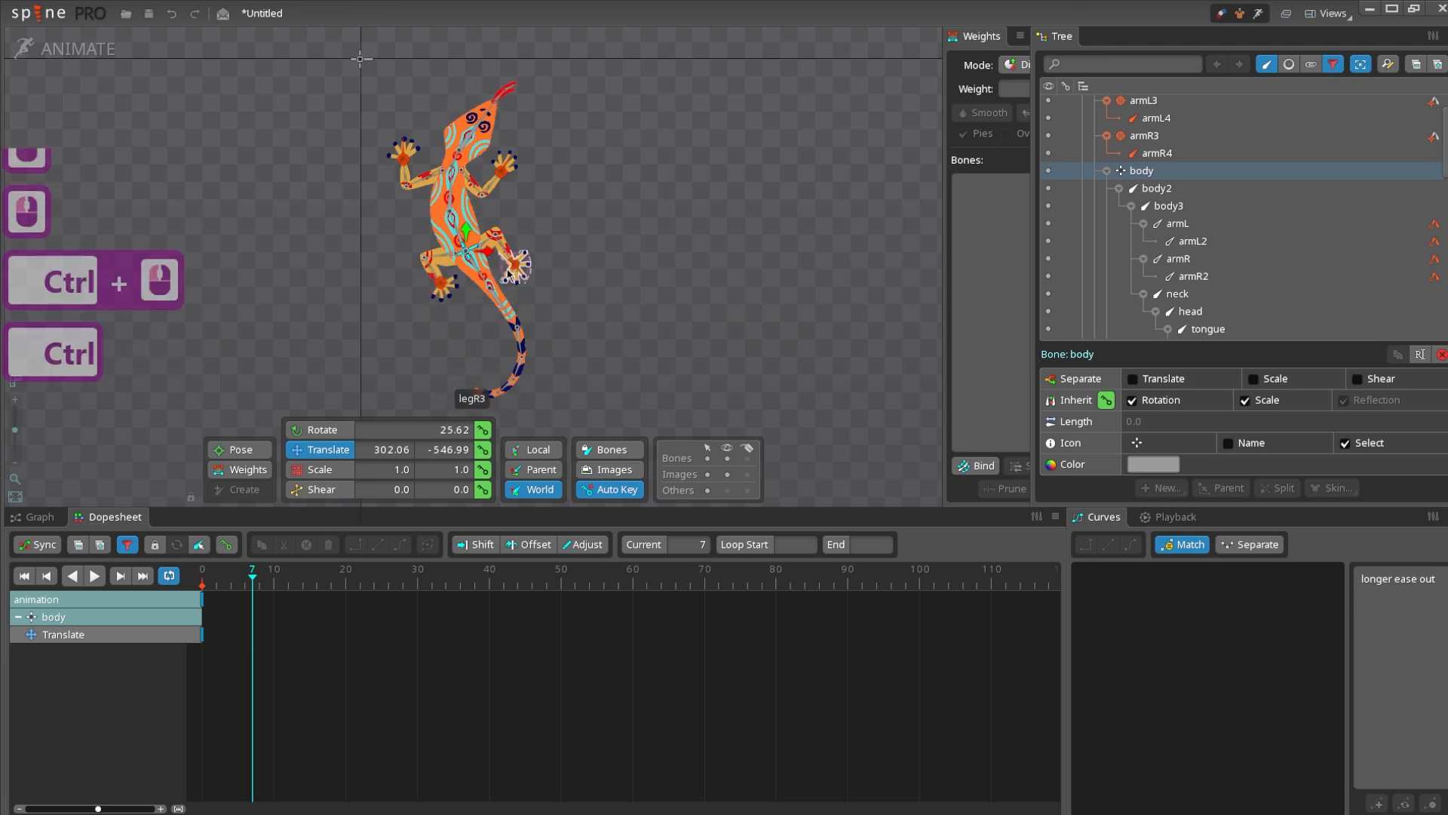
{"action": "left_click", "coordinate": [474, 284]}
{"action": "scroll", "coordinate": [474, 283], "scroll_direction": "up", "scroll_amount": 2}
{"action": "left_click", "coordinate": [429, 284]}
{"action": "left_click", "coordinate": [527, 255], "text": "ctrl"}
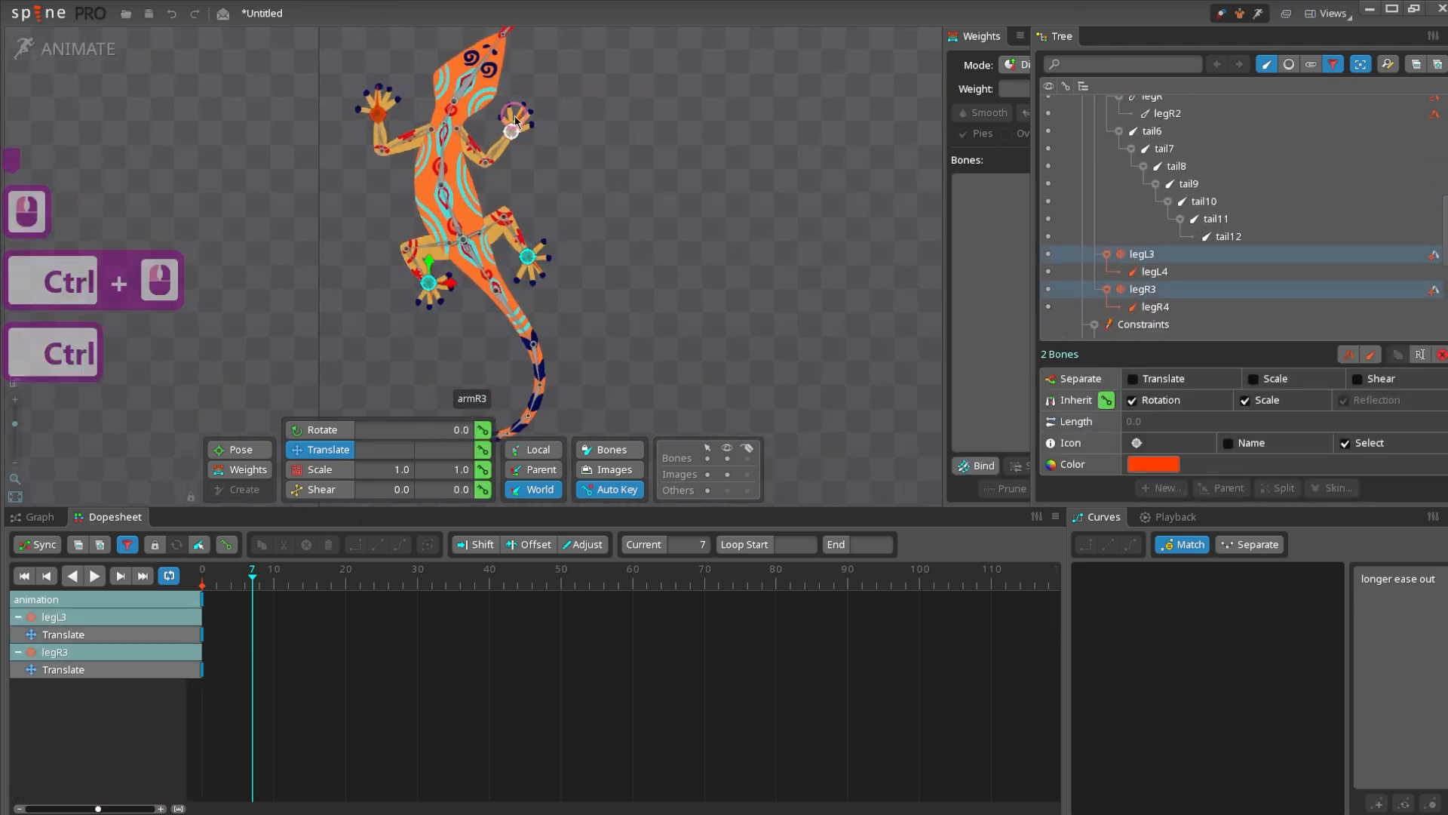
{"action": "left_click", "coordinate": [515, 121], "text": "ctrl"}
{"action": "left_click", "coordinate": [378, 114], "text": "ctrl"}
{"action": "left_click", "coordinate": [463, 242], "text": "ctrl"}
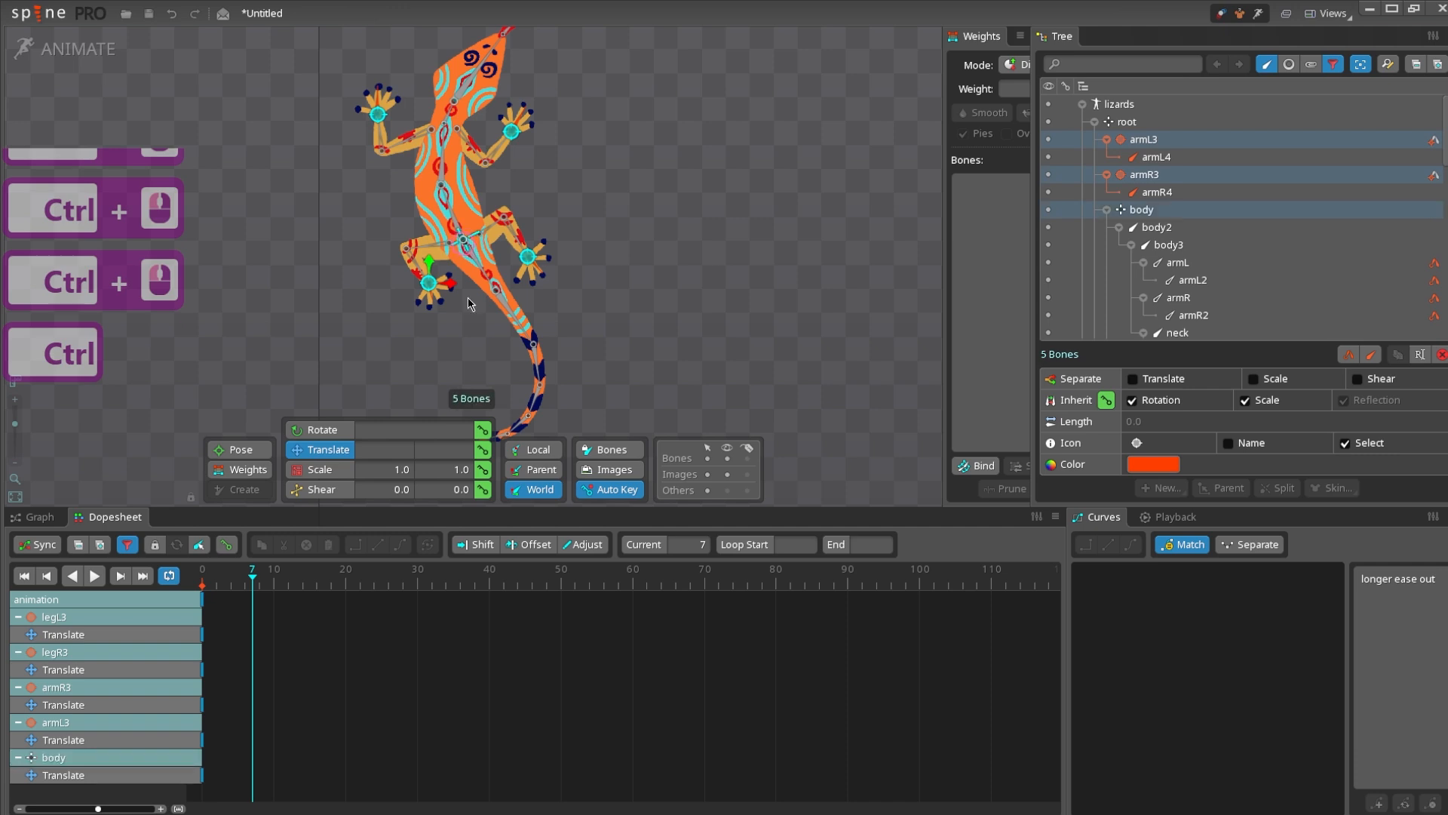
- Return to frame 0 and key the translation of the five selected bones
{"action": "scroll", "coordinate": [466, 262], "scroll_direction": "down", "scroll_amount": 1}
{"action": "left_click_drag", "start_coordinate": [373, 322], "coordinate": [427, 308]}
{"action": "left_click", "coordinate": [144, 577]}
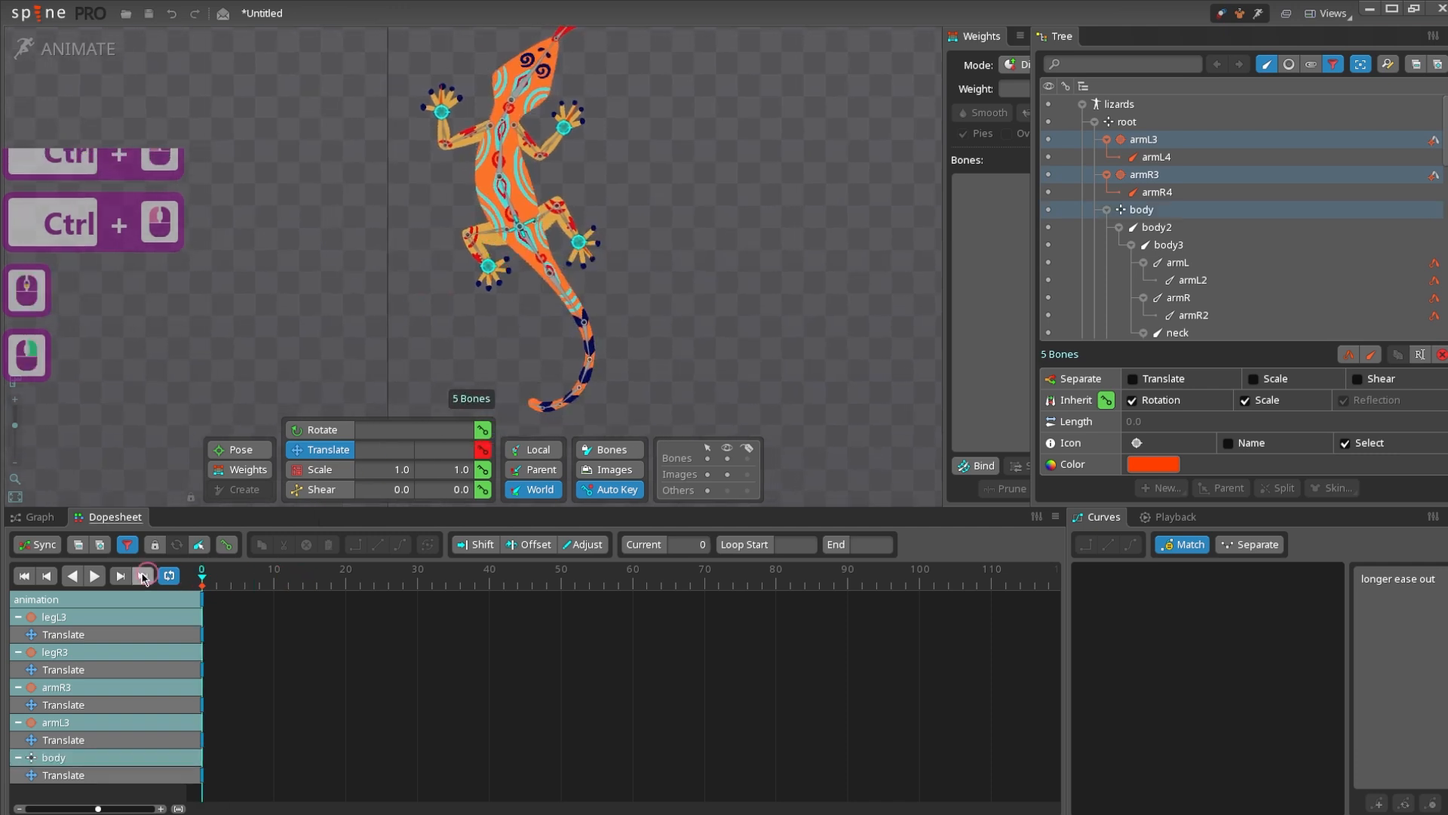
{"action": "scroll", "coordinate": [321, 459], "scroll_direction": "down", "scroll_amount": 2}
{"action": "left_click", "coordinate": [488, 449]}
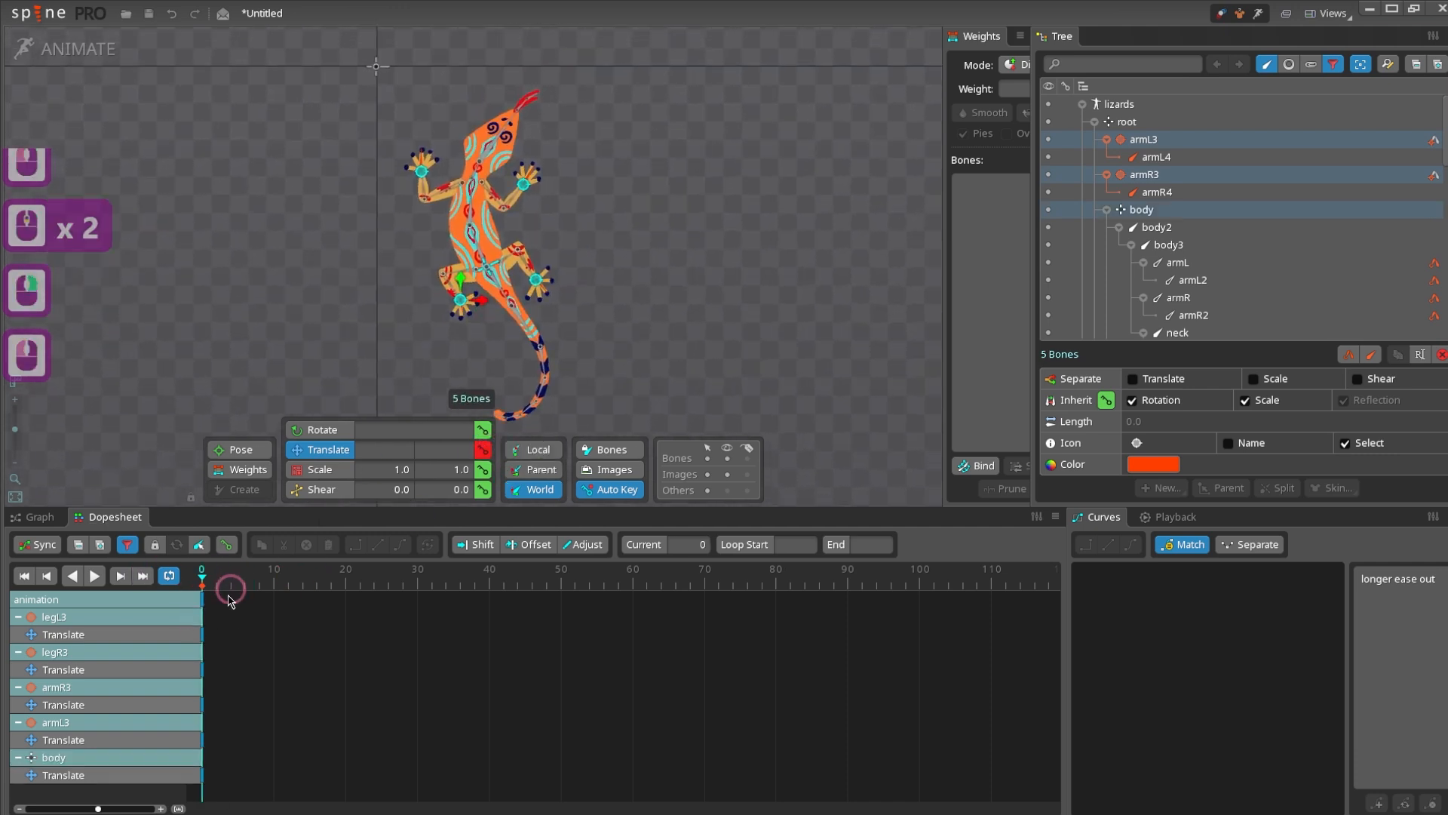
- At frame 40, move the five selected bones straight up with automatic keying
{"action": "left_click_drag", "start_coordinate": [406, 592], "coordinate": [488, 589]}
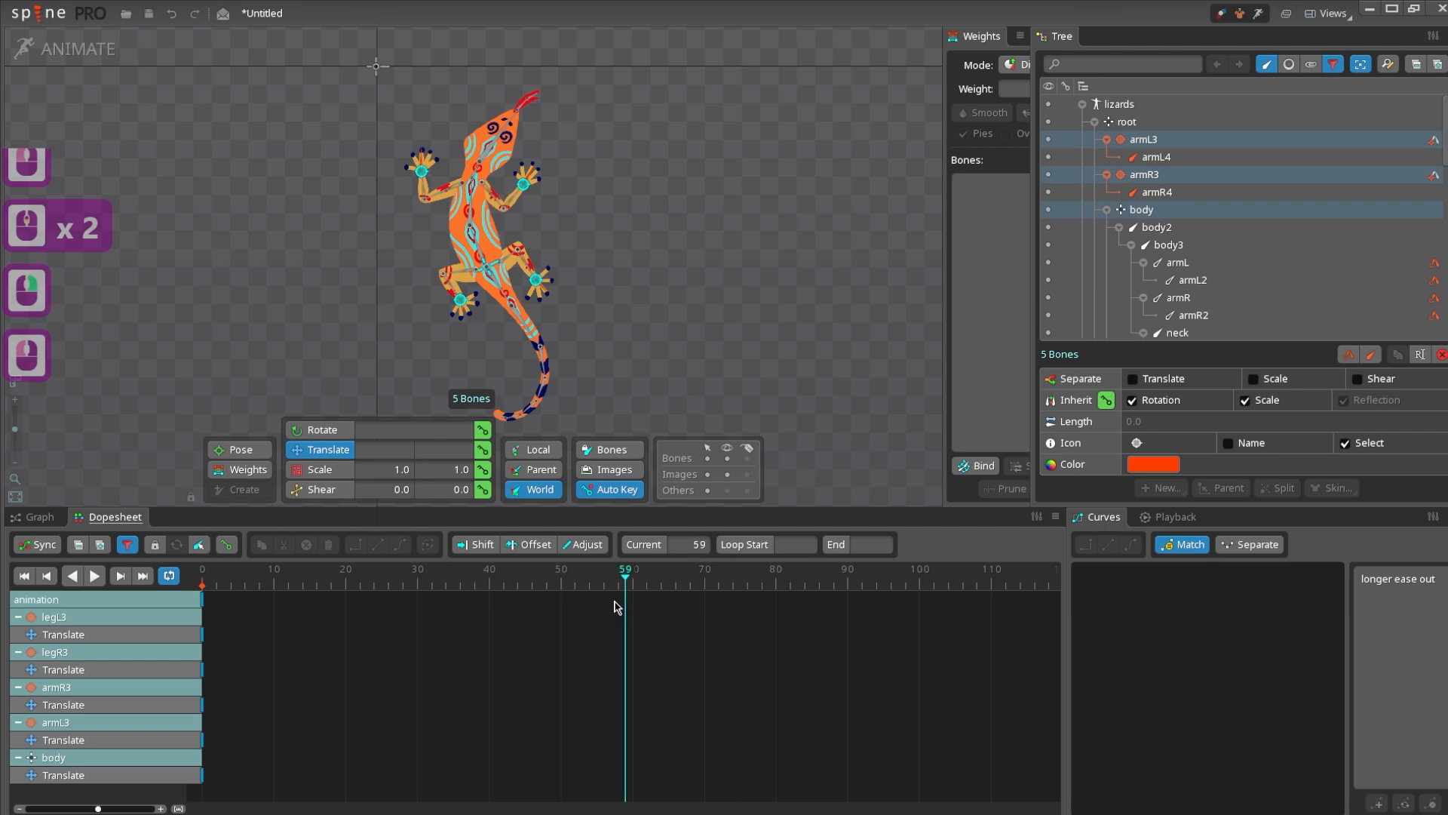
{"action": "scroll", "coordinate": [462, 163], "scroll_direction": "down", "scroll_amount": 2}
{"action": "key", "text": "v"}
{"action": "left_click_drag", "start_coordinate": [466, 251], "coordinate": [465, 154]}
- Hold the raised pose by keying the five bones' translation at frame 80
{"action": "scroll", "coordinate": [466, 159], "scroll_direction": "down", "scroll_amount": 2}
{"action": "scroll", "coordinate": [523, 334], "scroll_direction": "down", "scroll_amount": 1}
{"action": "left_click", "coordinate": [569, 319]}
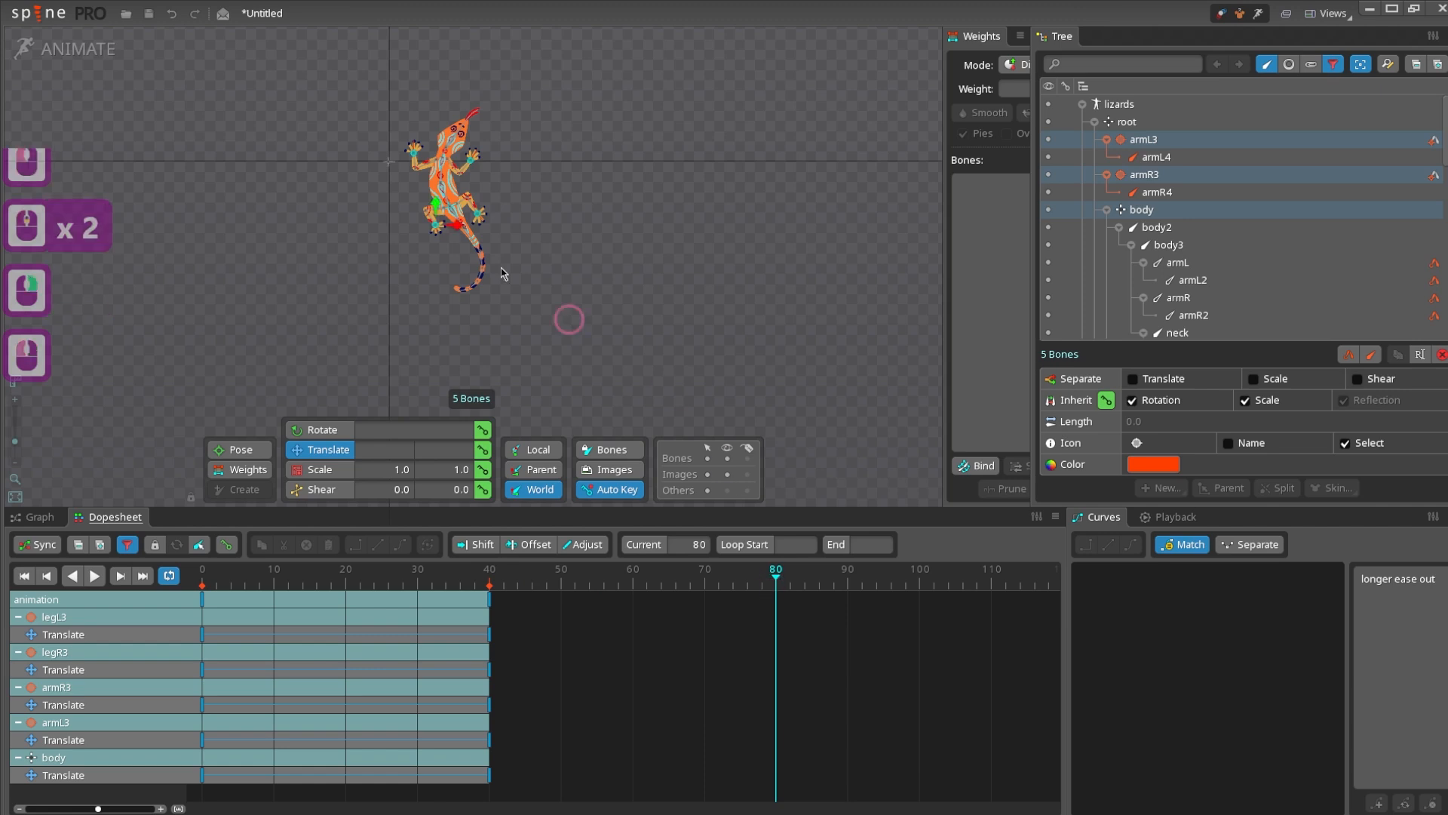
{"action": "left_click", "coordinate": [482, 450]}
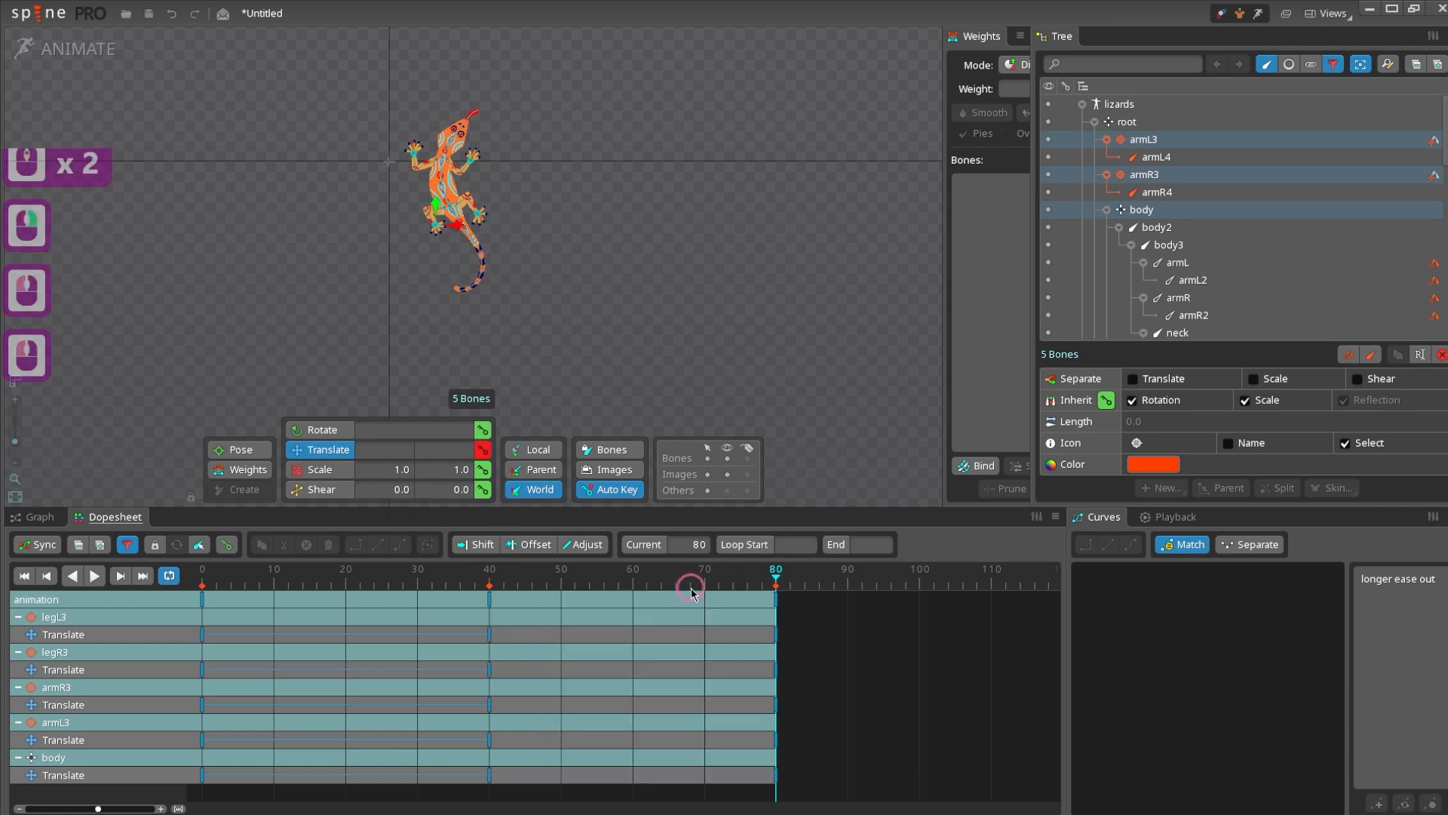
- Go to frame 120 and move the five selected bones back down
{"action": "scroll", "coordinate": [523, 601], "scroll_direction": "down", "scroll_amount": 4}
{"action": "left_click", "coordinate": [642, 579]}
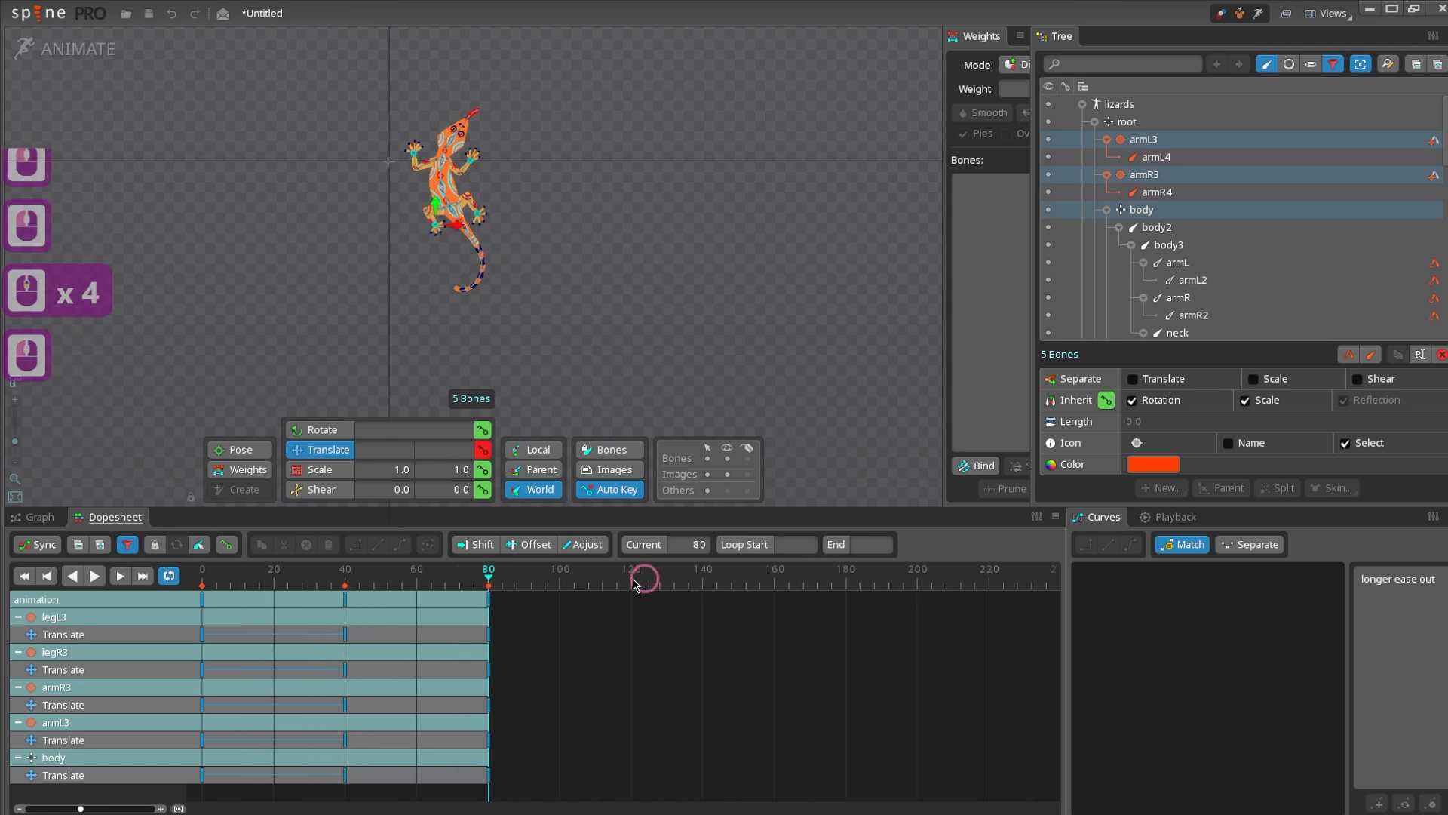
{"action": "left_click_drag", "start_coordinate": [627, 580], "coordinate": [632, 580]}
{"action": "left_click_drag", "start_coordinate": [436, 204], "coordinate": [436, 237]}
- Copy the five bones' translation keys from frame 0 and paste them at frame 120
{"action": "left_click", "coordinate": [202, 599]}
{"action": "key", "text": "ctrl+c"}
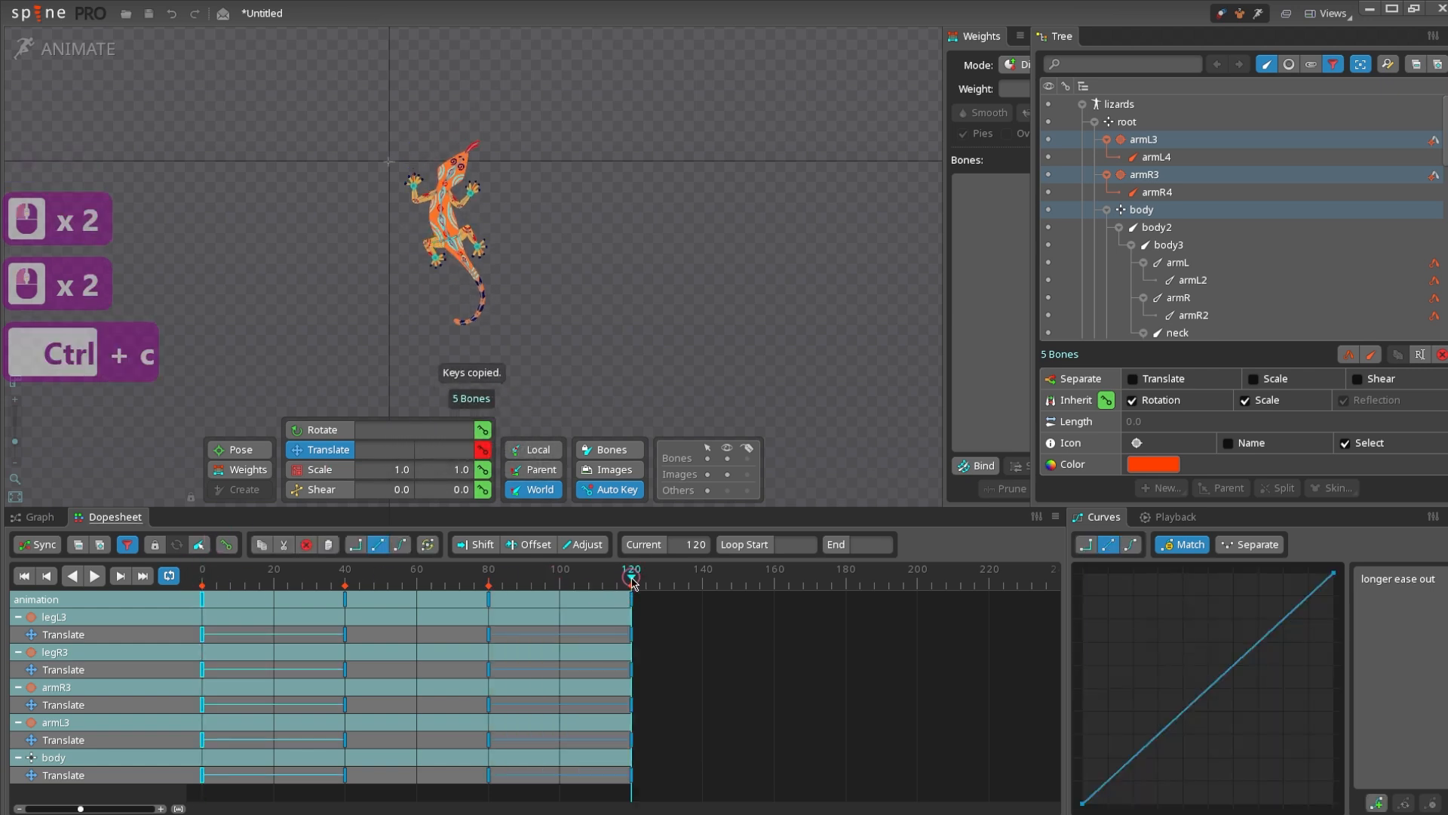
{"action": "left_click", "coordinate": [632, 579]}
{"action": "key", "text": "ctrl+v"}
- Play back the up-and-down animation to check its loop and timing
{"action": "left_click_drag", "start_coordinate": [381, 290], "coordinate": [382, 237]}
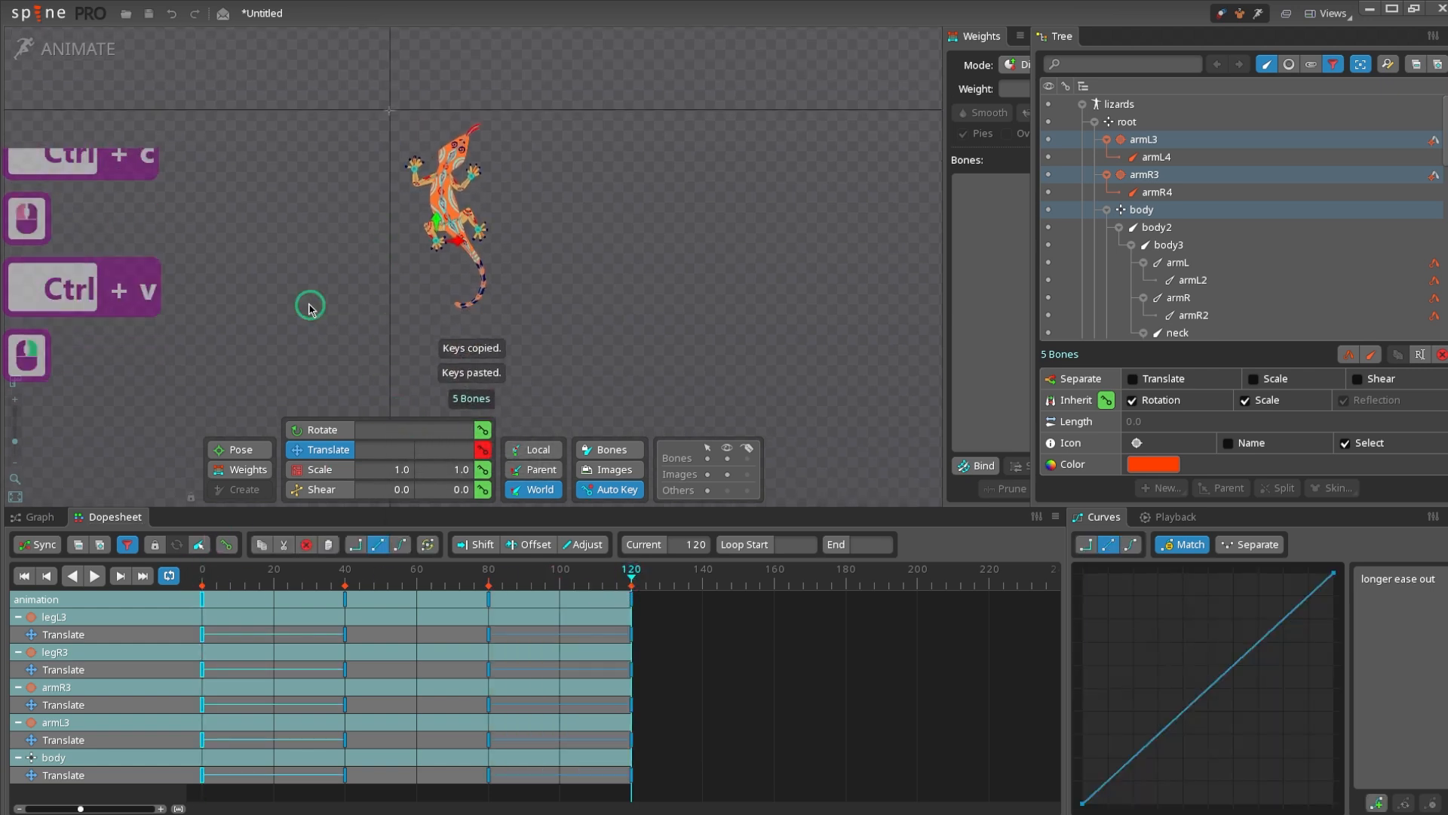
{"action": "key", "text": "d"}
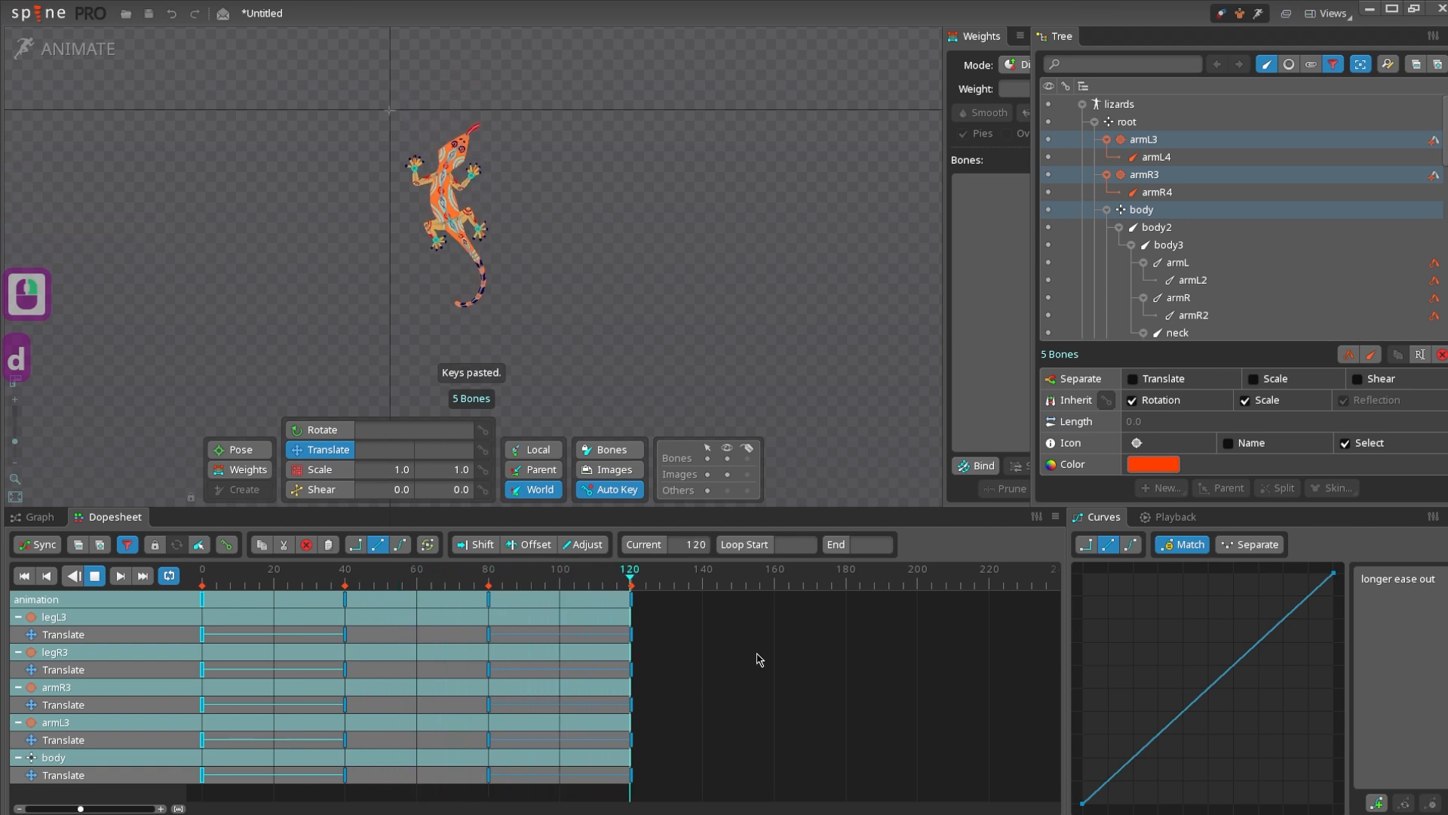
{"action": "key", "text": "d"}
- Compress all the keys so the animation ends at frame 60, and play it from the start
{"action": "left_click", "coordinate": [581, 634]}
{"action": "left_click_drag", "start_coordinate": [818, 618], "coordinate": [498, 616]}
{"action": "left_click", "coordinate": [24, 575]}
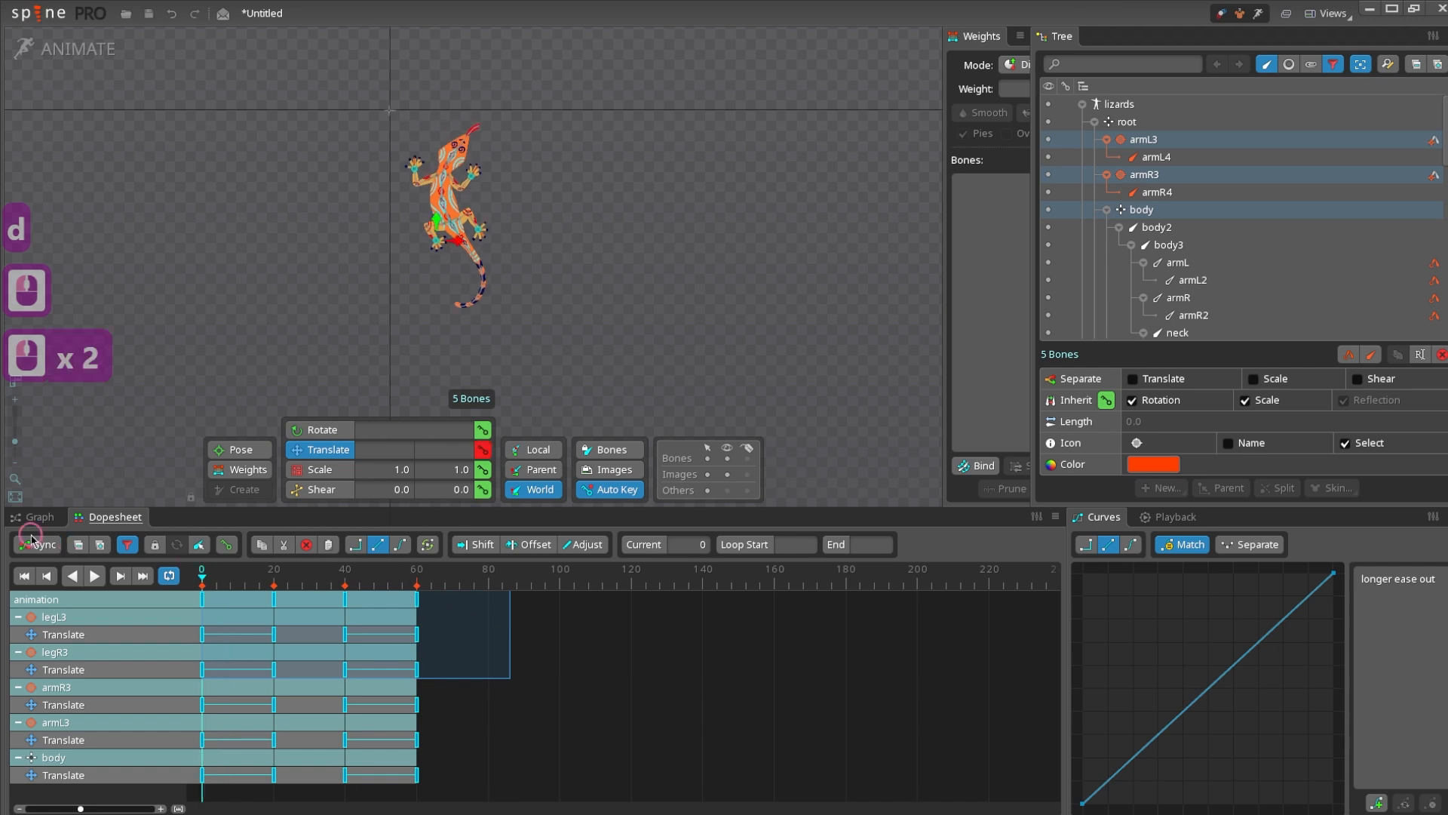
{"action": "key", "text": "d"}
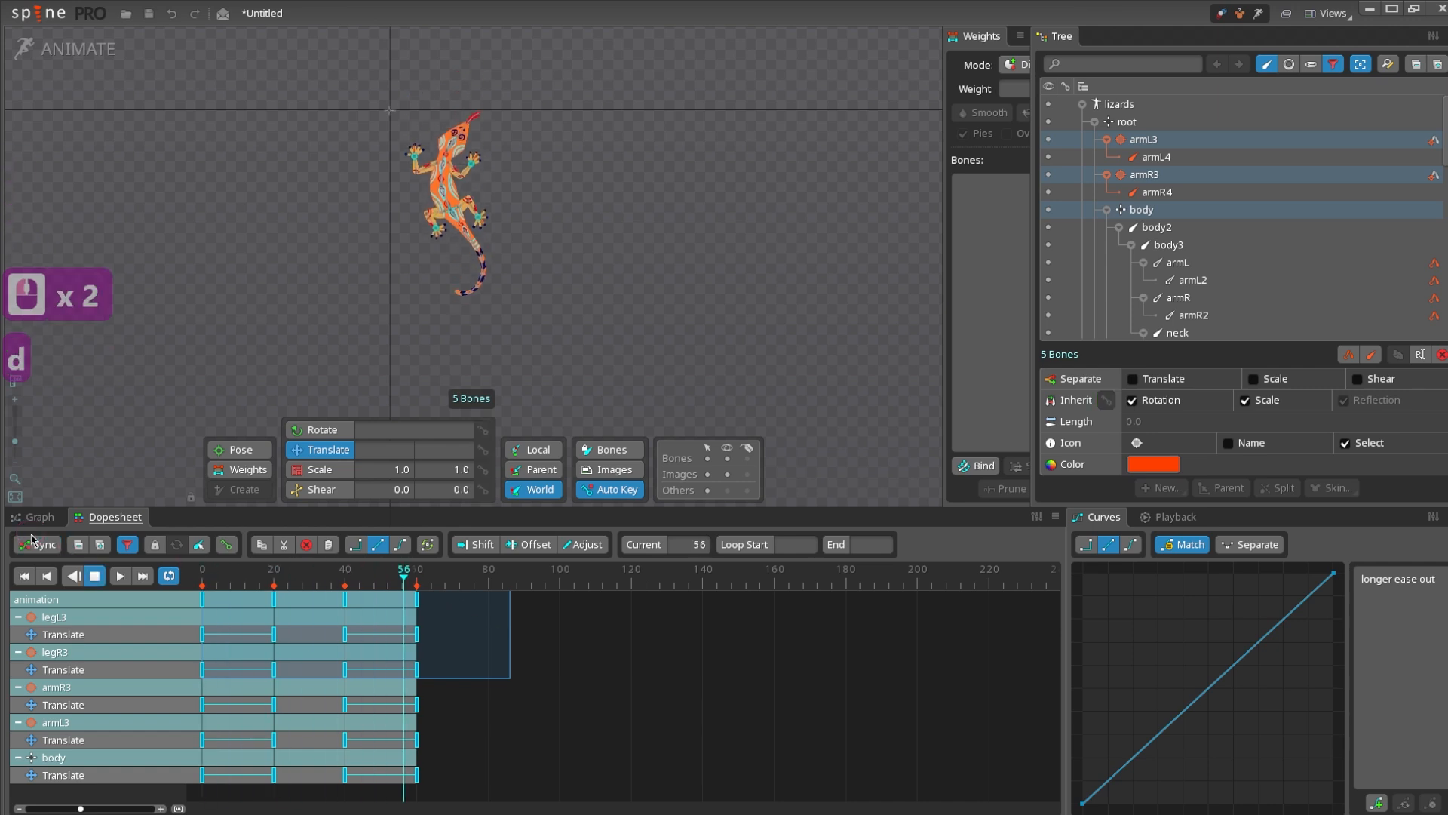
- Copy all animation keys from frame 0 to frame 80 and play the animation
{"action": "left_click", "coordinate": [251, 610]}
{"action": "key", "text": "d"}
{"action": "left_click", "coordinate": [202, 599]}
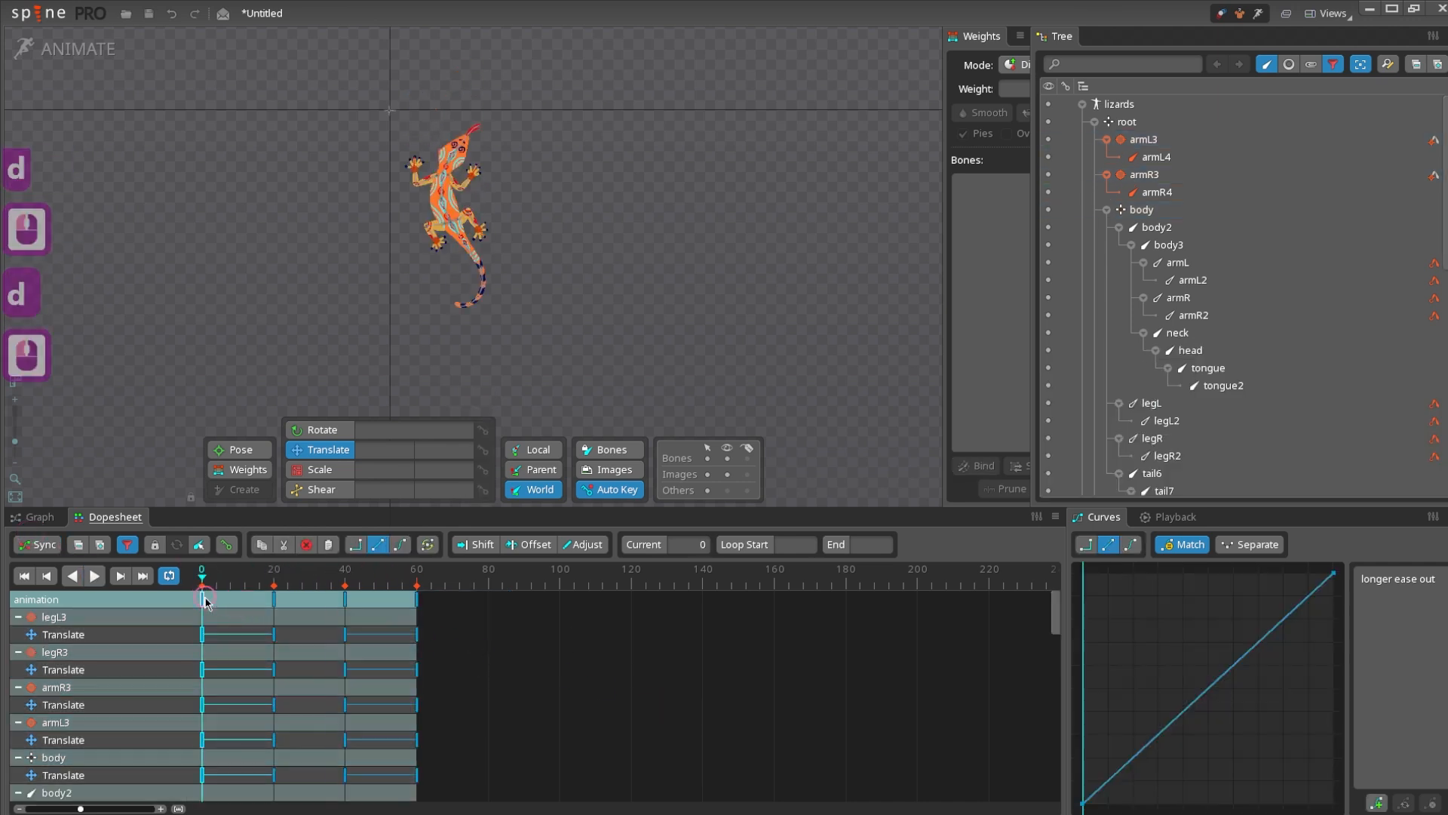
{"action": "key", "text": "ctrl+c"}
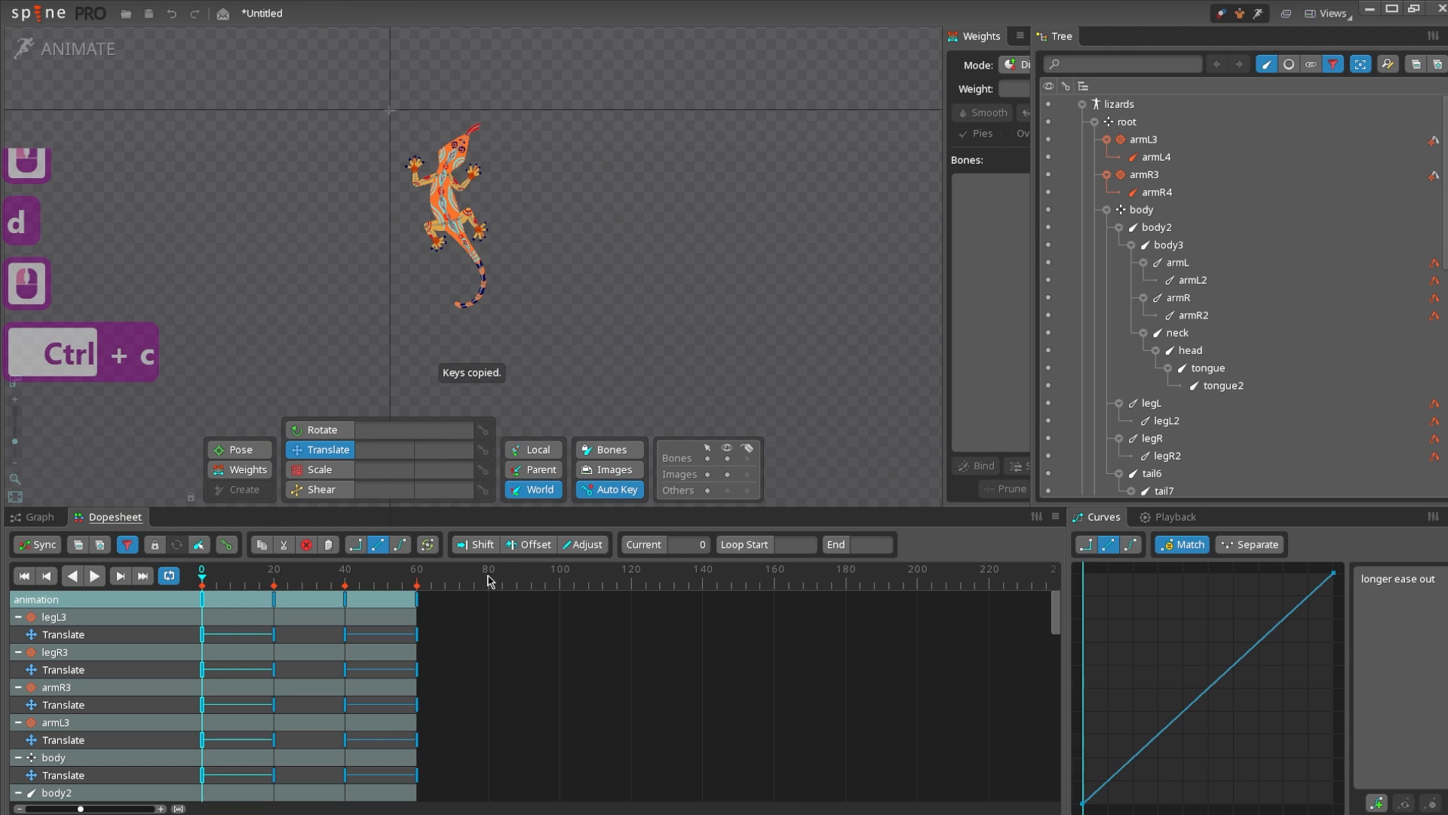
{"action": "left_click", "coordinate": [489, 579]}
{"action": "key", "text": "ctrl+v"}
{"action": "key", "text": "d"}
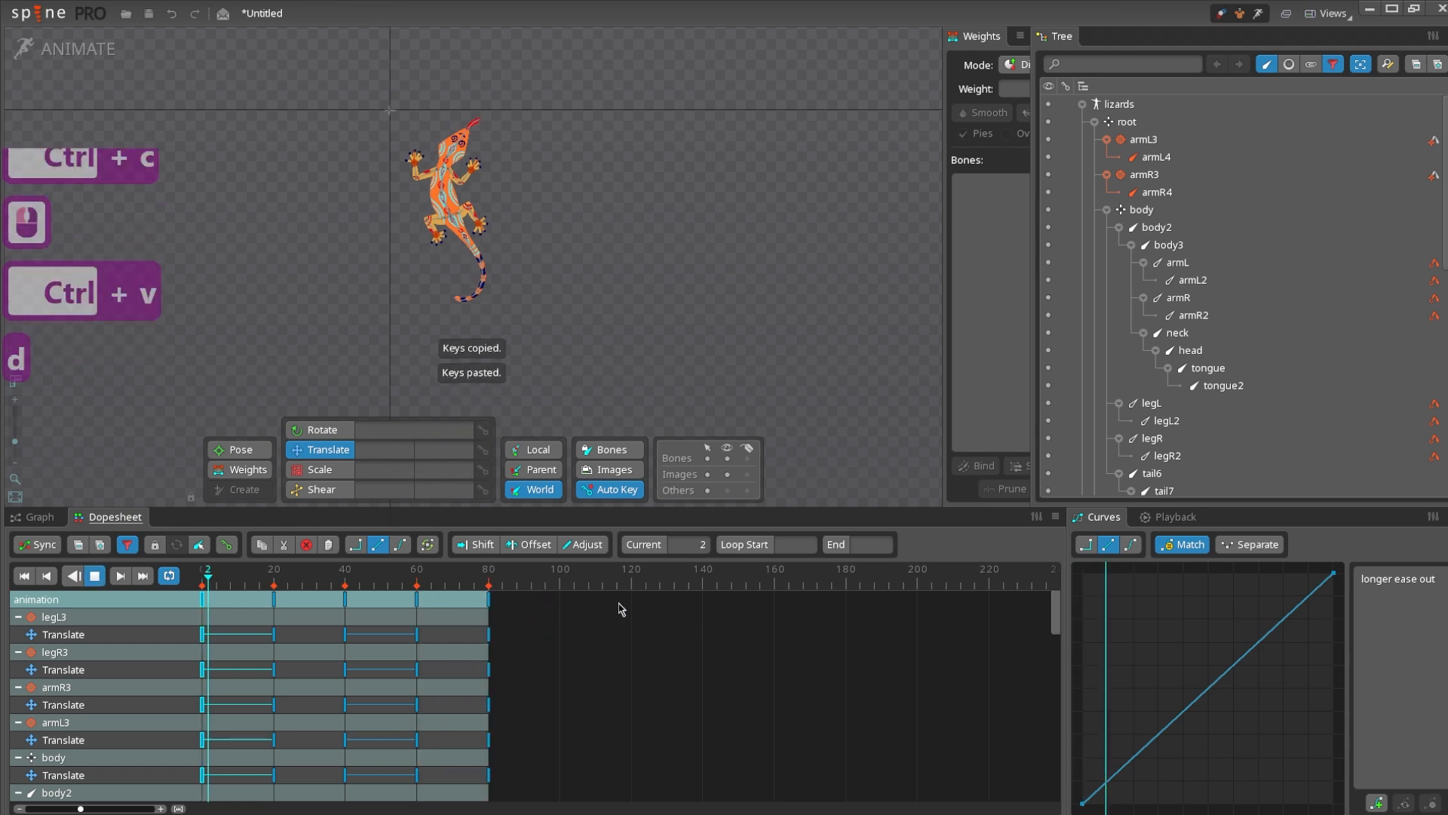
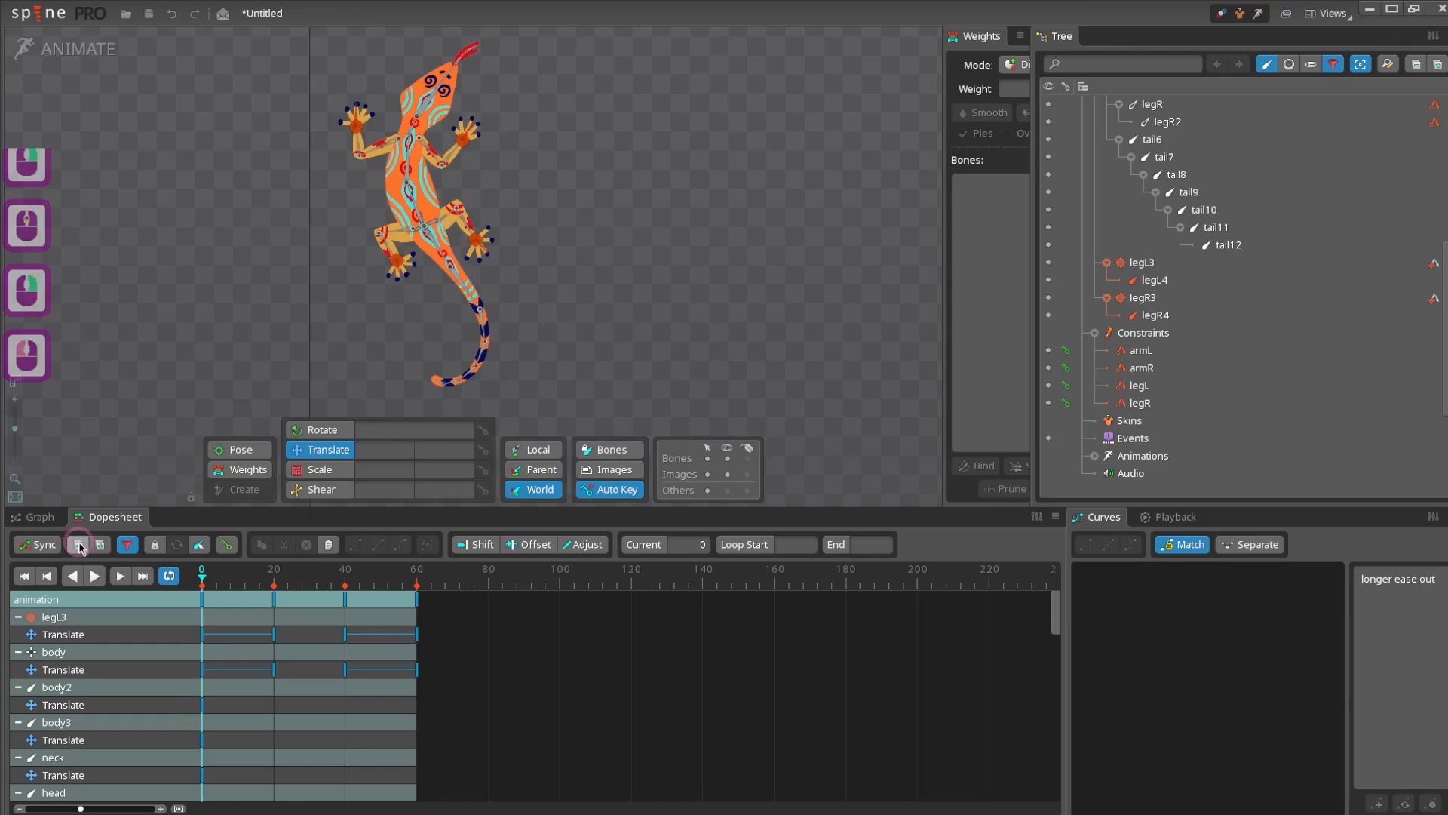
- Copy the legL3 bone's translate key from frame 0 to frame 4 so the left foot holds its position
{"action": "mouse_move", "coordinate": [203, 576]}
{"action": "left_mouse_down"}
{"action": "mouse_move", "coordinate": [273, 573]}
{"action": "mouse_move", "coordinate": [217, 573]}
{"action": "left_mouse_up"}
{"action": "scroll", "coordinate": [392, 368], "scroll_direction": "up", "scroll_amount": 2}
{"action": "left_click", "coordinate": [213, 576]}
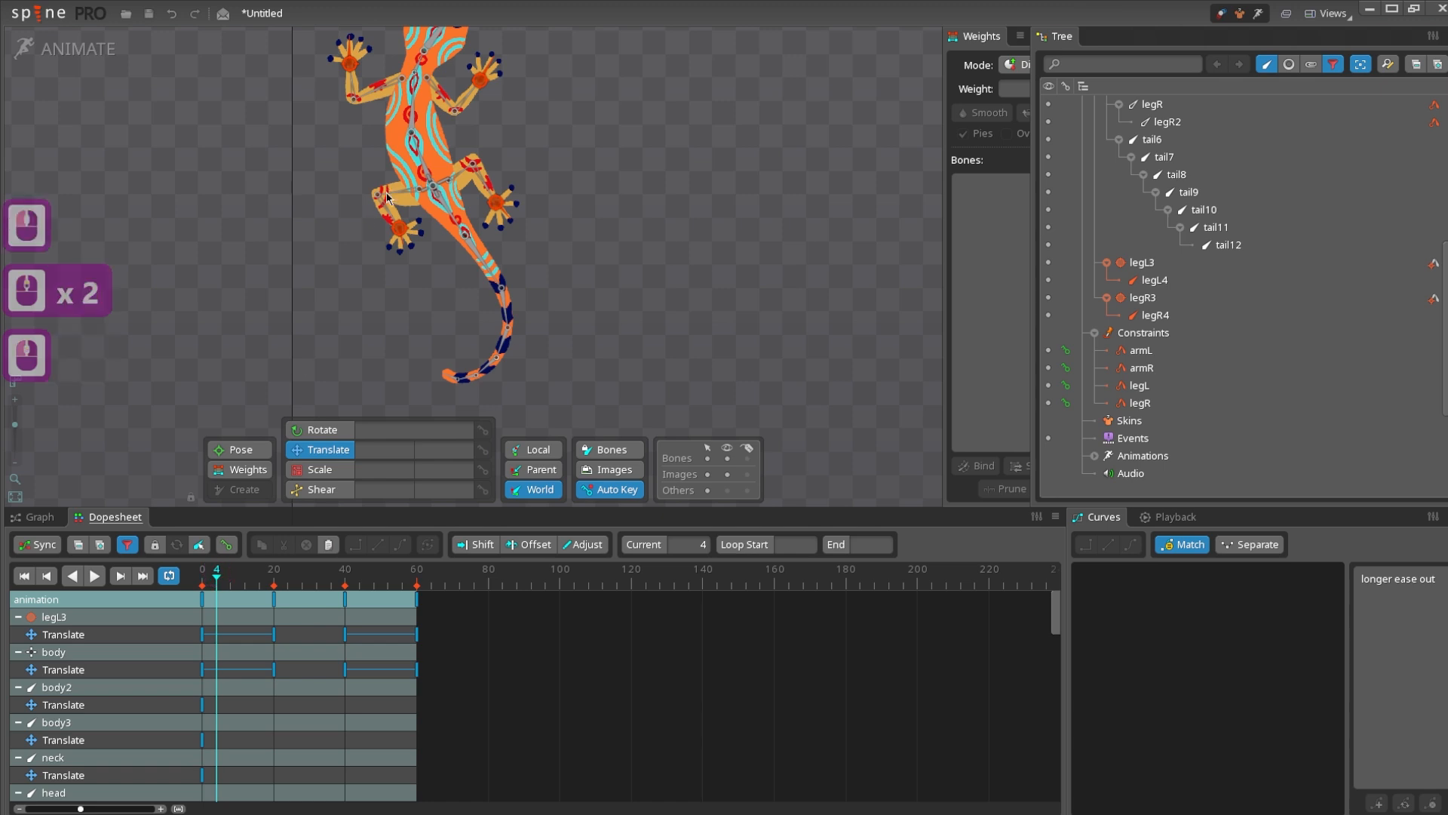
{"action": "left_click_drag", "start_coordinate": [410, 238], "coordinate": [400, 257]}
{"action": "left_click", "coordinate": [386, 256]}
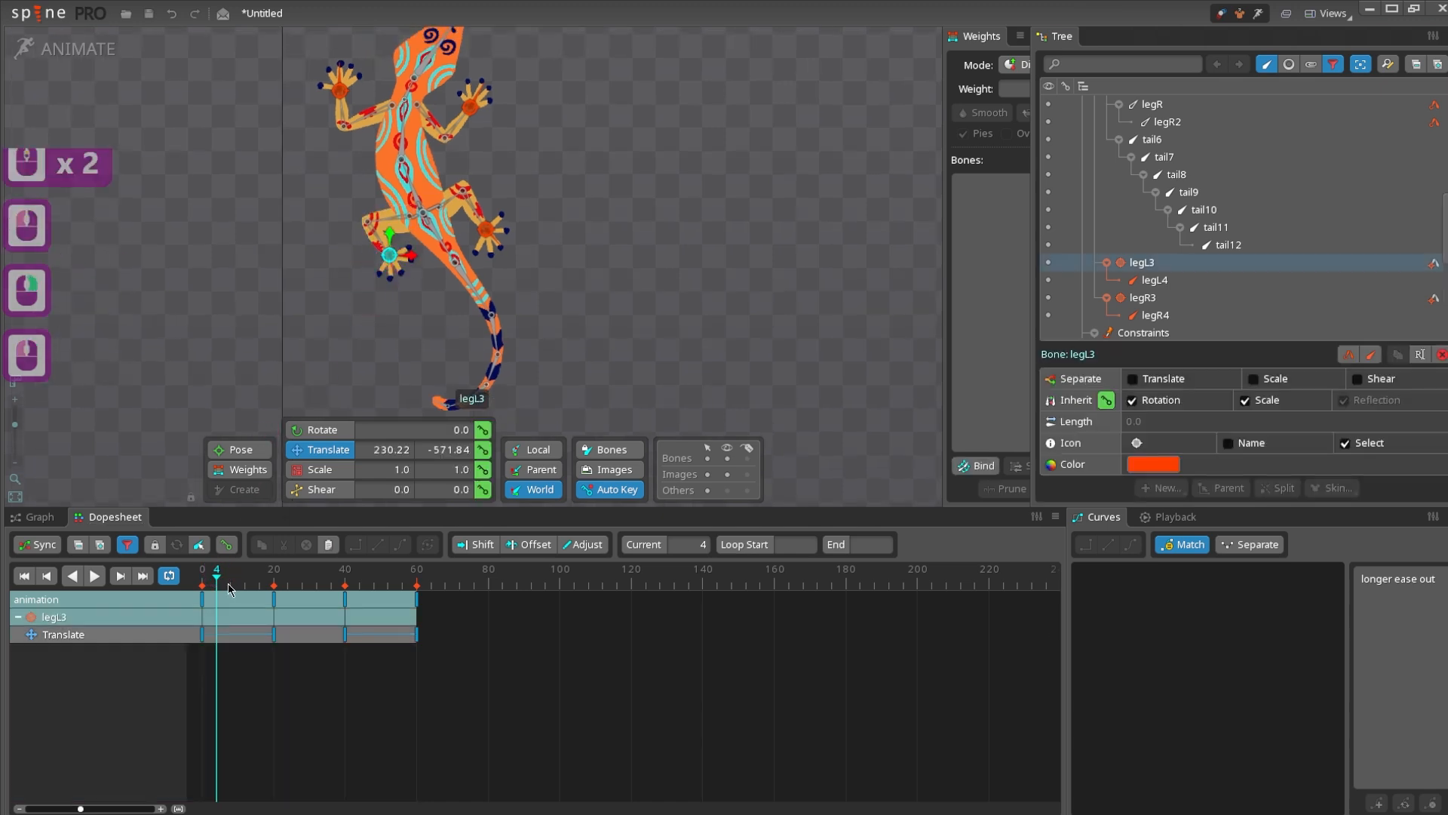
{"action": "left_click", "coordinate": [202, 598]}
{"action": "key", "text": "ctrl+c"}
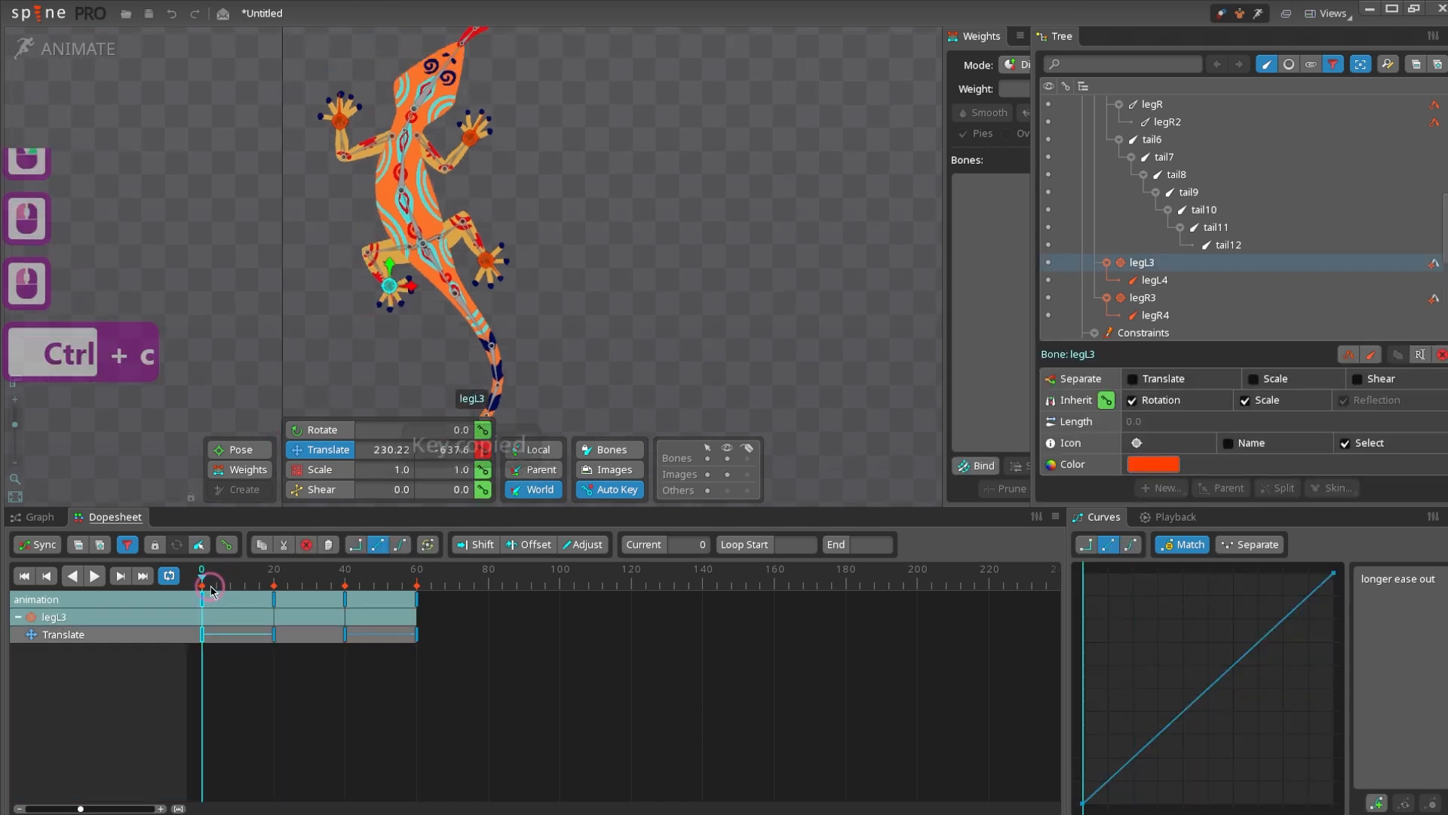
{"action": "key", "text": "ctrl+v"}
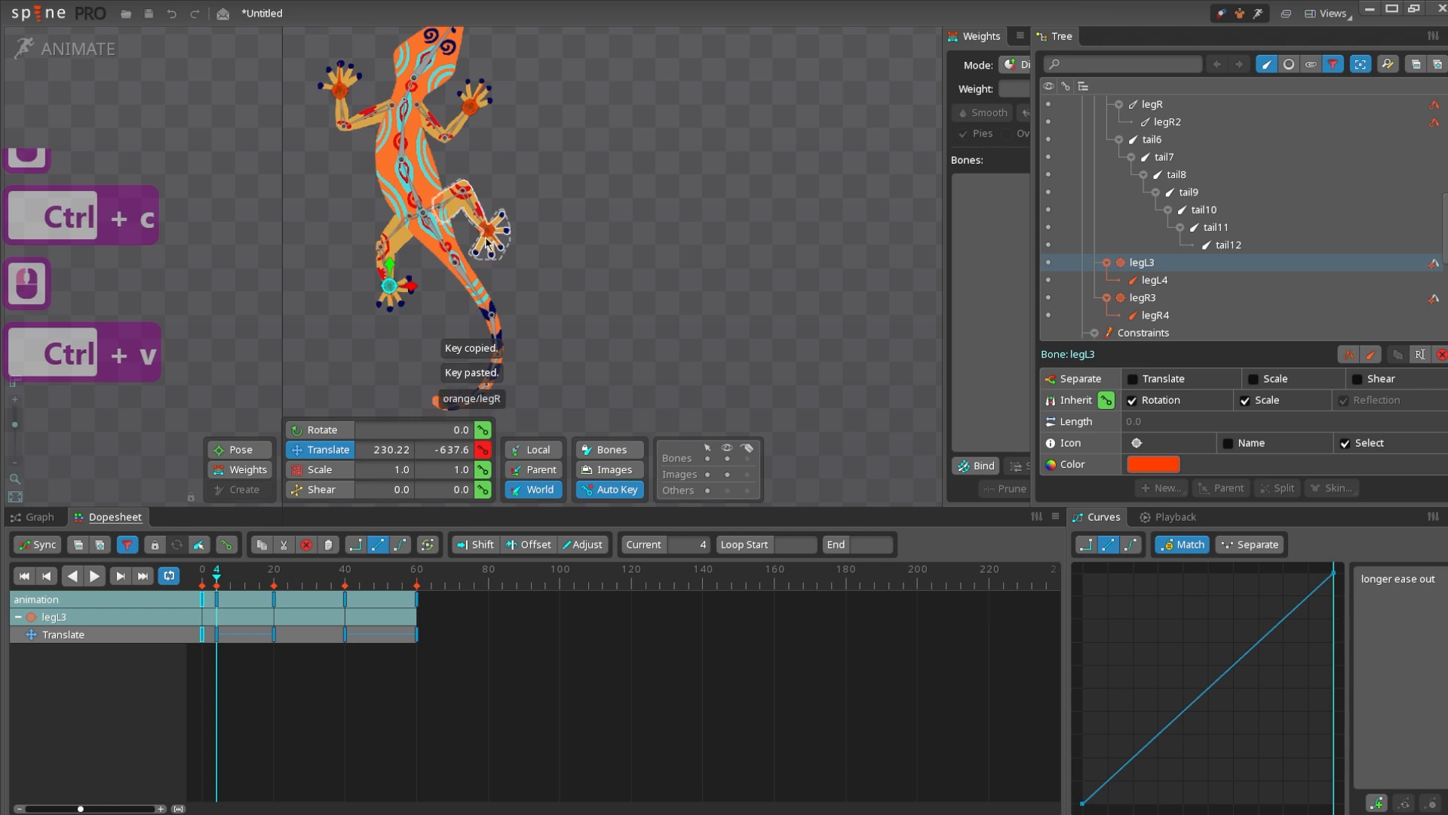
- At frame 4, move the legR3 bone straight up to a Y translation of about -479
{"action": "left_click", "coordinate": [489, 239]}
{"action": "left_click_drag", "start_coordinate": [215, 581], "coordinate": [219, 581]}
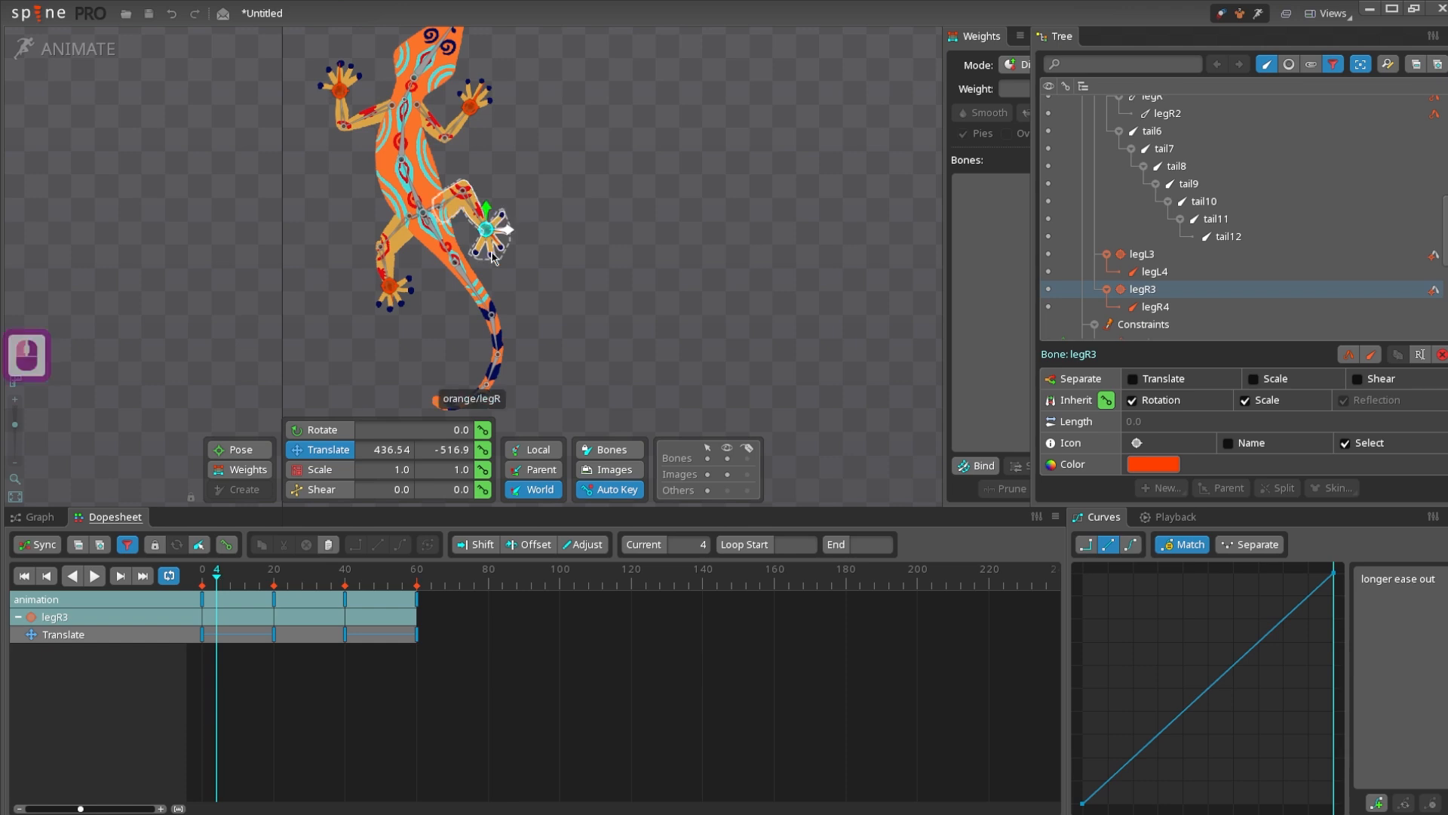
{"action": "left_click_drag", "start_coordinate": [571, 277], "coordinate": [594, 273]}
{"action": "left_click_drag", "start_coordinate": [507, 202], "coordinate": [498, 188]}
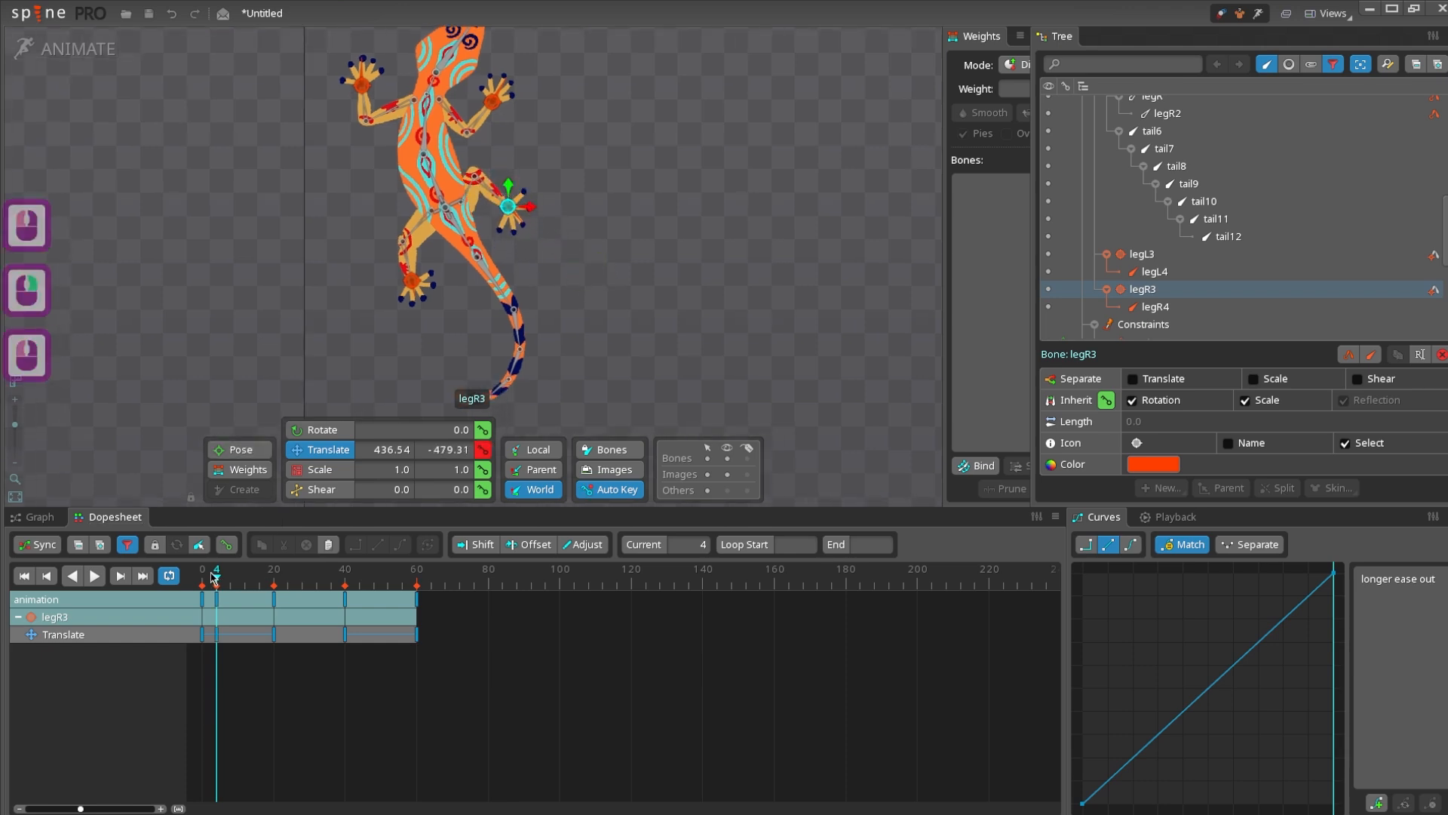
- Copy the legR3 bone's translate key from frame 4 to frame 8
{"action": "left_click", "coordinate": [219, 599]}
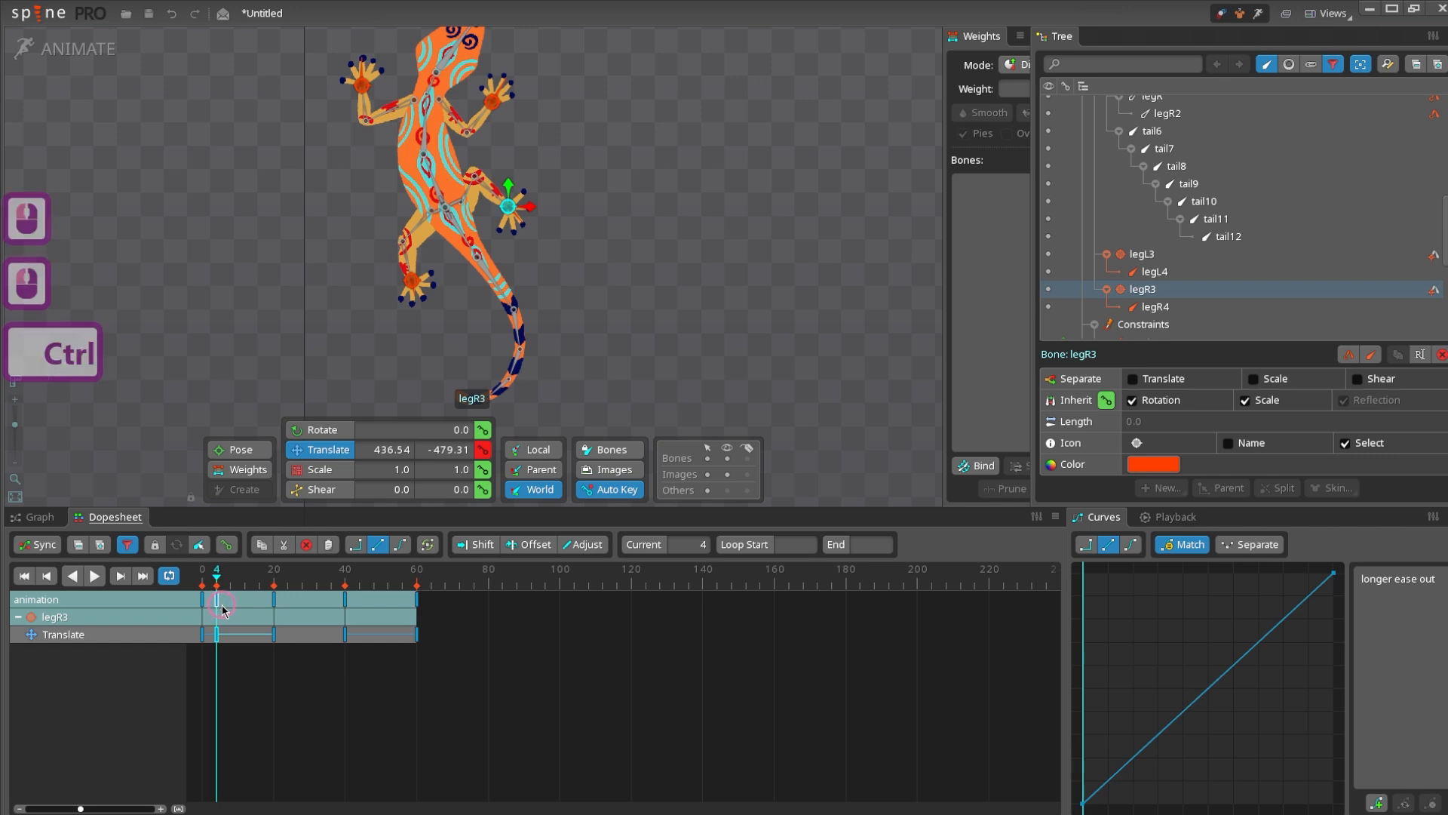
{"action": "key", "text": "ctrl+c"}
{"action": "left_click", "coordinate": [227, 577]}
{"action": "mouse_move", "coordinate": [227, 576]}
{"action": "left_mouse_down"}
{"action": "mouse_move", "coordinate": [248, 576]}
{"action": "mouse_move", "coordinate": [203, 578]}
{"action": "mouse_move", "coordinate": [230, 579]}
{"action": "left_mouse_up"}
{"action": "key", "text": "ctrl+v"}
- Raise the legL3 bone to about Y -446 at frame 8 and copy that key to frame 12
{"action": "left_click", "coordinate": [421, 221]}
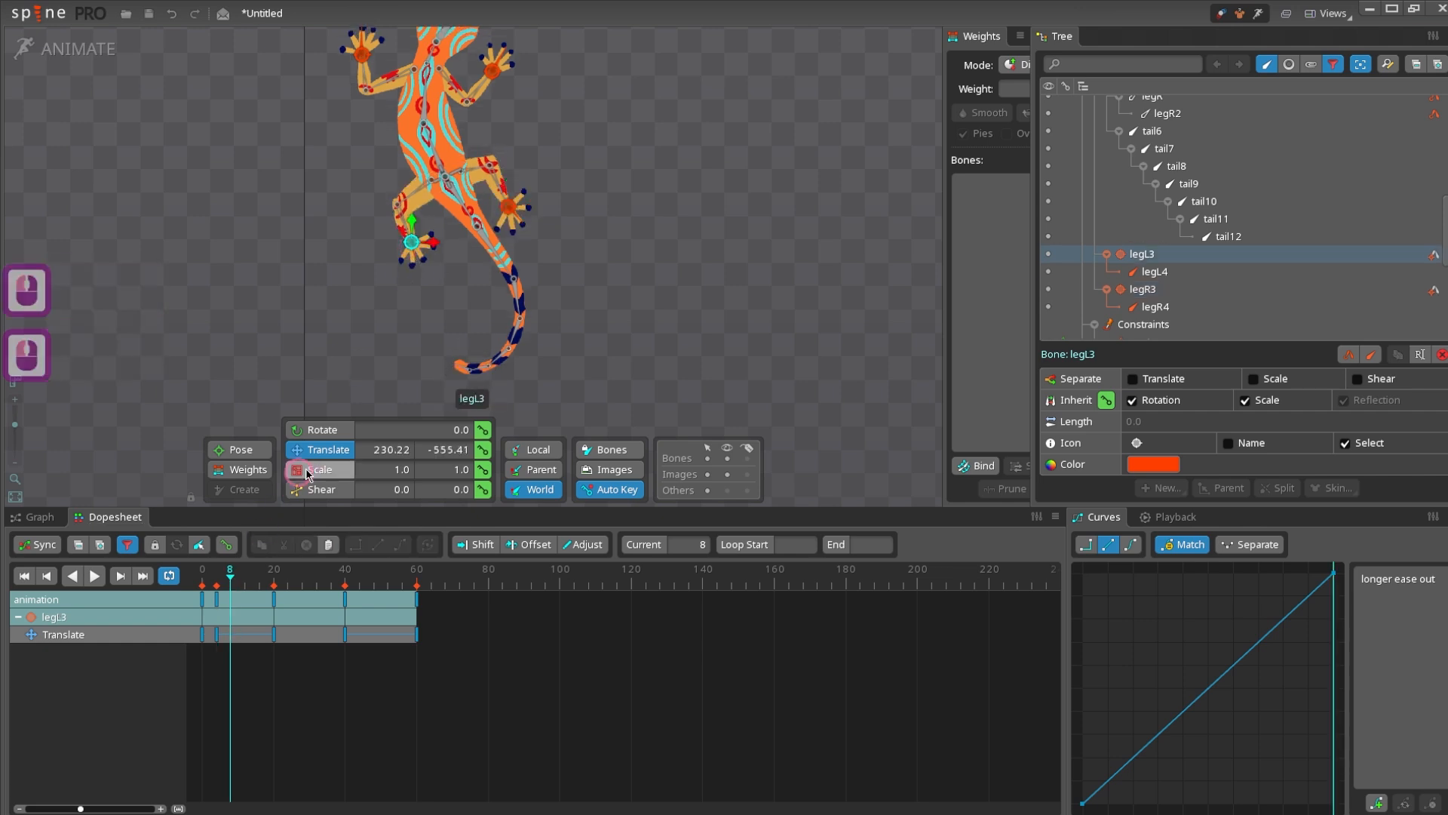
{"action": "left_click_drag", "start_coordinate": [411, 223], "coordinate": [406, 173]}
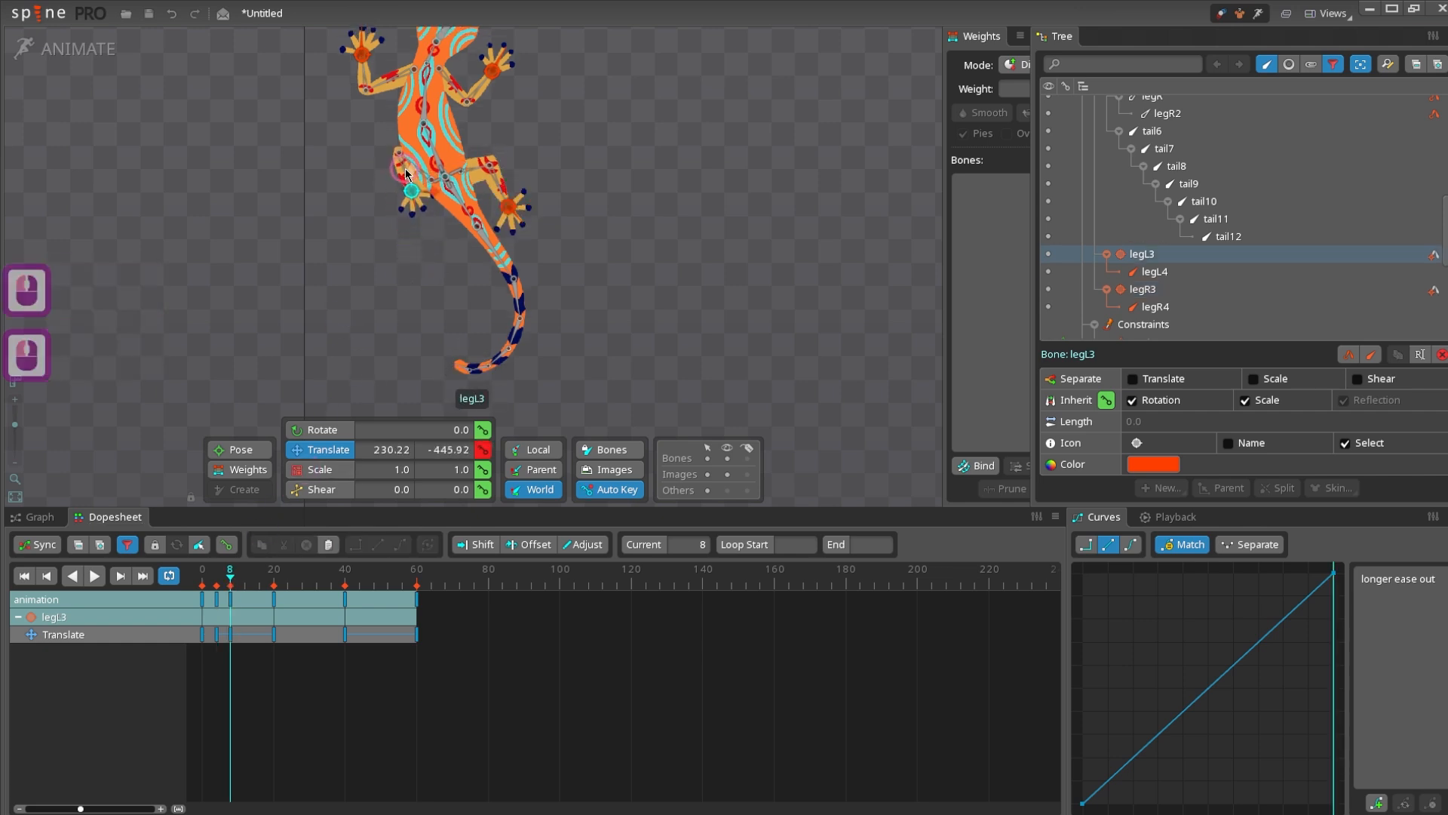
{"action": "mouse_move", "coordinate": [225, 581]}
{"action": "left_mouse_down"}
{"action": "mouse_move", "coordinate": [202, 580]}
{"action": "mouse_move", "coordinate": [245, 581]}
{"action": "mouse_move", "coordinate": [202, 582]}
{"action": "mouse_move", "coordinate": [247, 588]}
{"action": "left_mouse_up"}
{"action": "double_click", "coordinate": [231, 584]}
{"action": "key", "text": "ctrl+c"}
{"action": "key", "text": "ctrl+v"}
- At frame 12, move the legR3 bone straight up to a Y translation of about -354
{"action": "left_click", "coordinate": [503, 175]}
{"action": "left_click_drag", "start_coordinate": [503, 175], "coordinate": [494, 204]}
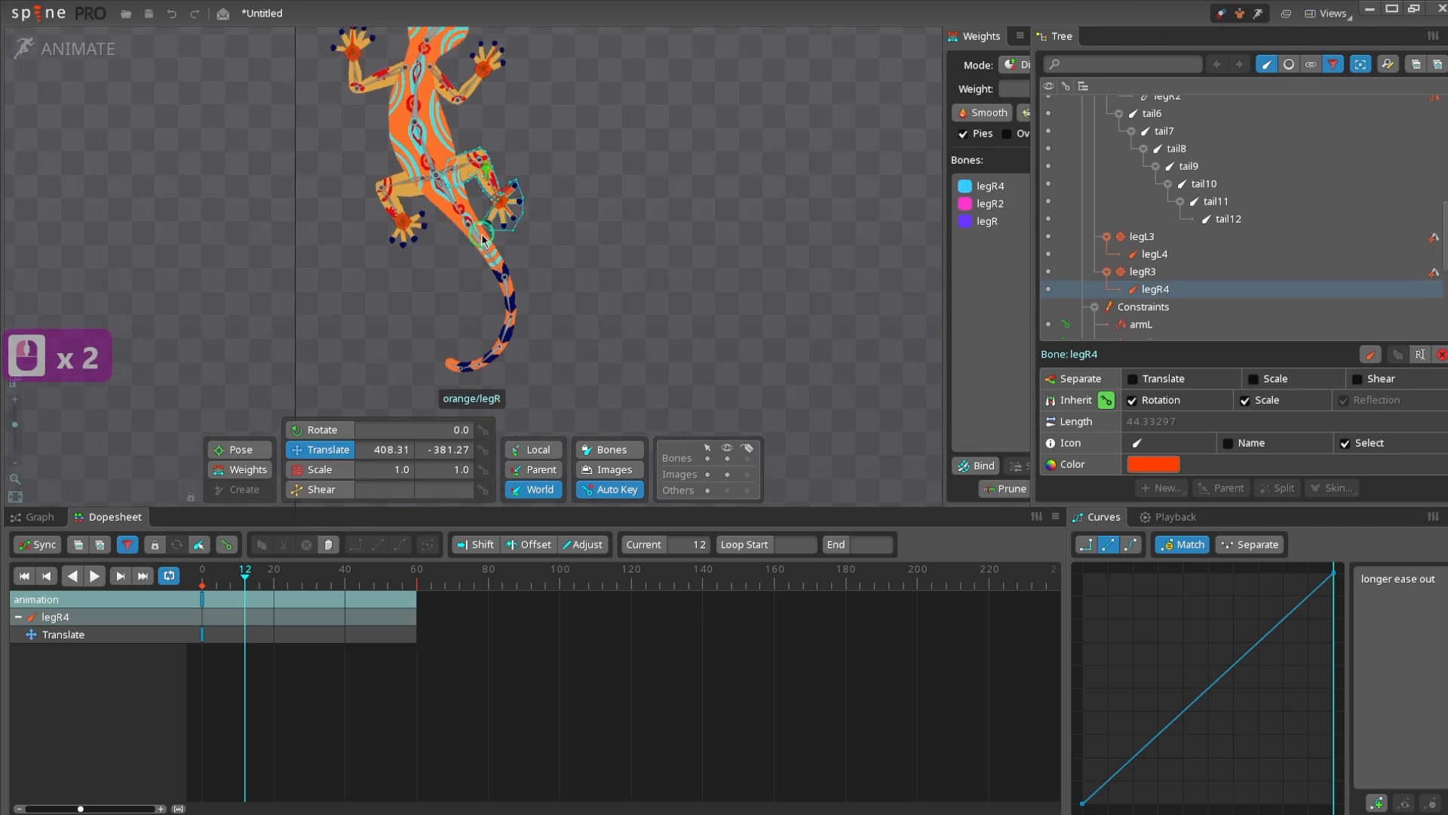
{"action": "key", "text": "space"}
{"action": "left_click", "coordinate": [501, 202]}
{"action": "left_click", "coordinate": [234, 579]}
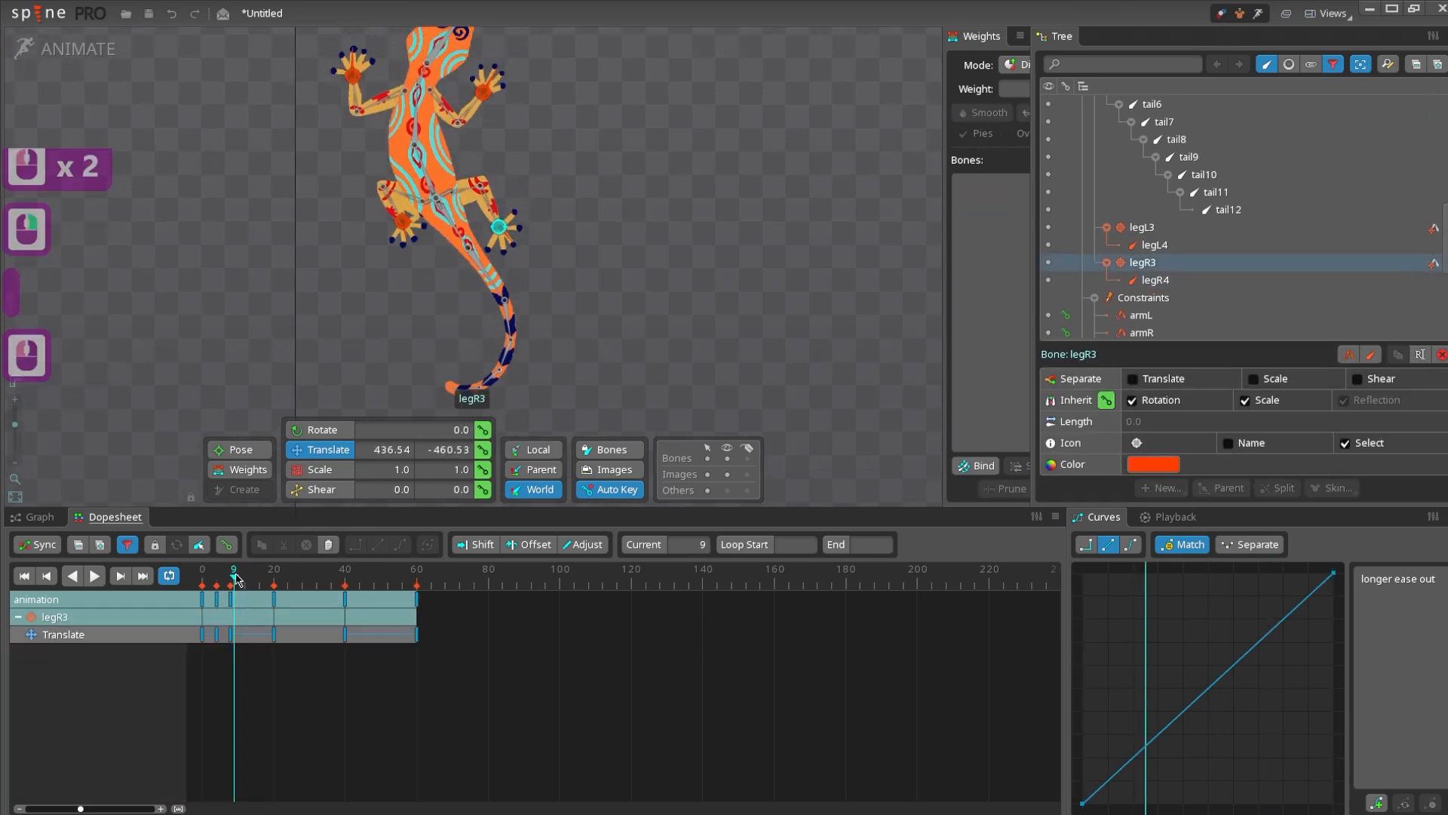
{"action": "left_click_drag", "start_coordinate": [236, 579], "coordinate": [246, 580]}
{"action": "left_click_drag", "start_coordinate": [502, 184], "coordinate": [503, 160]}
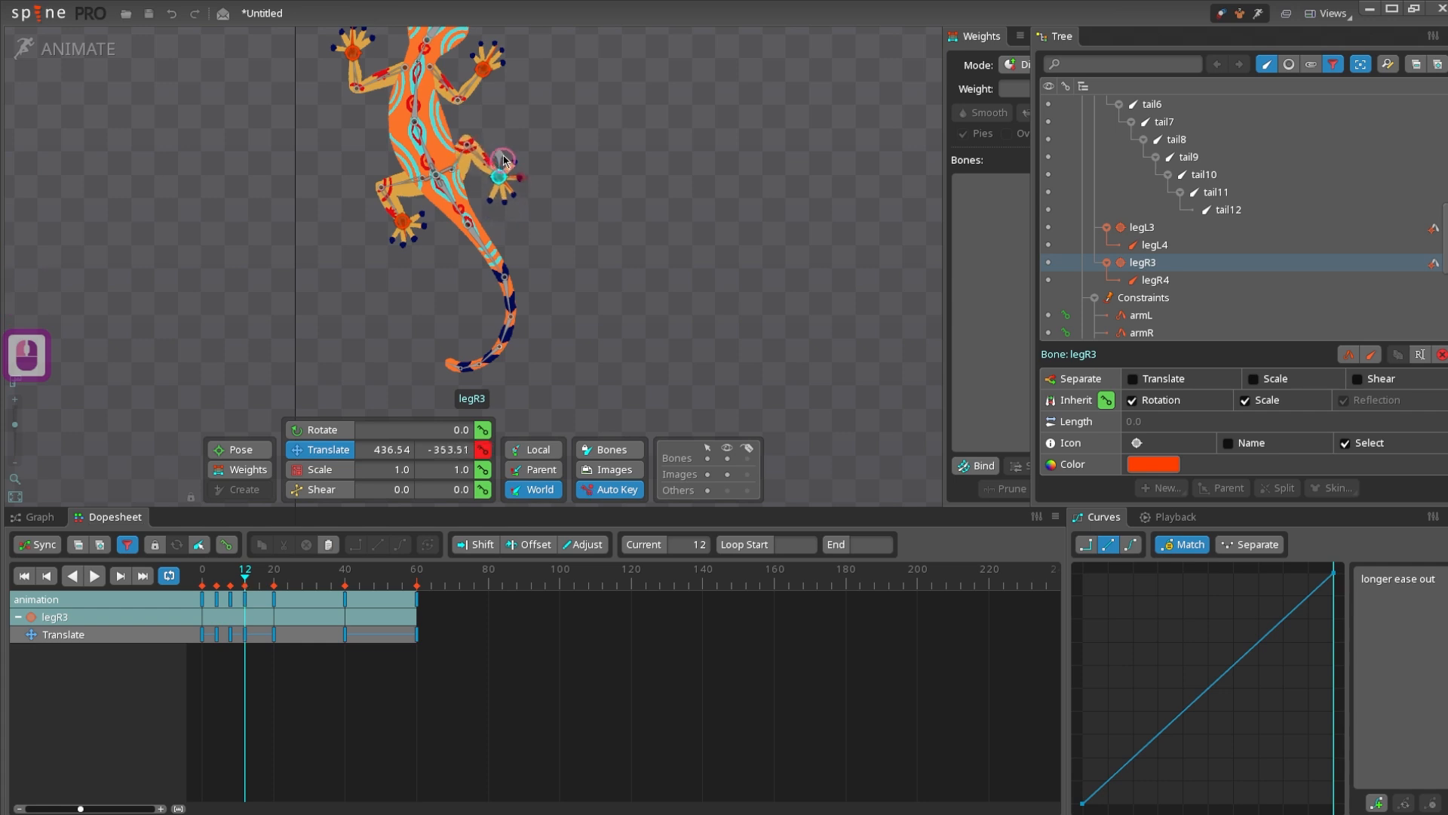
- Copy the legR3 bone's translate key from frame 12 to frame 16
{"action": "left_click", "coordinate": [246, 599]}
{"action": "key", "text": "ctrl+c"}
{"action": "left_click", "coordinate": [259, 577]}
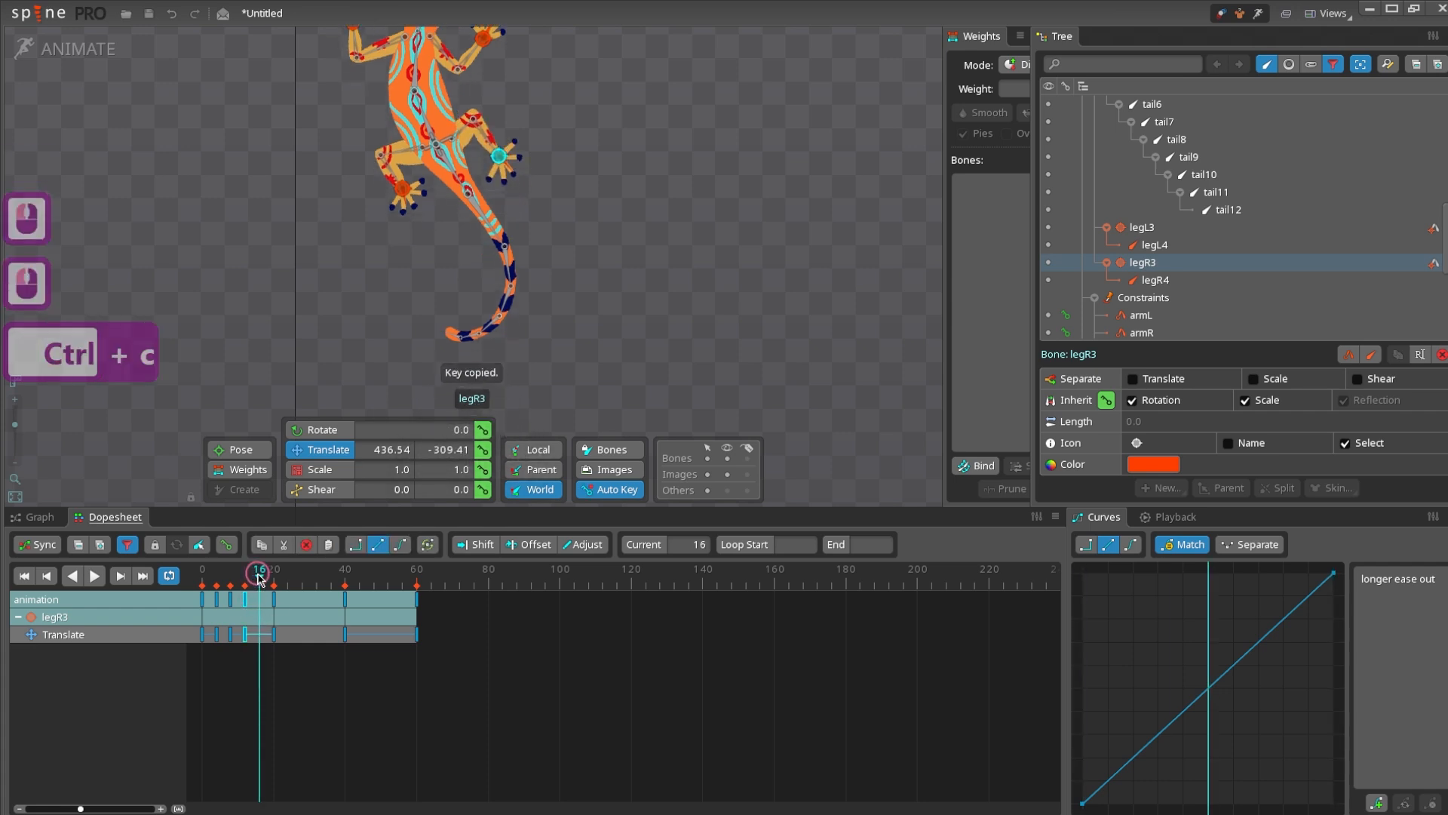
{"action": "key", "text": "ctrl+v"}
- Copy the legL3 bone's translate key from frame 20 to frame 16 and play the animation to review the steps
{"action": "mouse_move", "coordinate": [259, 580]}
{"action": "left_mouse_down"}
{"action": "mouse_move", "coordinate": [202, 581]}
{"action": "mouse_move", "coordinate": [217, 596]}
{"action": "mouse_move", "coordinate": [274, 589]}
{"action": "left_mouse_up"}
{"action": "key", "text": "space"}
{"action": "left_click", "coordinate": [404, 190]}
{"action": "left_click", "coordinate": [274, 598]}
{"action": "left_click", "coordinate": [273, 599]}
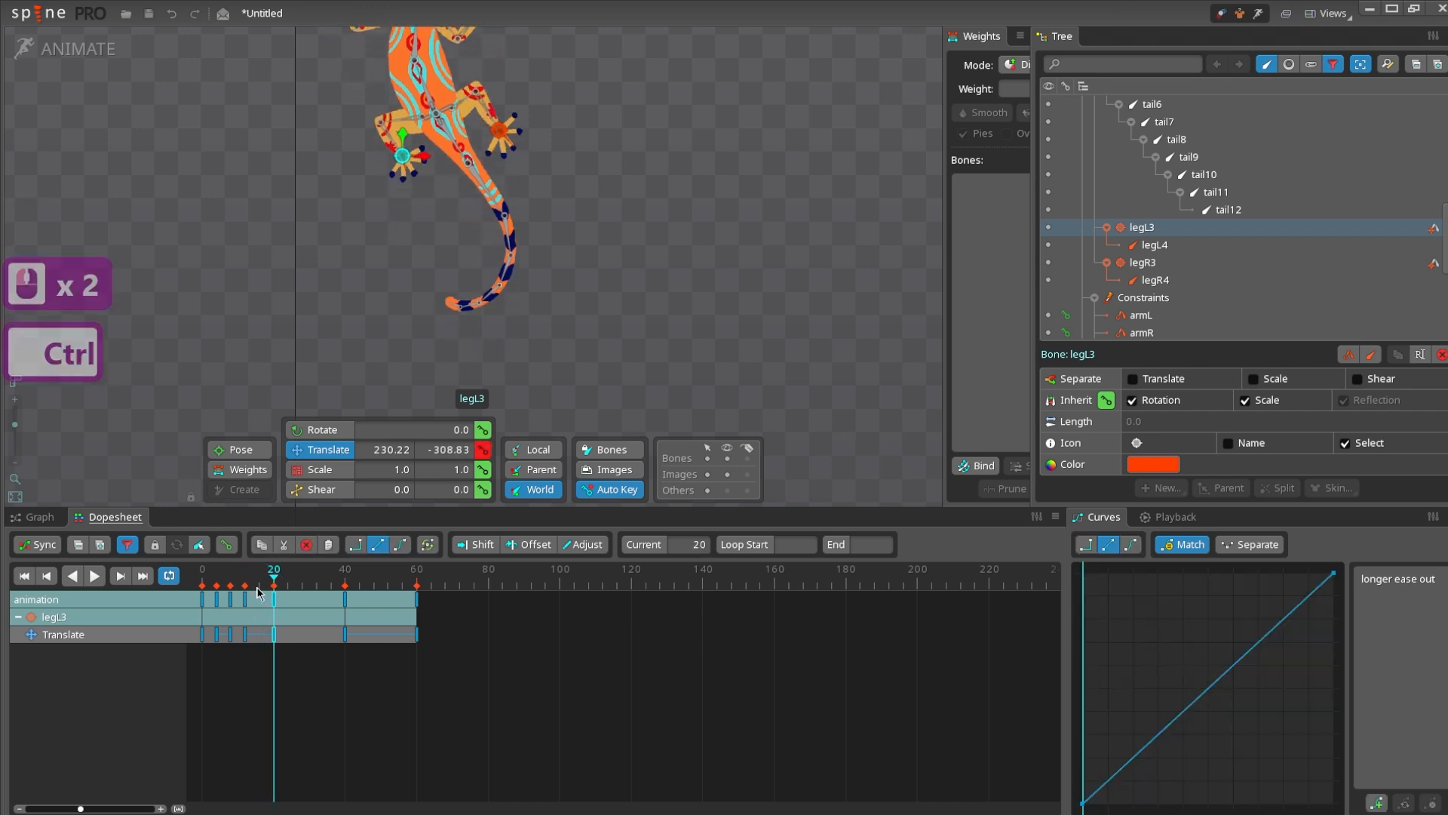
{"action": "key", "text": "ctrl+c"}
{"action": "left_click", "coordinate": [259, 592]}
{"action": "key", "text": "ctrl+v"}
{"action": "key", "text": "d"}
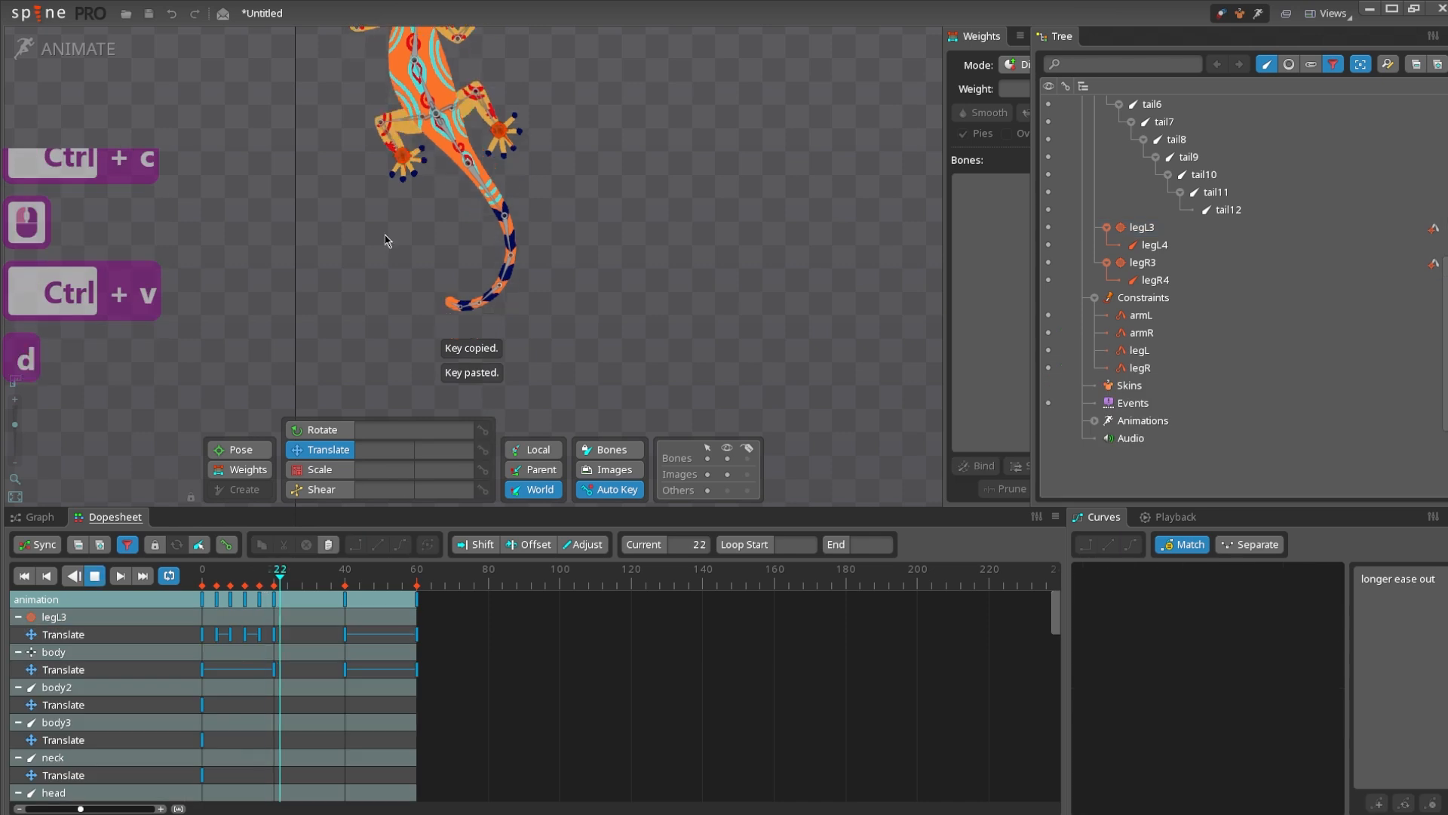
{"action": "scroll", "coordinate": [384, 240], "scroll_direction": "down", "scroll_amount": 2}
{"action": "left_click_drag", "start_coordinate": [314, 281], "coordinate": [320, 343]}
{"action": "scroll", "coordinate": [314, 326], "scroll_direction": "down", "scroll_amount": 2}
{"action": "scroll", "coordinate": [299, 345], "scroll_direction": "down", "scroll_amount": 2}
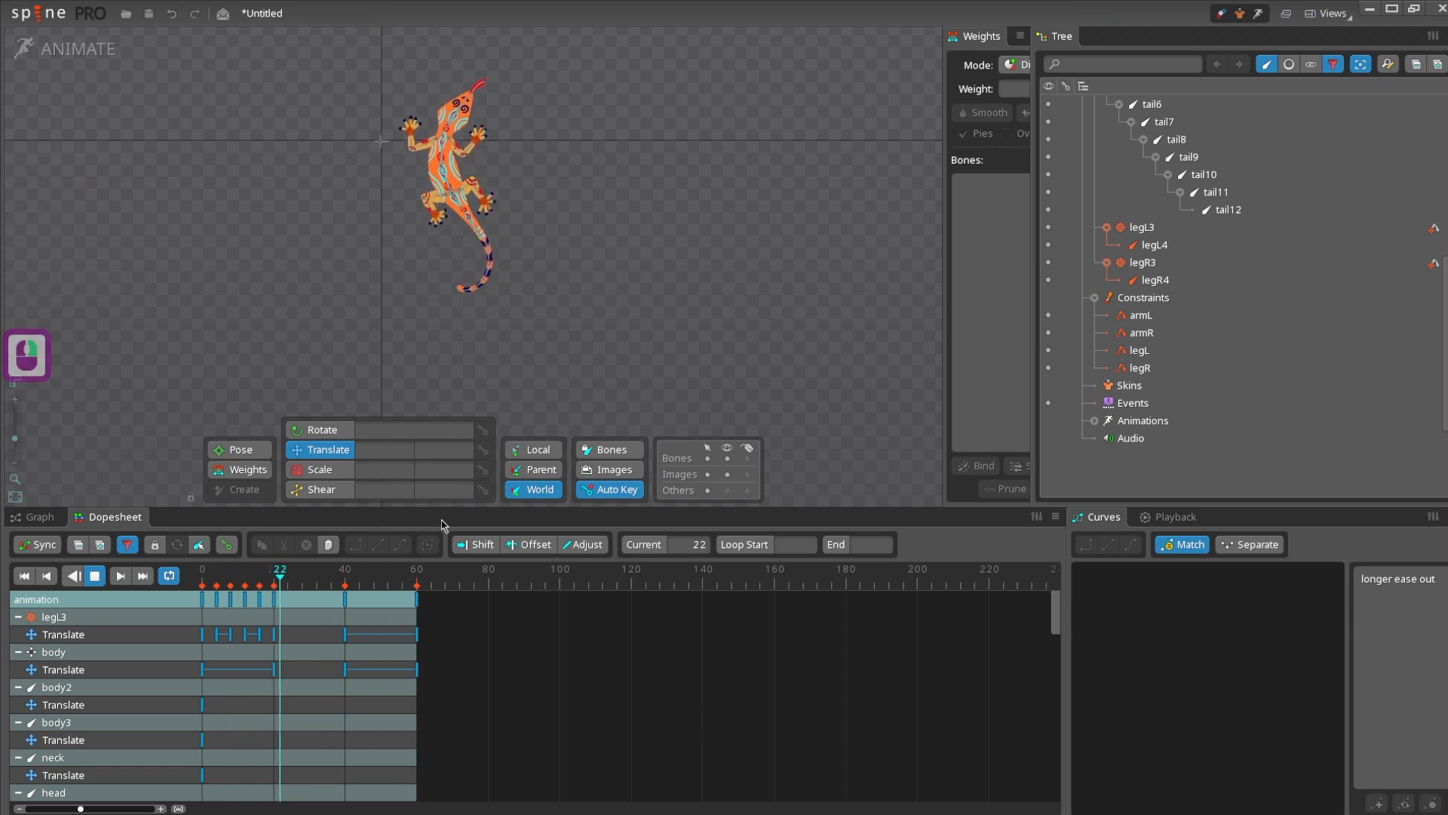
- Copy the frame 0 to 20 keys of the legR3 and legL3 bones and paste them starting at frame 80
{"action": "scroll", "coordinate": [558, 273], "scroll_direction": "up", "scroll_amount": 3}
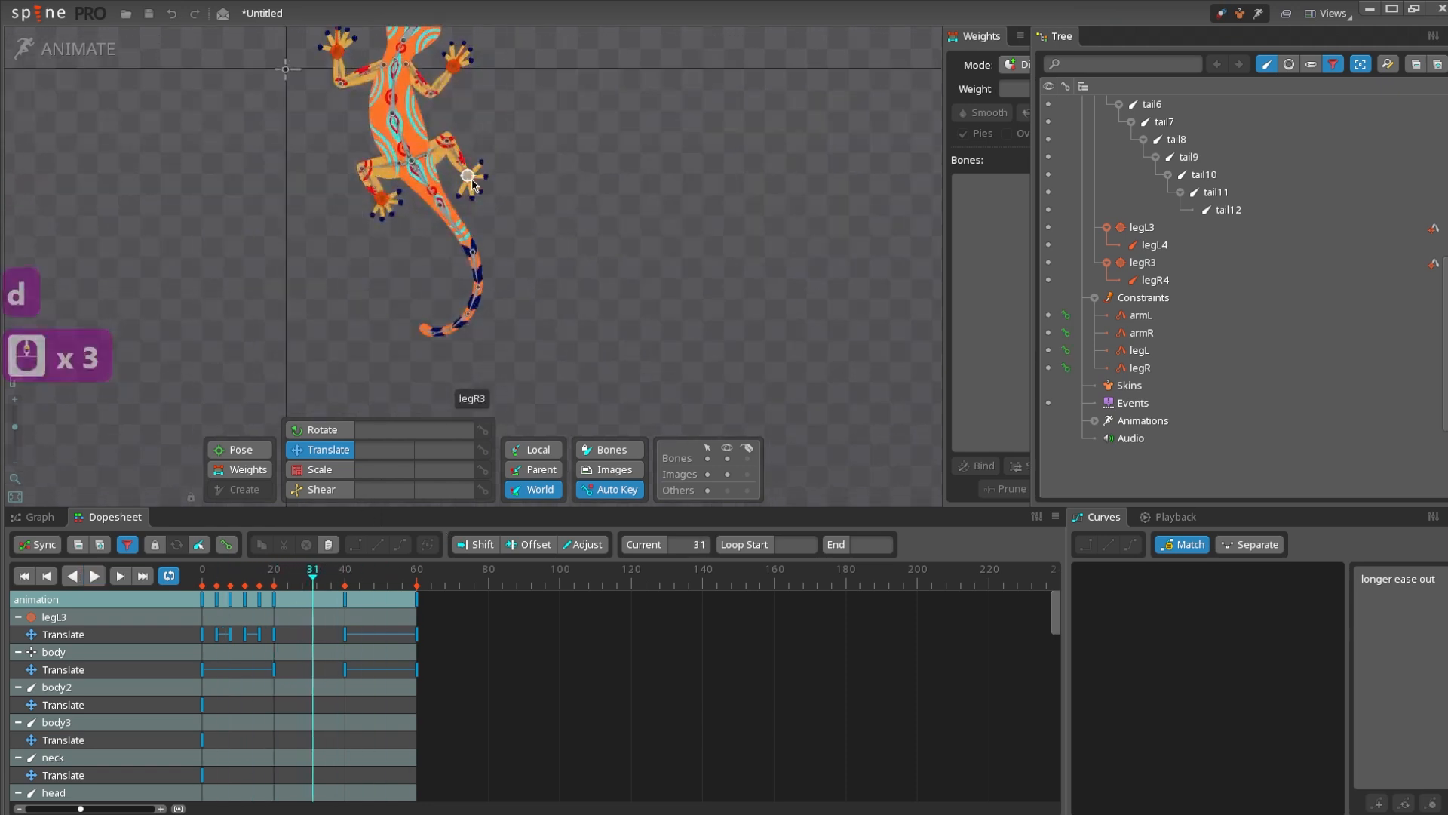
{"action": "left_click", "coordinate": [468, 176]}
{"action": "left_click", "coordinate": [381, 198], "text": "ctrl"}
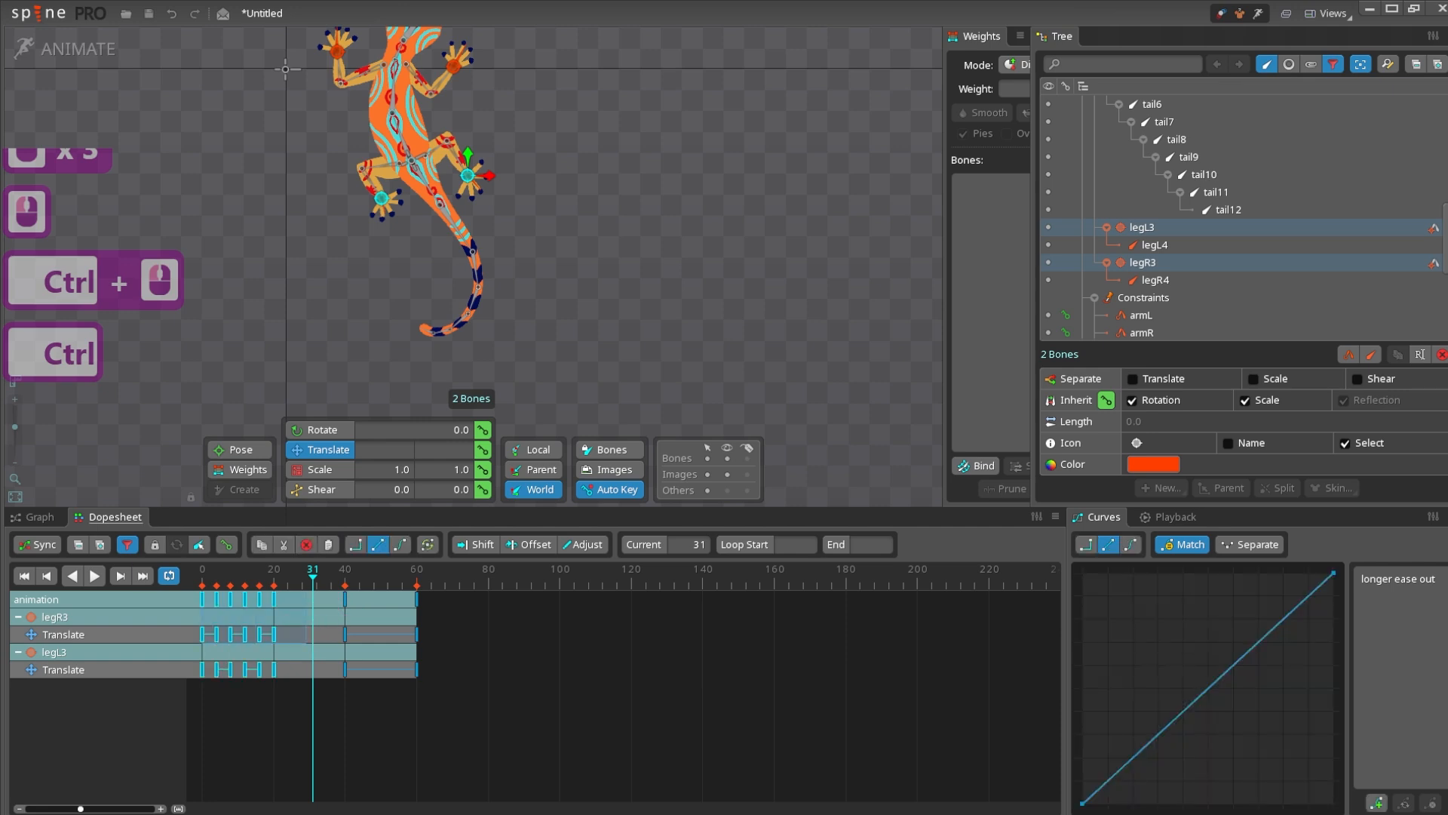
{"action": "left_click", "coordinate": [485, 647]}
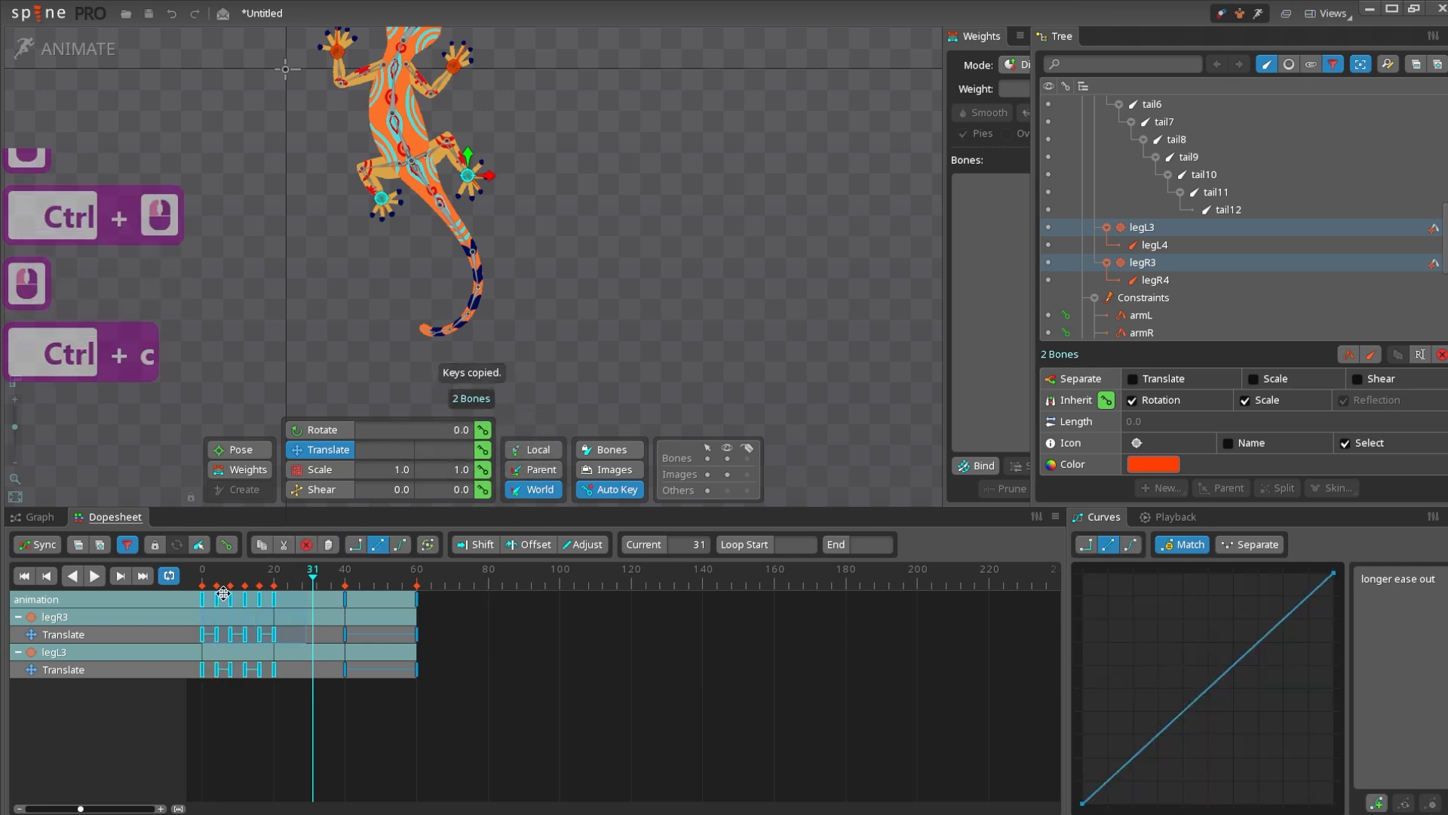
{"action": "left_click", "coordinate": [488, 587]}
{"action": "left_click", "coordinate": [671, 656]}
{"action": "key", "text": "ctrl+v"}
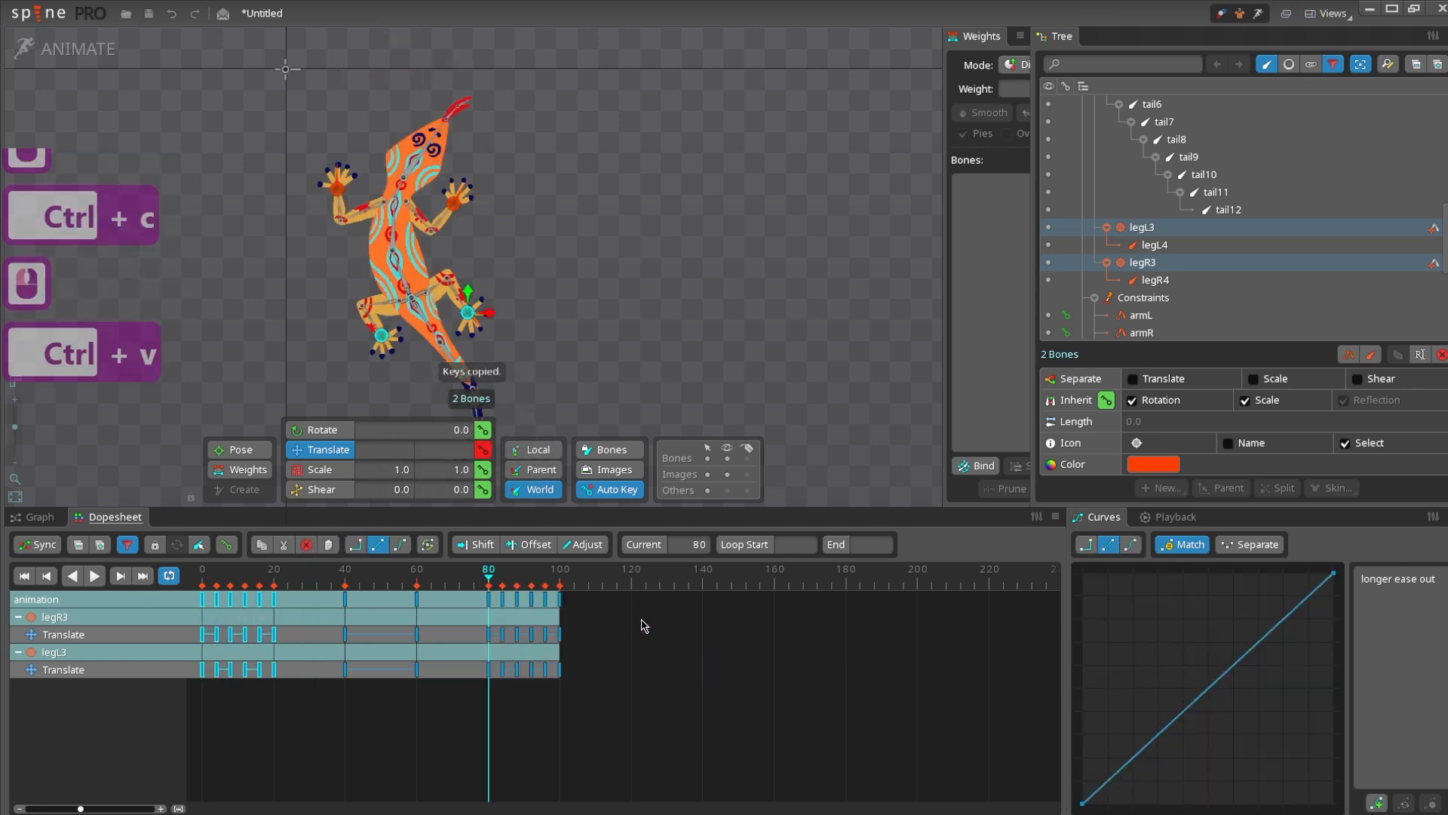
- Shift the pasted legR3 and legL3 keys back to frames 40 to 60 and play the animation
{"action": "left_click_drag", "start_coordinate": [485, 624], "coordinate": [404, 634]}
{"action": "left_click", "coordinate": [490, 608]}
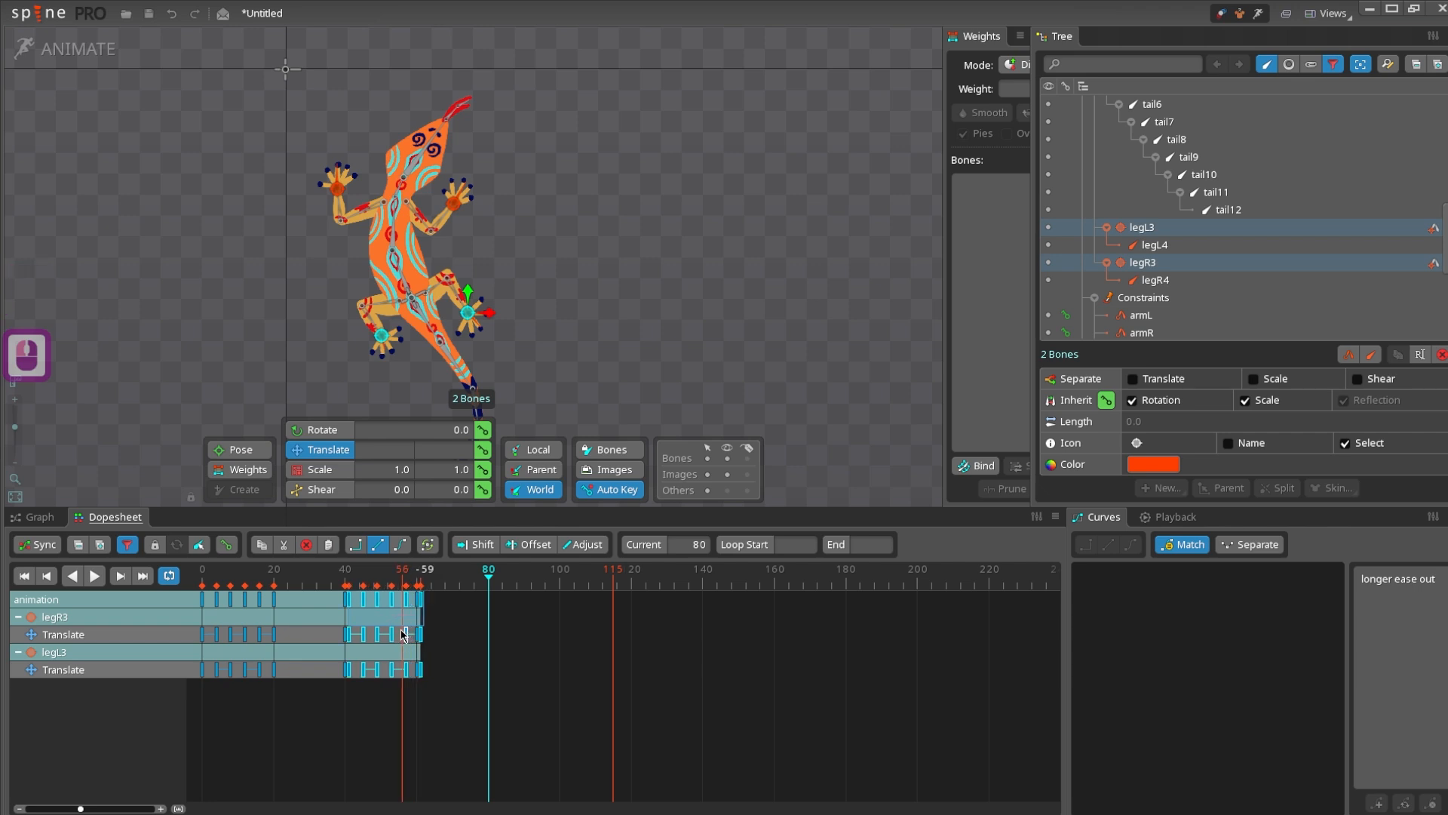
{"action": "left_click", "coordinate": [343, 579]}
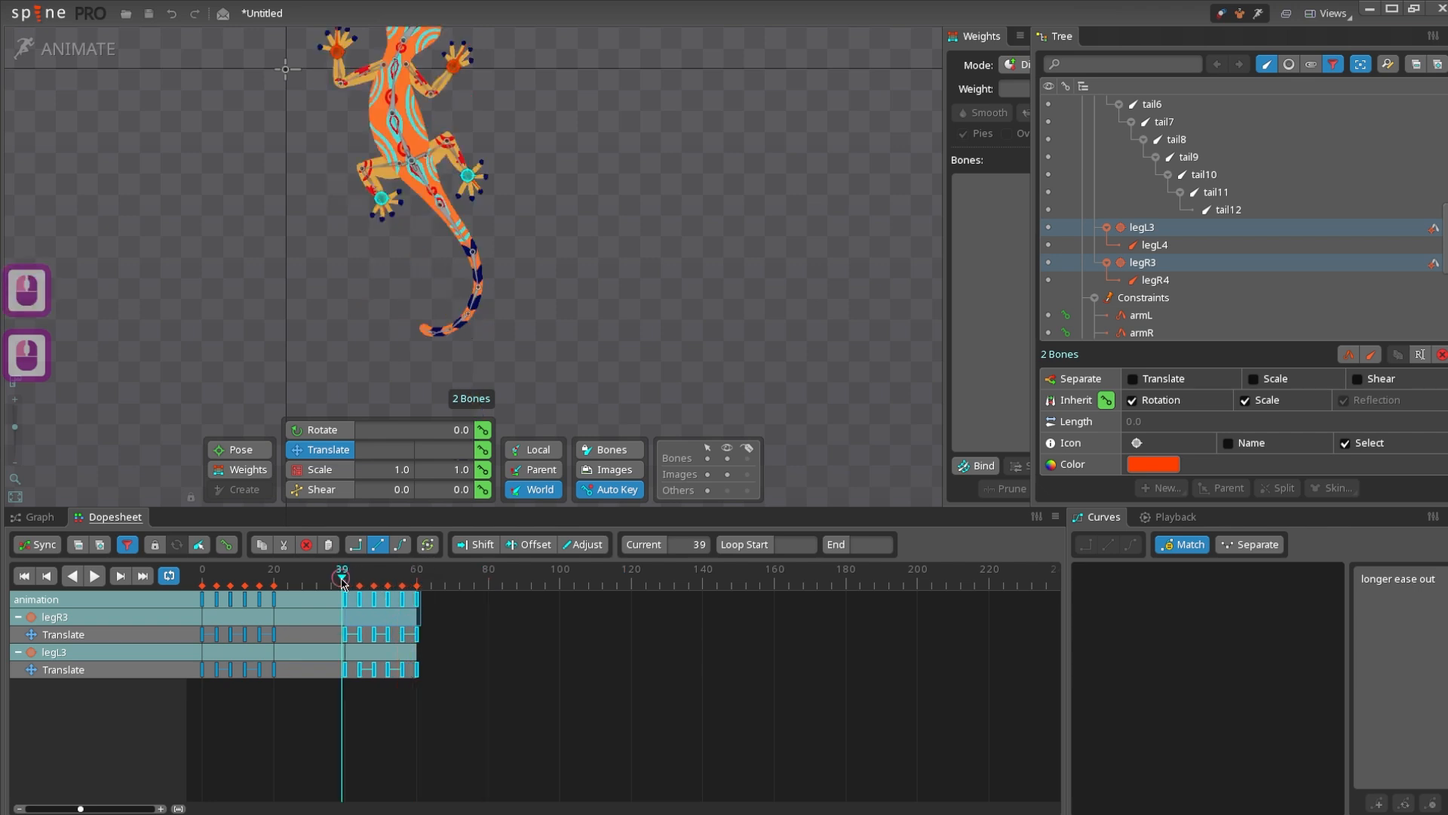
{"action": "key", "text": "d"}
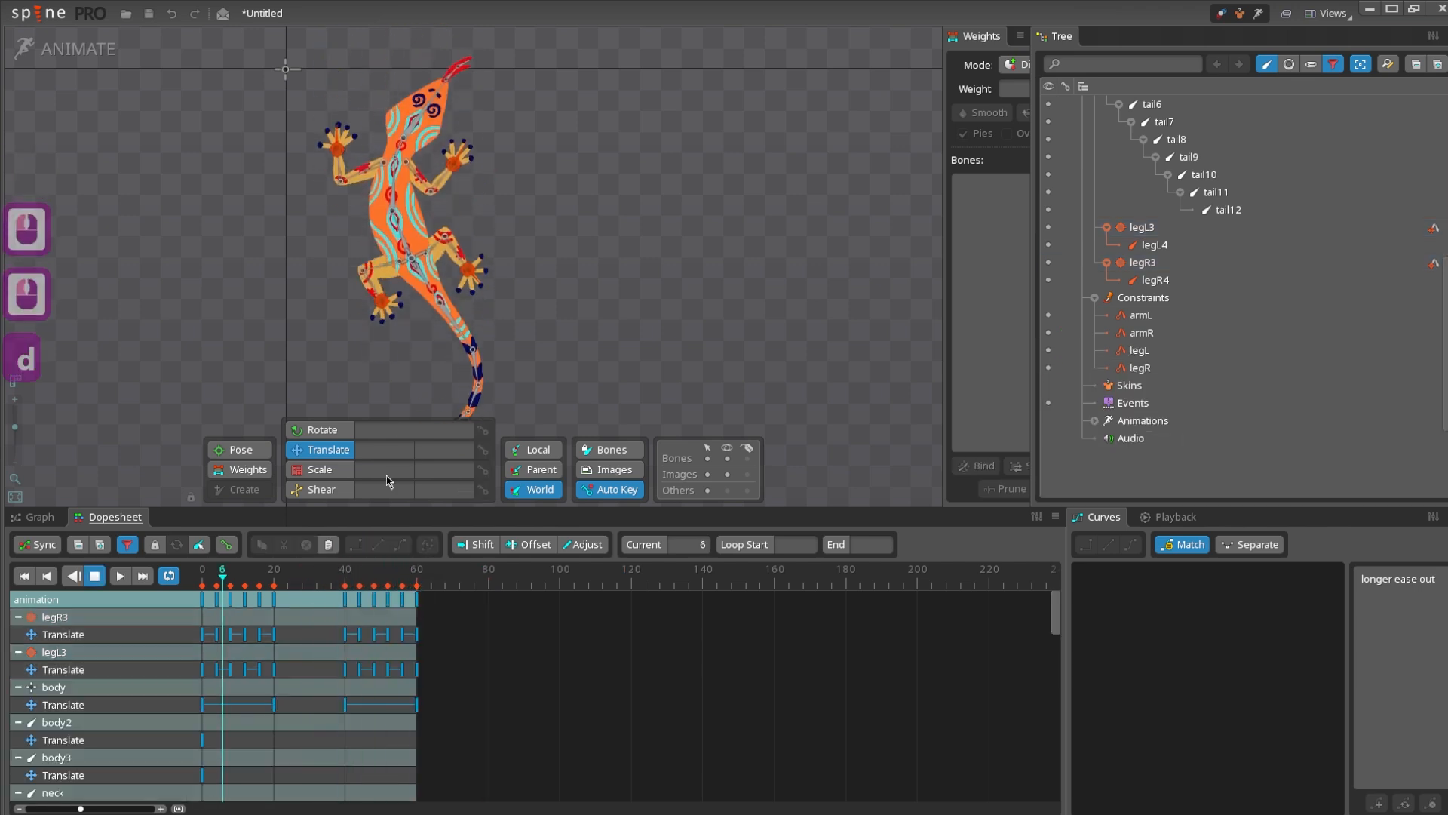
{"action": "scroll", "coordinate": [311, 328], "scroll_direction": "down", "scroll_amount": 3}
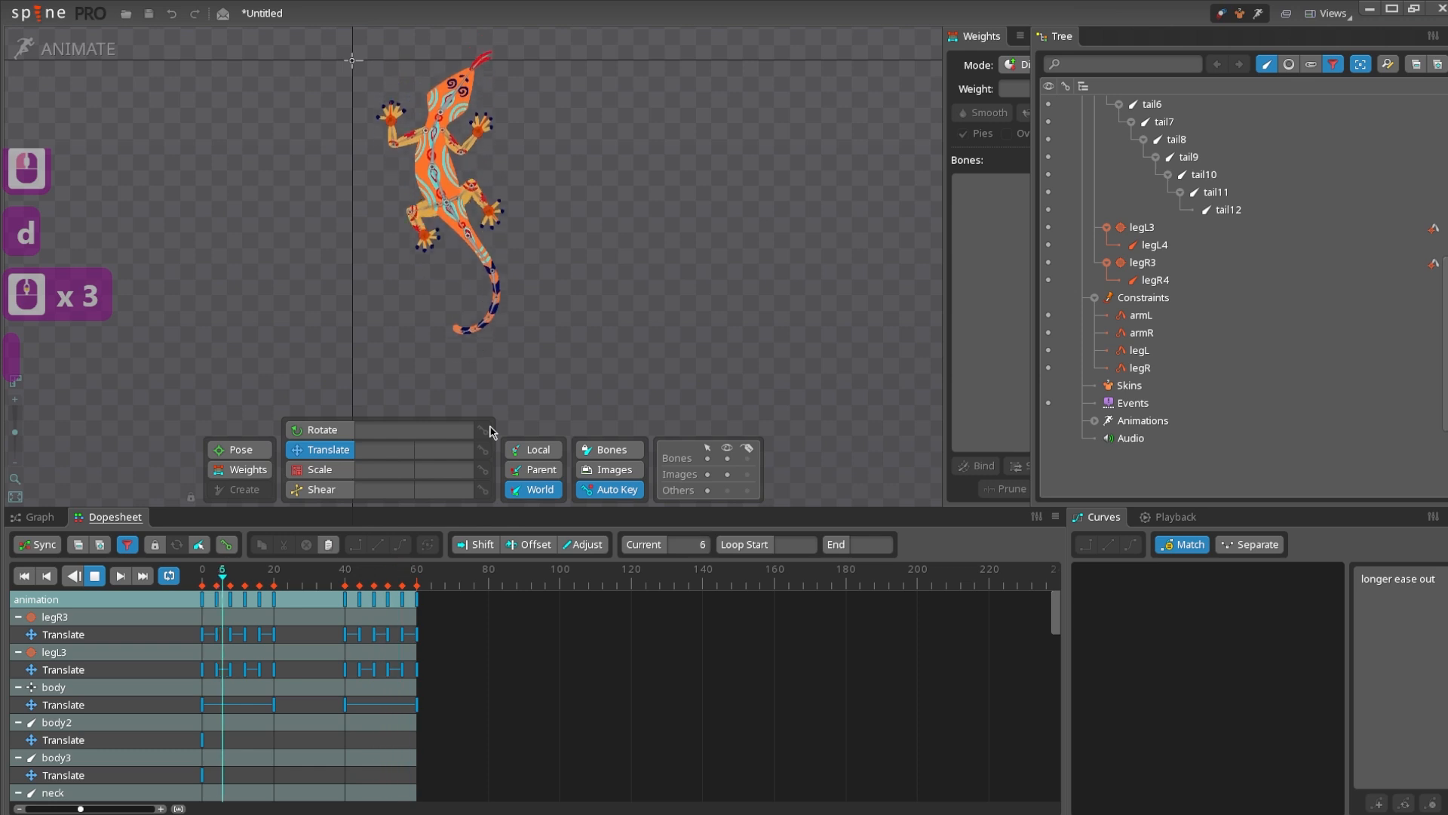
{"action": "key", "text": "d"}
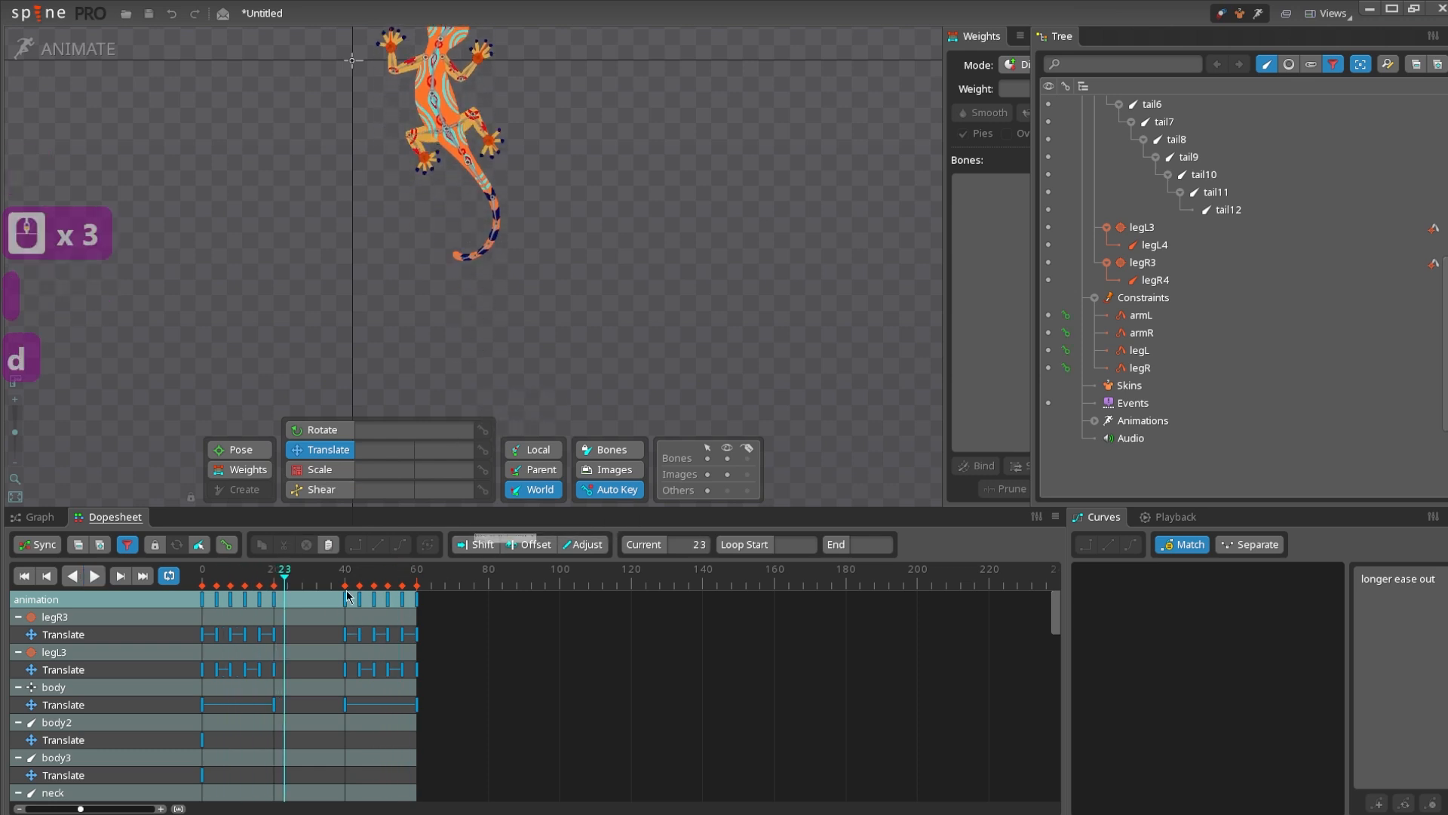
- Copy all keys from frame 0 to frame 80 to close the loop, and play the animation
{"action": "left_click", "coordinate": [200, 607]}
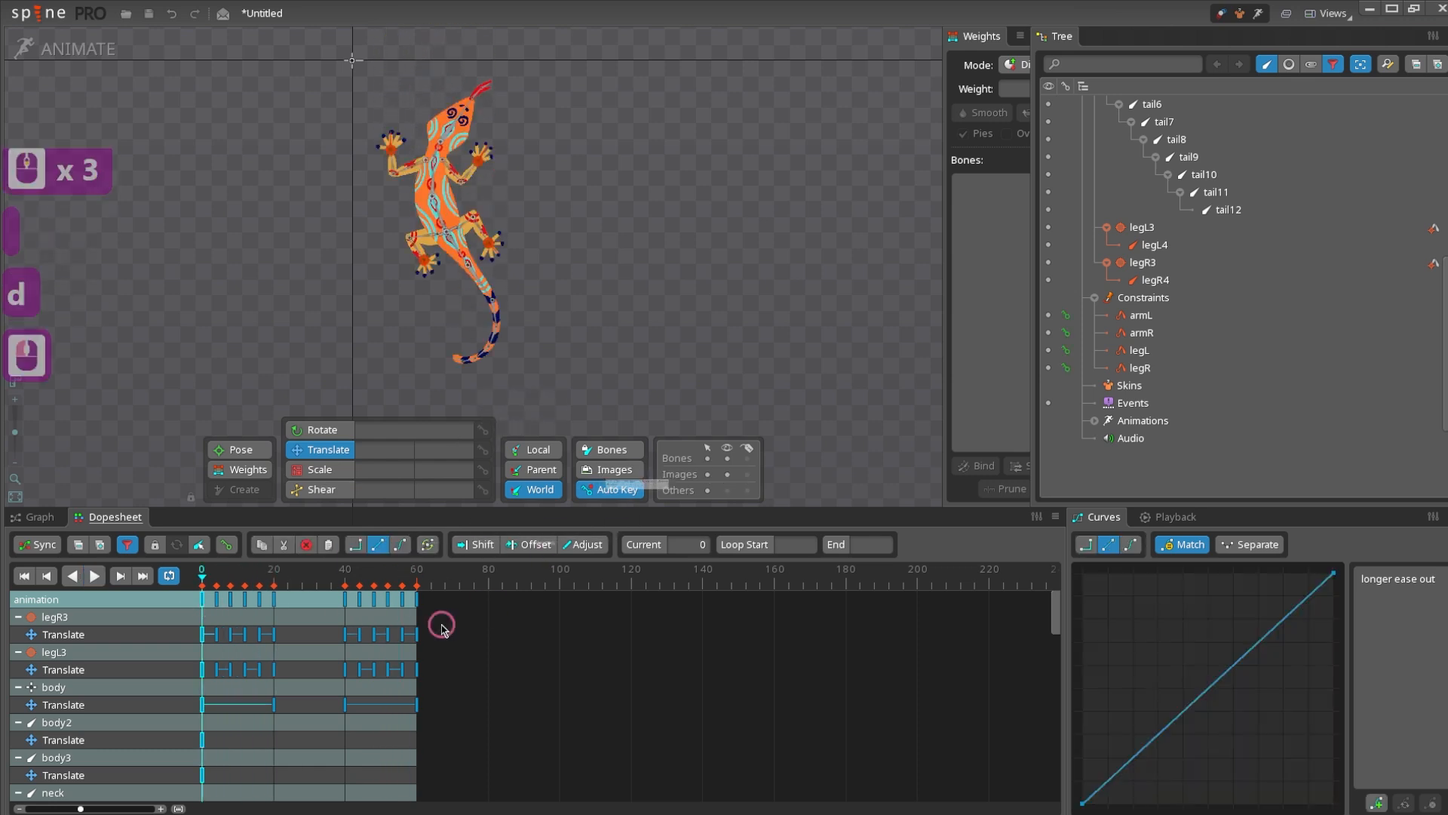
{"action": "left_click", "coordinate": [492, 585]}
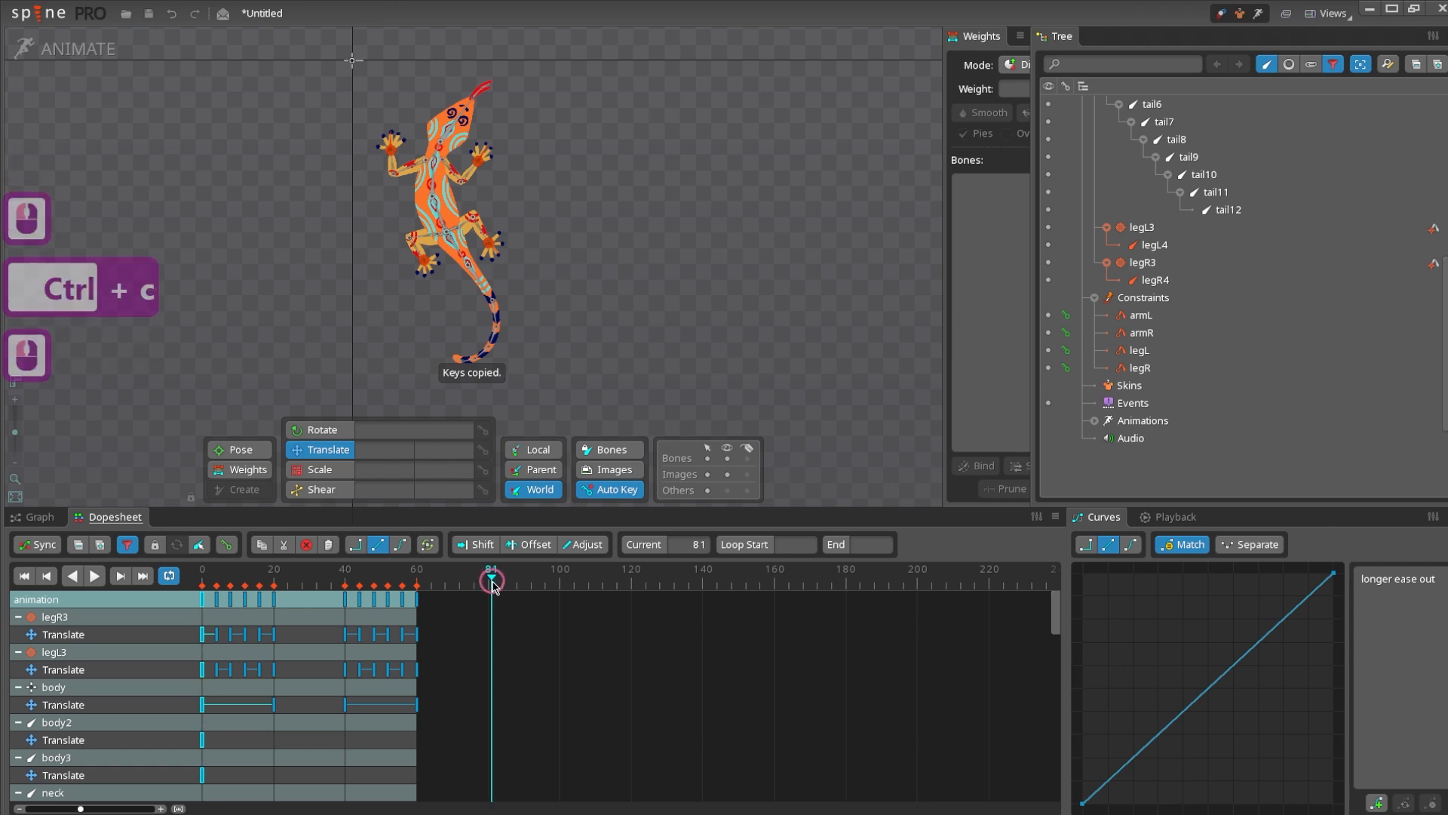
{"action": "key", "text": "ctrl+v"}
{"action": "key", "text": "d"}
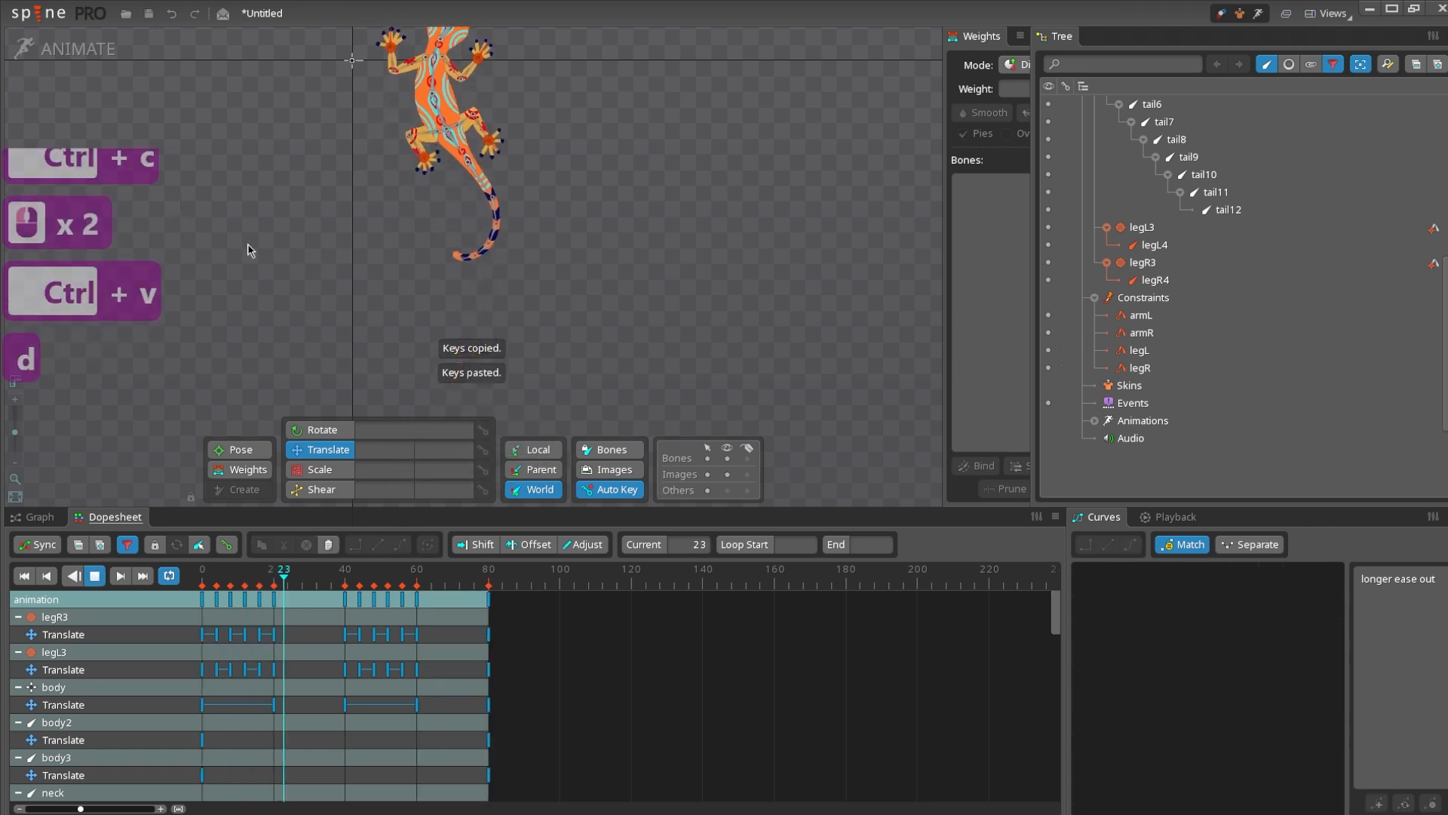
{"action": "double_click", "coordinate": [286, 275]}
{"action": "left_click_drag", "start_coordinate": [396, 307], "coordinate": [355, 343]}
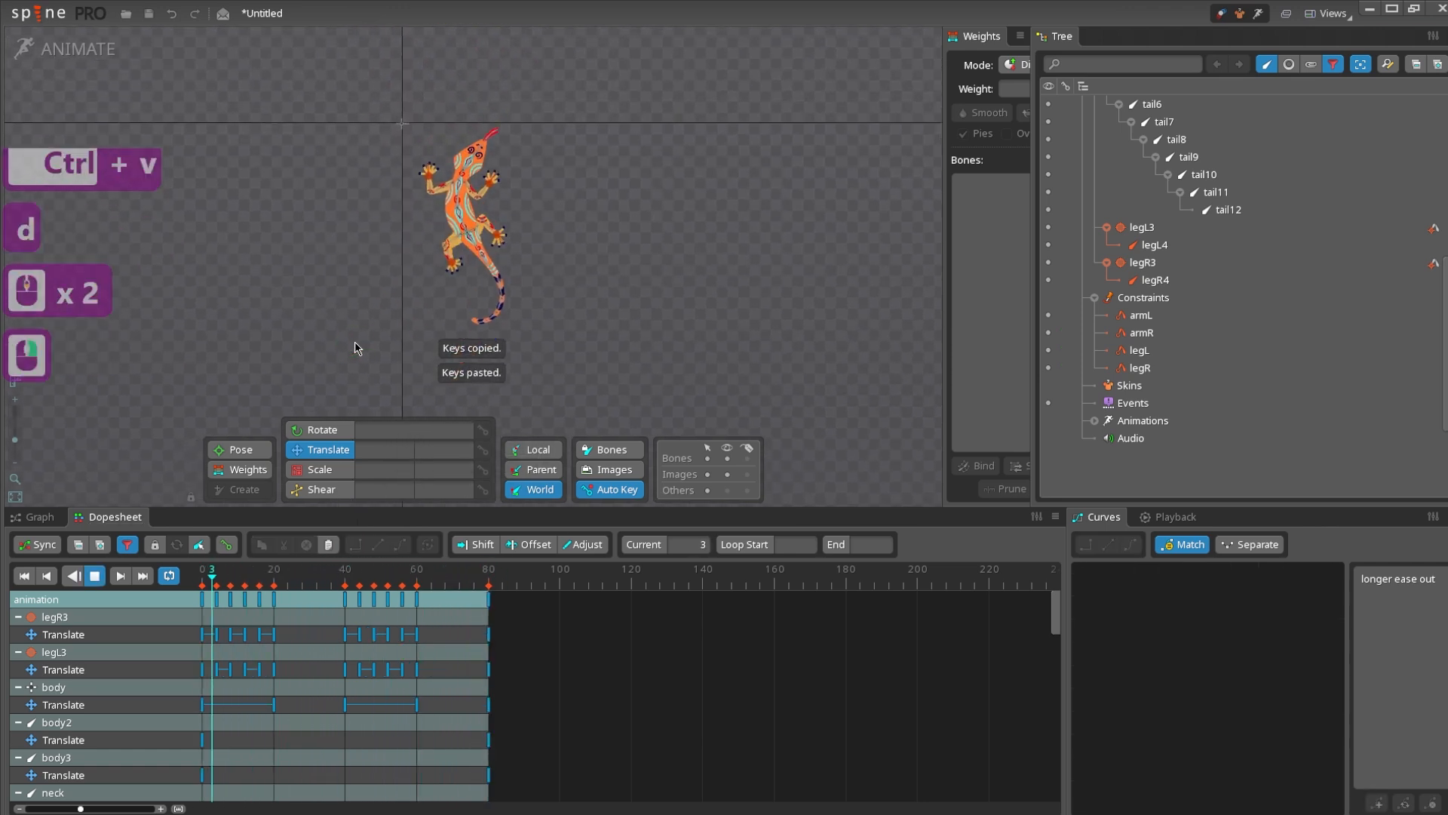
{"action": "mouse_move", "coordinate": [382, 274]}
{"action": "left_mouse_down"}
{"action": "mouse_move", "coordinate": [355, 326]}
{"action": "mouse_move", "coordinate": [370, 299]}
{"action": "left_mouse_up"}
{"action": "key", "text": "space"}
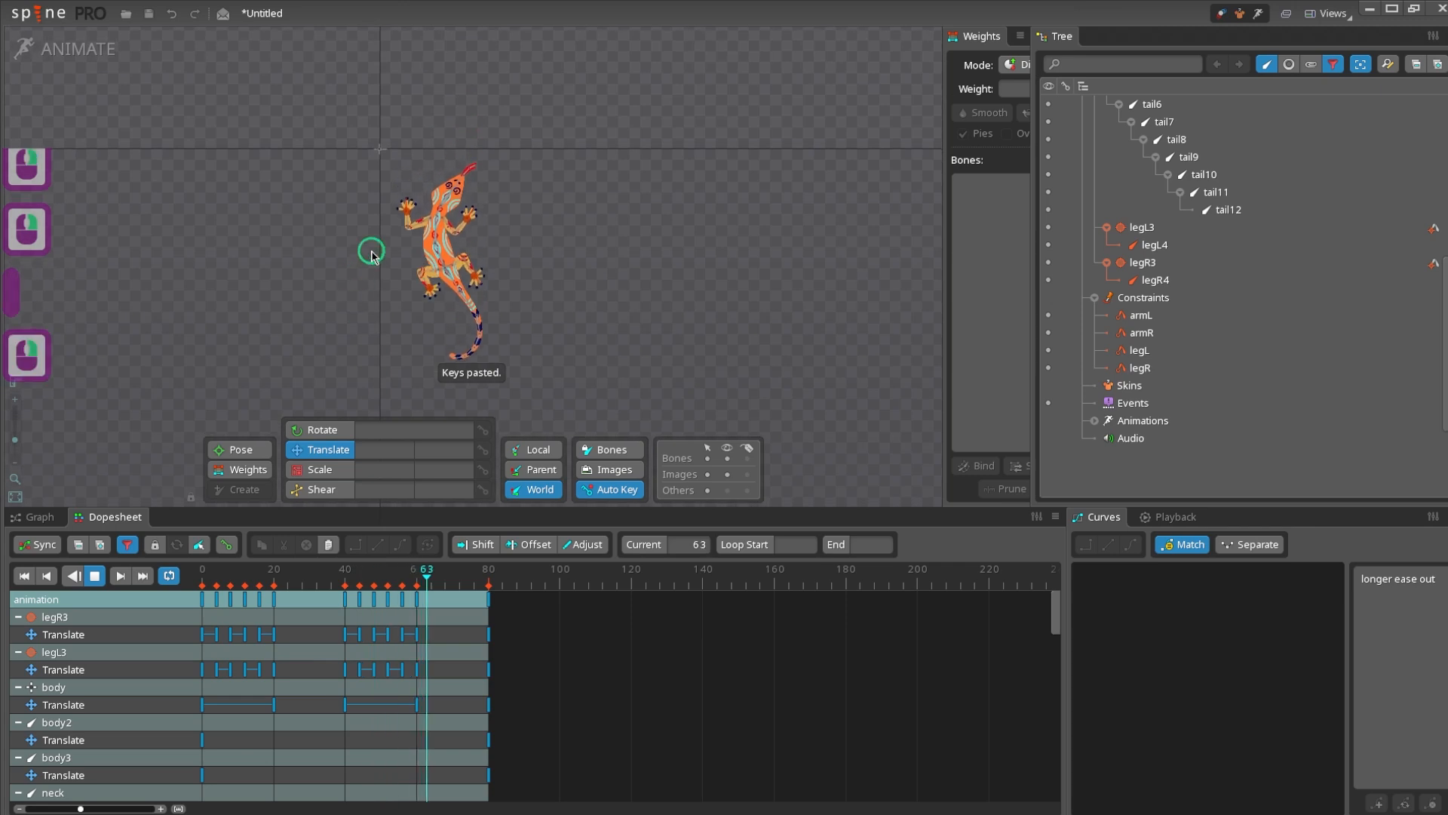
- Copy the armR3 bone's translate key from frame 0 to frame 4
{"action": "scroll", "coordinate": [428, 240], "scroll_direction": "up", "scroll_amount": 4}
{"action": "key", "text": "d"}
{"action": "left_click", "coordinate": [395, 198]}
{"action": "left_click_drag", "start_coordinate": [351, 347], "coordinate": [306, 317]}
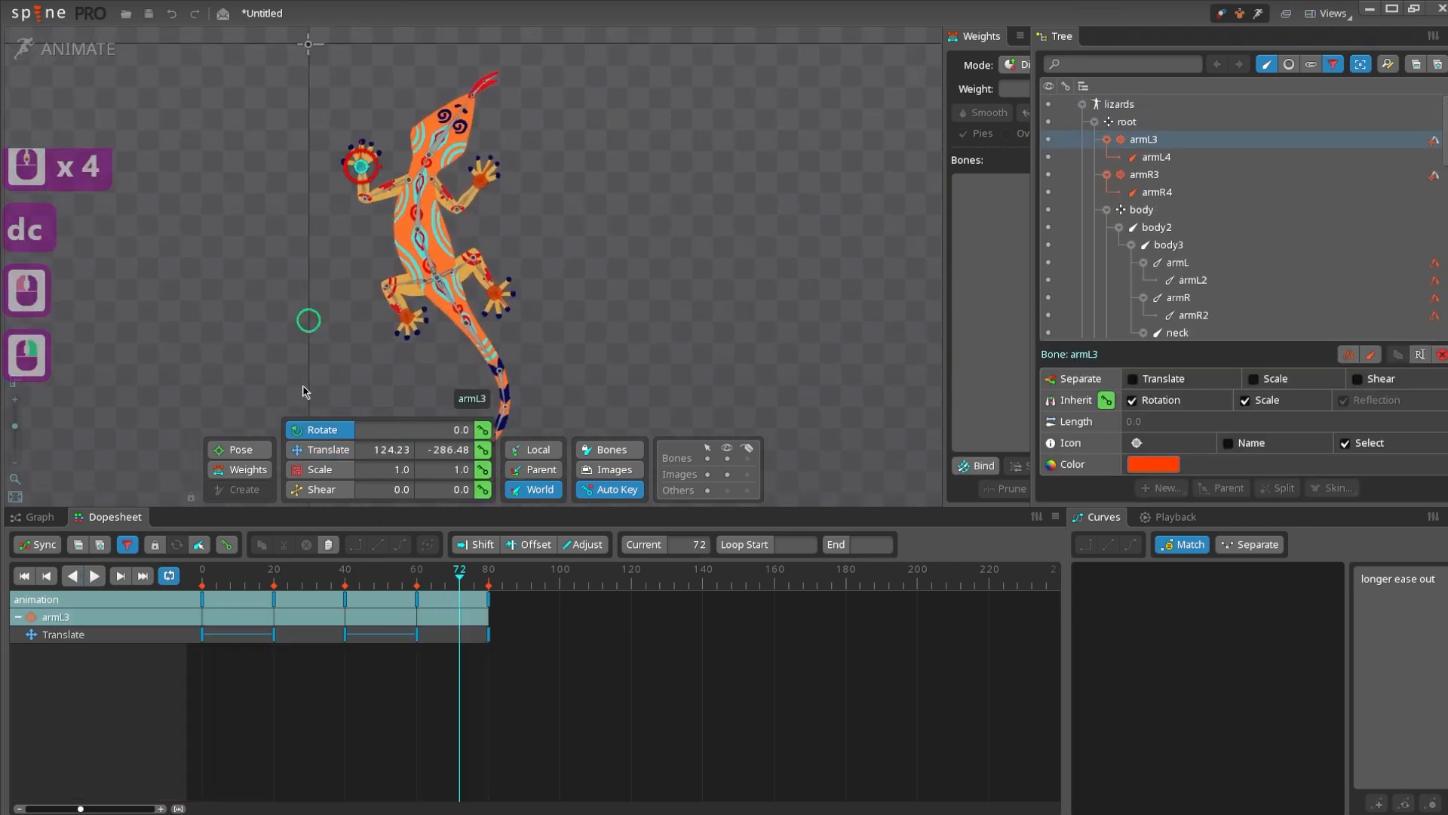
{"action": "left_click_drag", "start_coordinate": [187, 585], "coordinate": [218, 580]}
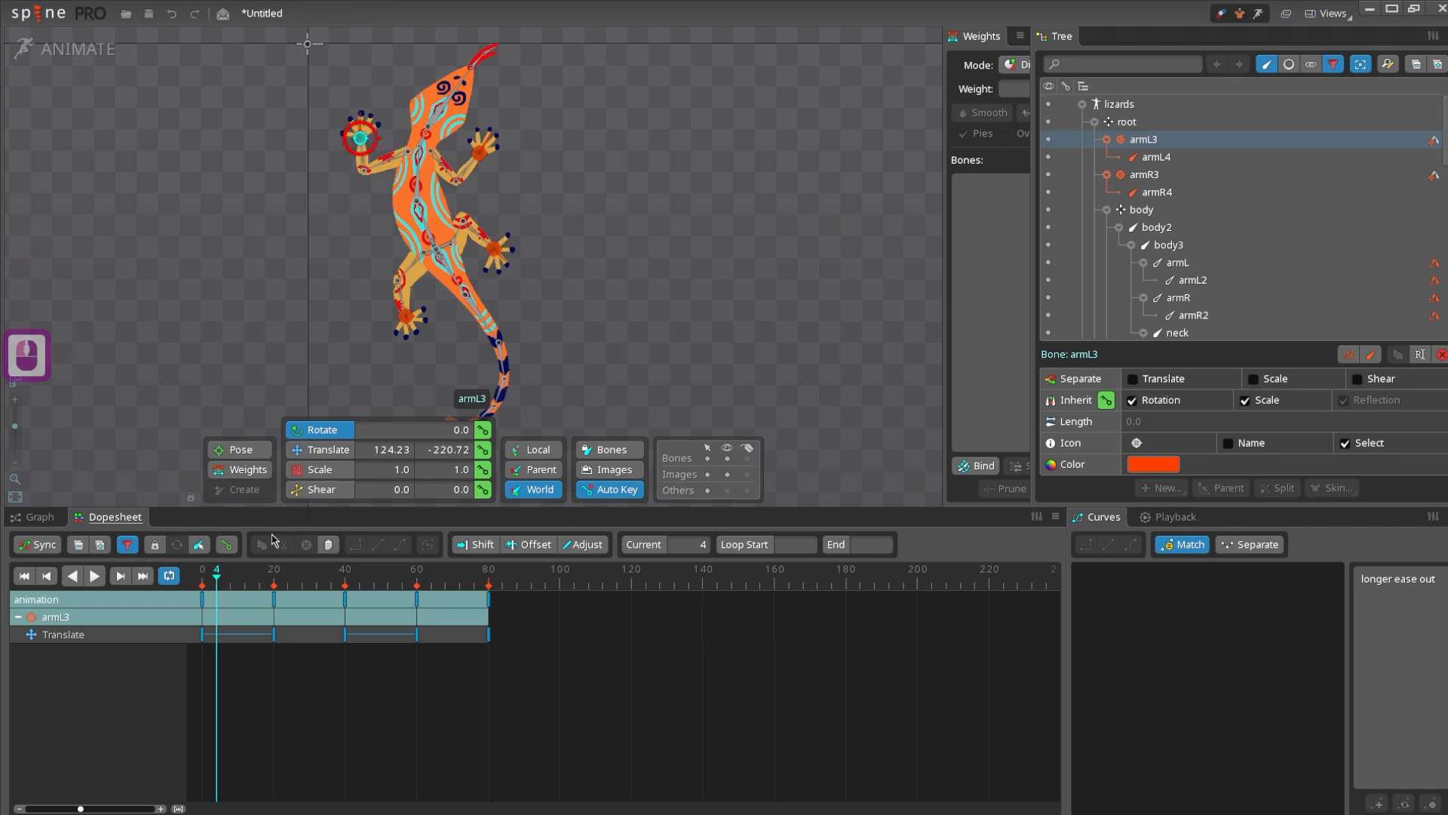
{"action": "mouse_move", "coordinate": [216, 572]}
{"action": "left_mouse_down"}
{"action": "mouse_move", "coordinate": [194, 571]}
{"action": "mouse_move", "coordinate": [218, 573]}
{"action": "left_mouse_up"}
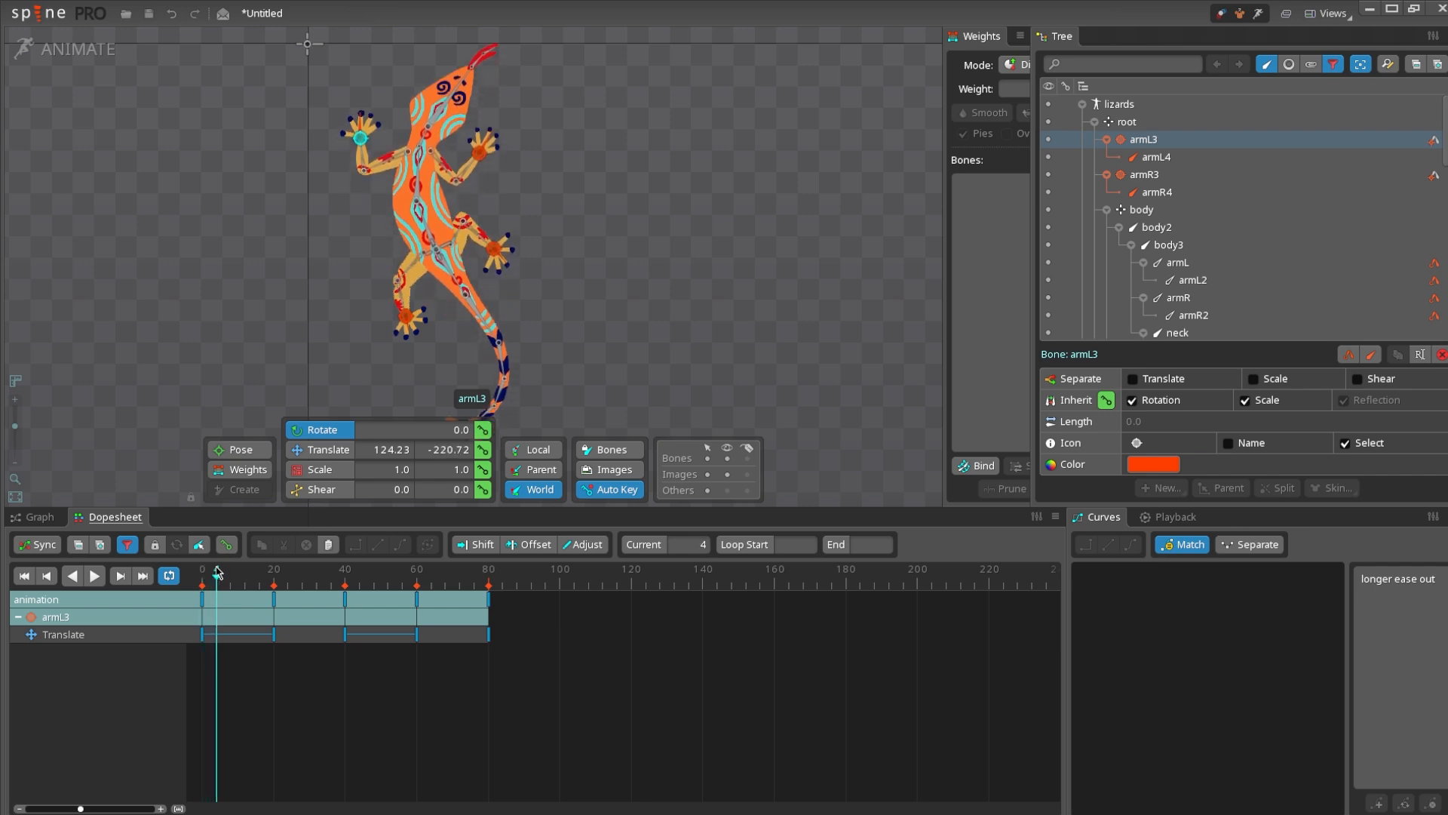
{"action": "left_click", "coordinate": [478, 155]}
{"action": "left_click", "coordinate": [202, 604]}
{"action": "key", "text": "ctrl+c"}
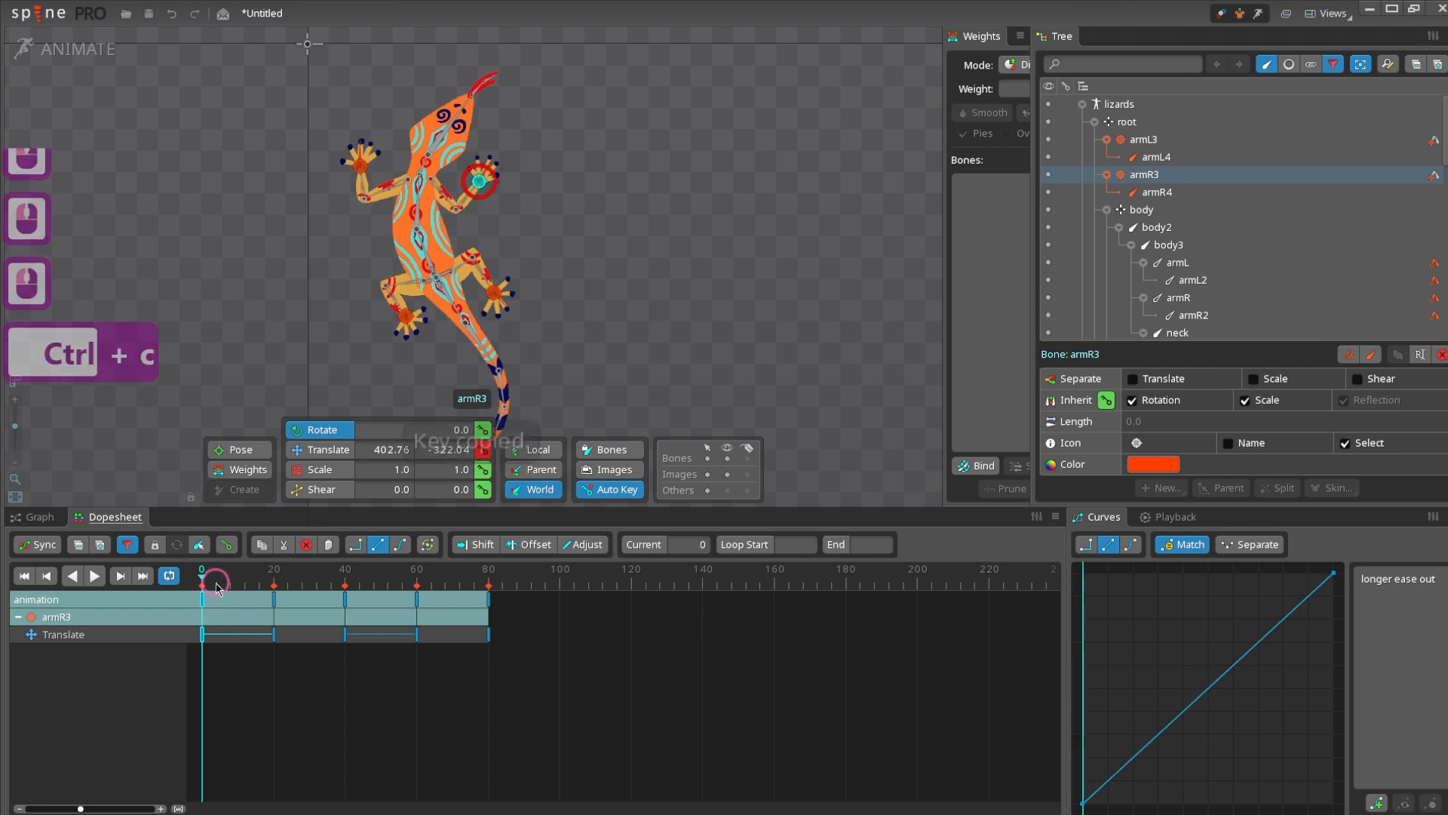
{"action": "left_click", "coordinate": [217, 589]}
{"action": "key", "text": "ctrl+v"}
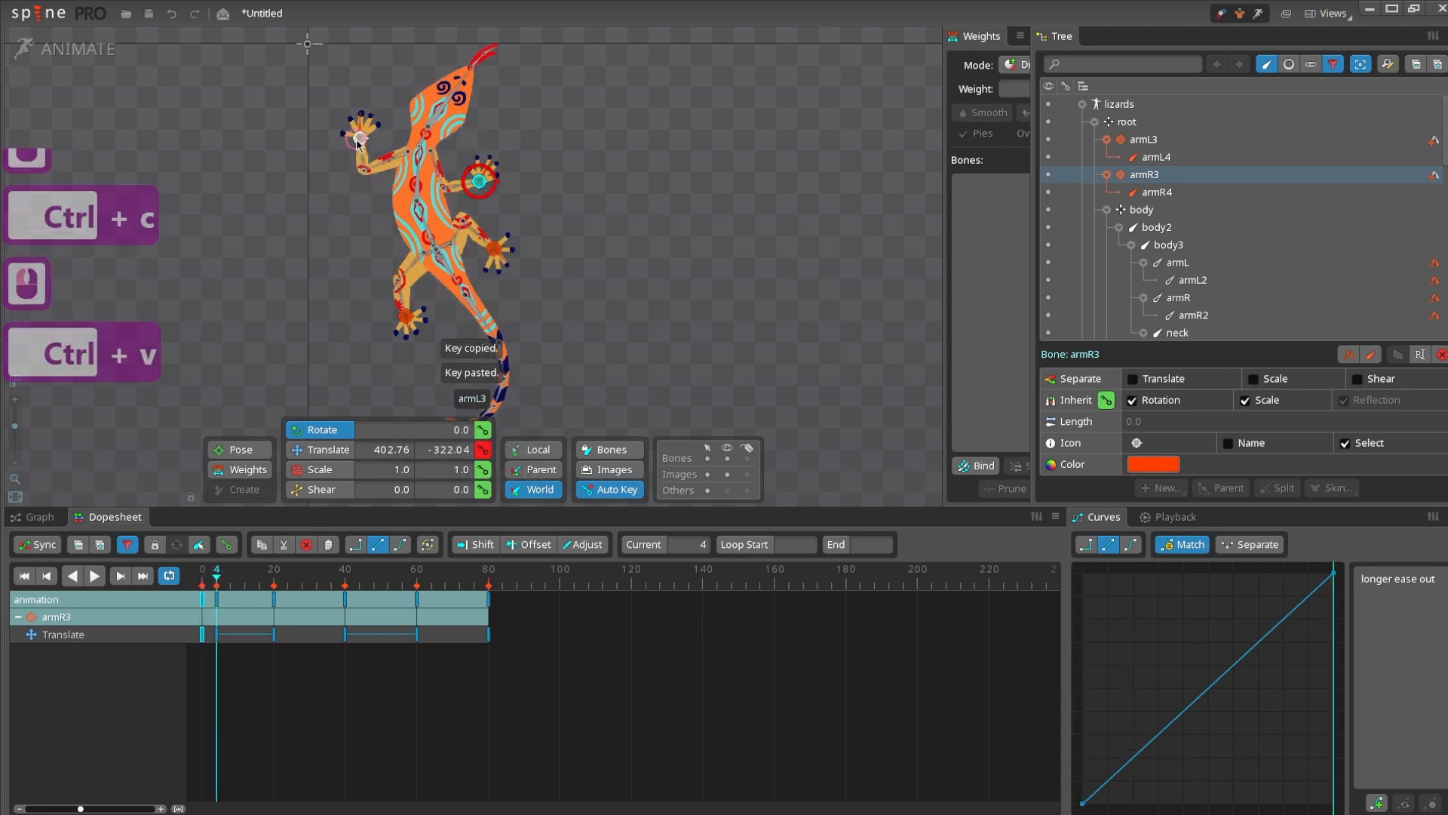
- Move the armL3 bone forward to Y -186.67 at frame 4 and copy that key to frame 8
{"action": "left_click", "coordinate": [359, 142]}
{"action": "left_click_drag", "start_coordinate": [205, 582], "coordinate": [216, 583]}
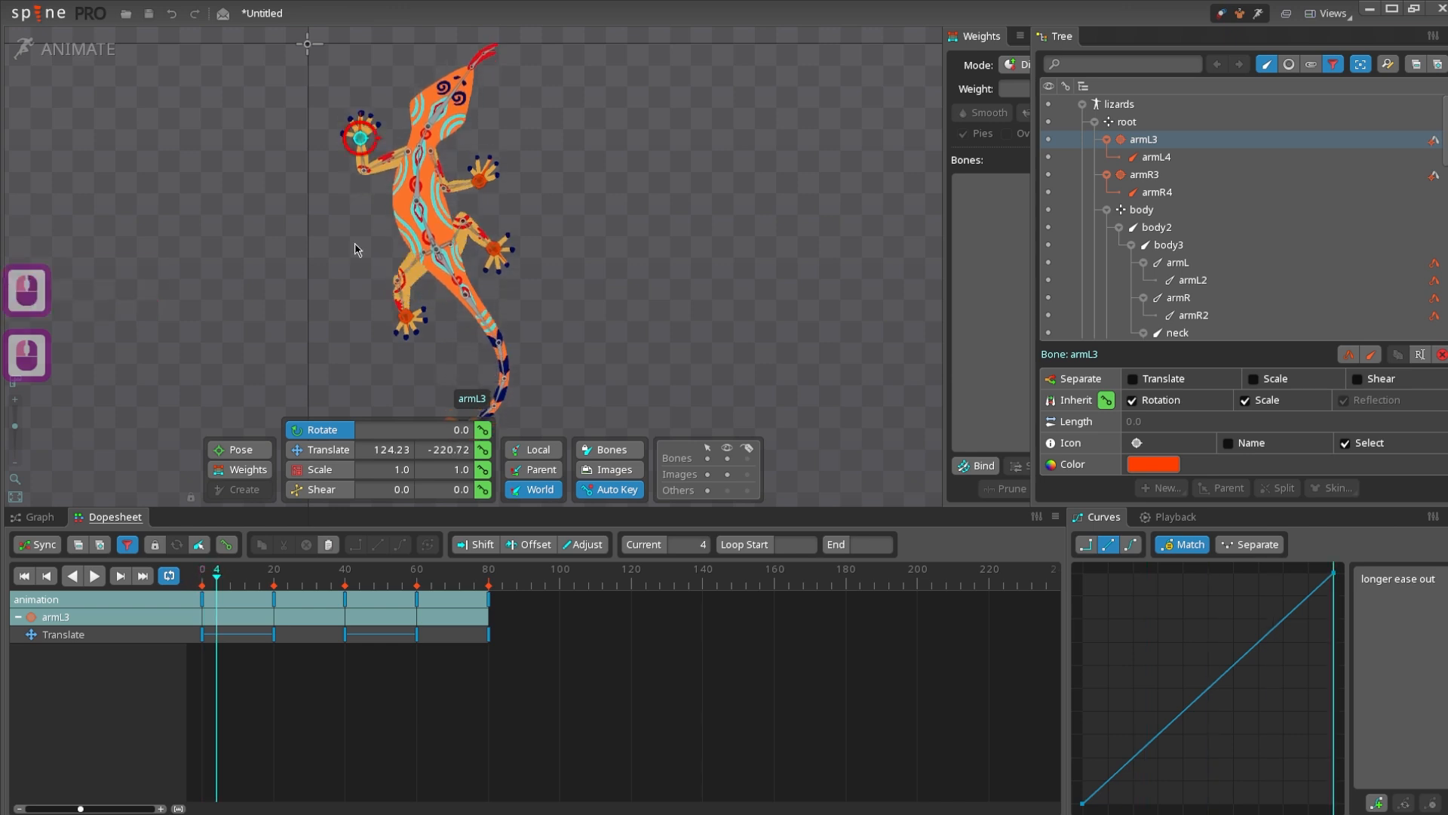
{"action": "key", "text": "v"}
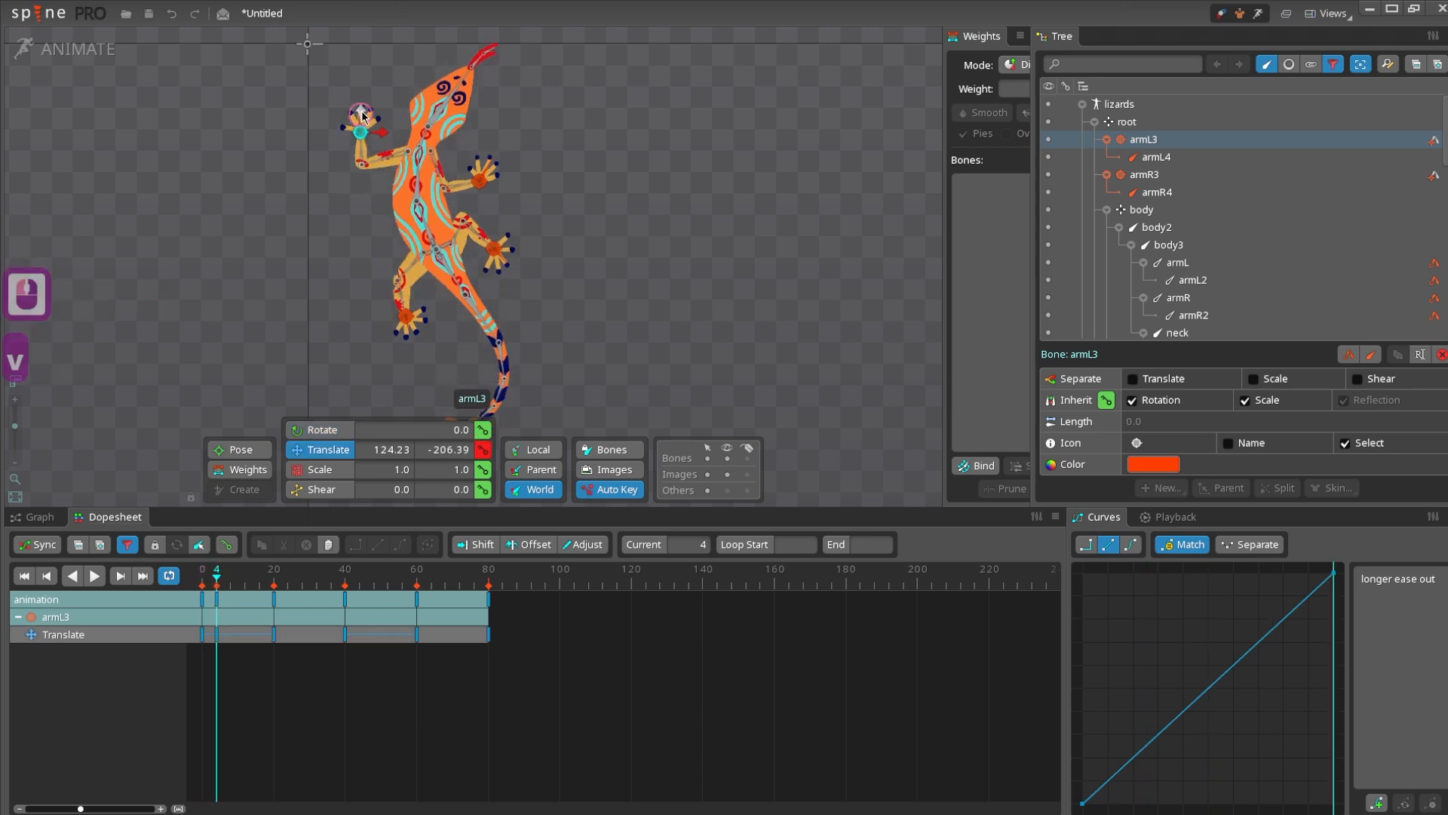
{"action": "left_click_drag", "start_coordinate": [362, 110], "coordinate": [362, 110]}
{"action": "left_click", "coordinate": [216, 603]}
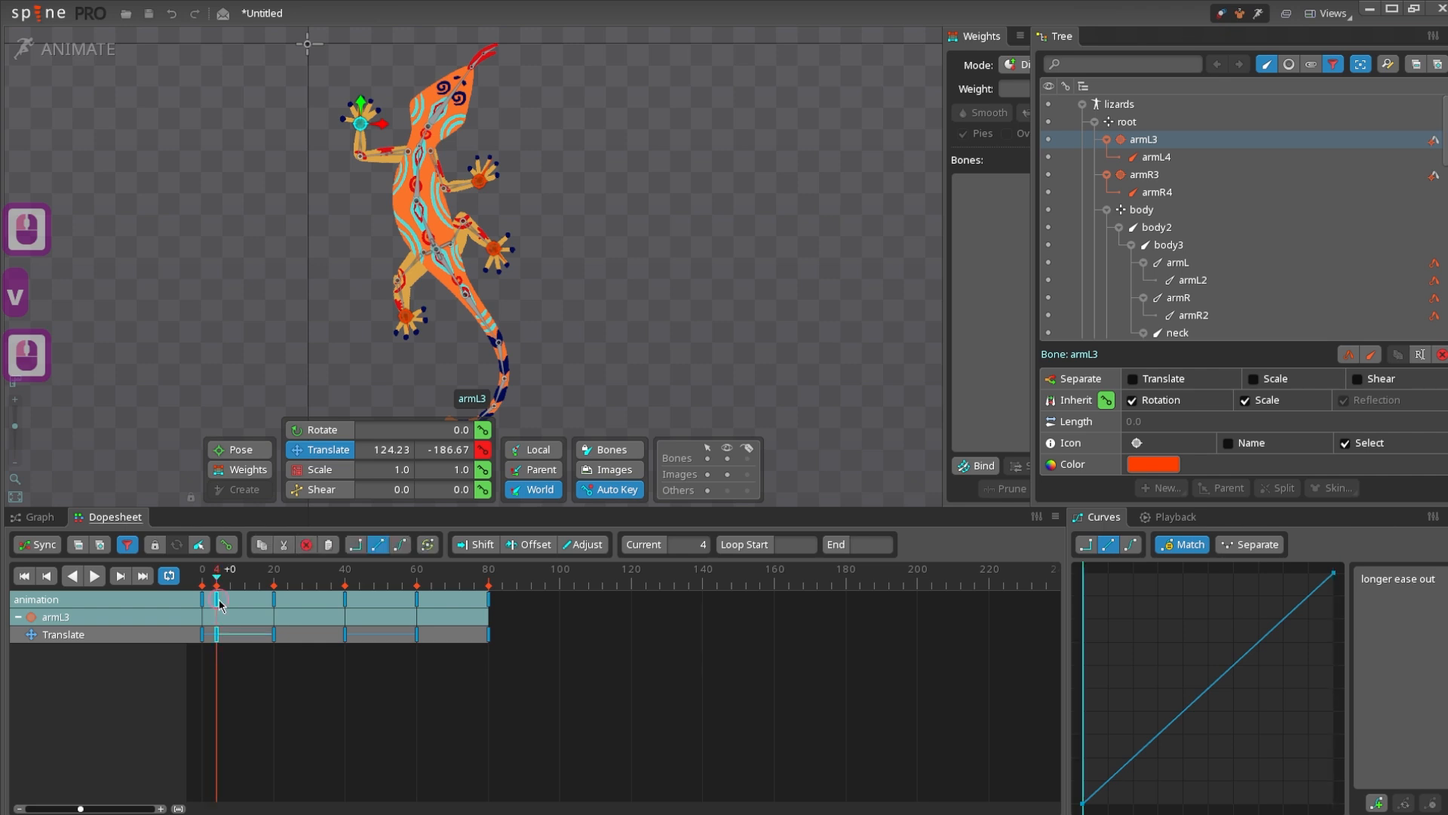
{"action": "key", "text": "ctrl+c"}
{"action": "left_click", "coordinate": [231, 583]}
{"action": "key", "text": "ctrl+v"}
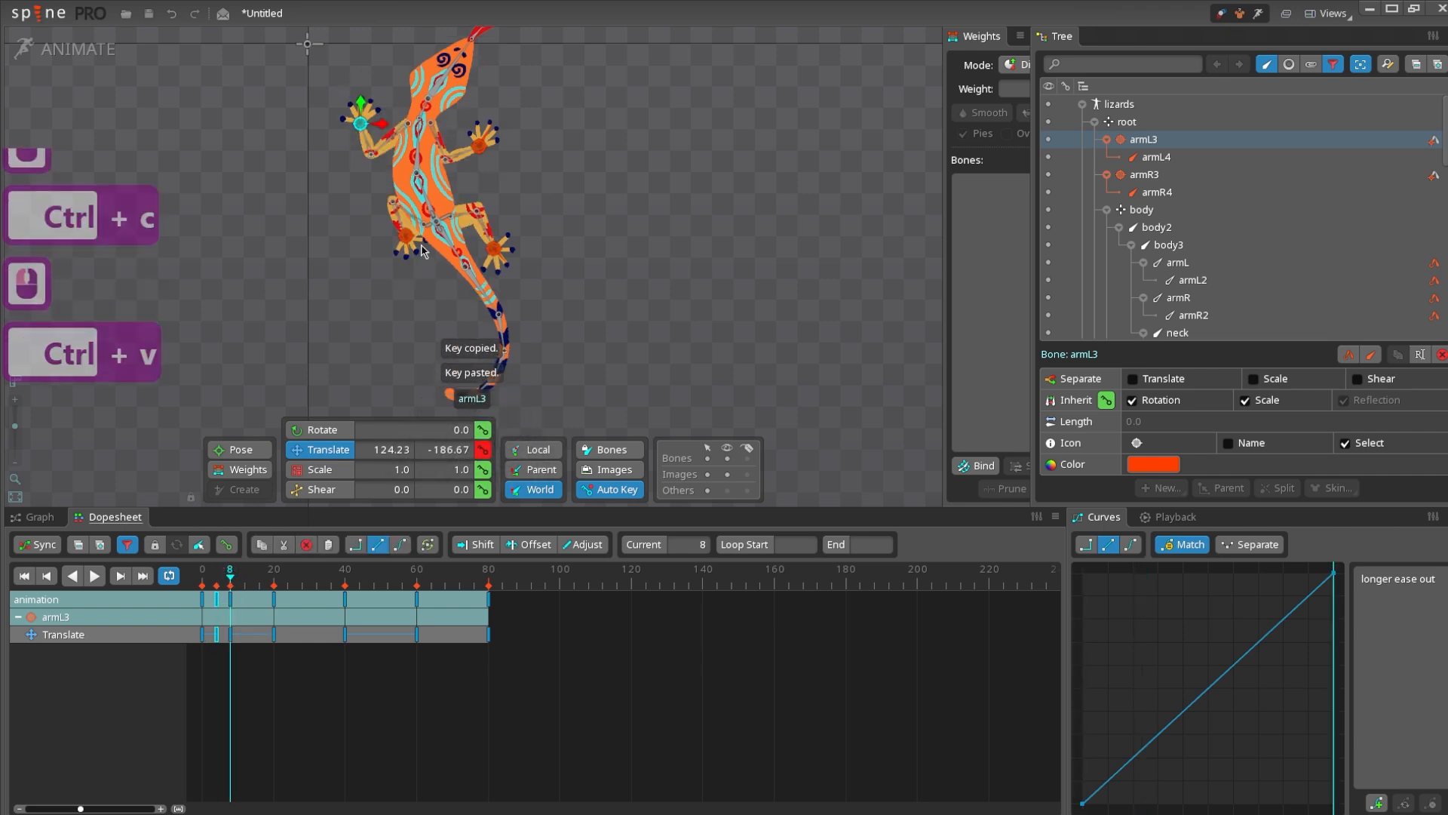
- Move the armR3 bone forward to Y -126.93 at frame 8 and copy that key to frame 12
{"action": "left_click", "coordinate": [480, 148]}
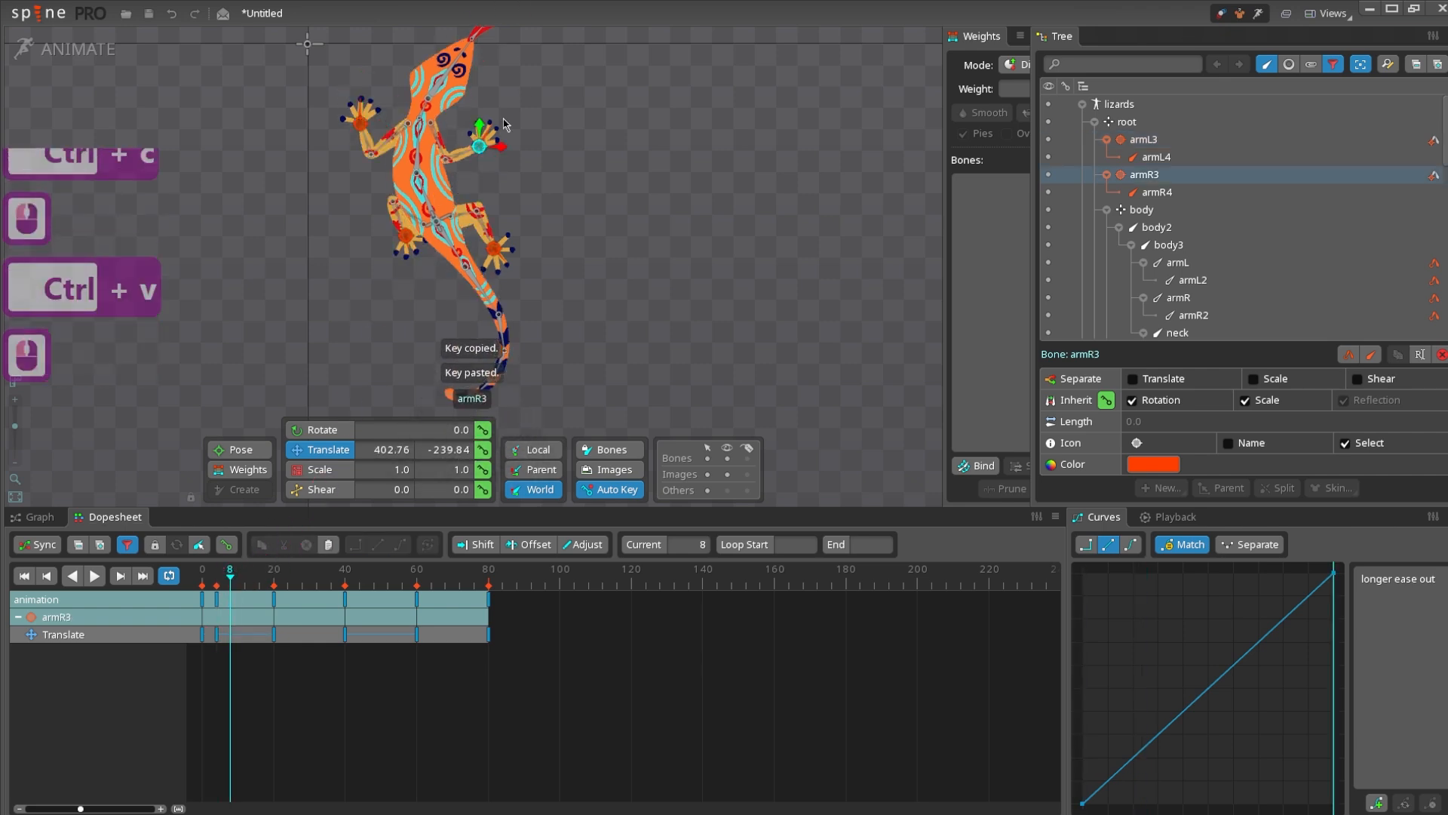
{"action": "left_click_drag", "start_coordinate": [486, 92], "coordinate": [493, 78]}
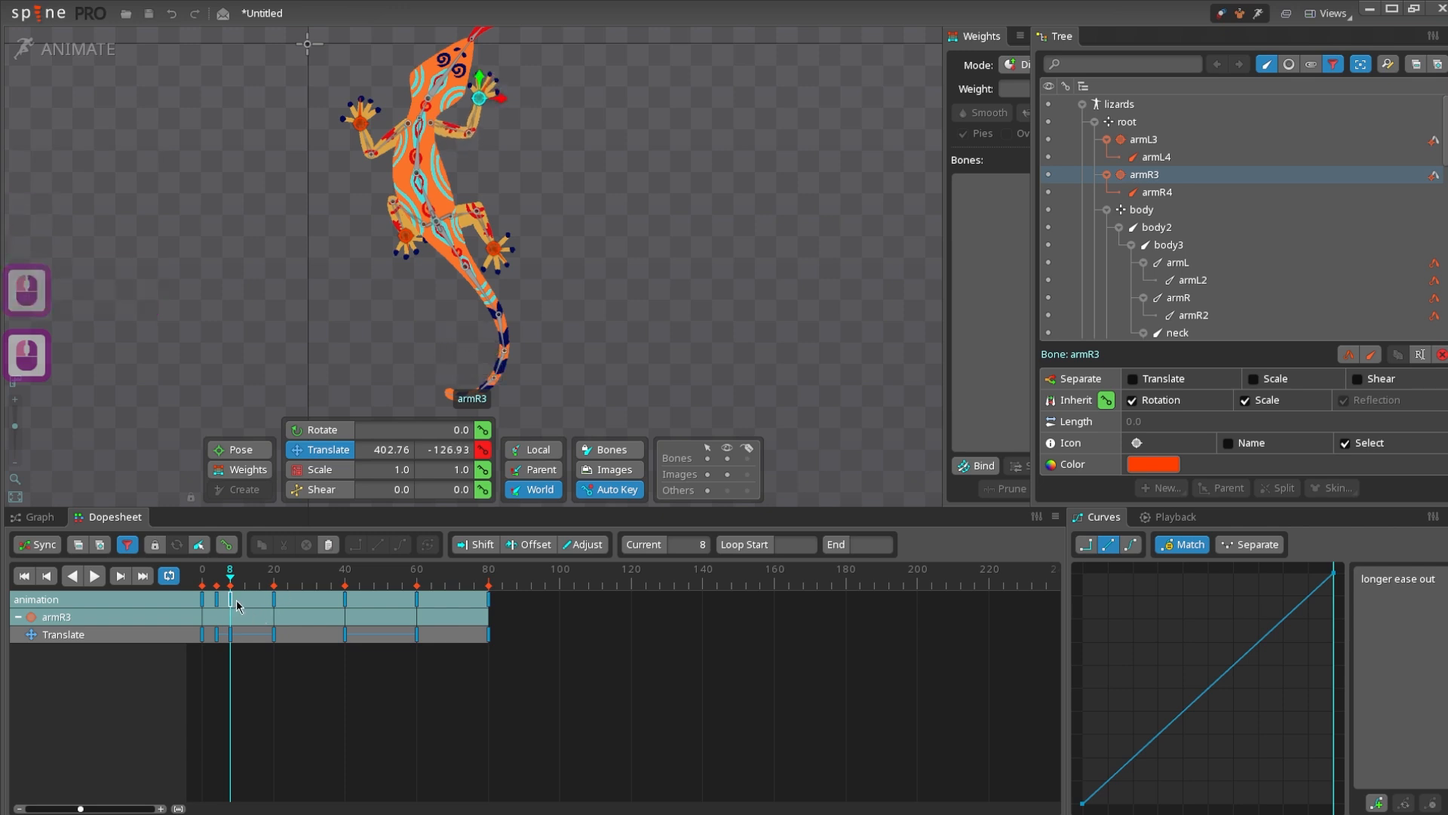
{"action": "key", "text": "ctrl+c"}
{"action": "left_click", "coordinate": [245, 577]}
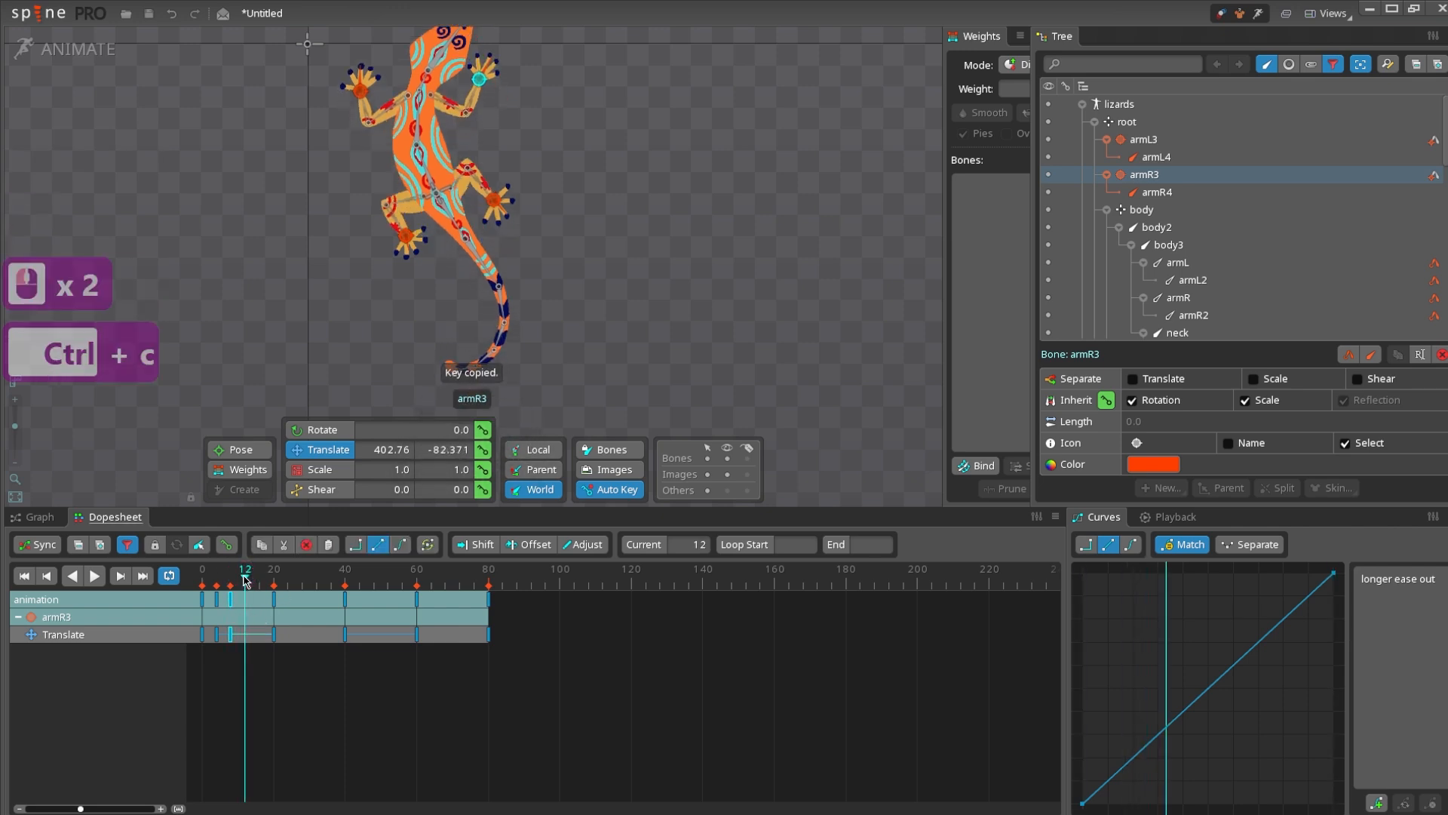
{"action": "key", "text": "ctrl+v"}
- Move the armL3 bone forward to Y -52.993 at frame 12 and copy that key to frame 16
{"action": "left_click_drag", "start_coordinate": [365, 258], "coordinate": [366, 360]}
{"action": "left_click", "coordinate": [362, 198]}
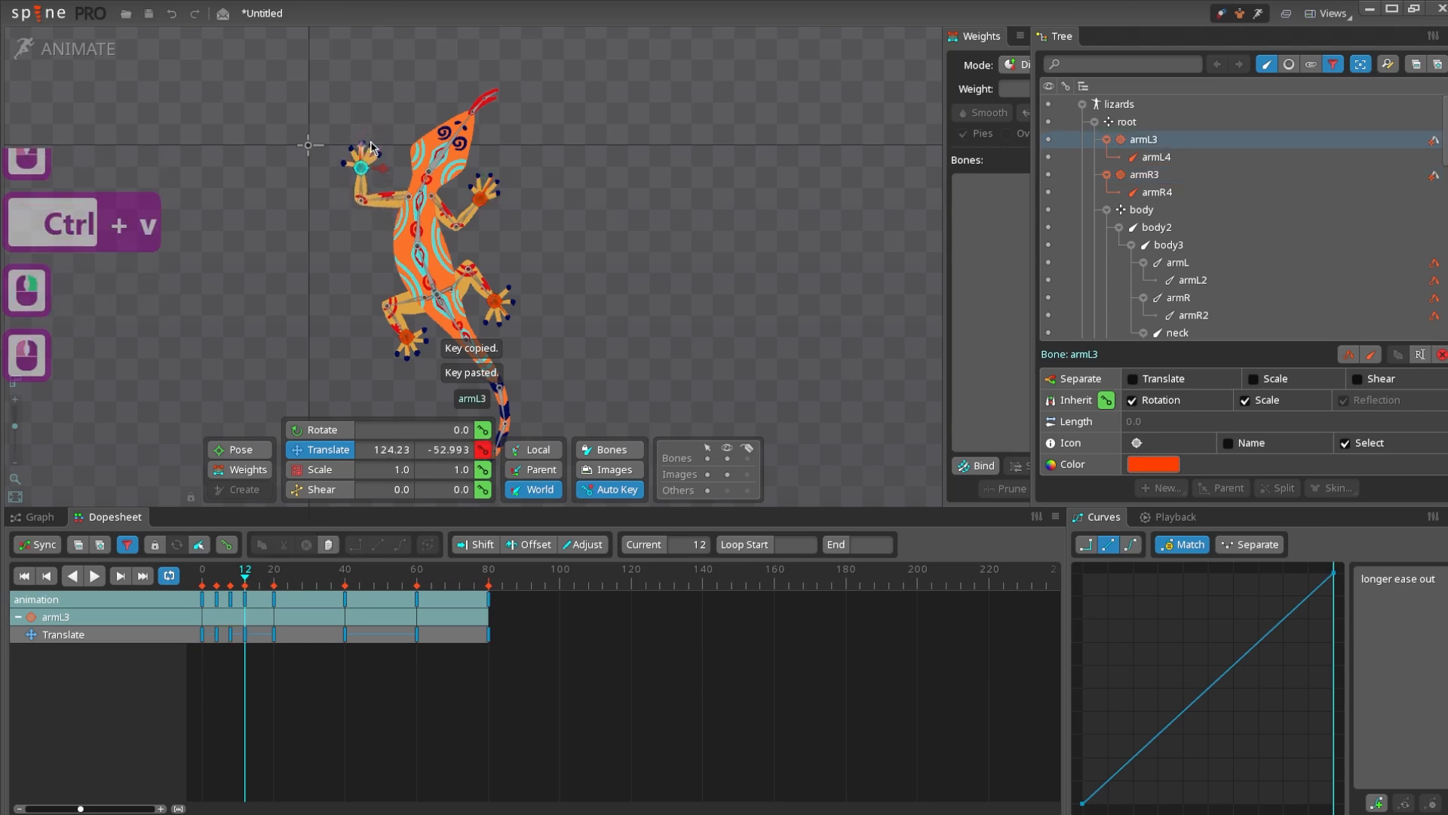
{"action": "left_click", "coordinate": [371, 148]}
{"action": "key", "text": "ctrl+c"}
{"action": "left_click", "coordinate": [260, 581]}
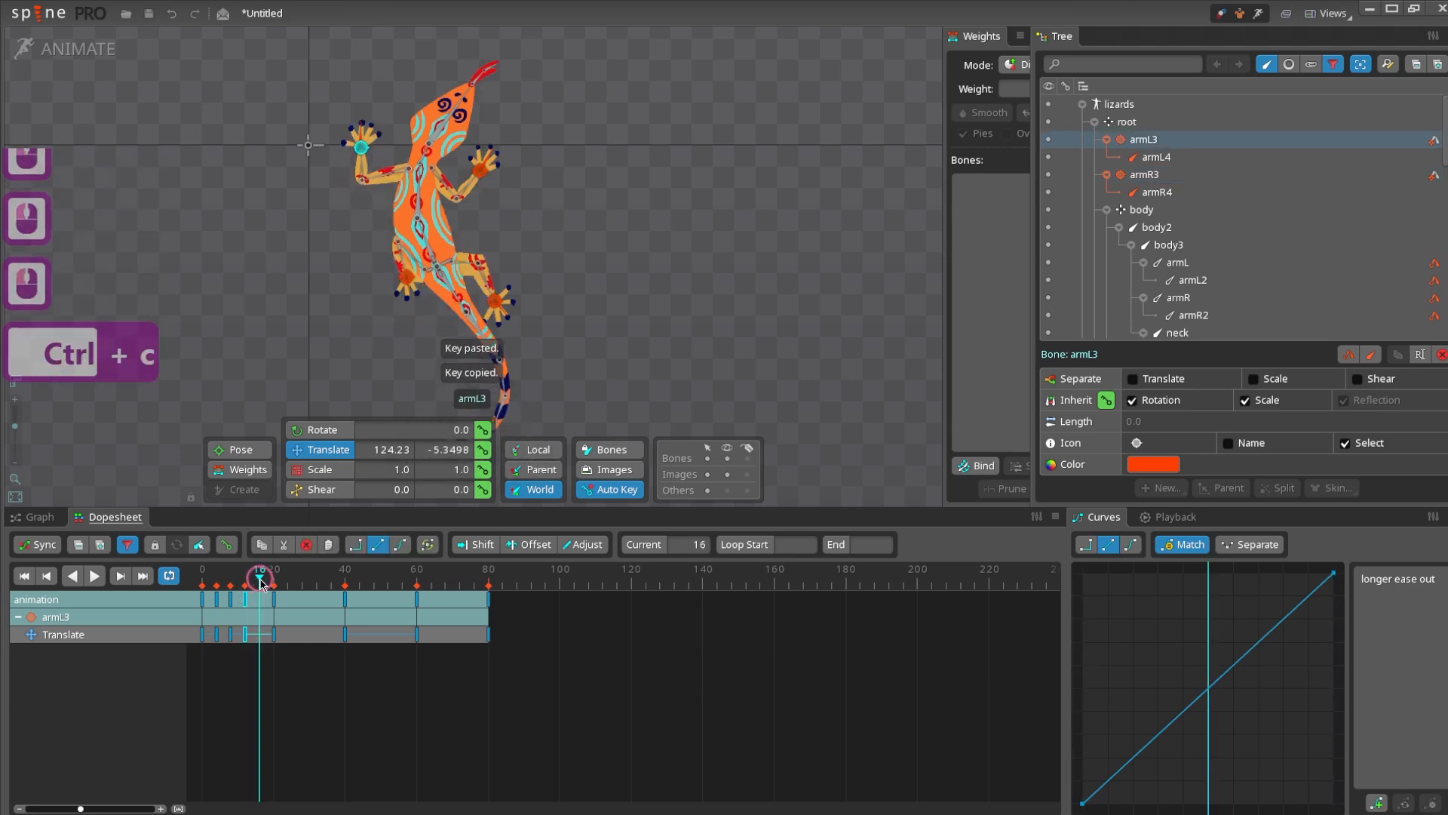
{"action": "left_click", "coordinate": [273, 597]}
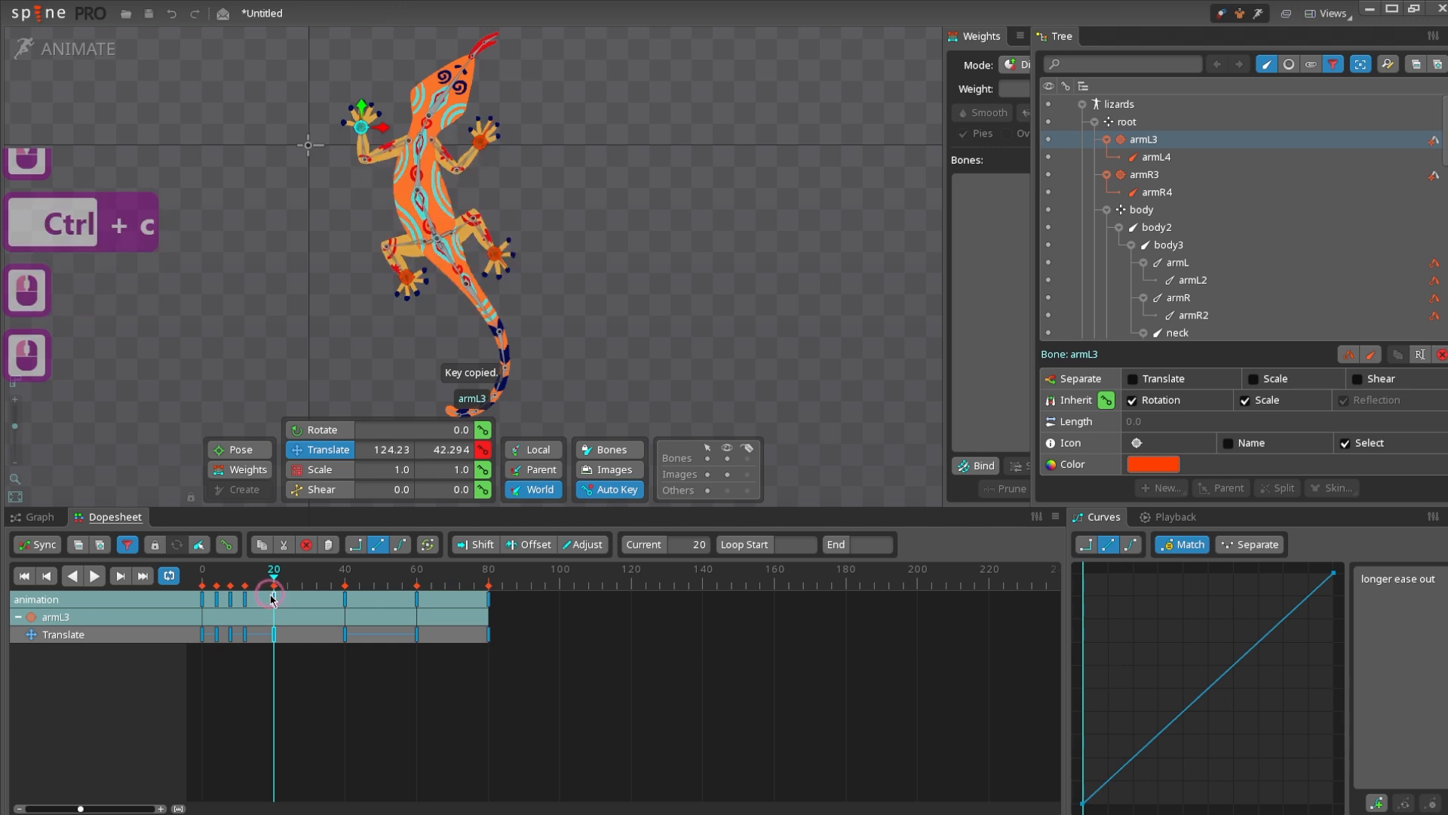
{"action": "left_click", "coordinate": [259, 581]}
{"action": "key", "text": "ctrl+v"}
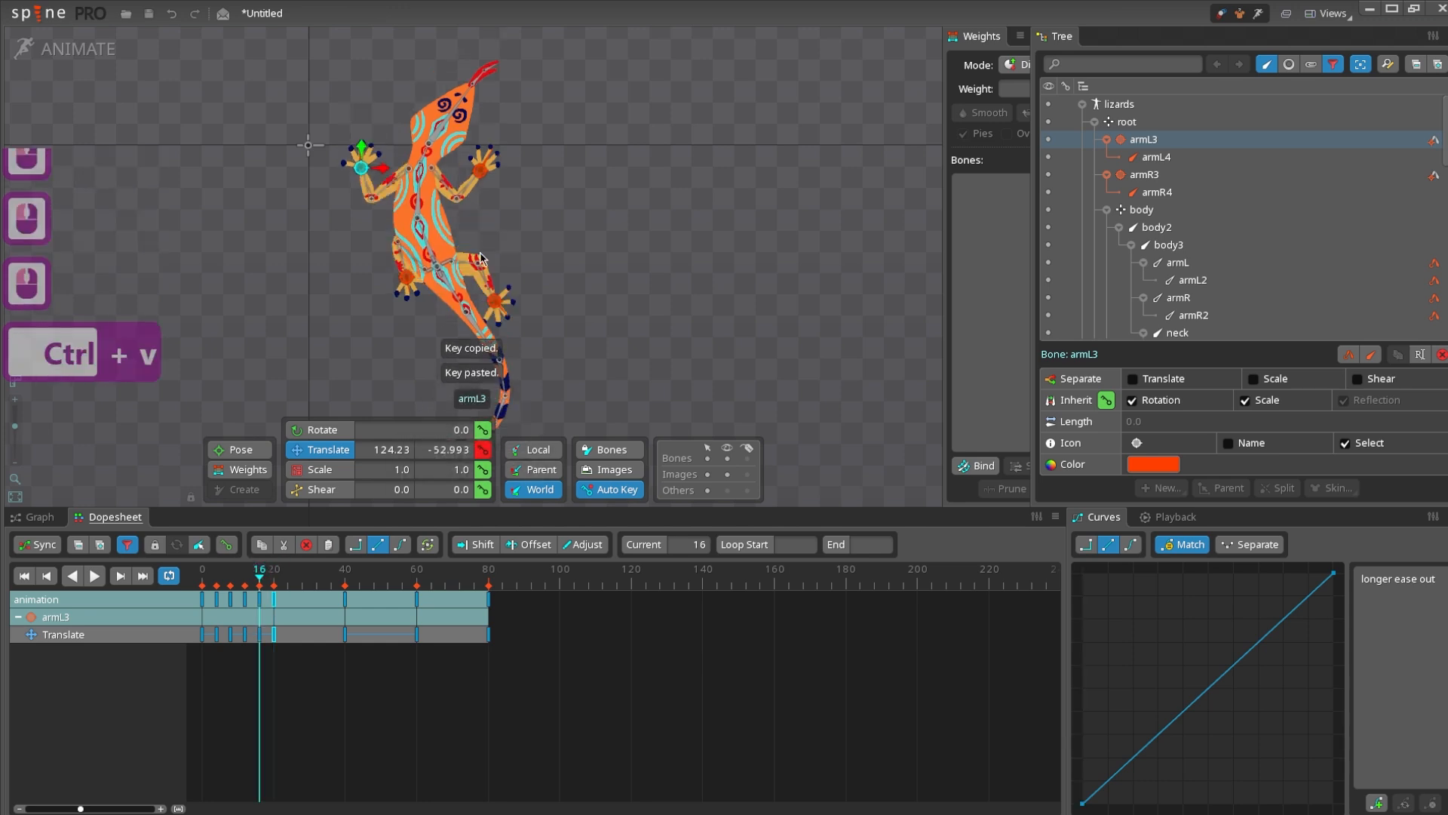
- Move the armL3 bone further forward to Y -24.316 at frame 12 and copy the adjusted key over frame 16
{"action": "left_click", "coordinate": [479, 174]}
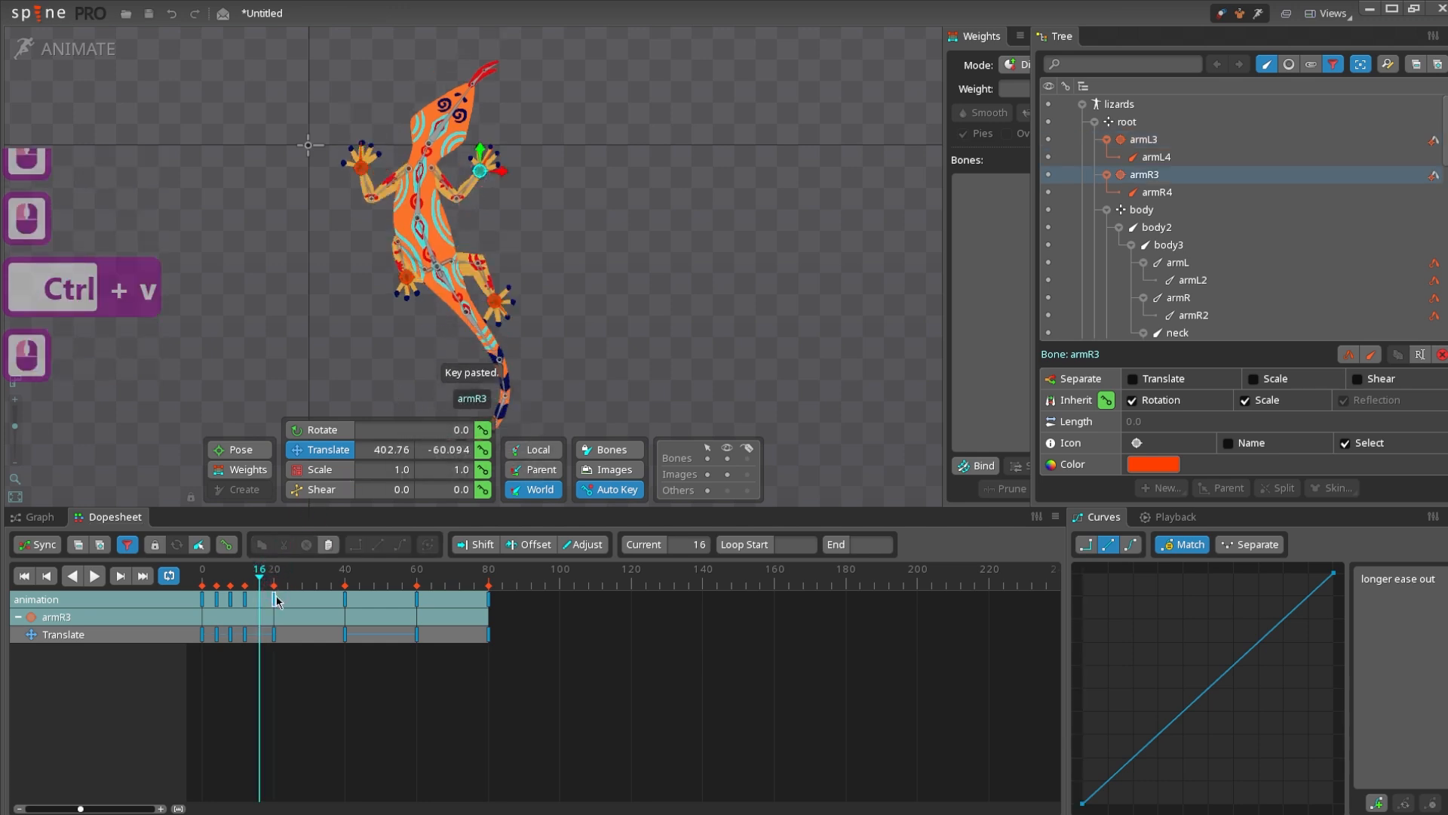
{"action": "mouse_move", "coordinate": [255, 580]}
{"action": "left_mouse_down"}
{"action": "mouse_move", "coordinate": [202, 582]}
{"action": "mouse_move", "coordinate": [246, 583]}
{"action": "left_mouse_up"}
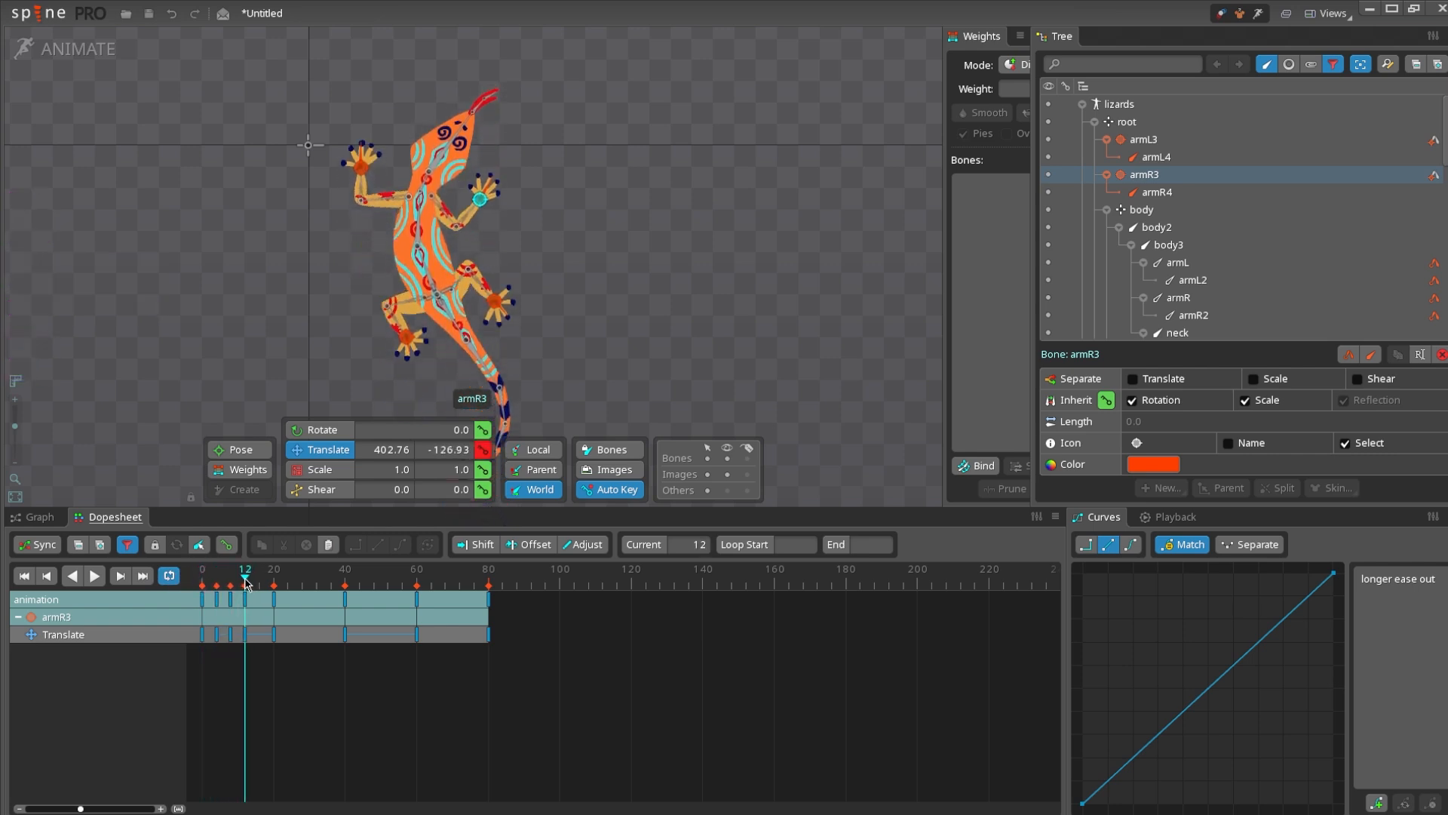
{"action": "double_click", "coordinate": [361, 173]}
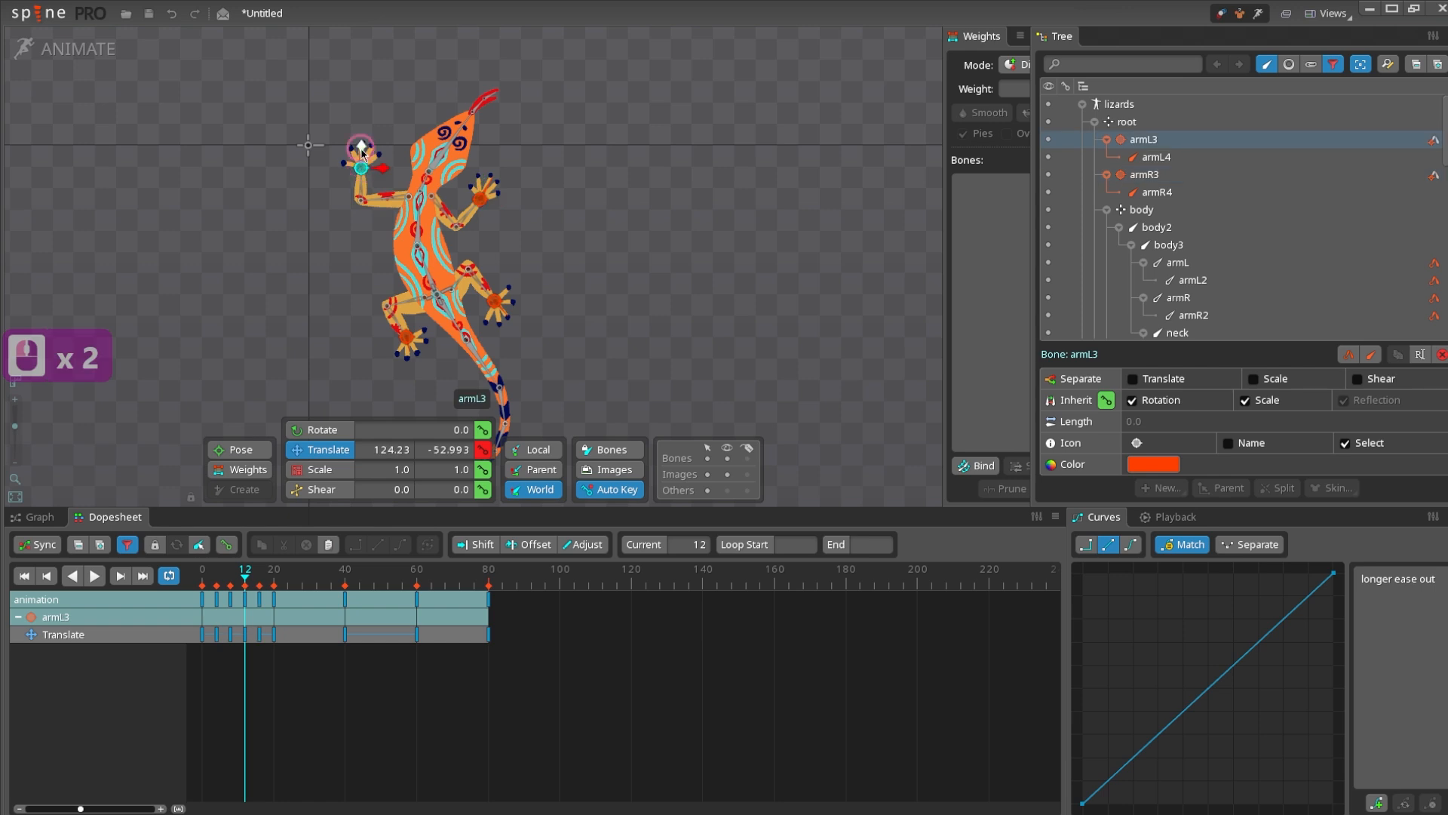
{"action": "left_click_drag", "start_coordinate": [364, 130], "coordinate": [362, 141]}
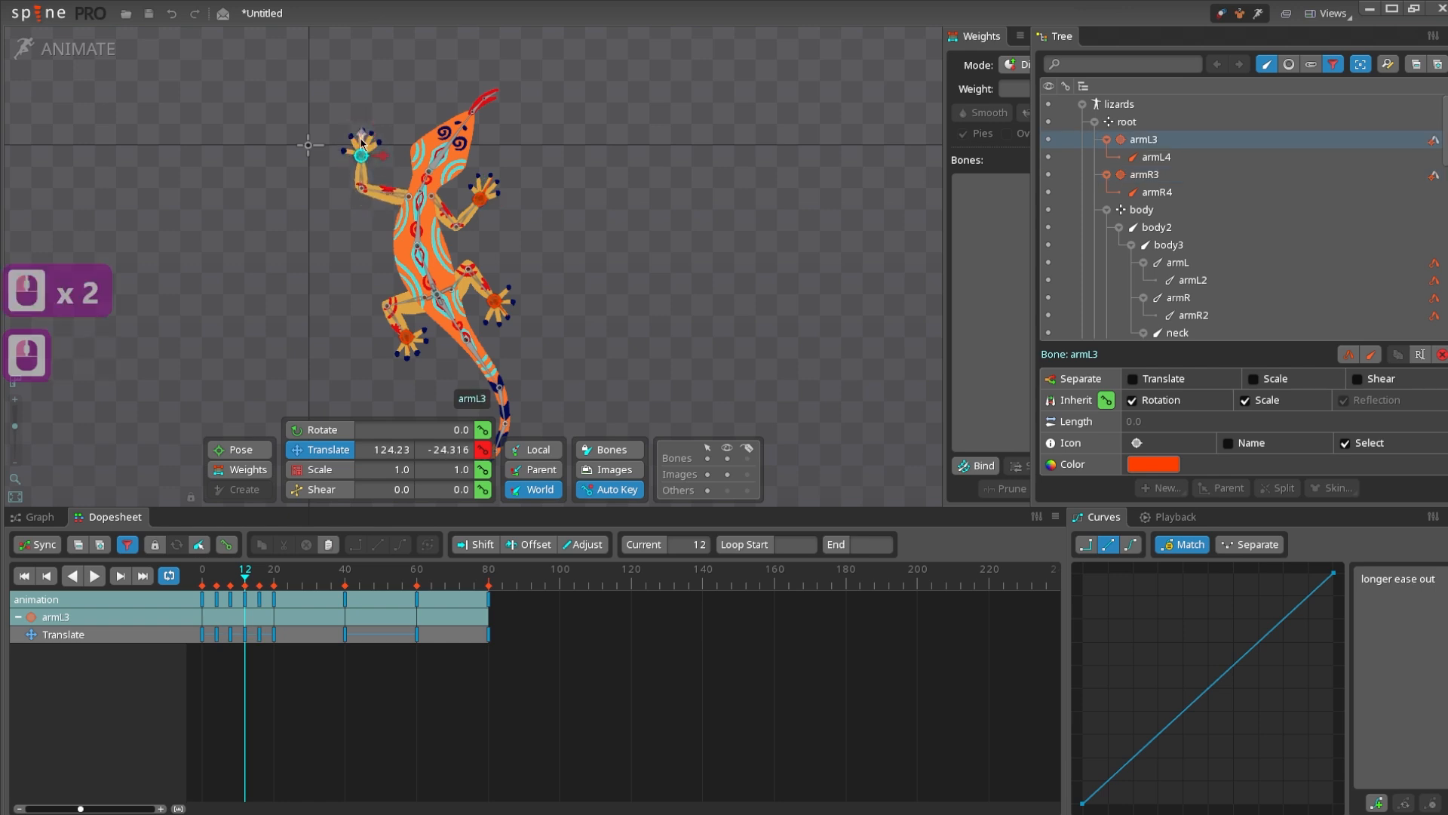
{"action": "left_click", "coordinate": [274, 600]}
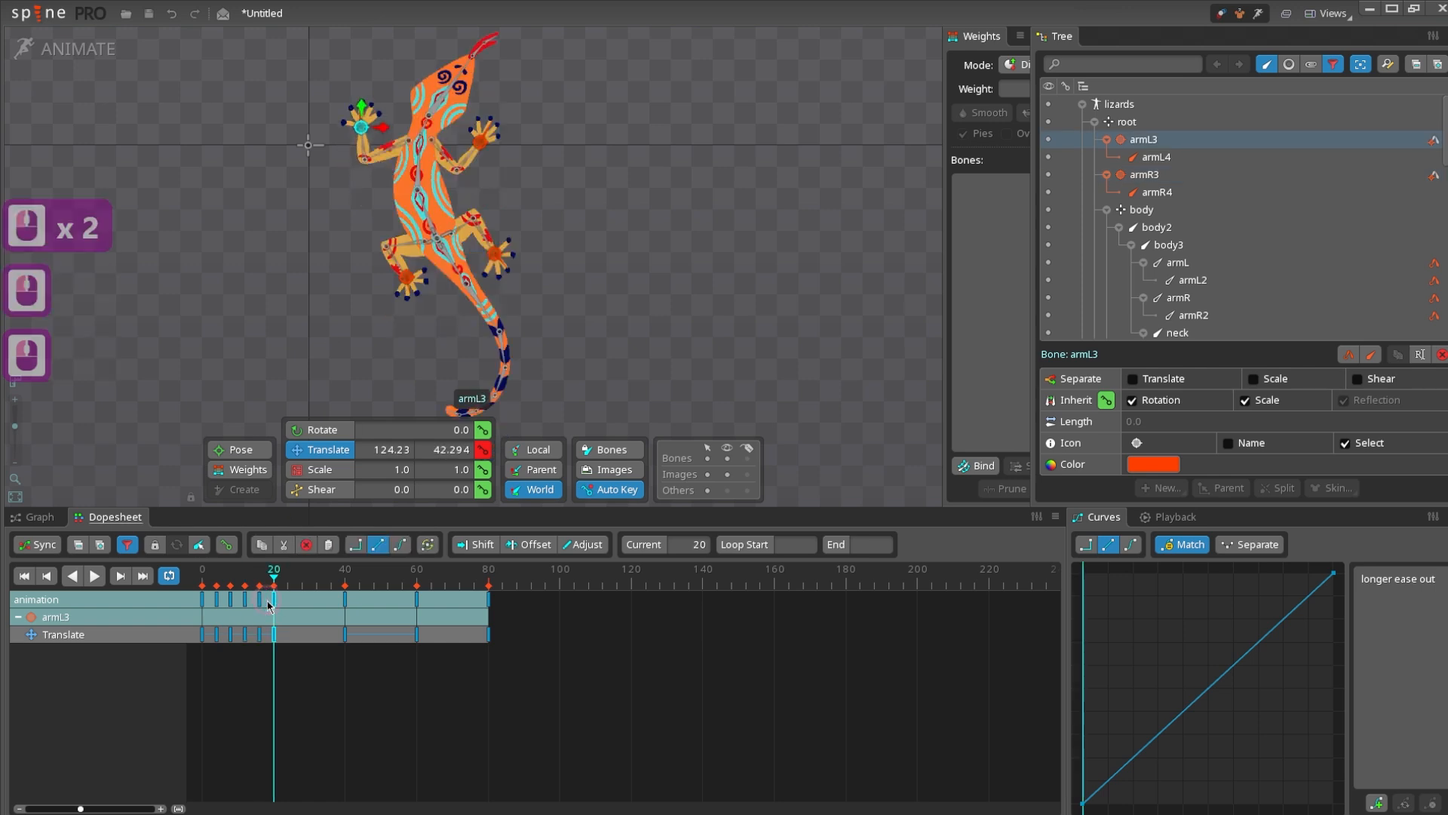
{"action": "left_click", "coordinate": [260, 600]}
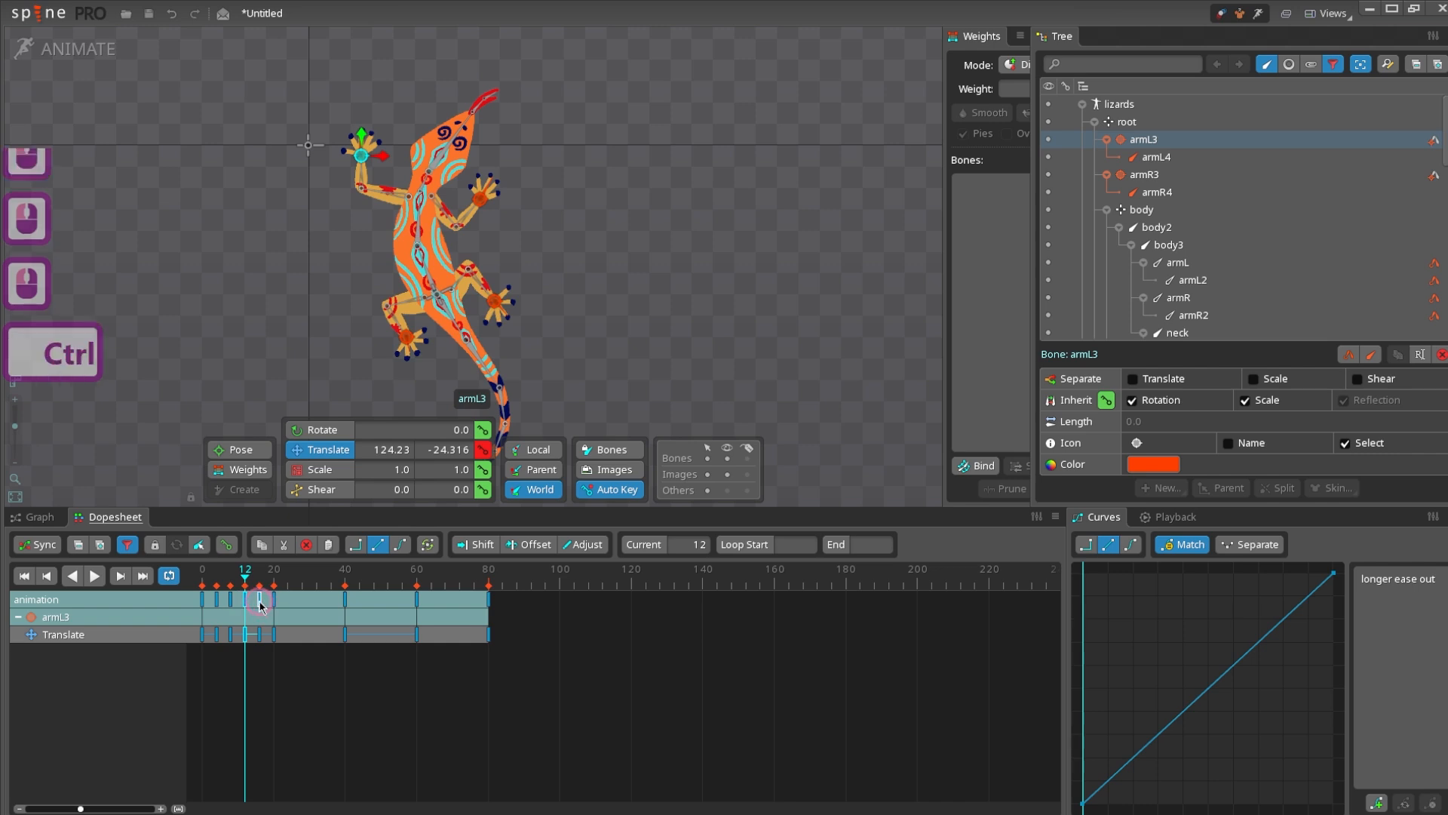
{"action": "key", "text": "ctrl+c"}
{"action": "left_click", "coordinate": [277, 578]}
{"action": "key", "text": "ctrl+v"}
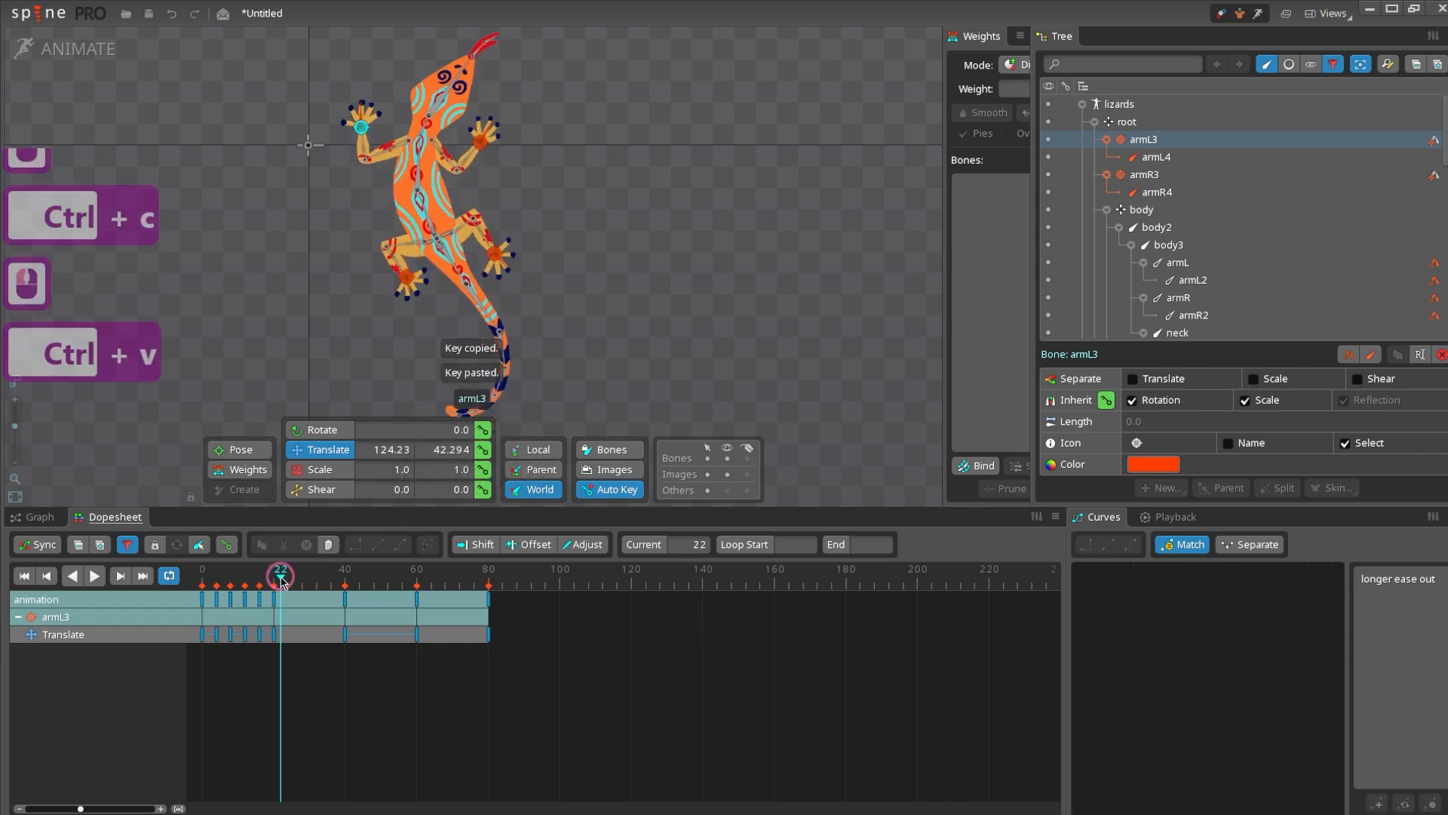
- Copy the armR3 bone's translate key from frame 20 to frame 16 and play the animation to review the arm steps
{"action": "mouse_move", "coordinate": [279, 579]}
{"action": "left_mouse_down"}
{"action": "mouse_move", "coordinate": [202, 579]}
{"action": "mouse_move", "coordinate": [261, 590]}
{"action": "left_mouse_up"}
{"action": "left_click", "coordinate": [505, 160]}
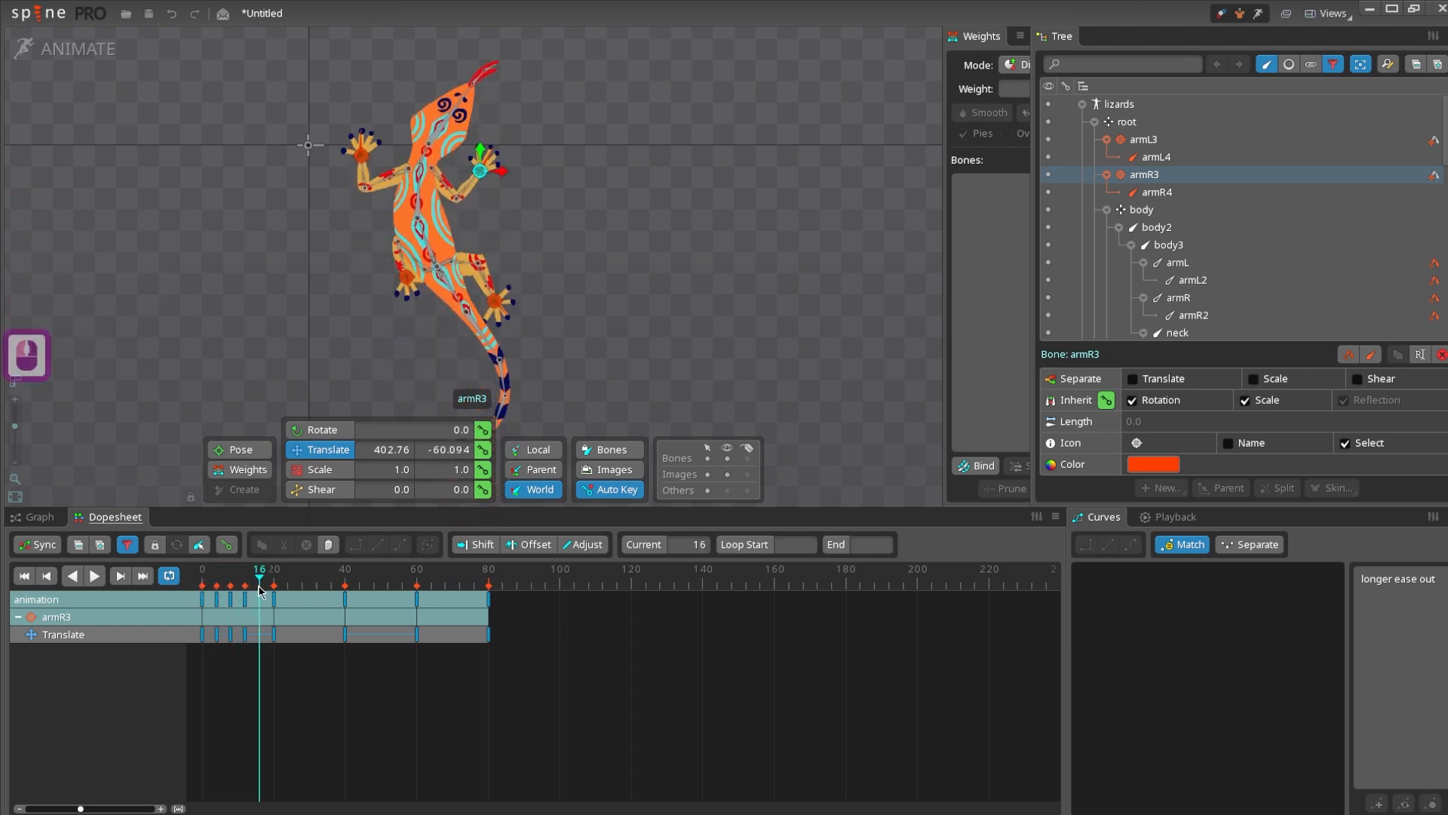
{"action": "double_click", "coordinate": [277, 606]}
{"action": "key", "text": "ctrl+c"}
{"action": "left_click", "coordinate": [259, 585]}
{"action": "key", "text": "ctrl+v"}
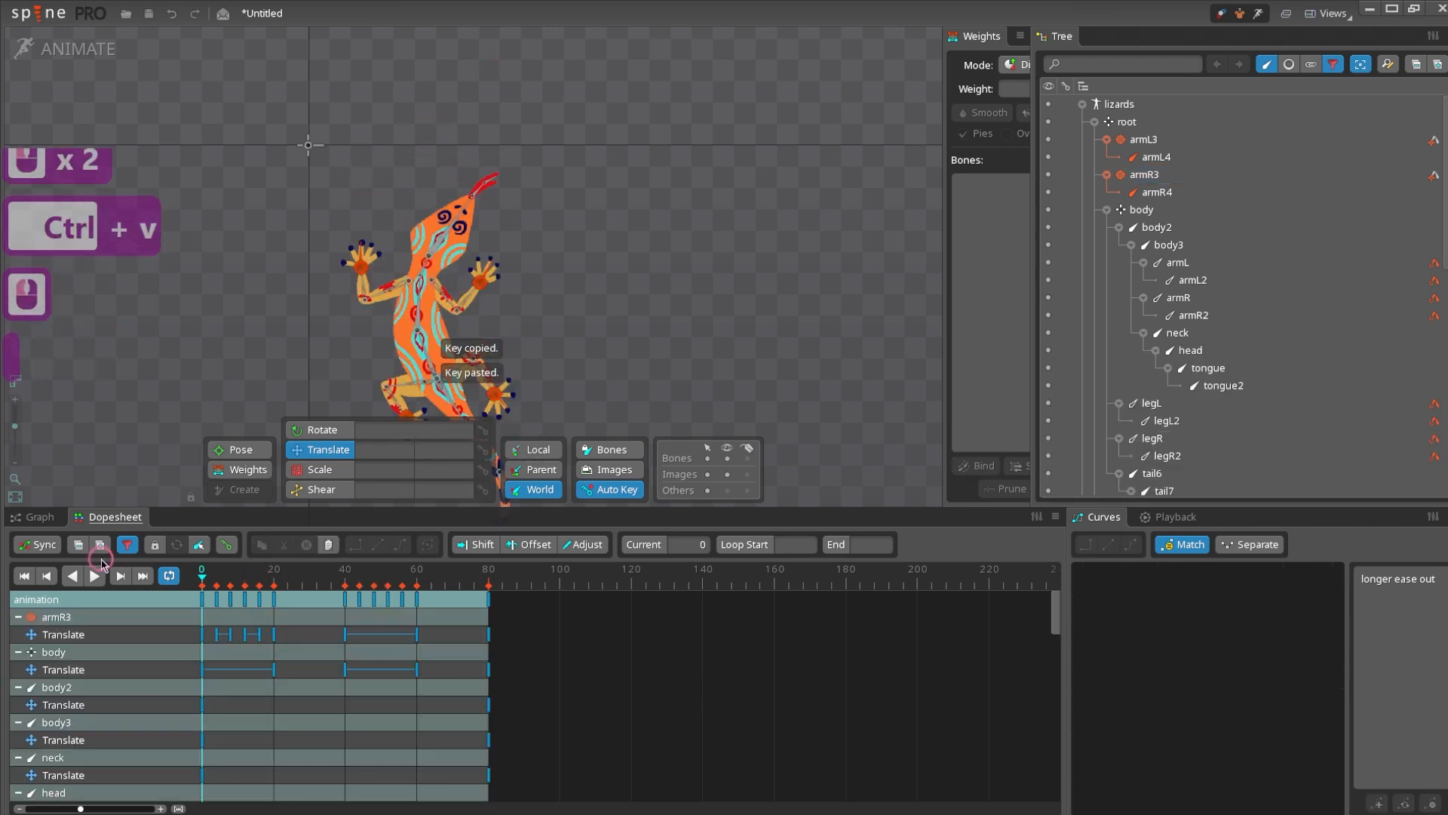
{"action": "key", "text": "d"}
{"action": "scroll", "coordinate": [362, 309], "scroll_direction": "down", "scroll_amount": 6}
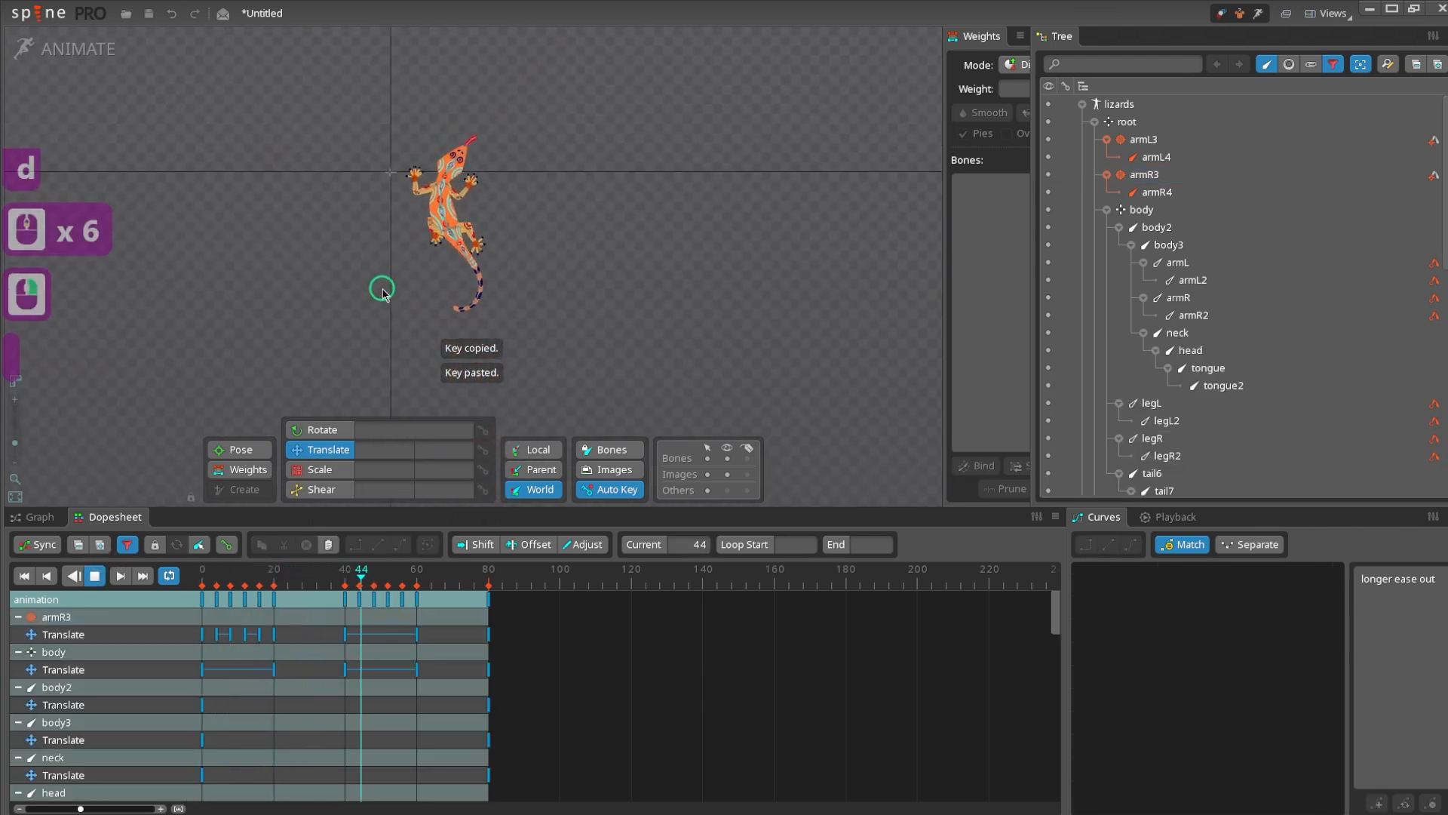
{"action": "scroll", "coordinate": [411, 215], "scroll_direction": "up", "scroll_amount": 2}
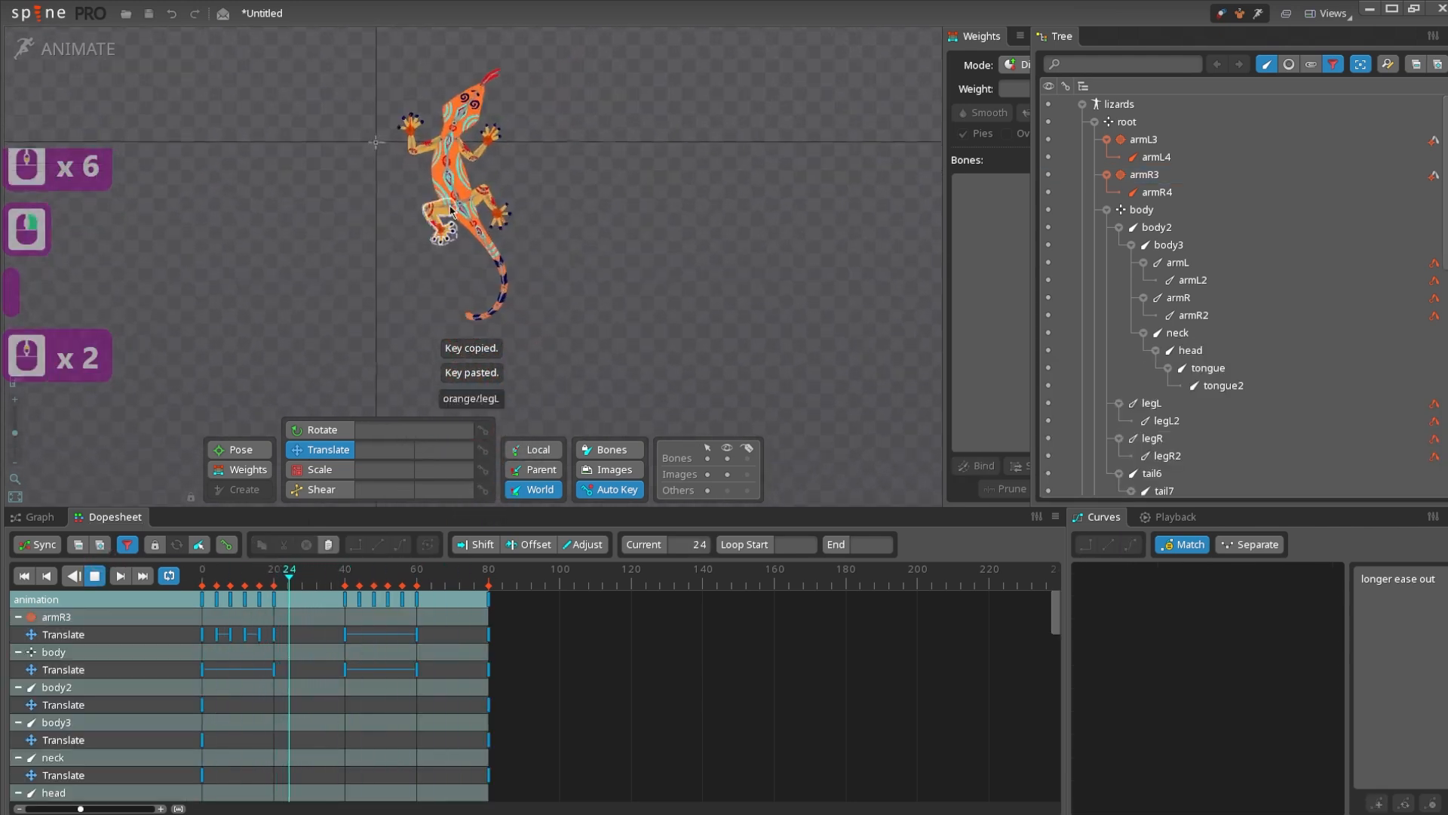
- Copy the frame 0 to 20 keys of the armR3 and armL3 bones and paste them starting at frame 100
{"action": "key", "text": "d"}
{"action": "key", "text": "c"}
{"action": "left_click", "coordinate": [434, 132]}
{"action": "left_click", "coordinate": [408, 126], "text": "ctrl"}
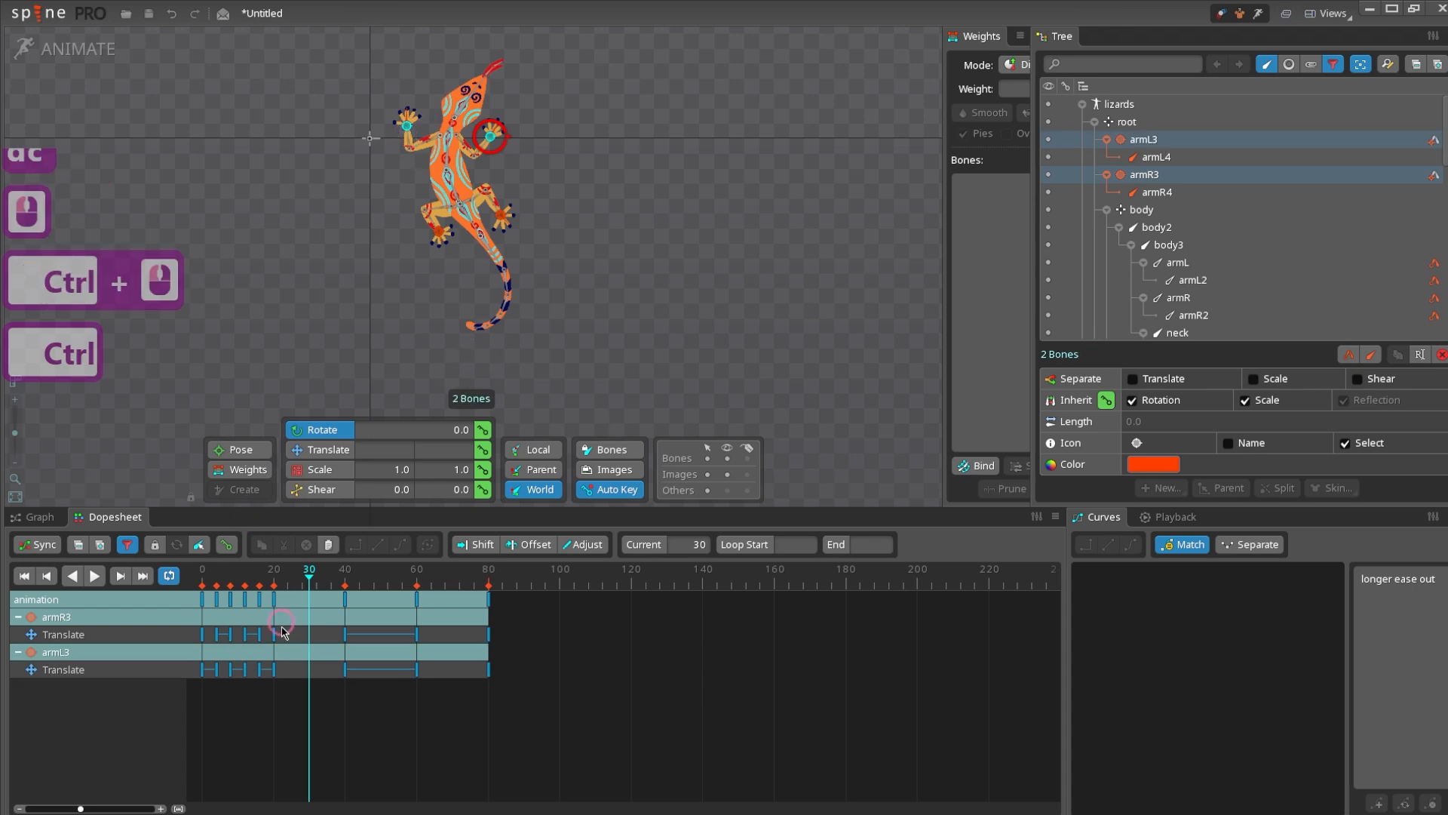
{"action": "left_click_drag", "start_coordinate": [280, 643], "coordinate": [36, 542]}
{"action": "key", "text": "ctrl+c"}
{"action": "left_click", "coordinate": [561, 579]}
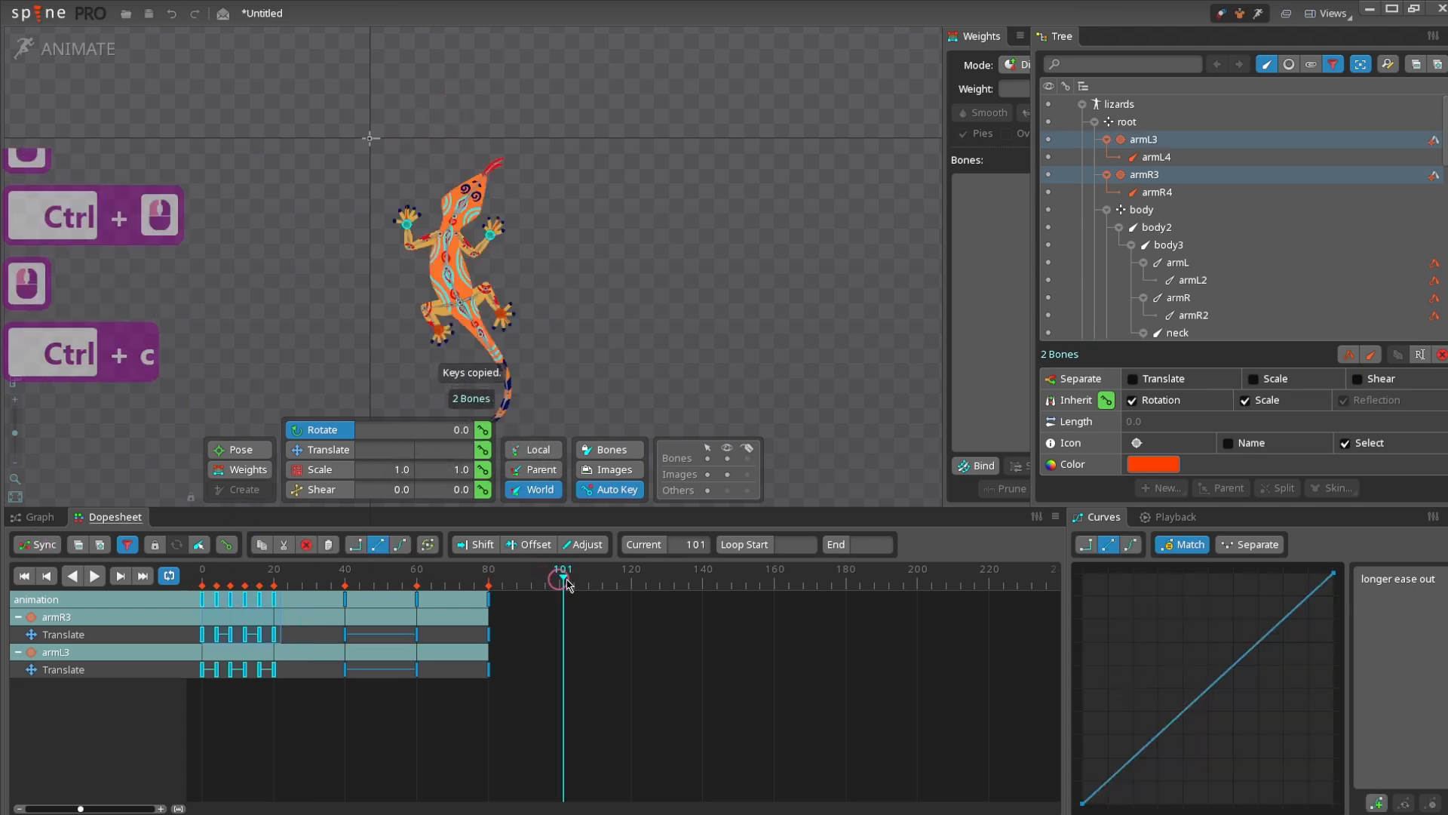
{"action": "key", "text": "ctrl+v"}
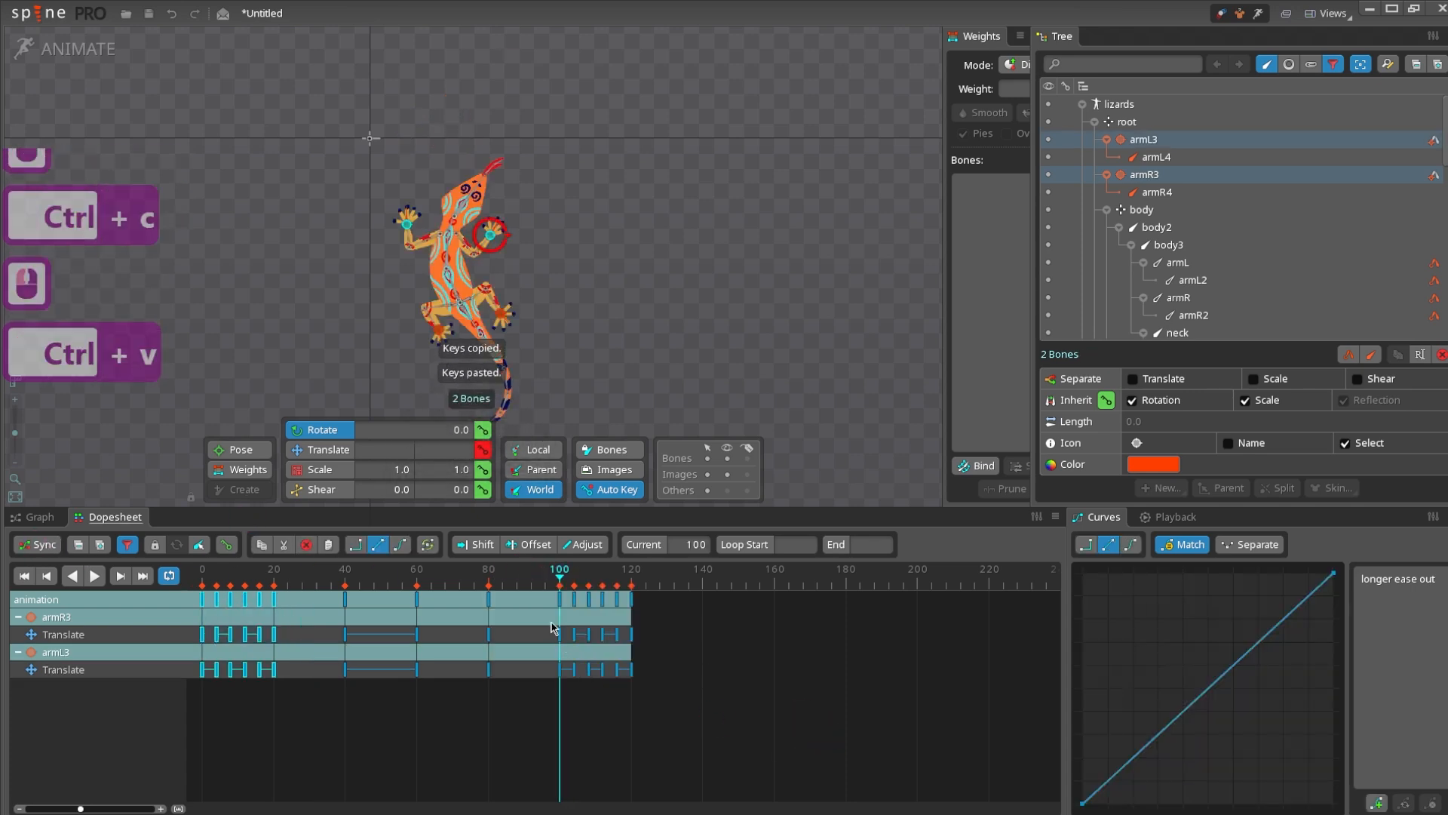
- Shift the pasted armR3 and armL3 keys back to frames 40 to 60 and play the animation
{"action": "left_click_drag", "start_coordinate": [555, 628], "coordinate": [706, 602]}
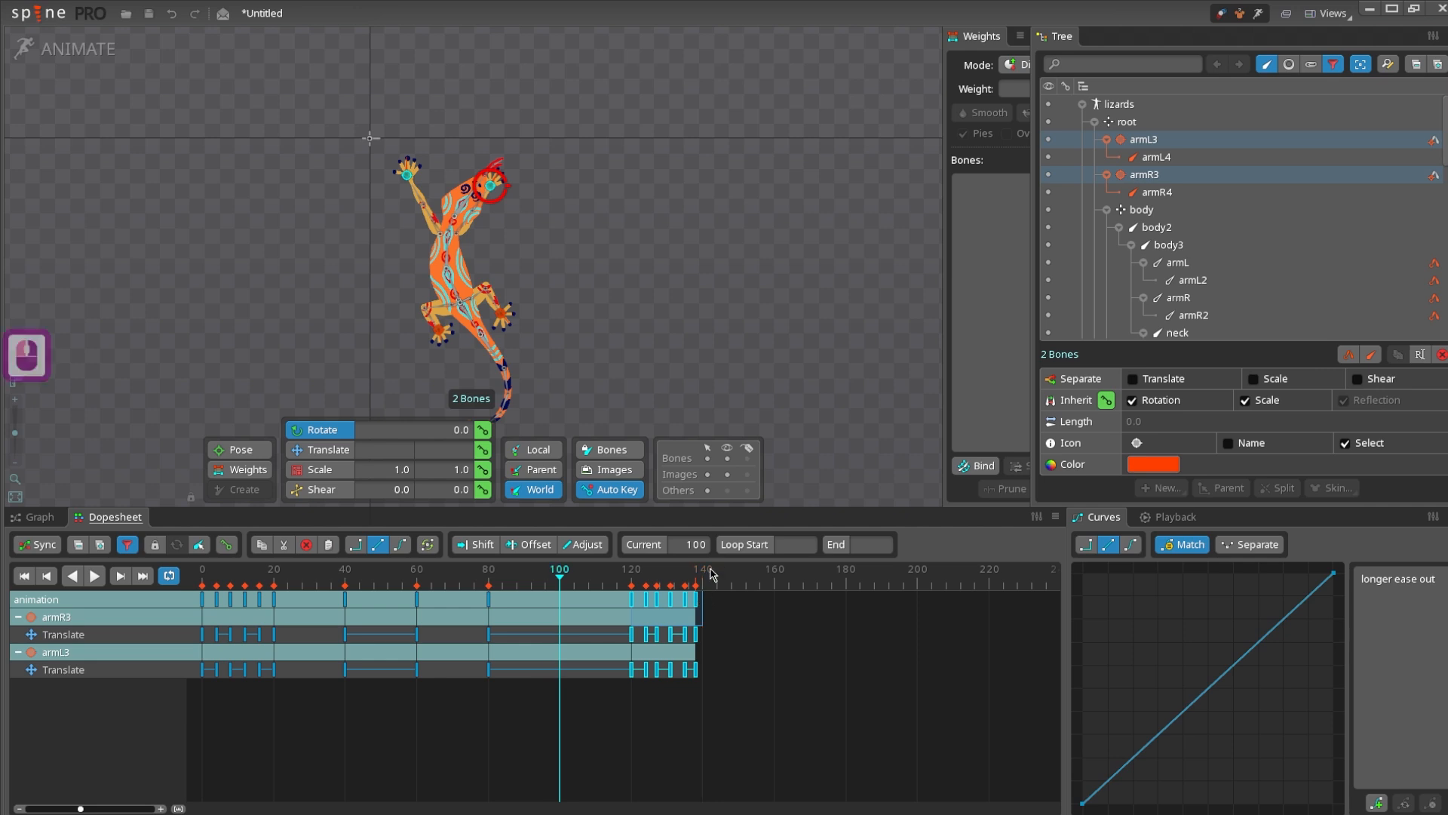
{"action": "mouse_move", "coordinate": [682, 601]}
{"action": "left_mouse_down"}
{"action": "mouse_move", "coordinate": [383, 619]}
{"action": "mouse_move", "coordinate": [616, 634]}
{"action": "mouse_move", "coordinate": [637, 608]}
{"action": "mouse_move", "coordinate": [664, 608]}
{"action": "mouse_move", "coordinate": [380, 605]}
{"action": "mouse_move", "coordinate": [64, 540]}
{"action": "left_mouse_up"}
{"action": "left_click", "coordinate": [178, 342]}
{"action": "key", "text": "d"}
{"action": "scroll", "coordinate": [341, 305], "scroll_direction": "down", "scroll_amount": 2}
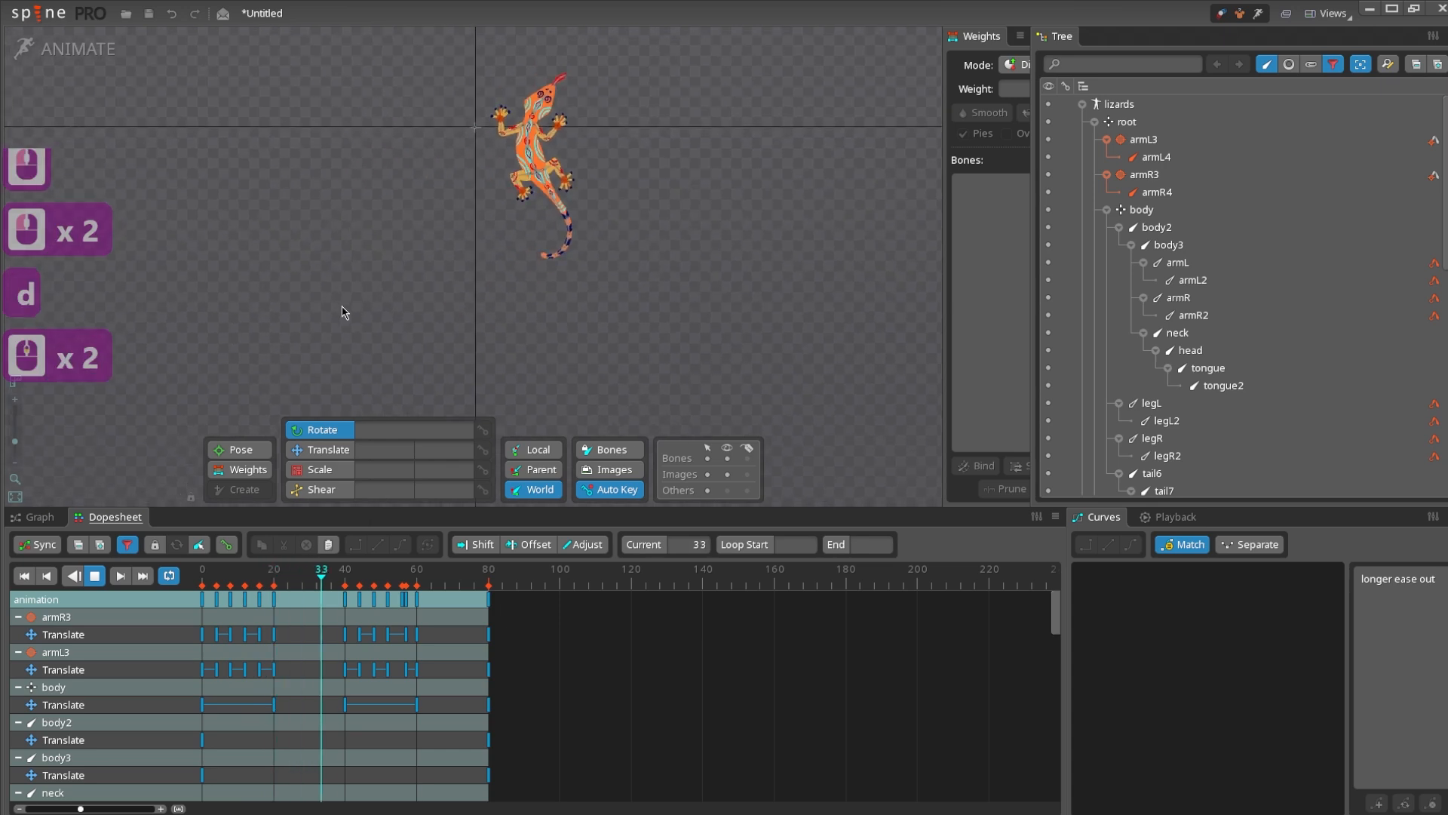
- Stop playback, select the seven tail bones tail6 to tail12, and go to frame 0
{"action": "left_click_drag", "start_coordinate": [357, 290], "coordinate": [303, 302]}
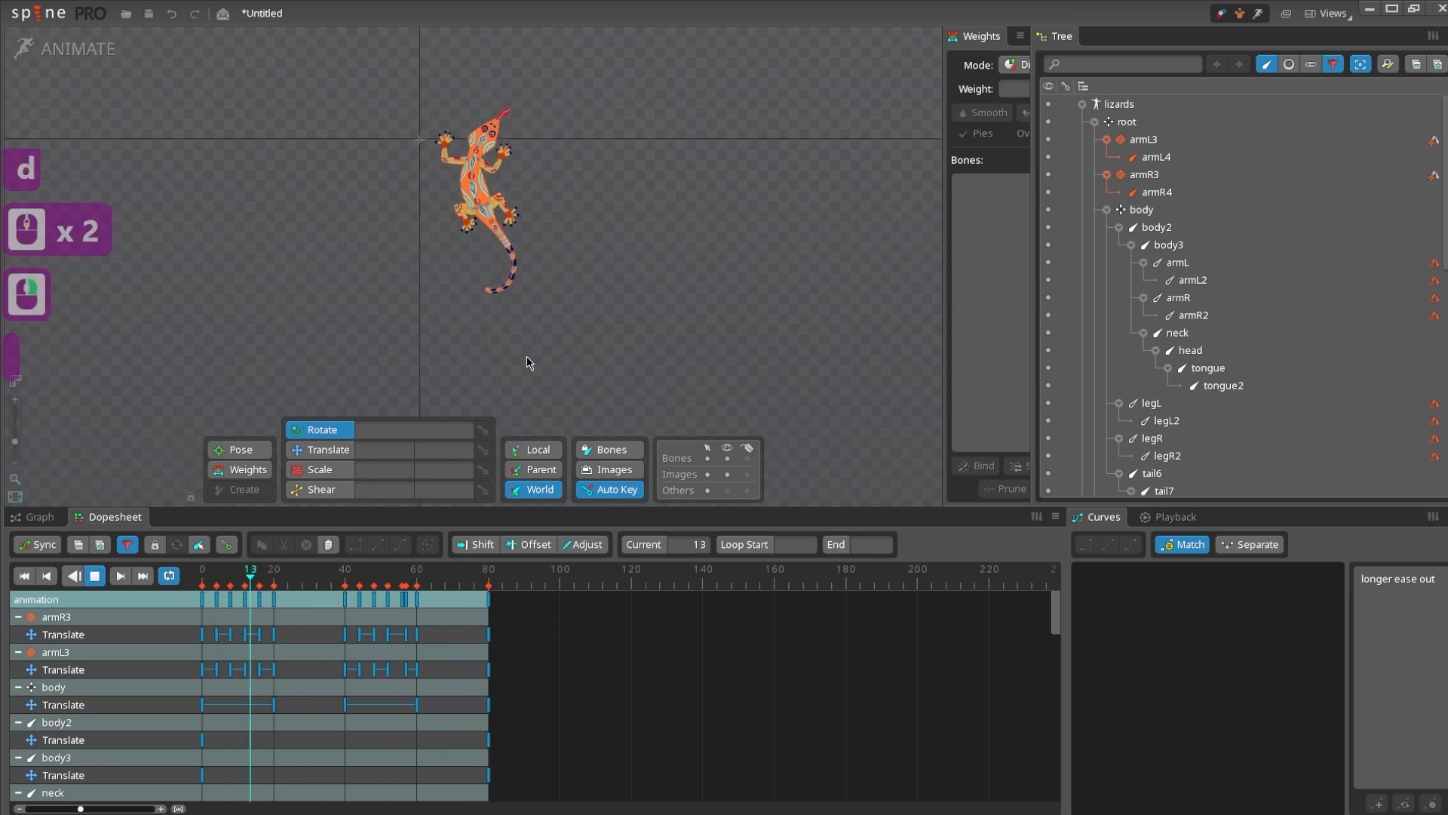
{"action": "key", "text": "d"}
{"action": "scroll", "coordinate": [533, 363], "scroll_direction": "up", "scroll_amount": 3}
{"action": "key", "text": "c"}
{"action": "left_click", "coordinate": [510, 176]}
{"action": "left_click_drag", "start_coordinate": [454, 190], "coordinate": [598, 345]}
{"action": "left_click_drag", "start_coordinate": [571, 231], "coordinate": [557, 296]}
{"action": "scroll", "coordinate": [556, 296], "scroll_direction": "up", "scroll_amount": 3}
{"action": "left_click", "coordinate": [445, 180], "text": "ctrl"}
{"action": "left_click_drag", "start_coordinate": [265, 576], "coordinate": [202, 580]}
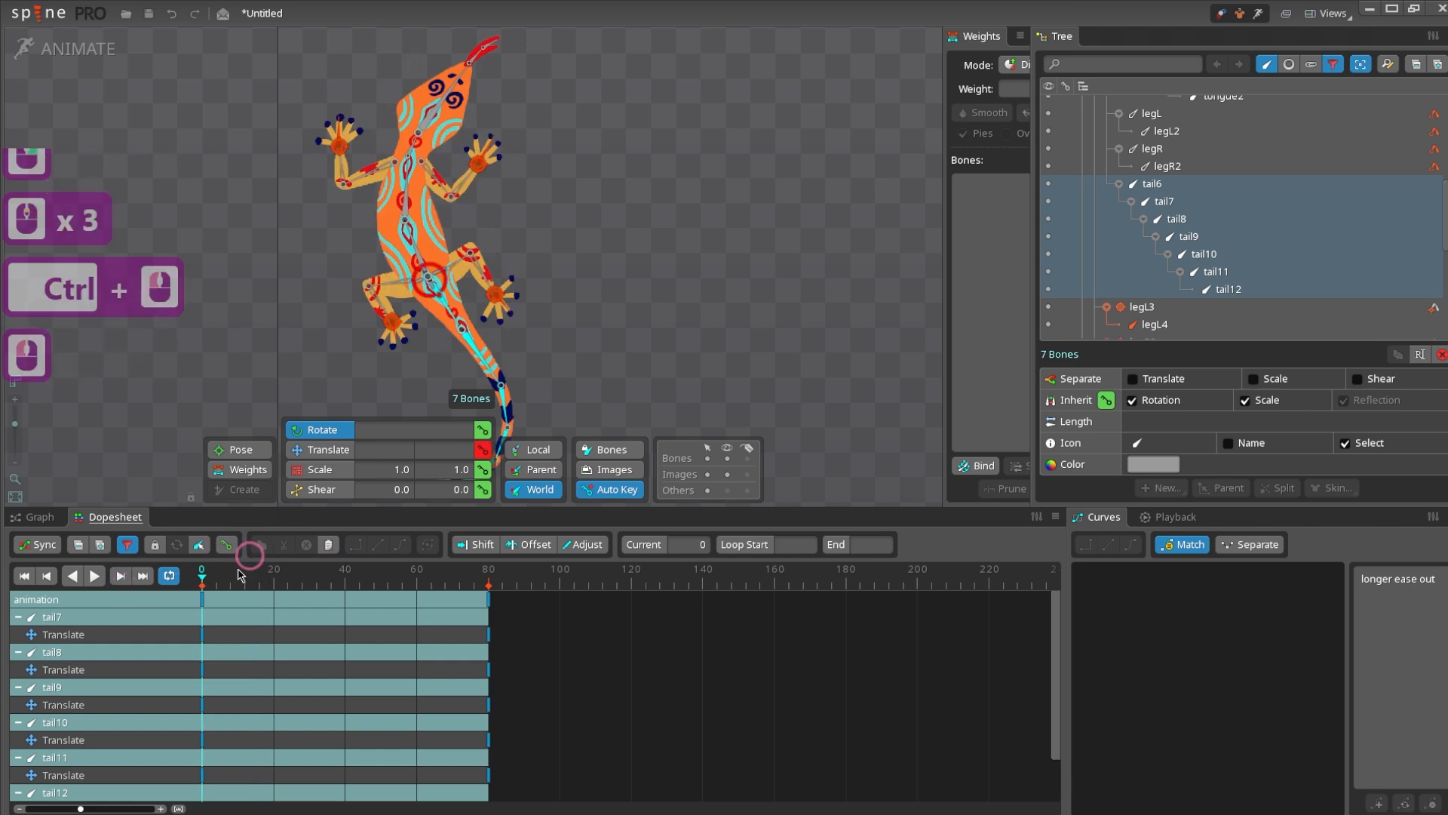
- Scrub through the opening frames to check the tail's pose and return to frame 0
{"action": "left_click_drag", "start_coordinate": [567, 383], "coordinate": [543, 219]}
{"action": "scroll", "coordinate": [543, 219], "scroll_direction": "down", "scroll_amount": 2}
{"action": "left_click_drag", "start_coordinate": [560, 337], "coordinate": [547, 389]}
{"action": "left_click_drag", "start_coordinate": [209, 578], "coordinate": [241, 577]}
{"action": "key", "text": "c"}
{"action": "left_click_drag", "start_coordinate": [582, 375], "coordinate": [603, 326]}
{"action": "left_click_drag", "start_coordinate": [242, 577], "coordinate": [202, 579]}
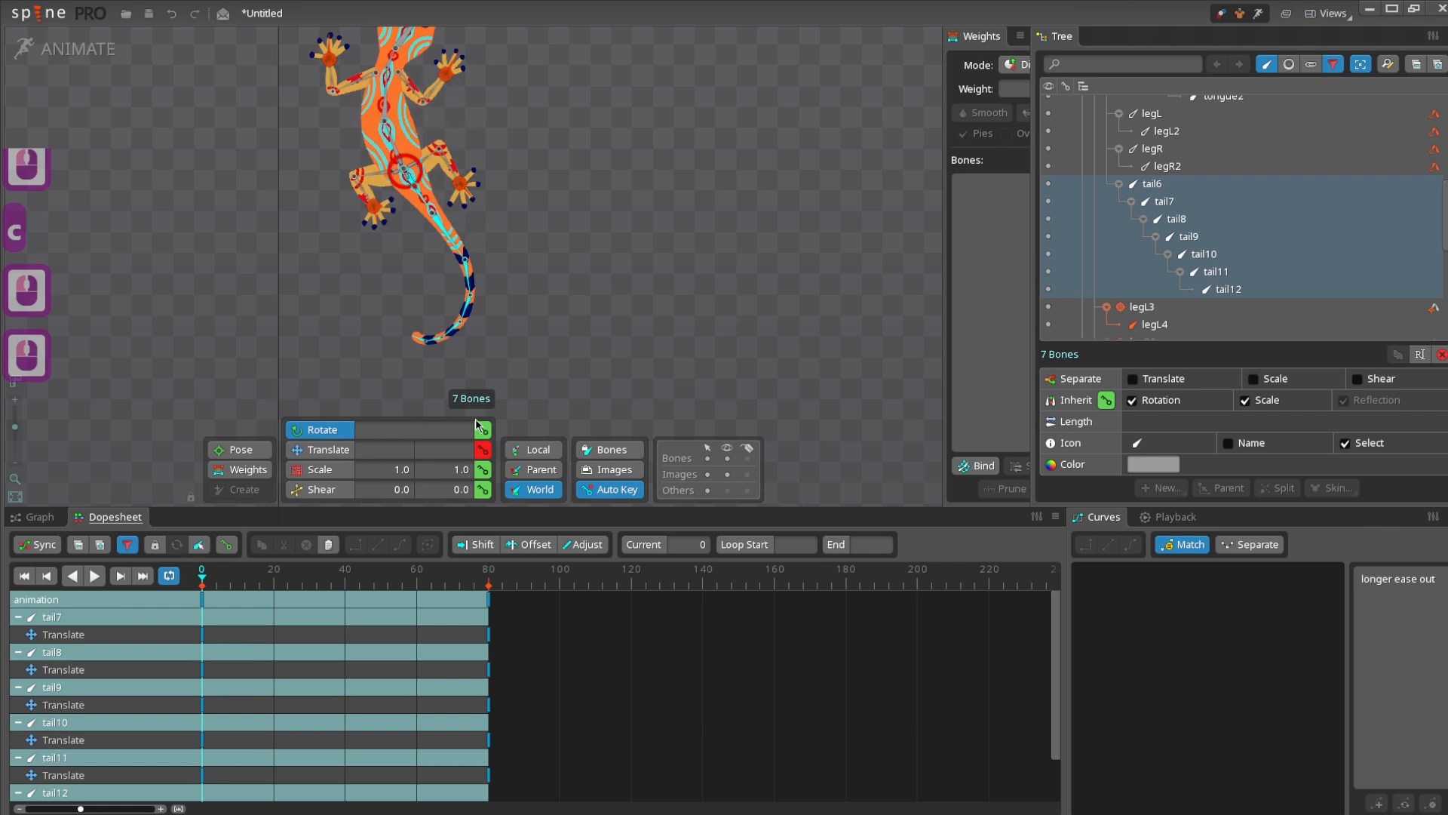
- Reset the dopesheet filter and key rotated poses for the seven tail bones at frames 11 and 29
{"action": "left_click", "coordinate": [134, 549]}
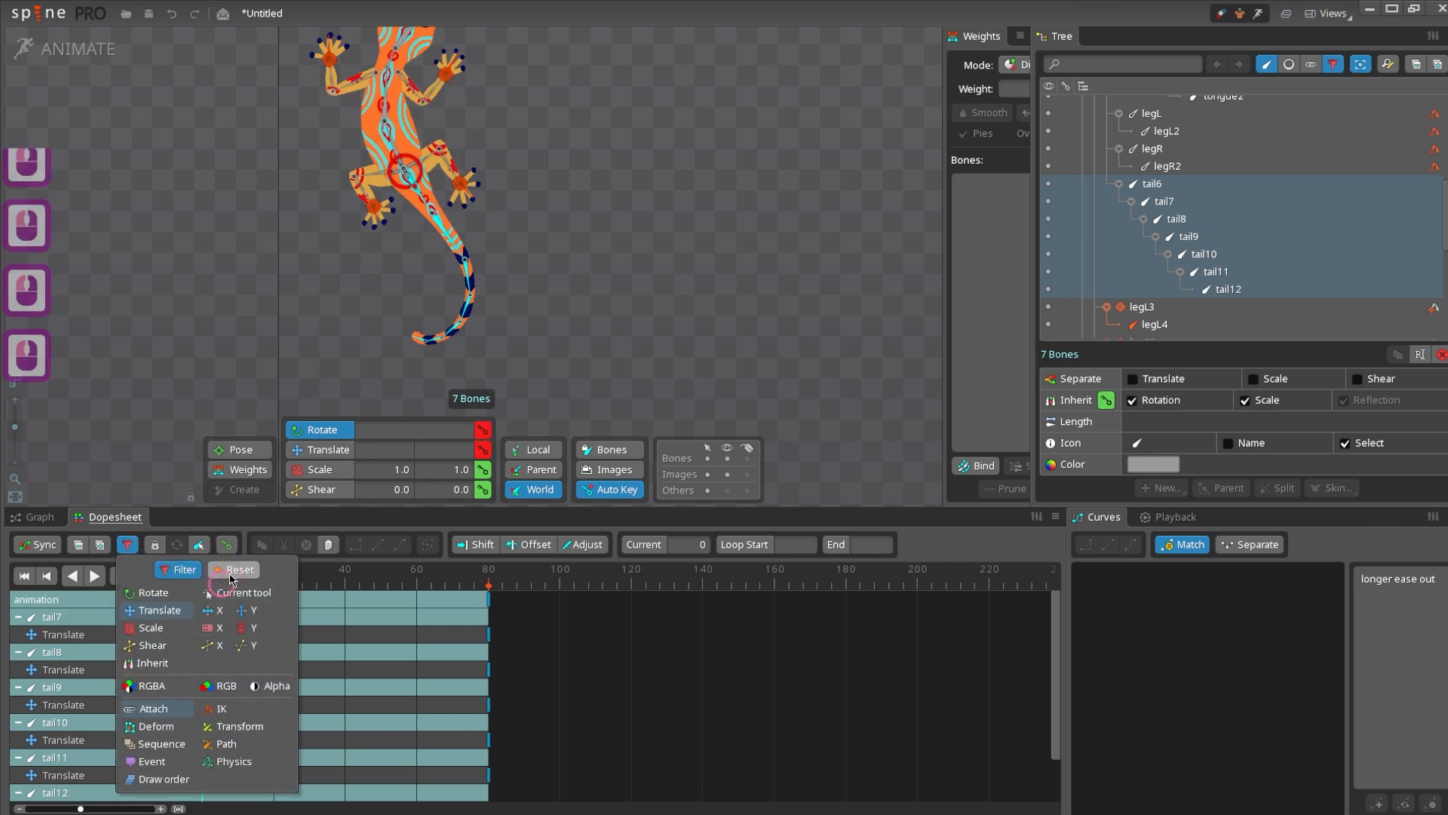
{"action": "left_click", "coordinate": [231, 574]}
{"action": "left_click_drag", "start_coordinate": [313, 581], "coordinate": [242, 594]}
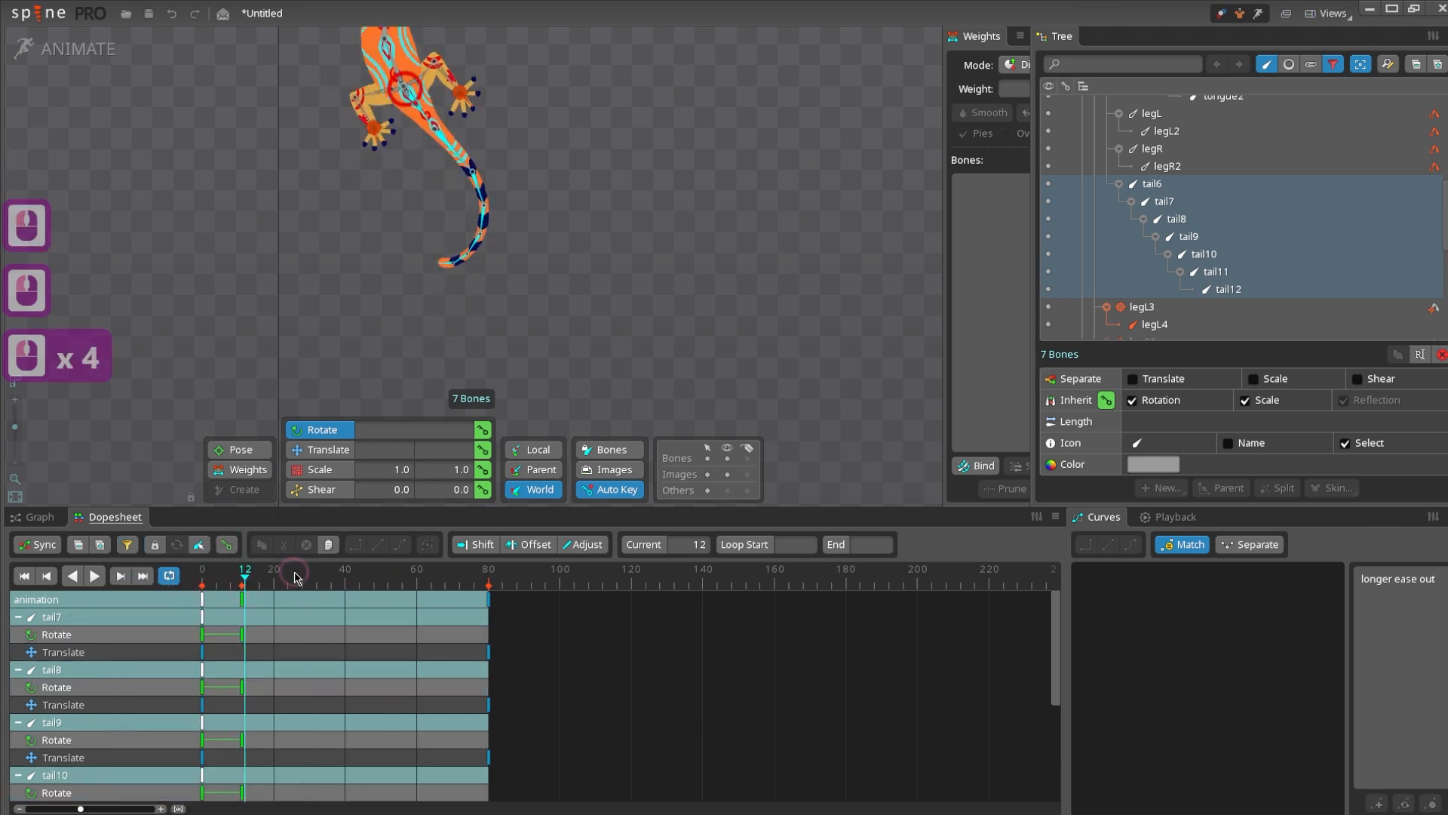
{"action": "left_click", "coordinate": [305, 580]}
{"action": "left_click_drag", "start_coordinate": [593, 335], "coordinate": [339, 364]}
{"action": "right_click", "coordinate": [339, 365]}
{"action": "scroll", "coordinate": [322, 414], "scroll_direction": "down", "scroll_amount": 2}
{"action": "right_click", "coordinate": [326, 460]}
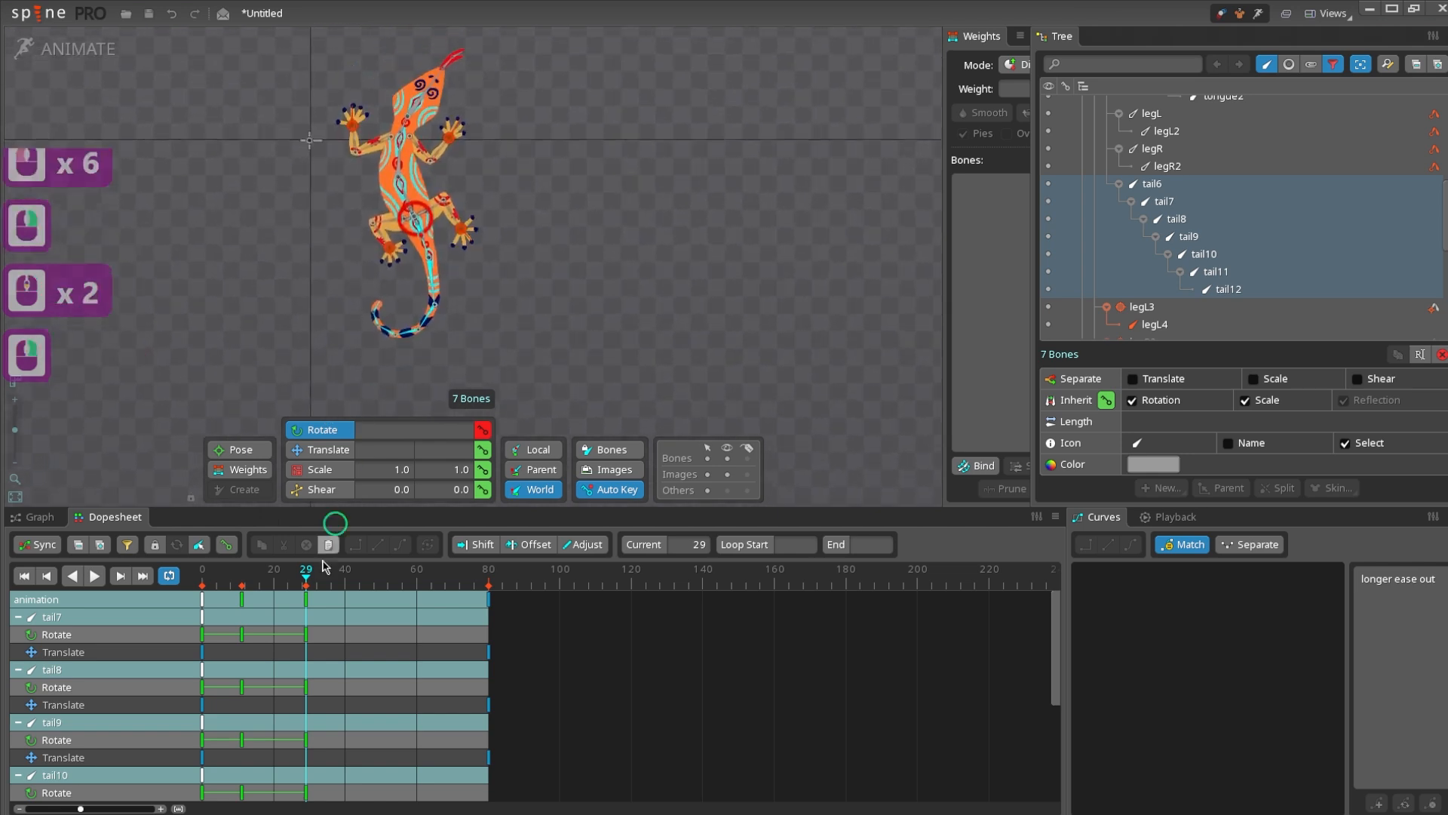
- Rotate the seven tail bones into alternating bends keyed at frames 44 and 63
{"action": "left_click_drag", "start_coordinate": [313, 577], "coordinate": [359, 576]}
{"action": "left_click_drag", "start_coordinate": [525, 395], "coordinate": [550, 321]}
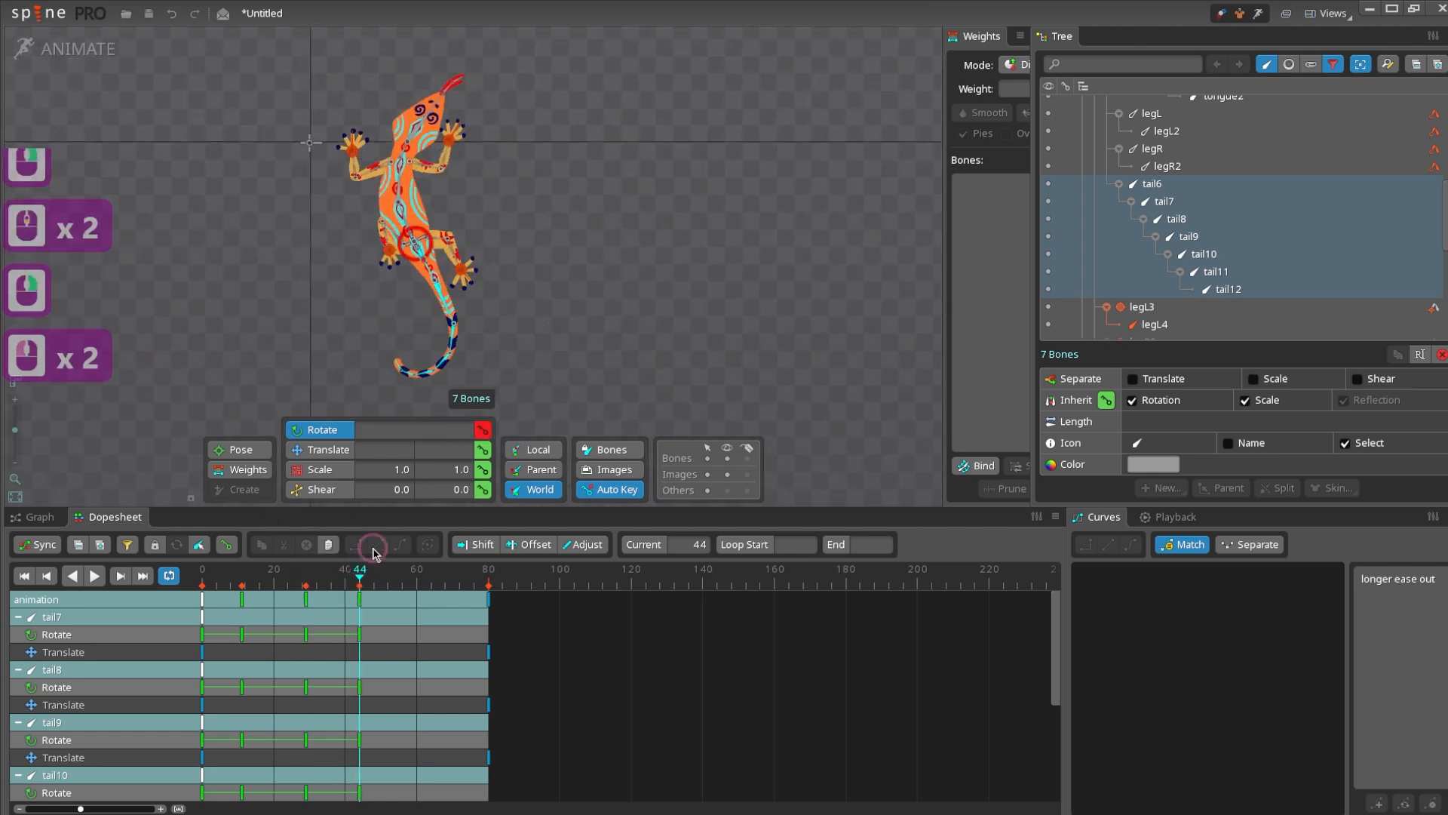
{"action": "left_click_drag", "start_coordinate": [377, 577], "coordinate": [428, 578]}
{"action": "left_click_drag", "start_coordinate": [596, 341], "coordinate": [550, 385]}
{"action": "right_click", "coordinate": [545, 385]}
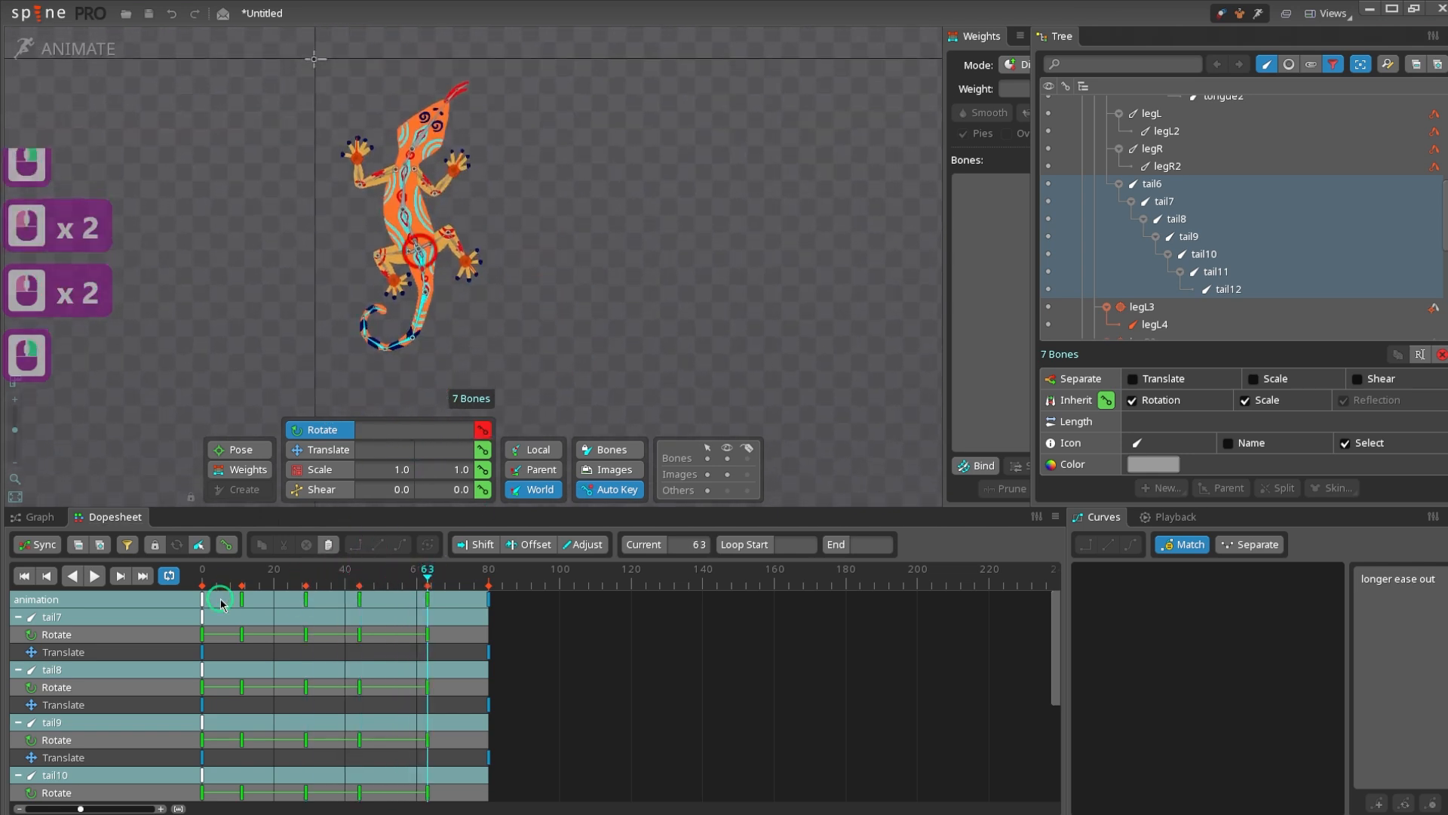
- Copy the tail bones' frame 0 keys and paste them at frame 80 to close the loop
{"action": "key", "text": "ctrl+c"}
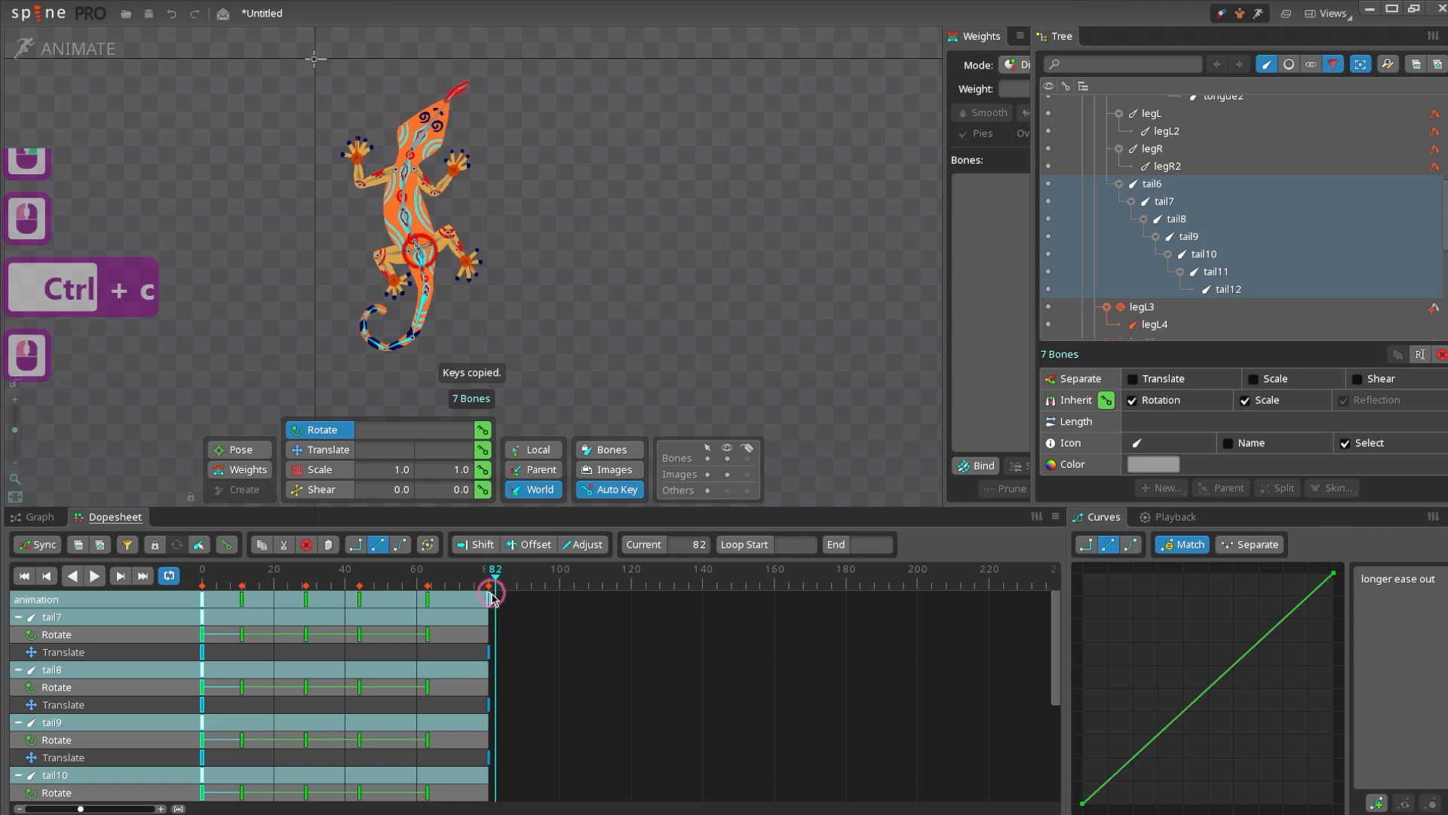
{"action": "double_click", "coordinate": [489, 596]}
{"action": "key", "text": "ctrl+v"}
- Deselect the tail bones and play the animation to check the tail's swing with the crawl
{"action": "key", "text": "space"}
{"action": "key", "text": "d"}
{"action": "scroll", "coordinate": [415, 296], "scroll_direction": "down", "scroll_amount": 2}
{"action": "right_click", "coordinate": [388, 314]}
{"action": "key", "text": "space"}
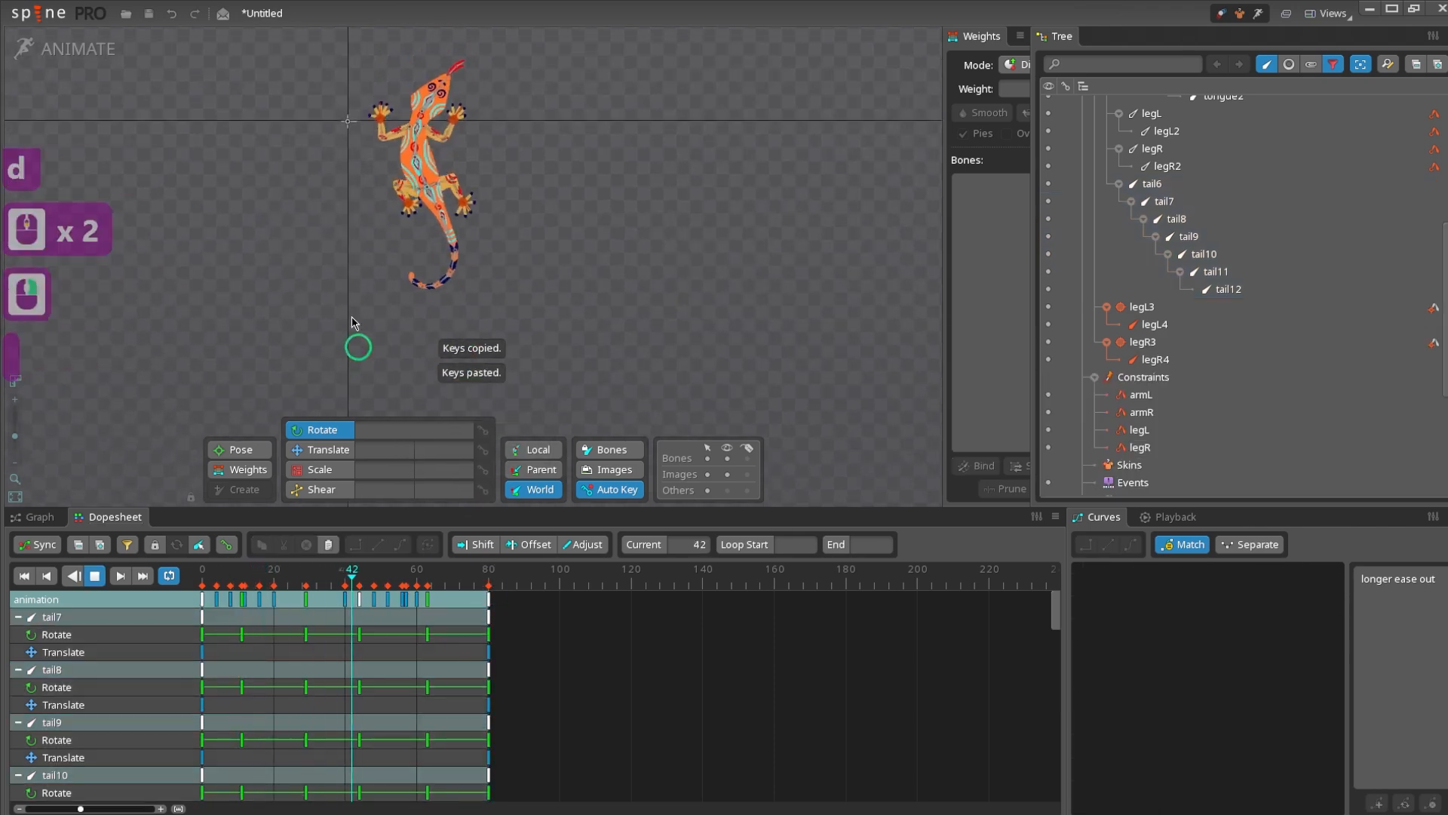
{"action": "scroll", "coordinate": [353, 275], "scroll_direction": "down", "scroll_amount": 2}
{"action": "right_click", "coordinate": [352, 278]}
{"action": "scroll", "coordinate": [459, 233], "scroll_direction": "up", "scroll_amount": 3}
{"action": "key", "text": "d"}
{"action": "key", "text": "c"}
{"action": "scroll", "coordinate": [462, 227], "scroll_direction": "up", "scroll_amount": 3}
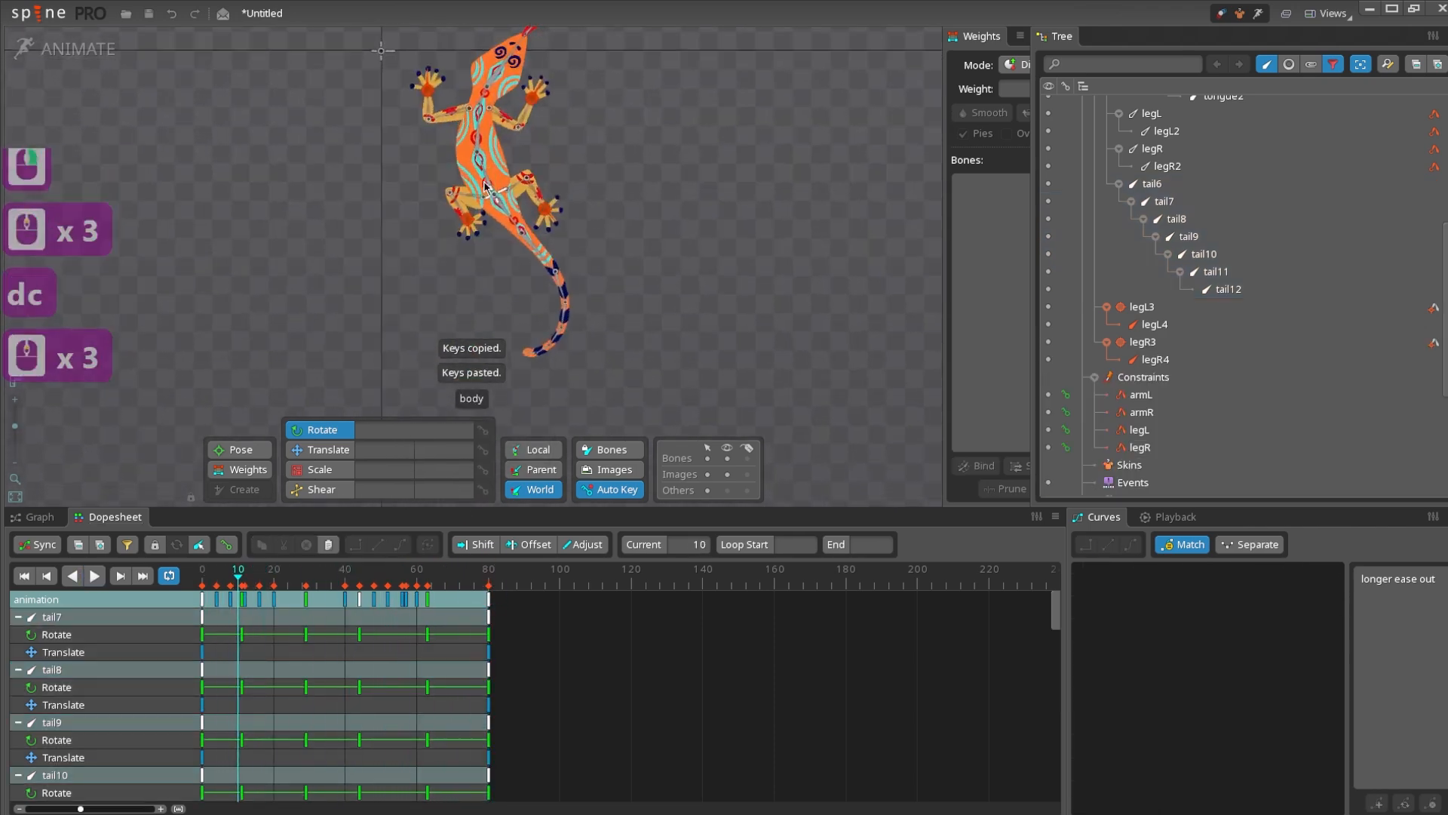
- Select the body2 and body3 bones and key a rotated pose for them at frame 4
{"action": "right_click", "coordinate": [466, 203]}
{"action": "scroll", "coordinate": [457, 229], "scroll_direction": "up", "scroll_amount": 3}
{"action": "left_click", "coordinate": [443, 198]}
{"action": "right_click", "coordinate": [426, 246]}
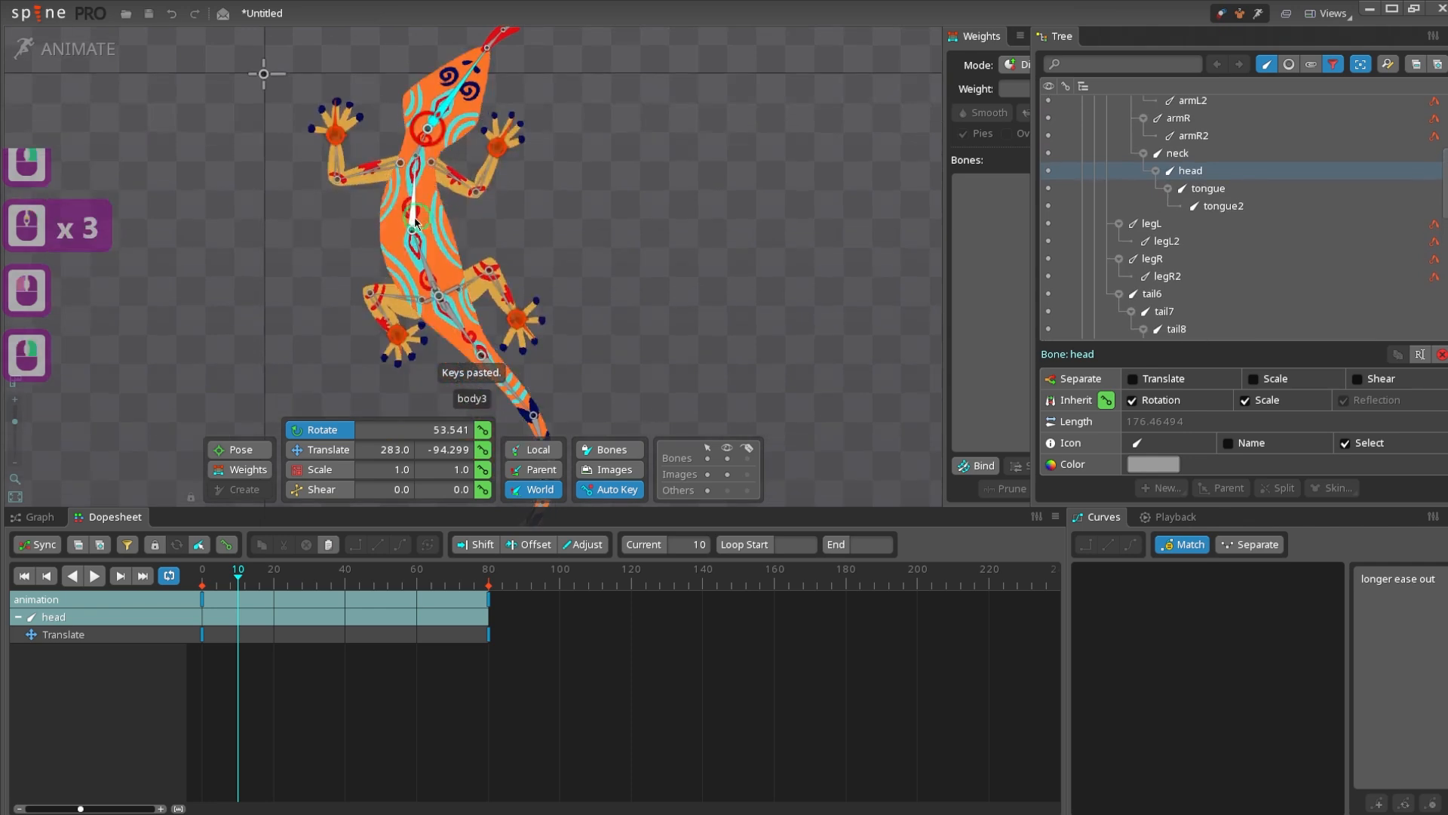
{"action": "left_click", "coordinate": [412, 209]}
{"action": "left_click", "coordinate": [414, 280], "text": "ctrl"}
{"action": "mouse_move", "coordinate": [213, 587]}
{"action": "left_mouse_down"}
{"action": "mouse_move", "coordinate": [194, 587]}
{"action": "mouse_move", "coordinate": [218, 590]}
{"action": "left_mouse_up"}
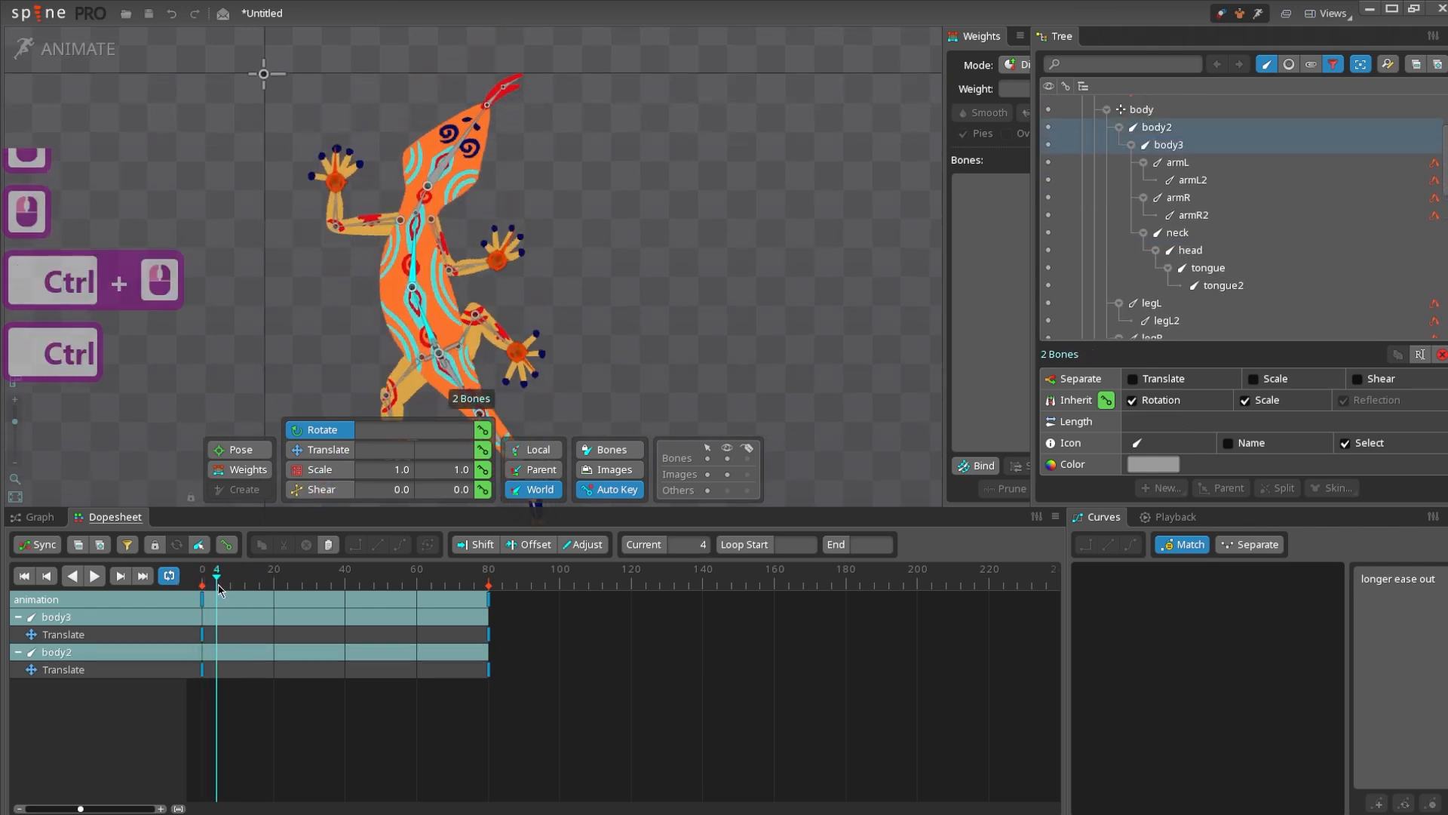
{"action": "key", "text": "c"}
{"action": "left_click_drag", "start_coordinate": [685, 315], "coordinate": [680, 321]}
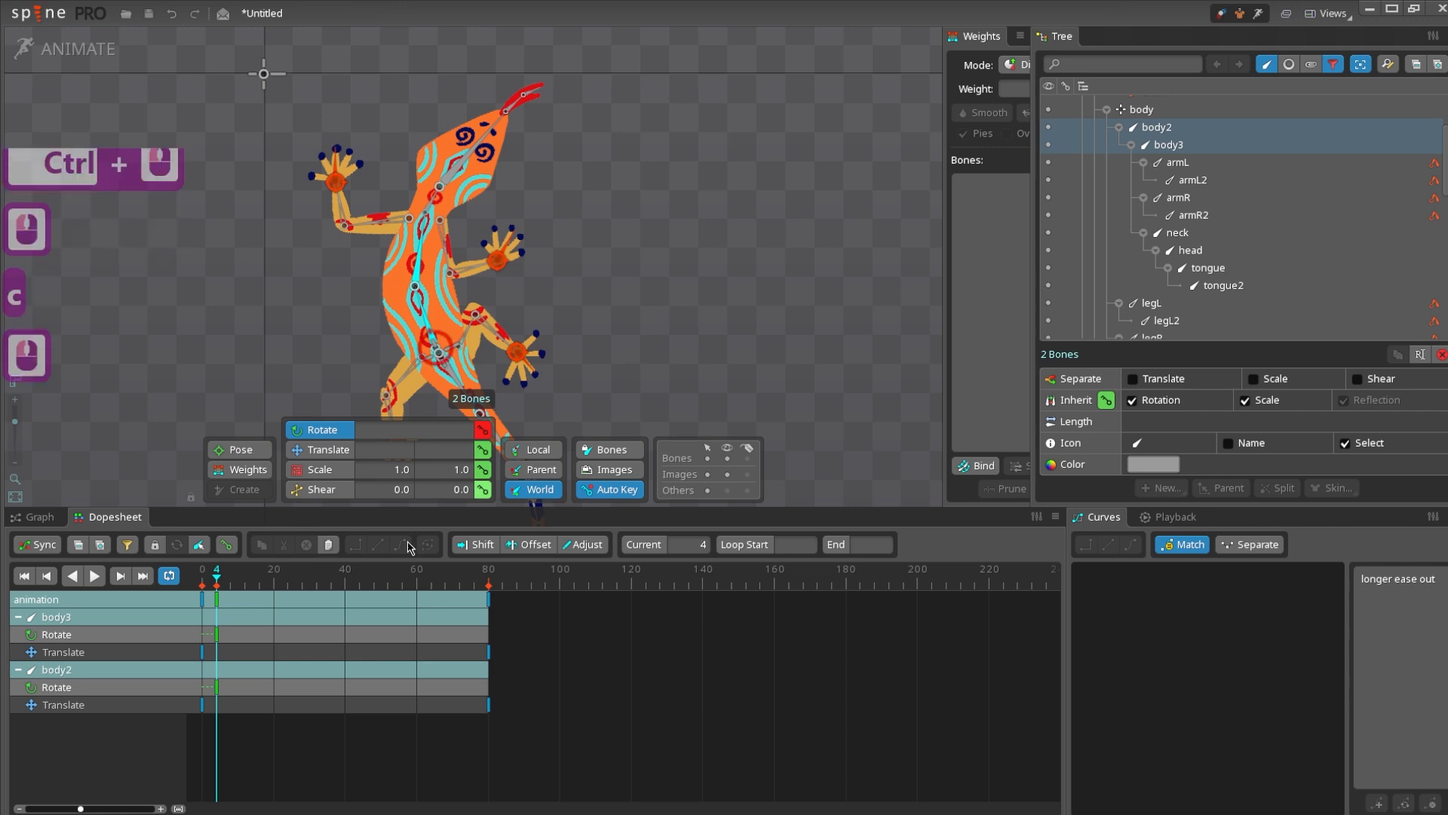
- Key the rotation of body2 and body3 at frame 0 and rotate them the opposite way at frame 8
{"action": "left_click", "coordinate": [202, 581]}
{"action": "left_click", "coordinate": [454, 428]}
{"action": "left_click_drag", "start_coordinate": [198, 577], "coordinate": [231, 581]}
{"action": "left_click_drag", "start_coordinate": [675, 326], "coordinate": [679, 294]}
- Rotate body2 and body3 in alternating directions to add keys at frames 12 and 16
{"action": "mouse_move", "coordinate": [226, 579]}
{"action": "left_mouse_down"}
{"action": "mouse_move", "coordinate": [203, 580]}
{"action": "mouse_move", "coordinate": [246, 582]}
{"action": "left_mouse_up"}
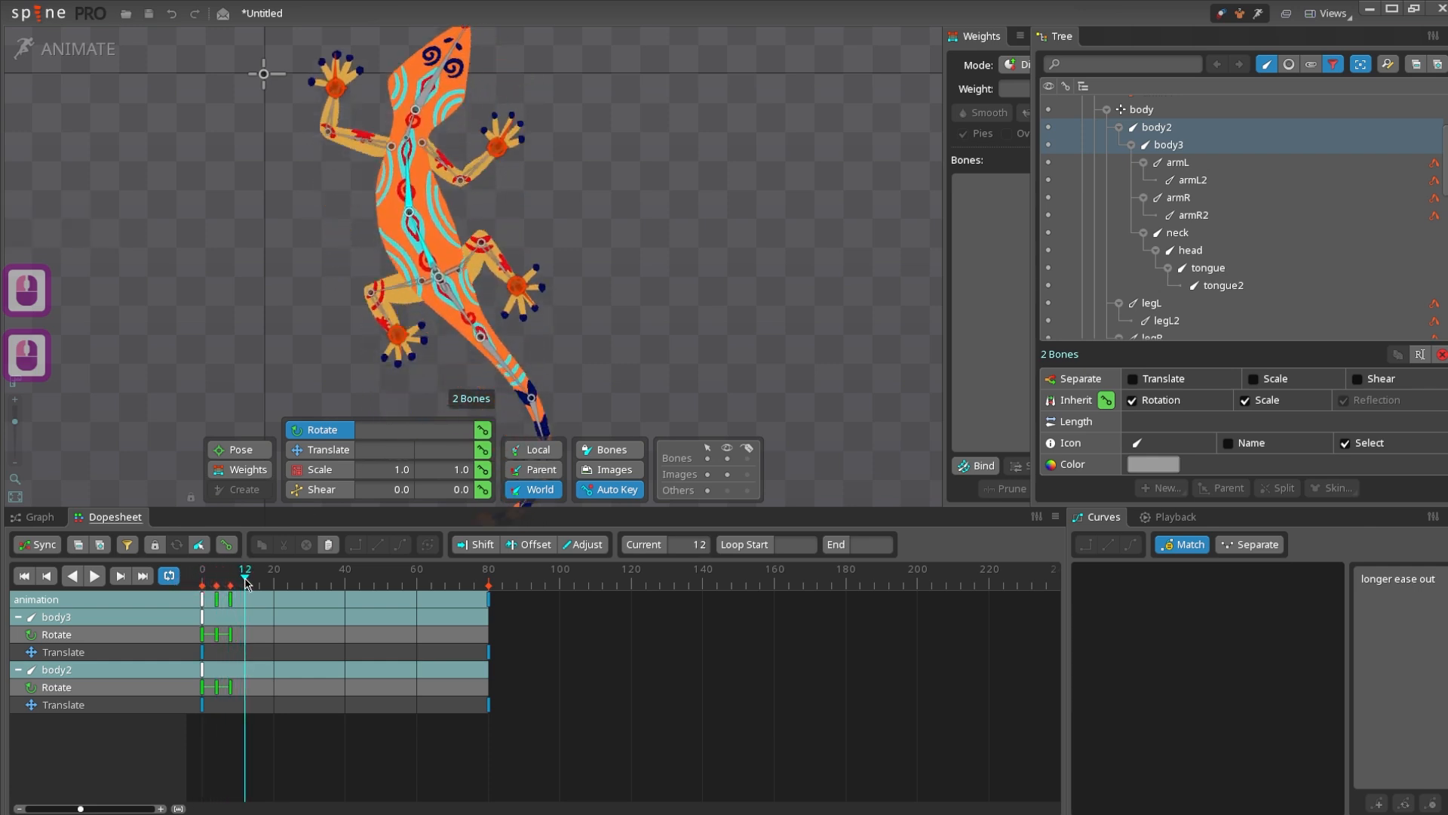
{"action": "left_click_drag", "start_coordinate": [648, 264], "coordinate": [647, 292]}
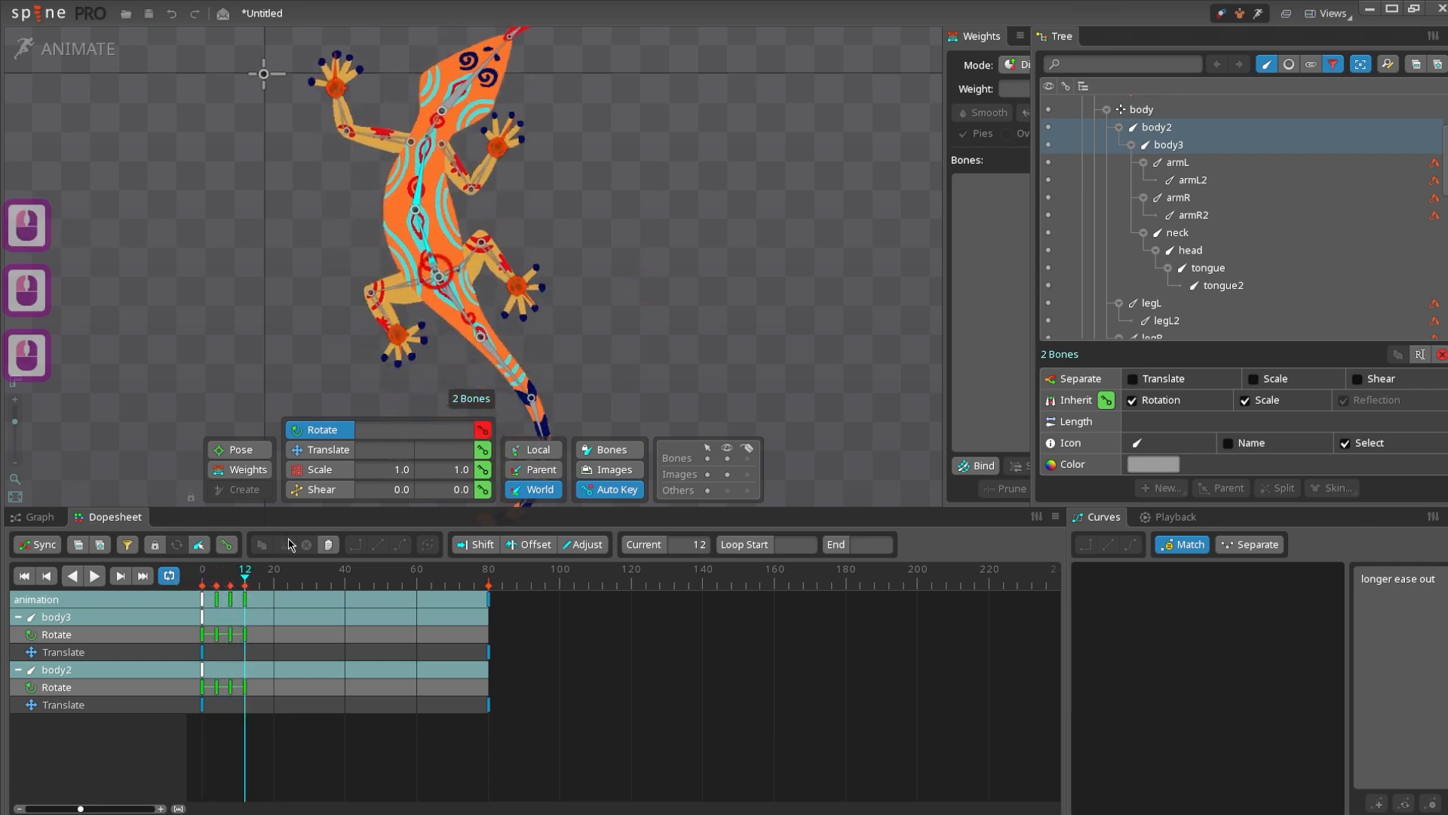
{"action": "left_click", "coordinate": [258, 579]}
{"action": "left_click_drag", "start_coordinate": [614, 388], "coordinate": [617, 354]}
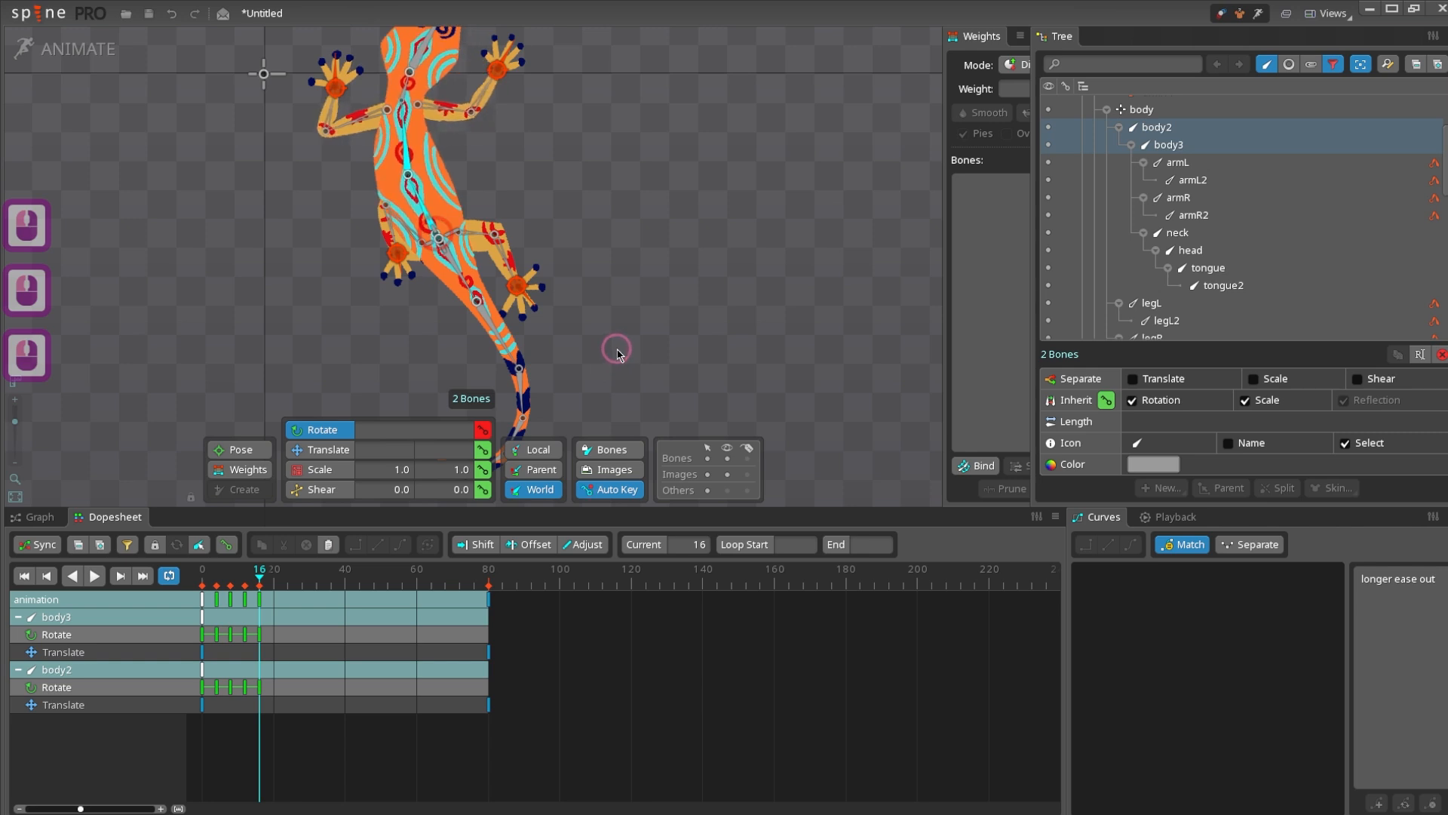
- Filter the dopesheet to Rotate keys and copy the frame 0 keys of body2 and body3 to frame 20
{"action": "left_click", "coordinate": [274, 585]}
{"action": "left_click", "coordinate": [183, 617]}
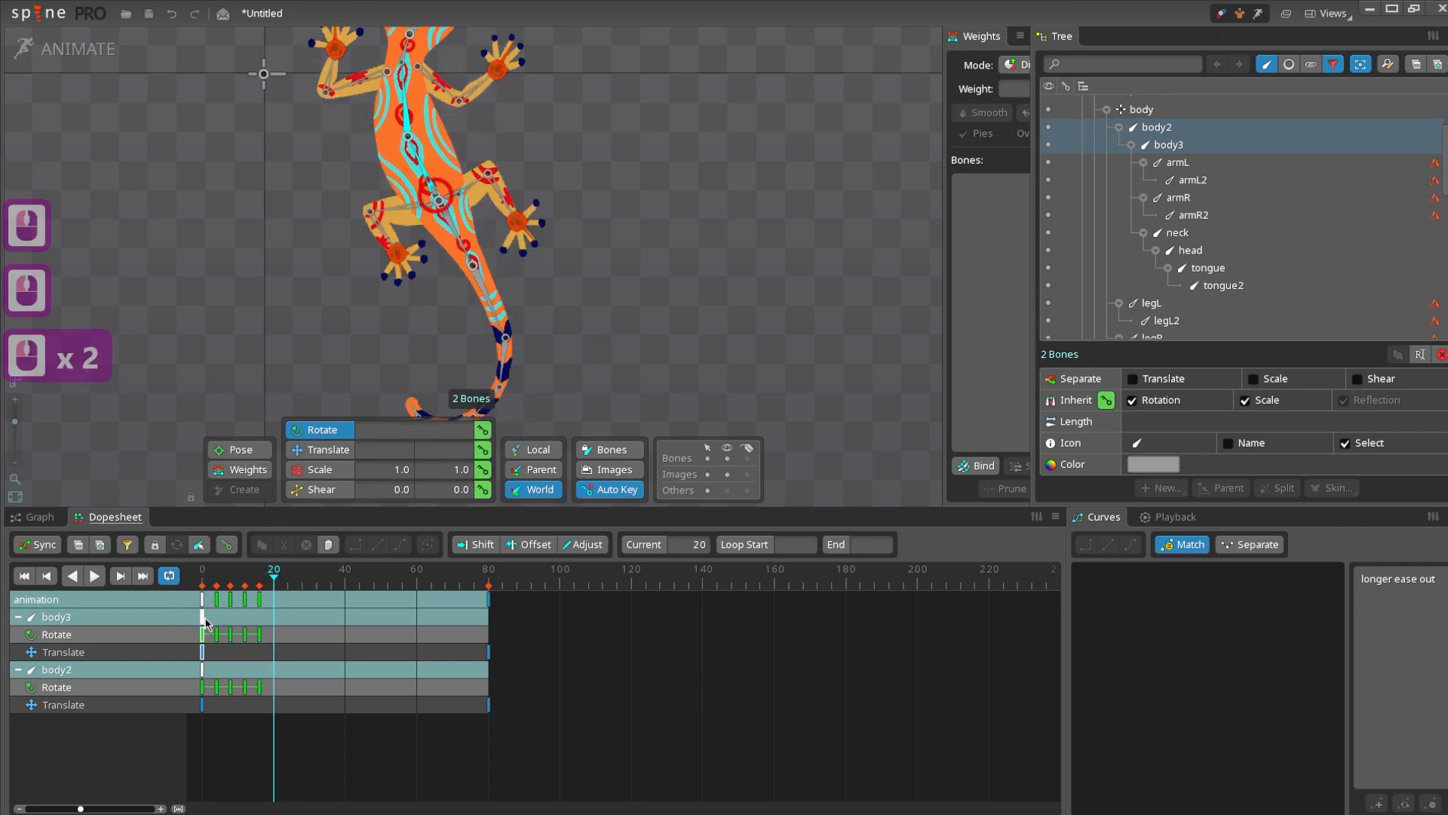
{"action": "left_click", "coordinate": [130, 544]}
{"action": "left_click", "coordinate": [160, 592]}
{"action": "left_click", "coordinate": [382, 585]}
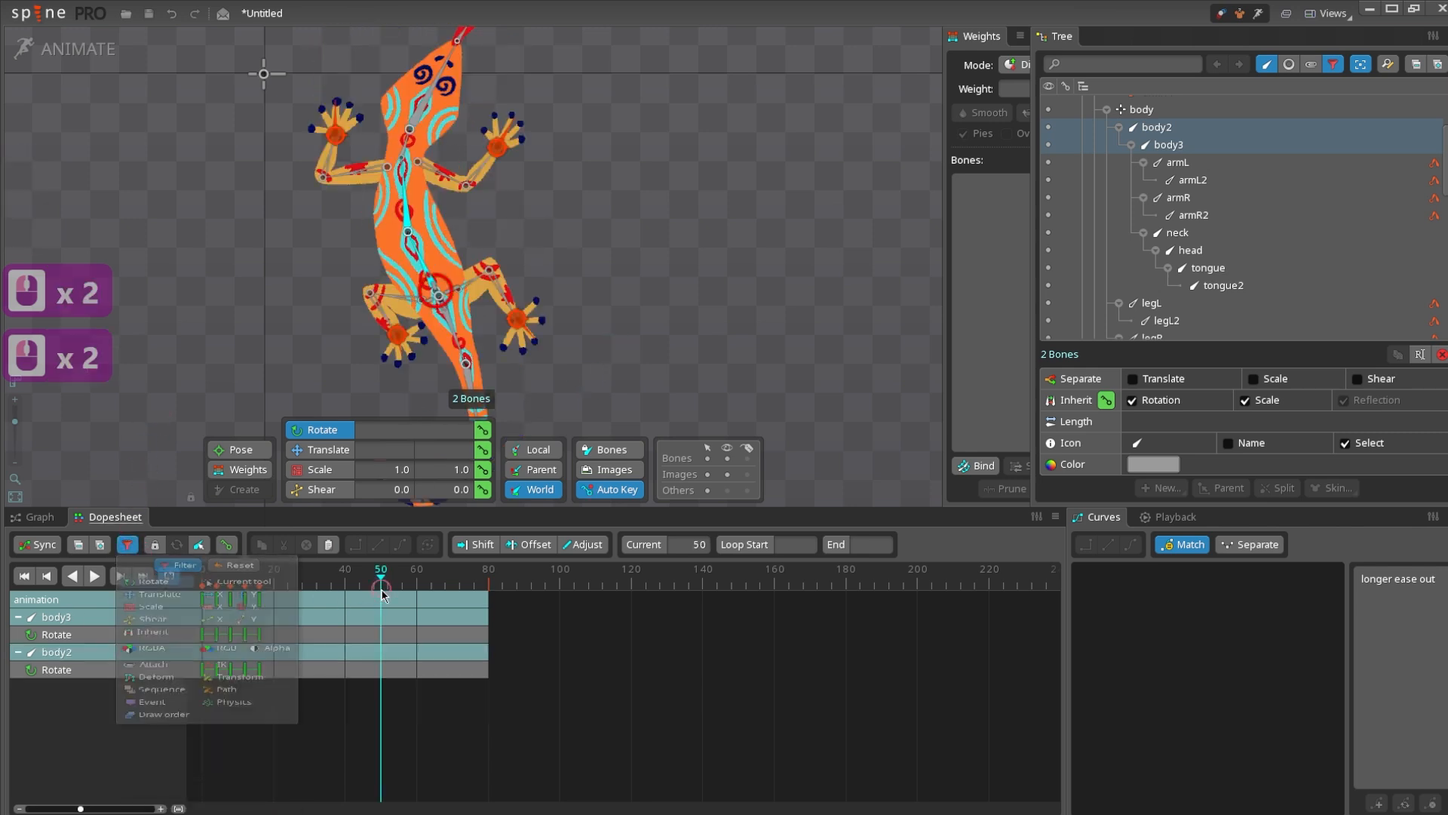
{"action": "left_click_drag", "start_coordinate": [382, 585], "coordinate": [147, 579]}
{"action": "left_click", "coordinate": [202, 601]}
{"action": "key", "text": "ctrl+c"}
{"action": "left_click", "coordinate": [273, 584]}
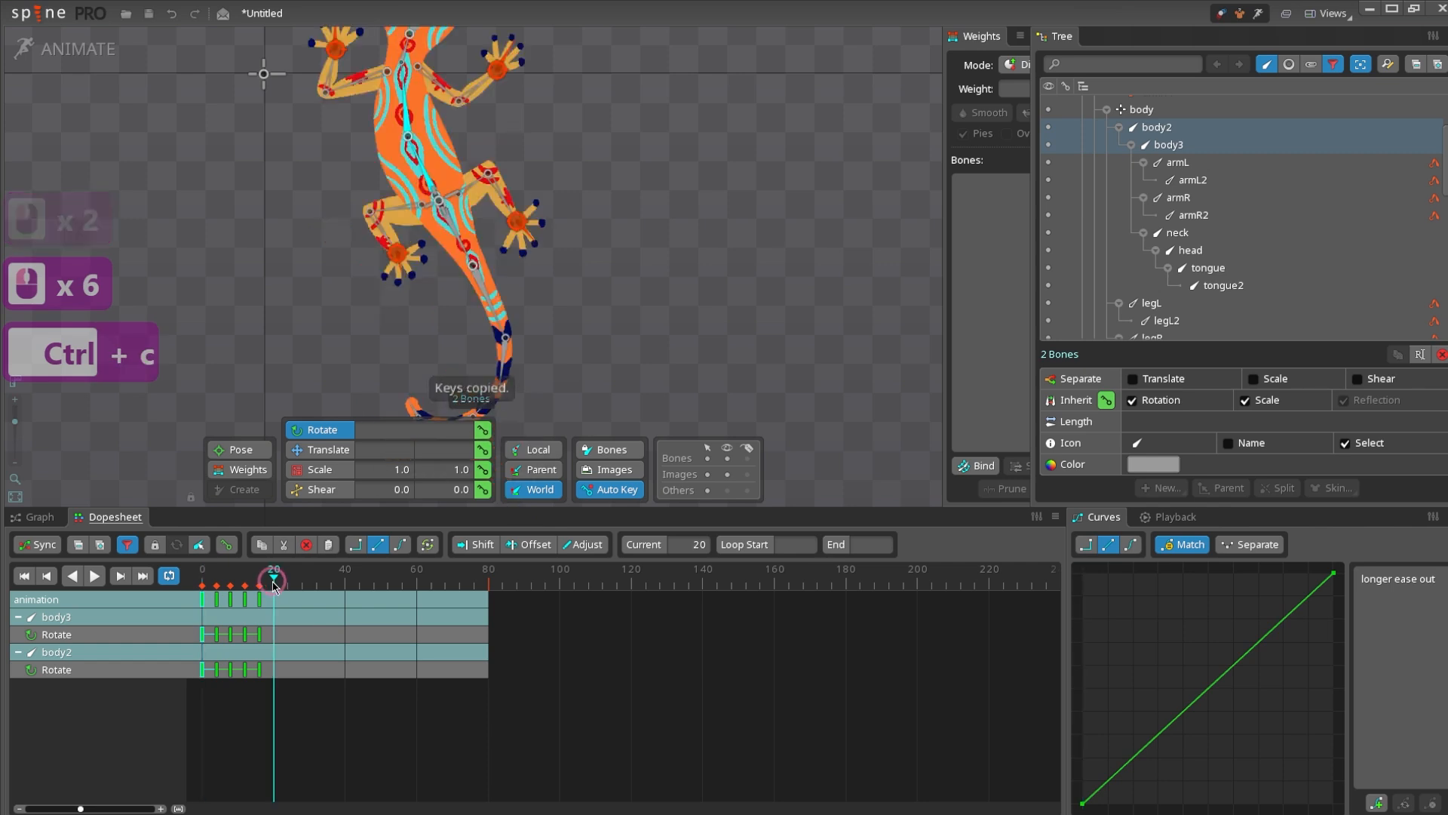
{"action": "key", "text": "ctrl+v"}
- Play the animation from the start to review the body sway over the first 20 frames
{"action": "scroll", "coordinate": [345, 337], "scroll_direction": "down", "scroll_amount": 4}
{"action": "right_click", "coordinate": [345, 334]}
{"action": "key", "text": "d"}
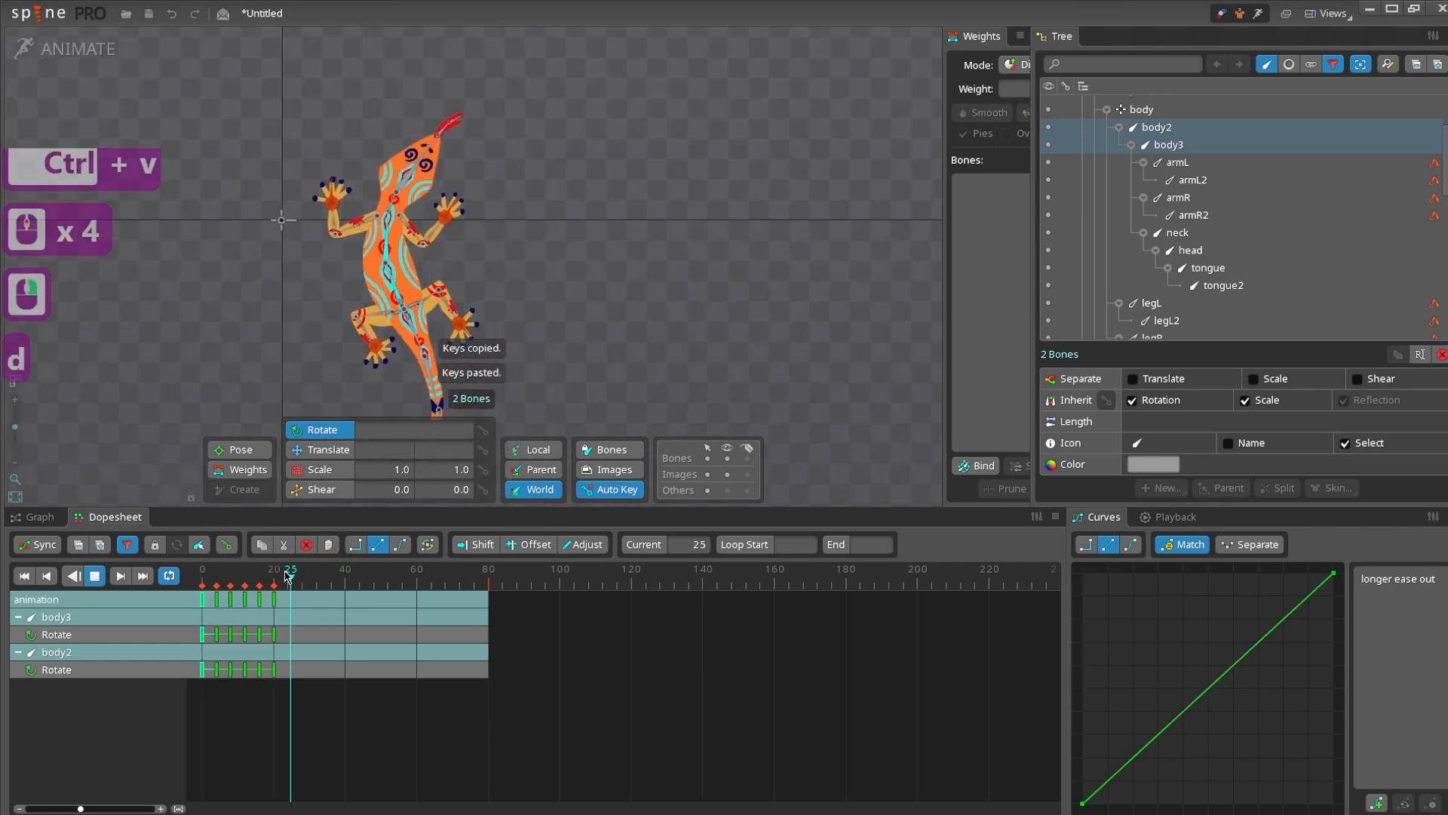
{"action": "left_click", "coordinate": [208, 584]}
{"action": "scroll", "coordinate": [249, 329], "scroll_direction": "down", "scroll_amount": 3}
{"action": "right_click", "coordinate": [318, 342]}
{"action": "key", "text": "d"}
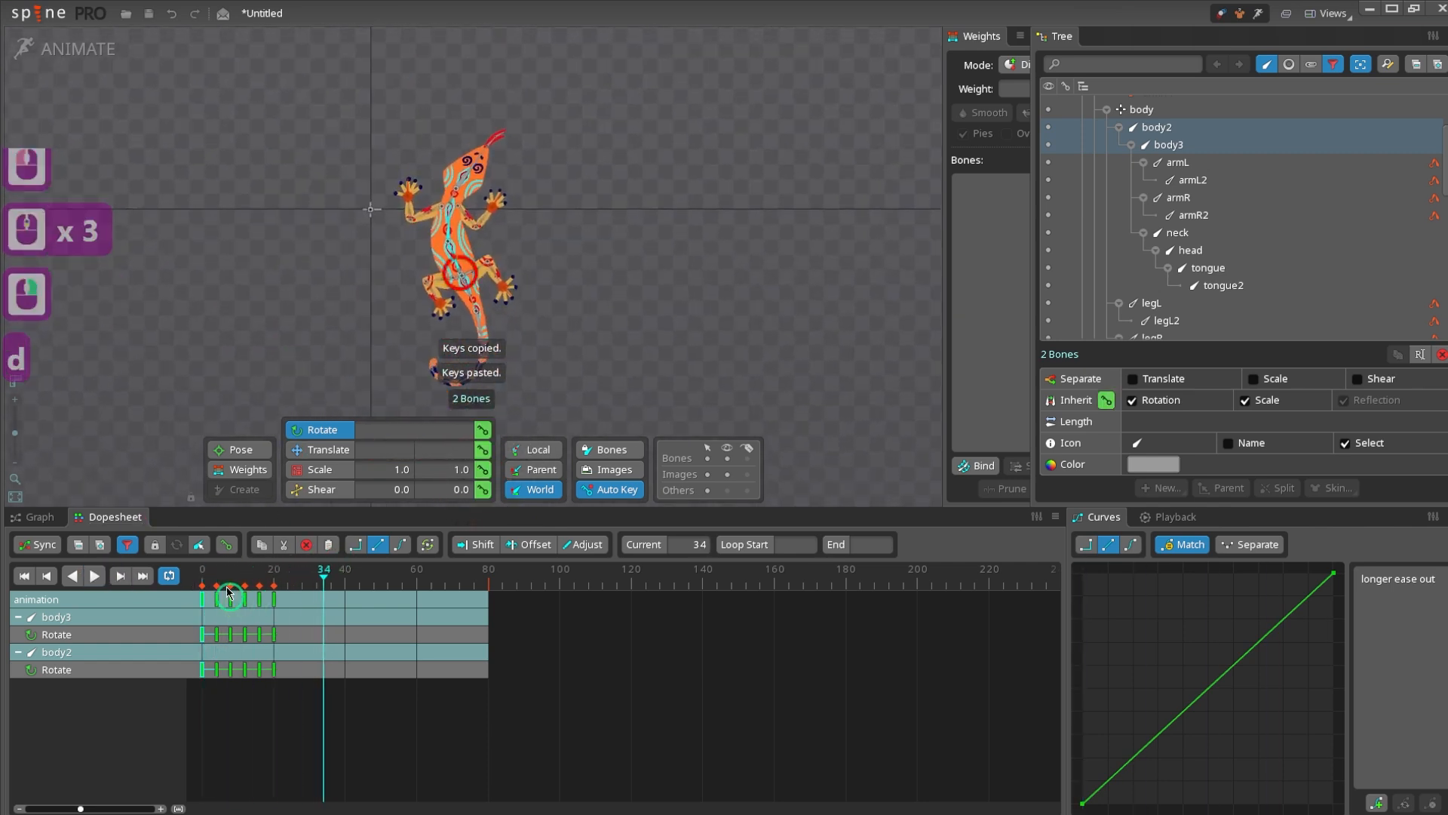
{"action": "left_click", "coordinate": [202, 584]}
{"action": "key", "text": "d"}
{"action": "key", "text": "d"}
{"action": "key", "text": "c"}
- Turn off rotation inheritance for the head bone in setup mode and return to animate mode
{"action": "left_click", "coordinate": [468, 179]}
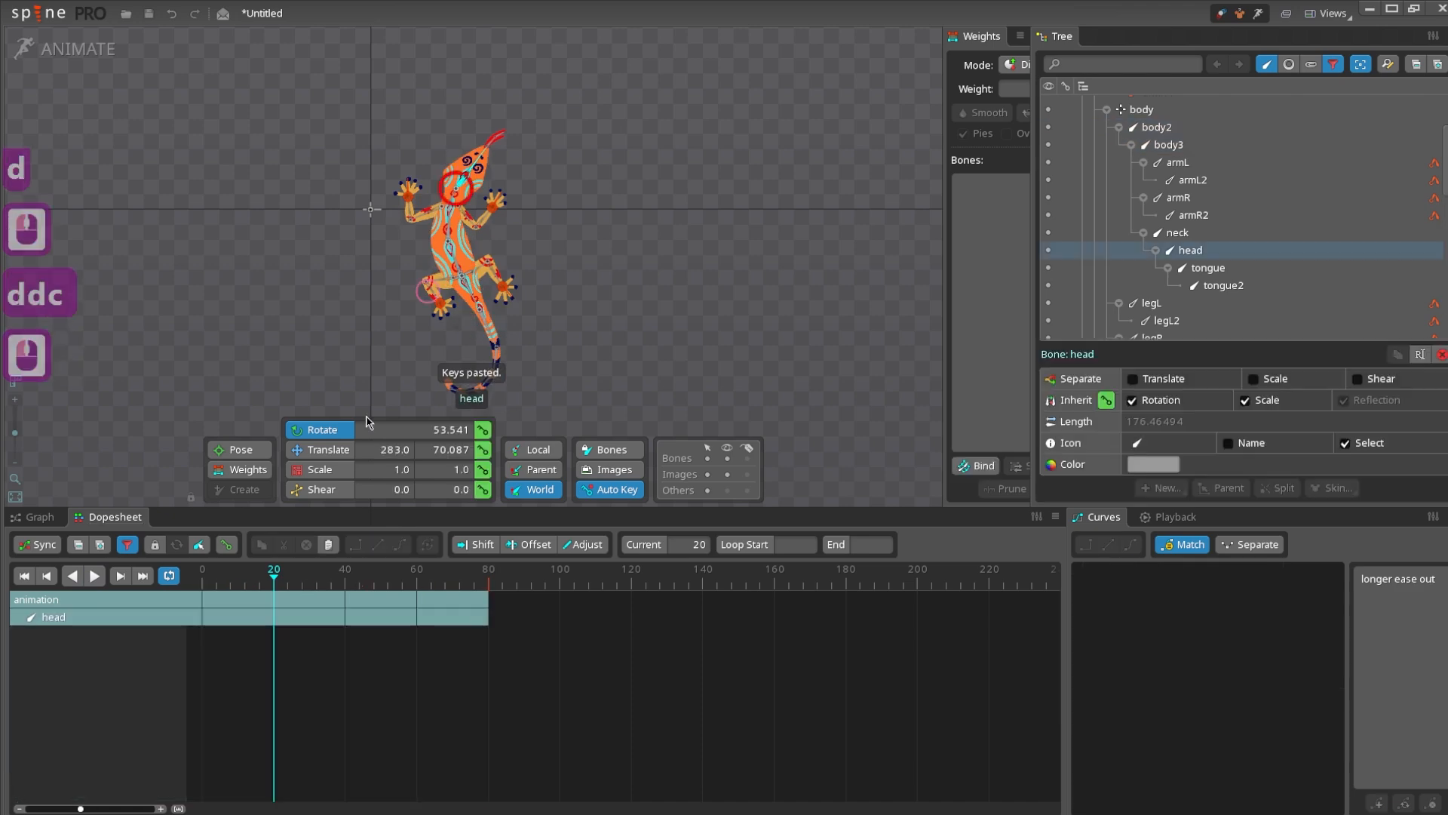
{"action": "left_click_drag", "start_coordinate": [225, 582], "coordinate": [201, 586]}
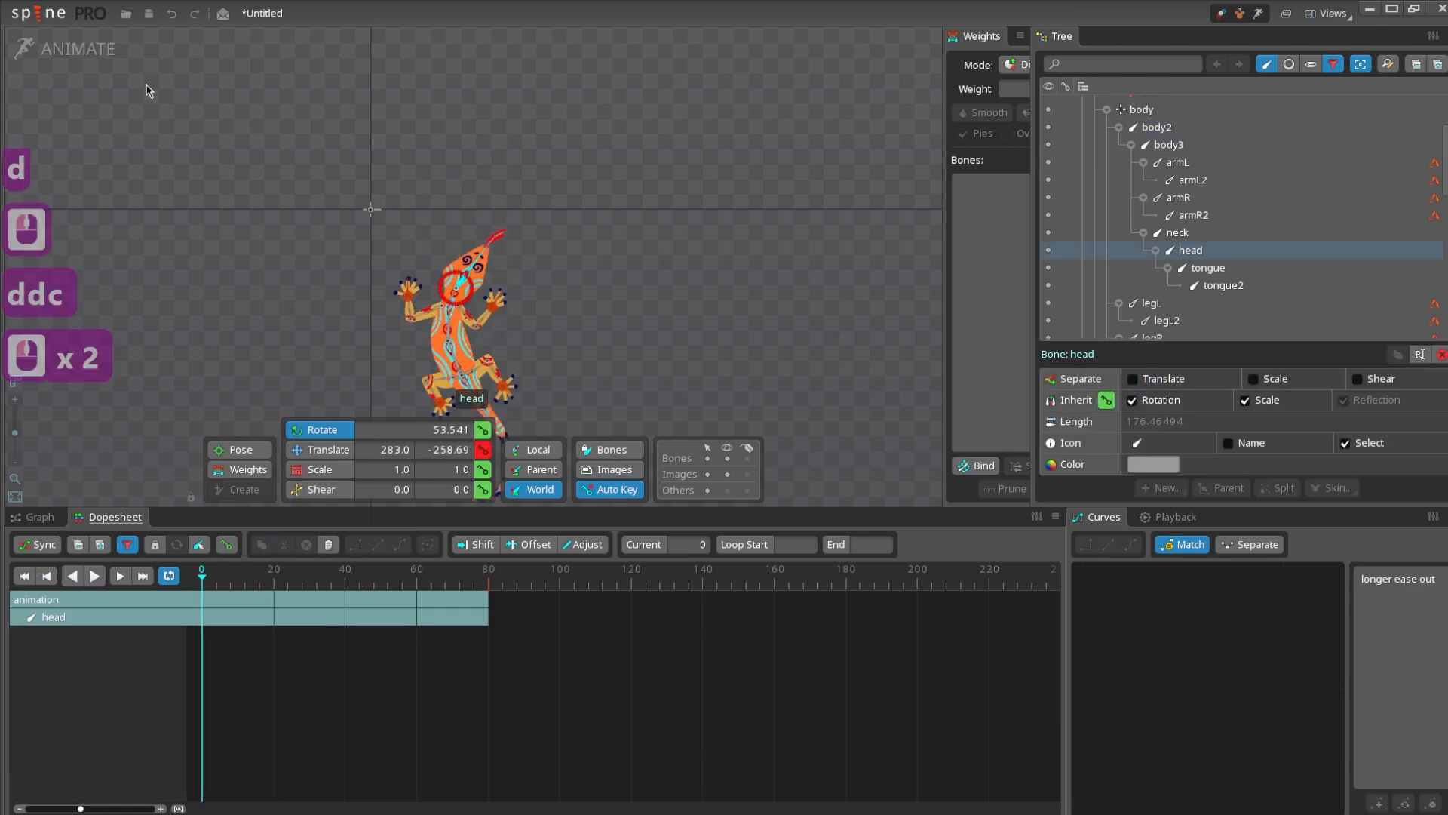
{"action": "left_click", "coordinate": [77, 49]}
{"action": "left_click", "coordinate": [1274, 338]}
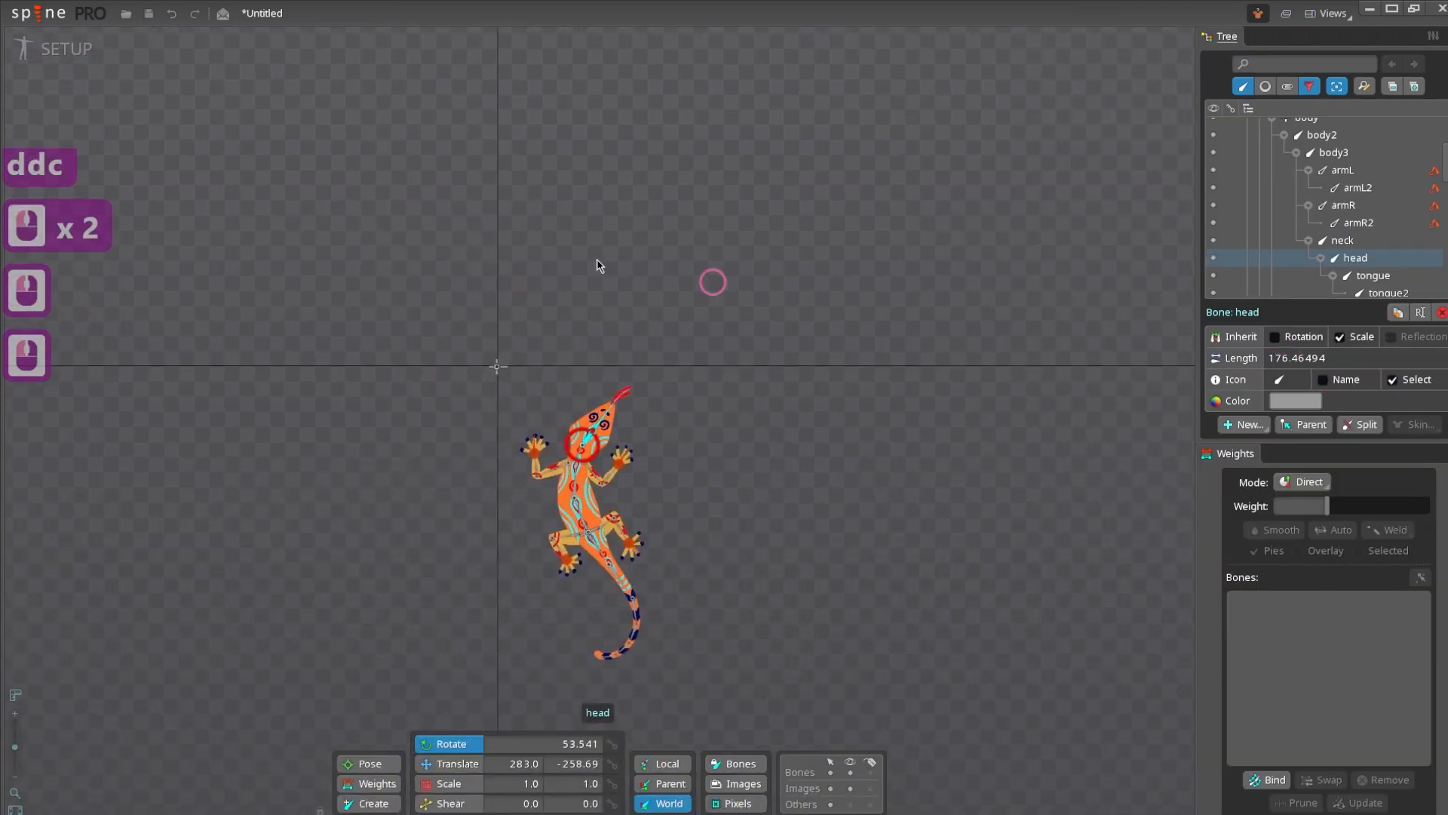
{"action": "left_click", "coordinate": [68, 50]}
- Play the animation to check how the head behaves while the body sways
{"action": "scroll", "coordinate": [303, 277], "scroll_direction": "down", "scroll_amount": 2}
{"action": "left_click_drag", "start_coordinate": [307, 281], "coordinate": [287, 223]}
{"action": "scroll", "coordinate": [324, 220], "scroll_direction": "up", "scroll_amount": 3}
{"action": "key", "text": "d"}
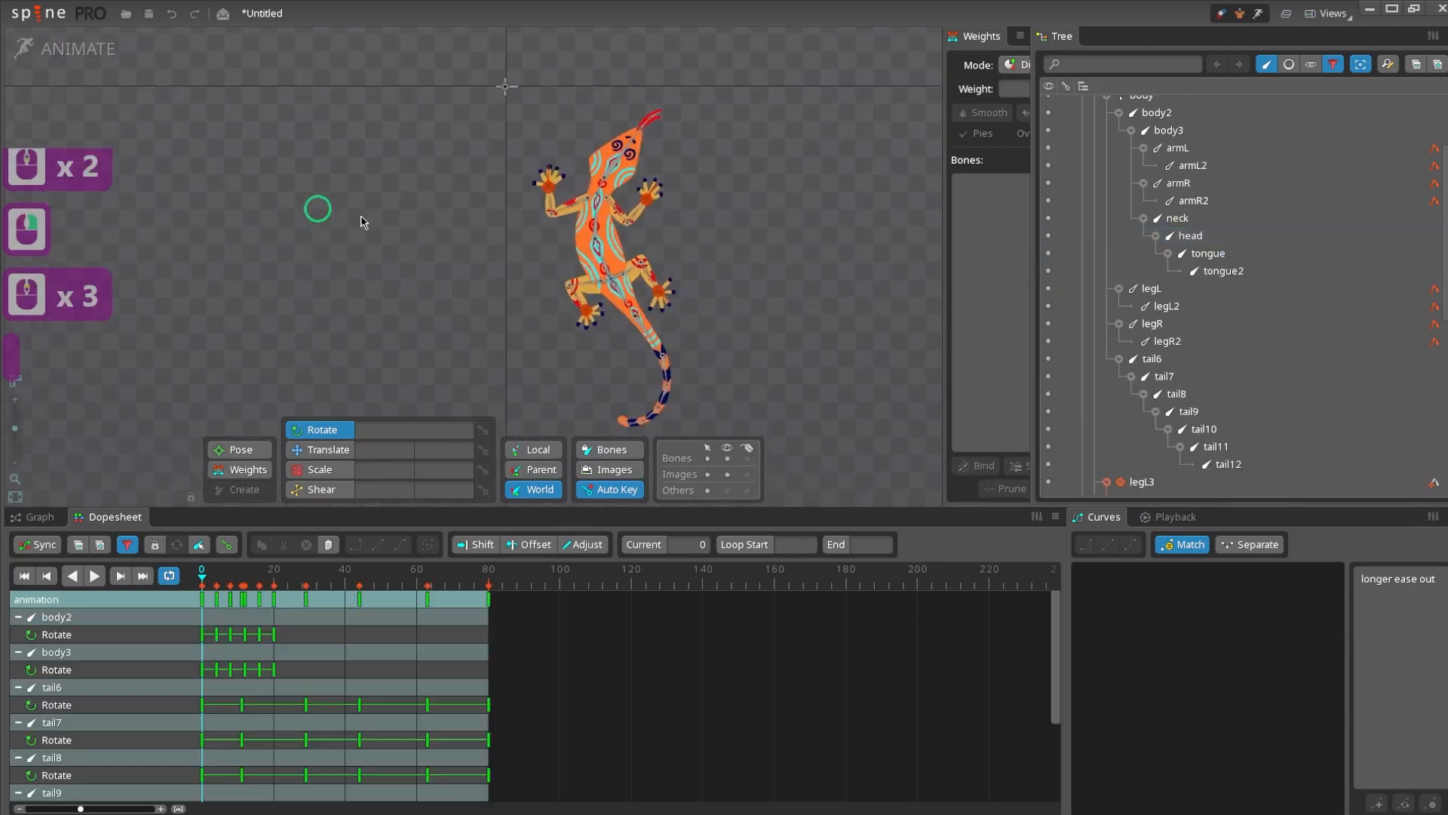
{"action": "left_click_drag", "start_coordinate": [423, 240], "coordinate": [259, 216]}
{"action": "key", "text": "d"}
{"action": "scroll", "coordinate": [300, 282], "scroll_direction": "down", "scroll_amount": 2}
{"action": "scroll", "coordinate": [317, 294], "scroll_direction": "down", "scroll_amount": 2}
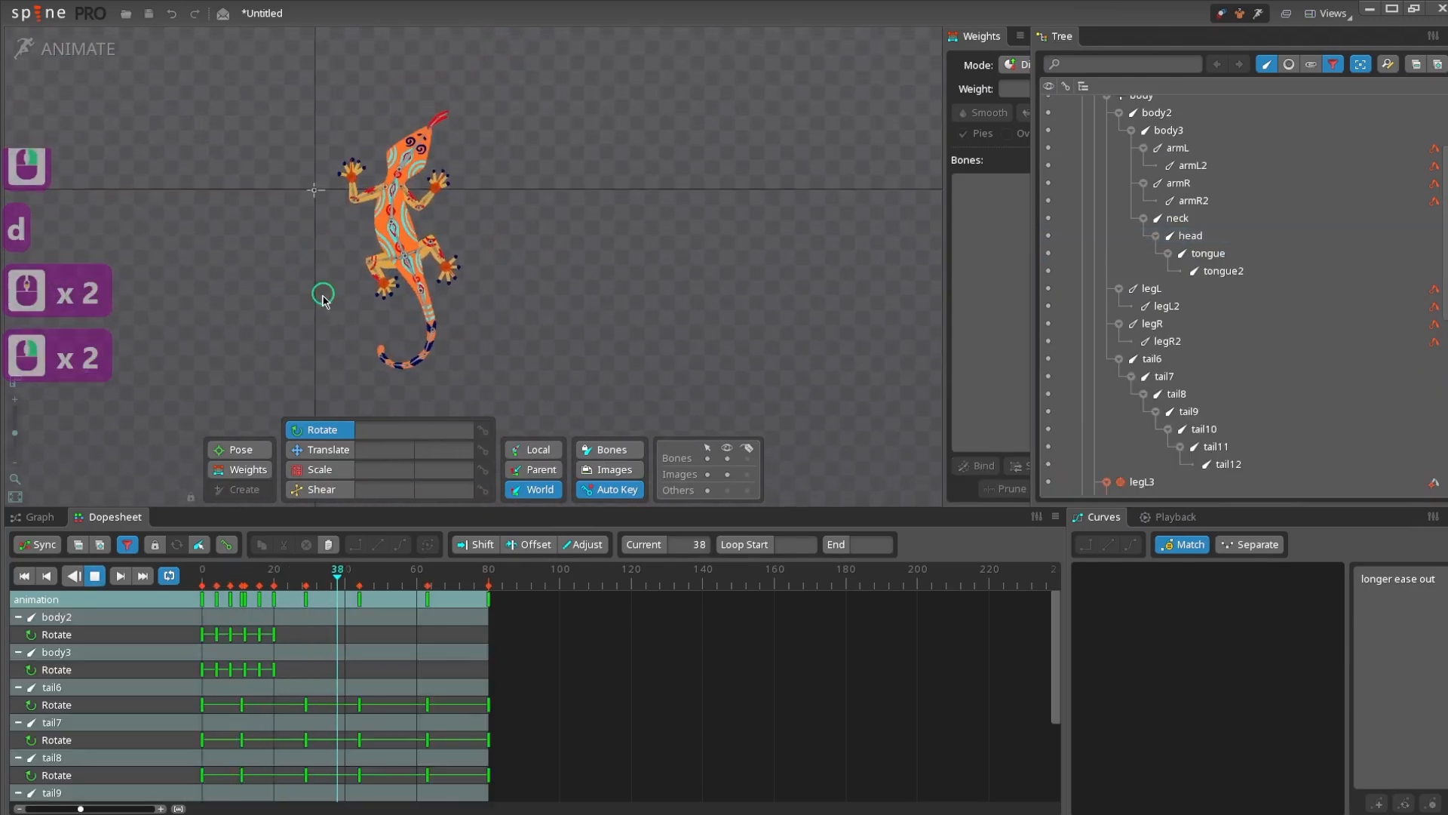
{"action": "scroll", "coordinate": [293, 333], "scroll_direction": "up", "scroll_amount": 1}
{"action": "key", "text": "d"}
{"action": "scroll", "coordinate": [359, 265], "scroll_direction": "up", "scroll_amount": 7}
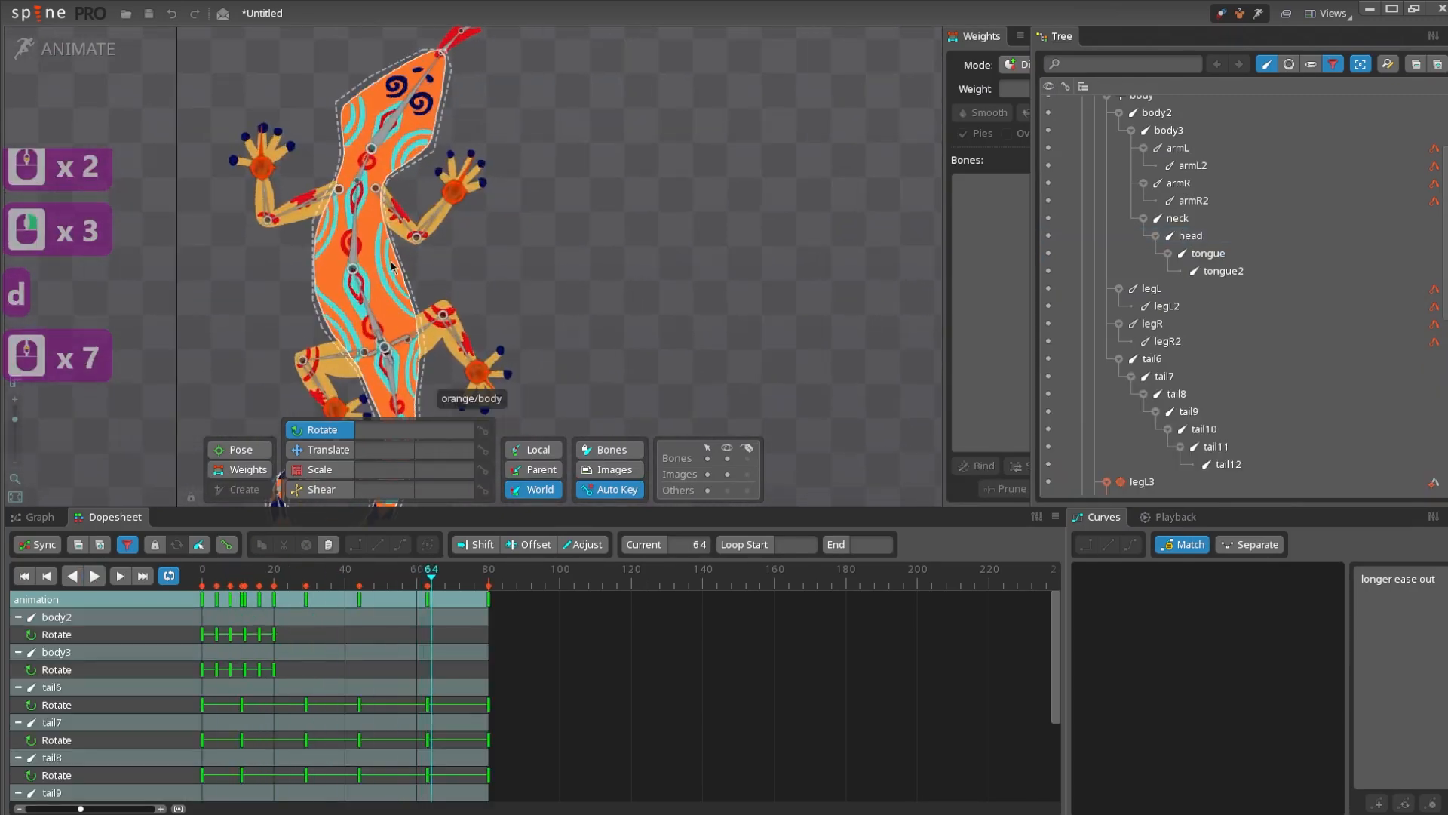
- Copy the frame 0 to 20 keys of body2 and body3 and paste them starting at frame 120
{"action": "left_click", "coordinate": [359, 265]}
{"action": "left_click", "coordinate": [372, 297], "text": "ctrl"}
{"action": "left_click_drag", "start_coordinate": [343, 596], "coordinate": [144, 611]}
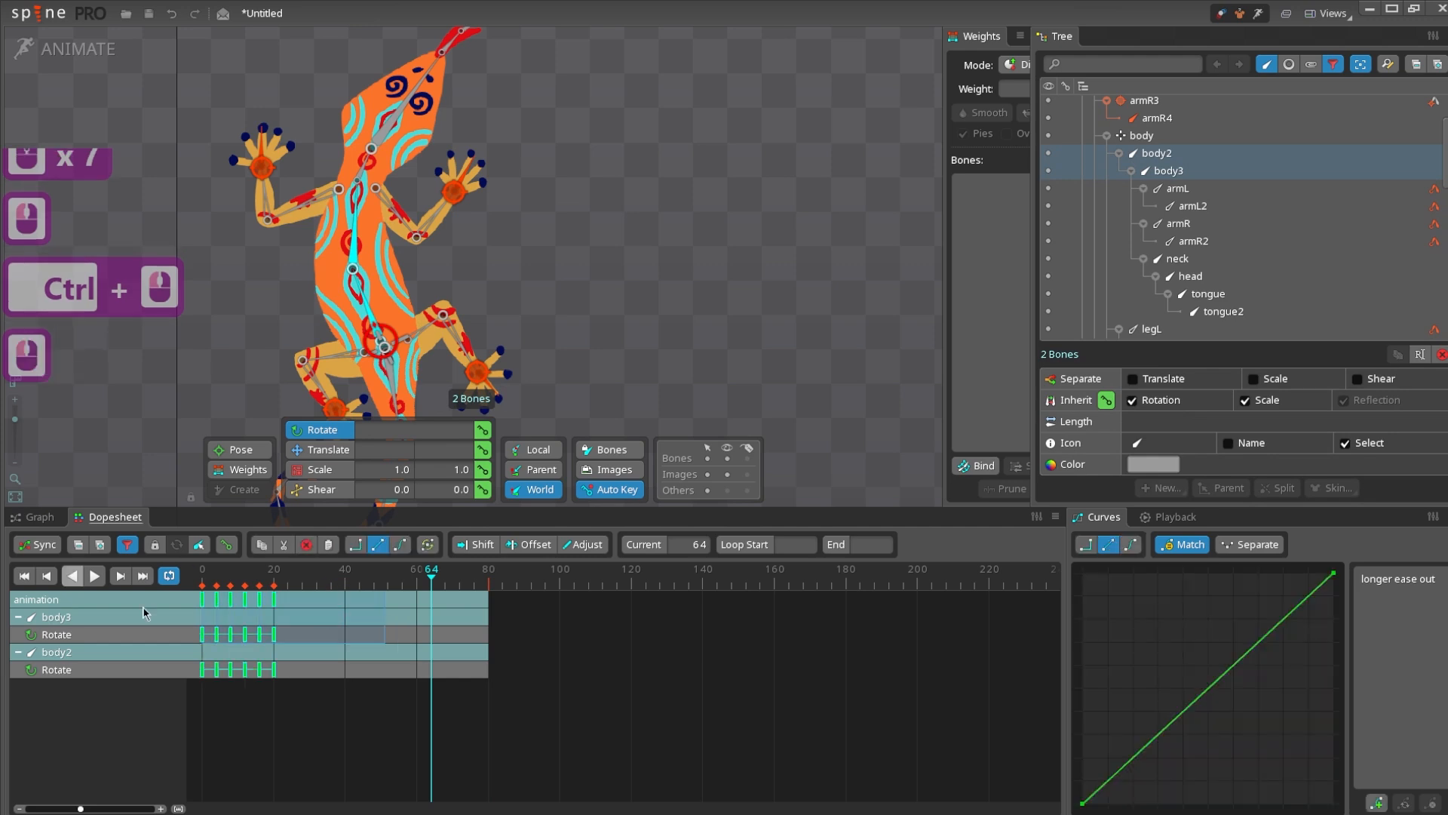
{"action": "key", "text": "ctrl+c"}
{"action": "left_click_drag", "start_coordinate": [500, 591], "coordinate": [632, 598]}
{"action": "key", "text": "ctrl+v"}
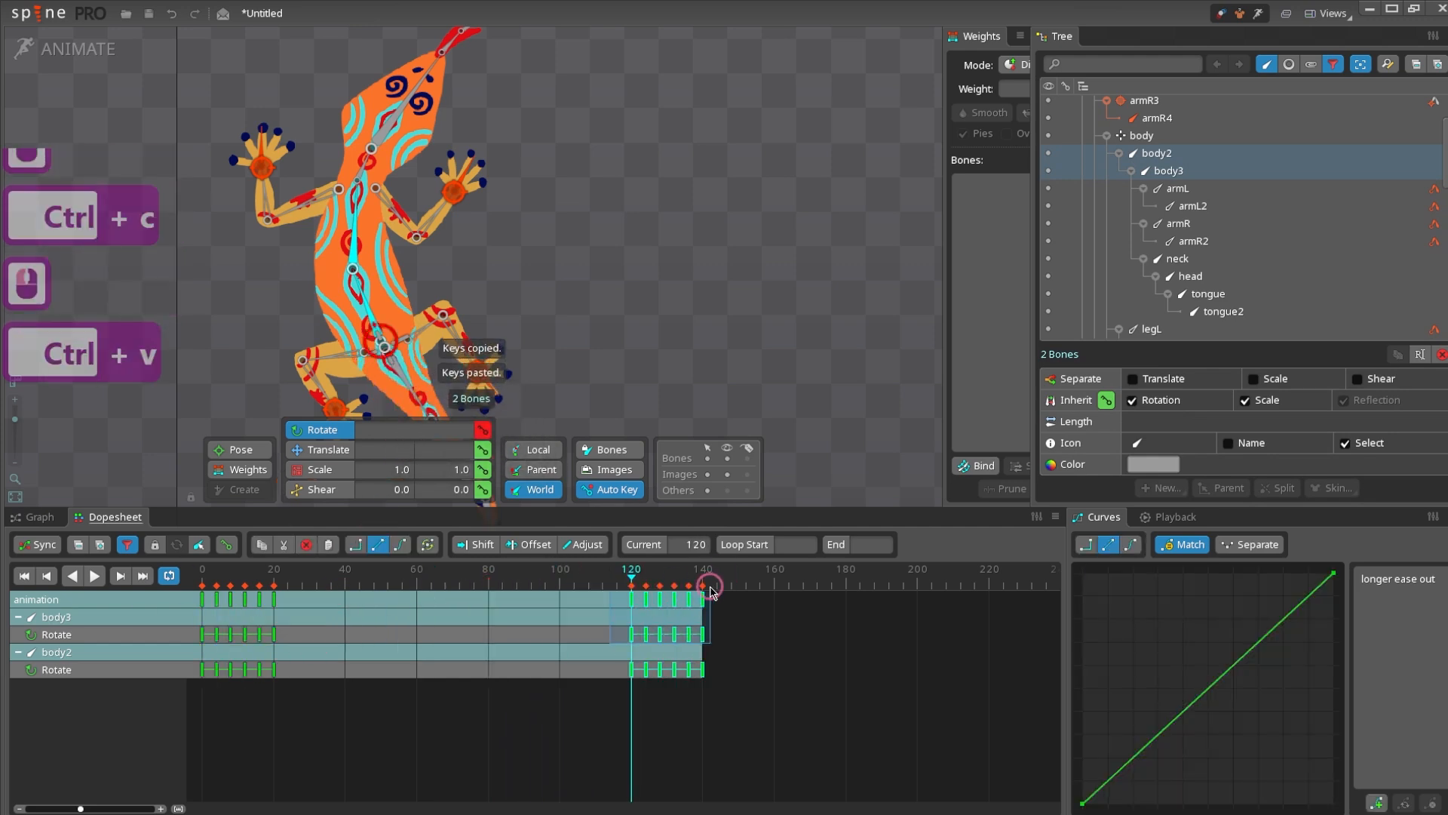
- Shift the pasted body2 and body3 keys back to frames 40 to 60 and return to the start of the timeline
{"action": "left_click_drag", "start_coordinate": [611, 617], "coordinate": [401, 650]}
{"action": "left_click", "coordinate": [561, 617]}
{"action": "left_click_drag", "start_coordinate": [234, 582], "coordinate": [168, 579]}
- Deselect the bones and play the loop to review the repeated body sway with the limbs and tail
{"action": "double_click", "coordinate": [201, 202]}
{"action": "key", "text": "d"}
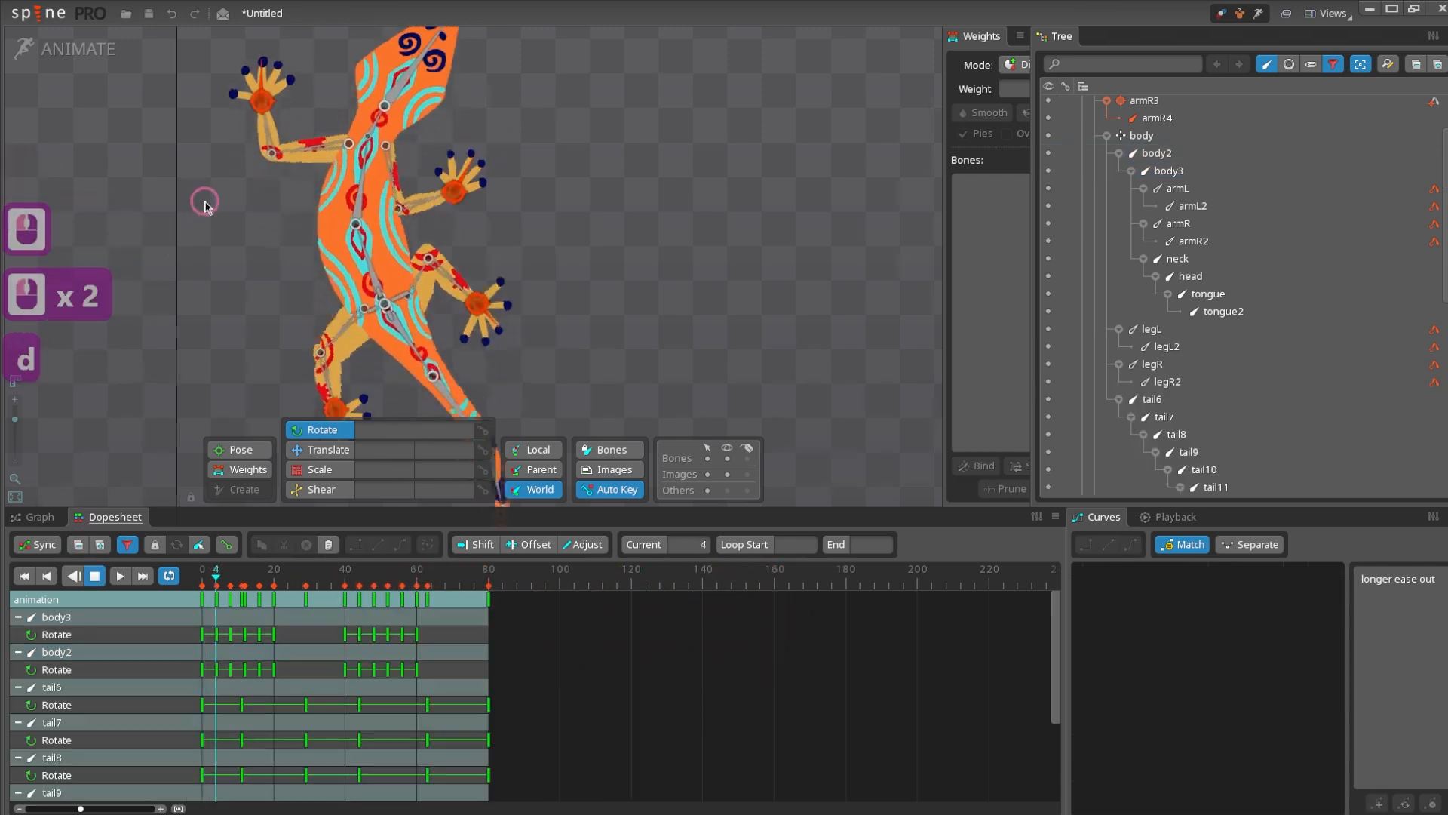
{"action": "scroll", "coordinate": [437, 233], "scroll_direction": "down", "scroll_amount": 11}
{"action": "left_click_drag", "start_coordinate": [406, 302], "coordinate": [317, 311]}
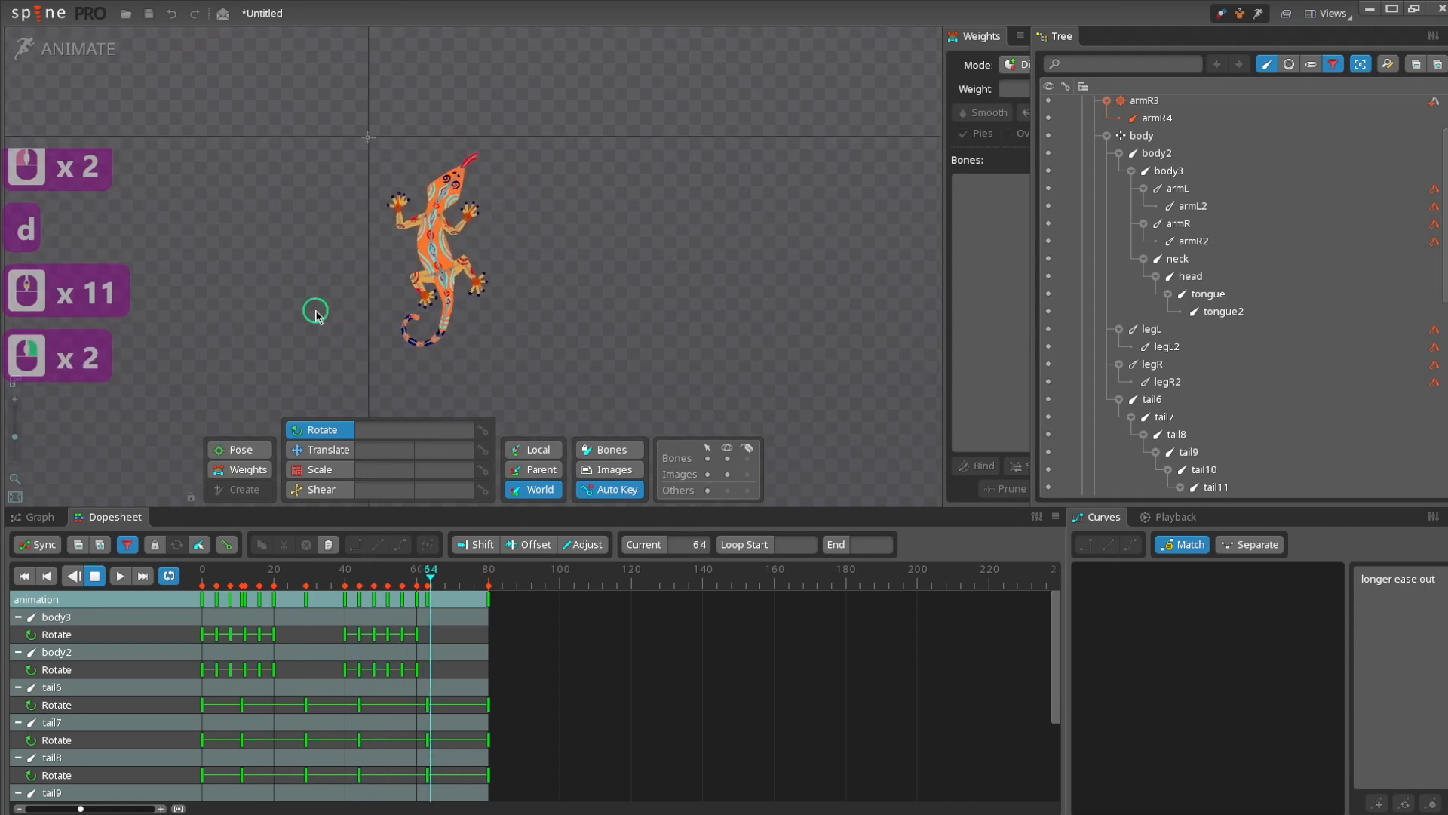
{"action": "key", "text": "space"}
{"action": "scroll", "coordinate": [396, 217], "scroll_direction": "up", "scroll_amount": 2}
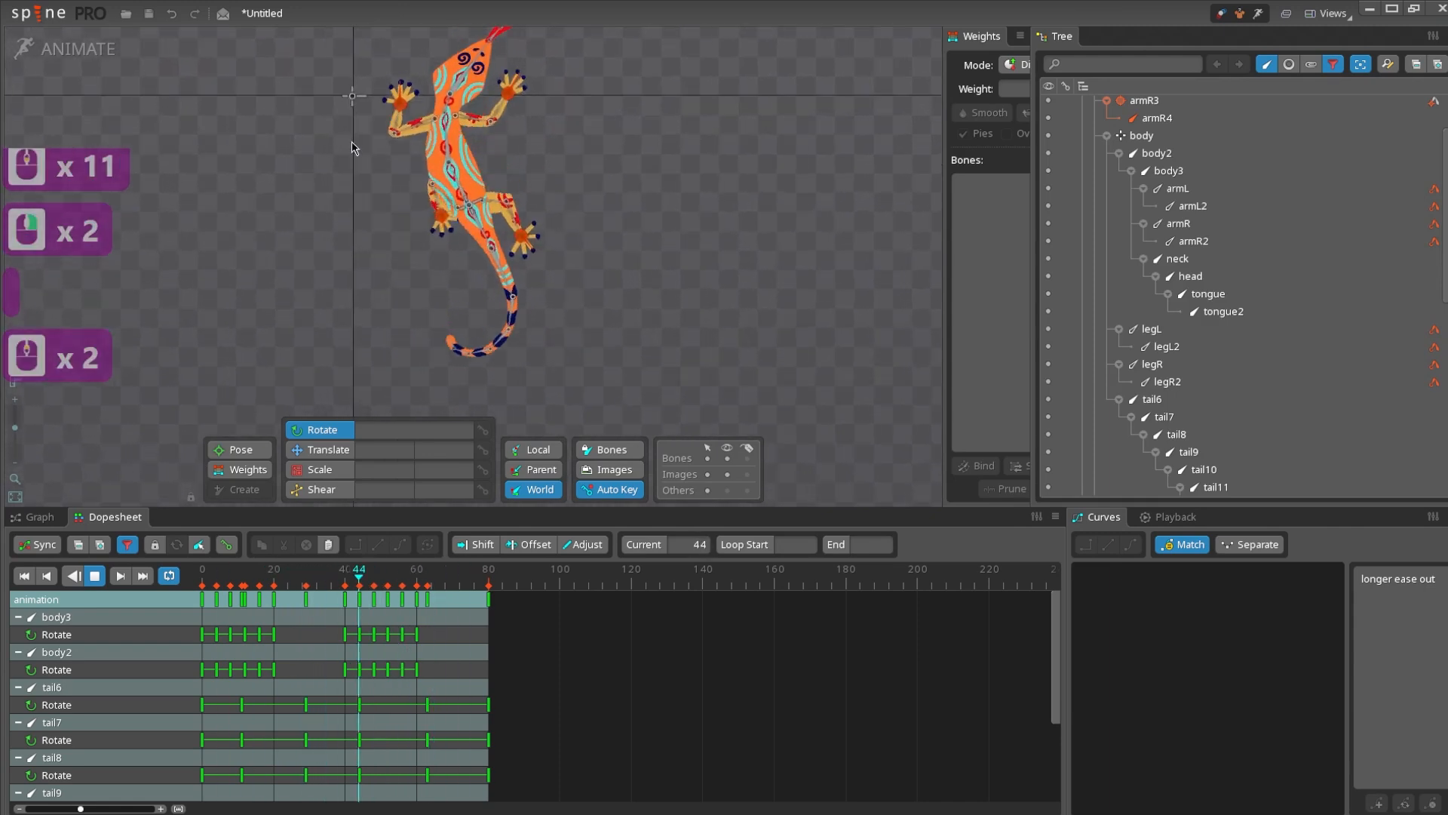
{"action": "left_click_drag", "start_coordinate": [516, 314], "coordinate": [381, 337]}
{"action": "key", "text": "d"}
{"action": "key", "text": "c"}
{"action": "left_click", "coordinate": [422, 119]}
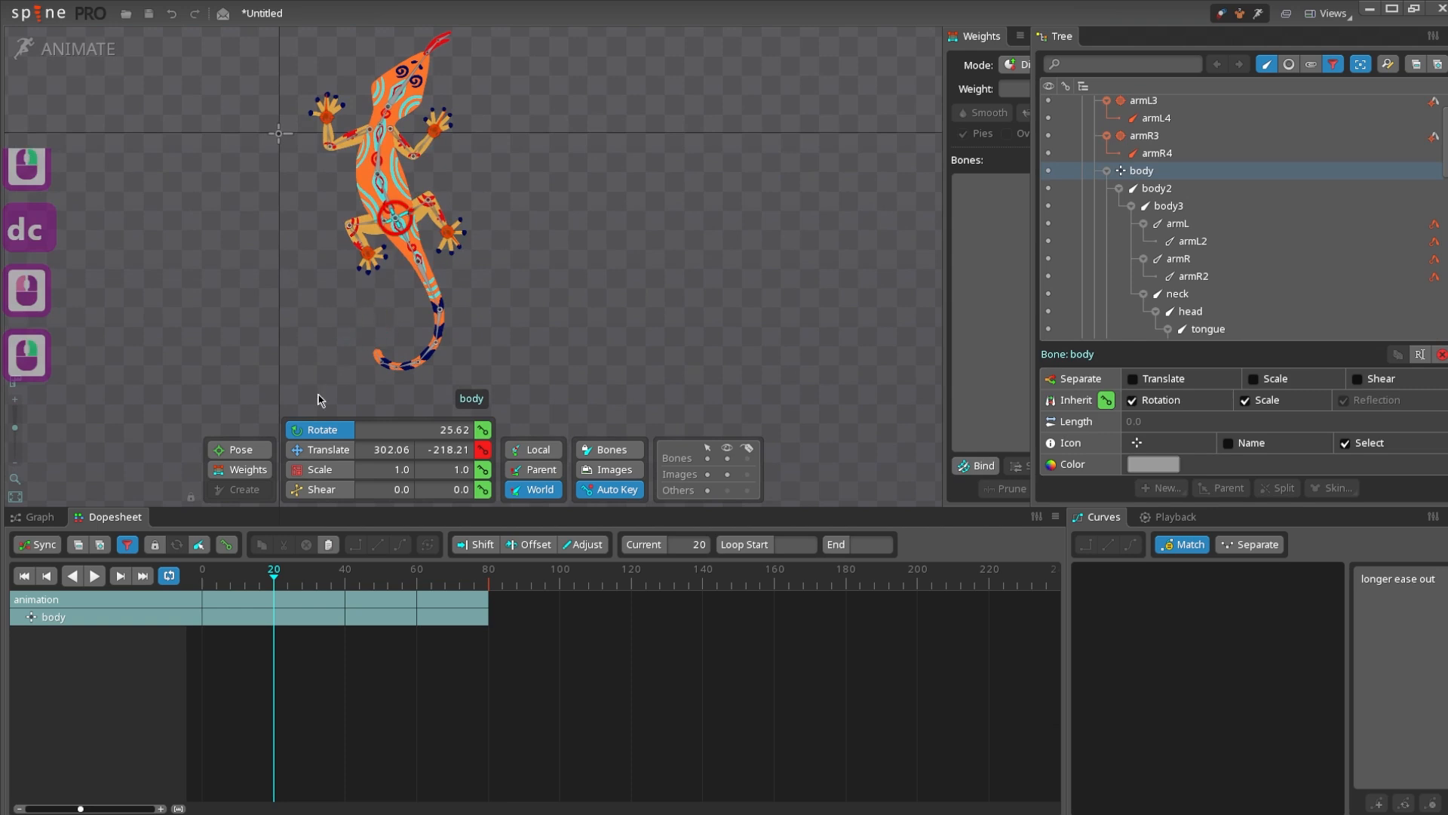
{"action": "key", "text": "space"}
{"action": "key", "text": "d"}
{"action": "left_click_drag", "start_coordinate": [283, 324], "coordinate": [317, 297]}
{"action": "scroll", "coordinate": [279, 255], "scroll_direction": "down", "scroll_amount": 3}
{"action": "scroll", "coordinate": [463, 110], "scroll_direction": "up", "scroll_amount": 2}
{"action": "key", "text": "d"}
- Select the tongue and tongue2 bones and key their rotation at frames 0 and 80
{"action": "key", "text": "c"}
{"action": "left_click_drag", "start_coordinate": [463, 111], "coordinate": [430, 186]}
{"action": "left_click", "coordinate": [430, 115]}
{"action": "left_click_drag", "start_coordinate": [408, 73], "coordinate": [458, 222]}
{"action": "scroll", "coordinate": [464, 165], "scroll_direction": "up", "scroll_amount": 4}
{"action": "scroll", "coordinate": [464, 166], "scroll_direction": "up", "scroll_amount": 1}
{"action": "left_click_drag", "start_coordinate": [266, 571], "coordinate": [43, 550]}
{"action": "left_click", "coordinate": [484, 430]}
{"action": "left_click_drag", "start_coordinate": [459, 298], "coordinate": [468, 177]}
{"action": "left_click", "coordinate": [485, 574]}
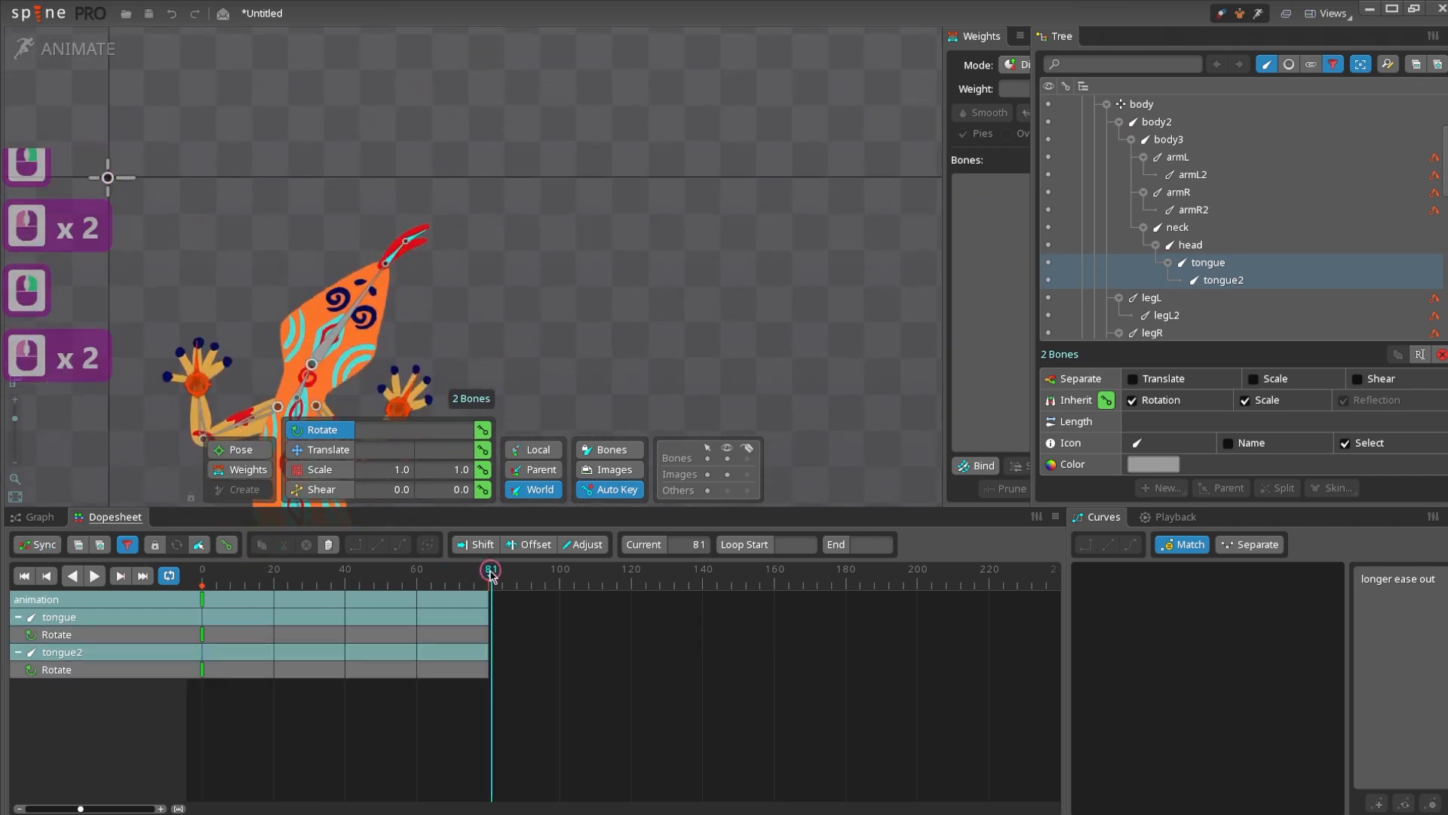
- Rotate the tongue bones for a key at frame 12 and paste their frame 0 keys at about frames 9 and 16
{"action": "left_click", "coordinate": [245, 574]}
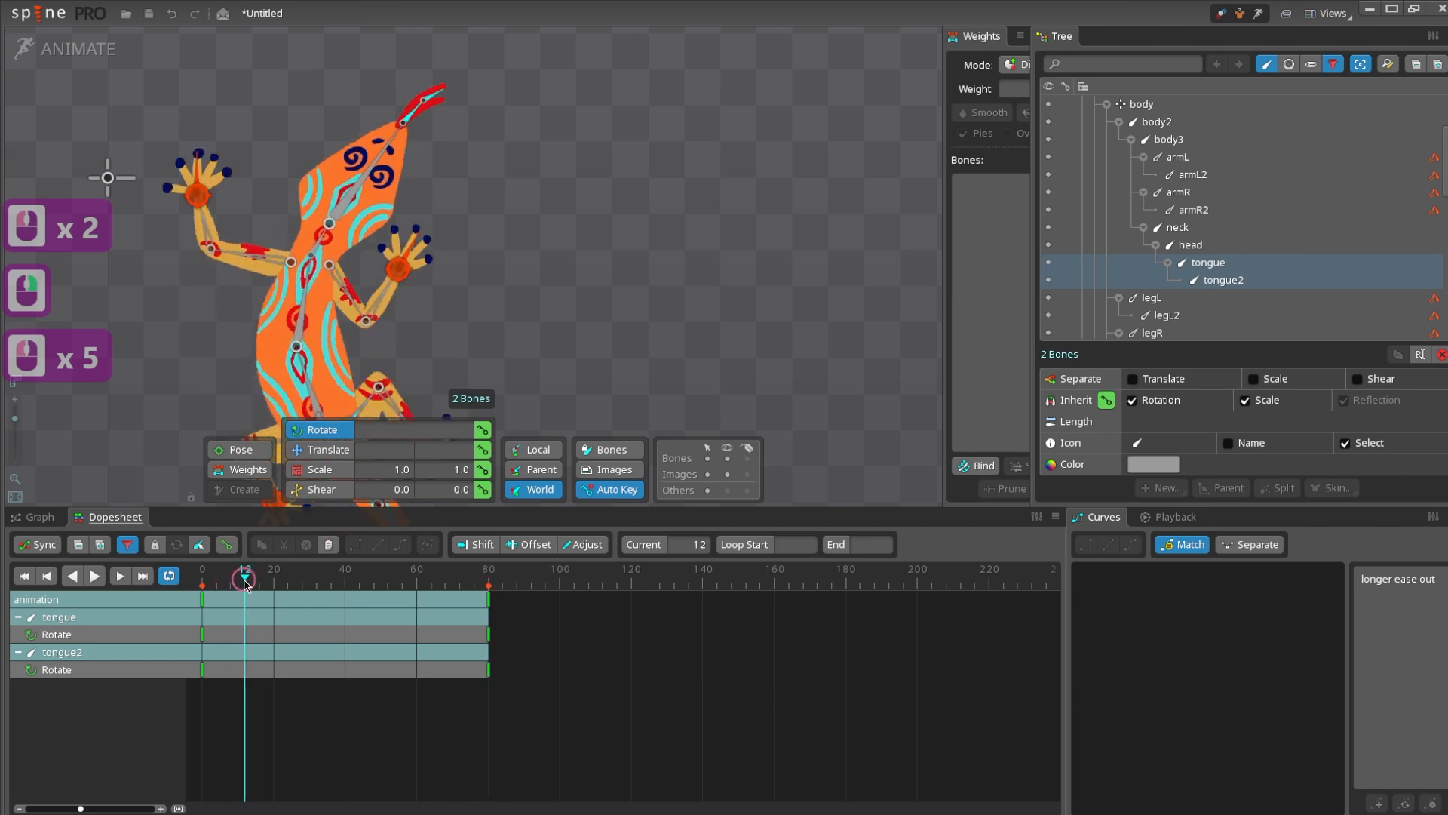
{"action": "key", "text": "c"}
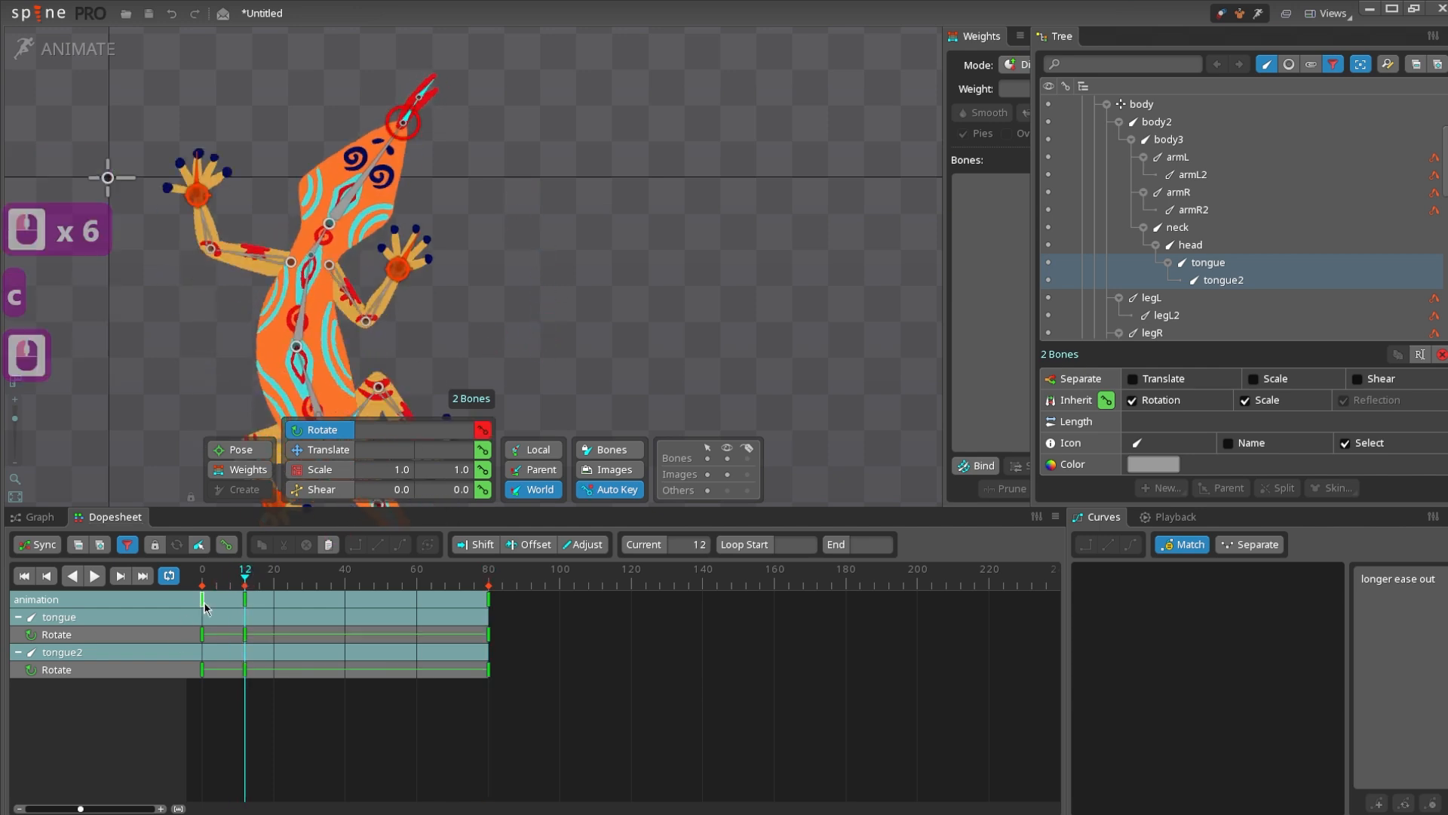
{"action": "left_click", "coordinate": [204, 603]}
{"action": "key", "text": "ctrl+c"}
{"action": "left_click", "coordinate": [233, 575]}
{"action": "key", "text": "ctrl+v"}
{"action": "left_click", "coordinate": [258, 575]}
{"action": "key", "text": "ctrl+v"}
{"action": "left_click", "coordinate": [247, 576]}
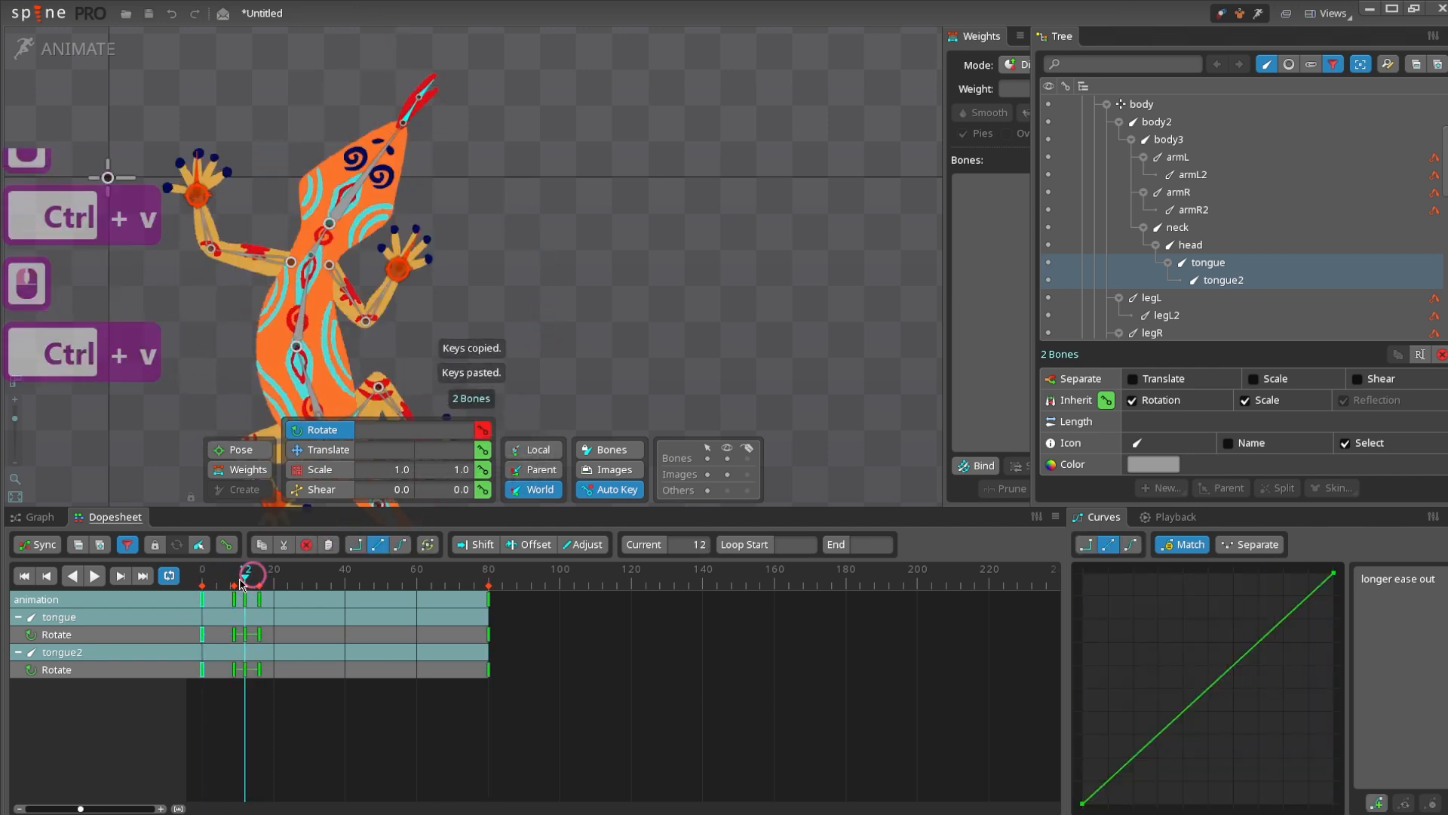
- Shift the middle tongue and tongue2 rotation keys to about frames 23 to 30 and play the loop to check their timing
{"action": "left_click_drag", "start_coordinate": [240, 579], "coordinate": [202, 579]}
{"action": "key", "text": "d"}
{"action": "key", "text": "d"}
{"action": "left_click_drag", "start_coordinate": [324, 626], "coordinate": [283, 601]}
{"action": "scroll", "coordinate": [450, 313], "scroll_direction": "down", "scroll_amount": 6}
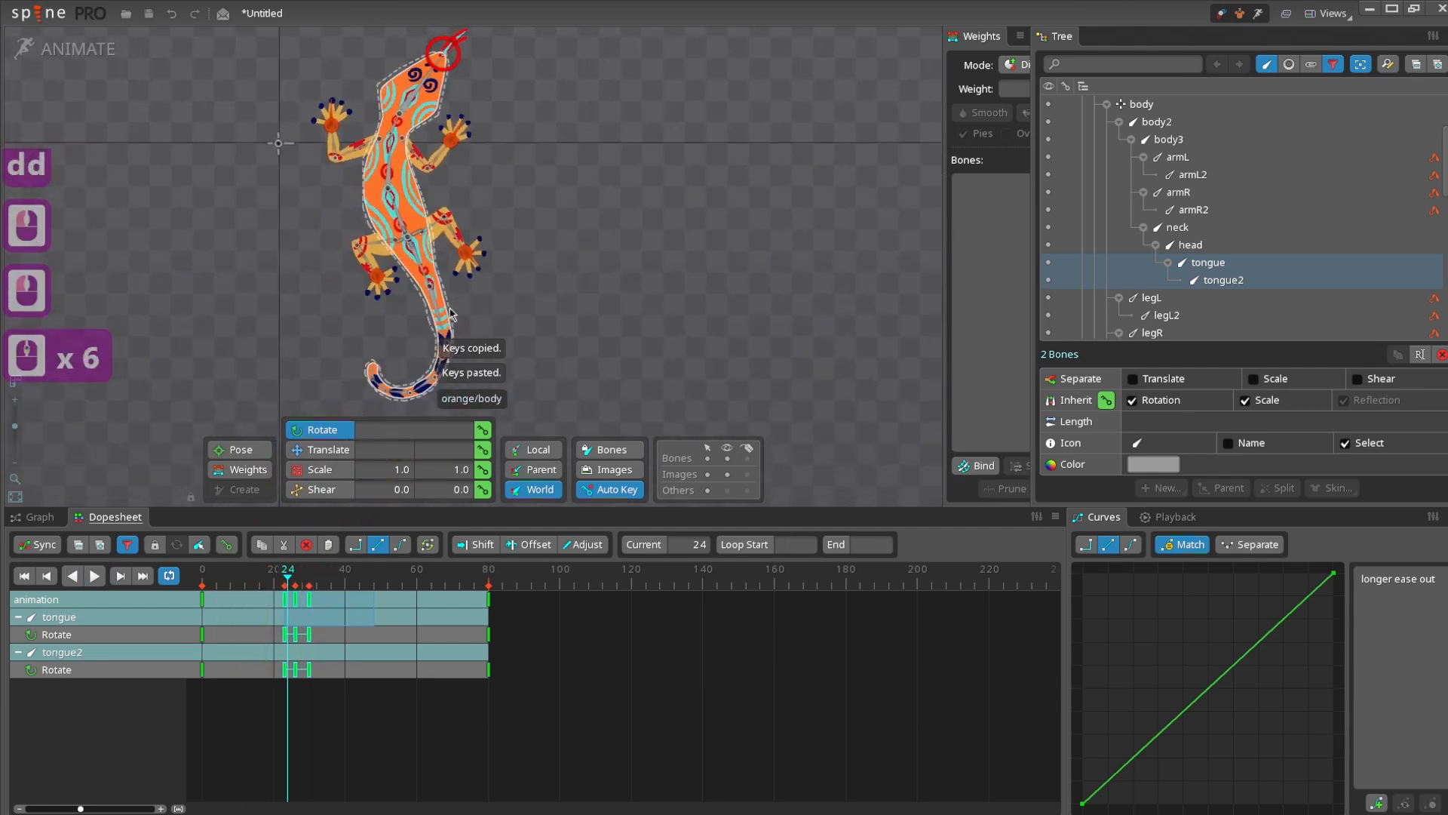
{"action": "left_click_drag", "start_coordinate": [451, 313], "coordinate": [399, 378]}
{"action": "key", "text": "d"}
{"action": "key", "text": "d"}
{"action": "left_click", "coordinate": [324, 601]}
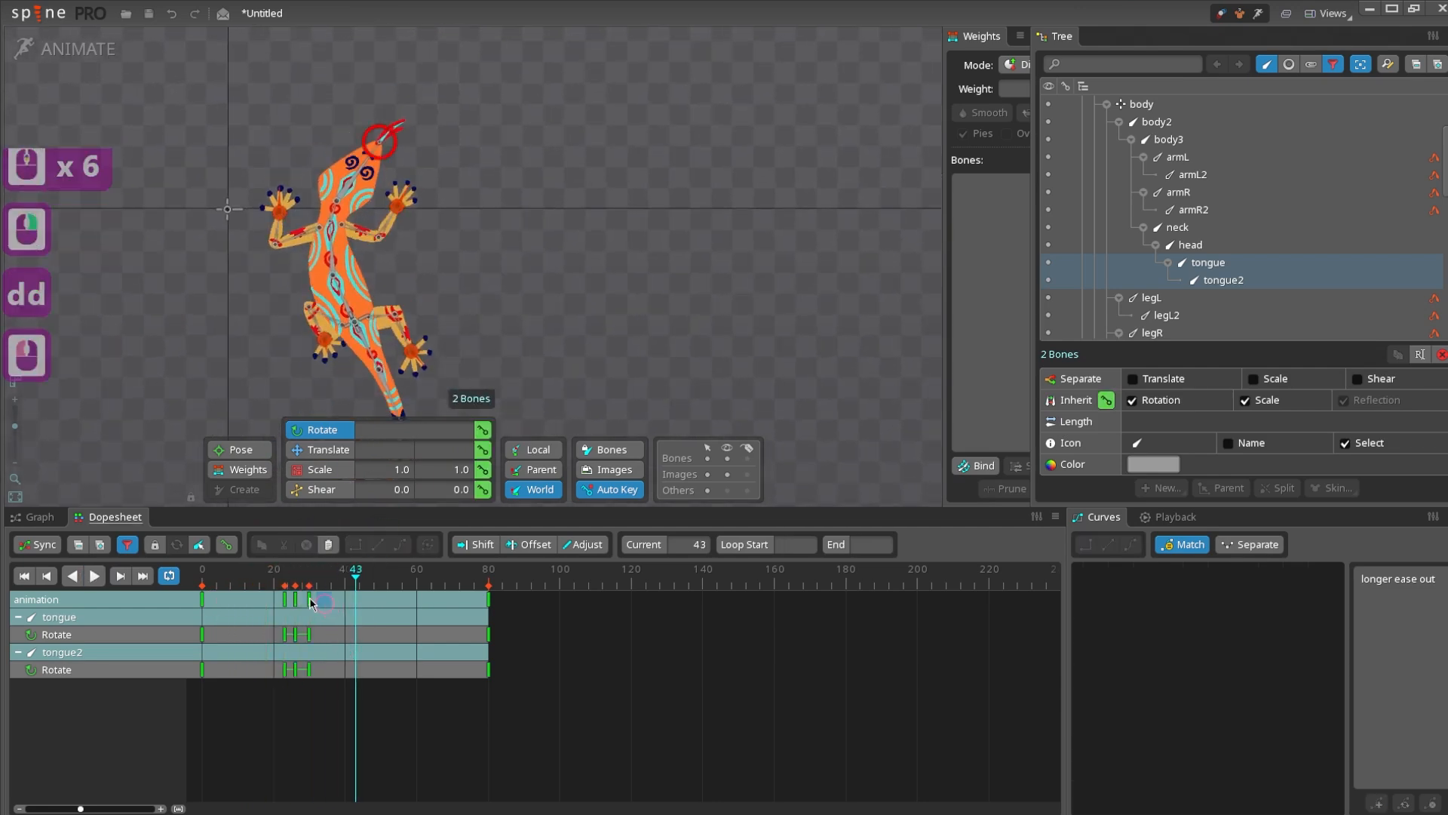
- Copy the three middle tongue keys and paste them starting at about frame 30 and at frame 65
{"action": "left_click", "coordinate": [309, 601]}
{"action": "key", "text": "ctrl+c"}
{"action": "left_click", "coordinate": [313, 576]}
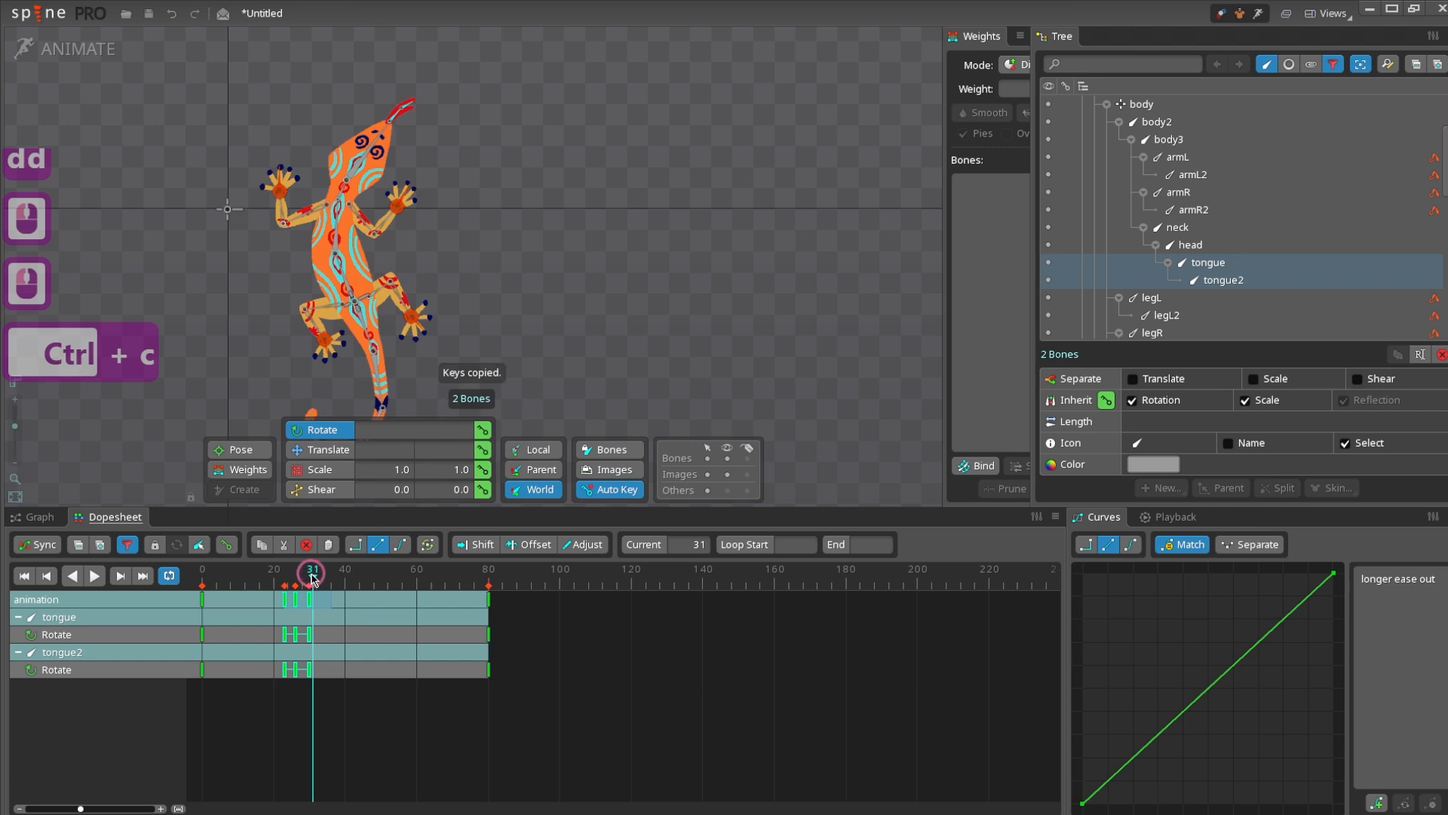
{"action": "key", "text": "ctrl+v"}
{"action": "left_click_drag", "start_coordinate": [313, 575], "coordinate": [436, 567]}
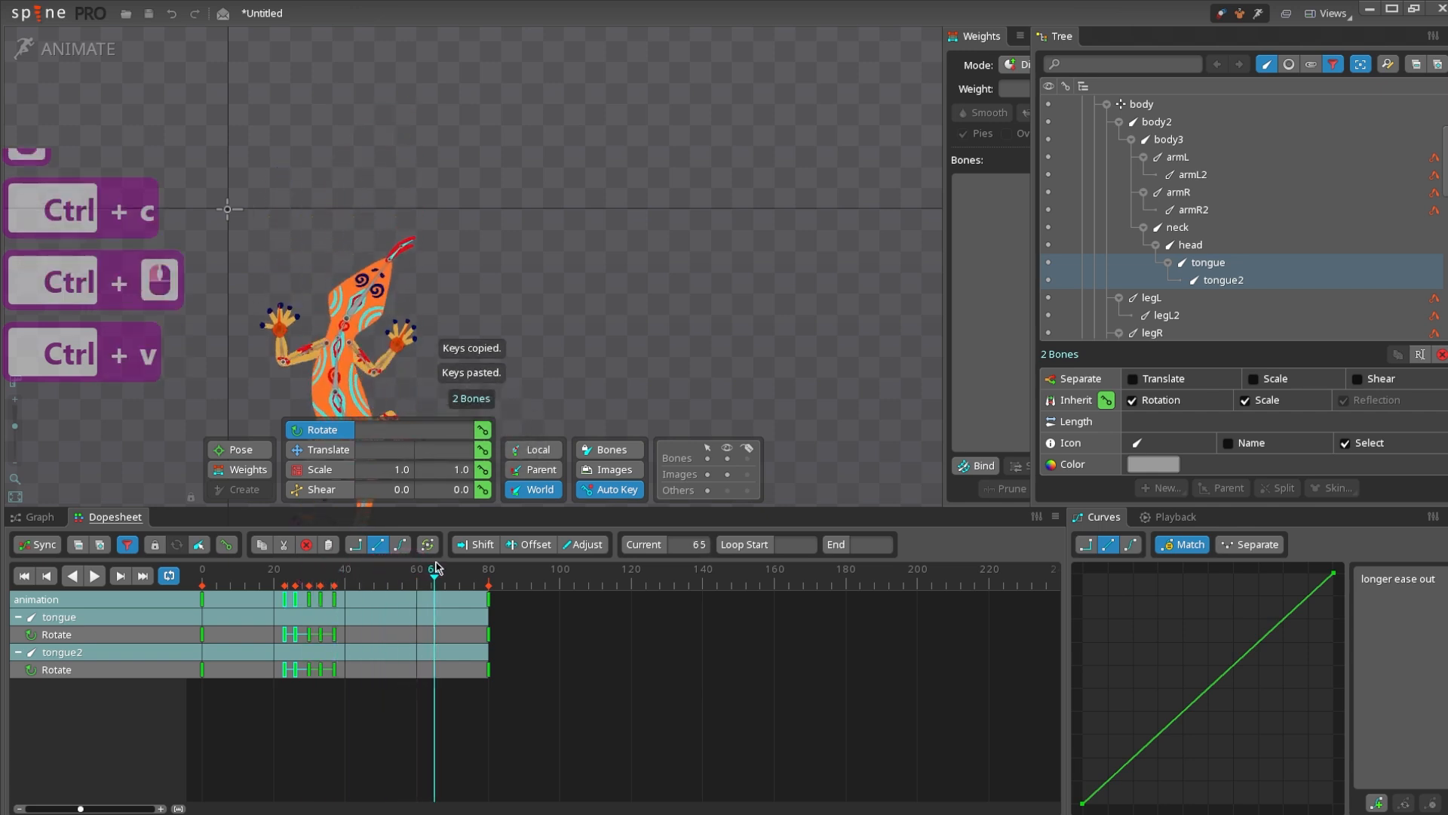
{"action": "key", "text": "ctrl+v"}
- Play the loop with no bones selected to review the repeated tongue flicks along with the crawl
{"action": "key", "text": "d"}
{"action": "scroll", "coordinate": [422, 388], "scroll_direction": "down", "scroll_amount": 3}
{"action": "key", "text": "space"}
{"action": "left_click_drag", "start_coordinate": [408, 394], "coordinate": [372, 291]}
{"action": "left_click_drag", "start_coordinate": [469, 332], "coordinate": [482, 337]}
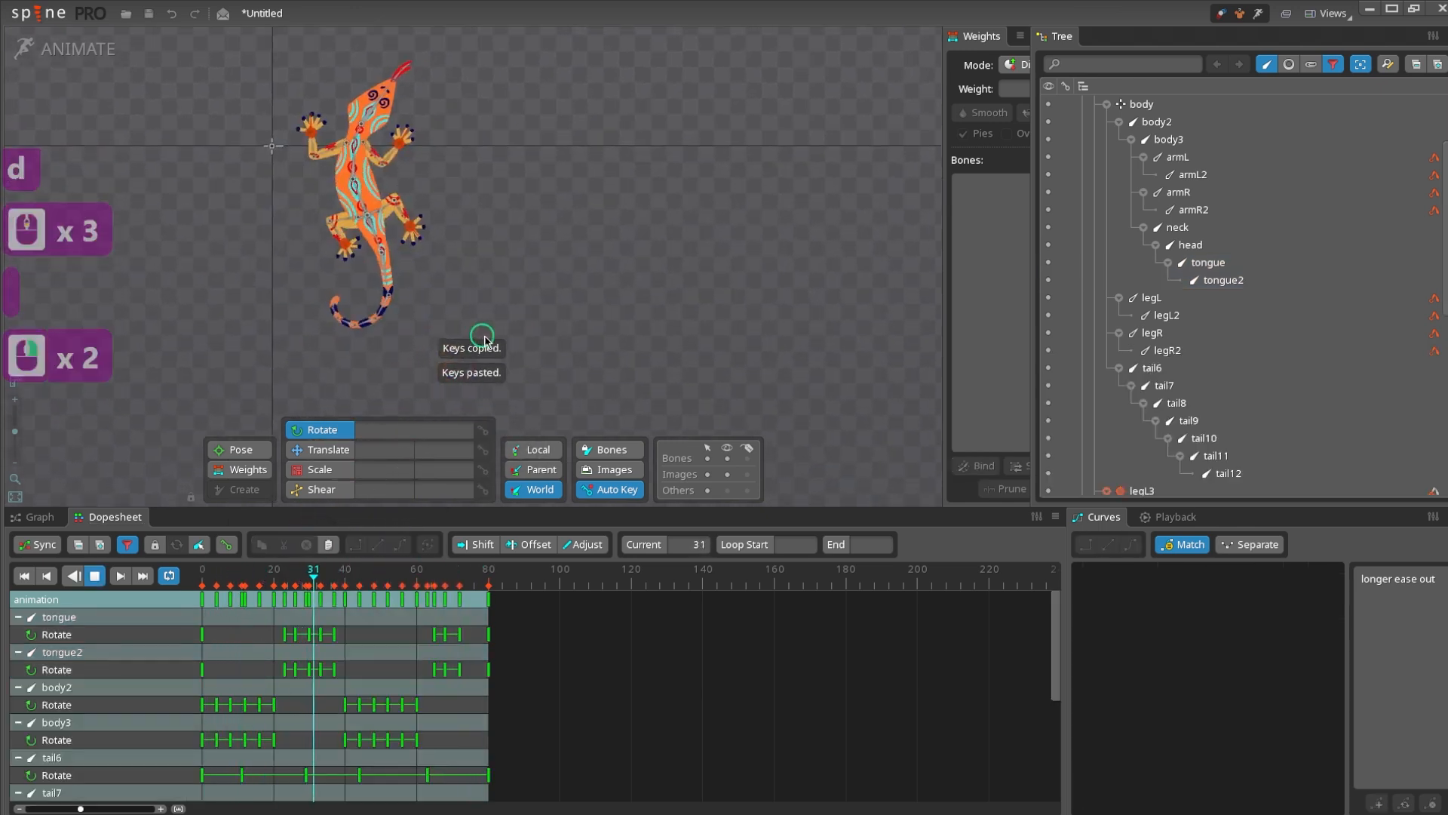
{"action": "left_click", "coordinate": [727, 458]}
{"action": "left_click_drag", "start_coordinate": [453, 387], "coordinate": [490, 348]}
{"action": "key", "text": "space"}
{"action": "left_click_drag", "start_coordinate": [515, 293], "coordinate": [518, 312]}
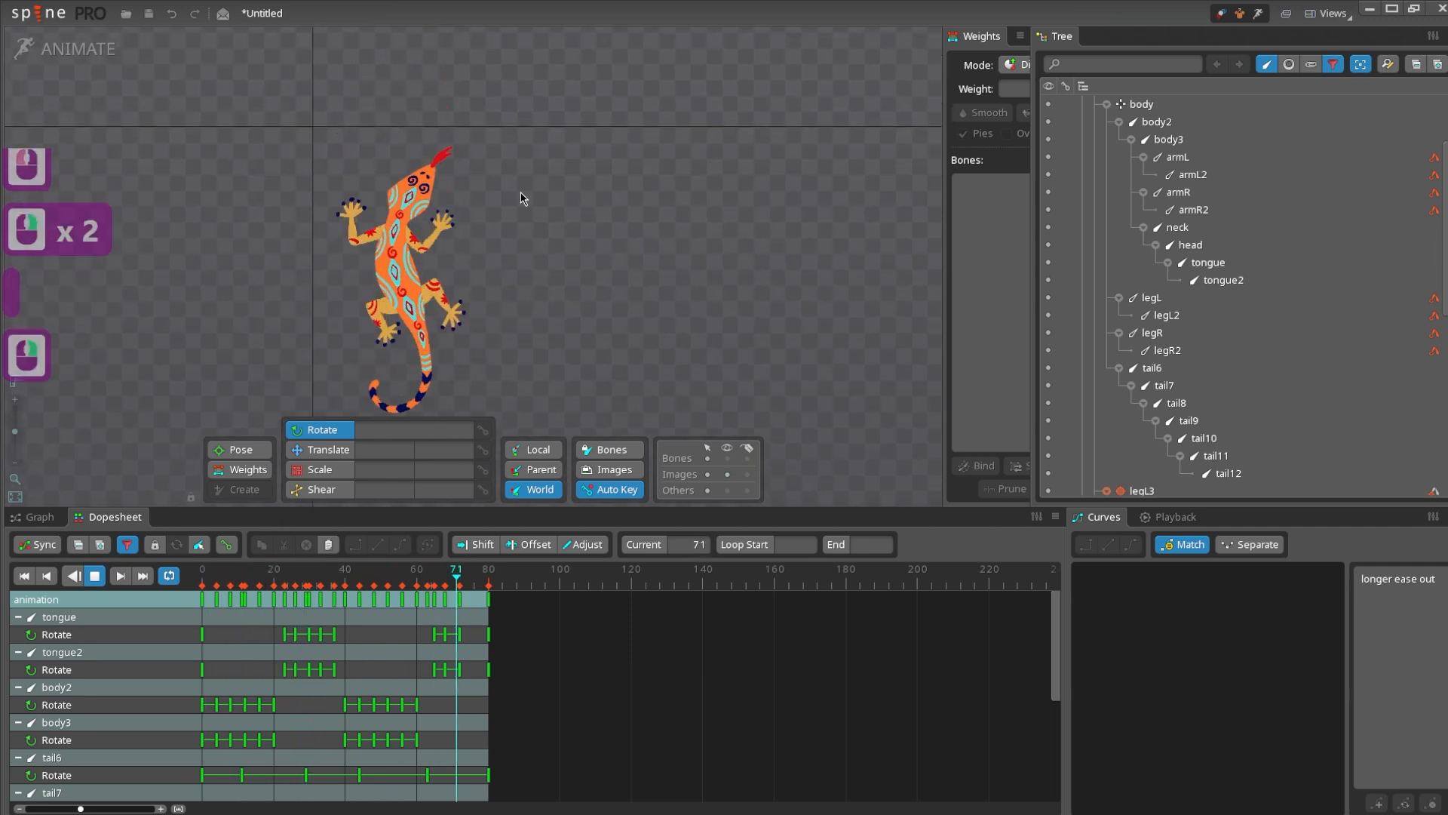
{"action": "key", "text": "space"}
- Turn off the dopesheet's key filter, select all keys of the animation and set their curve type to Bezier
{"action": "left_click_drag", "start_coordinate": [714, 678], "coordinate": [200, 592]}
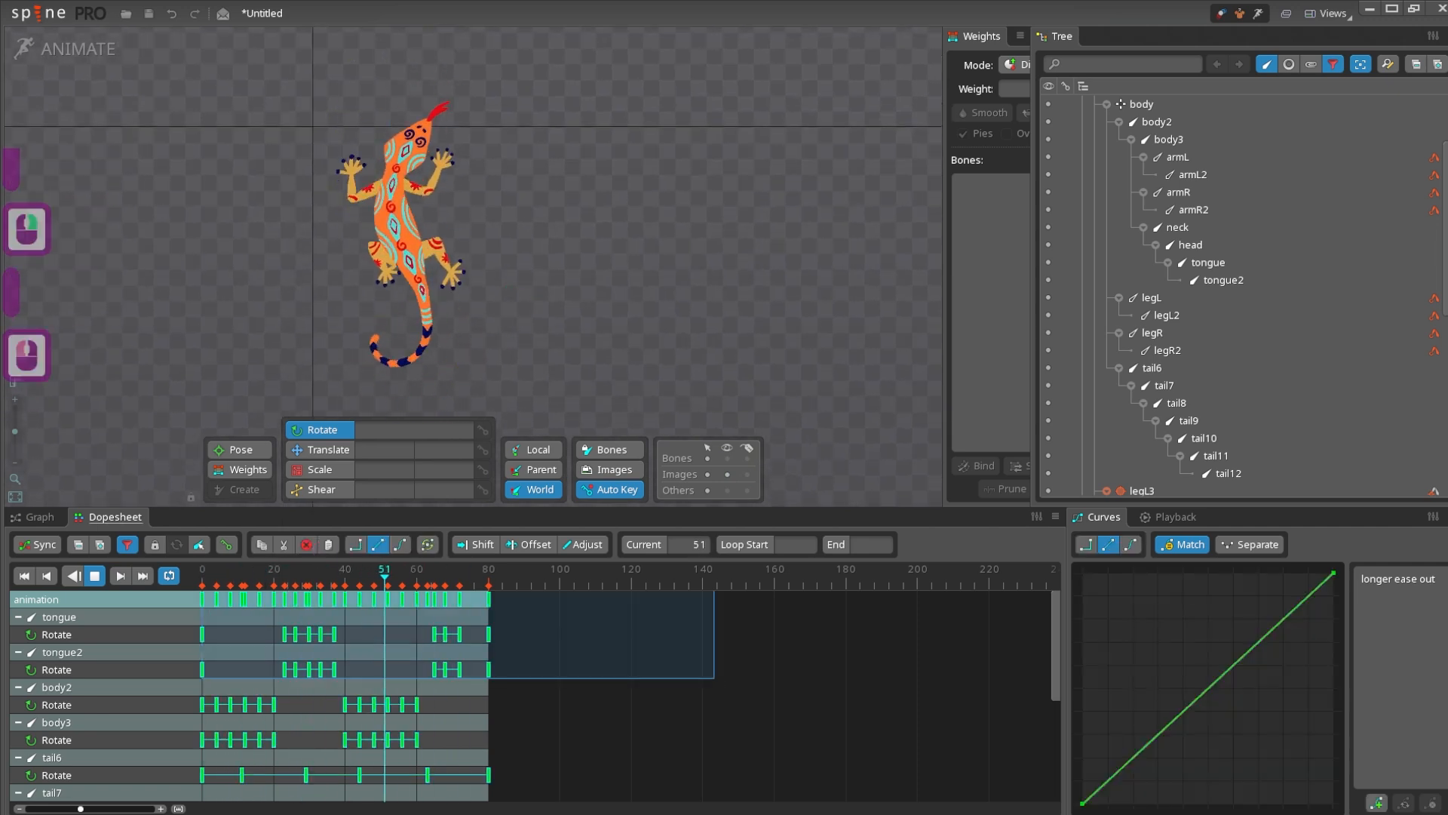
{"action": "left_click", "coordinate": [128, 545]}
{"action": "left_click", "coordinate": [237, 569]}
{"action": "left_click_drag", "start_coordinate": [681, 677], "coordinate": [202, 593]}
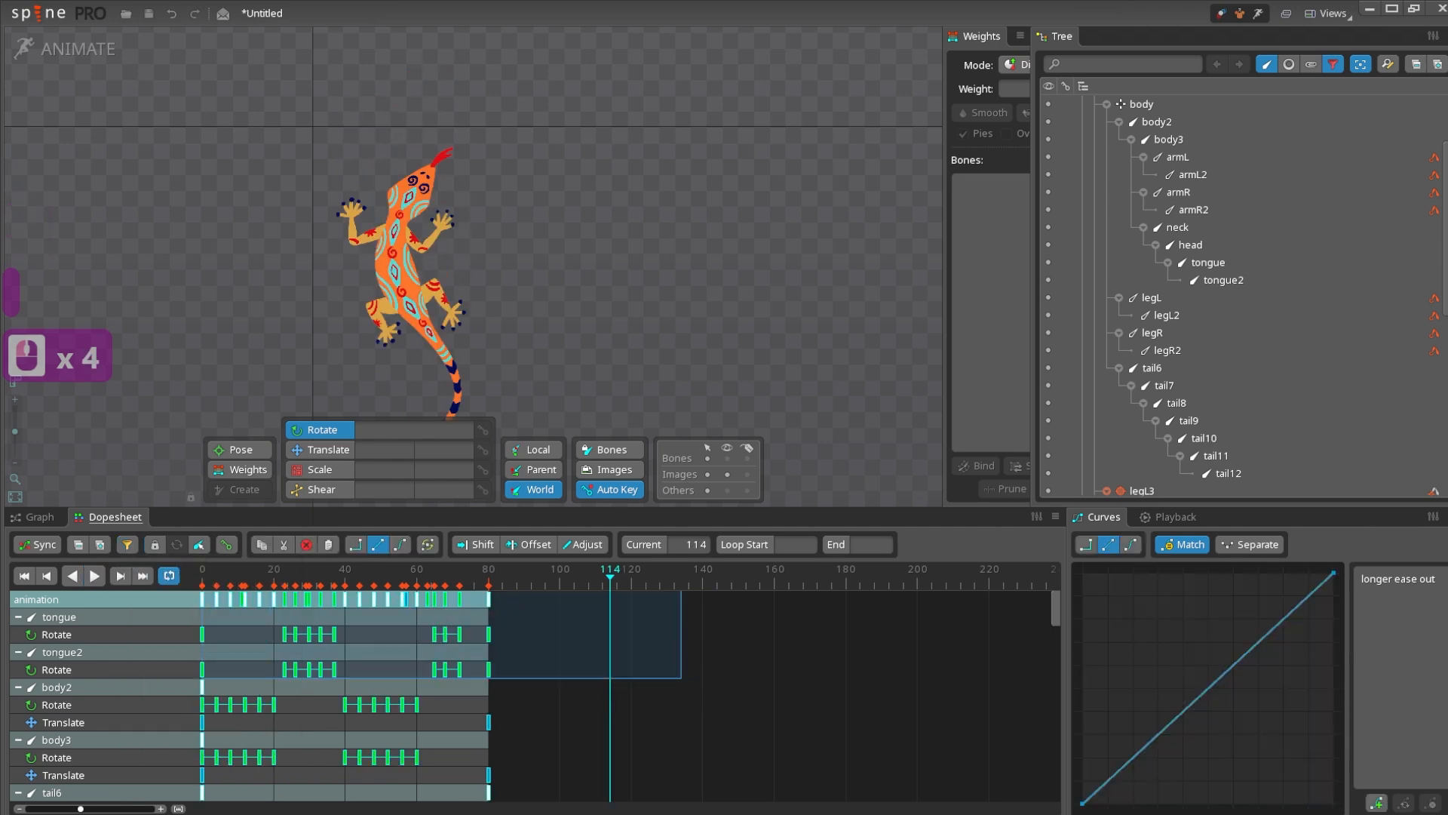
{"action": "left_click", "coordinate": [402, 546]}
- Play the loop with the whole lizard in view to review the motion with the Bezier curves
{"action": "key", "text": "d"}
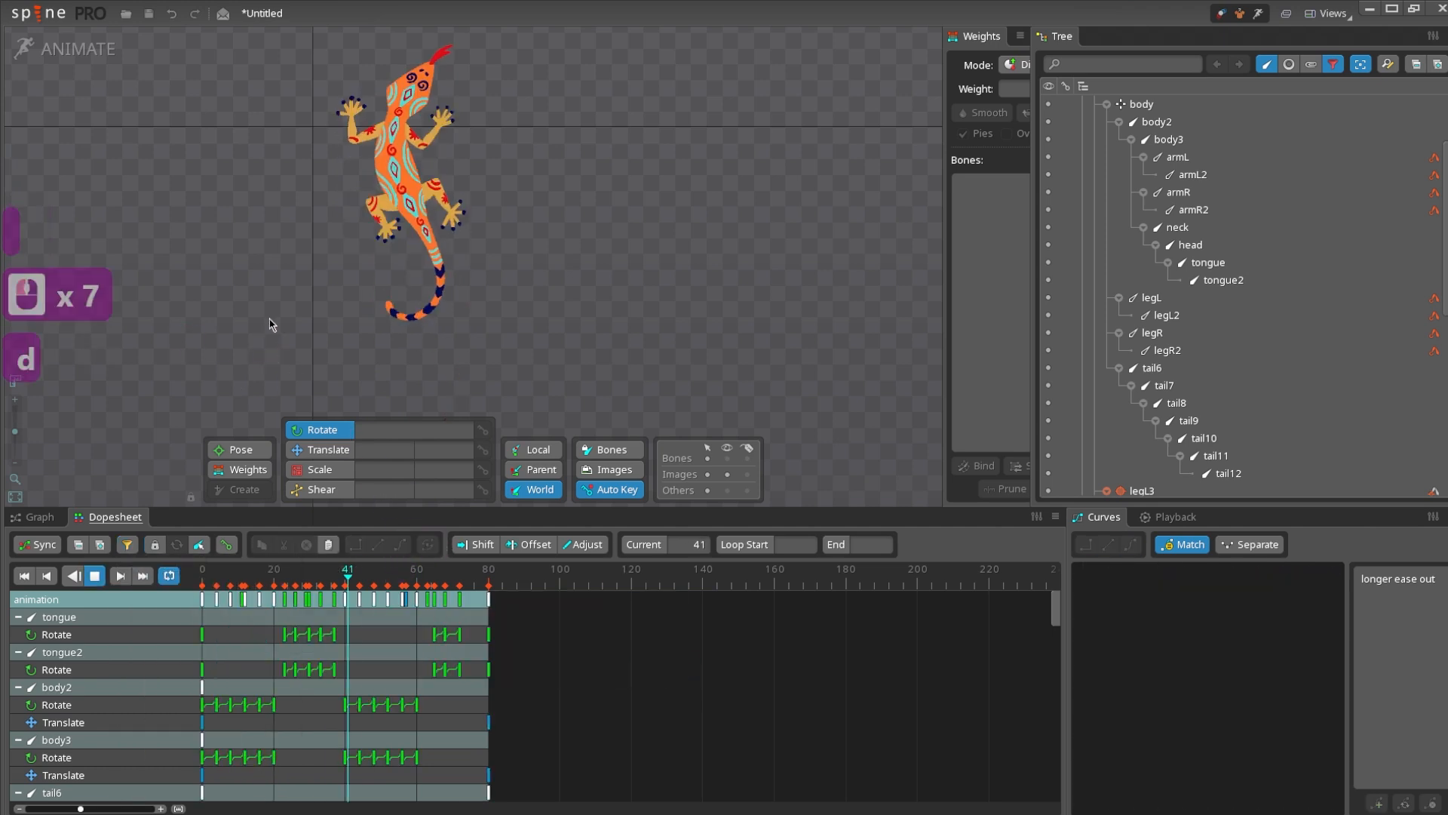
{"action": "scroll", "coordinate": [270, 318], "scroll_direction": "down", "scroll_amount": 3}
{"action": "right_click", "coordinate": [305, 309]}
{"action": "scroll", "coordinate": [304, 309], "scroll_direction": "down", "scroll_amount": 1}
{"action": "scroll", "coordinate": [305, 309], "scroll_direction": "down", "scroll_amount": 1}
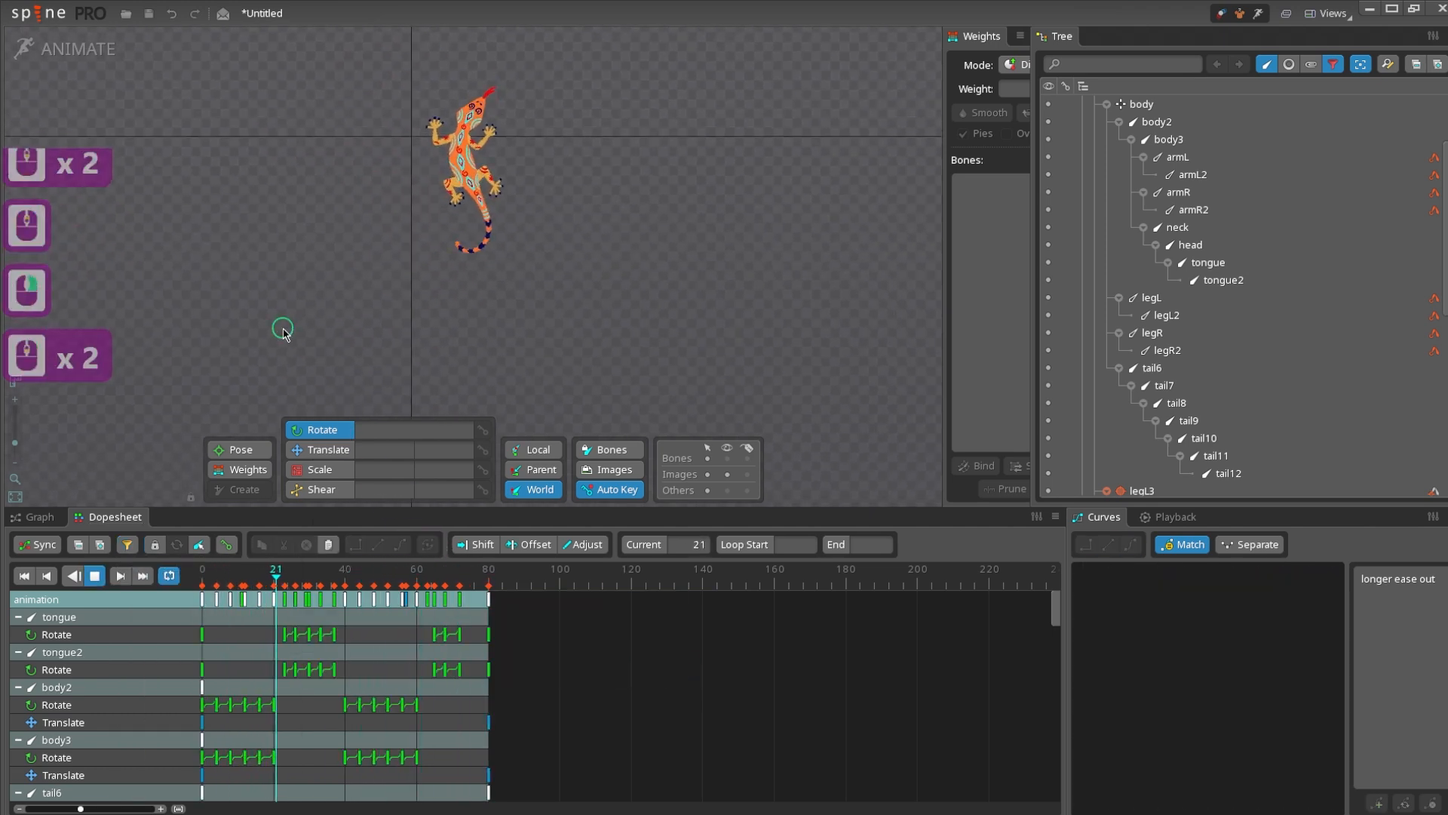
{"action": "right_click", "coordinate": [332, 293]}
{"action": "right_click", "coordinate": [329, 297]}
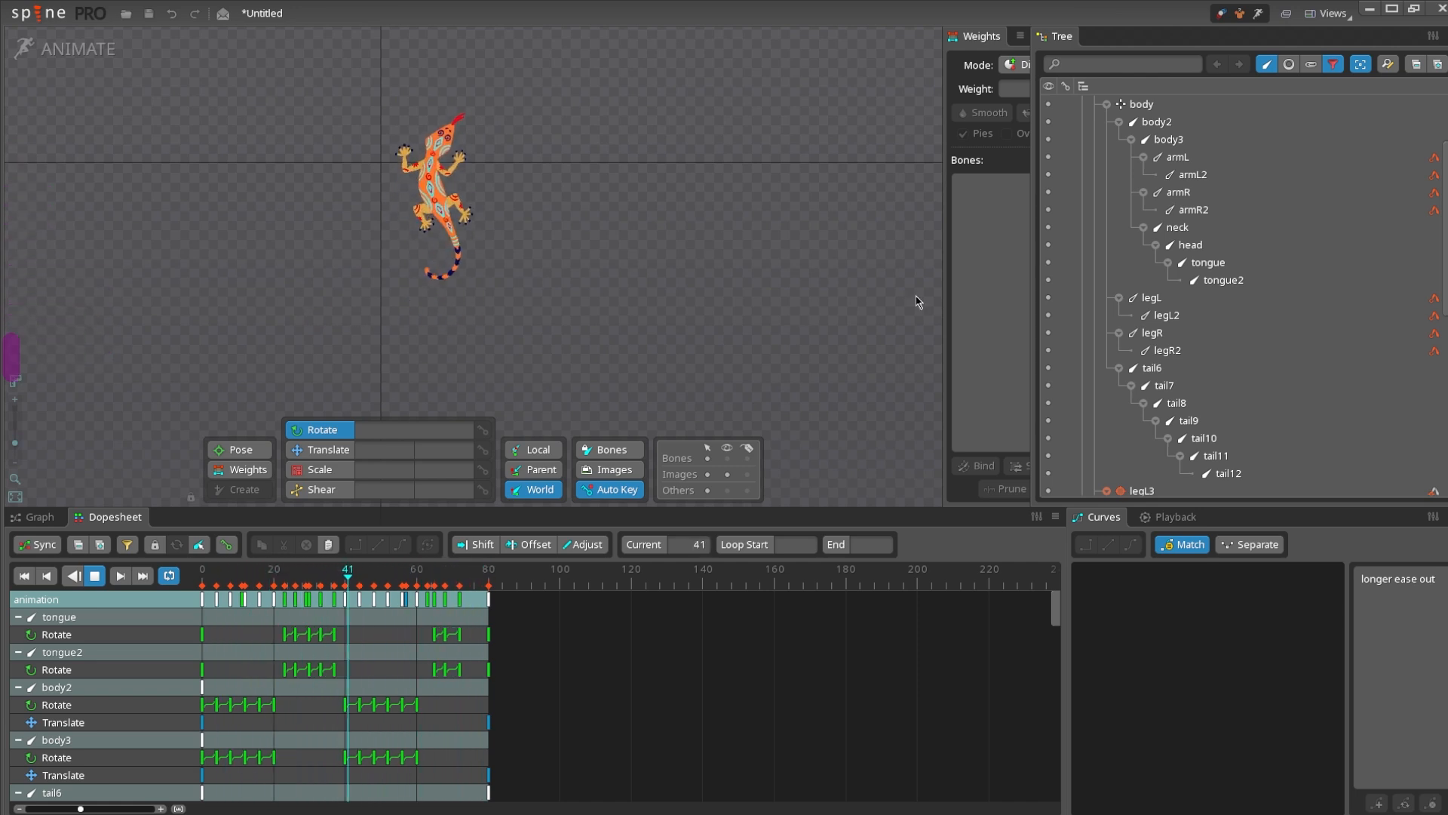
{"action": "right_click", "coordinate": [598, 334]}
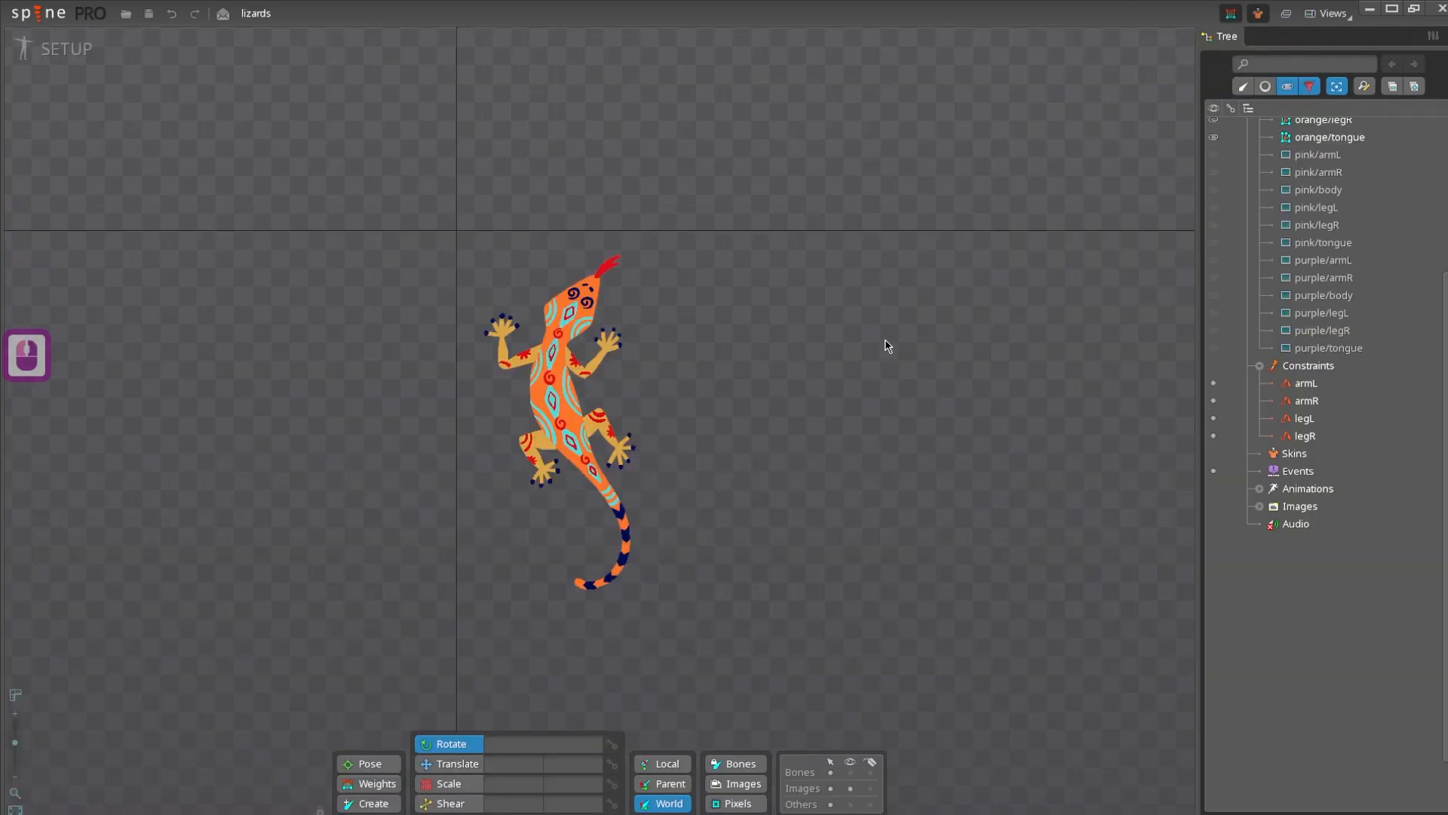
- Create a new skin named "orange" under the skeleton's Skins node
{"action": "left_click", "coordinate": [1290, 455]}
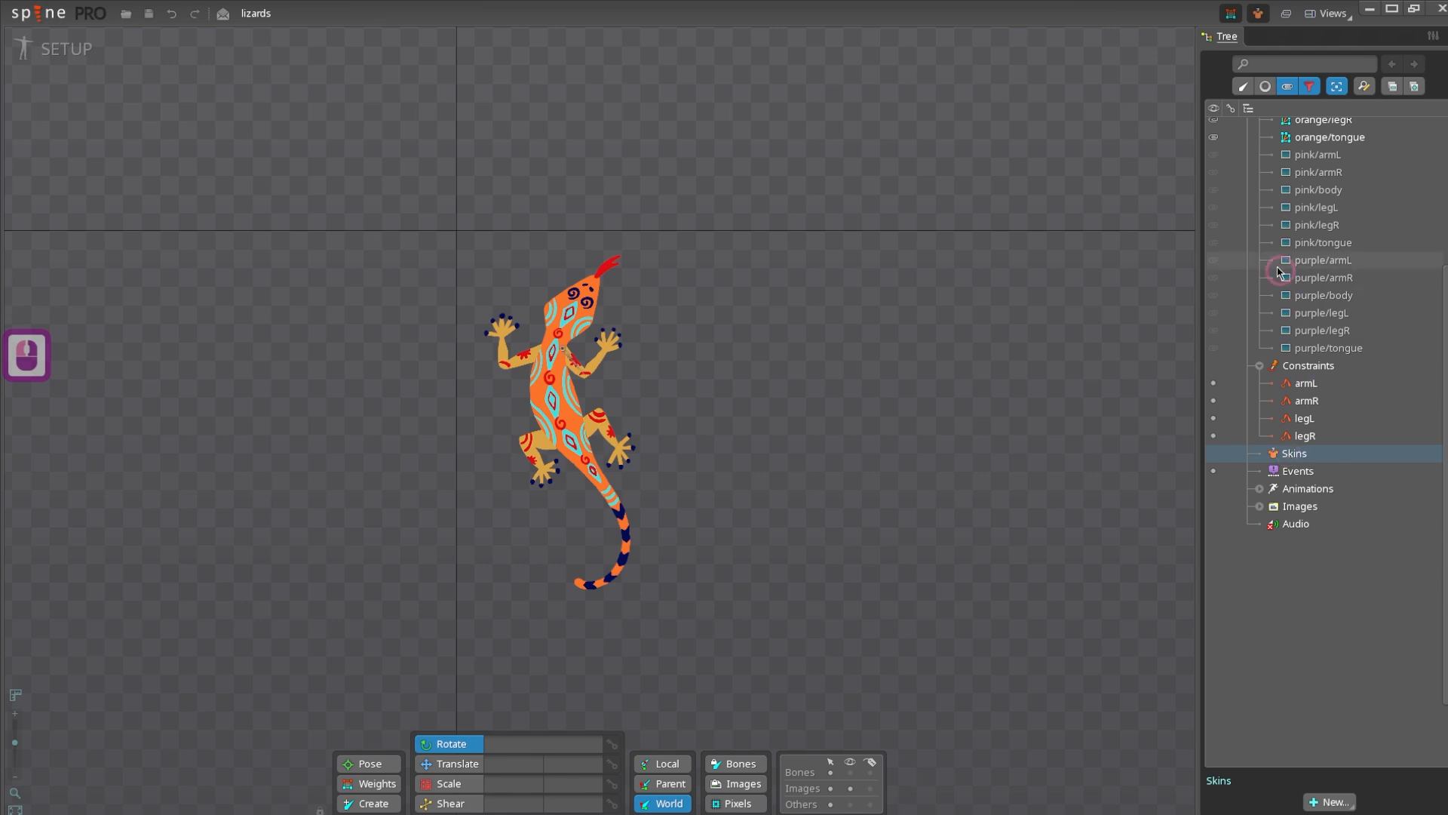
{"action": "scroll", "coordinate": [1280, 272], "scroll_direction": "up", "scroll_amount": 2}
{"action": "left_click", "coordinate": [1329, 802]}
{"action": "left_click", "coordinate": [1333, 779]}
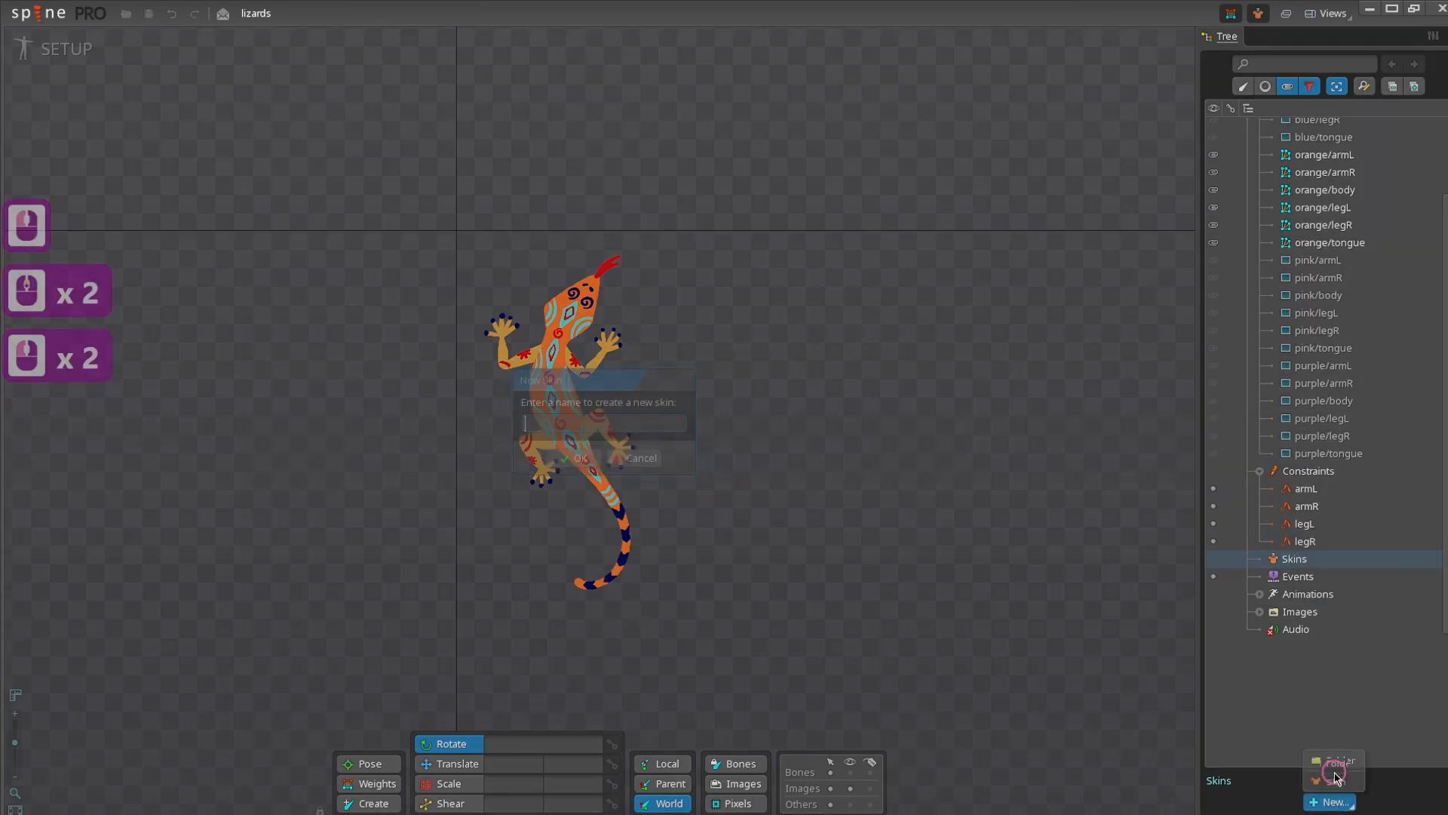
{"action": "type", "text": "orange"}
{"action": "key", "text": "Return"}
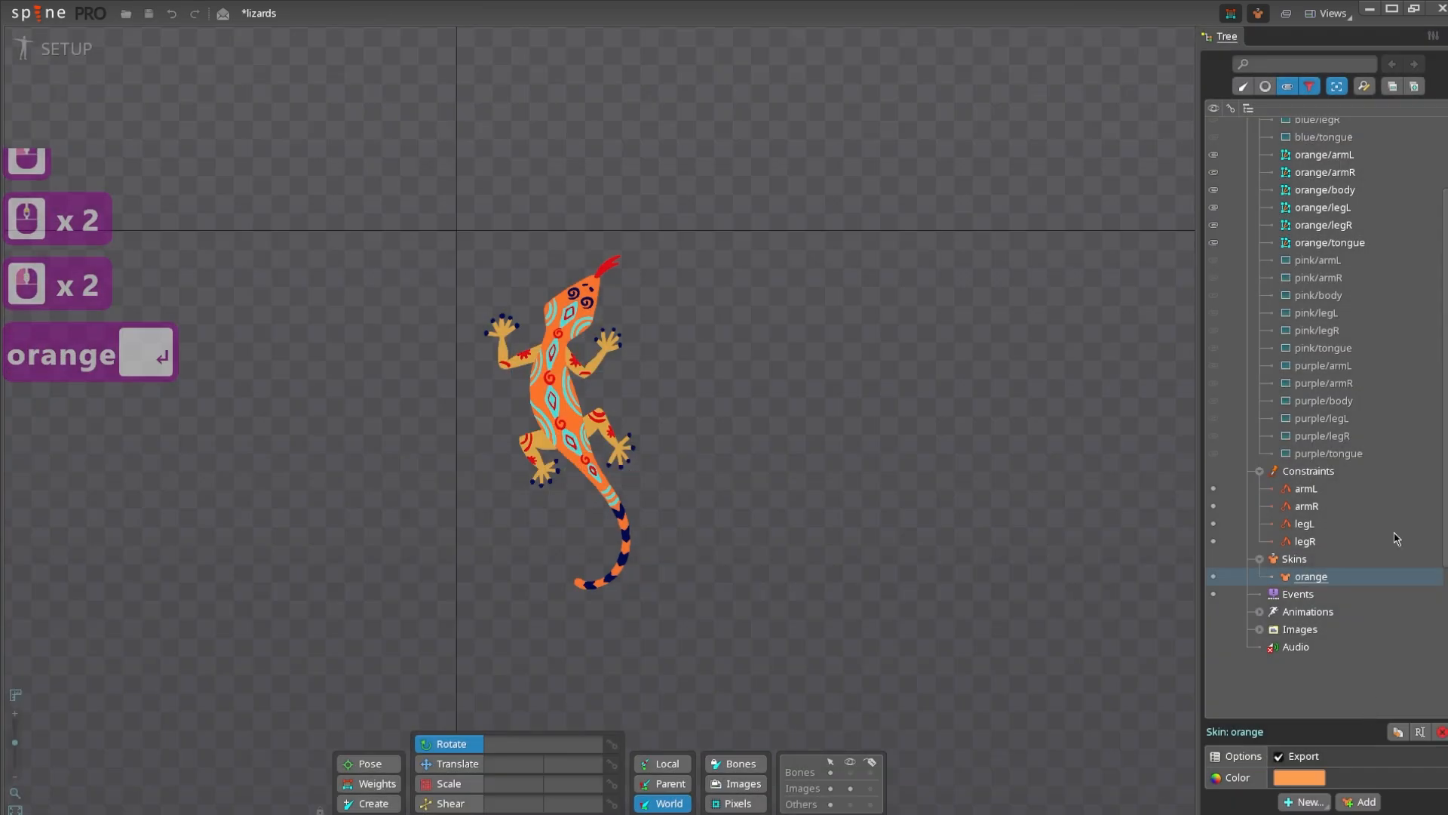
- Select the six orange meshes from orange/armL to orange/tongue and place them in new skin placeholders
{"action": "left_click", "coordinate": [1352, 241]}
{"action": "left_click", "coordinate": [1339, 155], "text": "shift"}
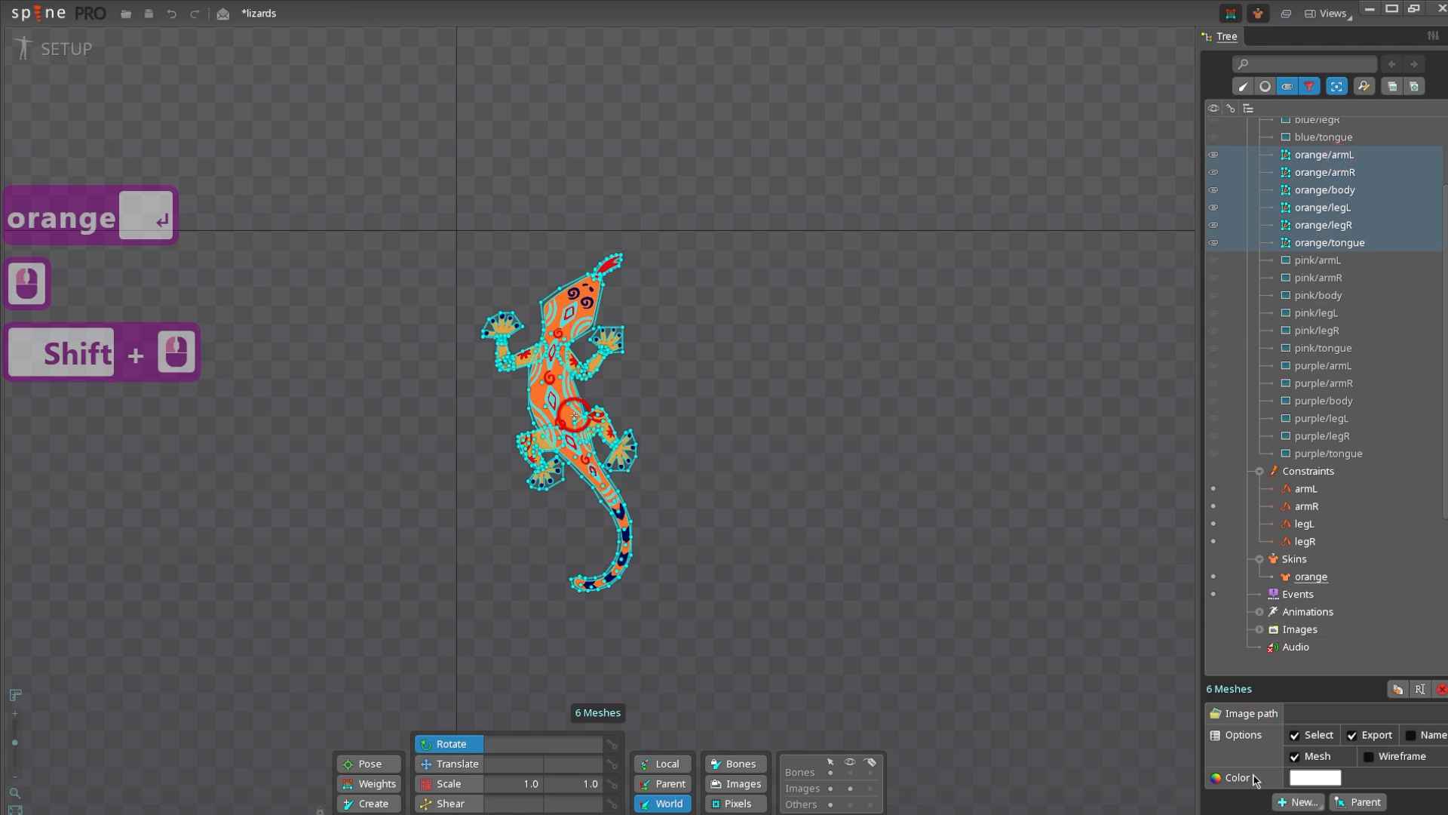
{"action": "left_click", "coordinate": [1291, 802]}
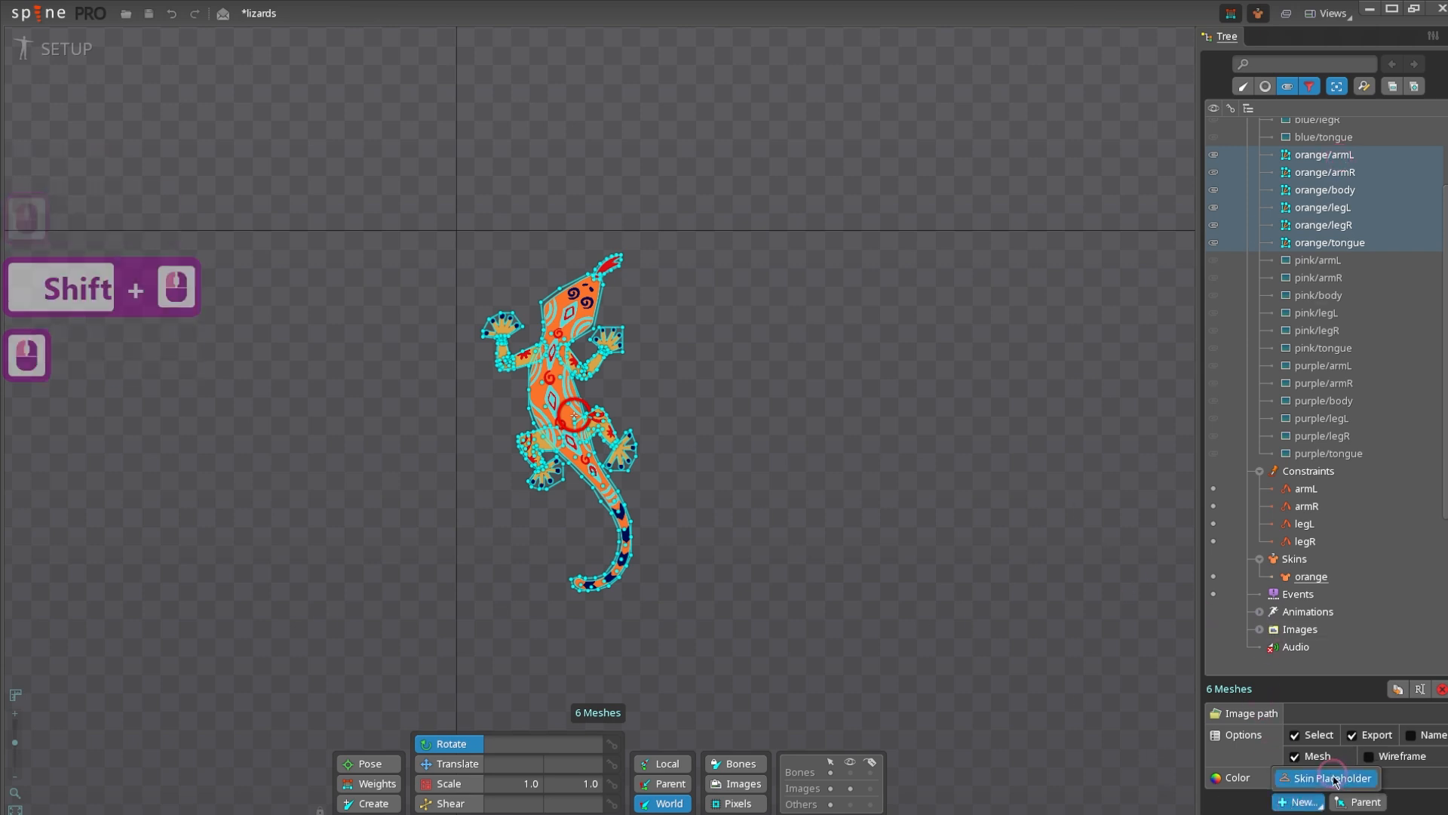
{"action": "left_click", "coordinate": [1331, 777]}
- Toggle the orange skin off and on to check its attachments, and look over the remaining colour images in the tree
{"action": "left_click", "coordinate": [1297, 684]}
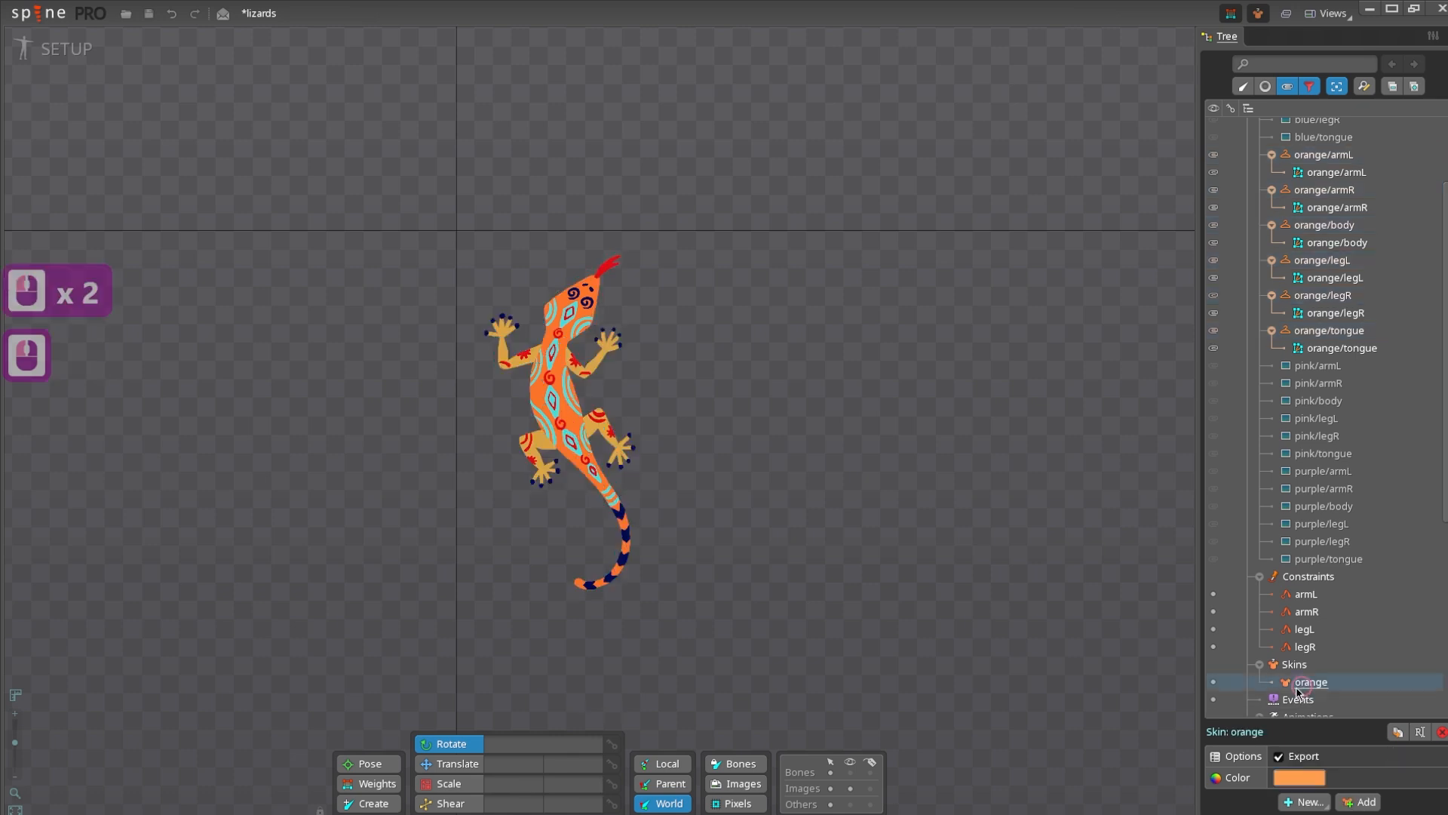
{"action": "left_click", "coordinate": [1212, 682]}
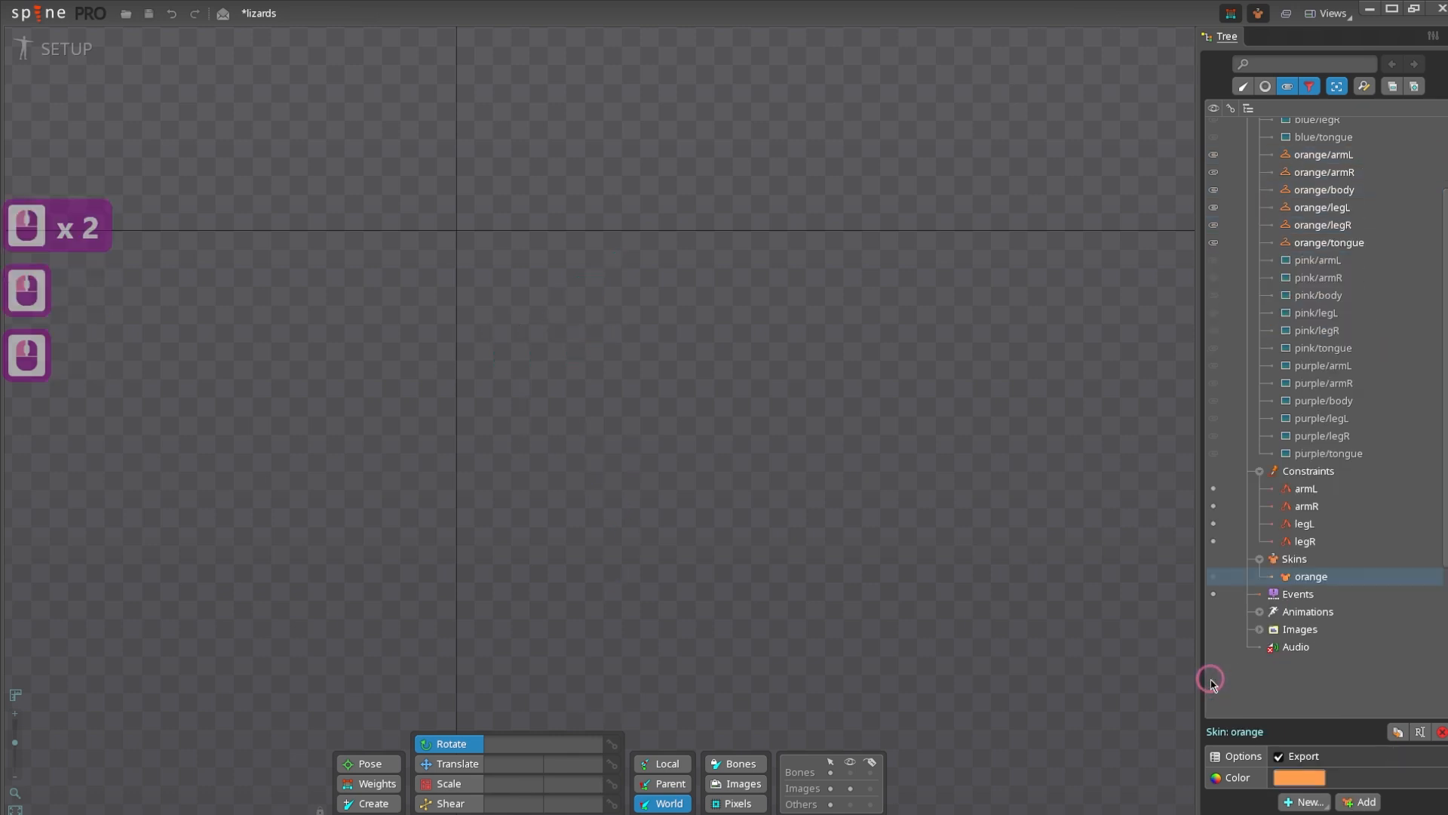
{"action": "left_click", "coordinate": [1212, 575]}
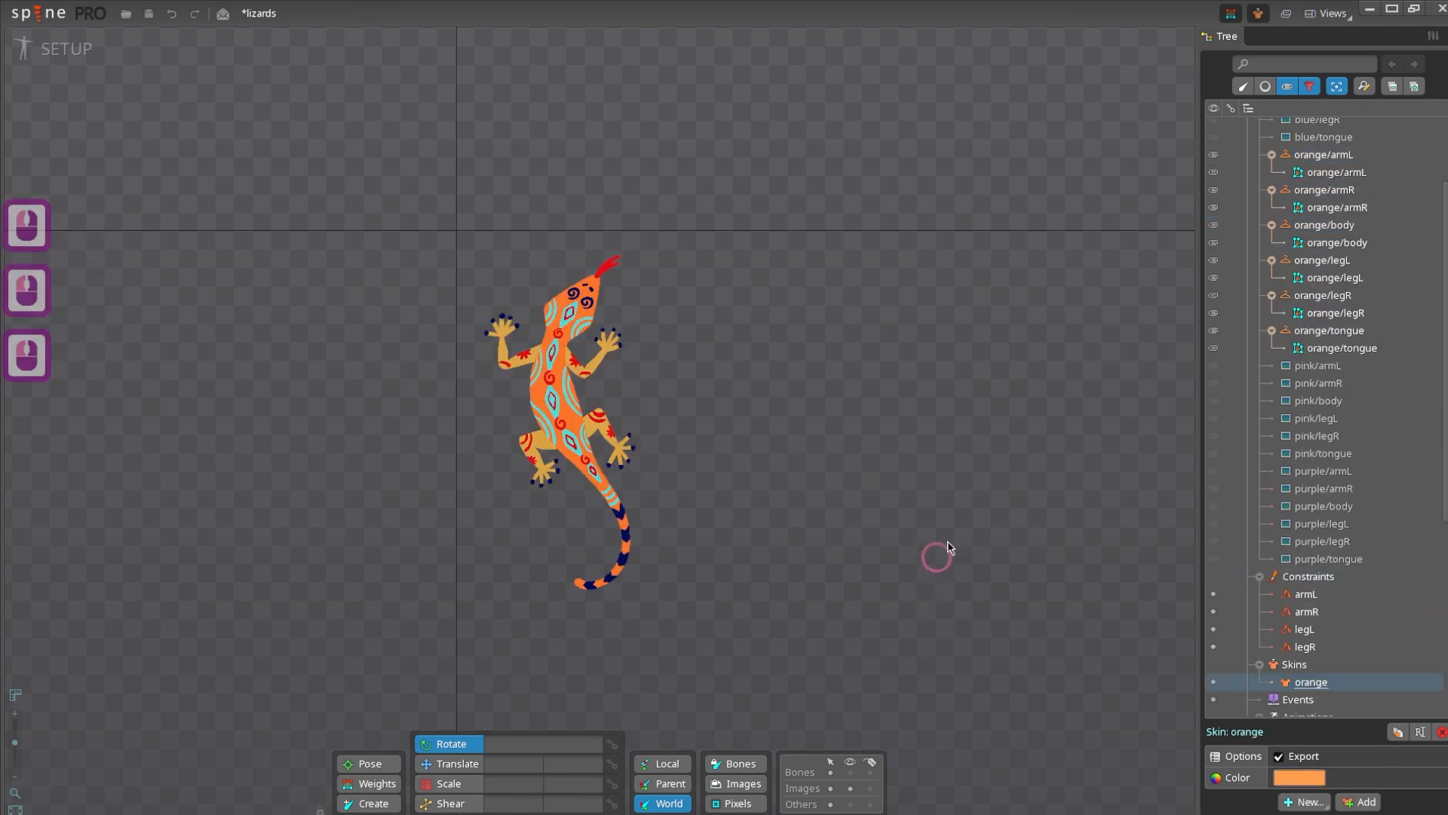
{"action": "left_click_drag", "start_coordinate": [936, 556], "coordinate": [949, 543]}
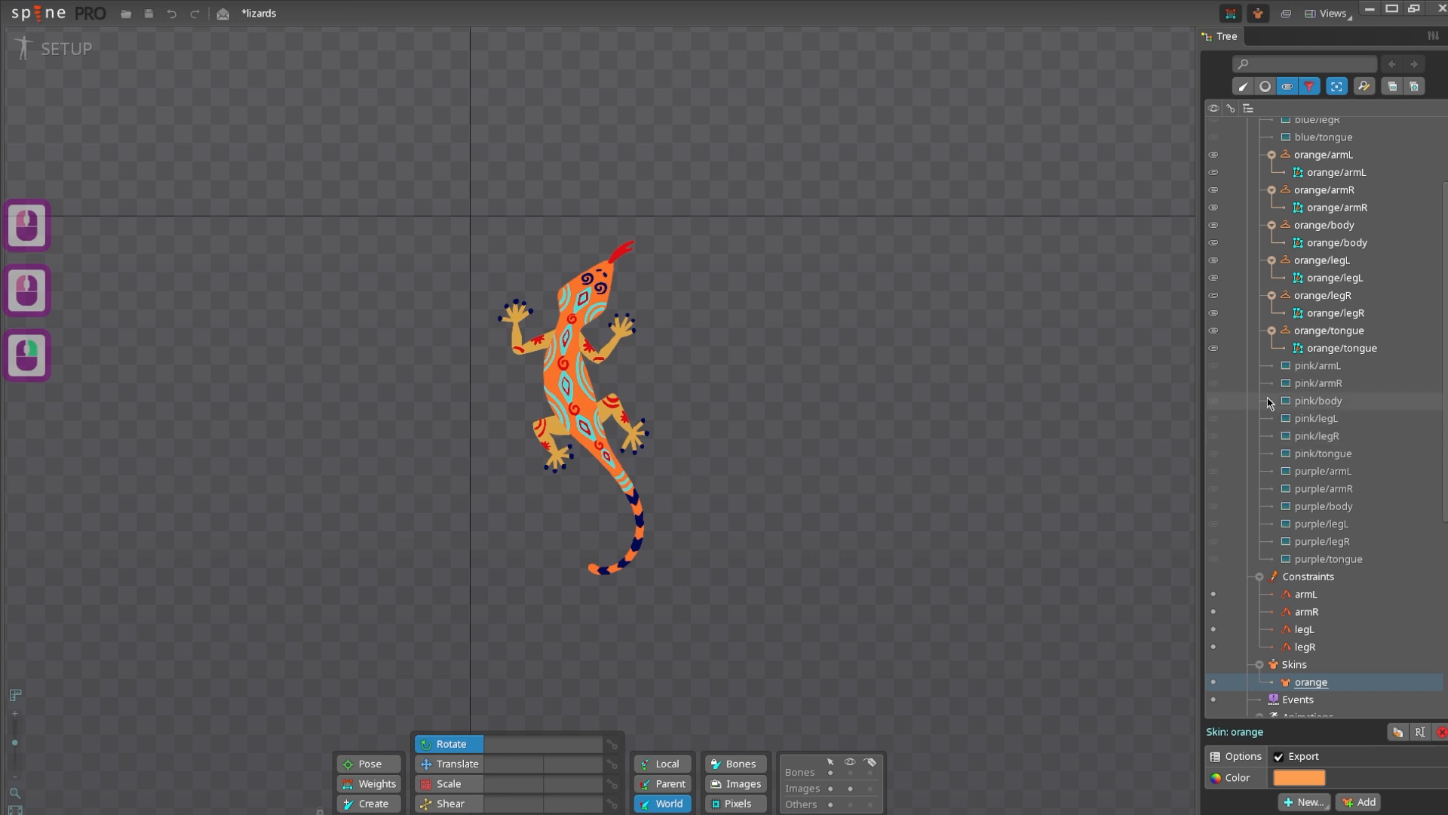
{"action": "scroll", "coordinate": [1365, 369], "scroll_direction": "up", "scroll_amount": 2}
{"action": "scroll", "coordinate": [1332, 467], "scroll_direction": "down", "scroll_amount": 2}
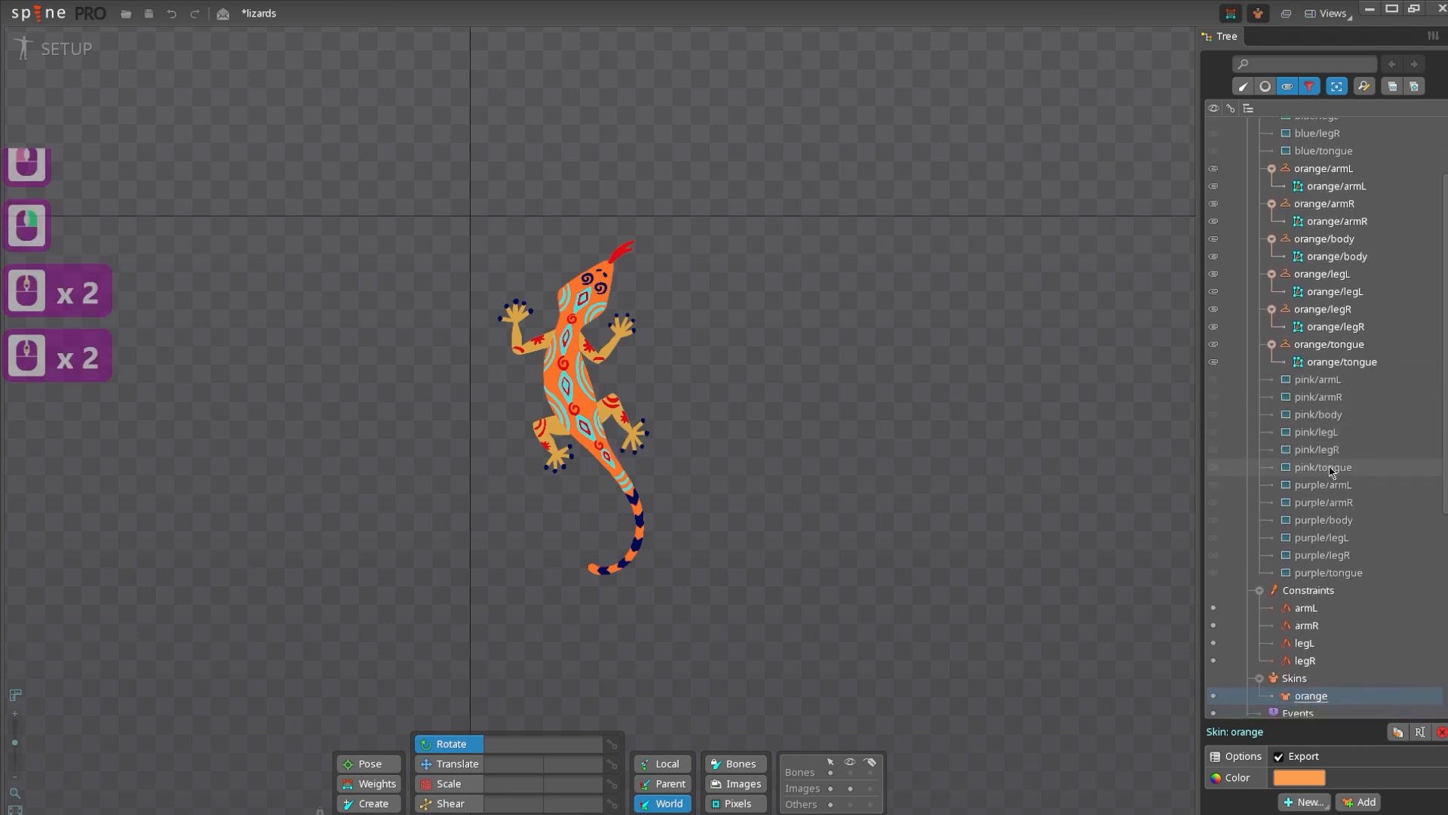
{"action": "scroll", "coordinate": [1338, 411], "scroll_direction": "up", "scroll_amount": 2}
- Create a new skin named "blue" under the Skins node
{"action": "left_click", "coordinate": [261, 330]}
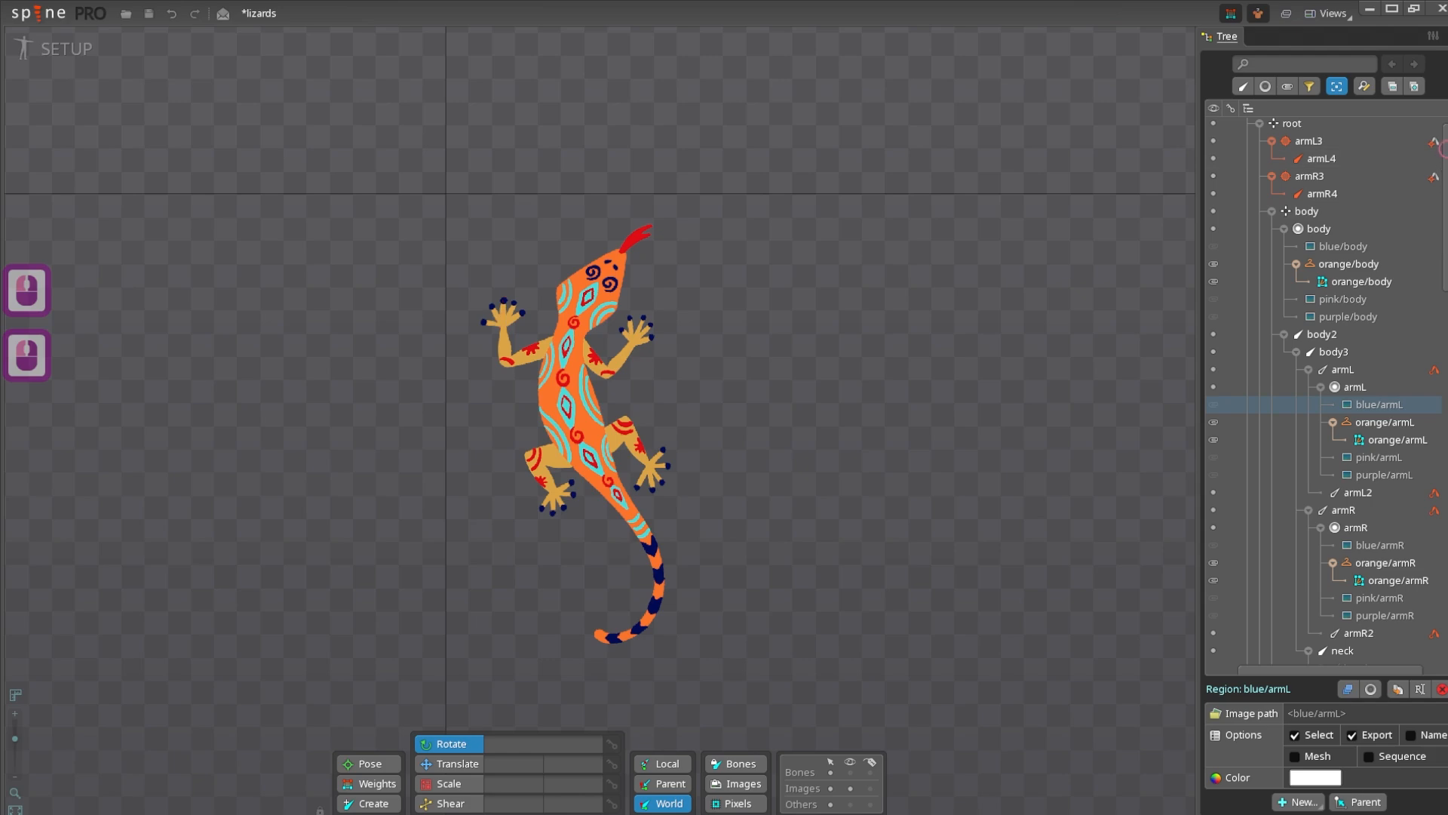
{"action": "scroll", "coordinate": [1426, 463], "scroll_direction": "down", "scroll_amount": 15}
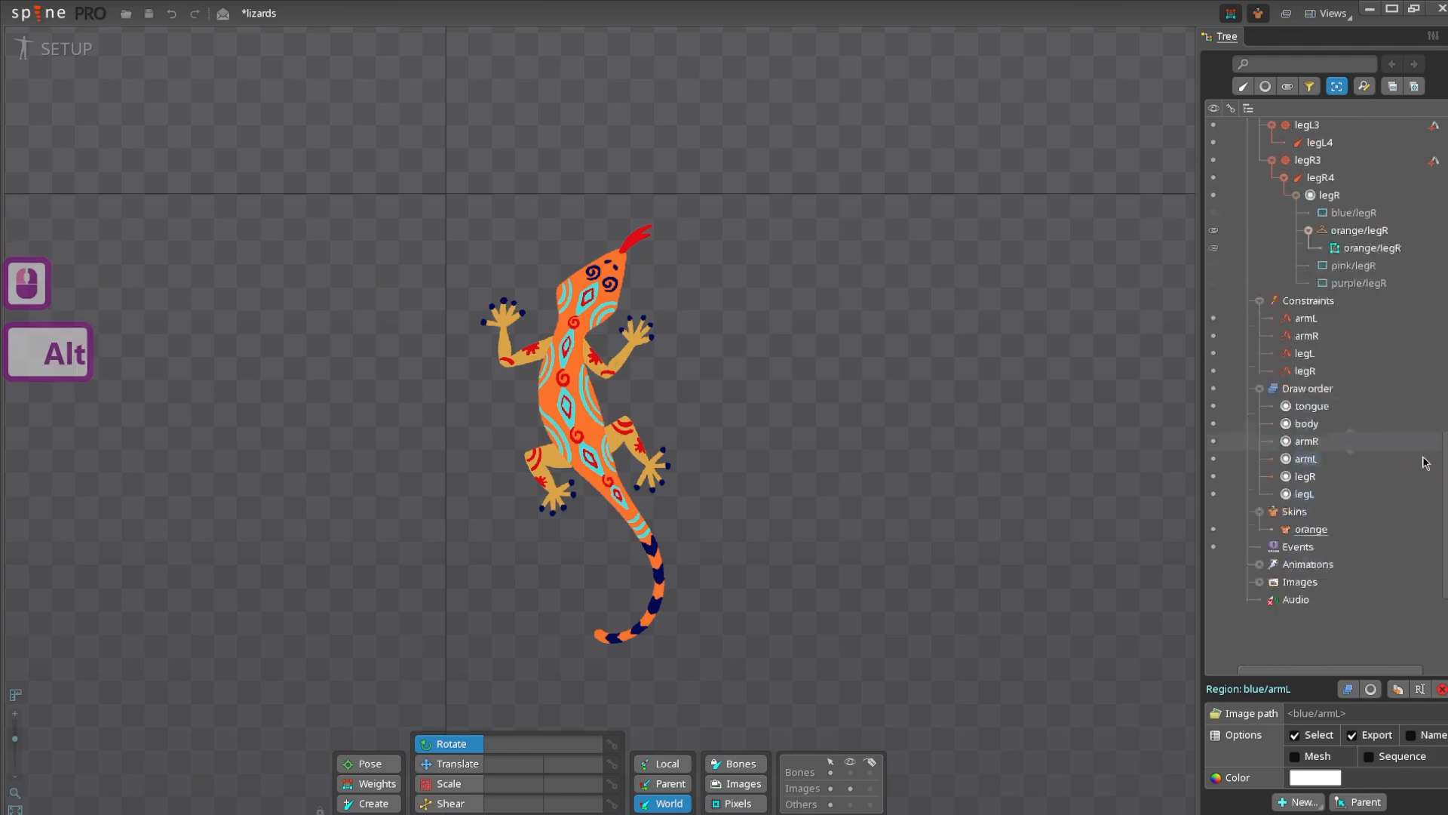
{"action": "scroll", "coordinate": [1426, 463], "scroll_direction": "down", "scroll_amount": 3}
{"action": "left_click", "coordinate": [1275, 455]}
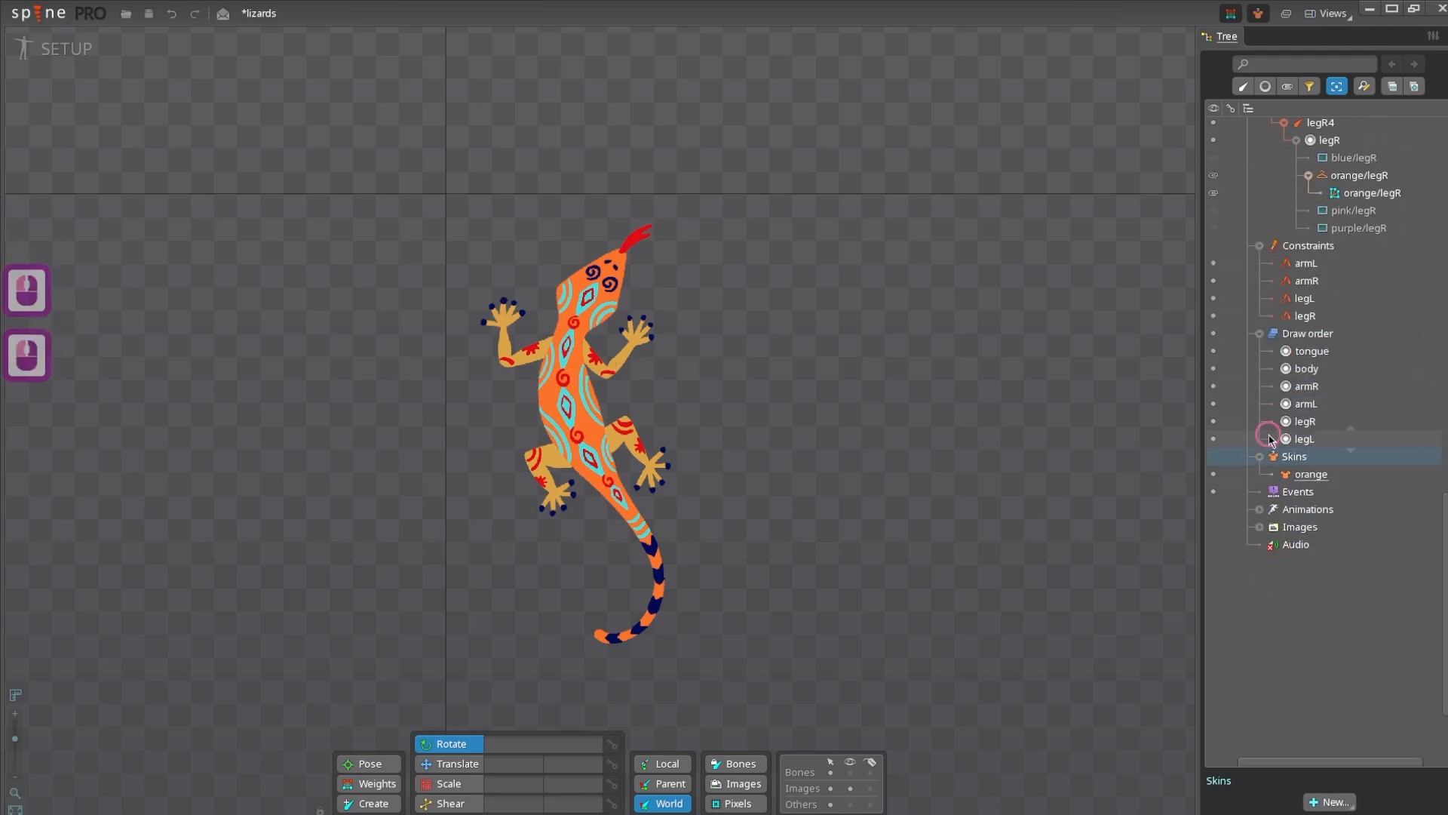
{"action": "left_click", "coordinate": [1335, 802]}
{"action": "left_click", "coordinate": [1327, 800]}
{"action": "type", "text": "blue"}
{"action": "key", "text": "Return"}
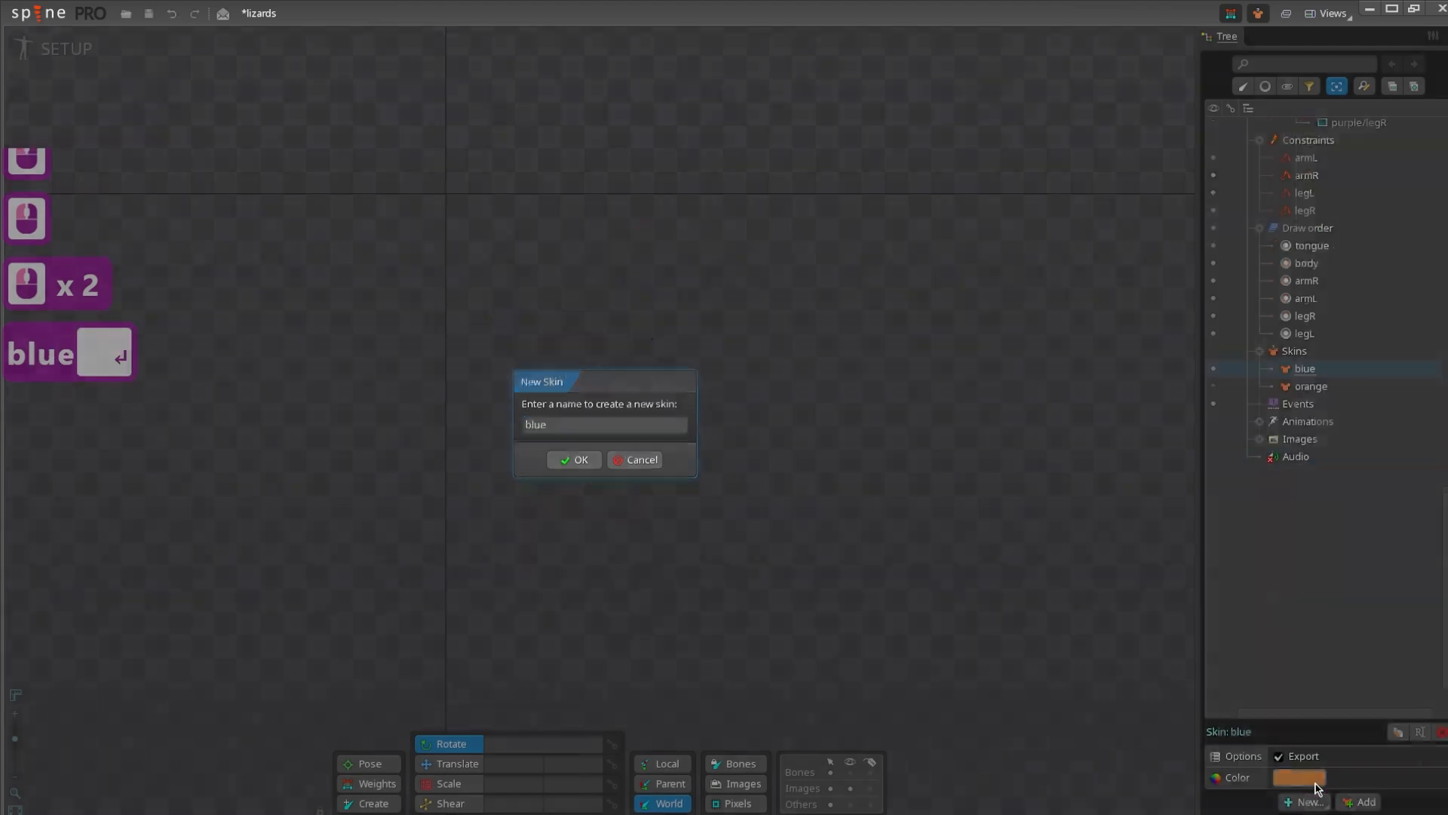
- Create a new skin named "purple" under the Skins node
{"action": "left_click", "coordinate": [1305, 780]}
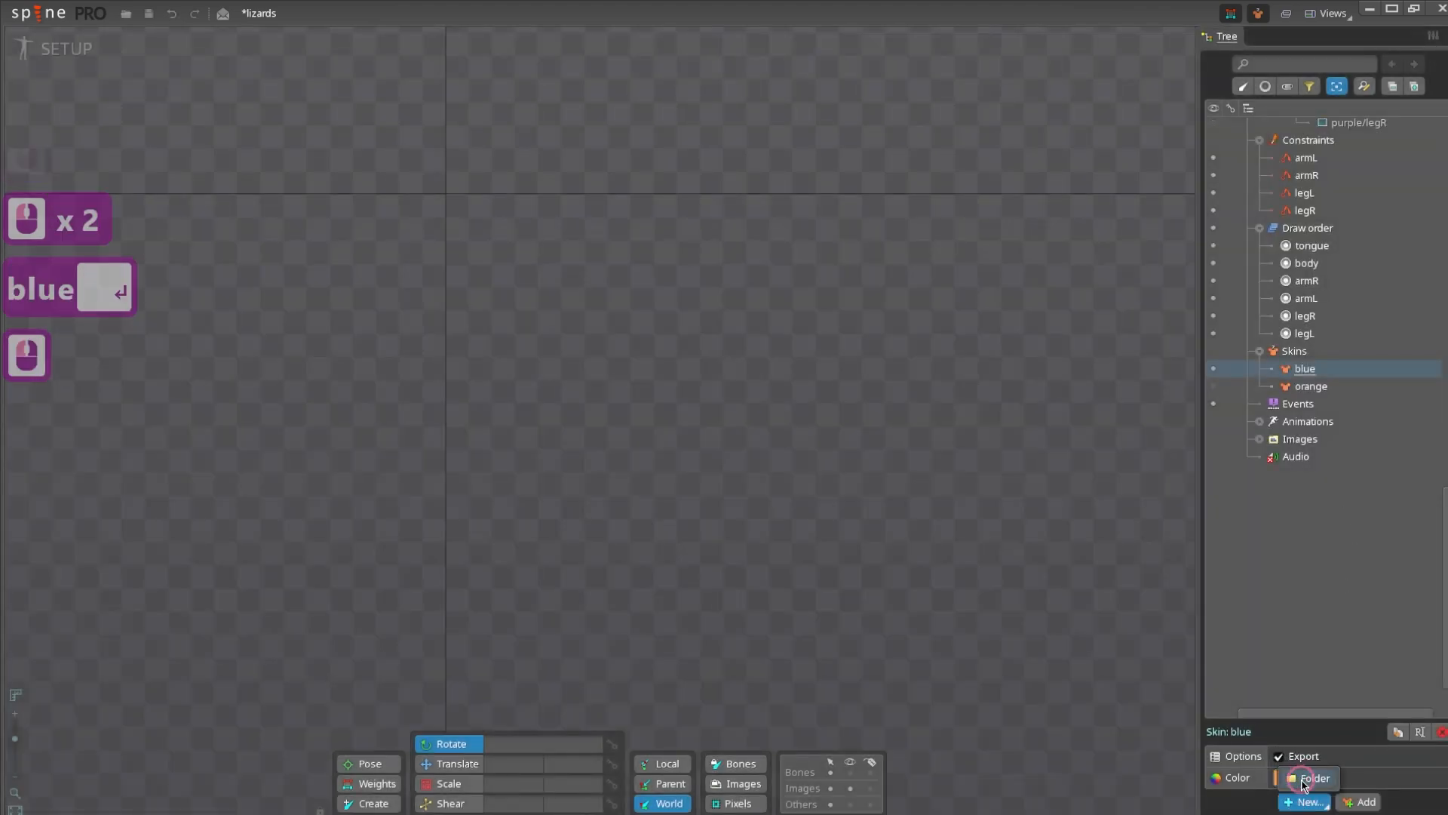
{"action": "left_click", "coordinate": [1328, 365]}
{"action": "left_click", "coordinate": [1331, 351]}
{"action": "left_click", "coordinate": [1329, 802]}
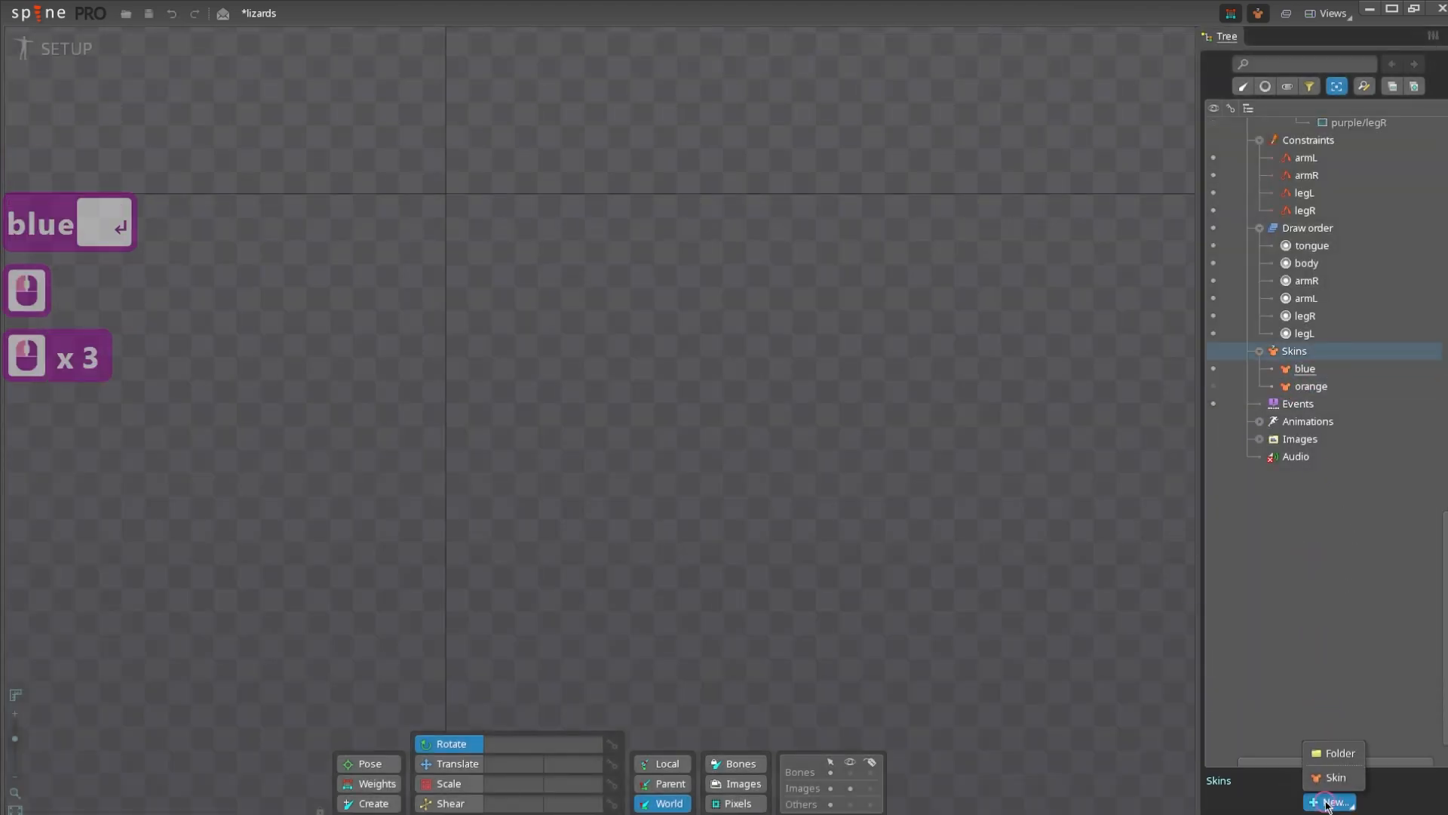
{"action": "left_click", "coordinate": [1334, 782]}
{"action": "type", "text": "purple"}
{"action": "key", "text": "Return"}
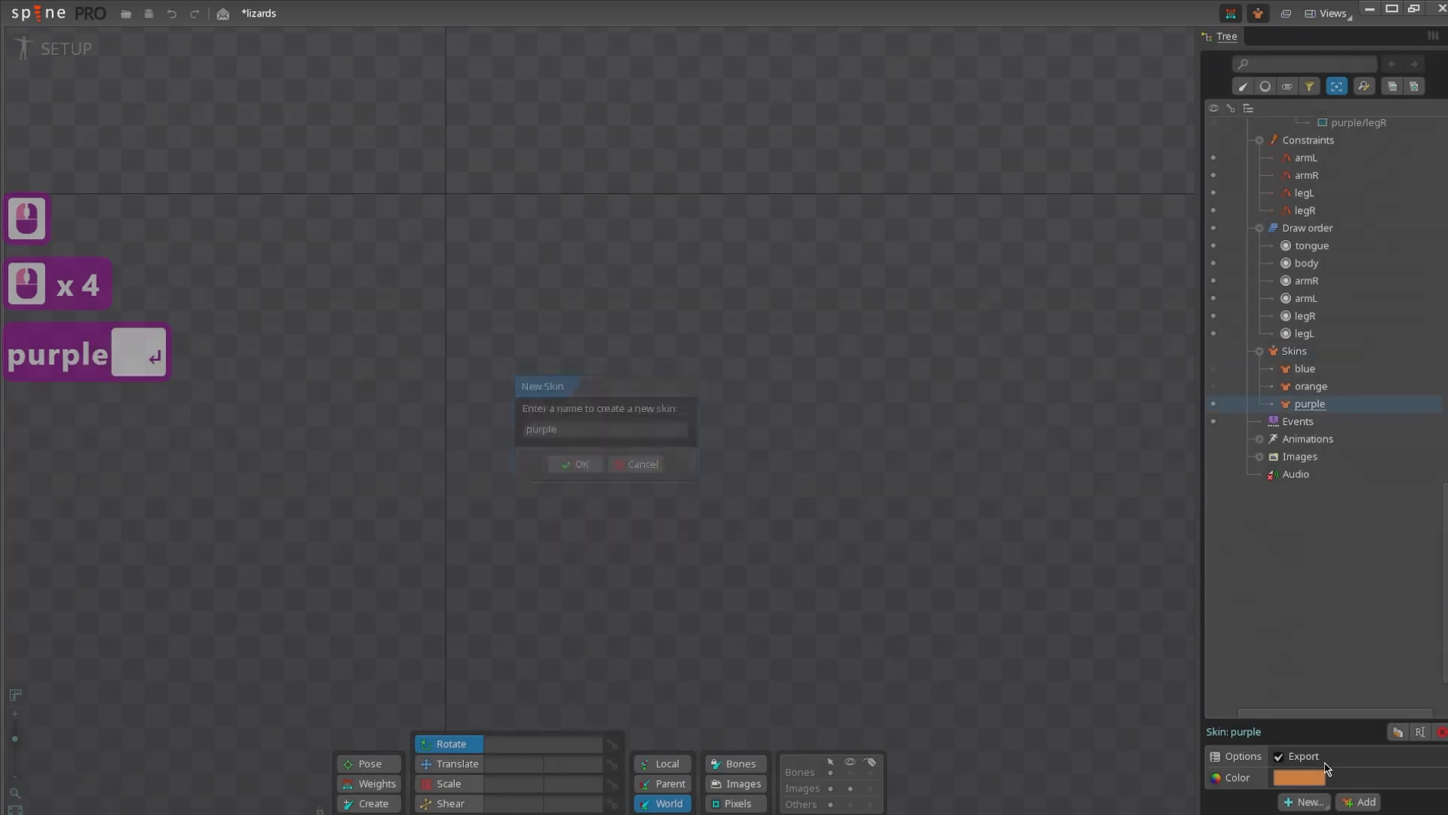
- Create a new skin named "pink" under the Skins node
{"action": "left_click", "coordinate": [1351, 361]}
{"action": "left_click", "coordinate": [1354, 350]}
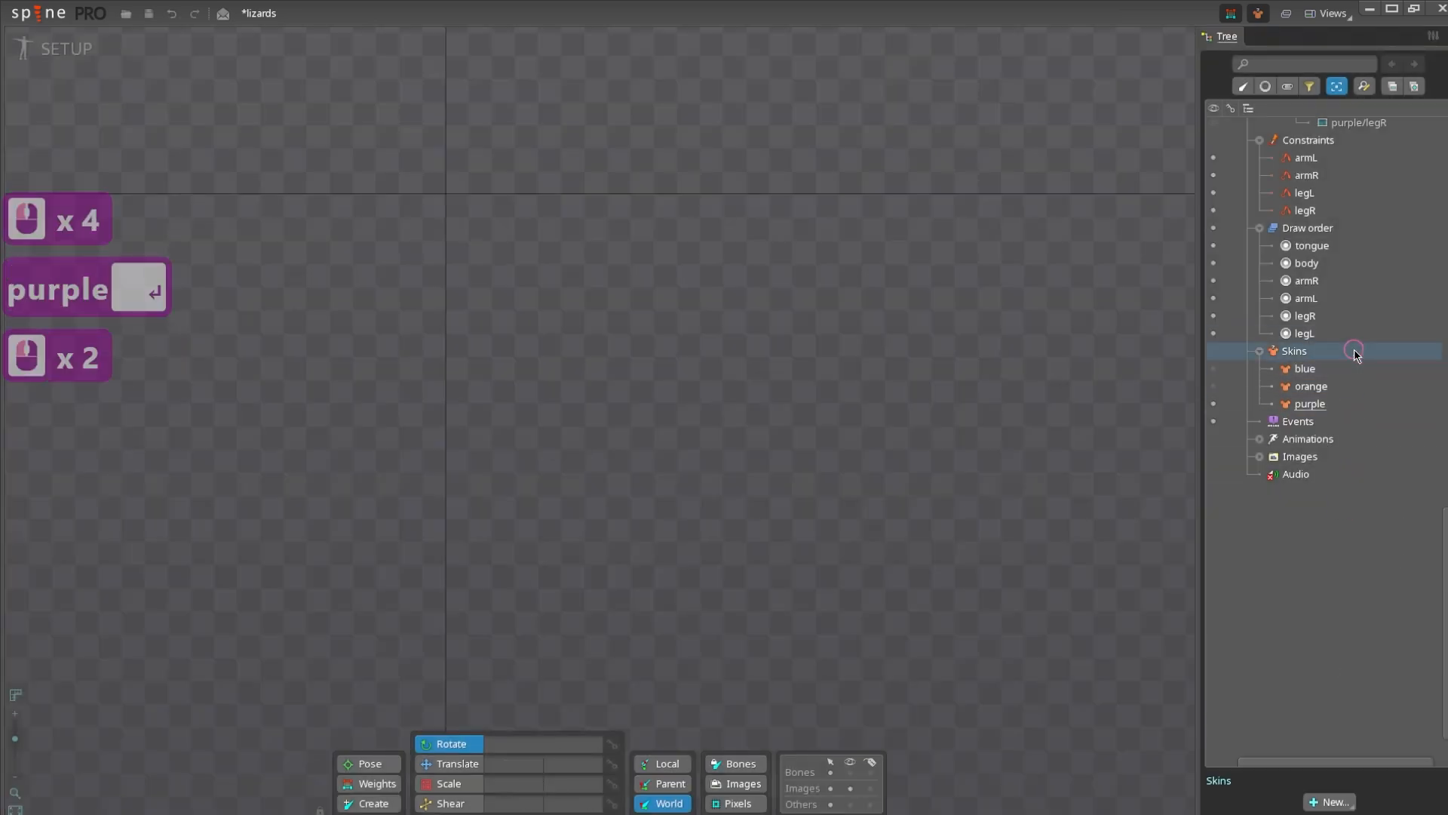
{"action": "left_click", "coordinate": [1334, 781]}
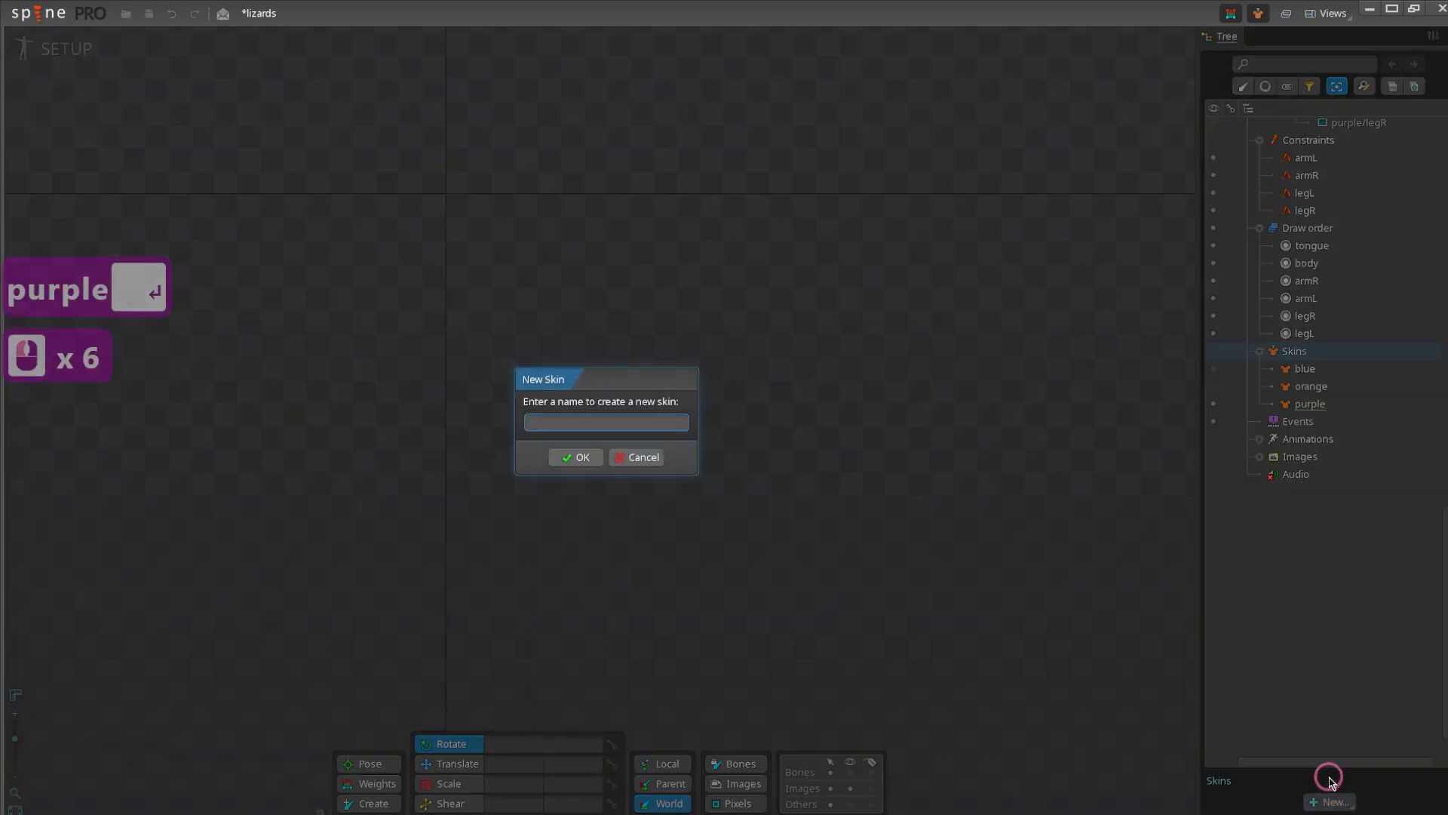
{"action": "type", "text": "pink"}
{"action": "key", "text": "Return"}
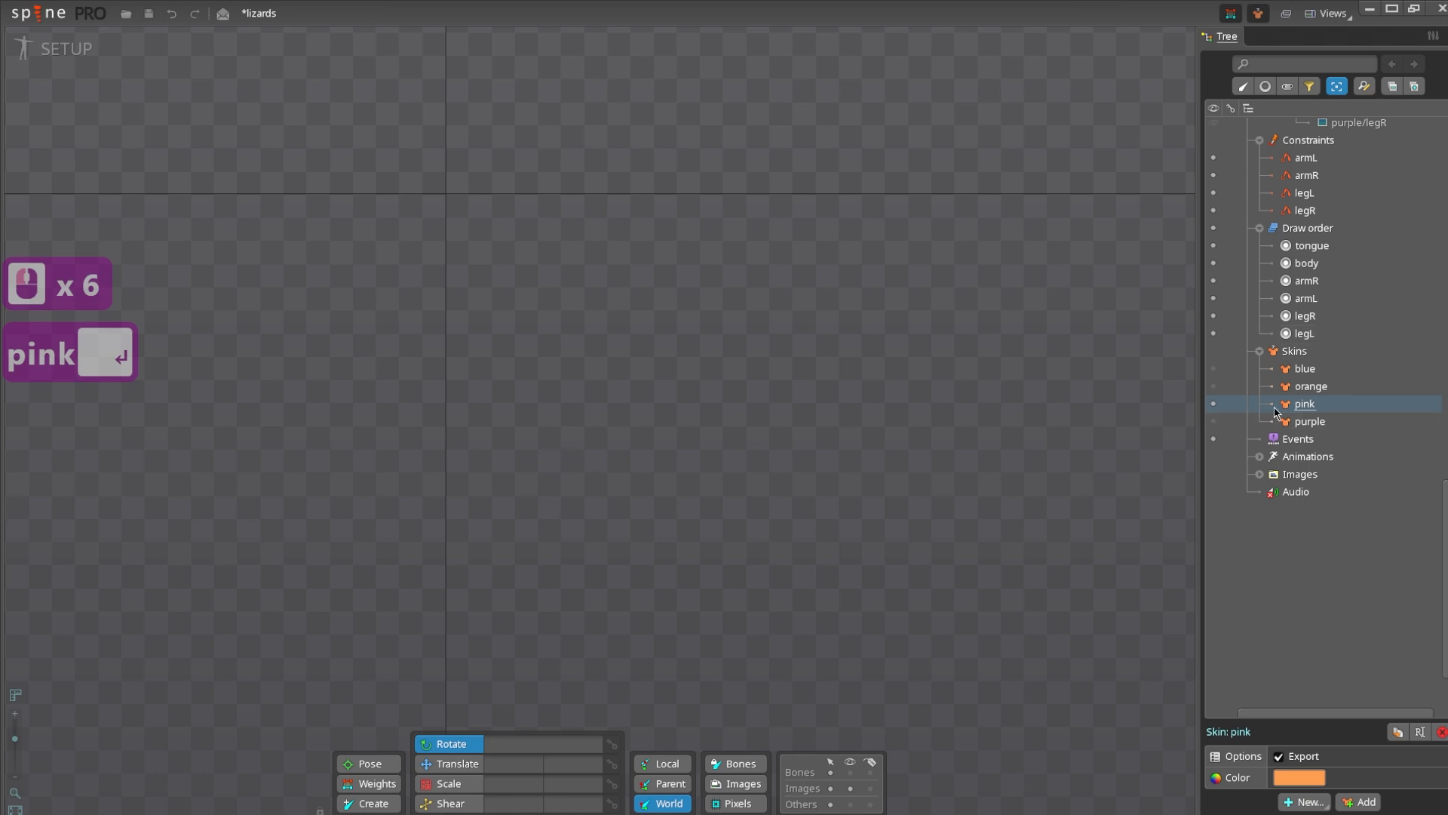
- Show the orange skin with nothing selected, and switch the active skin to blue
{"action": "left_click", "coordinate": [1213, 386]}
{"action": "left_click_drag", "start_coordinate": [678, 360], "coordinate": [715, 367]}
{"action": "key", "text": "space"}
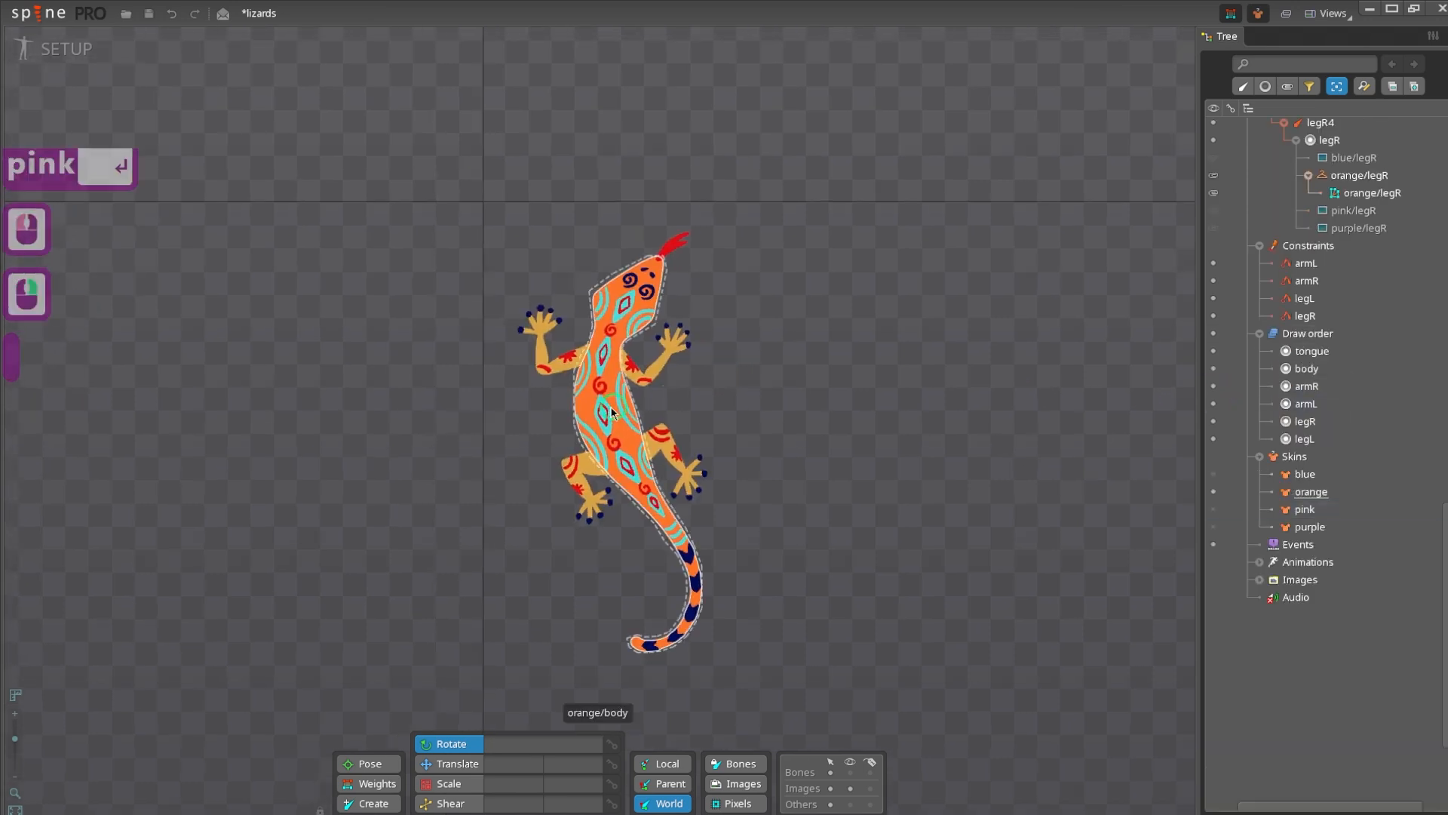
{"action": "scroll", "coordinate": [1327, 474], "scroll_direction": "up", "scroll_amount": 2}
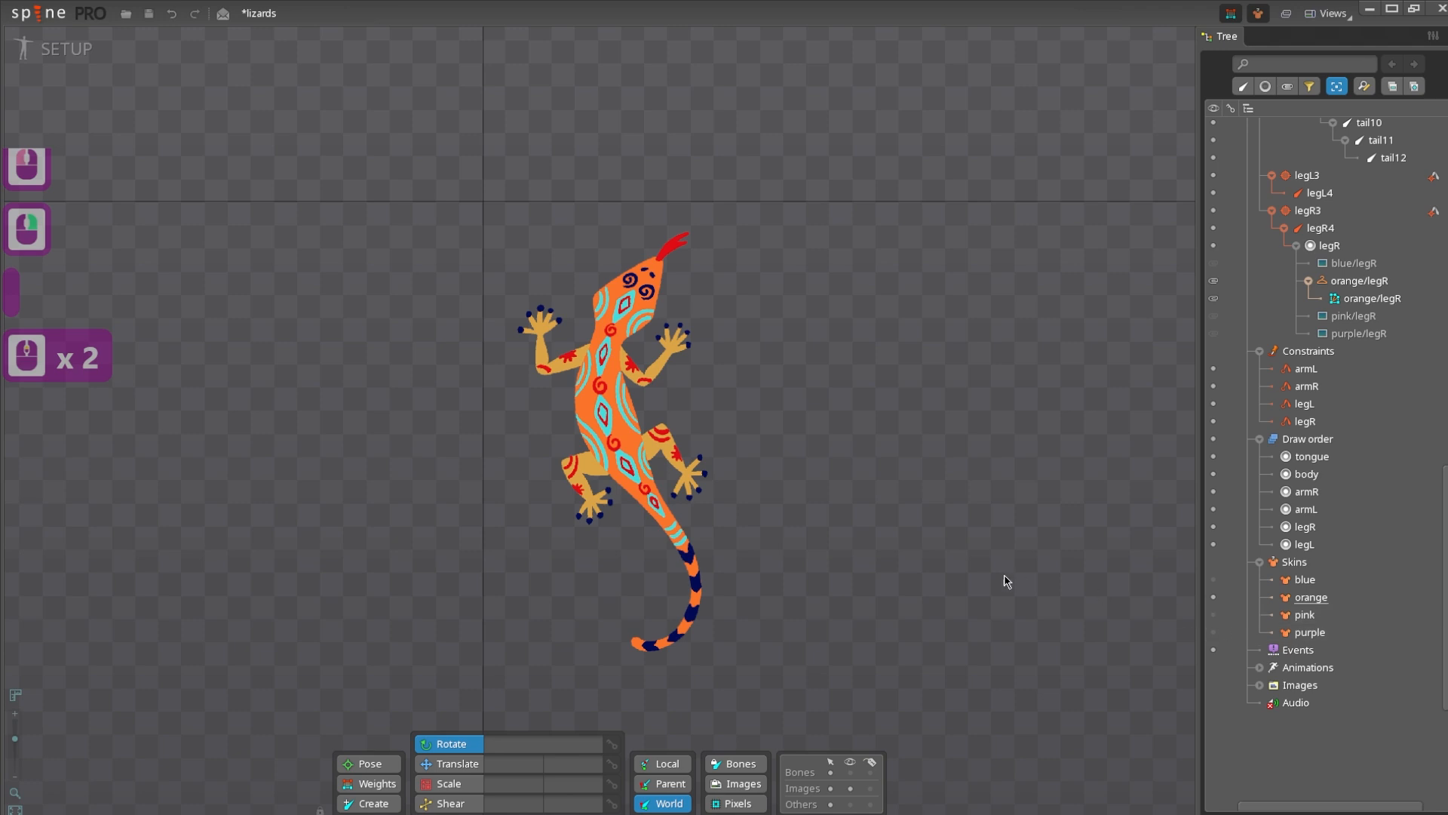
{"action": "left_click", "coordinate": [1209, 581]}
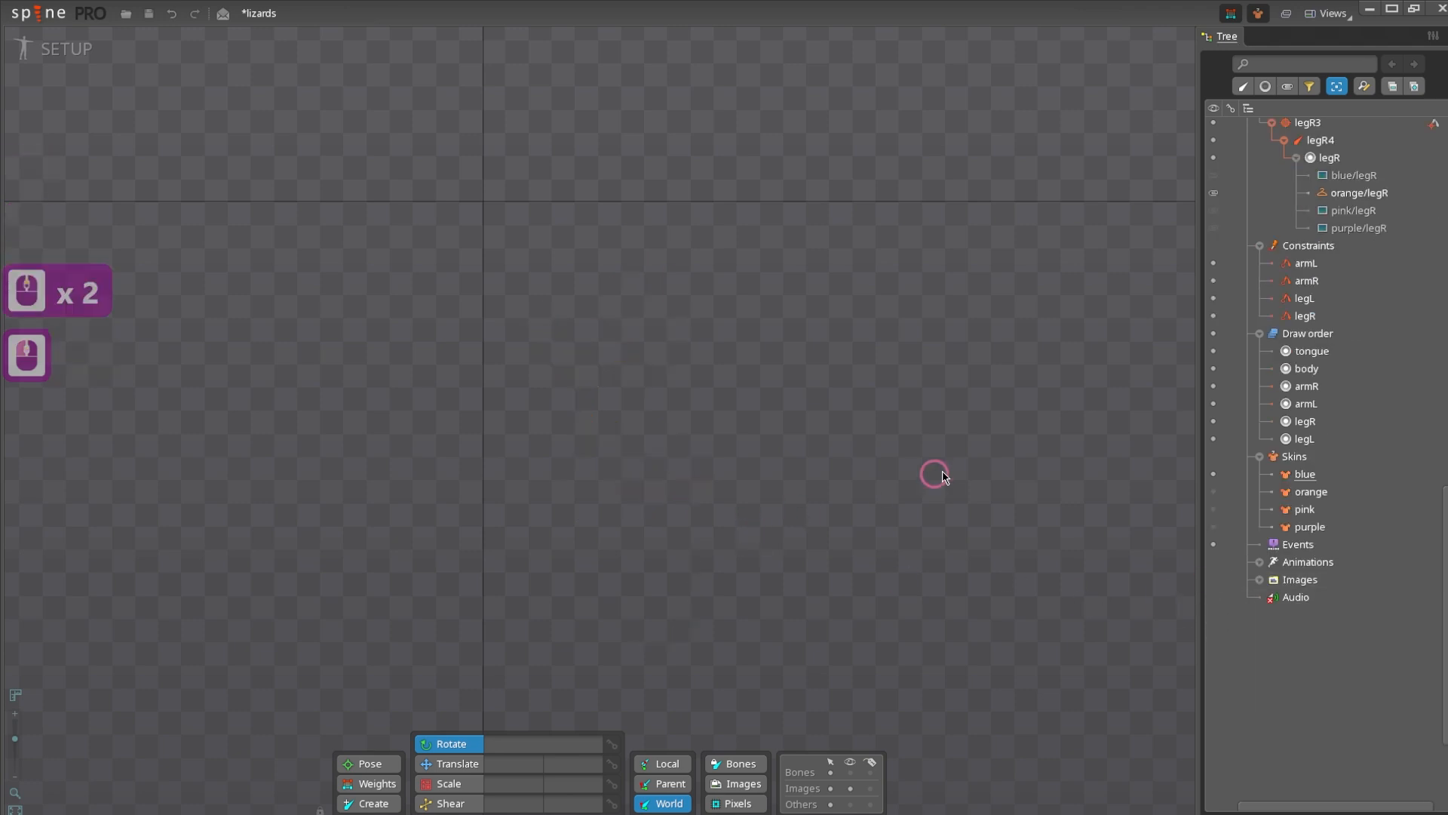
- Place the blue/legR image in the orange/legR skin placeholder of the blue skin, and compare it with the orange skin
{"action": "scroll", "coordinate": [1347, 445], "scroll_direction": "up", "scroll_amount": 5}
{"action": "left_click", "coordinate": [1368, 444]}
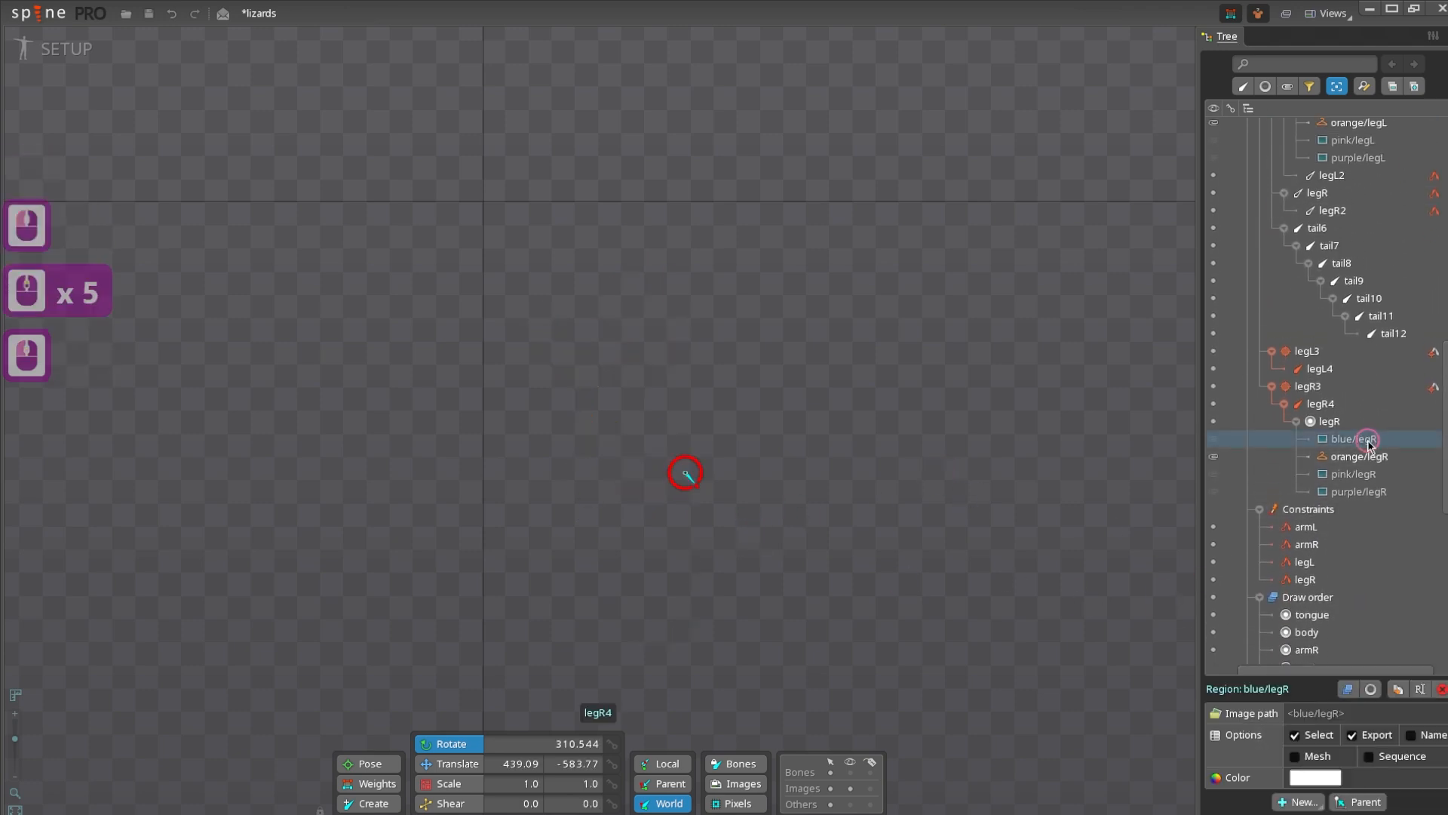
{"action": "left_click_drag", "start_coordinate": [1360, 444], "coordinate": [1358, 456]}
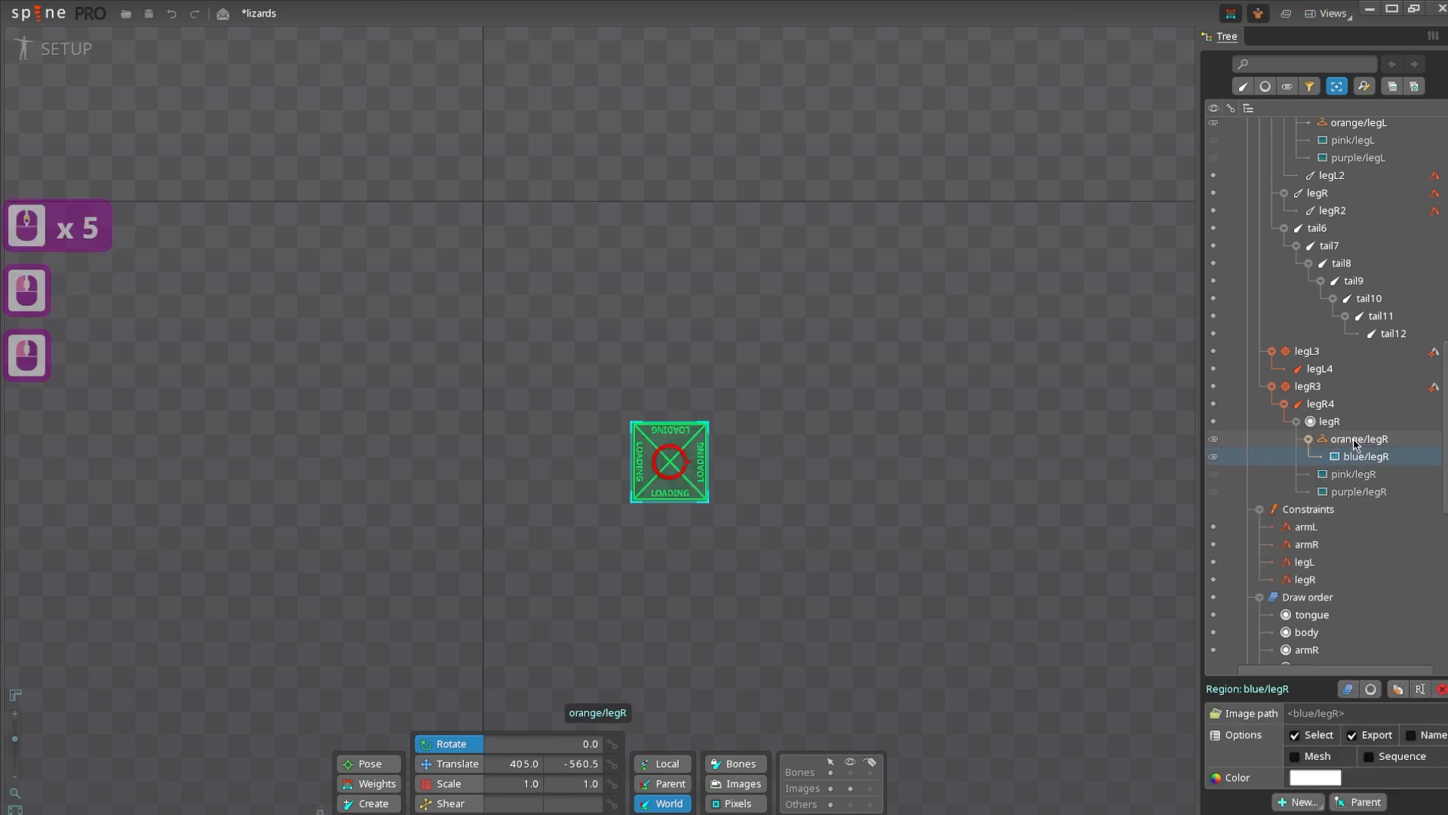
{"action": "scroll", "coordinate": [1225, 522], "scroll_direction": "down", "scroll_amount": 6}
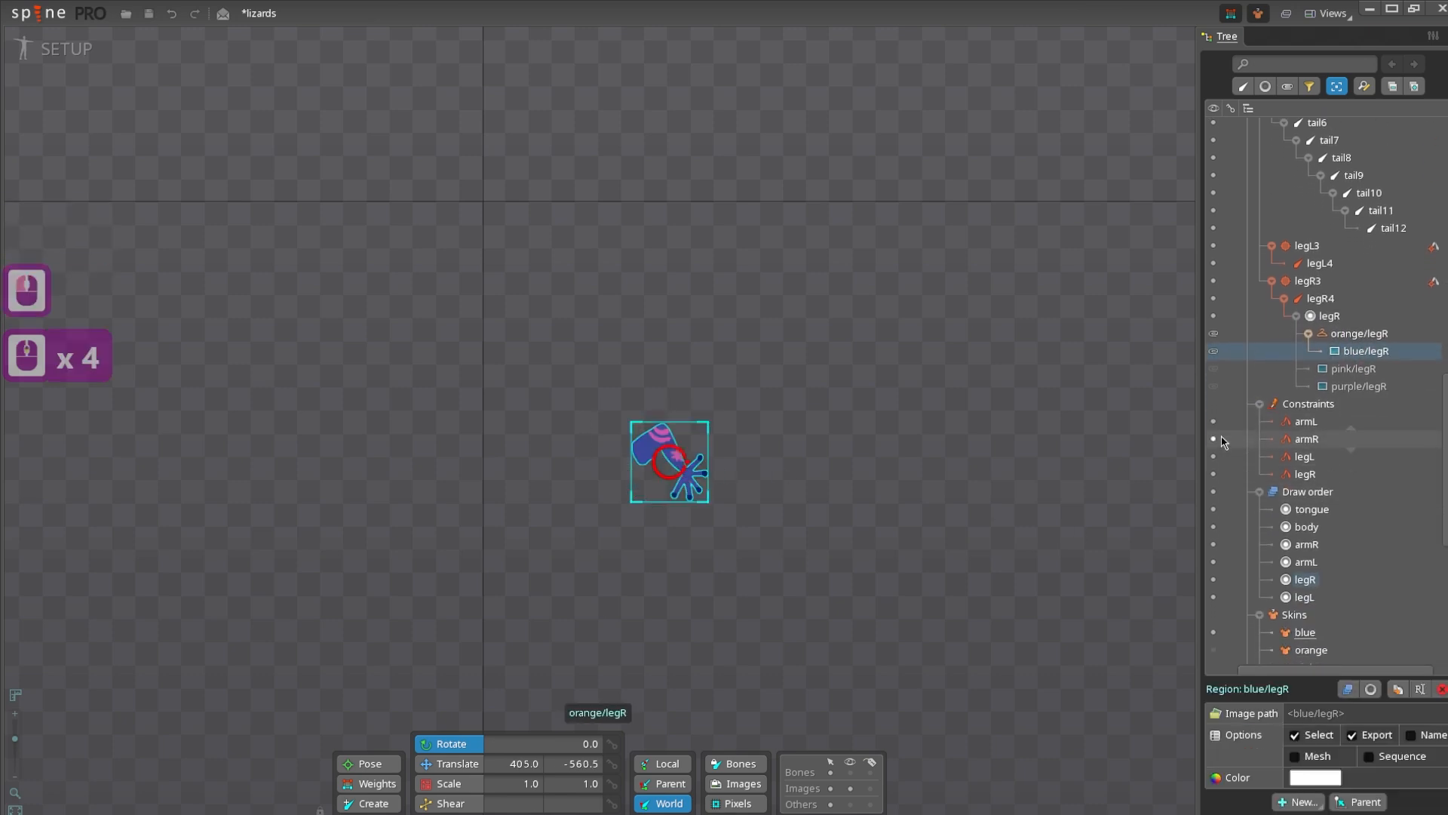
{"action": "left_click", "coordinate": [1214, 545]}
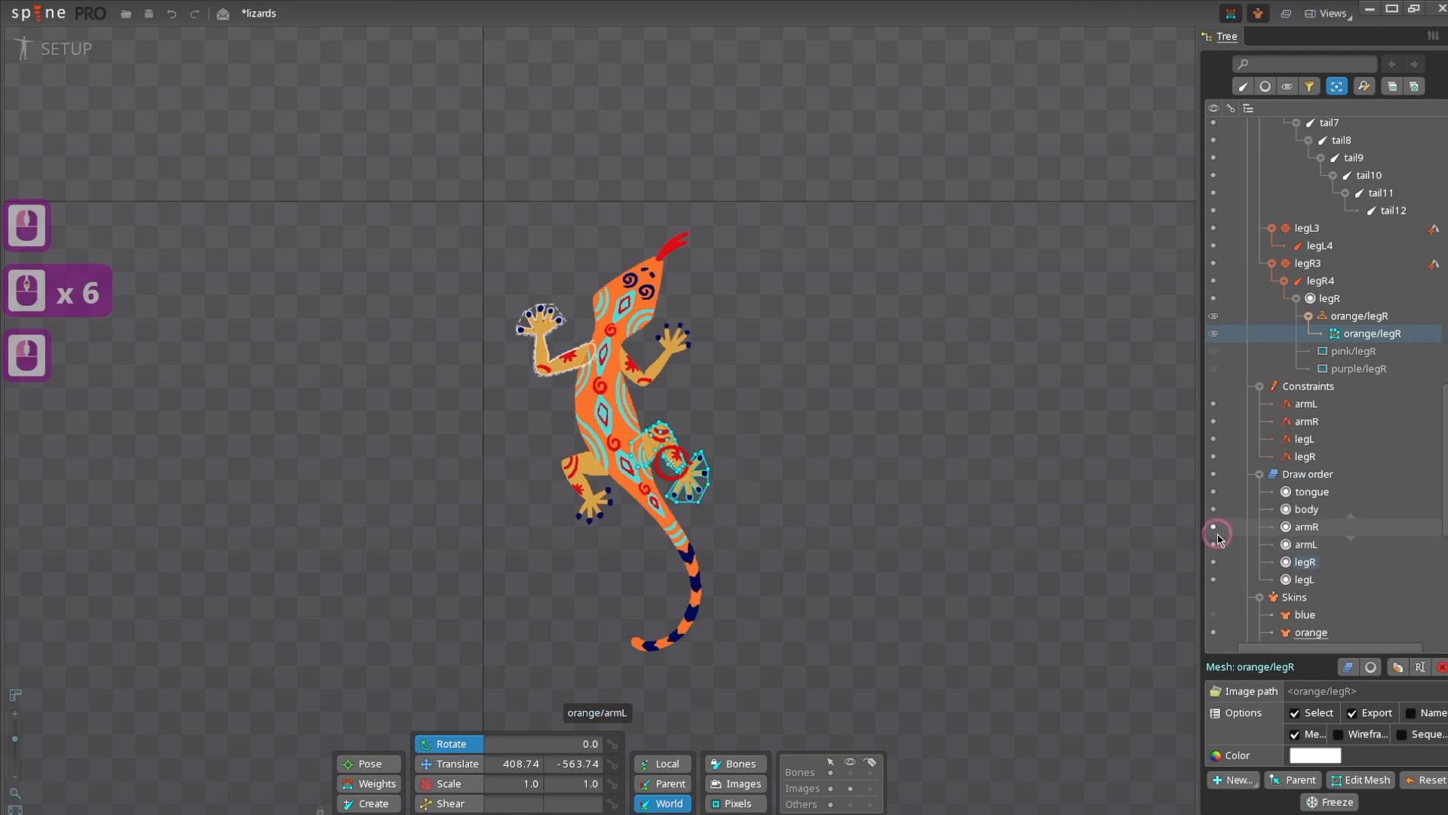
{"action": "left_click", "coordinate": [1211, 615]}
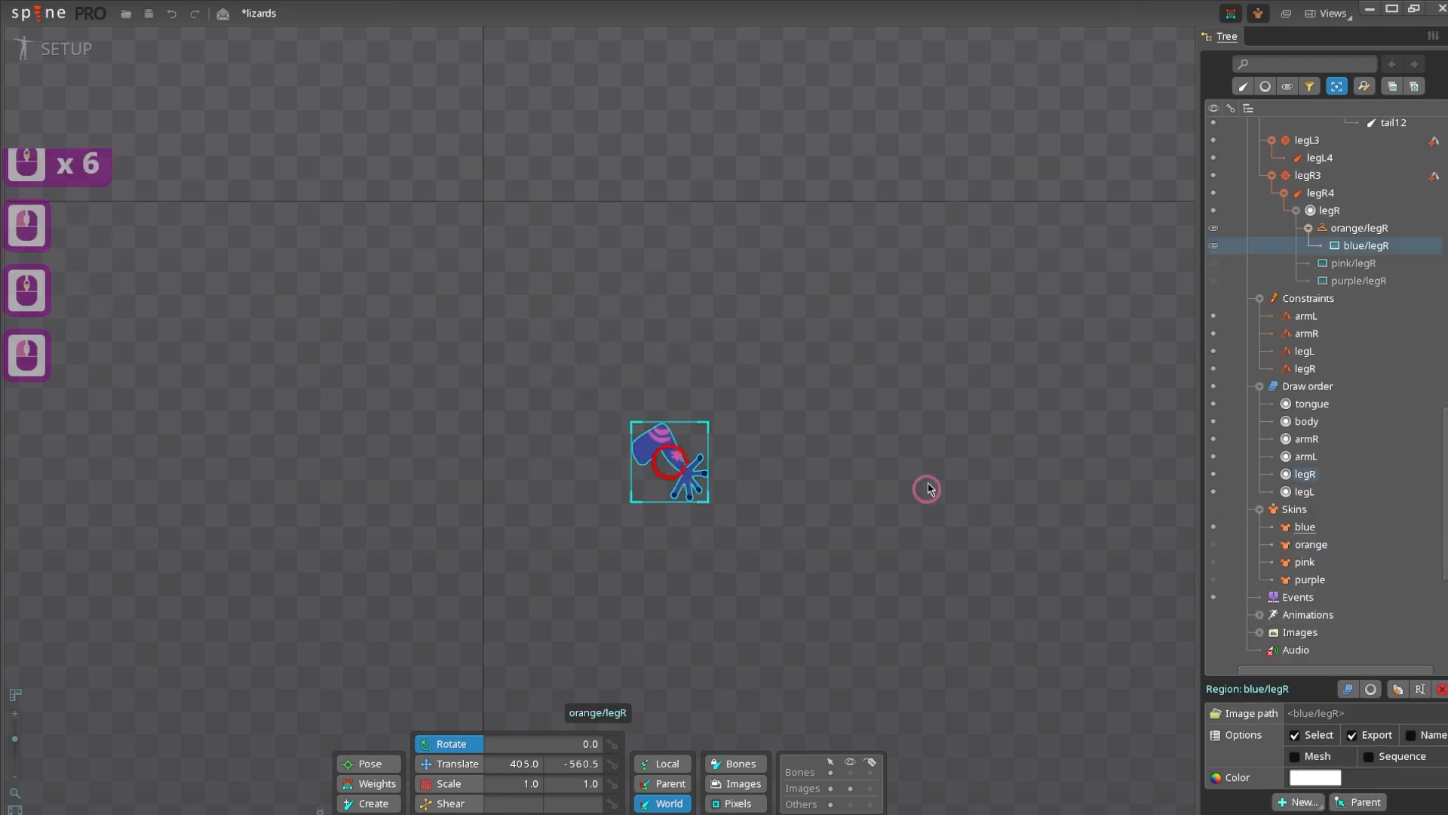
- Undo placing the blue/legR image in the orange/legR skin placeholder
{"action": "left_click_drag", "start_coordinate": [928, 491], "coordinate": [976, 418]}
{"action": "key", "text": "ctrl+z"}
{"action": "key", "text": "ctrl+z"}
{"action": "key", "text": "ctrl+z"}
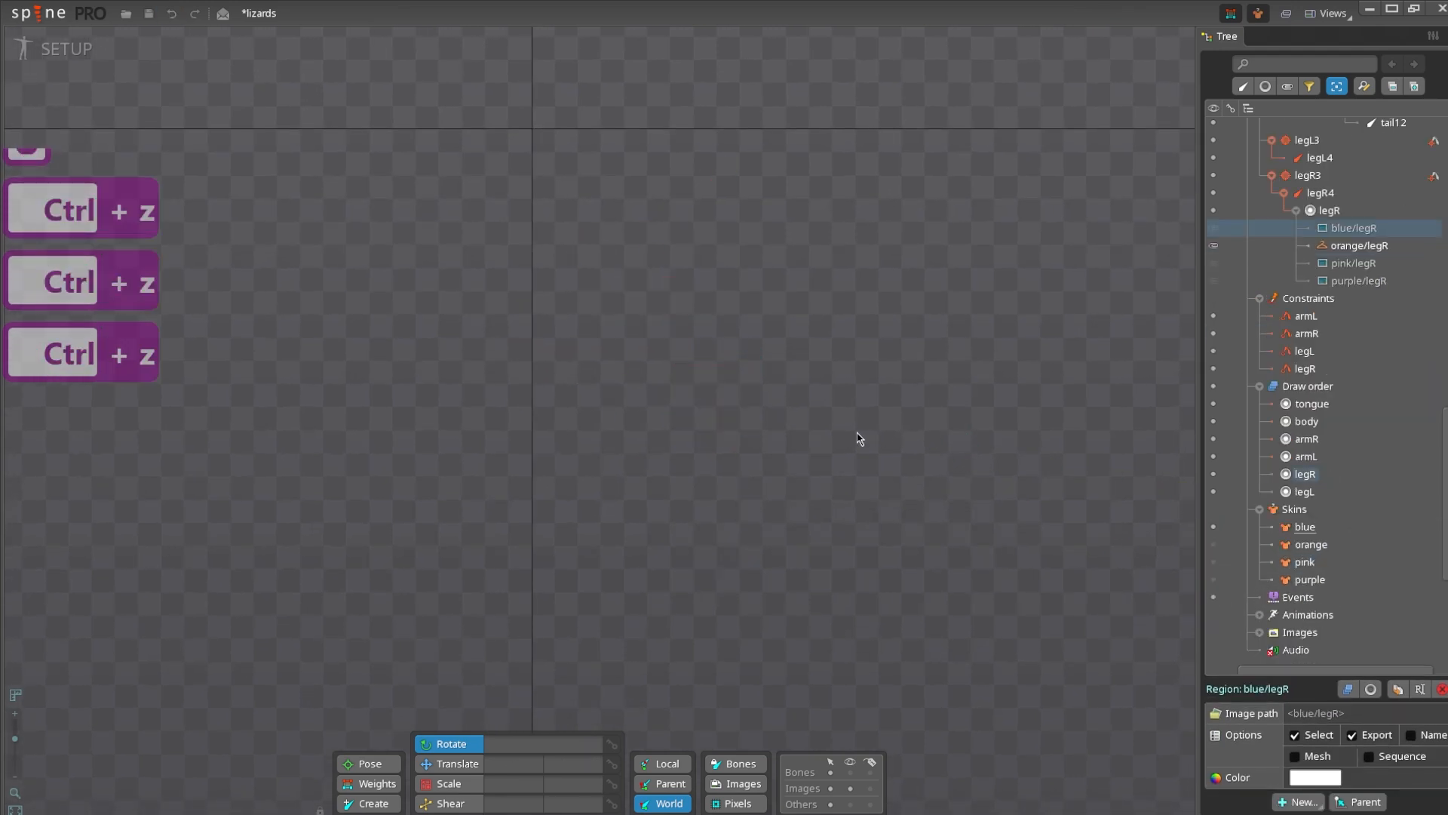
{"action": "left_click_drag", "start_coordinate": [834, 424], "coordinate": [808, 497]}
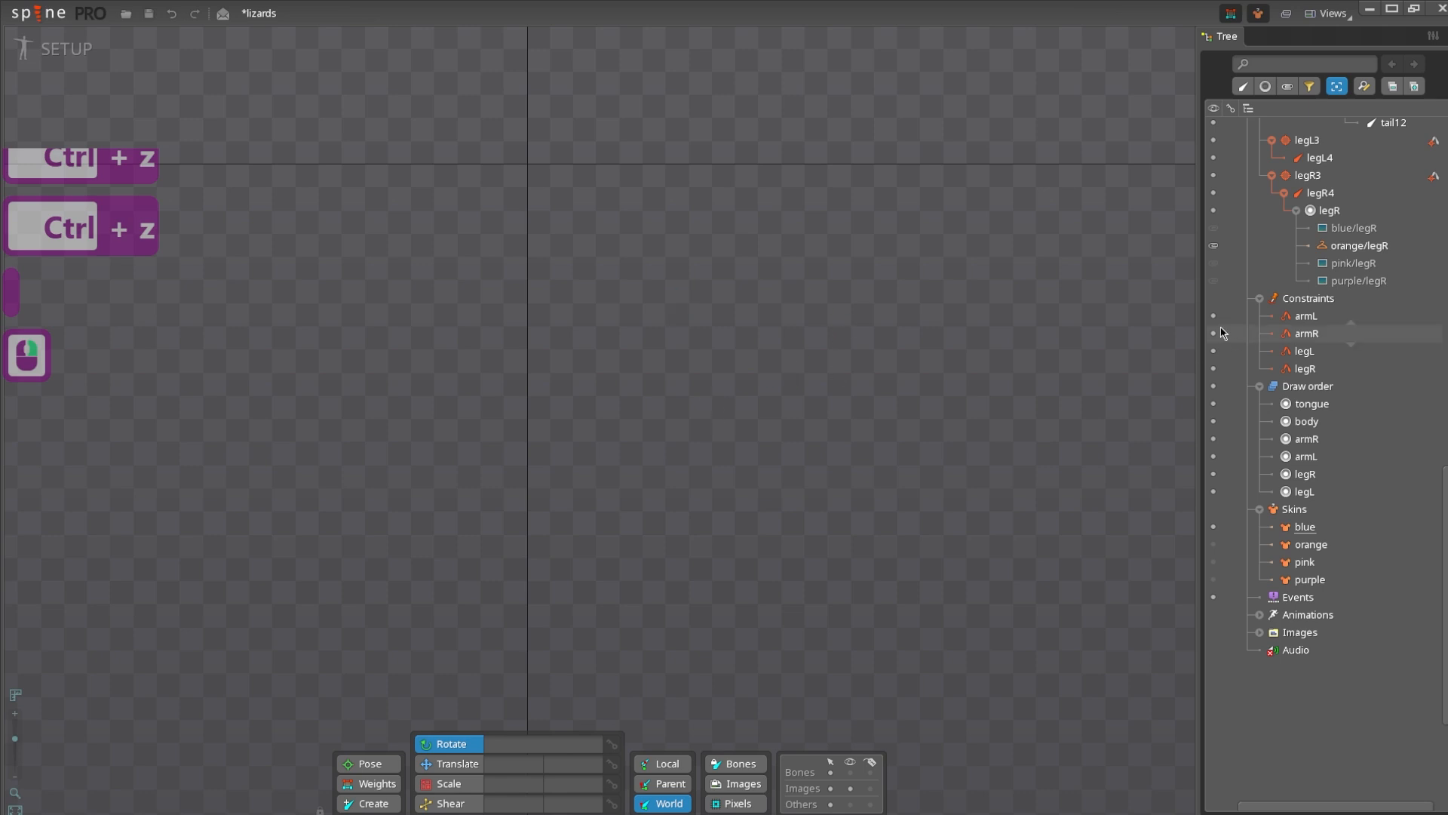
- Preview the pink, purple and blue leg images one after another in the legR slot, and hide the blue one
{"action": "left_click", "coordinate": [1215, 264]}
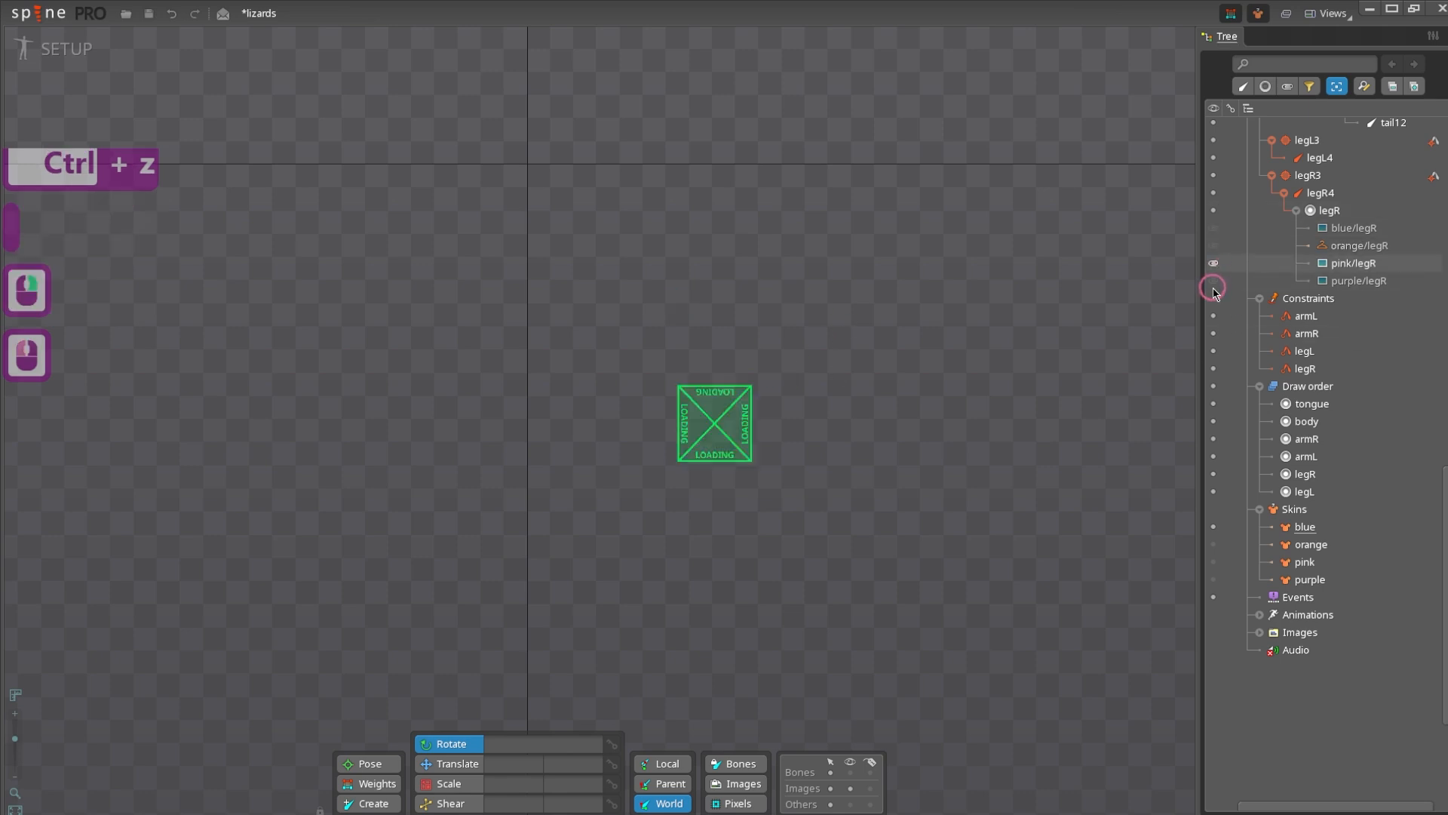
{"action": "left_click", "coordinate": [1210, 281]}
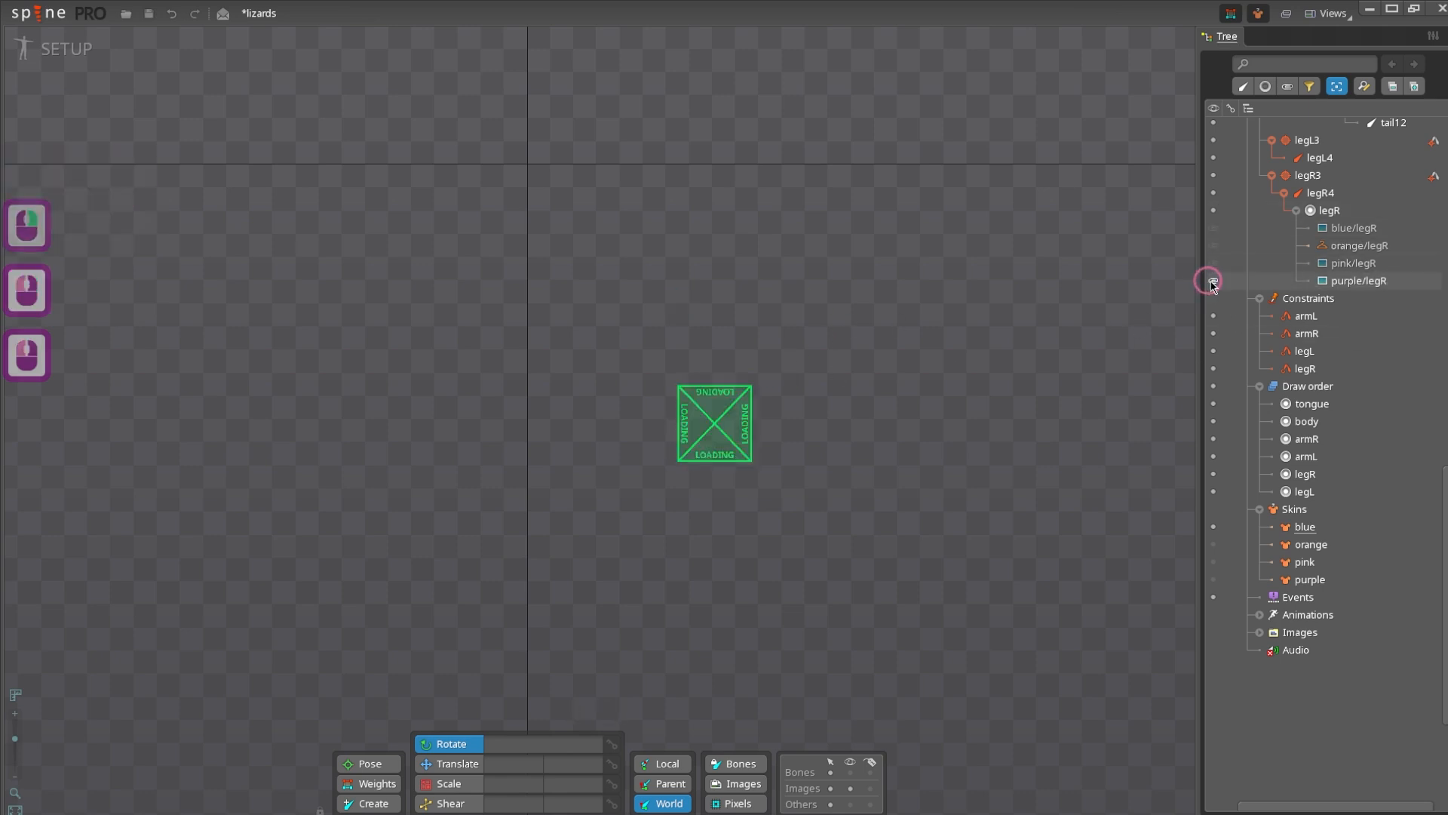
{"action": "left_click", "coordinate": [1213, 229]}
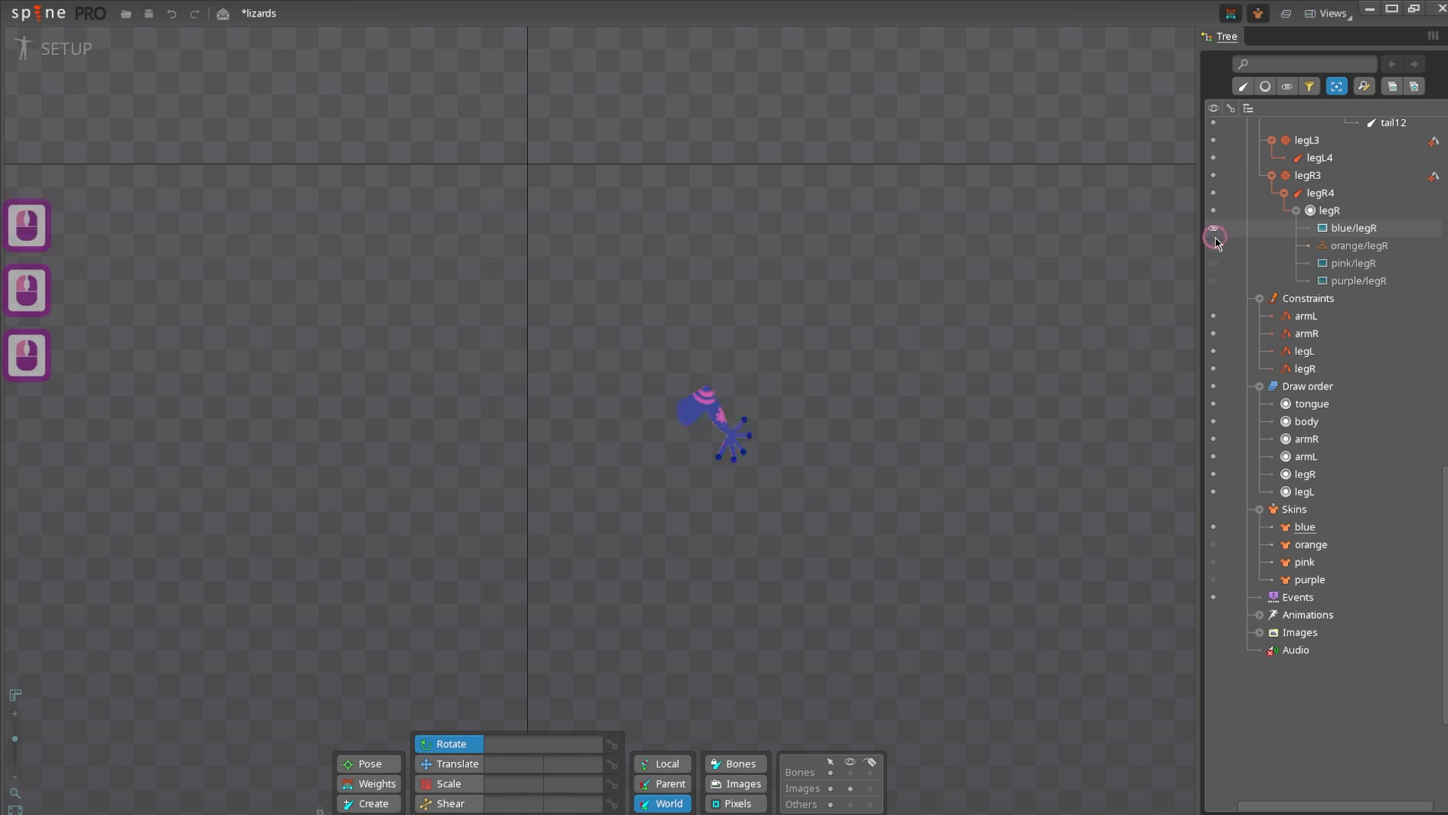
{"action": "left_click", "coordinate": [1215, 229]}
{"action": "right_click", "coordinate": [811, 397]}
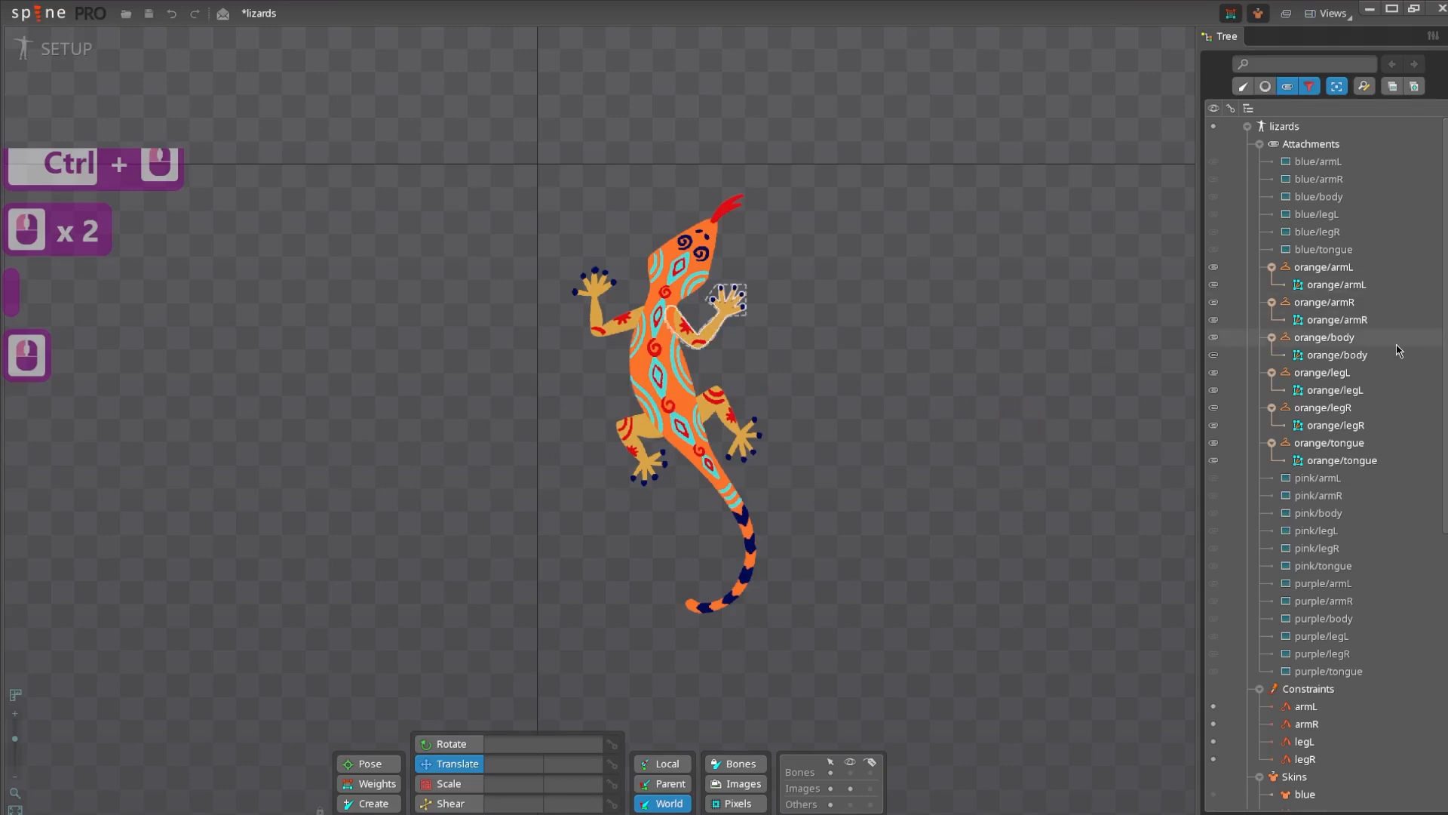
- Create one linked mesh each from the orange/armL and orange/armR meshes
{"action": "left_click", "coordinate": [1380, 286]}
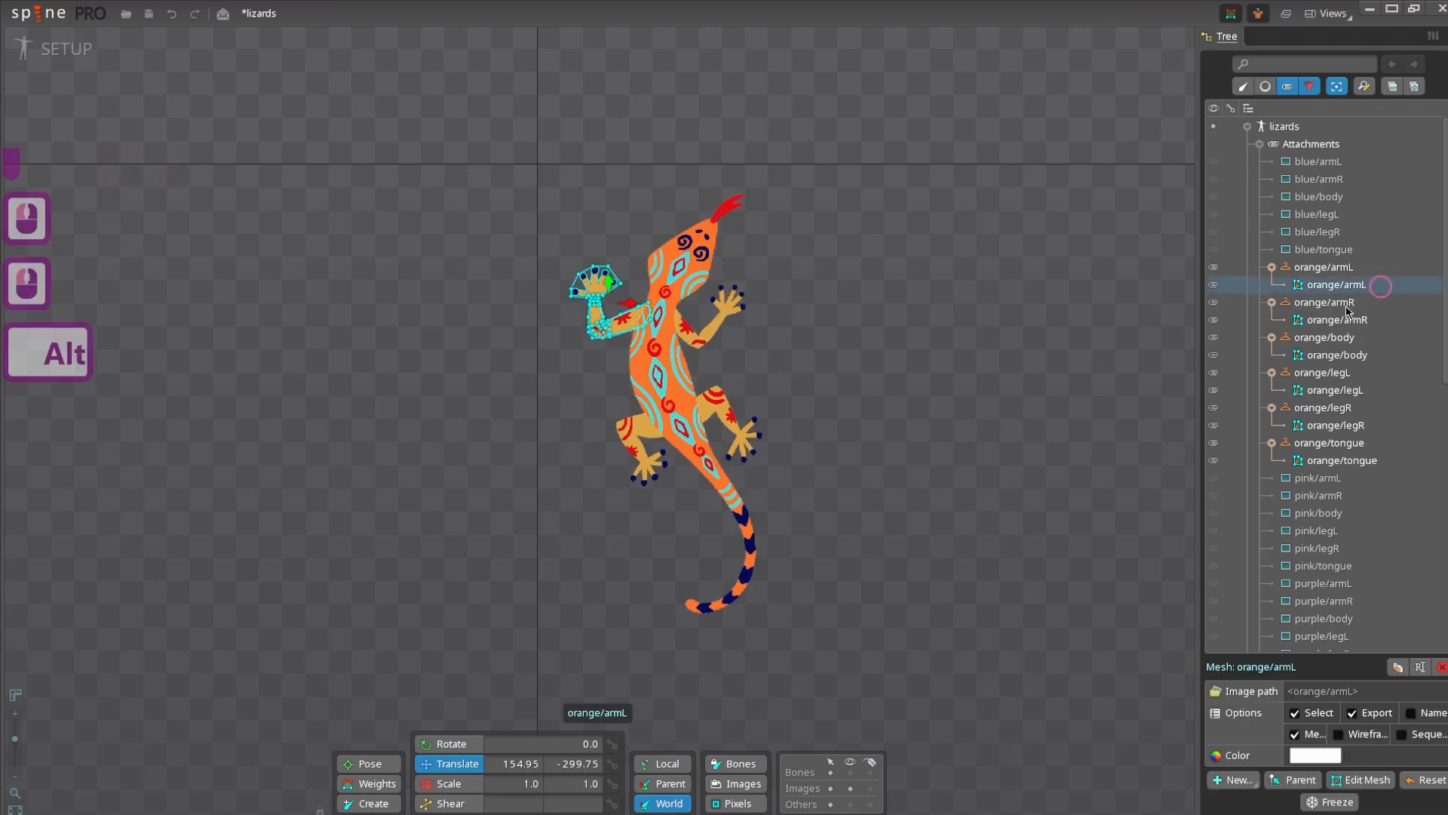
{"action": "left_click", "coordinate": [1232, 780]}
{"action": "left_click", "coordinate": [1237, 756]}
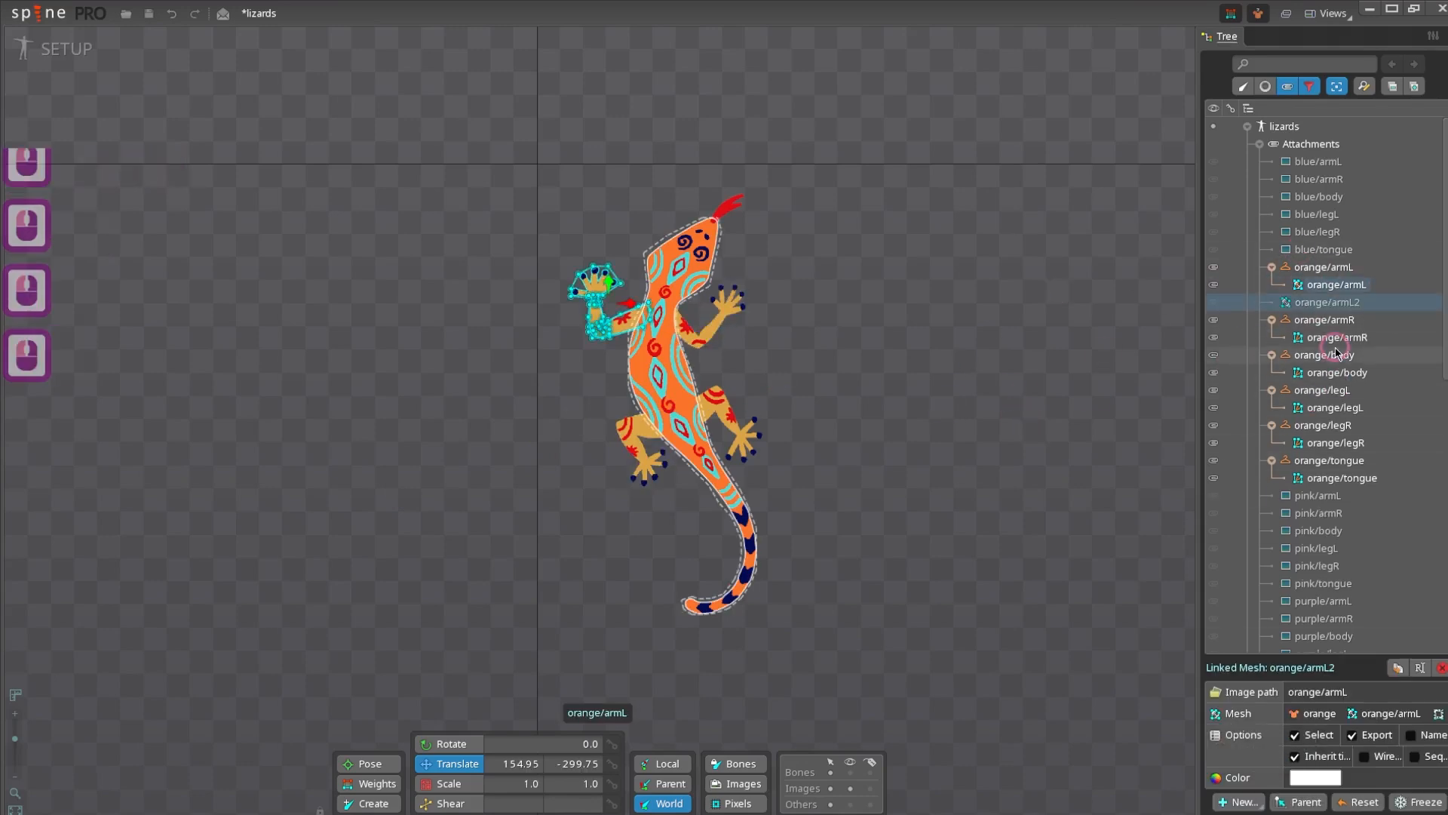
{"action": "left_click", "coordinate": [1240, 789]}
{"action": "left_click", "coordinate": [1237, 756]}
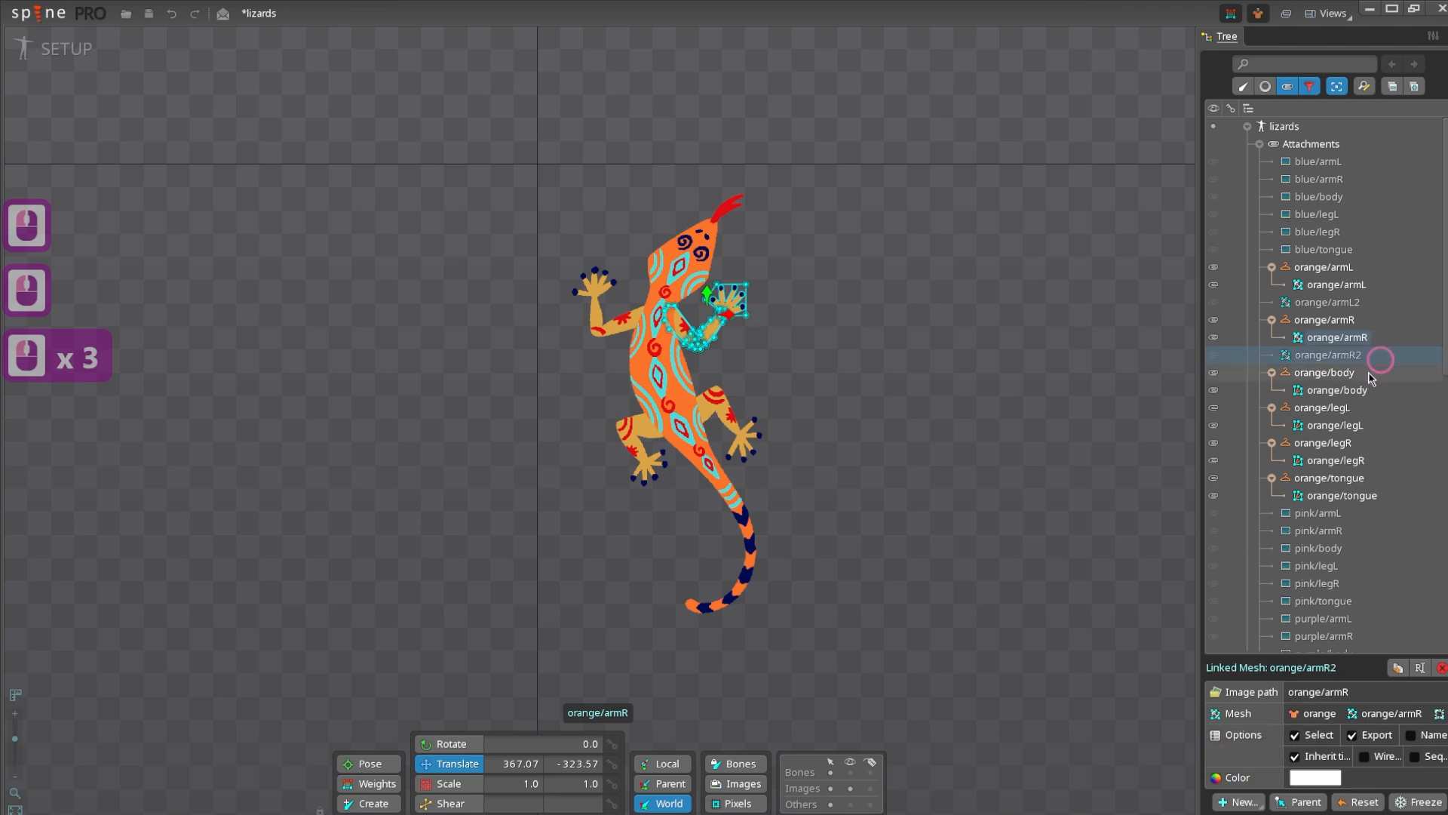
- Create one linked mesh each from the orange/body and orange/legL meshes
{"action": "left_click", "coordinate": [1346, 390]}
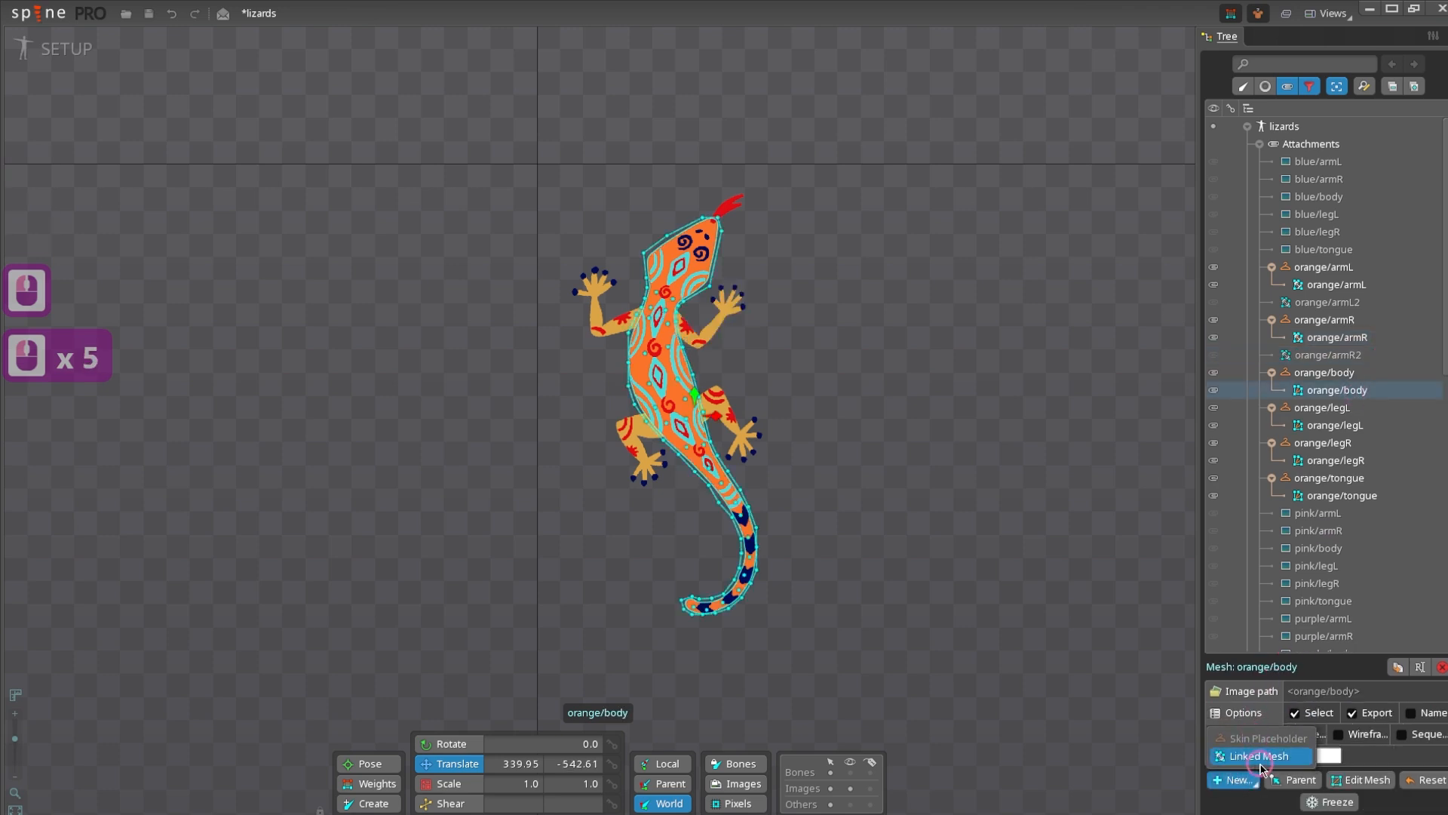
{"action": "left_click", "coordinate": [1258, 756]}
{"action": "left_click", "coordinate": [1335, 442]}
{"action": "left_click", "coordinate": [1267, 748]}
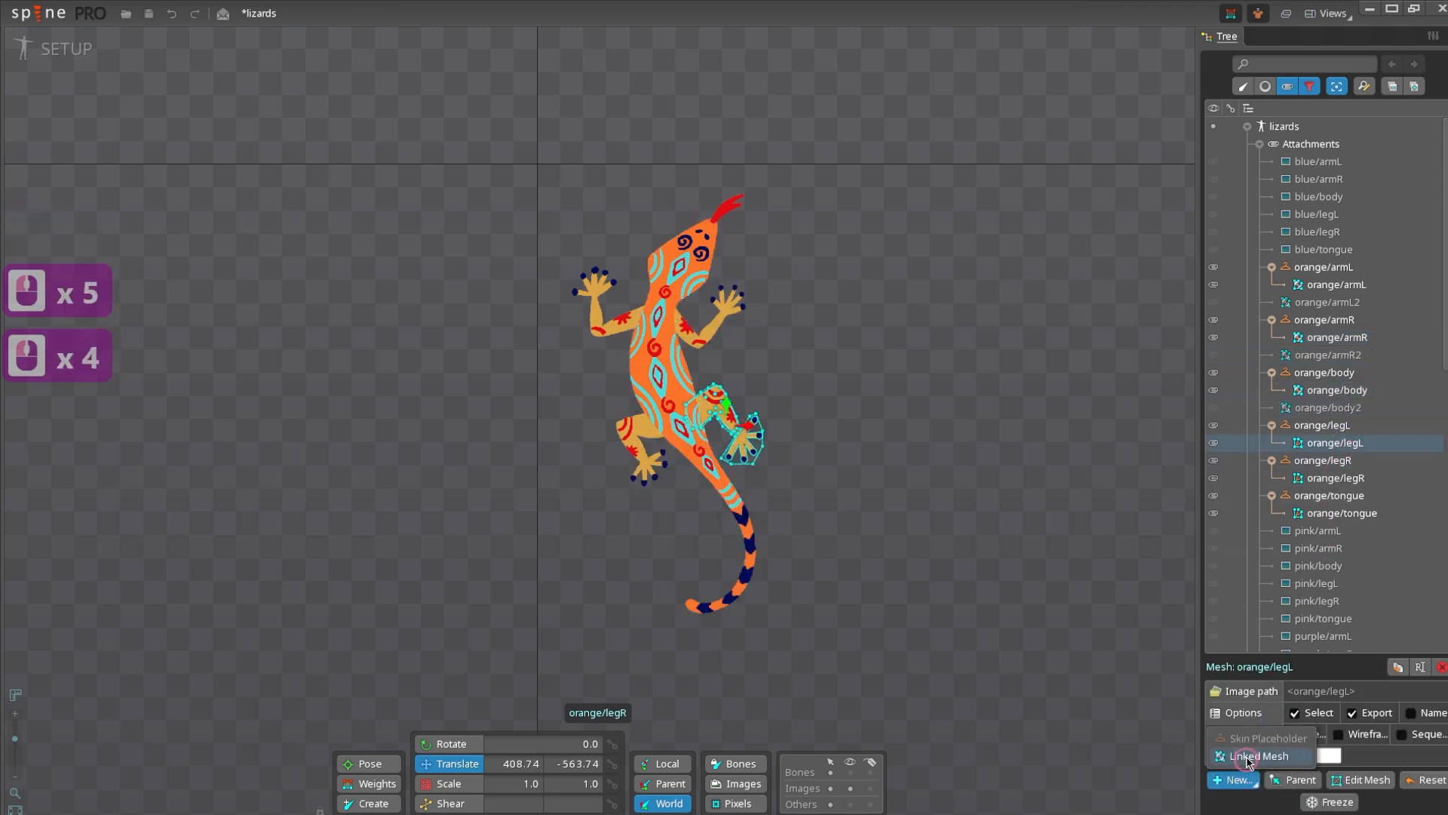
{"action": "left_click", "coordinate": [1248, 755]}
- Create one linked mesh each from the orange/legR and orange/tongue meshes
{"action": "left_click", "coordinate": [1331, 496]}
{"action": "left_click", "coordinate": [1254, 754]}
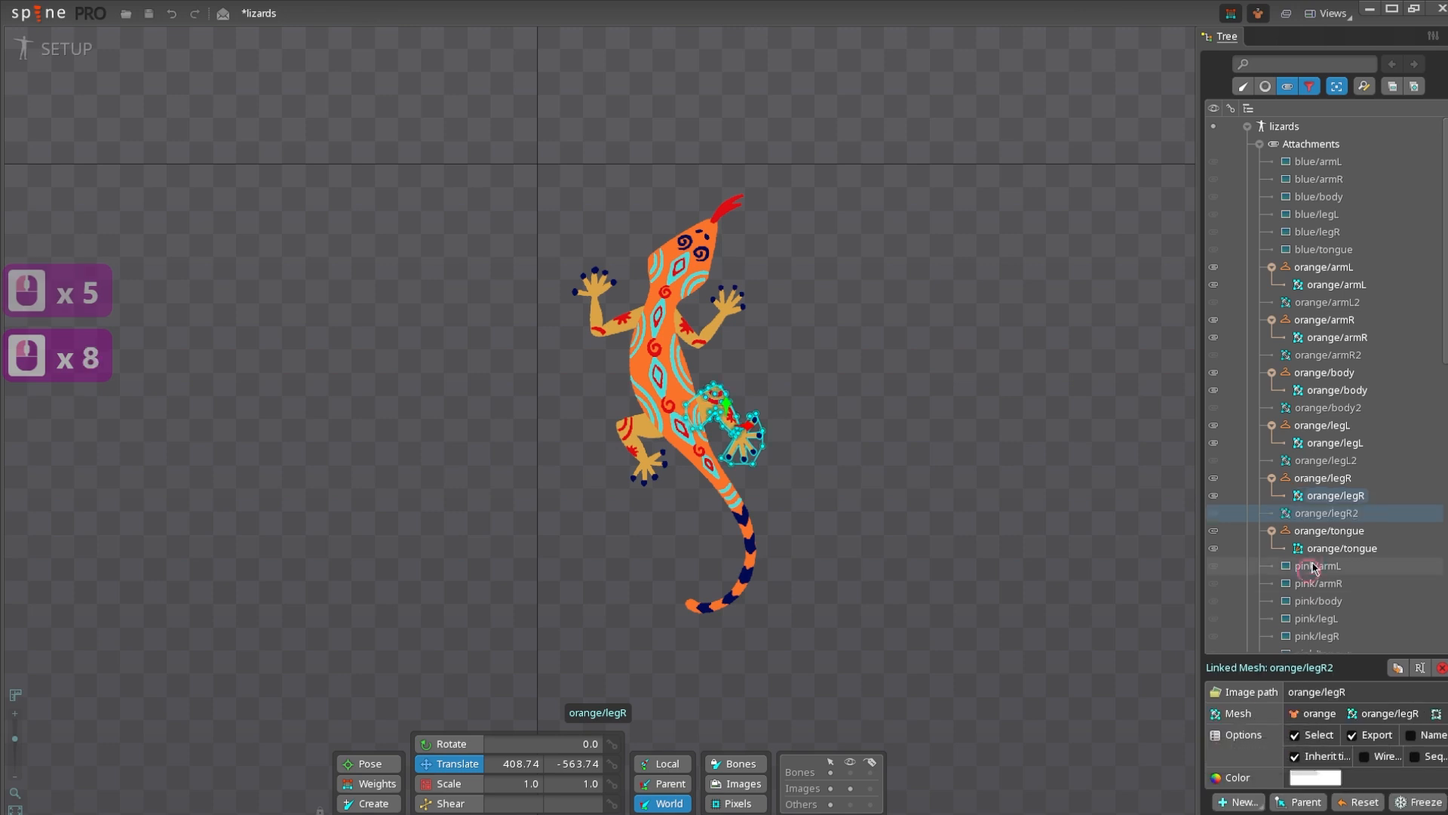
{"action": "left_click", "coordinate": [1329, 548]}
{"action": "left_click", "coordinate": [1228, 755]}
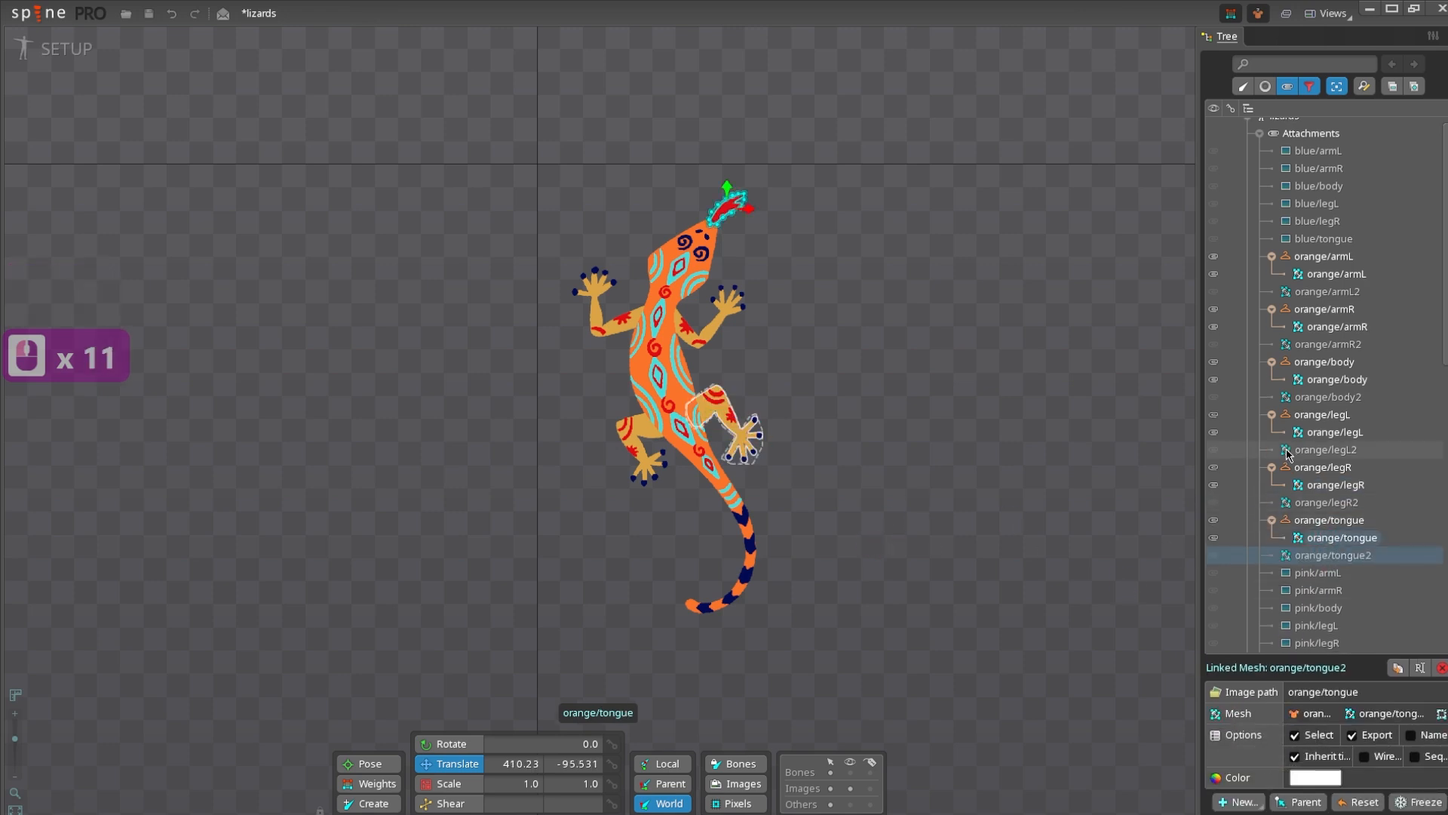
- Activate the blue skin and place each of the six linked meshes in its matching skin placeholder
{"action": "scroll", "coordinate": [1328, 437], "scroll_direction": "down", "scroll_amount": 13}
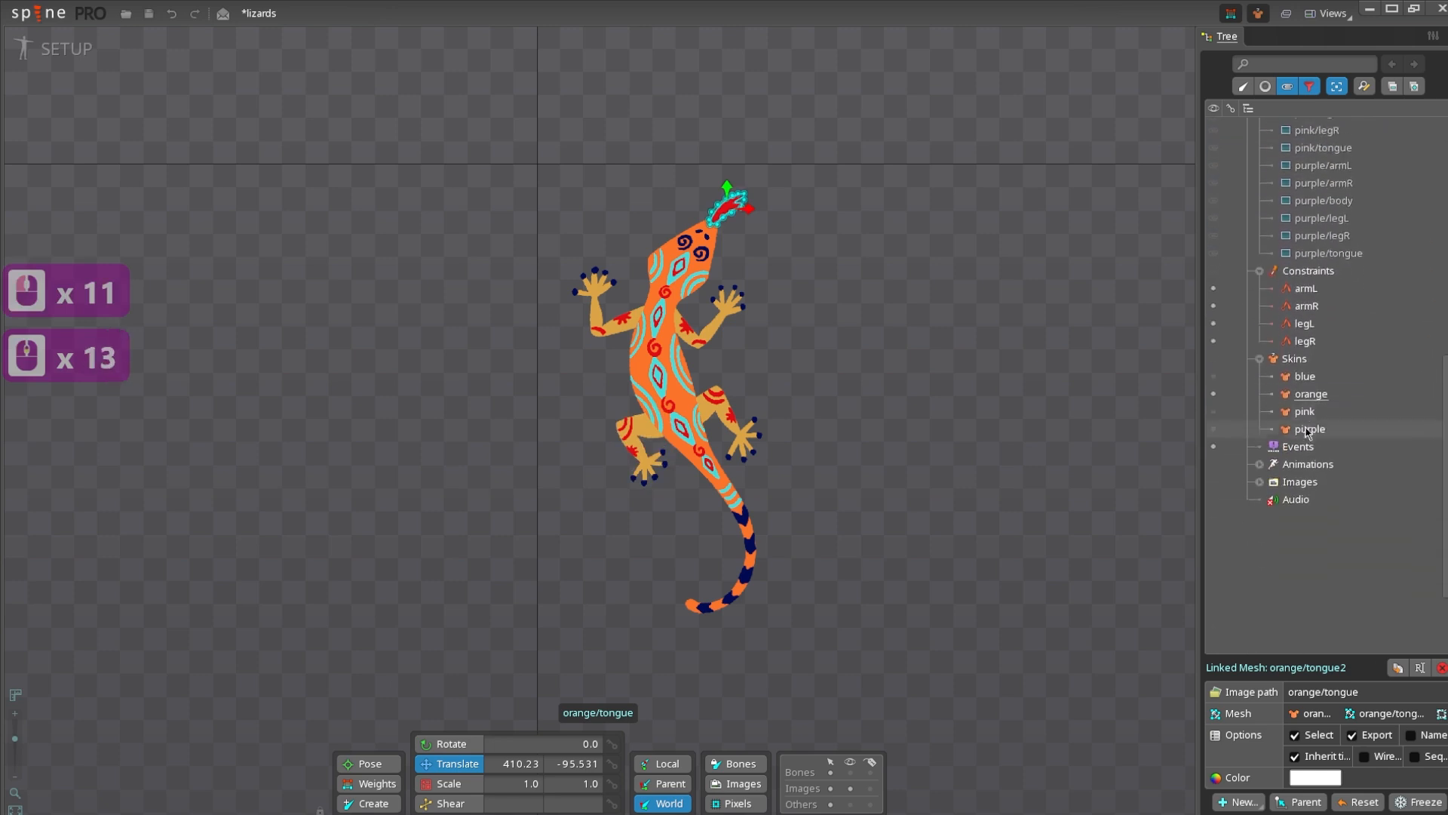
{"action": "left_click", "coordinate": [1214, 367]}
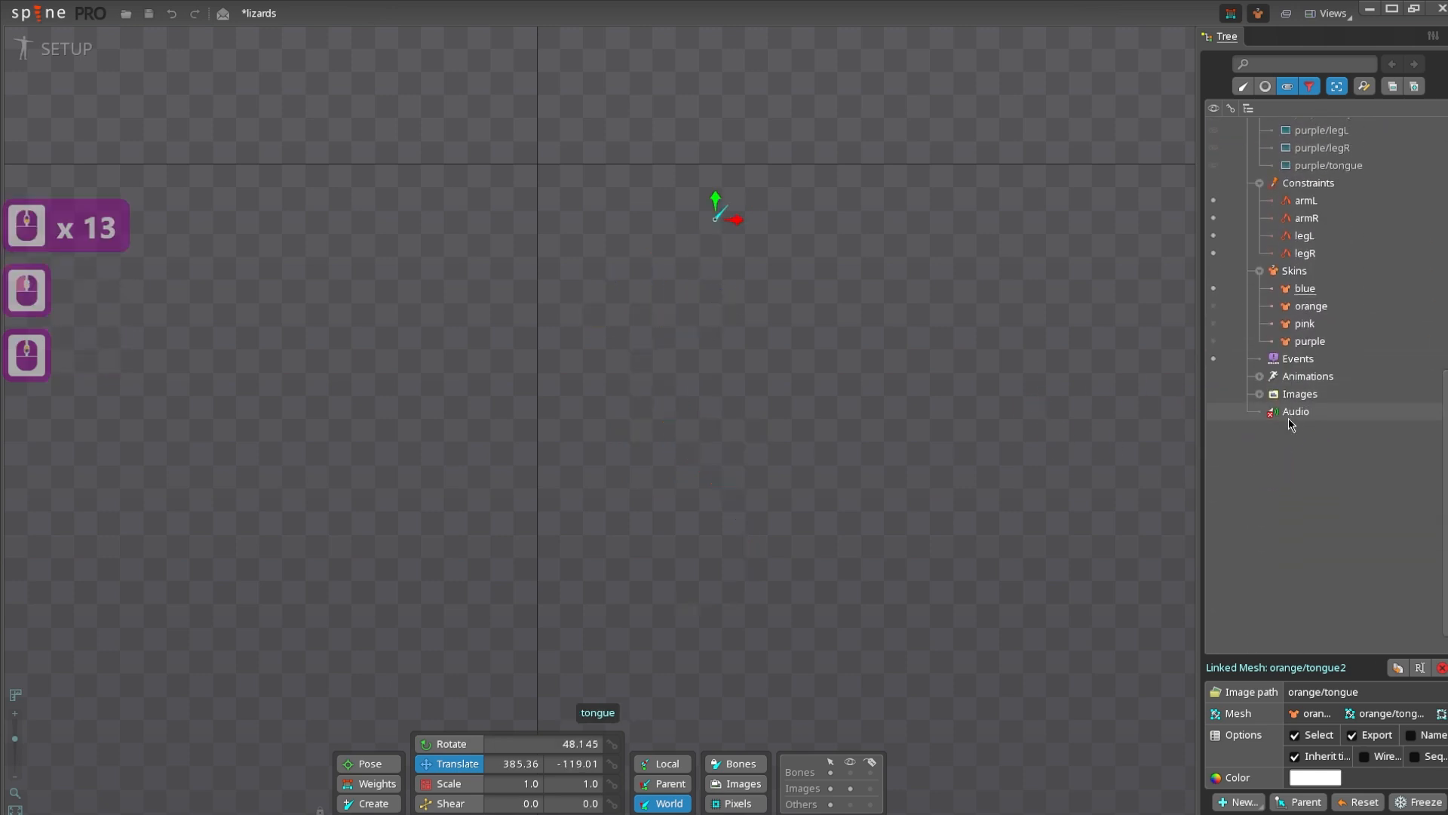
{"action": "scroll", "coordinate": [1288, 418], "scroll_direction": "up", "scroll_amount": 8}
{"action": "scroll", "coordinate": [1332, 527], "scroll_direction": "up", "scroll_amount": 2}
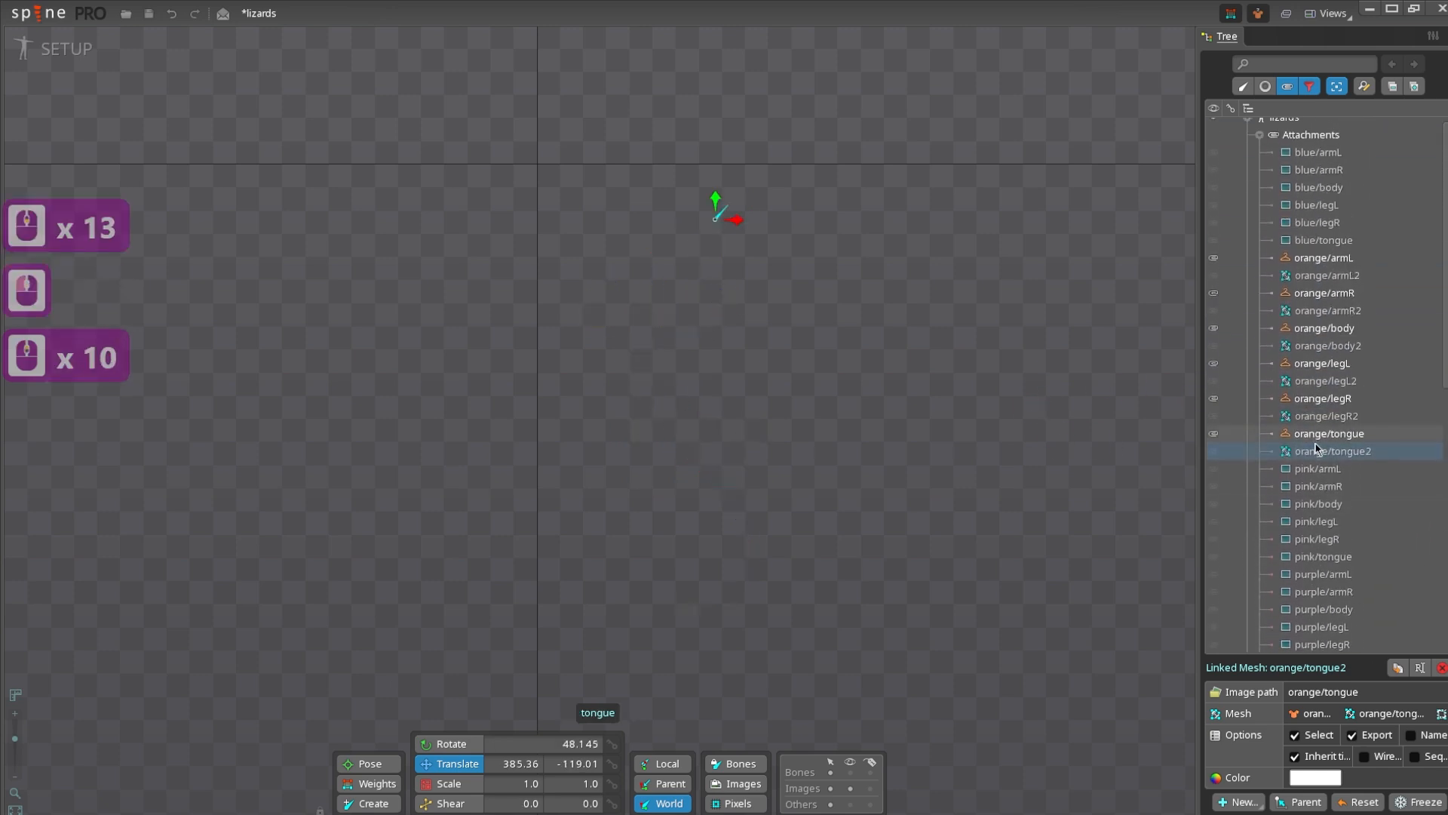
{"action": "left_click_drag", "start_coordinate": [1316, 458], "coordinate": [1323, 257]}
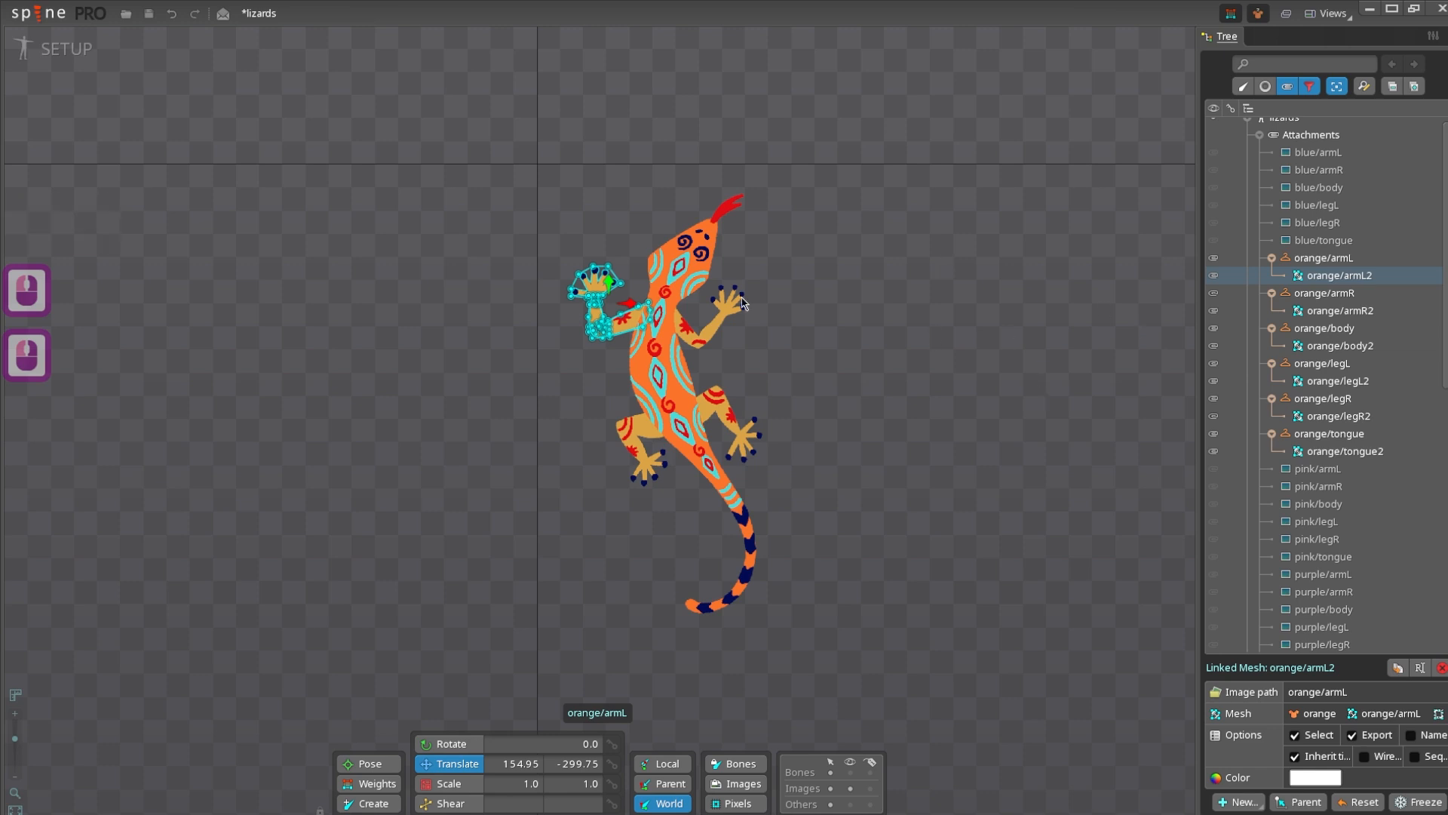
- Select all six linked meshes of the blue skin and open Find and Replace for them
{"action": "left_click", "coordinate": [1331, 311], "text": "ctrl"}
{"action": "left_click", "coordinate": [1339, 346], "text": "ctrl"}
{"action": "left_click", "coordinate": [1337, 381], "text": "ctrl"}
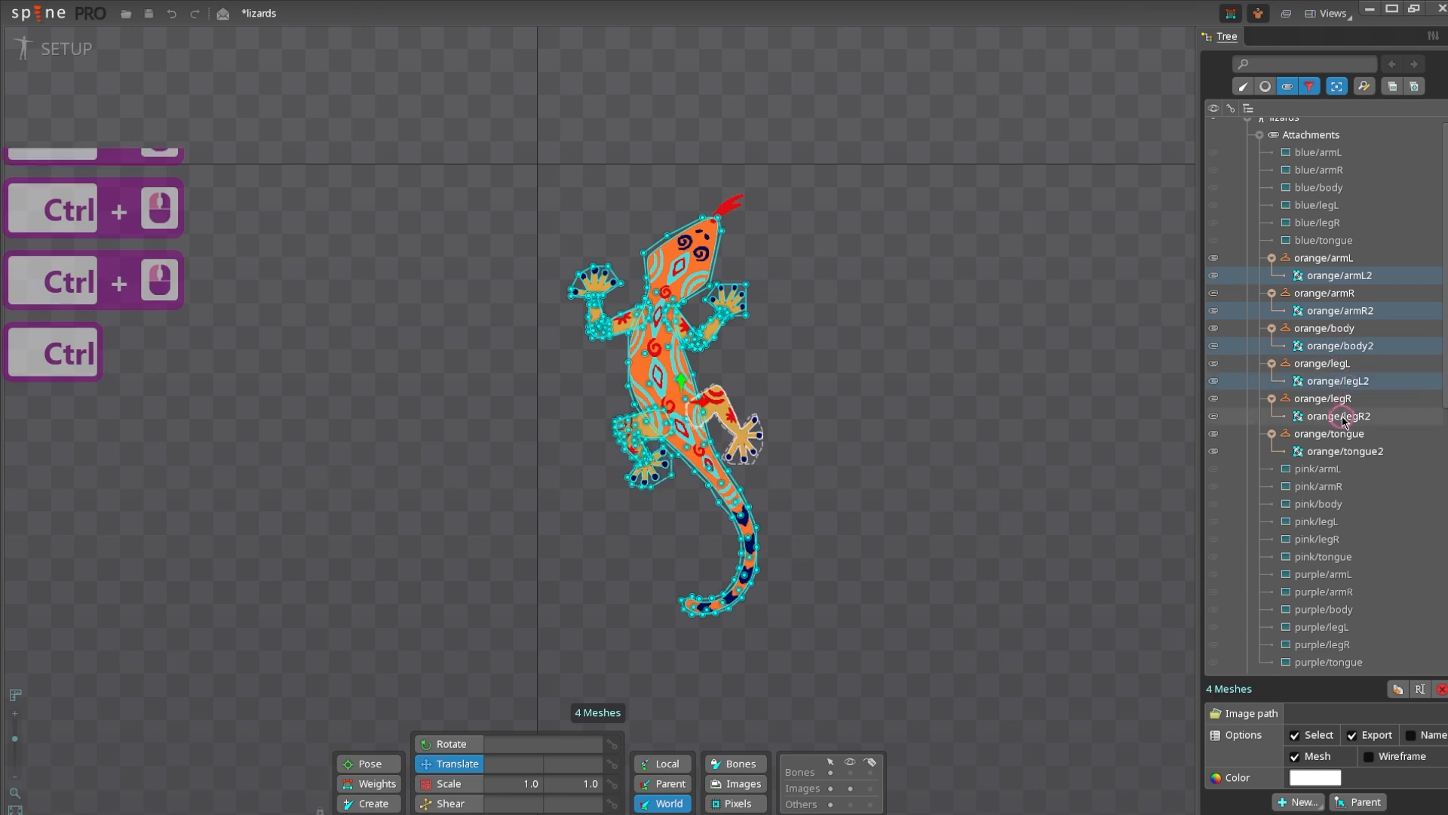
{"action": "left_click", "coordinate": [1339, 416], "text": "ctrl"}
{"action": "left_click", "coordinate": [1344, 451], "text": "ctrl"}
{"action": "left_click", "coordinate": [1370, 94]}
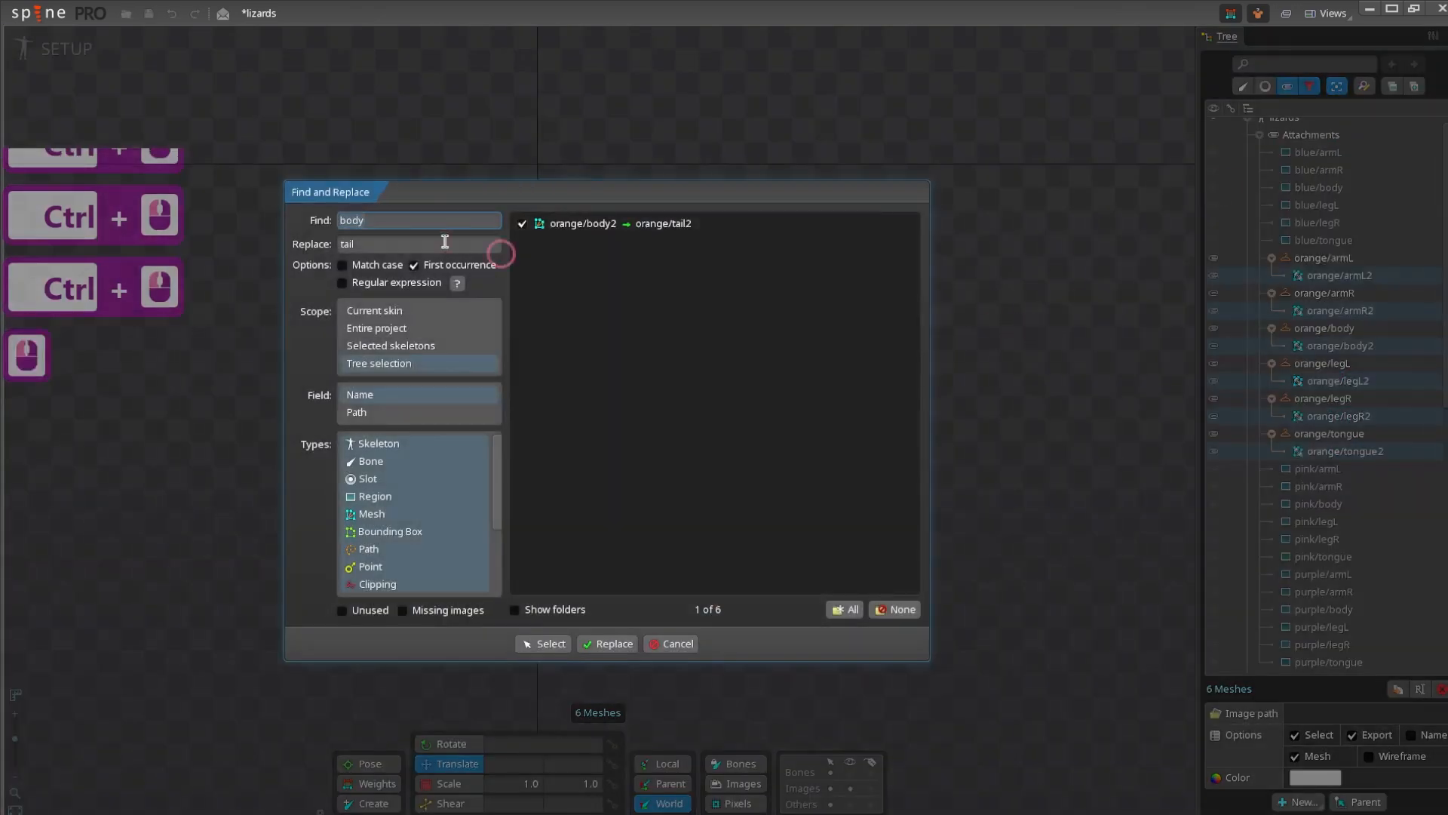
- Set Find and Replace to find "orange" and replace it with "blue"
{"action": "type", "text": "pran"}
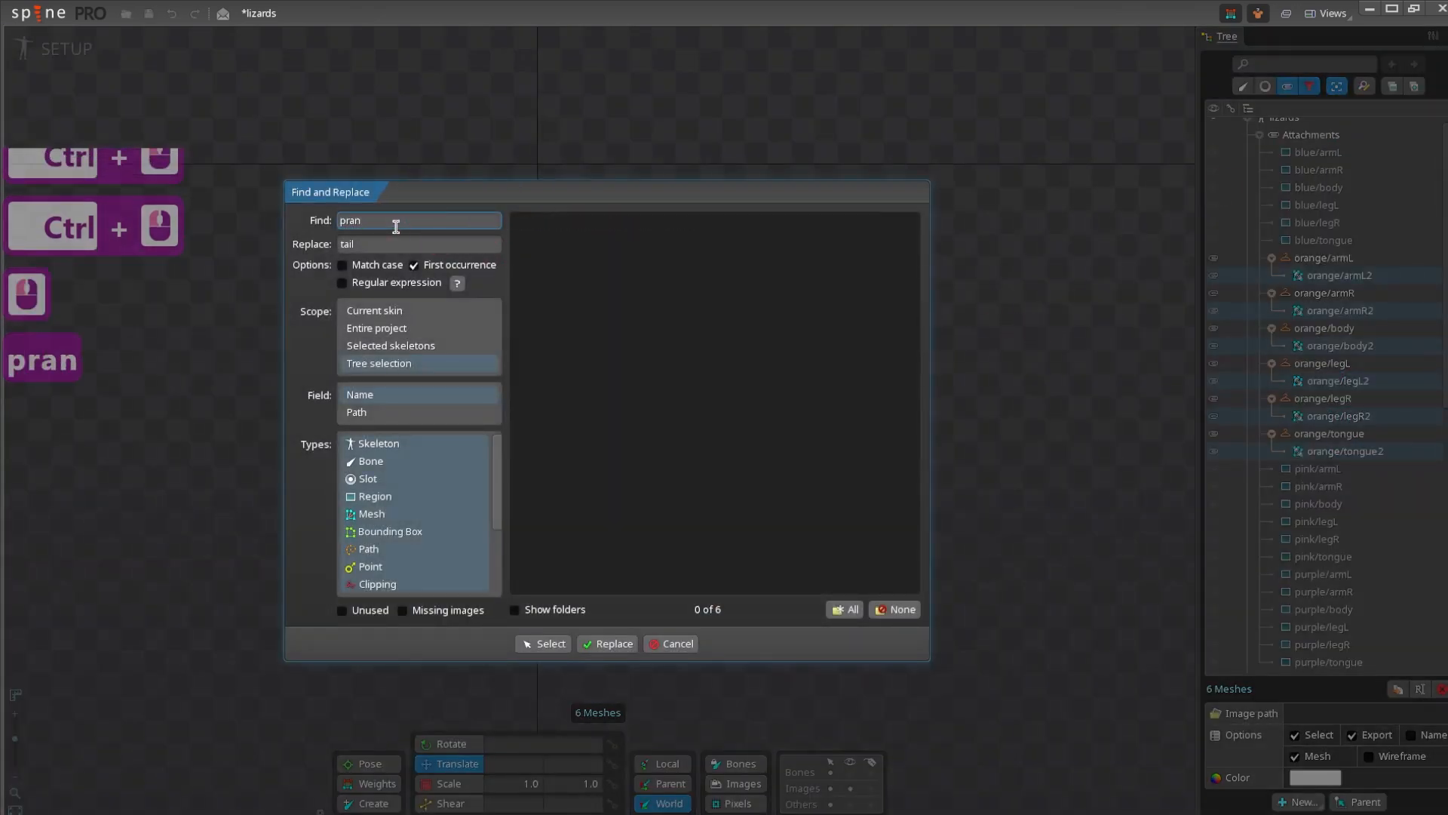
{"action": "key", "text": "BackSpace"}
{"action": "key", "text": "BackSpace"}
{"action": "key", "text": "BackSpace"}
{"action": "key", "text": "BackSpace"}
{"action": "type", "text": "orango"}
{"action": "key", "text": "BackSpace"}
{"action": "type", "text": "e"}
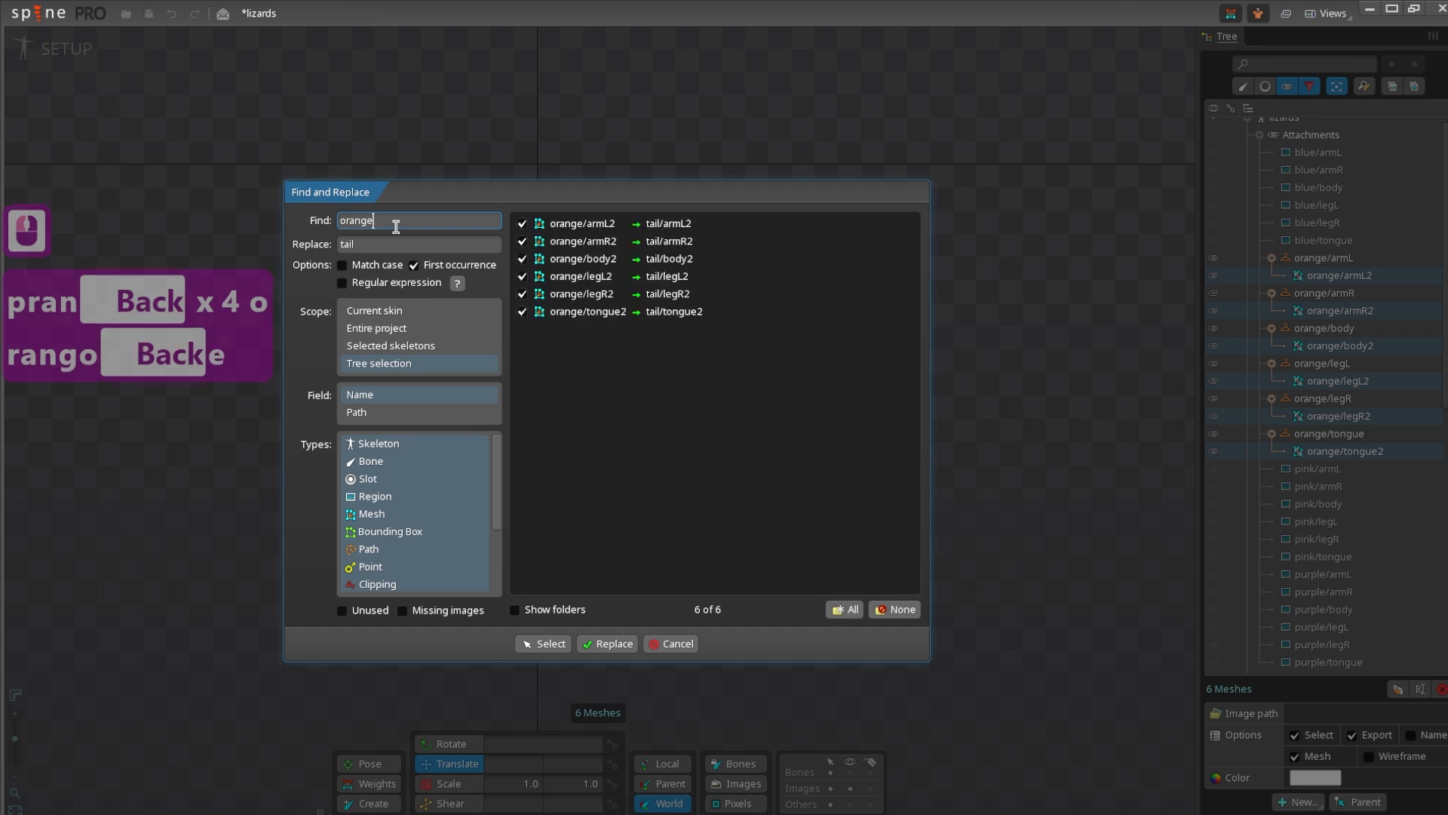
{"action": "key", "text": "Tab"}
{"action": "type", "text": "blue"}
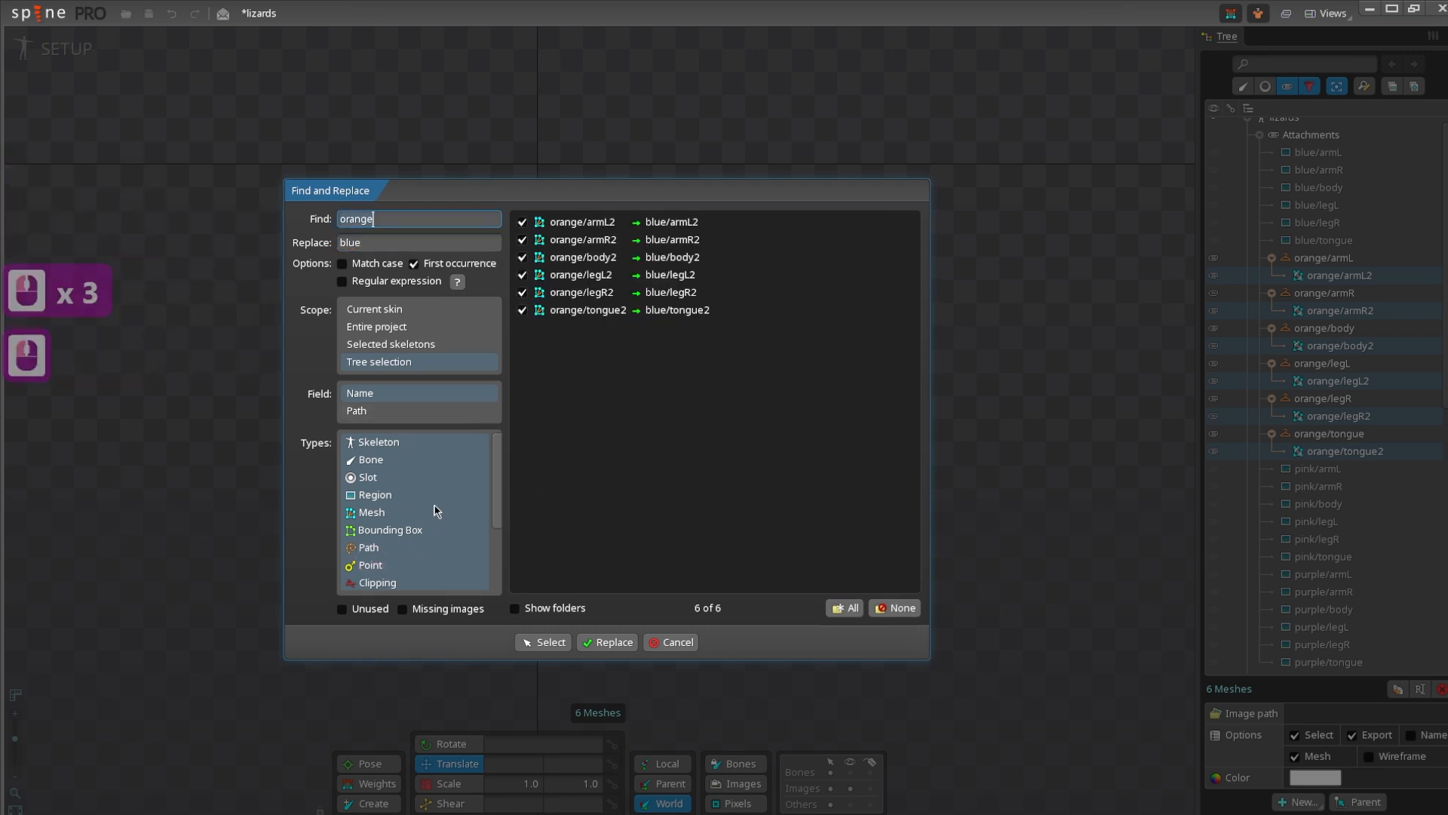
- Apply the replacement to the Path field of the six linked meshes, and deselect them
{"action": "scroll", "coordinate": [405, 493], "scroll_direction": "down", "scroll_amount": 2}
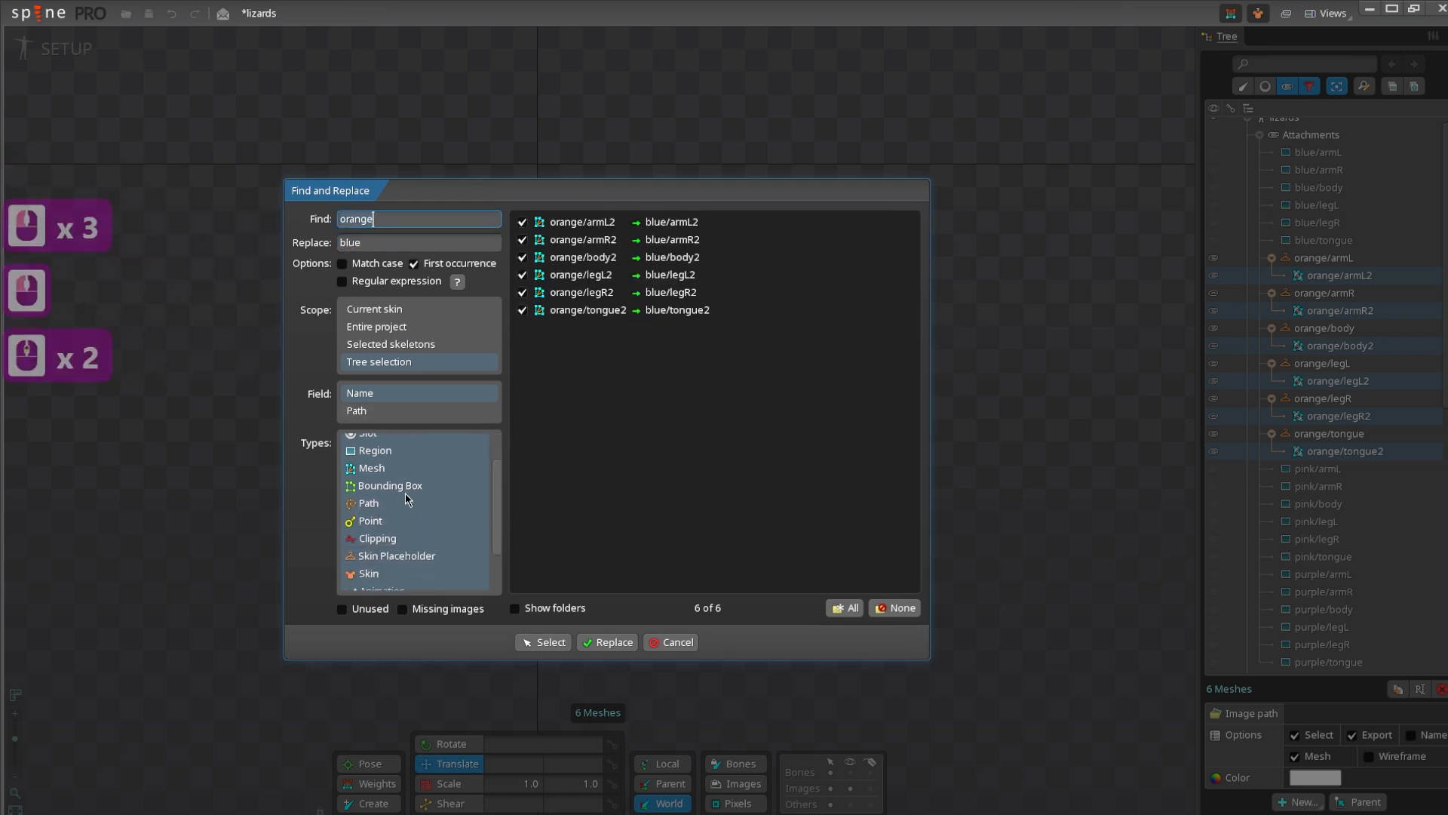
{"action": "scroll", "coordinate": [405, 491], "scroll_direction": "down", "scroll_amount": 2}
{"action": "scroll", "coordinate": [405, 490], "scroll_direction": "up", "scroll_amount": 2}
{"action": "left_click", "coordinate": [399, 413]}
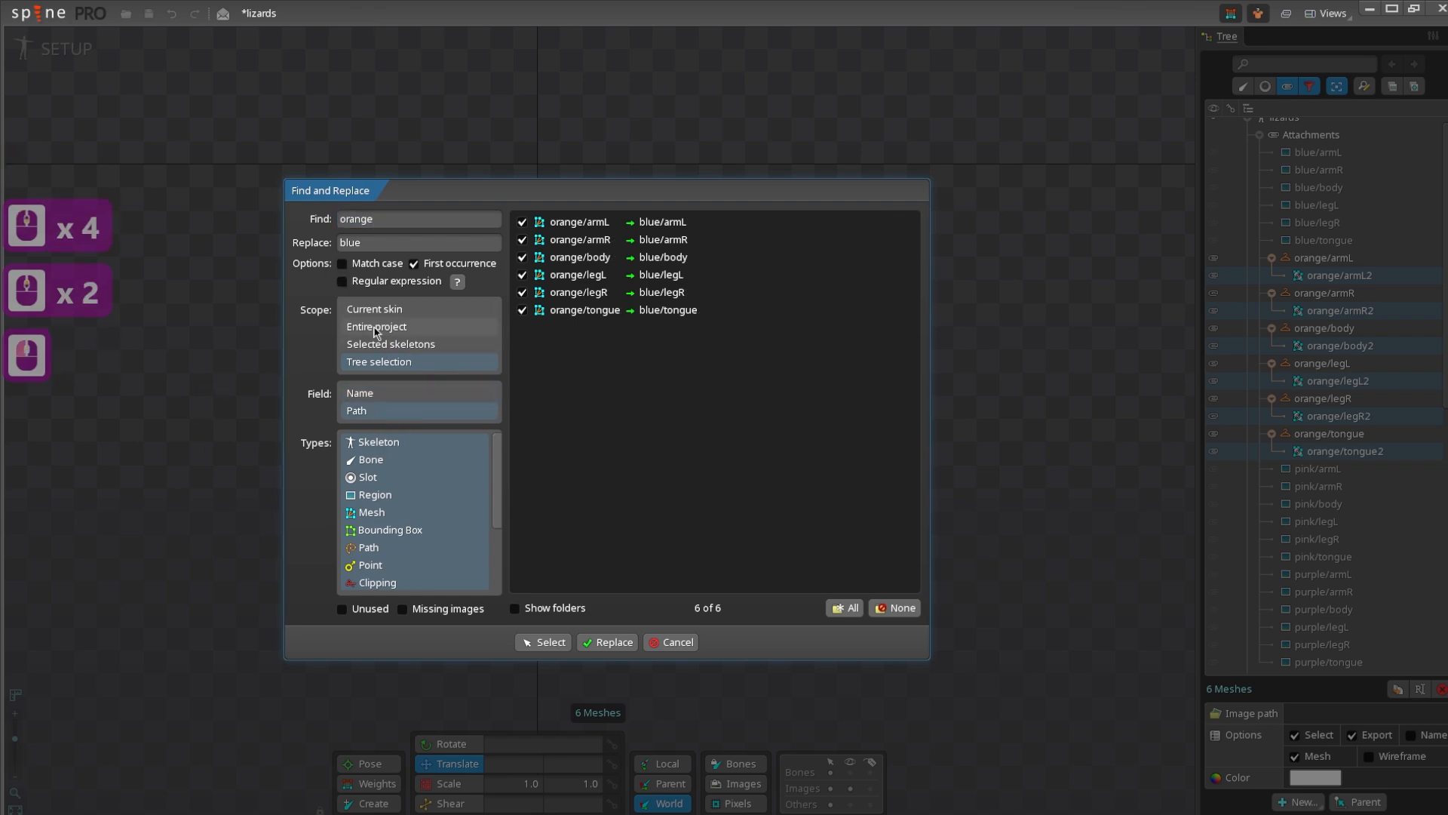
{"action": "left_click", "coordinate": [607, 643]}
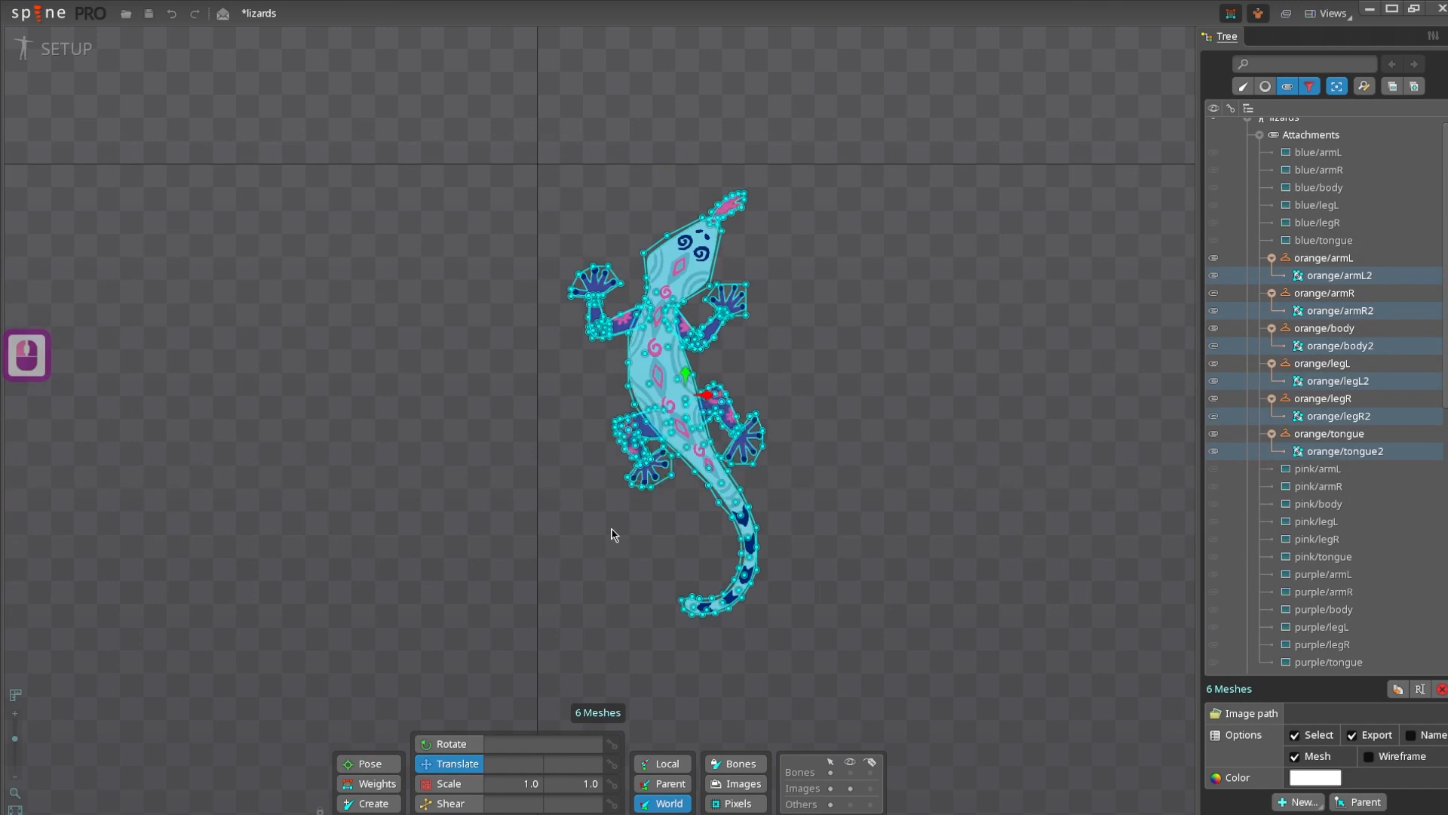
{"action": "left_click_drag", "start_coordinate": [611, 530], "coordinate": [597, 562]}
{"action": "key", "text": "space"}
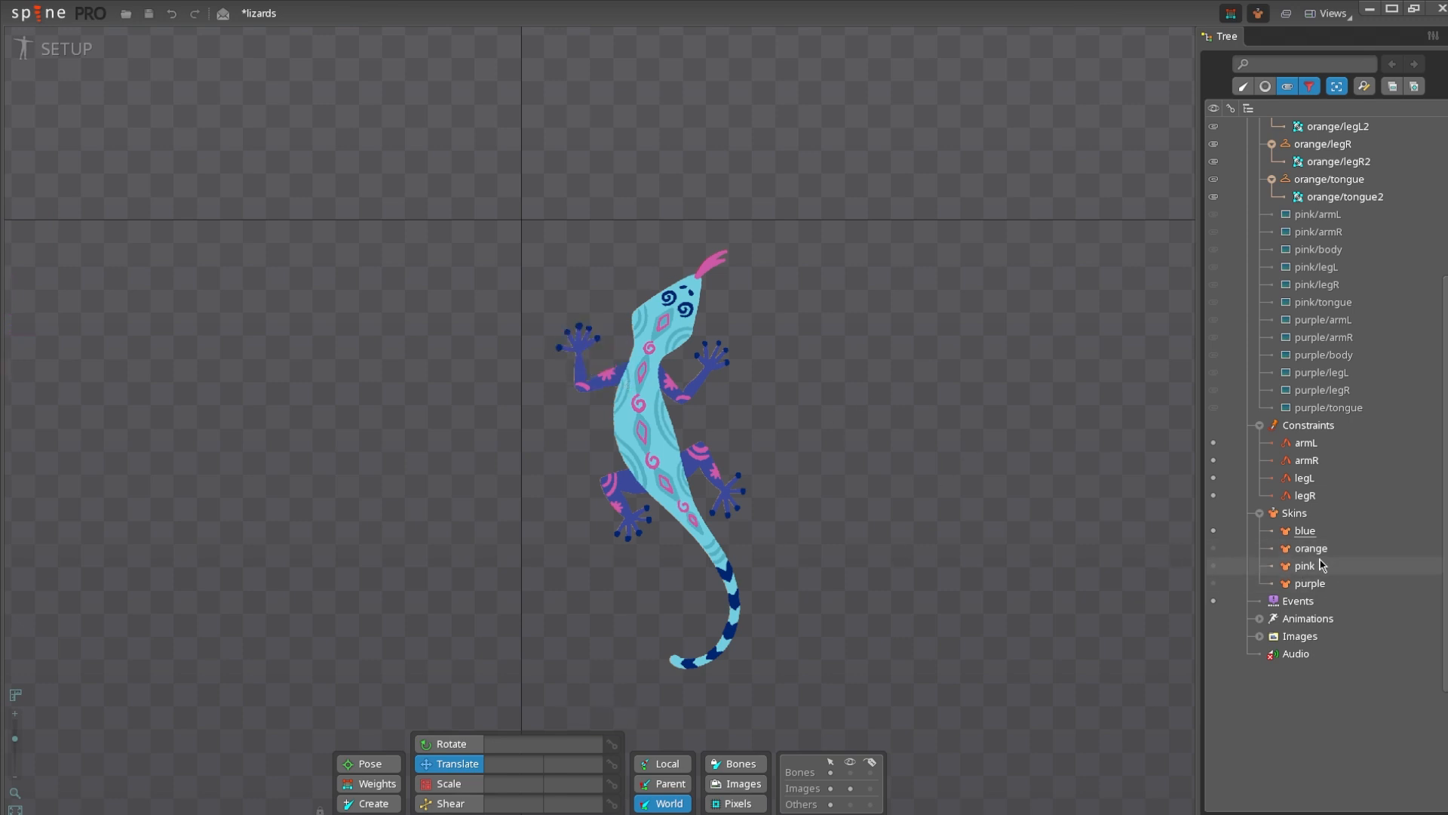
- Activate the orange skin and duplicate its orange/body mesh
{"action": "left_click", "coordinate": [1215, 549]}
{"action": "double_click", "coordinate": [637, 385]}
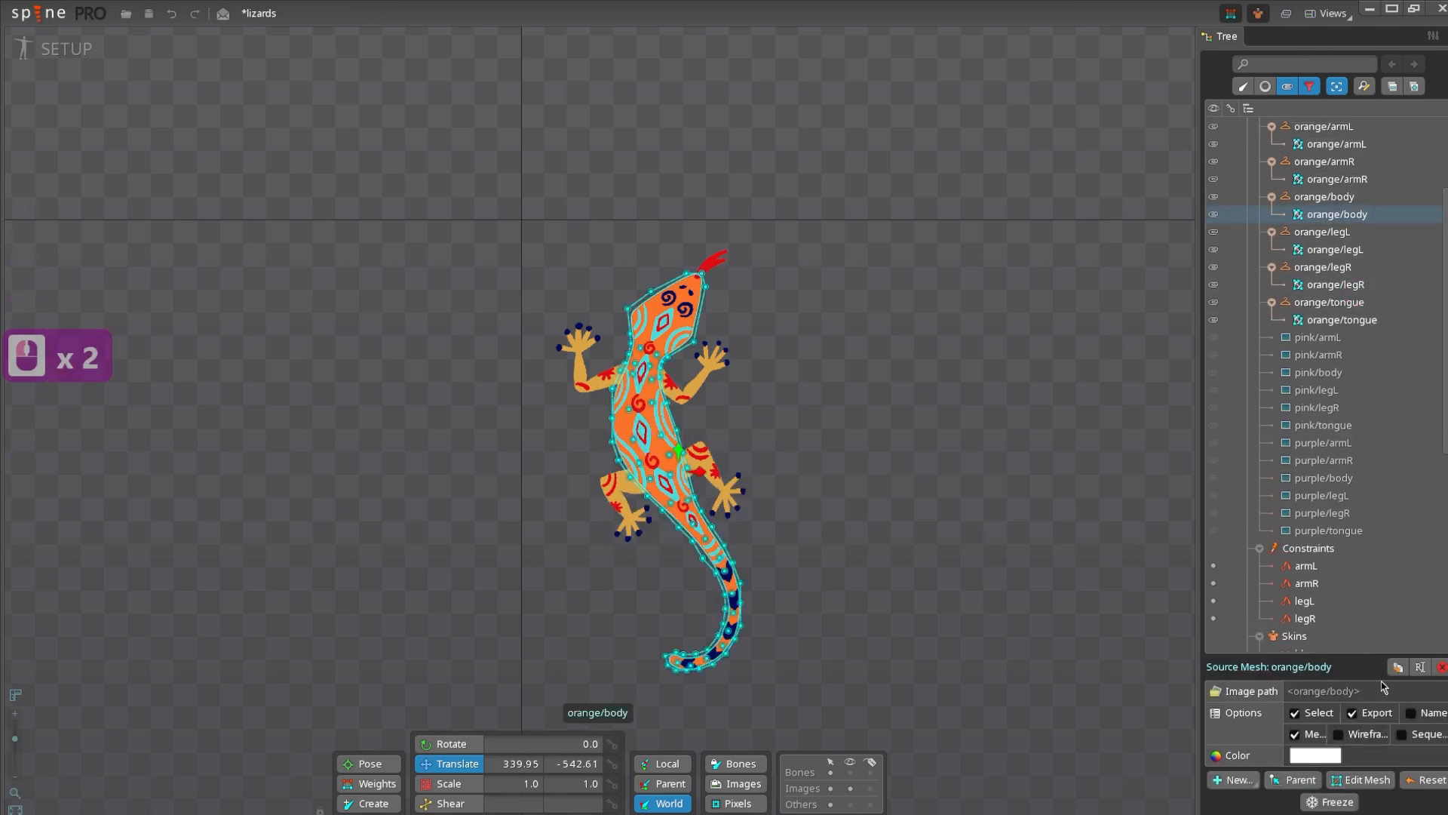
{"action": "left_click", "coordinate": [1395, 667]}
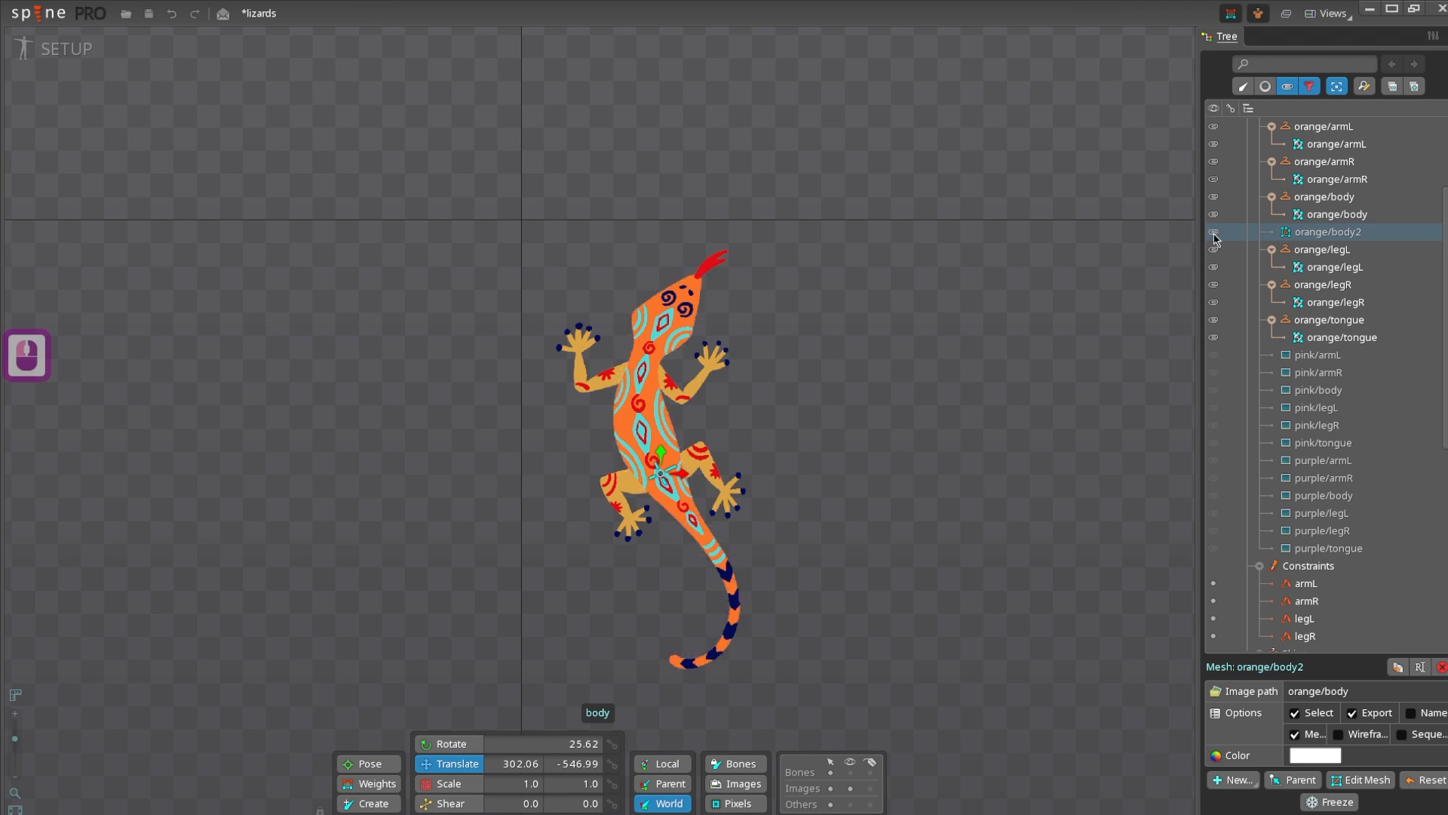
- Show the duplicate orange/body2 mesh in place of the body, and hide it again
{"action": "left_click", "coordinate": [1213, 234]}
{"action": "left_click", "coordinate": [1214, 233]}
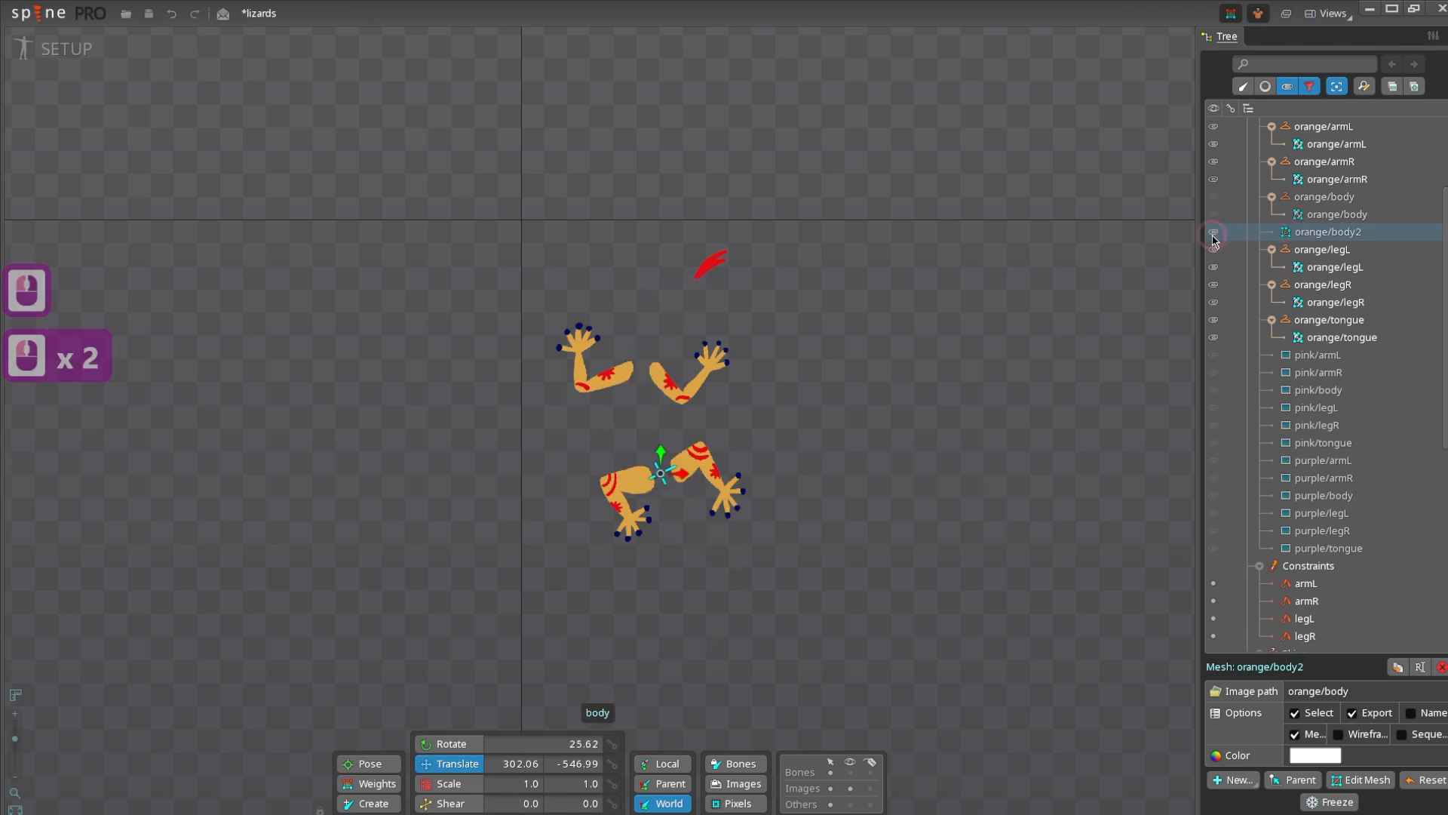
{"action": "mouse_move", "coordinate": [1300, 220]}
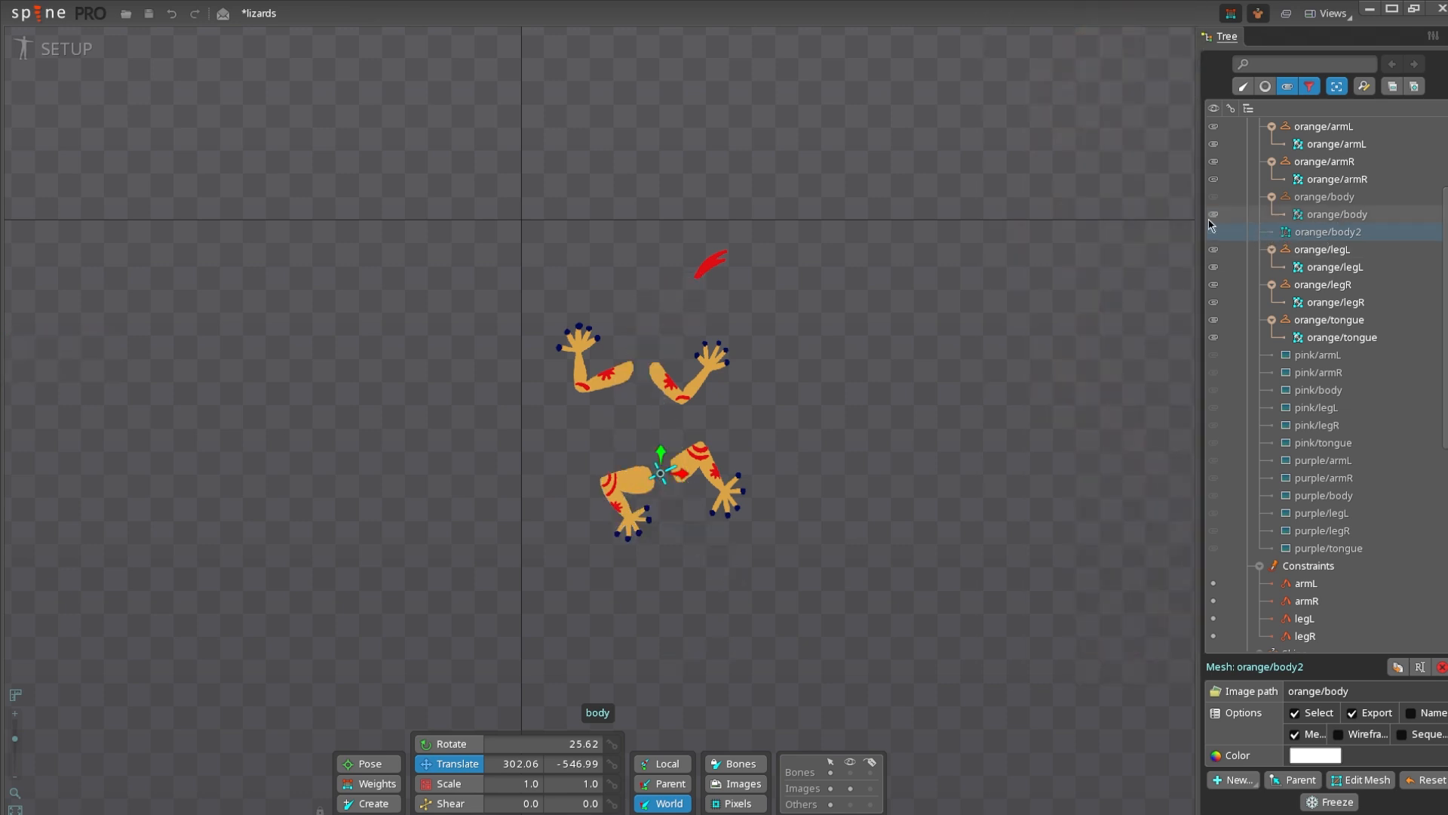
- Delete the duplicate orange/body2 mesh and show the original orange body again
{"action": "left_click", "coordinate": [1318, 231]}
{"action": "left_click", "coordinate": [1442, 667]}
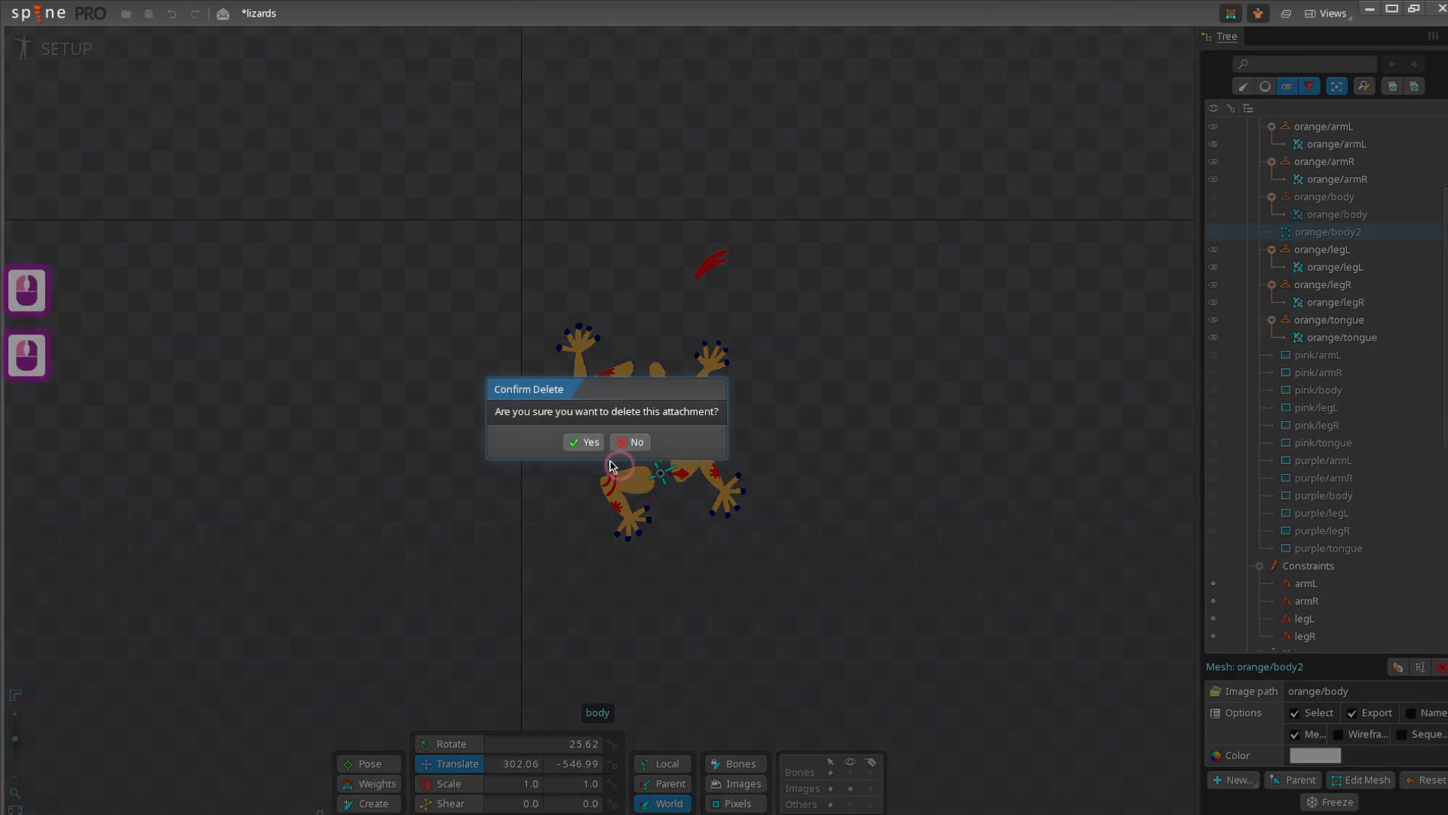
{"action": "left_click", "coordinate": [584, 442]}
{"action": "left_click", "coordinate": [1213, 197]}
- Create a linked mesh from the orange/body source mesh, and undo it
{"action": "left_click", "coordinate": [1315, 217]}
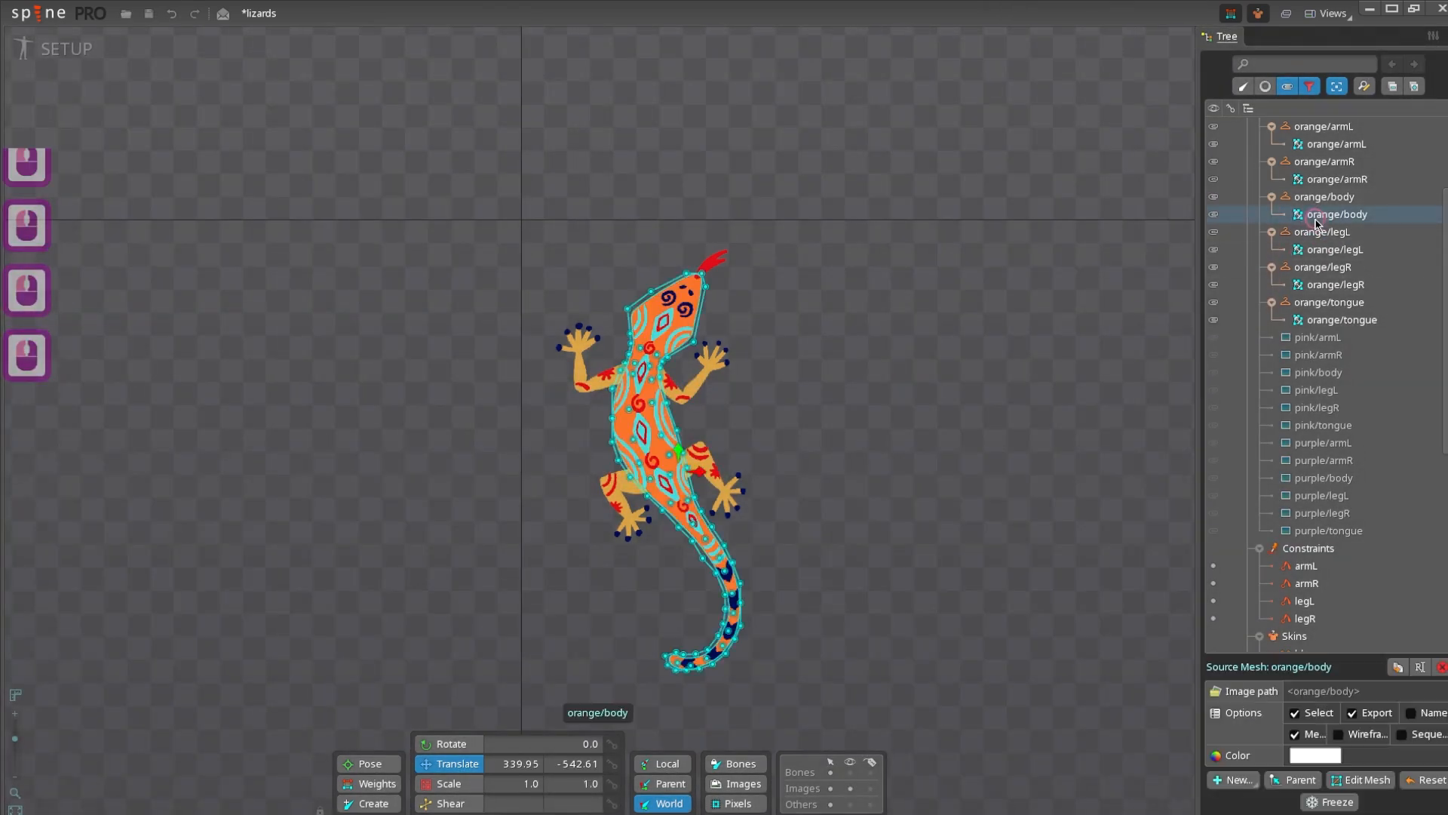
{"action": "left_click", "coordinate": [1232, 780]}
{"action": "left_click", "coordinate": [1252, 754]}
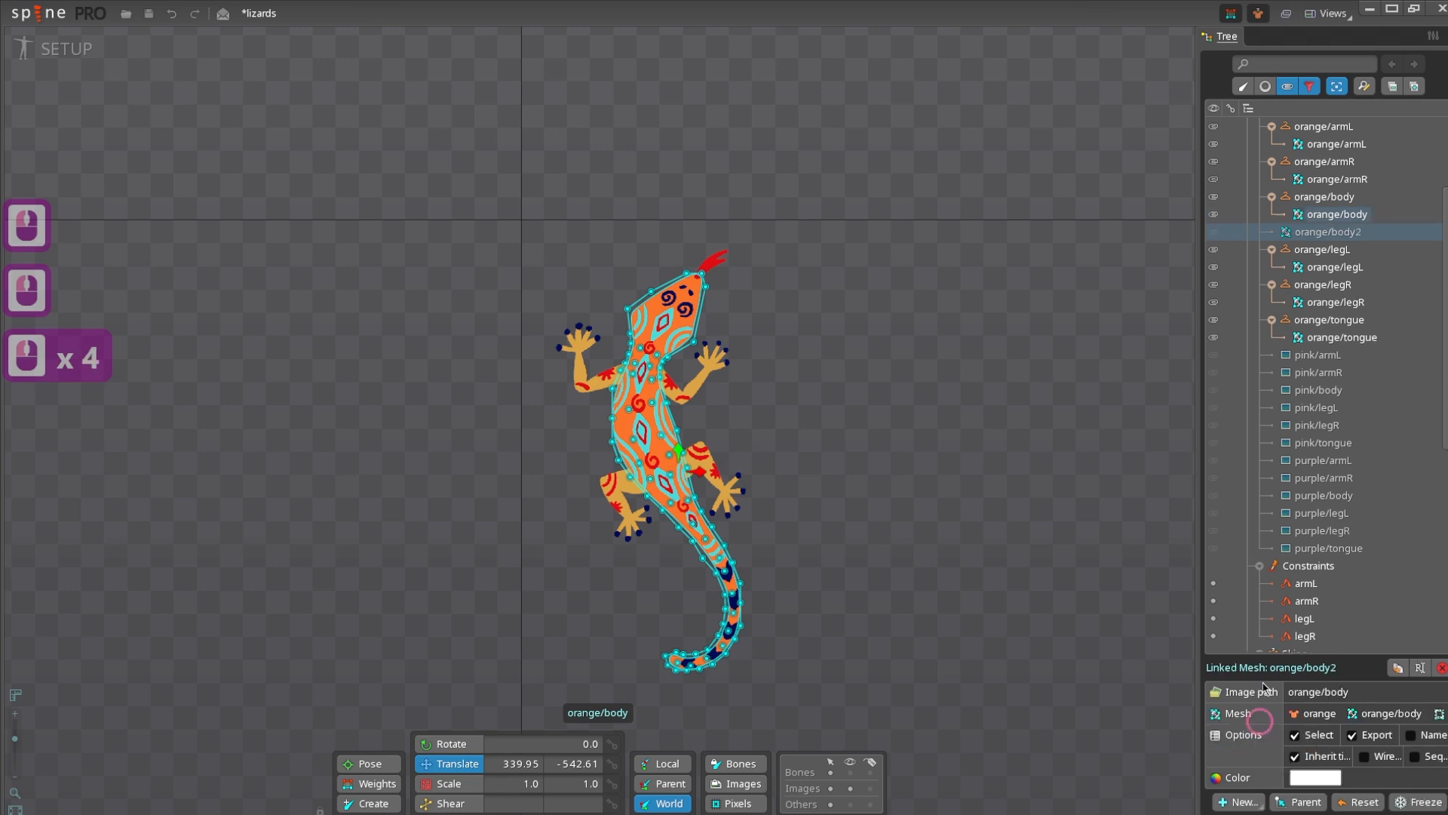
{"action": "left_click", "coordinate": [1251, 251]}
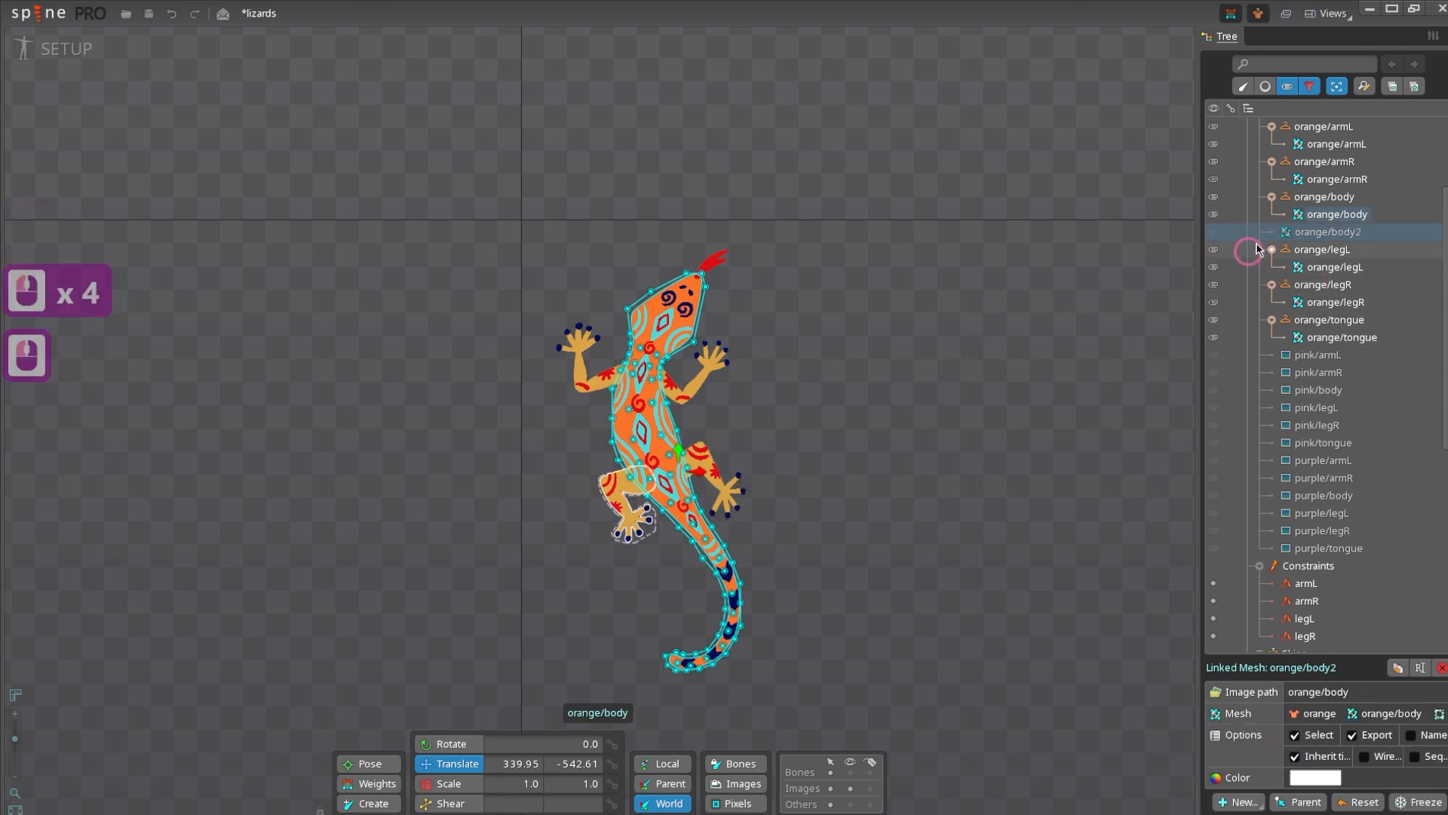
{"action": "key", "text": "ctrl"}
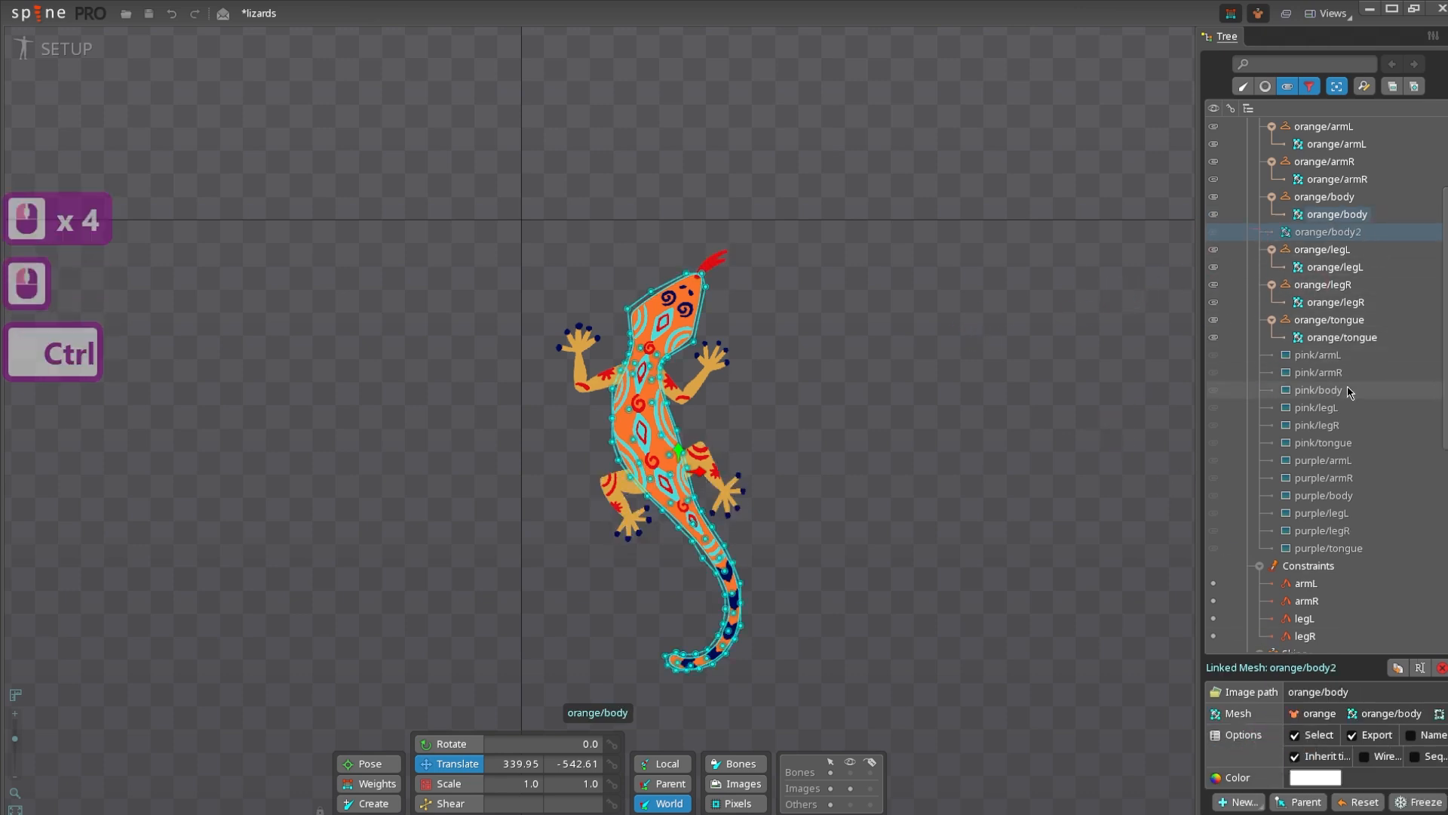
{"action": "key", "text": "ctrl+z"}
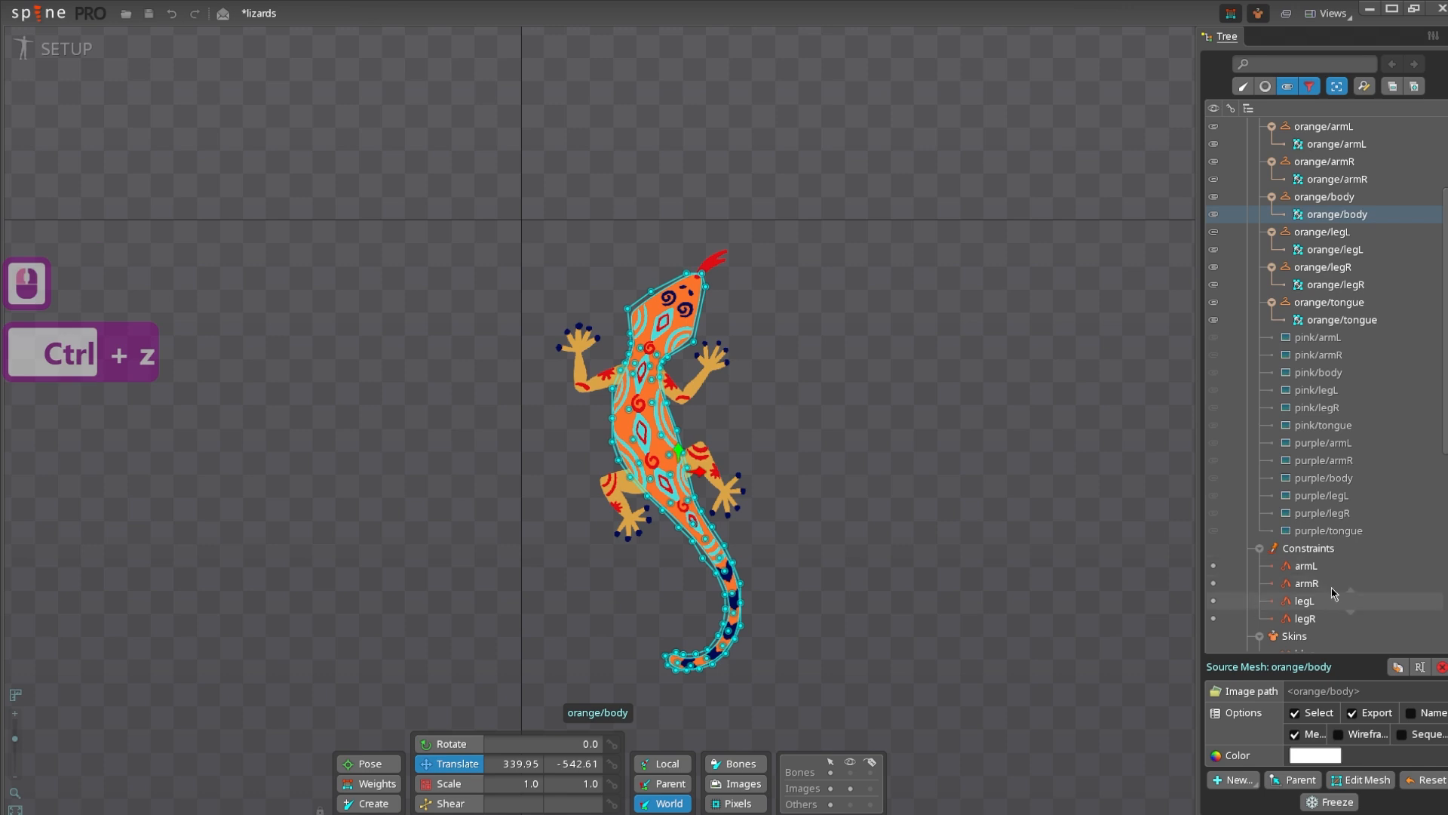
- Activate the blue skin and duplicate the body's linked mesh, orange/body2
{"action": "scroll", "coordinate": [1334, 594], "scroll_direction": "down", "scroll_amount": 5}
{"action": "left_click", "coordinate": [1213, 391]}
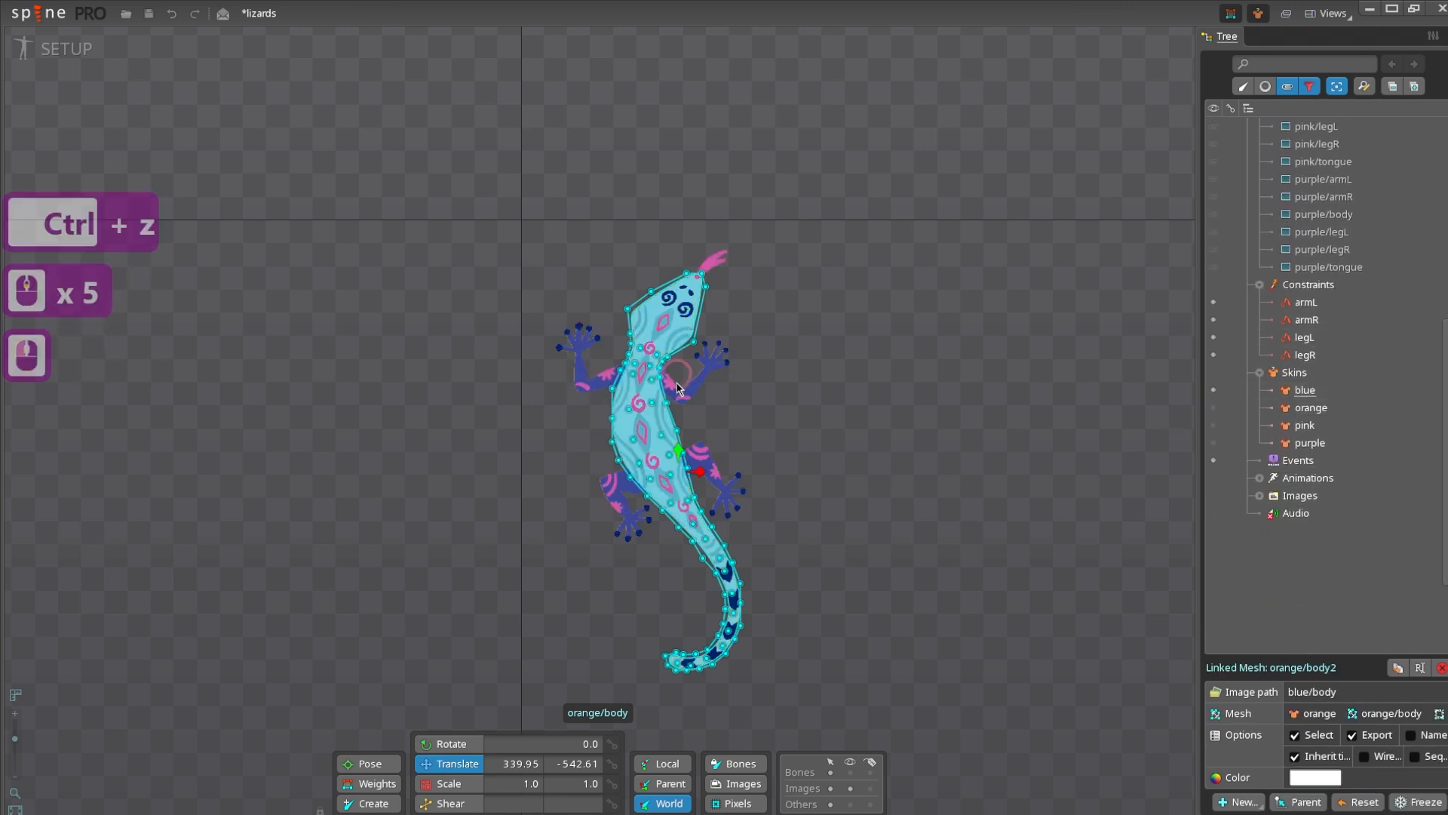
{"action": "key", "text": "space"}
{"action": "left_click", "coordinate": [661, 420]}
{"action": "left_click", "coordinate": [669, 462]}
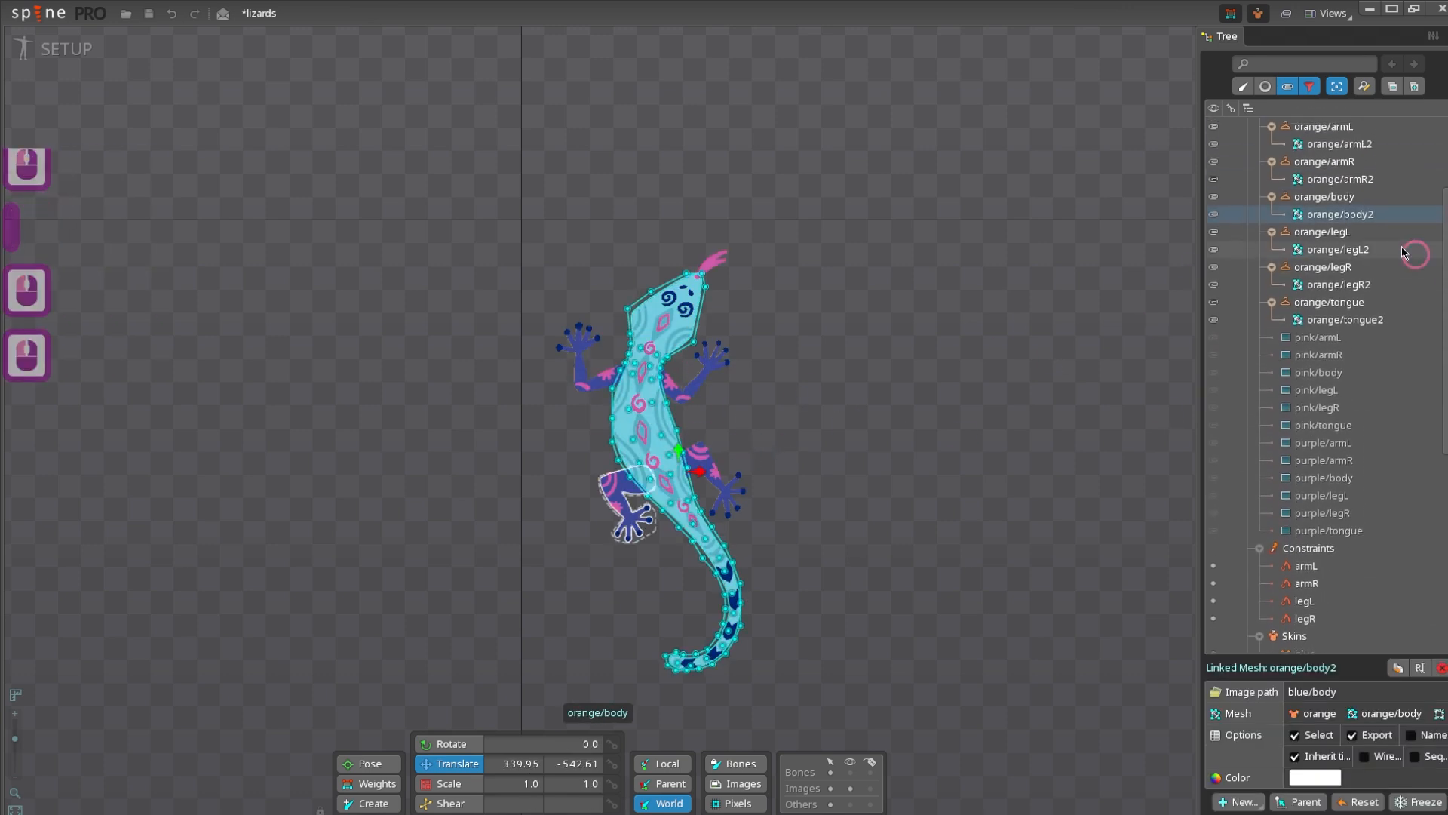
{"action": "left_click", "coordinate": [1397, 668]}
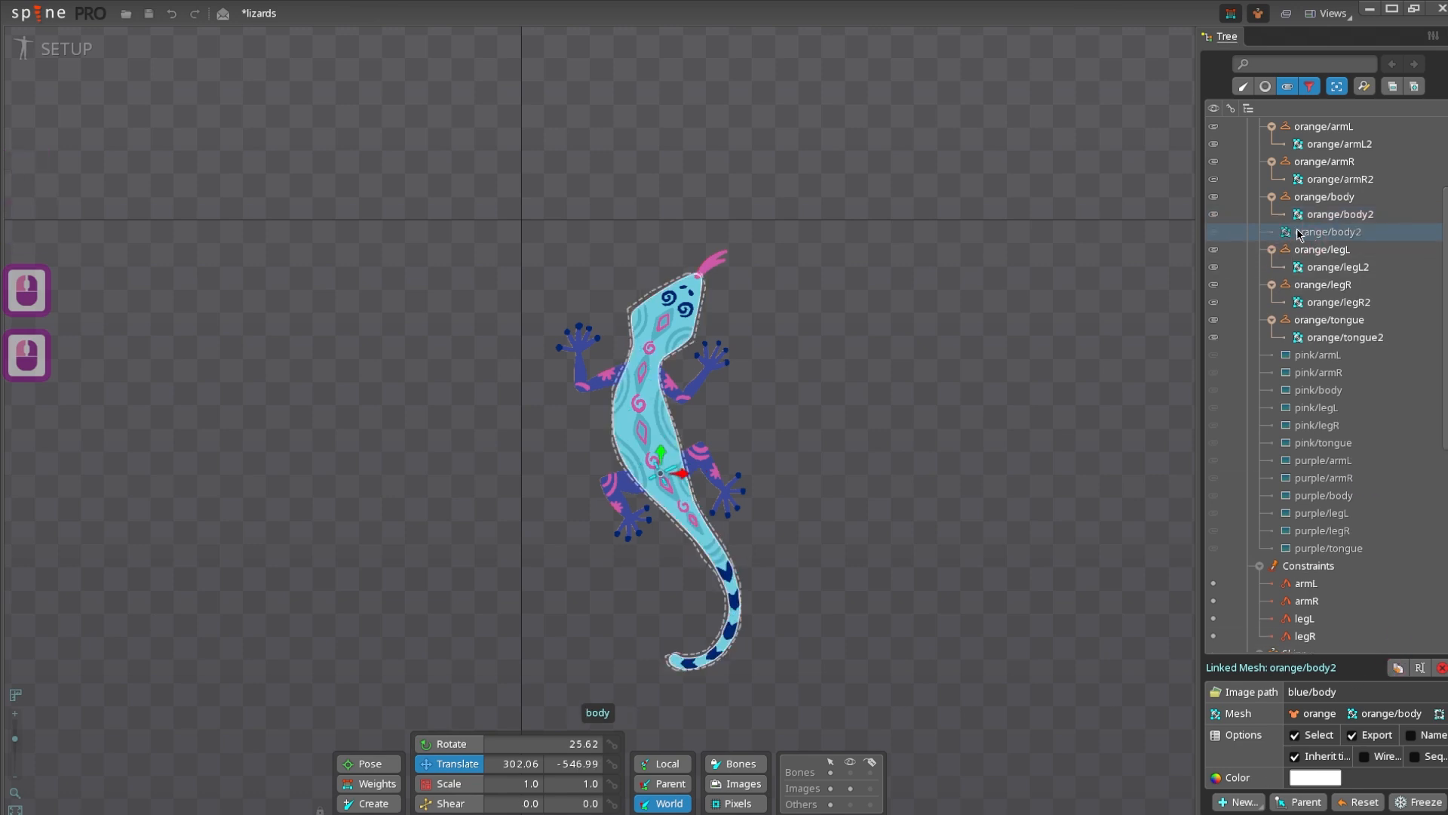
- Switch to the orange skin and inspect its orange/body source mesh
{"action": "scroll", "coordinate": [1328, 491], "scroll_direction": "down", "scroll_amount": 4}
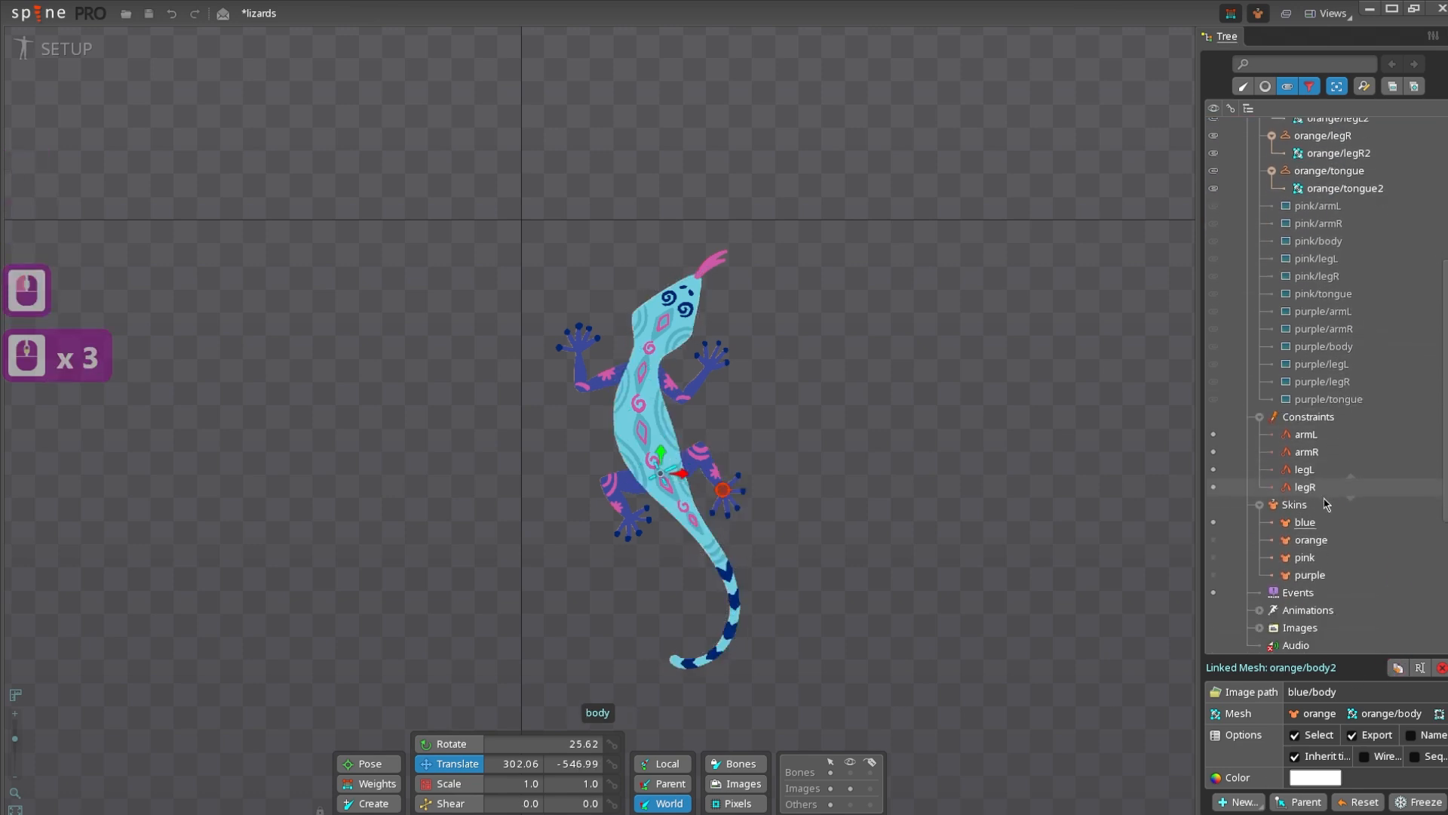
{"action": "double_click", "coordinate": [1269, 477]}
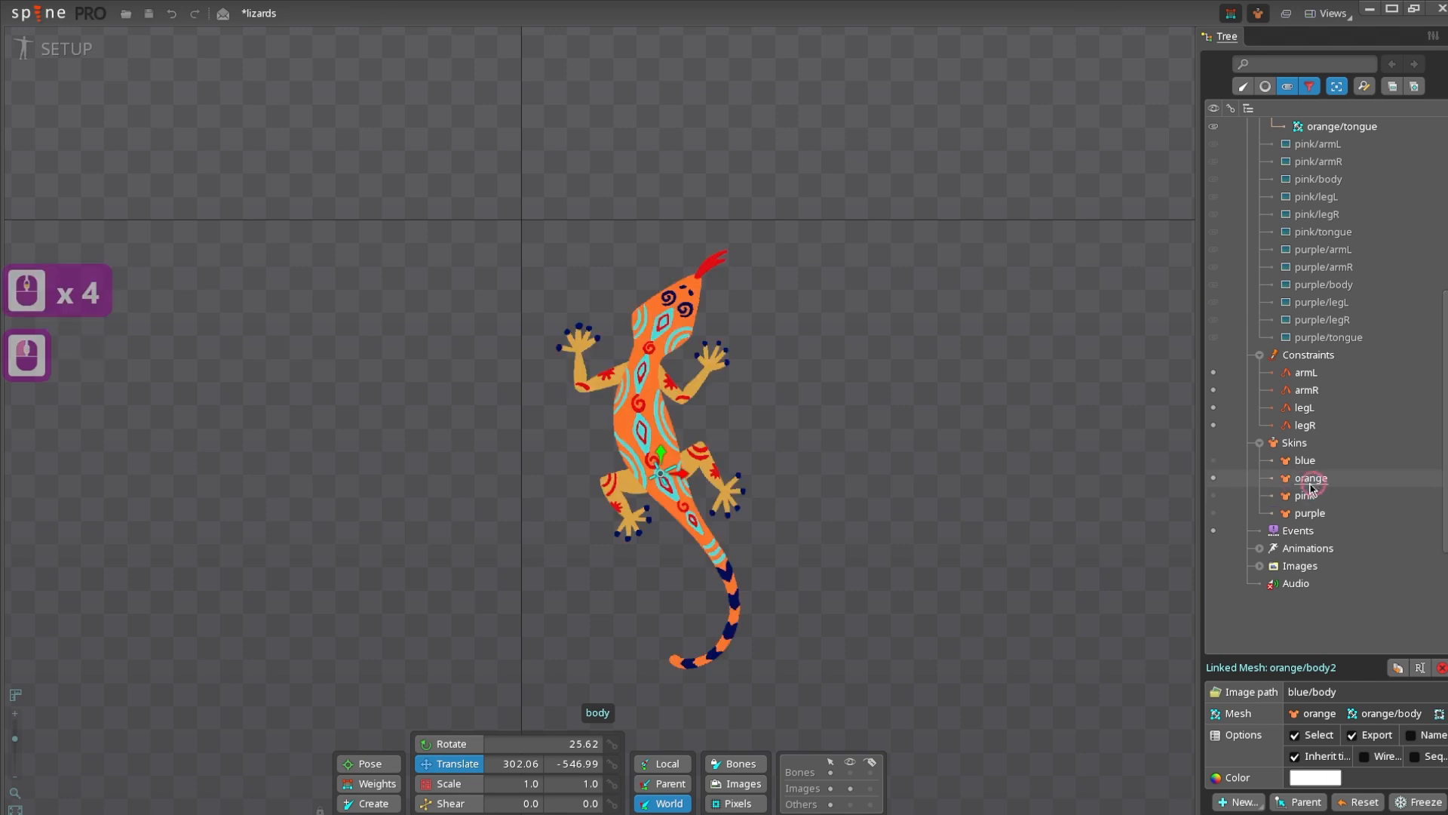
{"action": "left_click", "coordinate": [617, 400]}
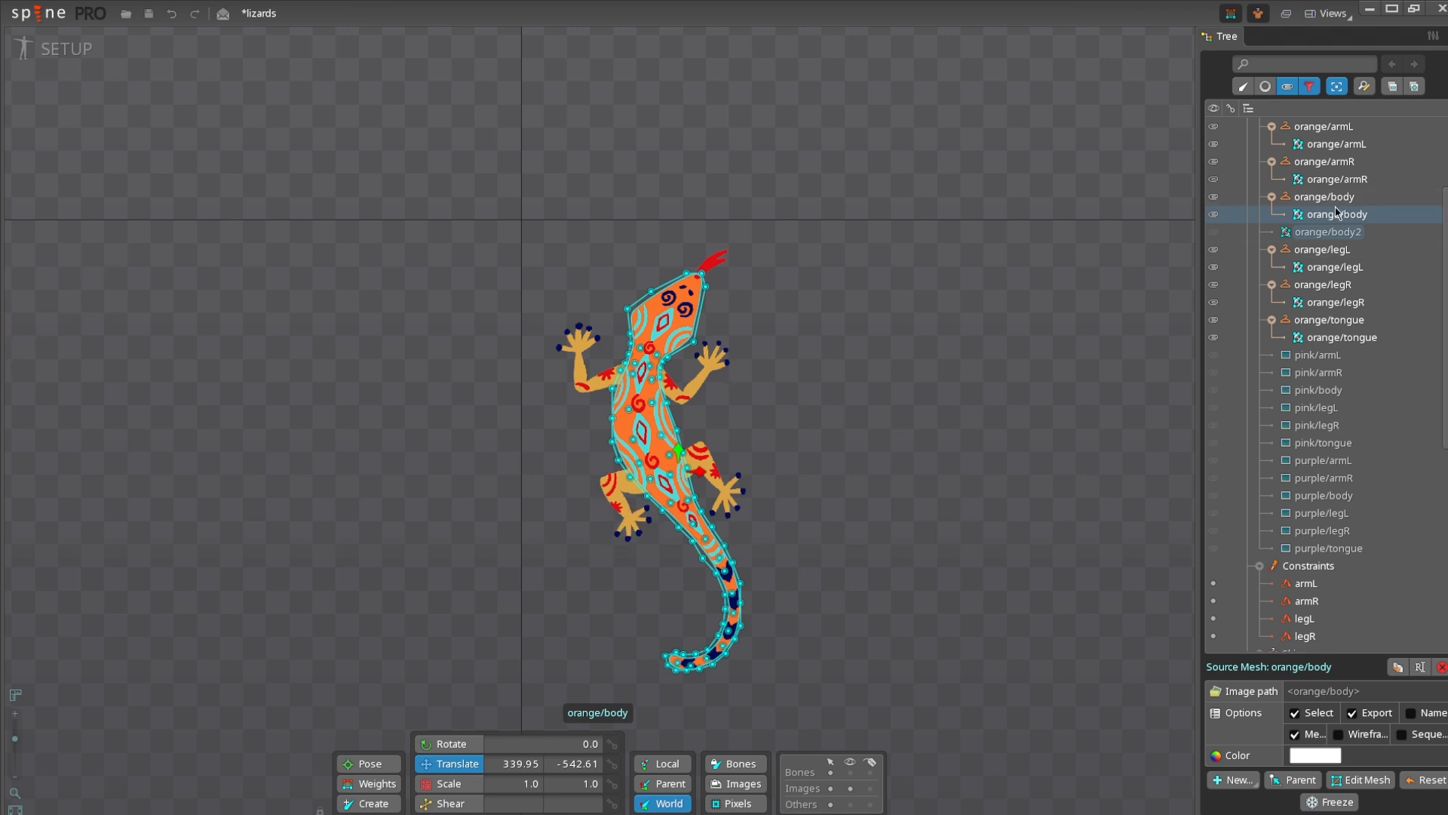
{"action": "mouse_move", "coordinate": [1333, 219]}
{"action": "scroll", "coordinate": [1302, 343], "scroll_direction": "down", "scroll_amount": 7}
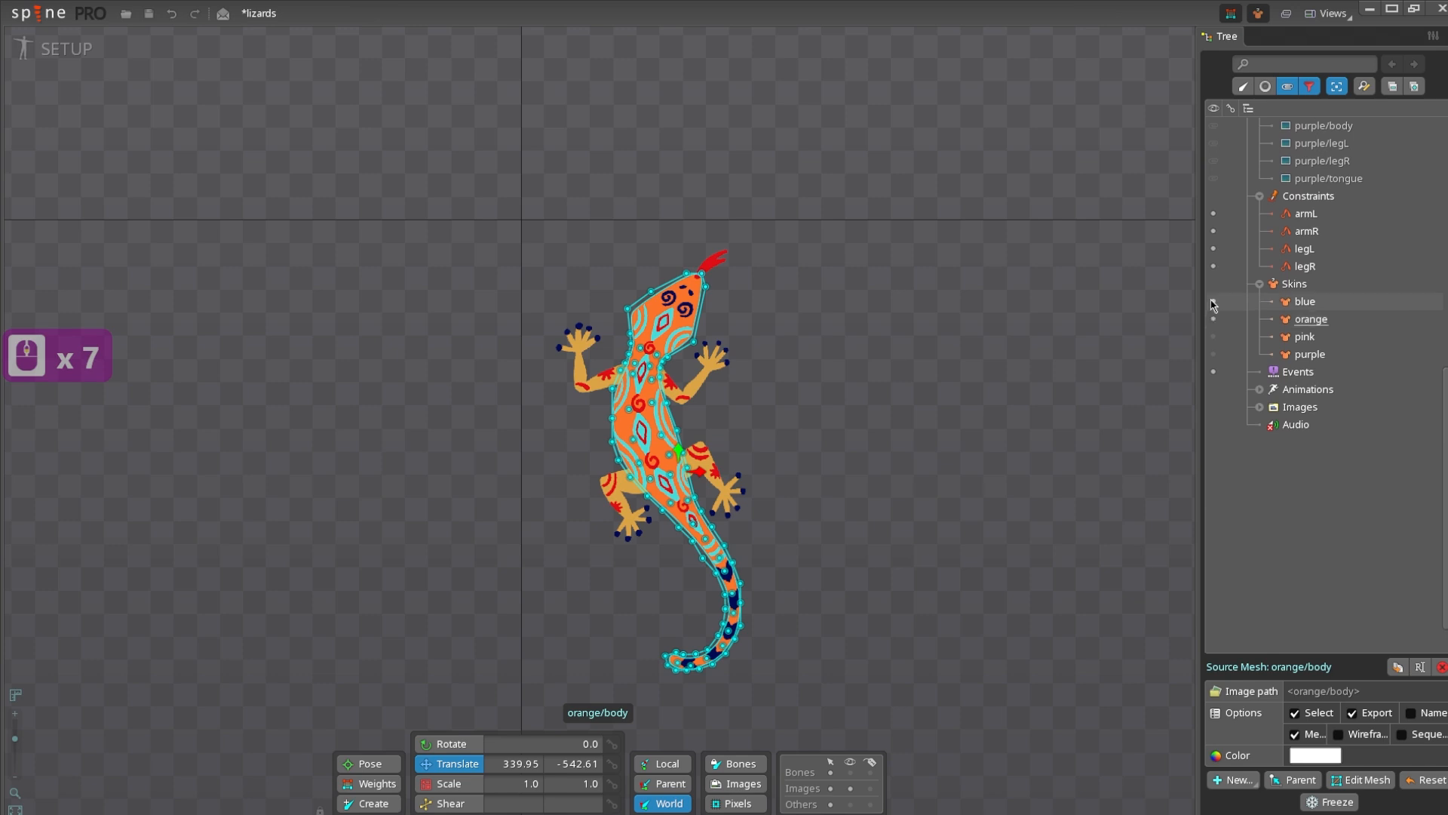
- Activate the blue skin and duplicate the left leg's linked mesh, orange/legL2
{"action": "left_click", "coordinate": [1213, 301]}
{"action": "left_click", "coordinate": [779, 388]}
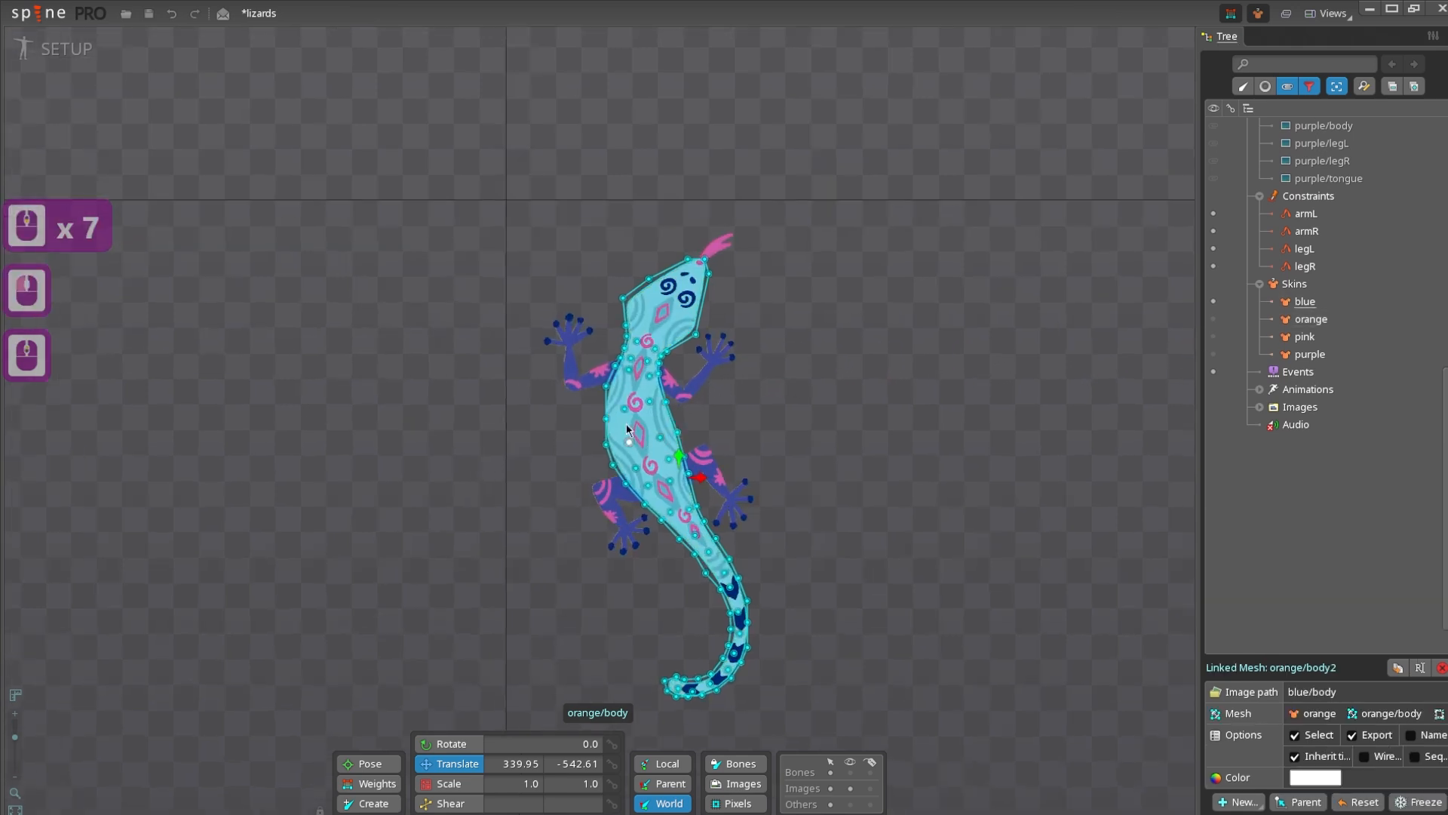
{"action": "scroll", "coordinate": [1384, 378], "scroll_direction": "up", "scroll_amount": 2}
{"action": "scroll", "coordinate": [1339, 380], "scroll_direction": "up", "scroll_amount": 2}
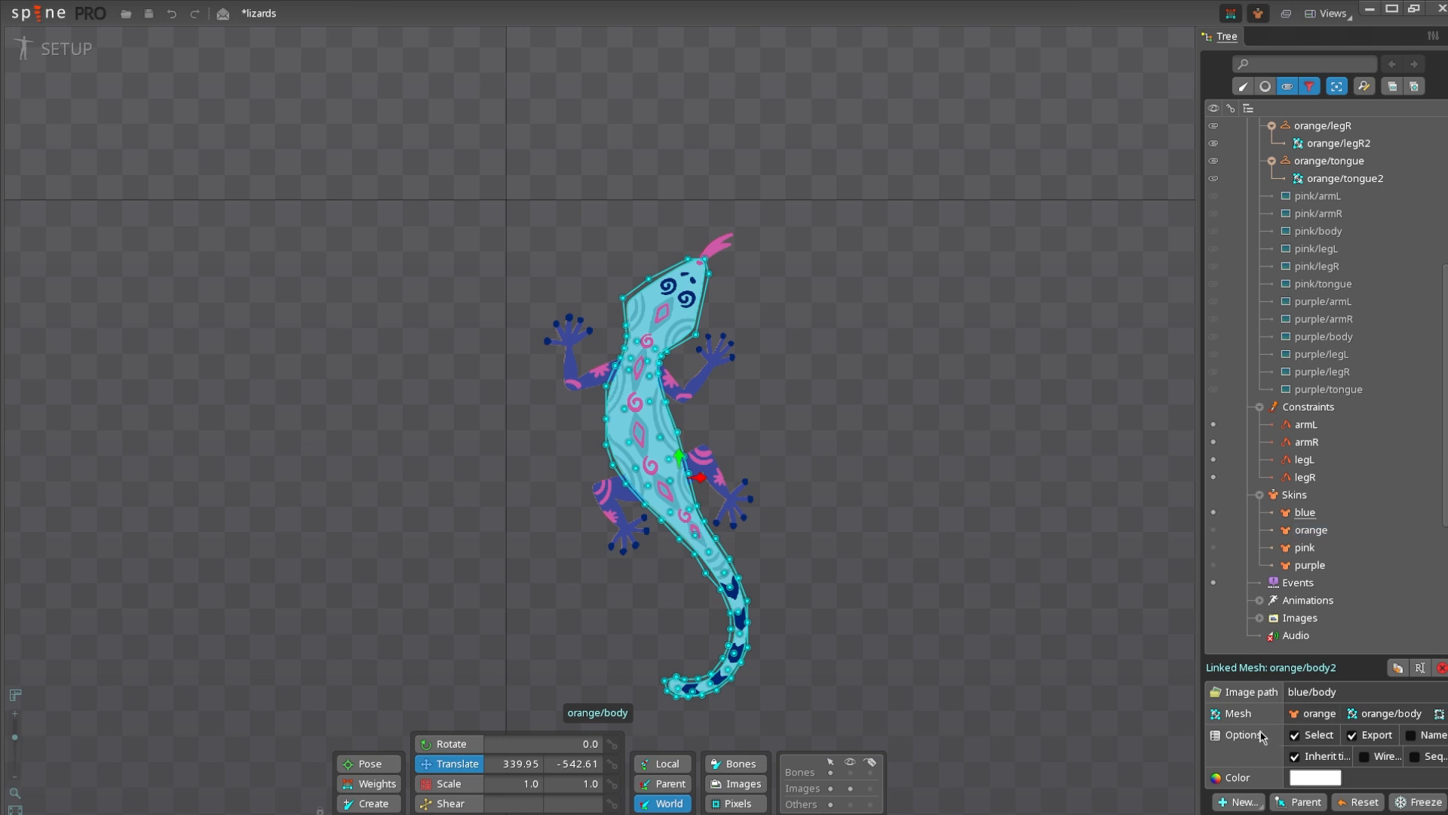
{"action": "scroll", "coordinate": [1313, 377], "scroll_direction": "up", "scroll_amount": 5}
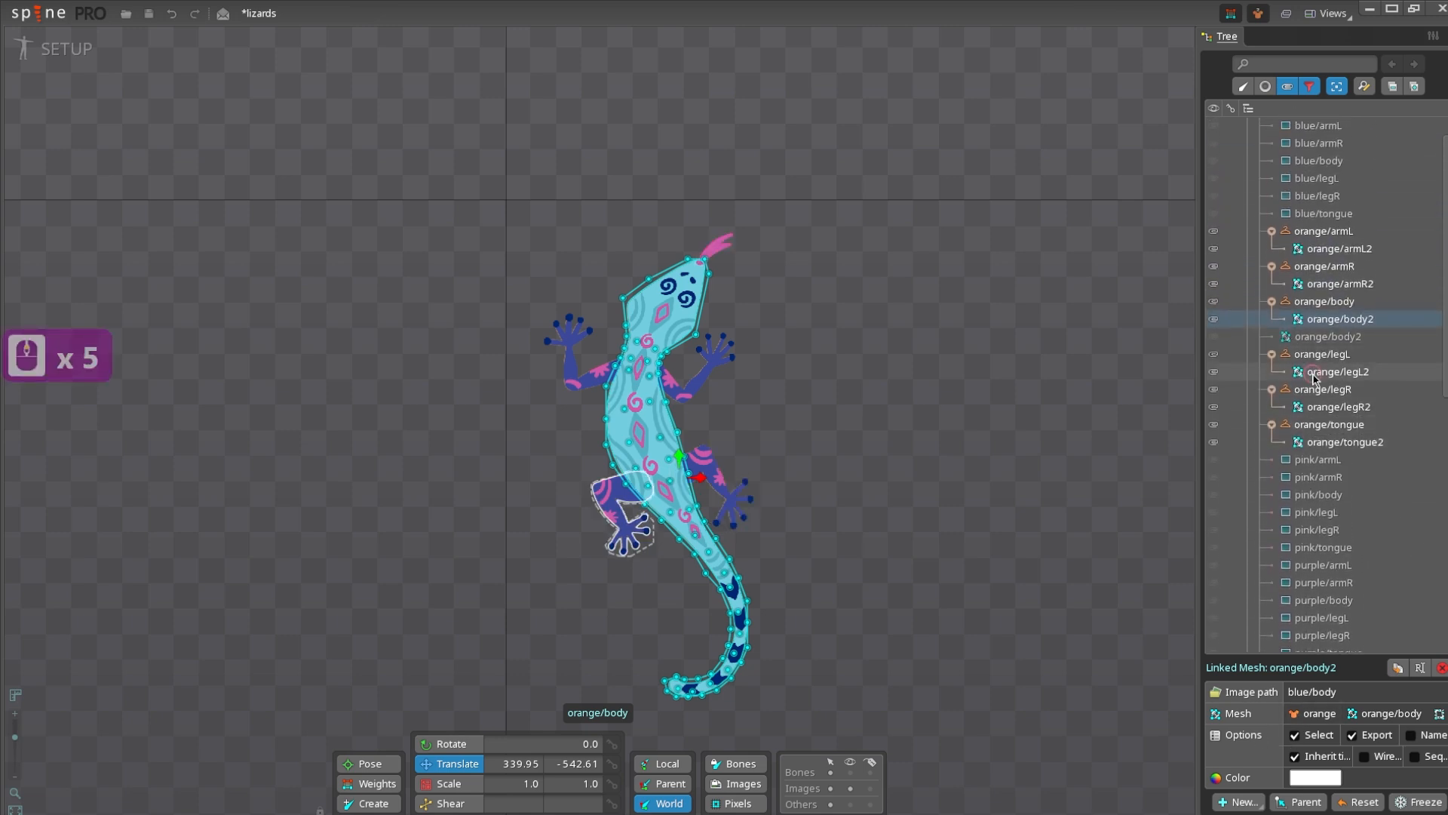
{"action": "left_click", "coordinate": [1313, 377]}
{"action": "left_click", "coordinate": [1398, 667]}
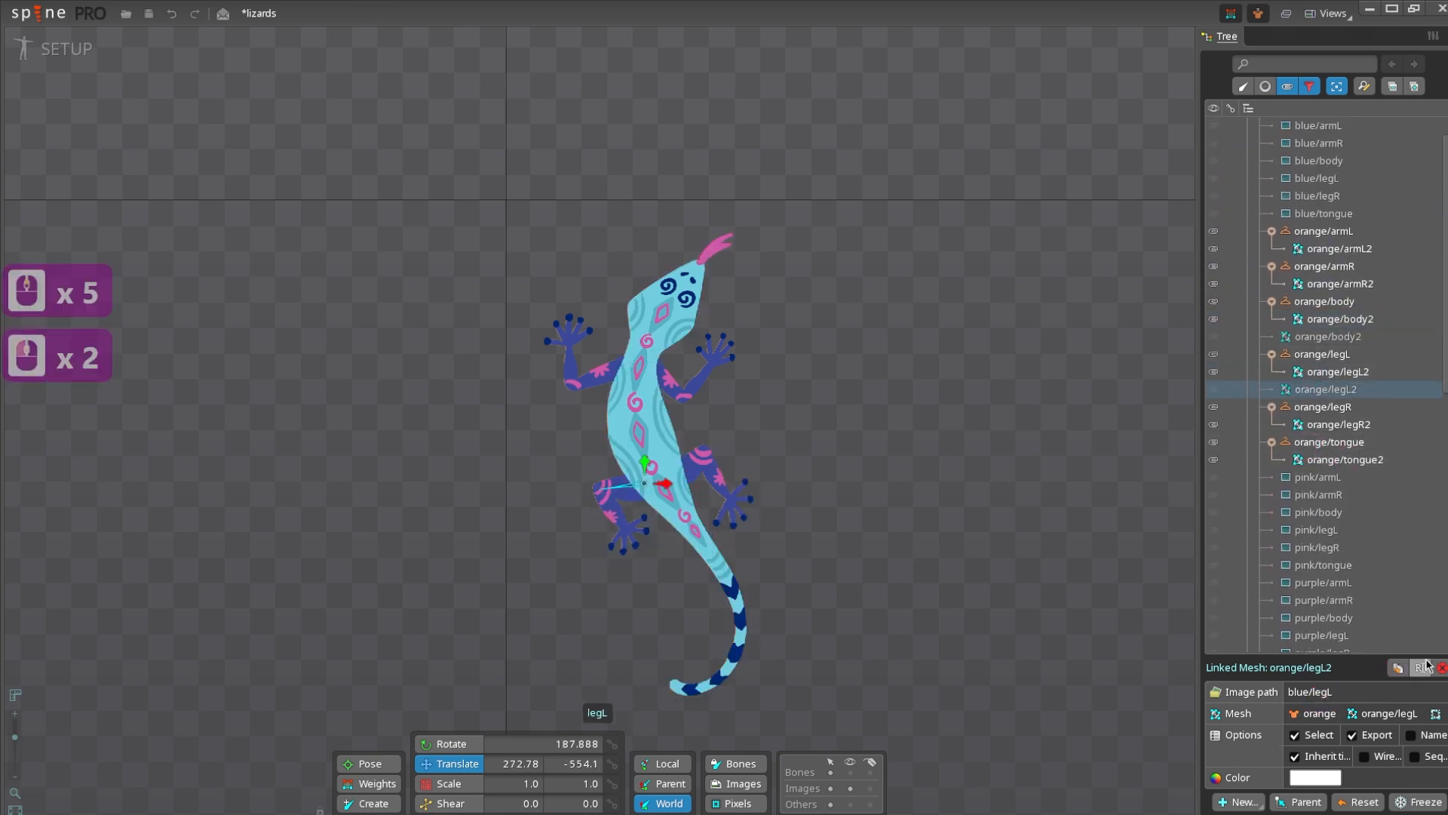
- Duplicate the blue skin's orange/tongue2 and orange/legR2 linked meshes twice each
{"action": "left_click", "coordinate": [1339, 459]}
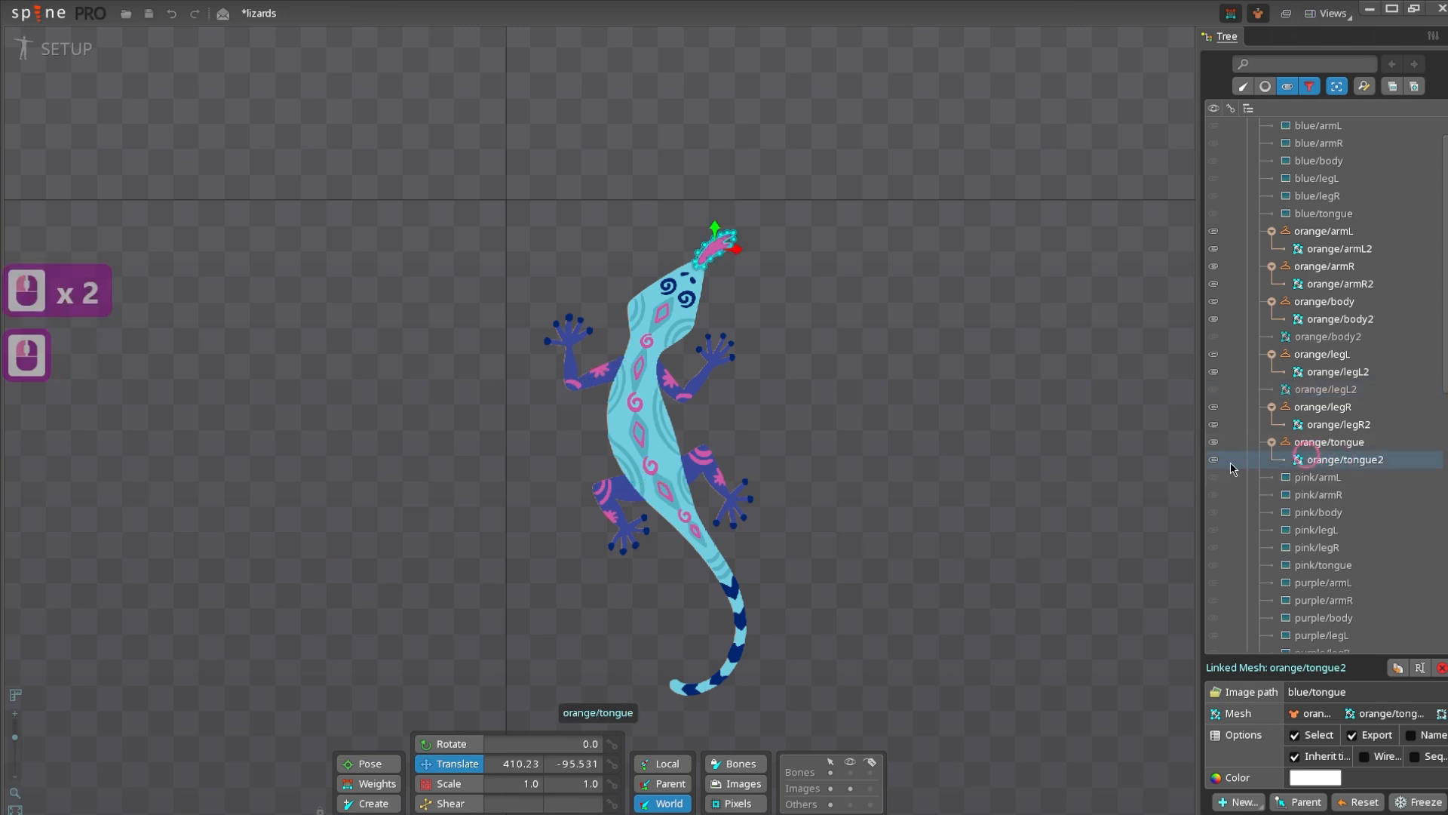
{"action": "left_click", "coordinate": [1397, 667]}
{"action": "left_click", "coordinate": [1325, 426]}
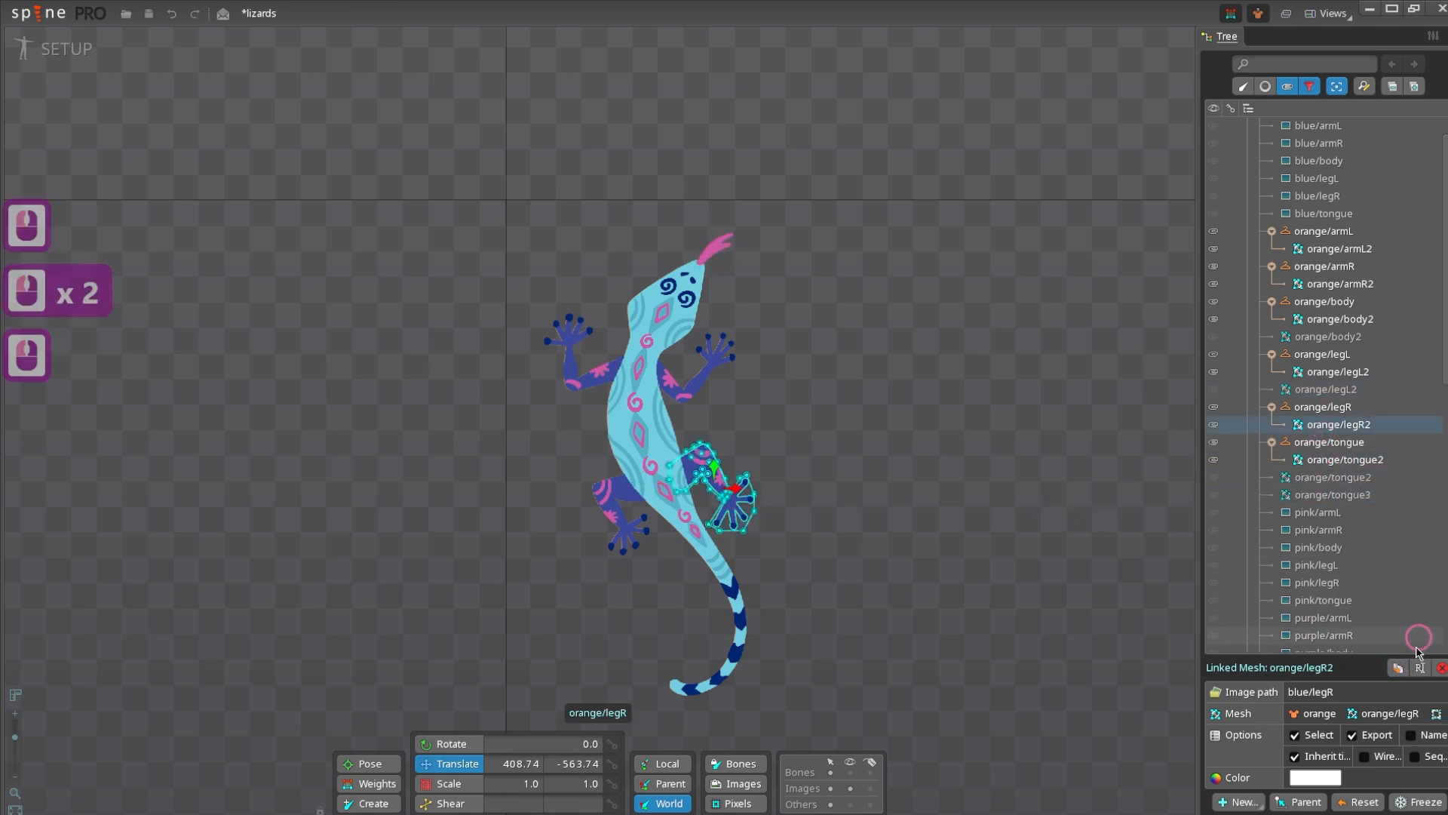
{"action": "left_click", "coordinate": [1398, 667]}
{"action": "left_click", "coordinate": [1397, 667]}
- Make a second duplicate of the blue skin's left leg and body linked meshes
{"action": "left_click", "coordinate": [1339, 371]}
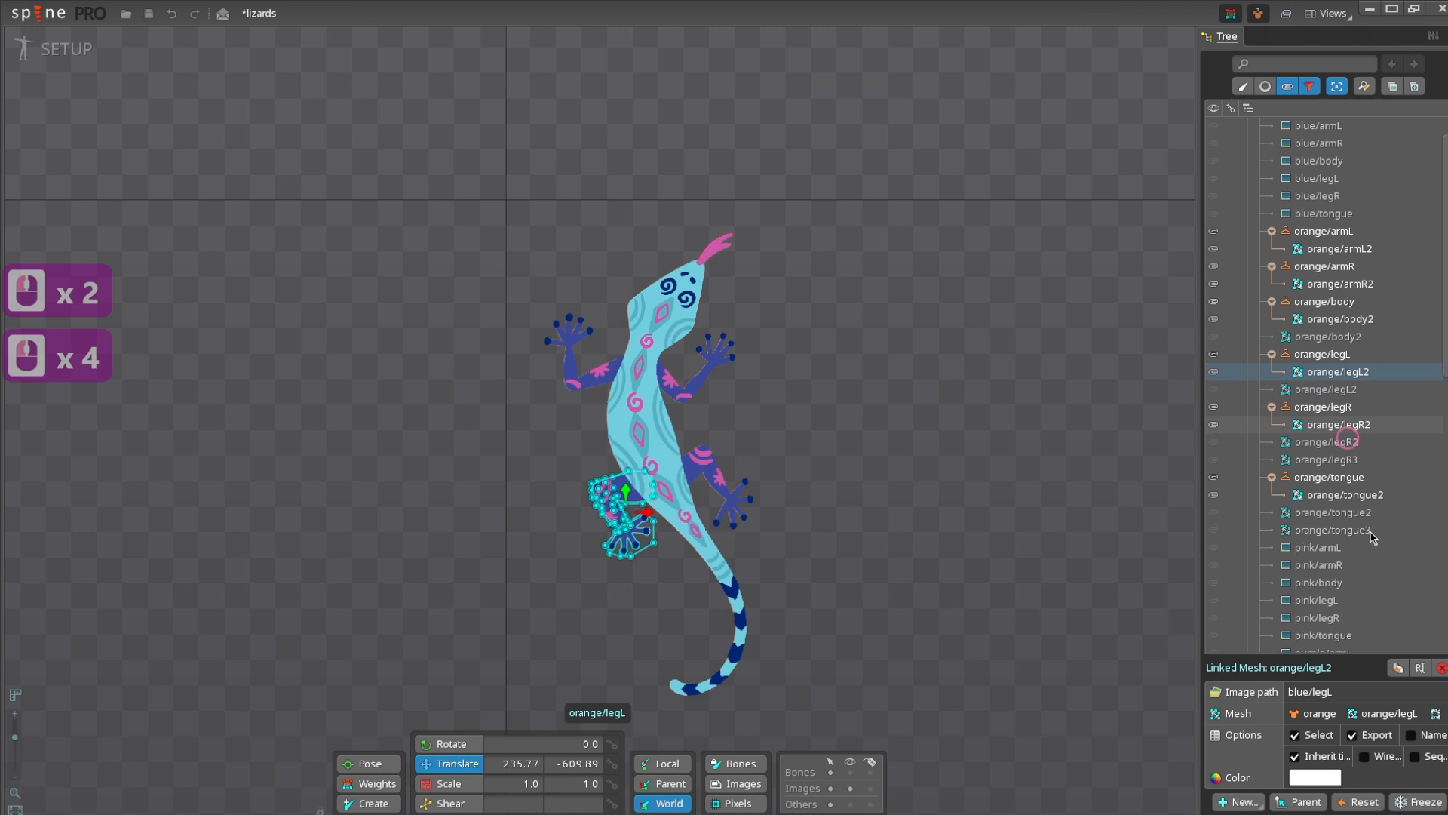
{"action": "left_click", "coordinate": [1342, 389]}
{"action": "left_click", "coordinate": [1398, 667]}
{"action": "left_click", "coordinate": [1340, 320]}
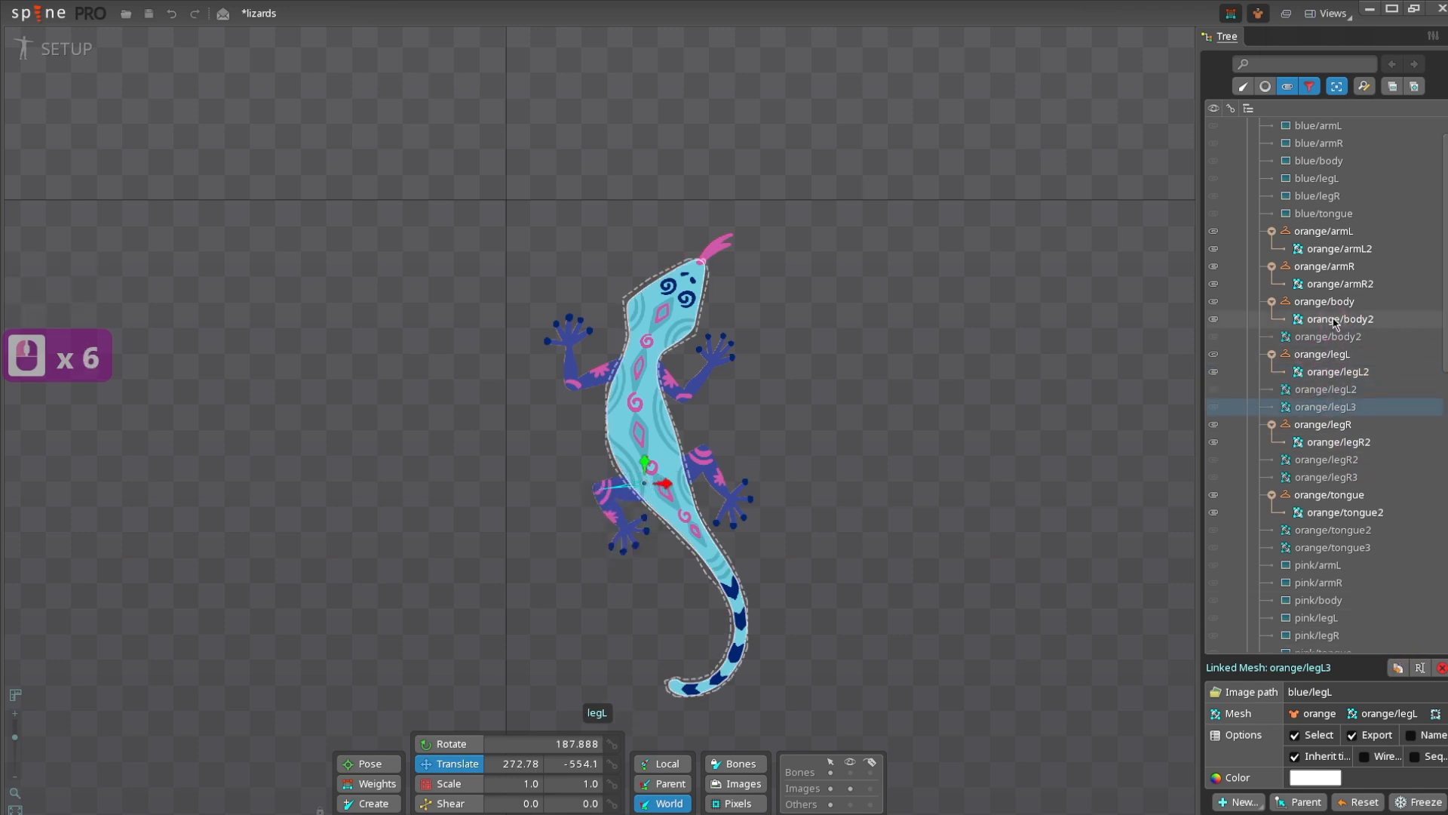
{"action": "left_click", "coordinate": [1398, 668]}
- Duplicate the blue skin's orange/armR2 and orange/armL2 linked meshes twice each
{"action": "left_click", "coordinate": [1340, 284]}
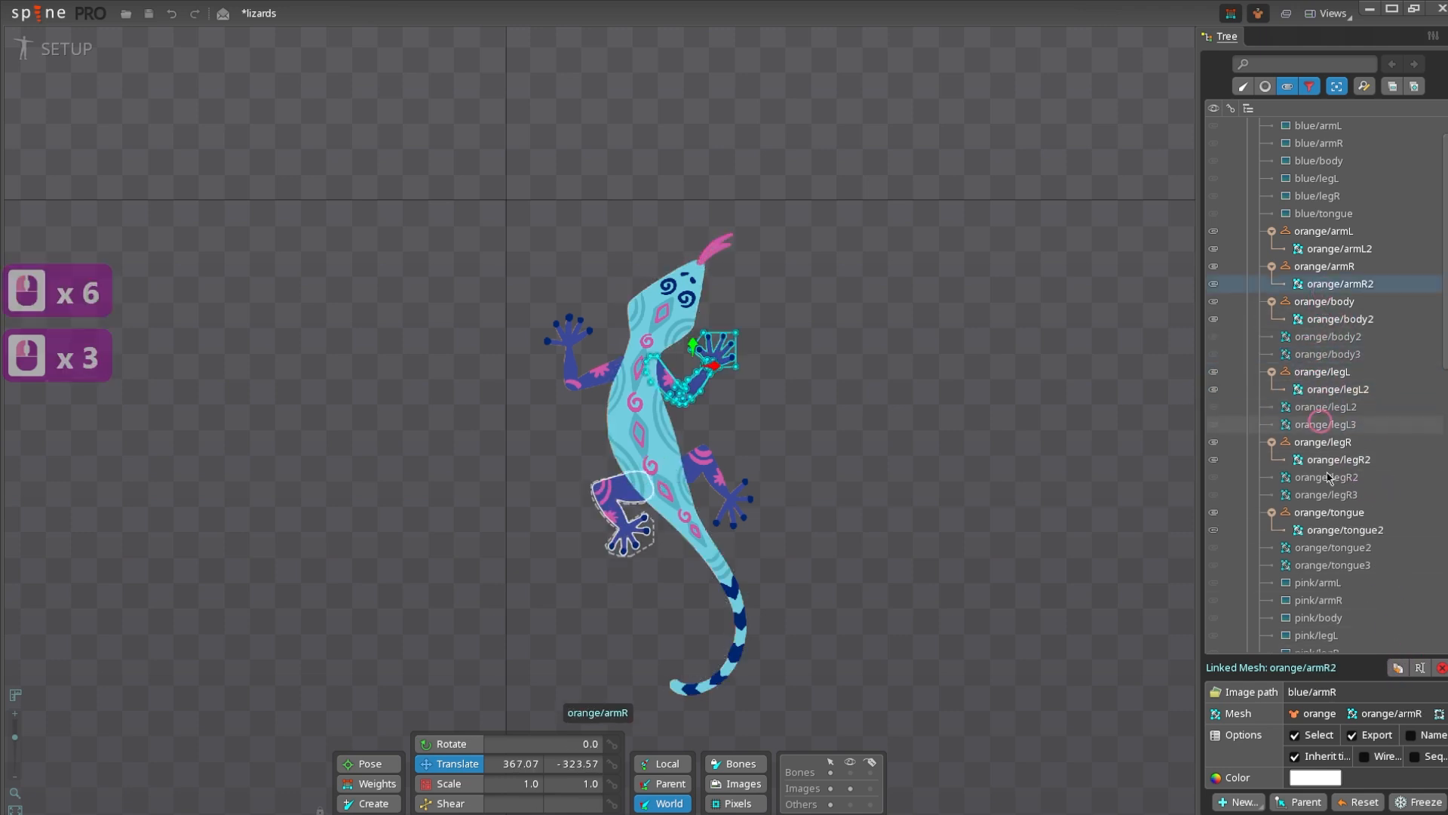
{"action": "double_click", "coordinate": [1397, 668]}
{"action": "left_click", "coordinate": [1366, 255]}
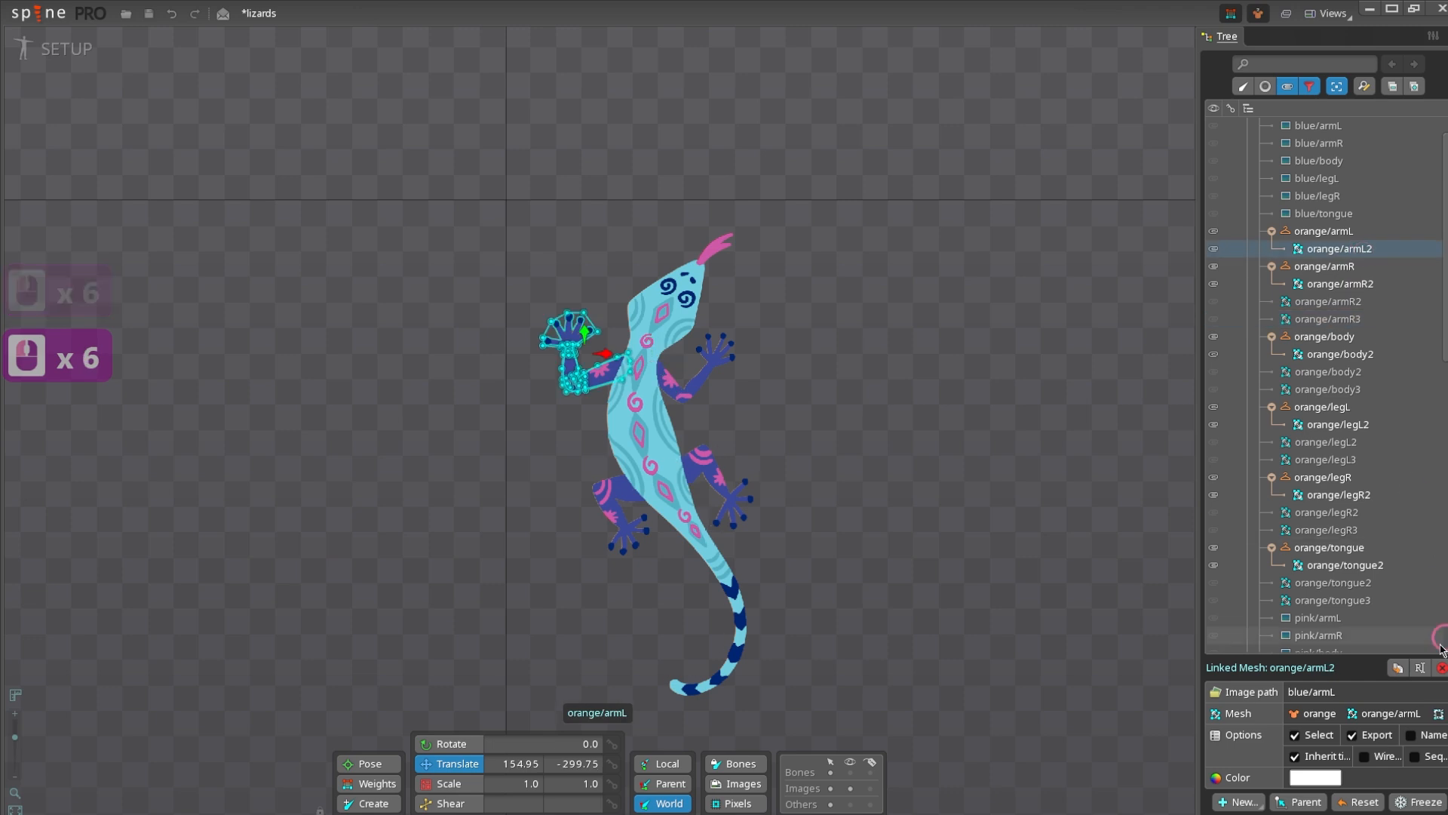
{"action": "left_click", "coordinate": [1397, 667]}
{"action": "left_click", "coordinate": [1397, 667]}
- Activate the pink skin and move one duplicate of each linked mesh, from orange/tongue2 to orange/armL2, into its matching skin placeholder
{"action": "scroll", "coordinate": [1332, 349], "scroll_direction": "down", "scroll_amount": 13}
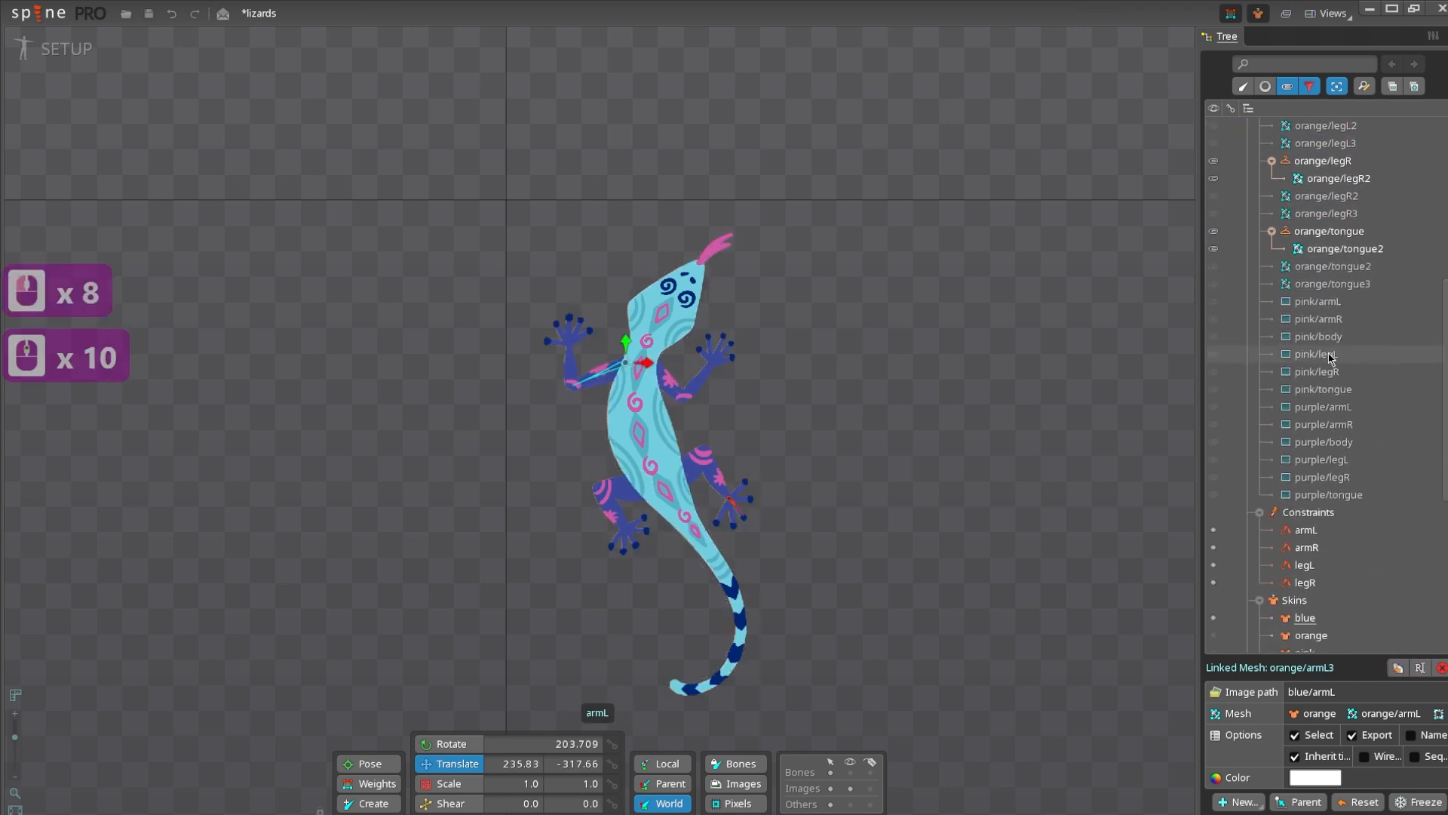
{"action": "left_click", "coordinate": [1214, 418]}
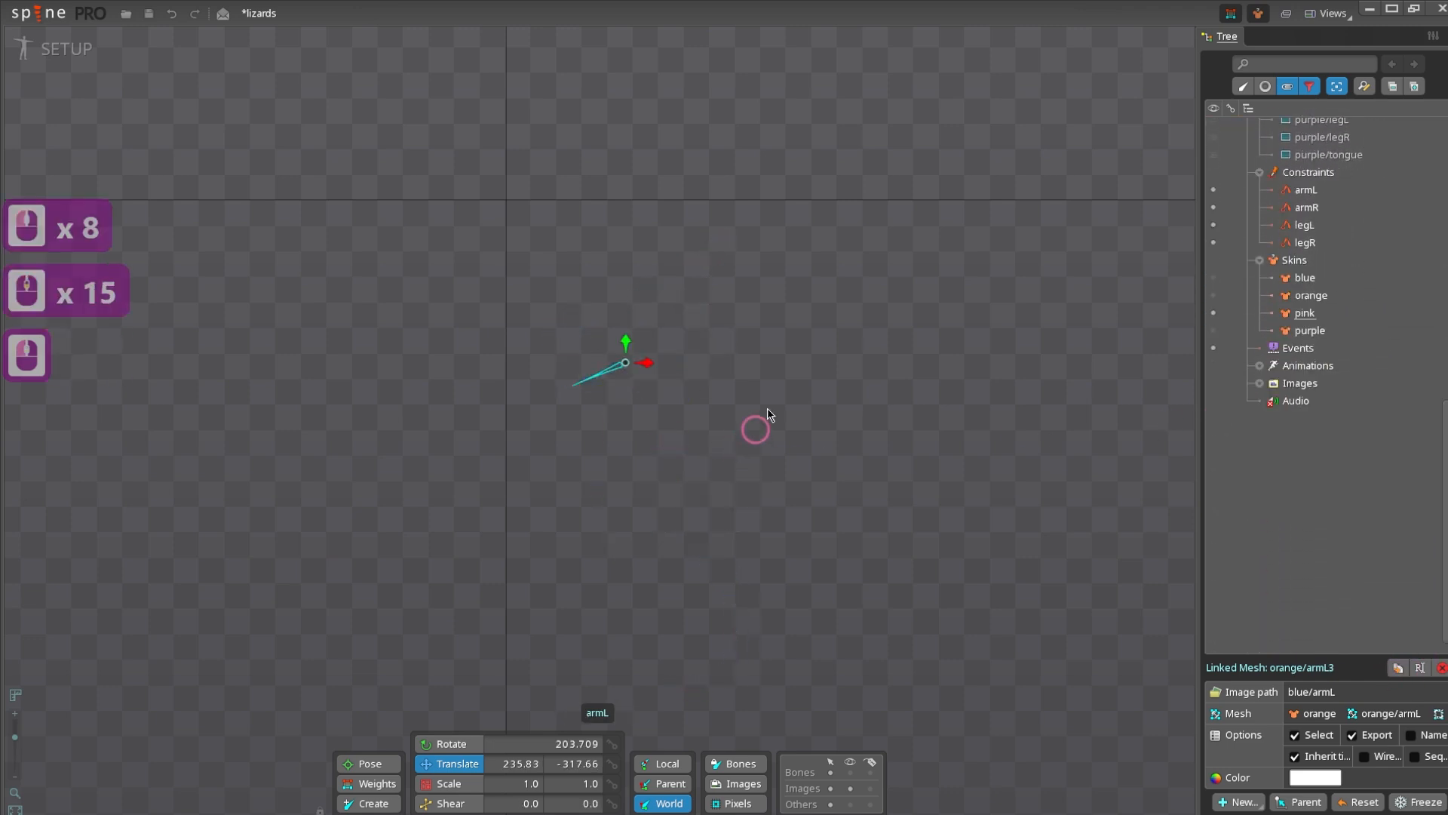
{"action": "right_click", "coordinate": [934, 388]}
{"action": "scroll", "coordinate": [1294, 400], "scroll_direction": "up", "scroll_amount": 9}
{"action": "left_click", "coordinate": [1327, 406]}
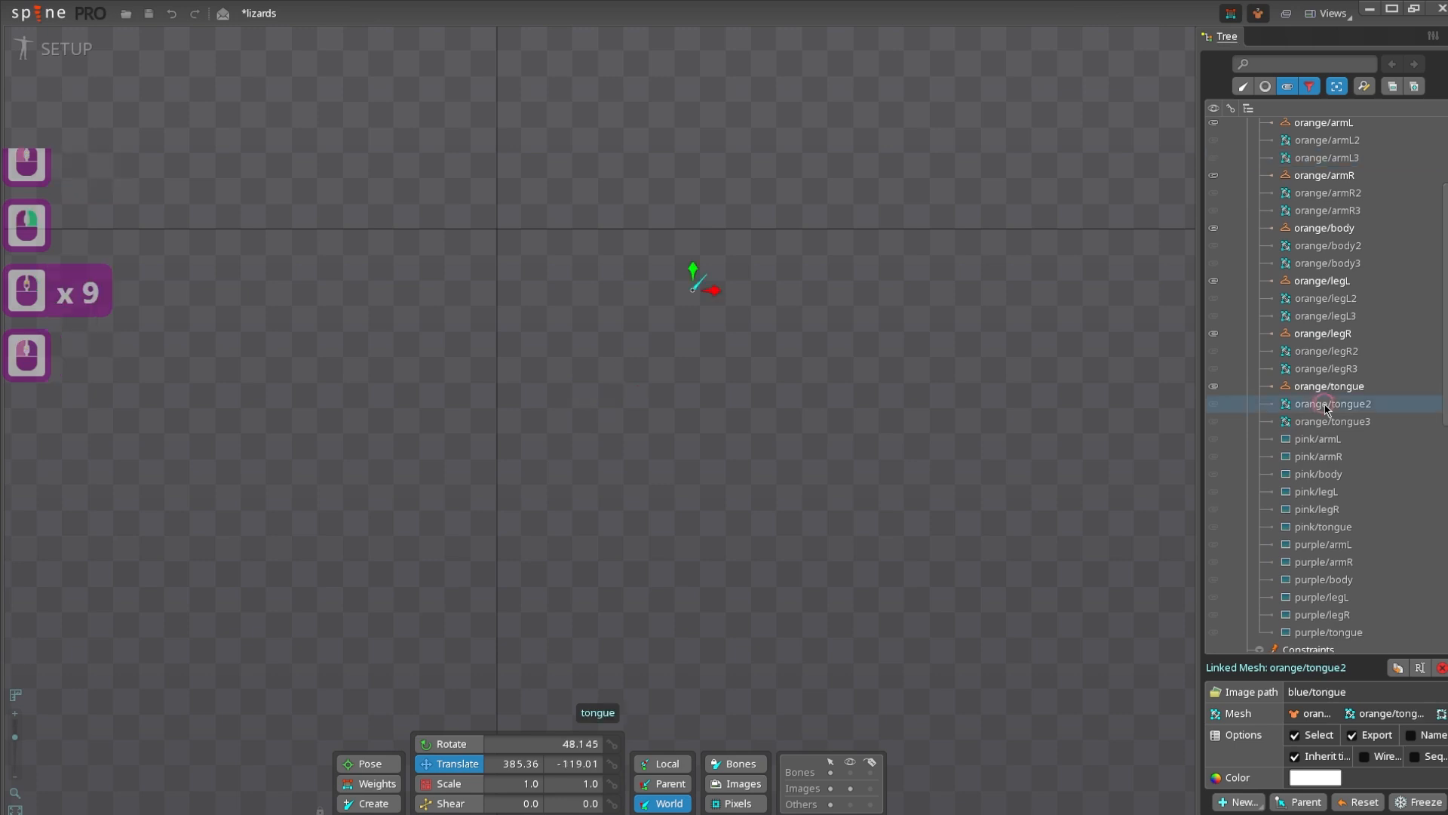
{"action": "left_click_drag", "start_coordinate": [1348, 411], "coordinate": [1298, 229]}
{"action": "scroll", "coordinate": [1312, 212], "scroll_direction": "up", "scroll_amount": 2}
{"action": "left_click_drag", "start_coordinate": [1325, 299], "coordinate": [1321, 228]}
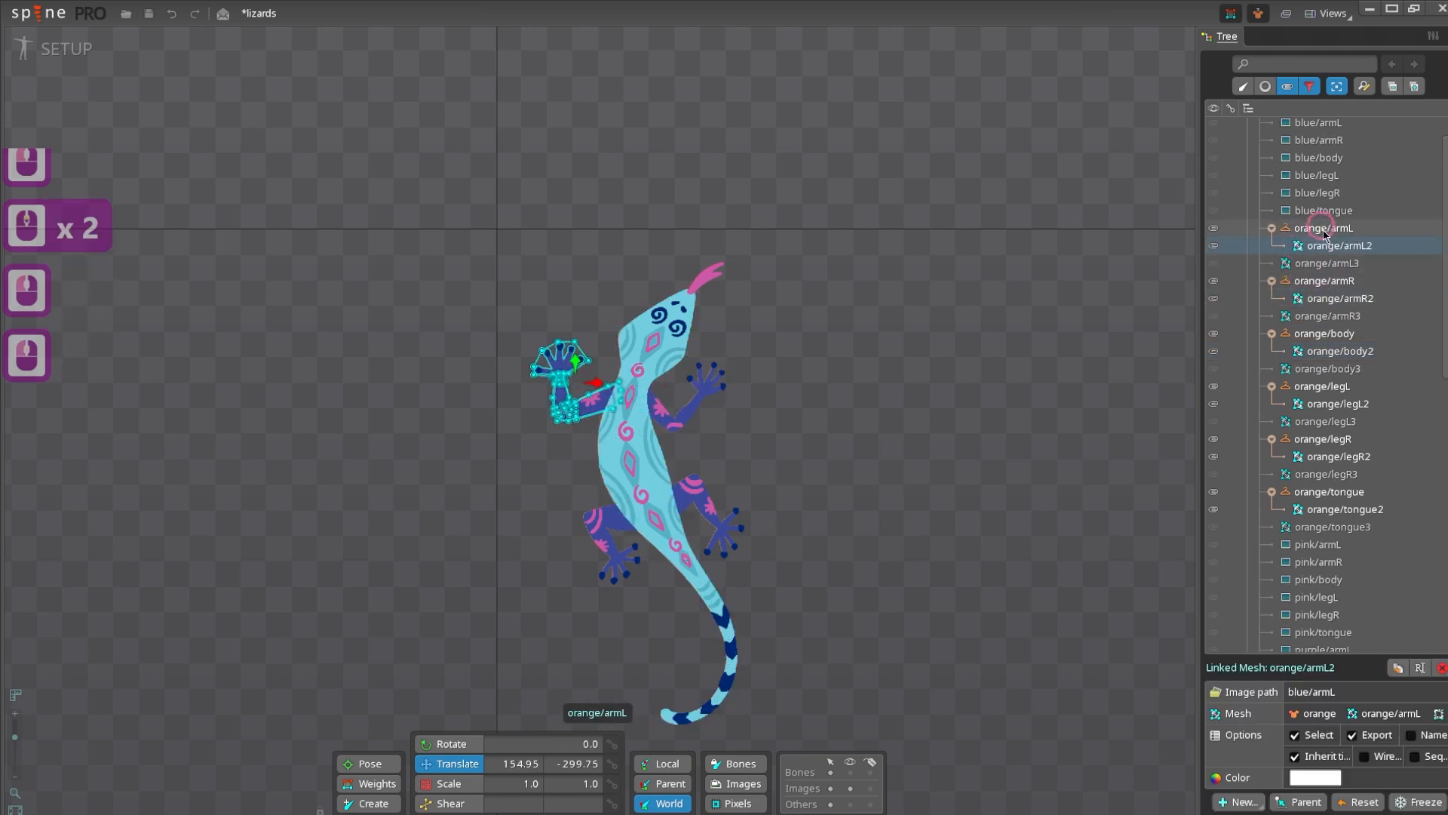
- Replace "blue" with "pink" in the Path field of the current skin's six linked meshes using Find and Replace
{"action": "left_click", "coordinate": [1364, 87]}
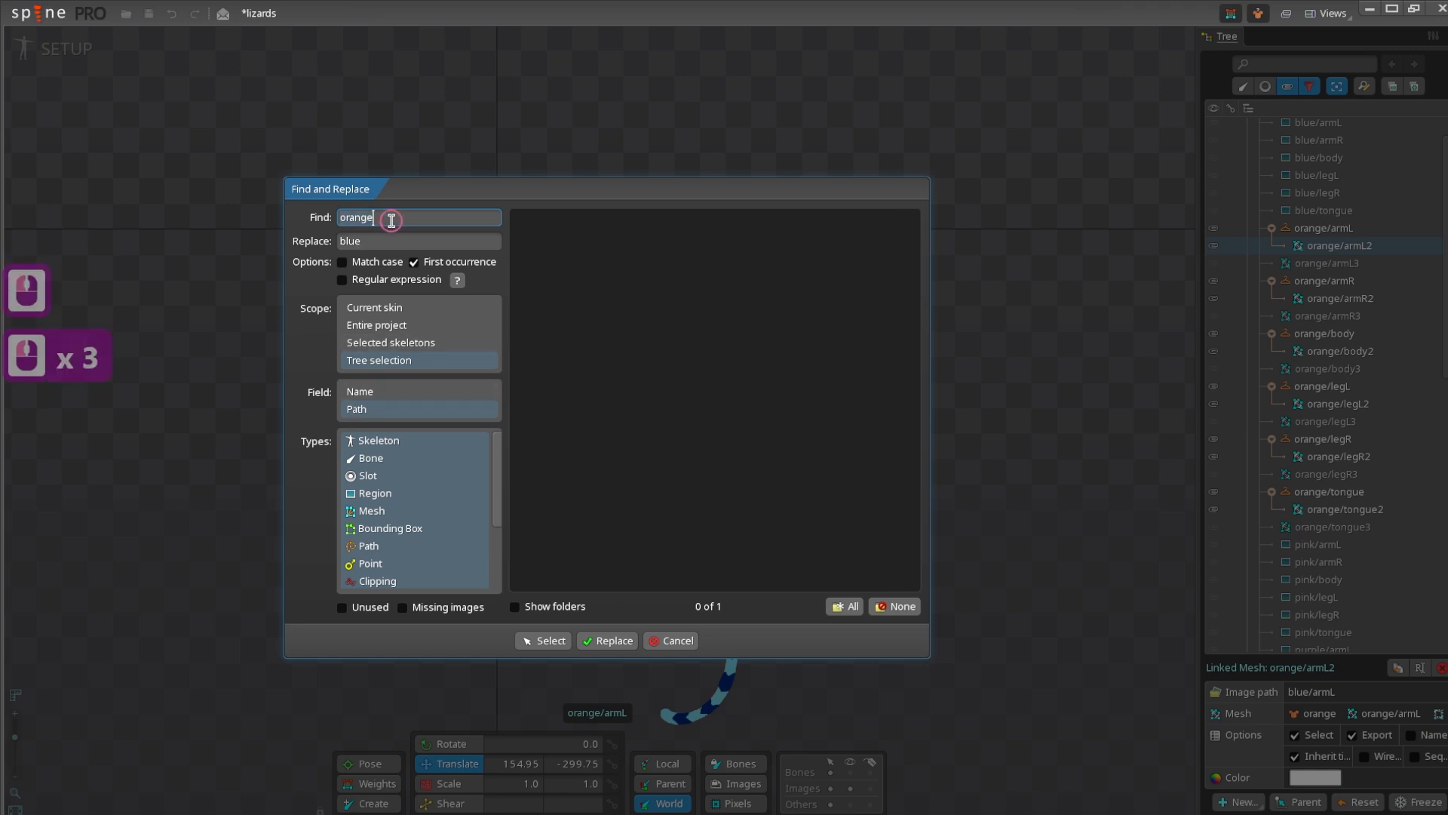
{"action": "key", "text": "ctrl+a"}
{"action": "type", "text": "blue"}
{"action": "key", "text": "Tab"}
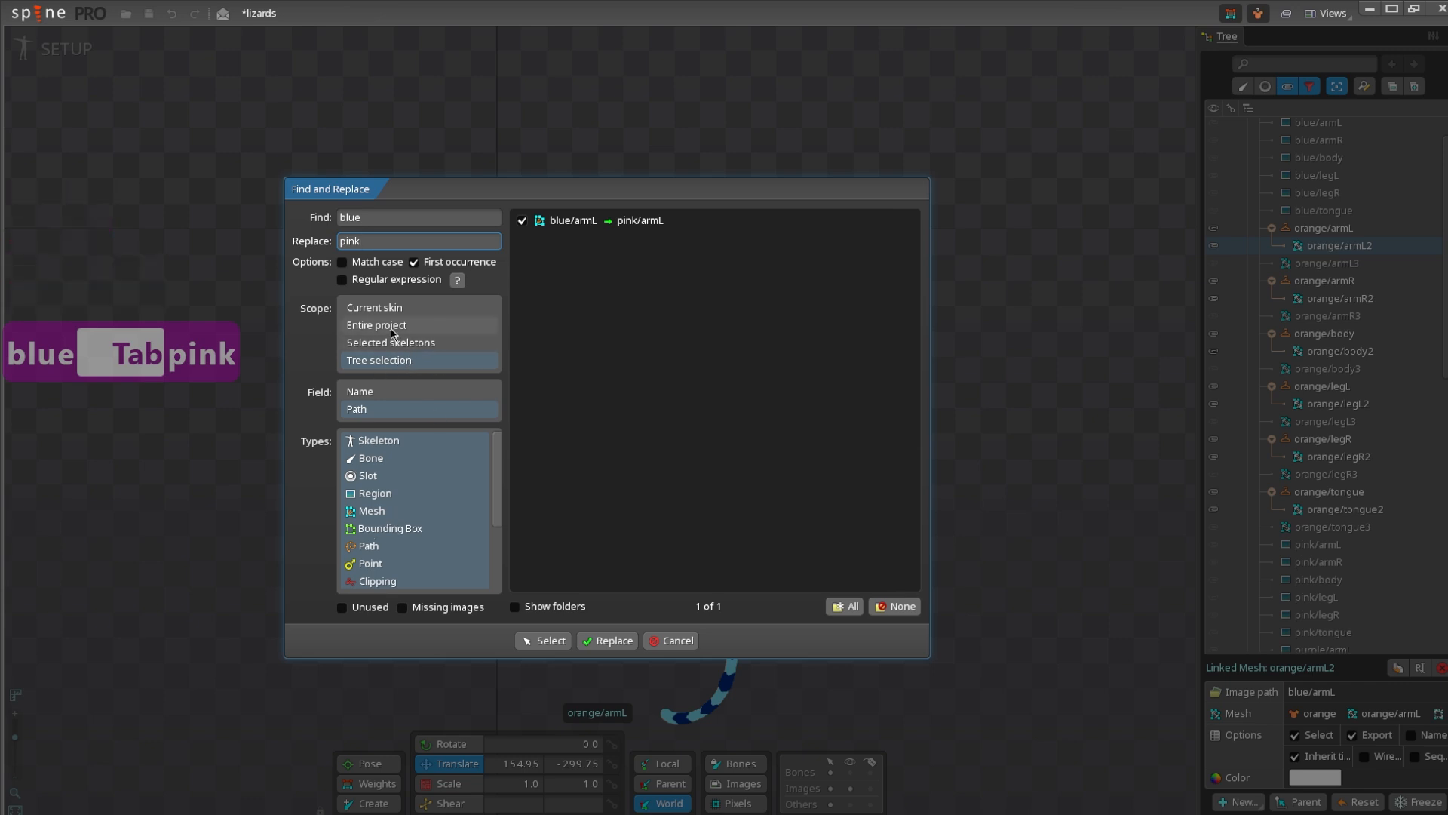
{"action": "left_click", "coordinate": [398, 309]}
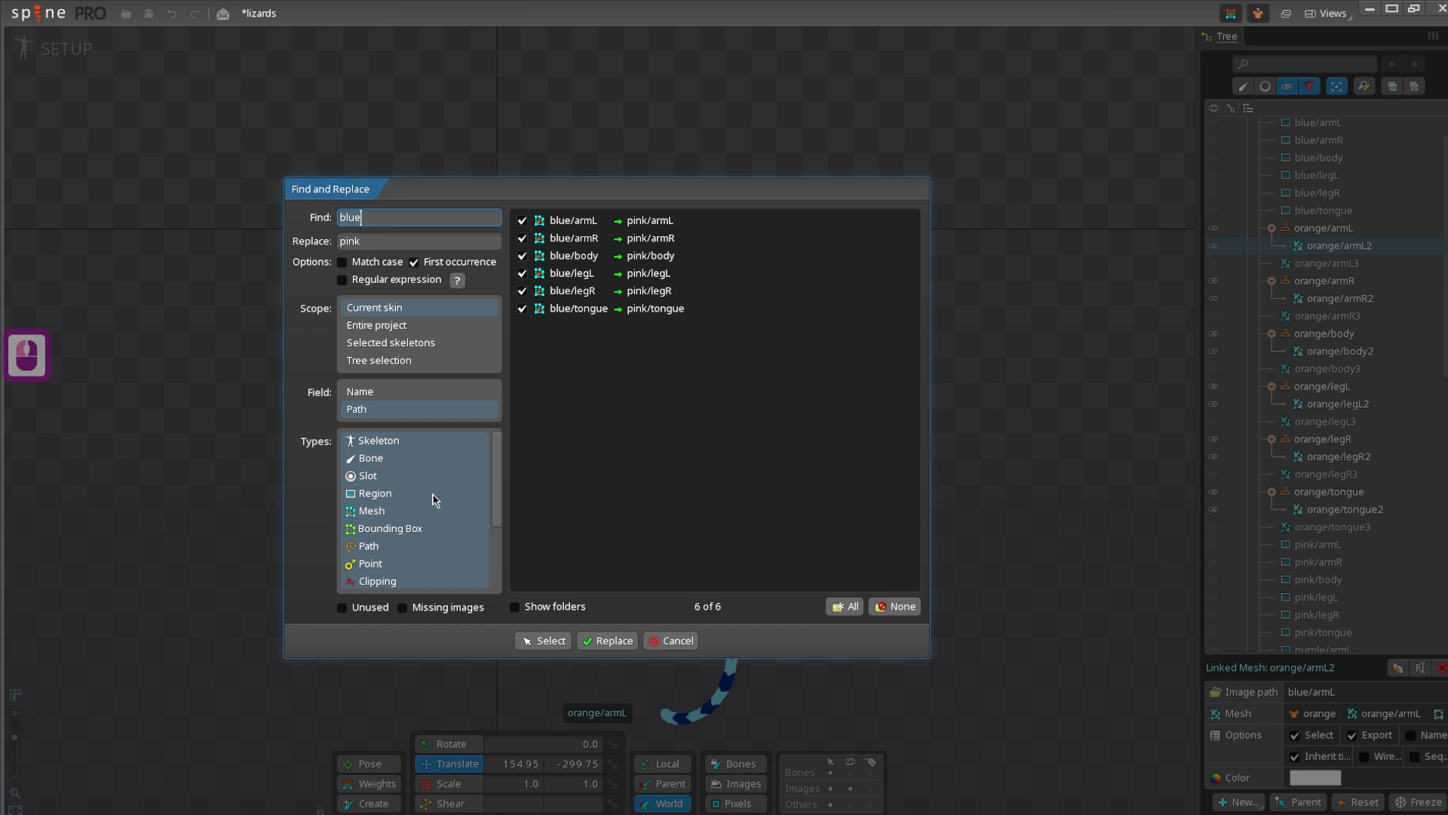
{"action": "scroll", "coordinate": [434, 499], "scroll_direction": "down", "scroll_amount": 3}
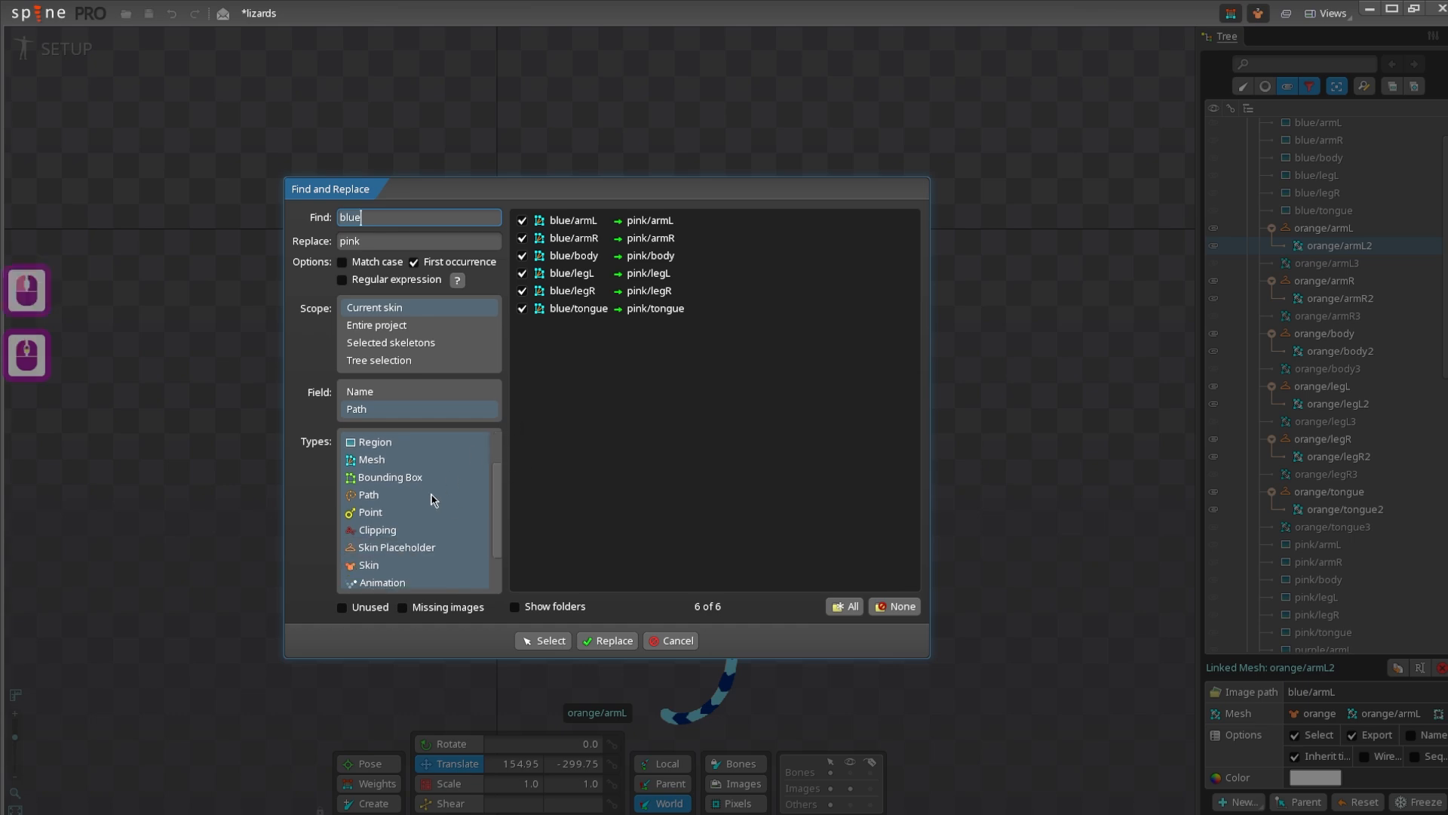
{"action": "left_click", "coordinate": [607, 641]}
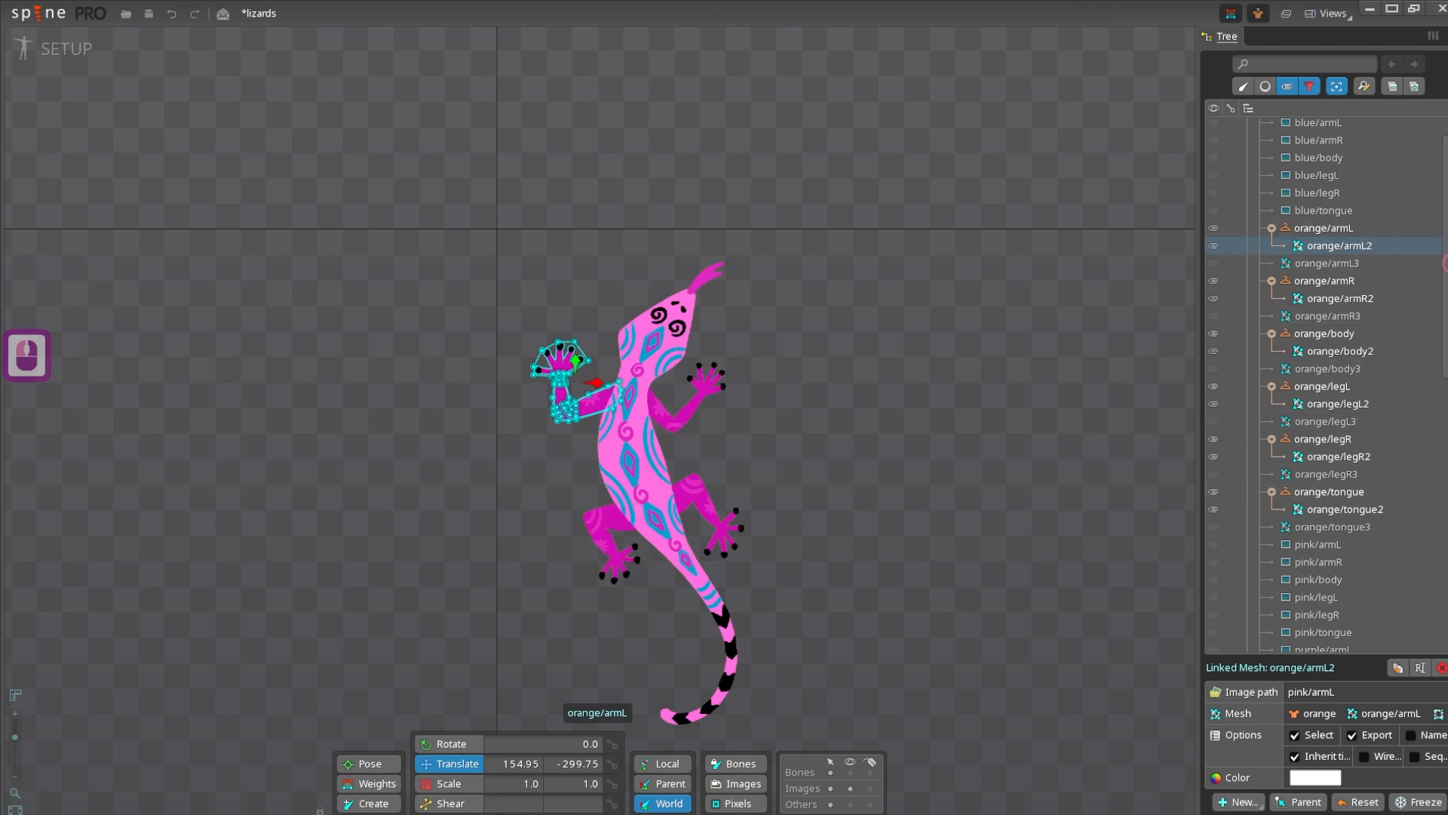
- Activate the purple skin and move the remaining linked meshes, from orange/tongue3 to orange/armL3, into their matching skin placeholders
{"action": "left_click_drag", "start_coordinate": [1447, 287], "coordinate": [1447, 489]}
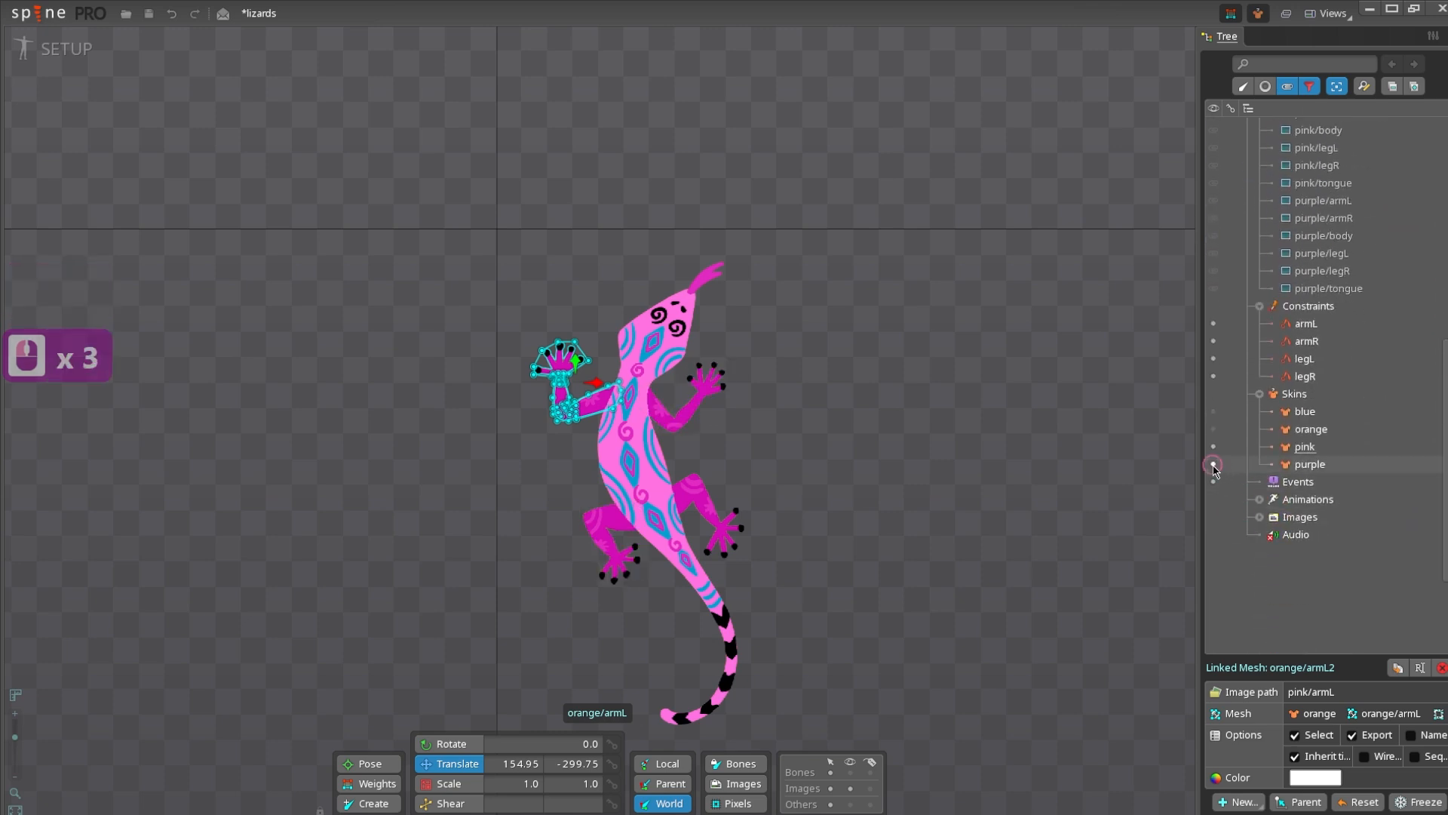
{"action": "left_click", "coordinate": [1214, 462]}
{"action": "scroll", "coordinate": [1365, 341], "scroll_direction": "up", "scroll_amount": 7}
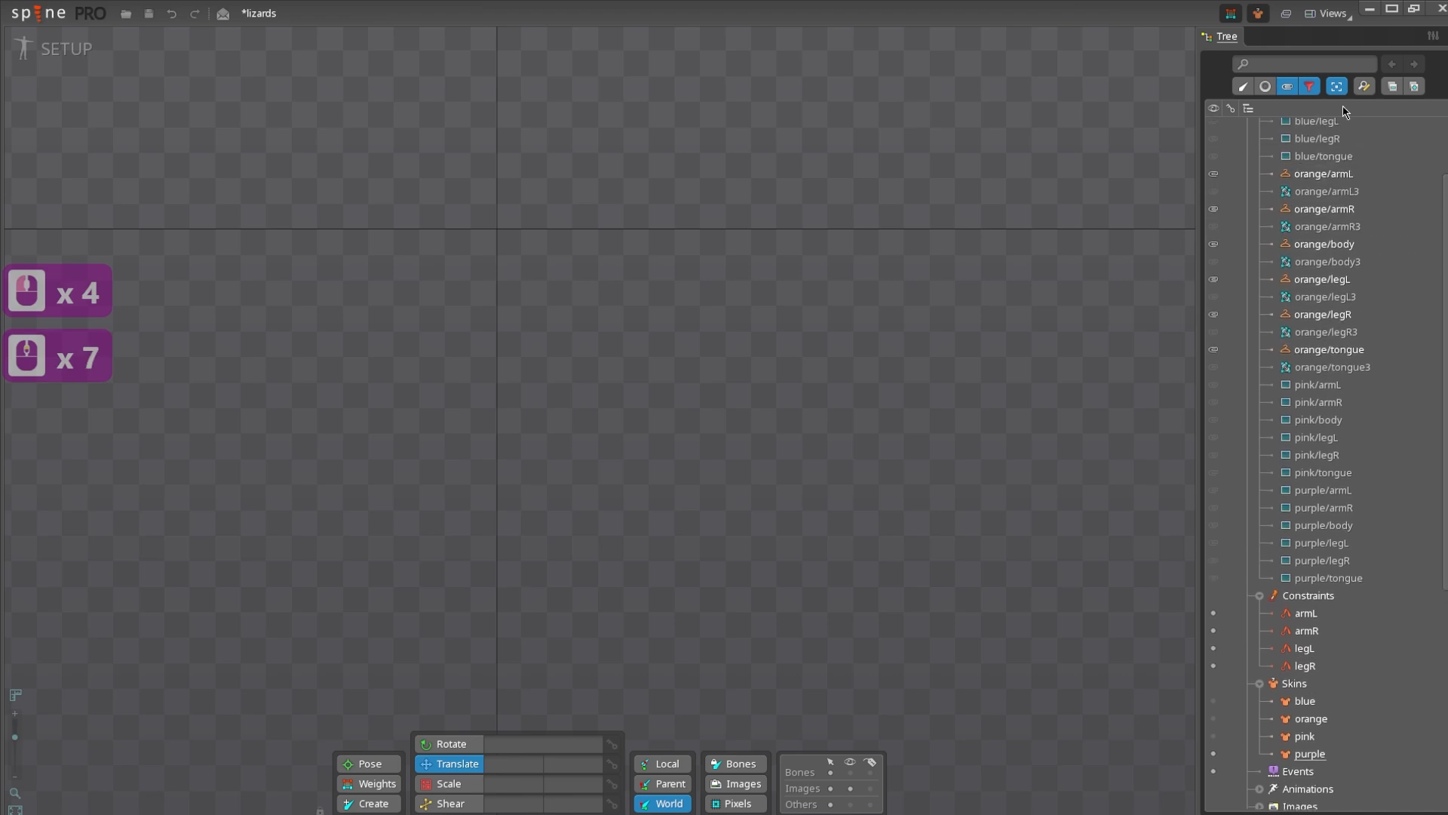
{"action": "left_click", "coordinate": [1364, 86]}
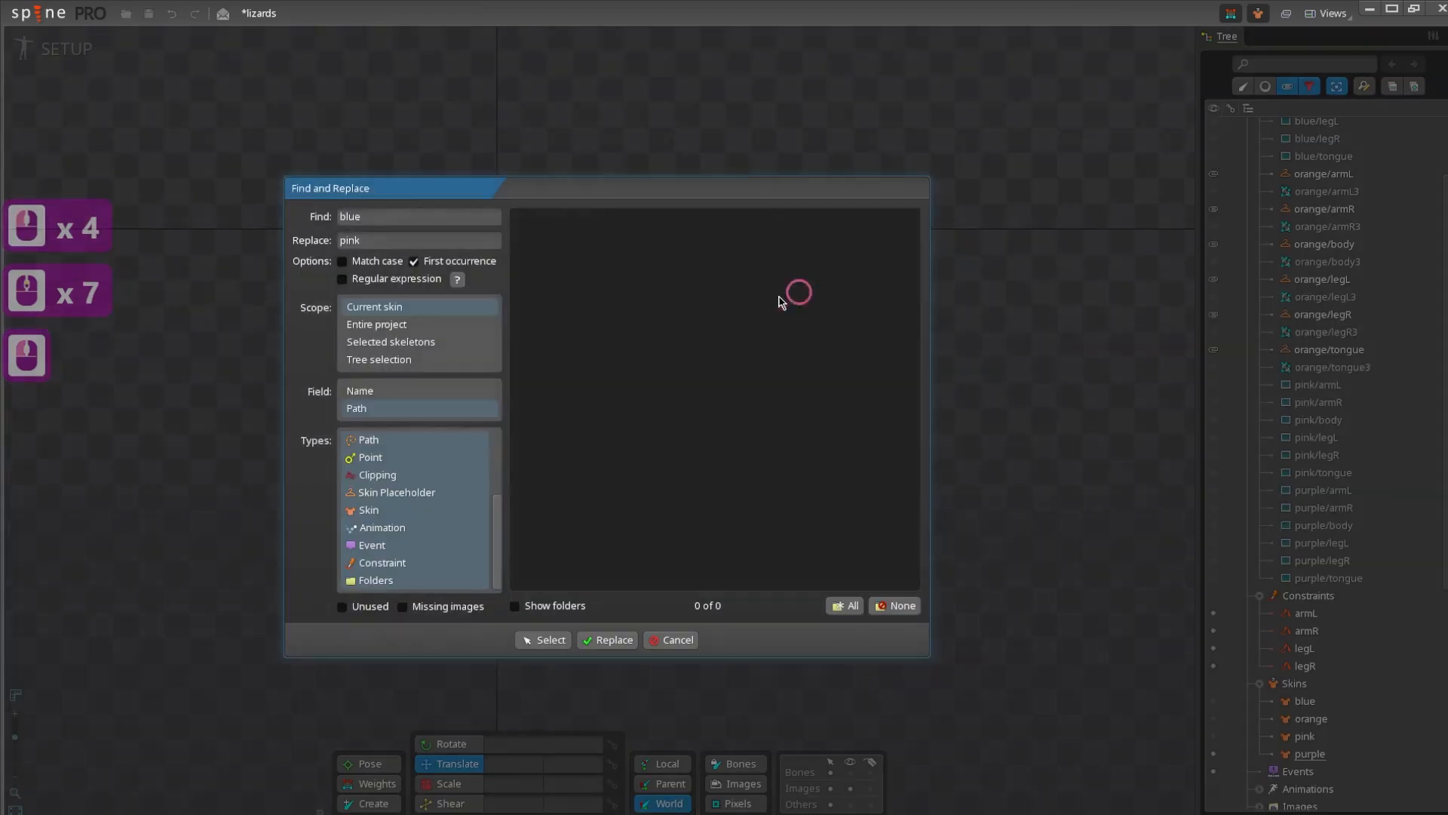
{"action": "left_click", "coordinate": [650, 640]}
{"action": "left_click", "coordinate": [1327, 367]}
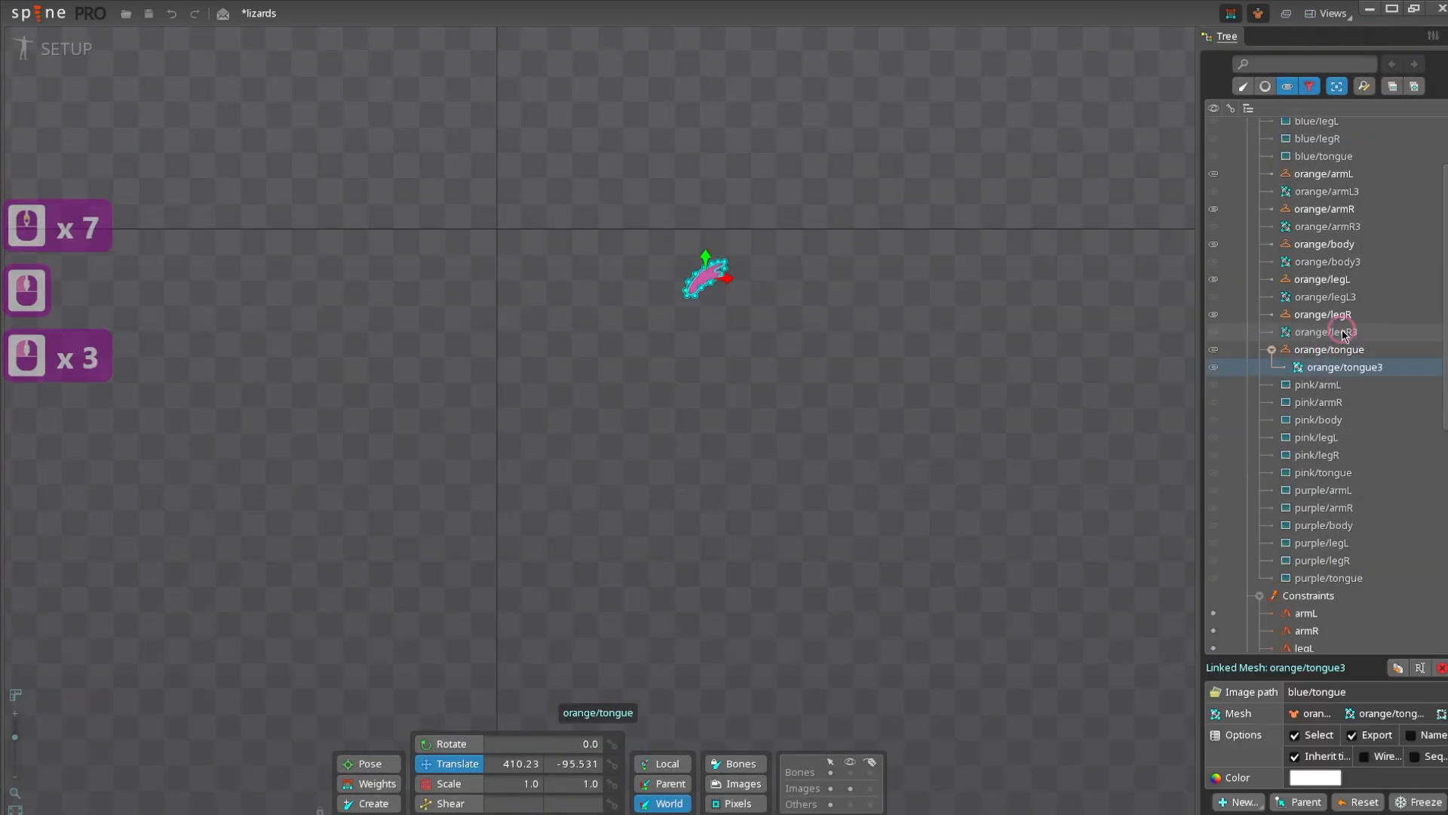
{"action": "left_click_drag", "start_coordinate": [1343, 331], "coordinate": [1311, 173]}
{"action": "left_click", "coordinate": [1332, 247]}
{"action": "left_click", "coordinate": [1332, 261]}
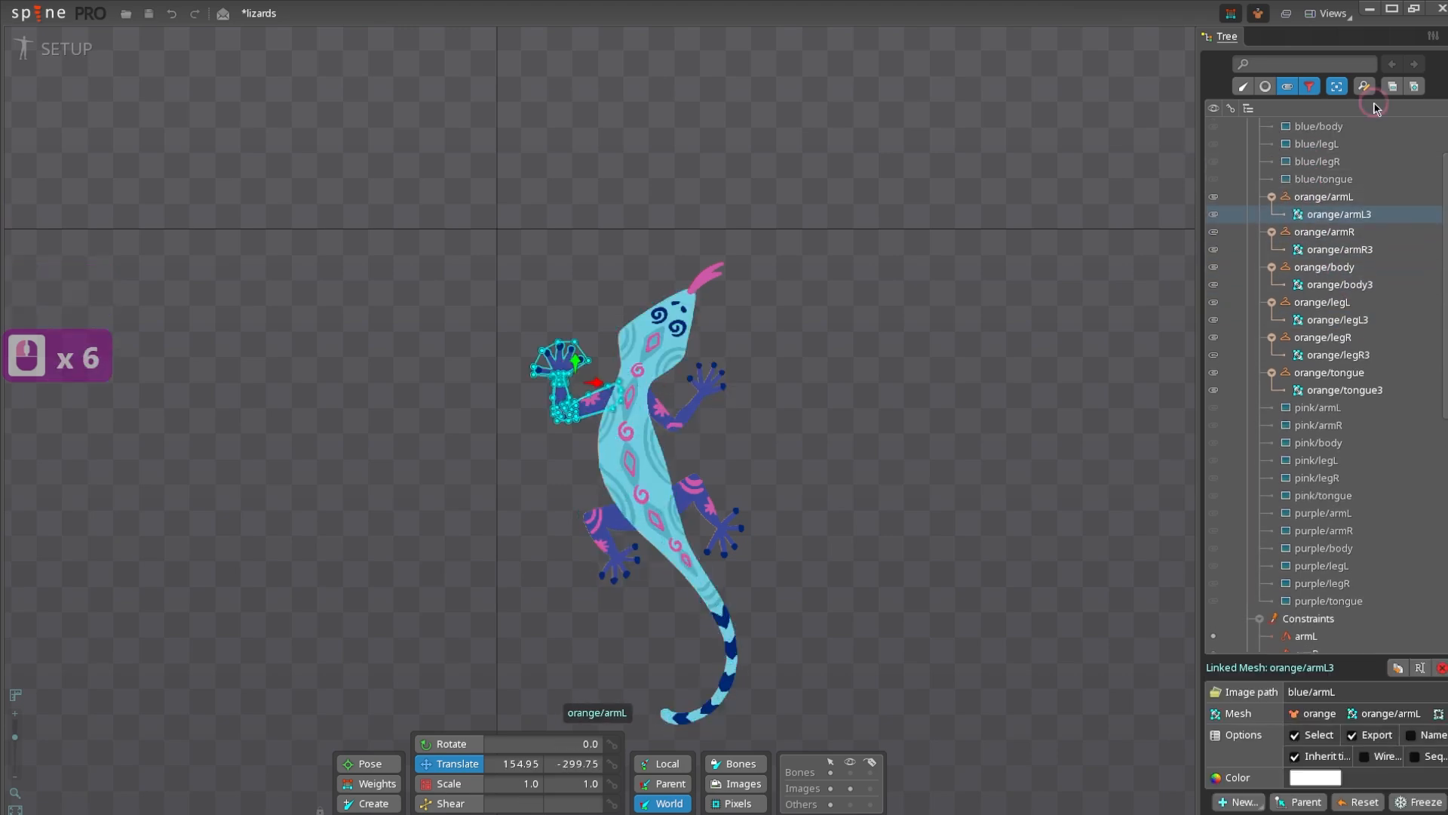
- Replace "blue" with "purple" in the Path field of the current skin's six linked meshes using Find and Replace, and clear the selection
{"action": "left_click", "coordinate": [1364, 86]}
{"action": "left_click", "coordinate": [400, 240]}
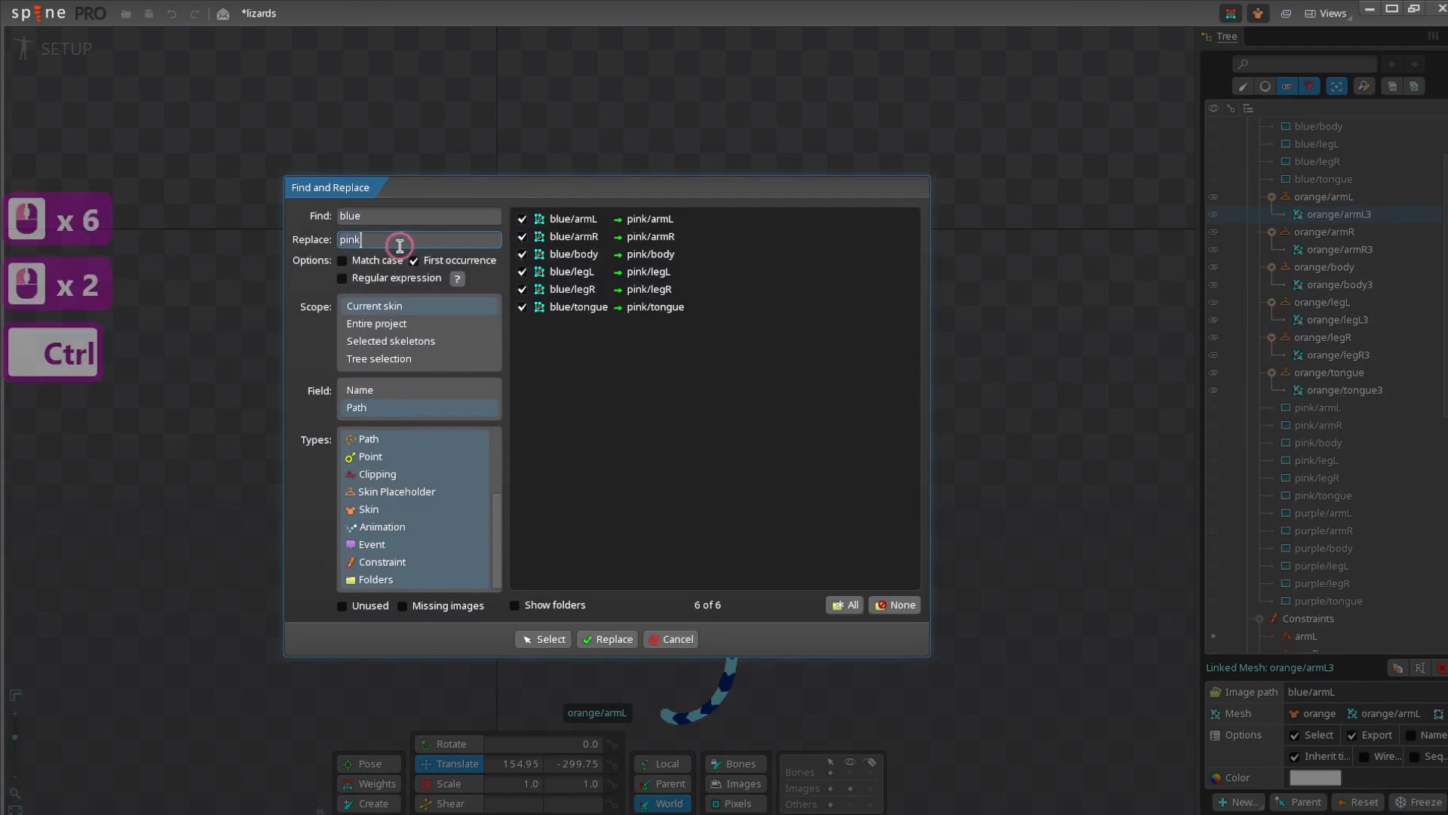
{"action": "key", "text": "ctrl+a"}
{"action": "type", "text": "purple"}
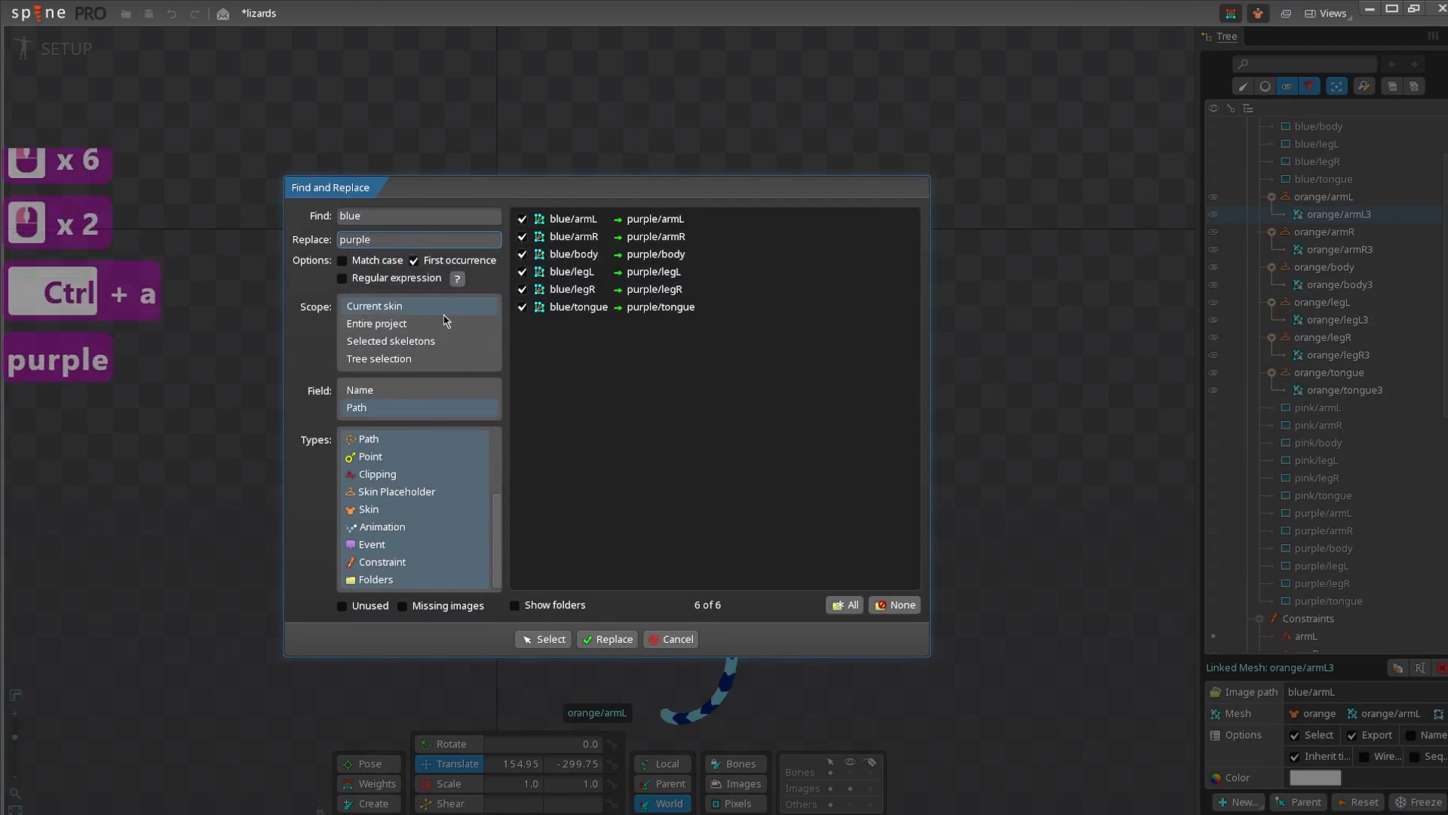
{"action": "left_click", "coordinate": [596, 639]}
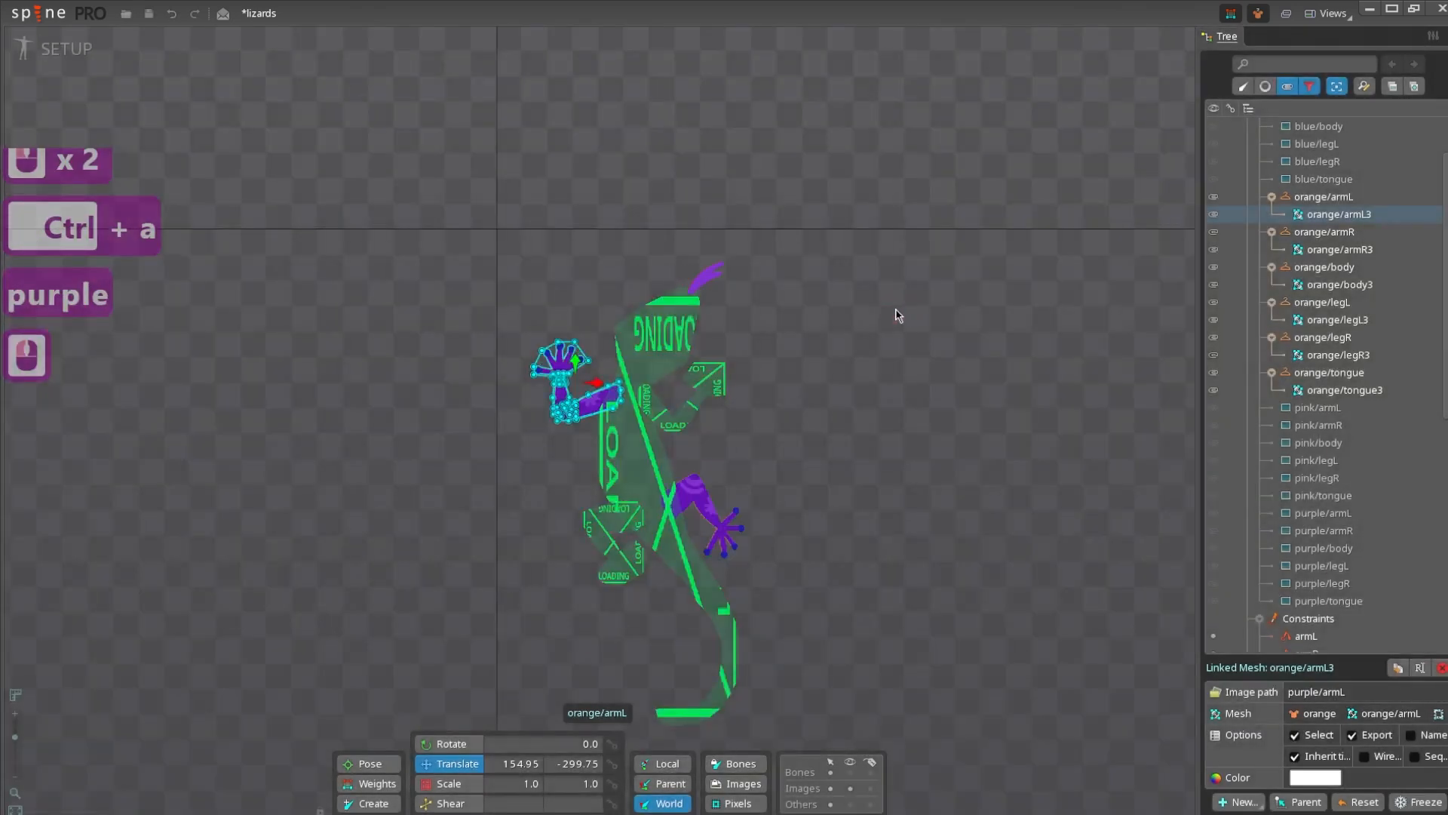
{"action": "left_click_drag", "start_coordinate": [813, 463], "coordinate": [821, 412]}
{"action": "left_click_drag", "start_coordinate": [743, 438], "coordinate": [833, 435]}
{"action": "key", "text": "space"}
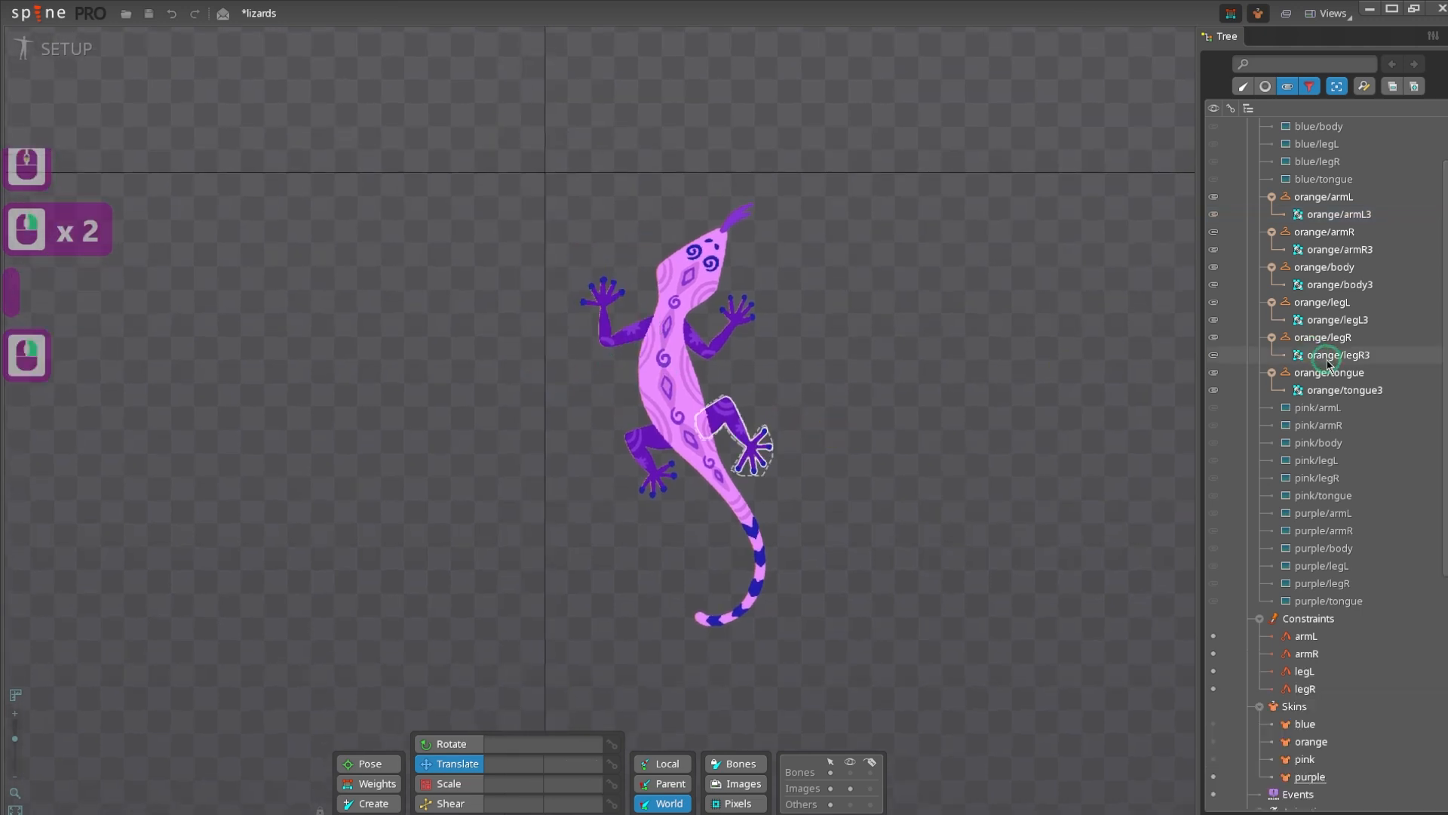
- Show the pink, orange and blue skins in turn on the lizard in Setup mode
{"action": "scroll", "coordinate": [1214, 638], "scroll_direction": "down", "scroll_amount": 3}
{"action": "left_click", "coordinate": [1213, 653]}
{"action": "left_click", "coordinate": [1214, 641]}
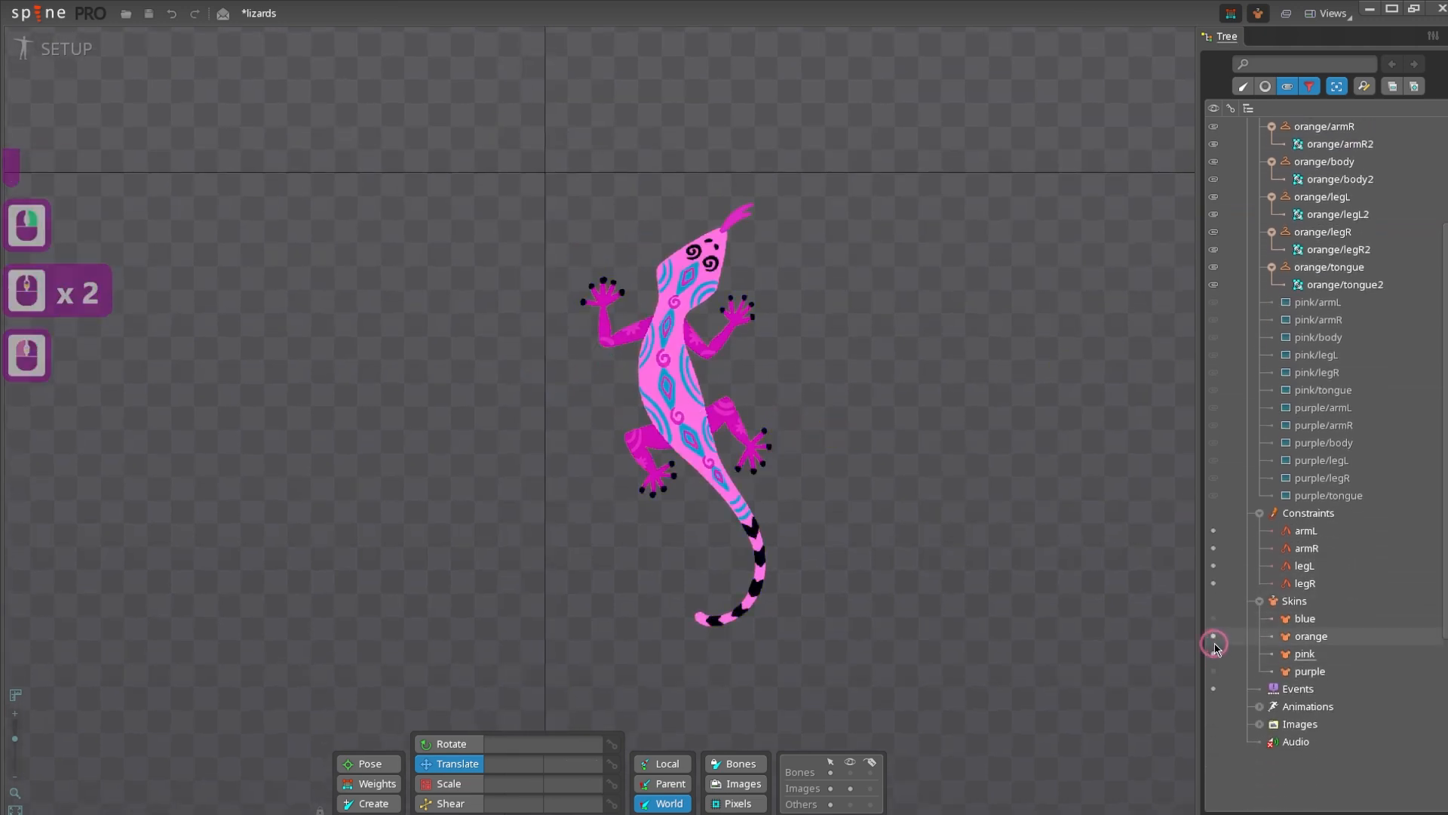
{"action": "double_click", "coordinate": [1214, 618]}
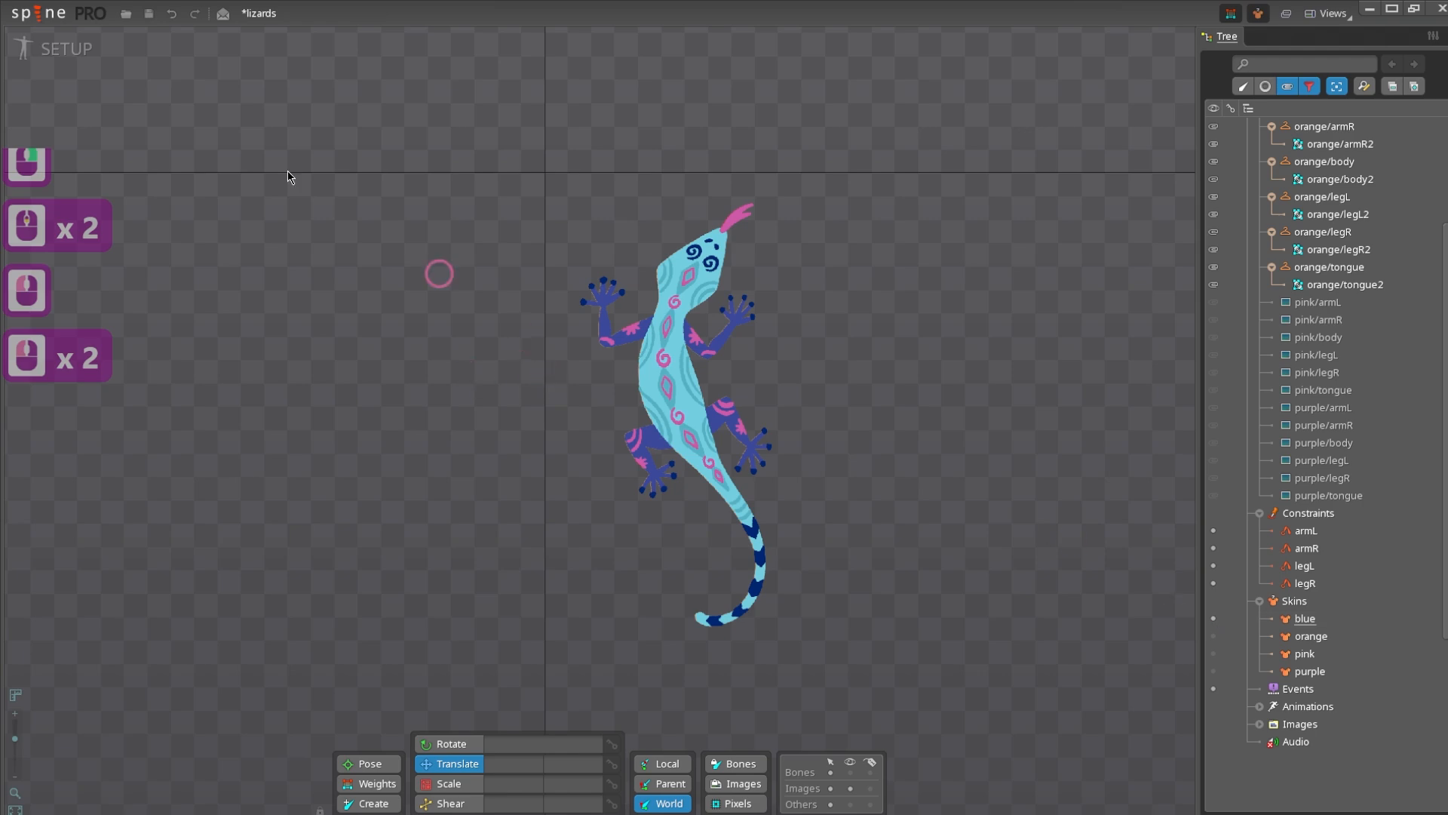
- Switch to Animate mode and play the crawl animation with the blue skin
{"action": "left_click", "coordinate": [79, 53]}
{"action": "scroll", "coordinate": [453, 217], "scroll_direction": "down", "scroll_amount": 3}
{"action": "left_click_drag", "start_coordinate": [514, 228], "coordinate": [364, 320]}
{"action": "scroll", "coordinate": [363, 320], "scroll_direction": "down", "scroll_amount": 2}
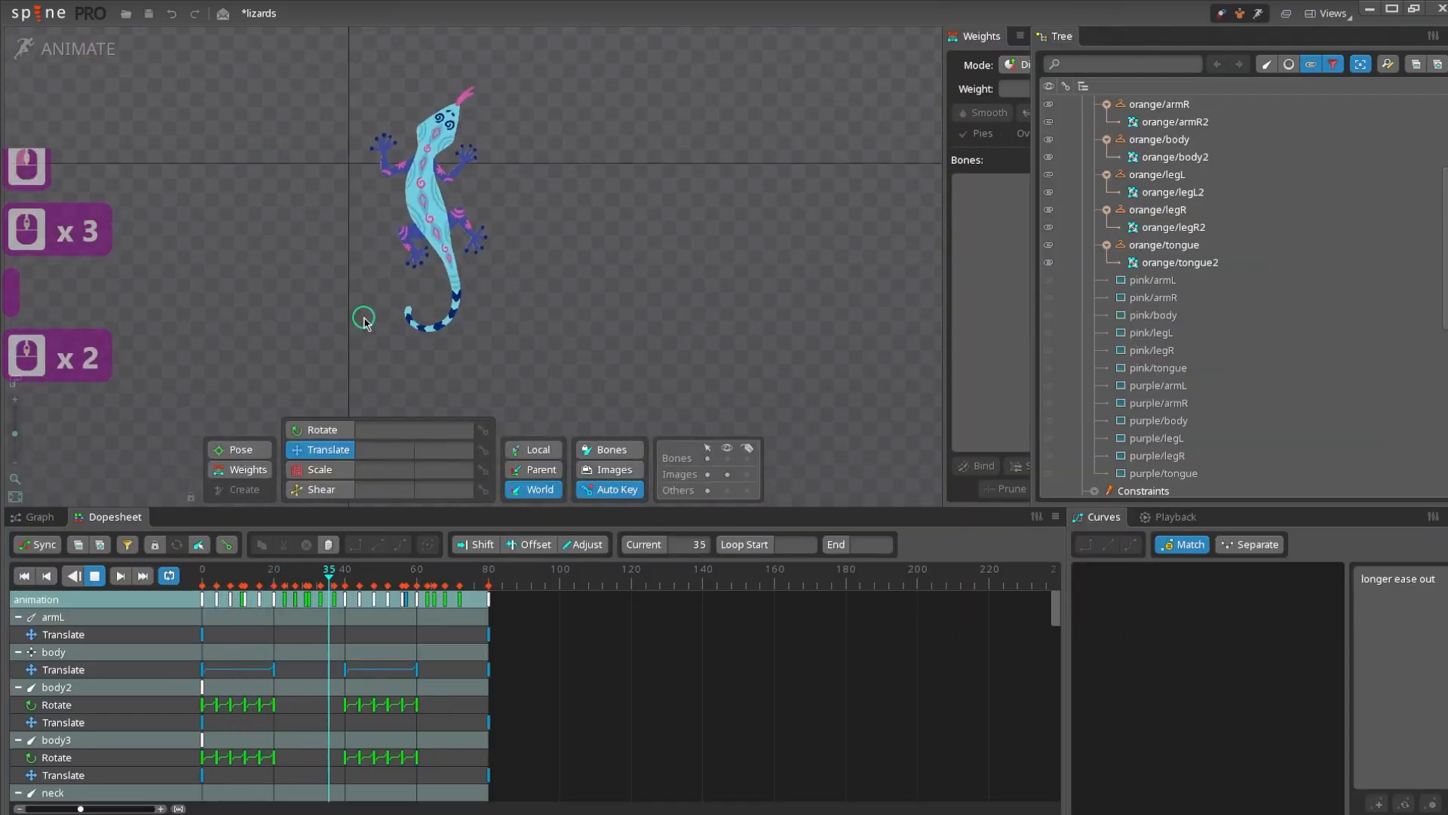
{"action": "scroll", "coordinate": [1097, 305], "scroll_direction": "down", "scroll_amount": 1}
- Preview the playing crawl animation with the orange, pink and purple skins in turn, ending on the pink skin
{"action": "scroll", "coordinate": [1101, 310], "scroll_direction": "down", "scroll_amount": 5}
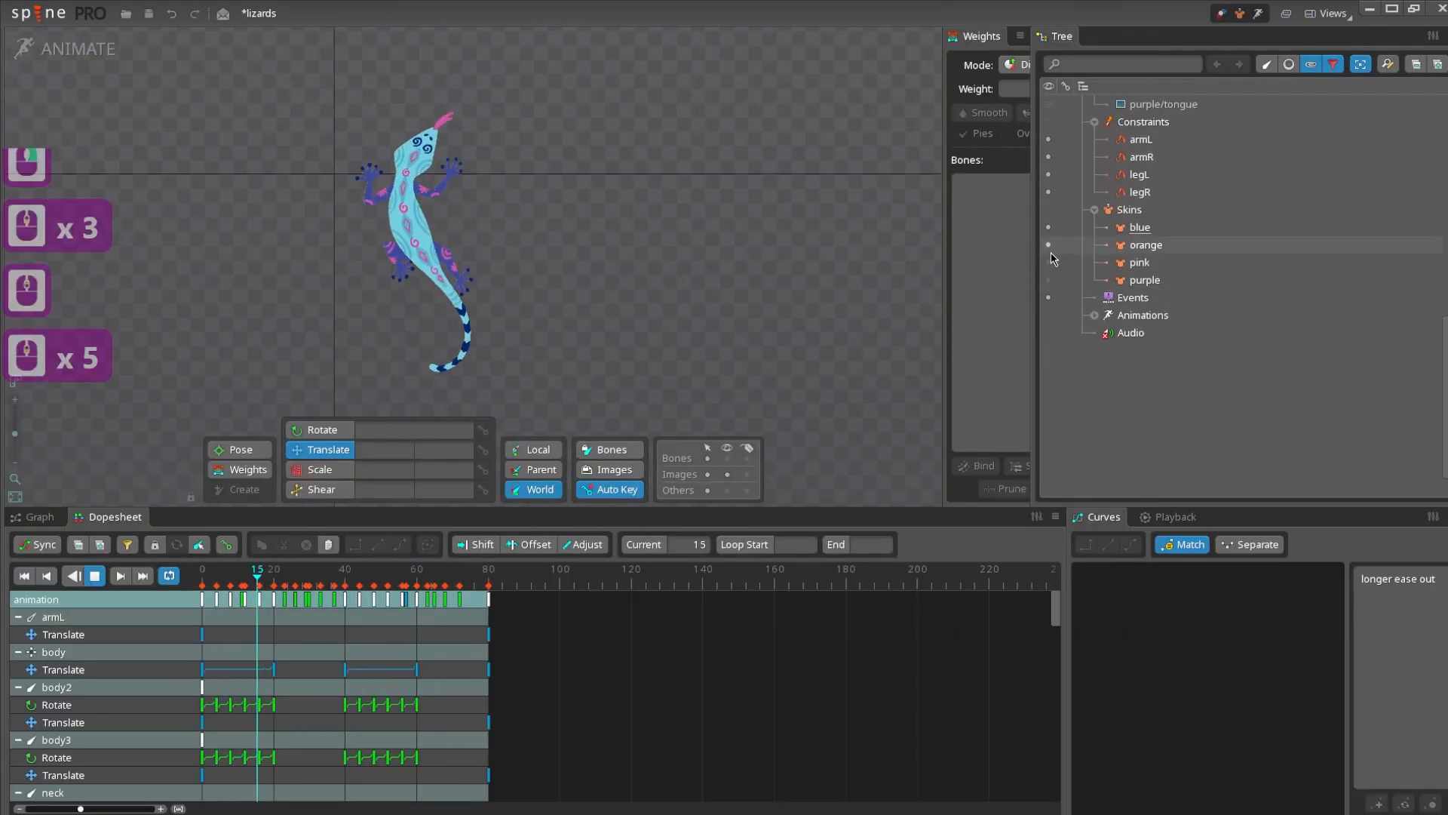
{"action": "left_click", "coordinate": [1050, 249]}
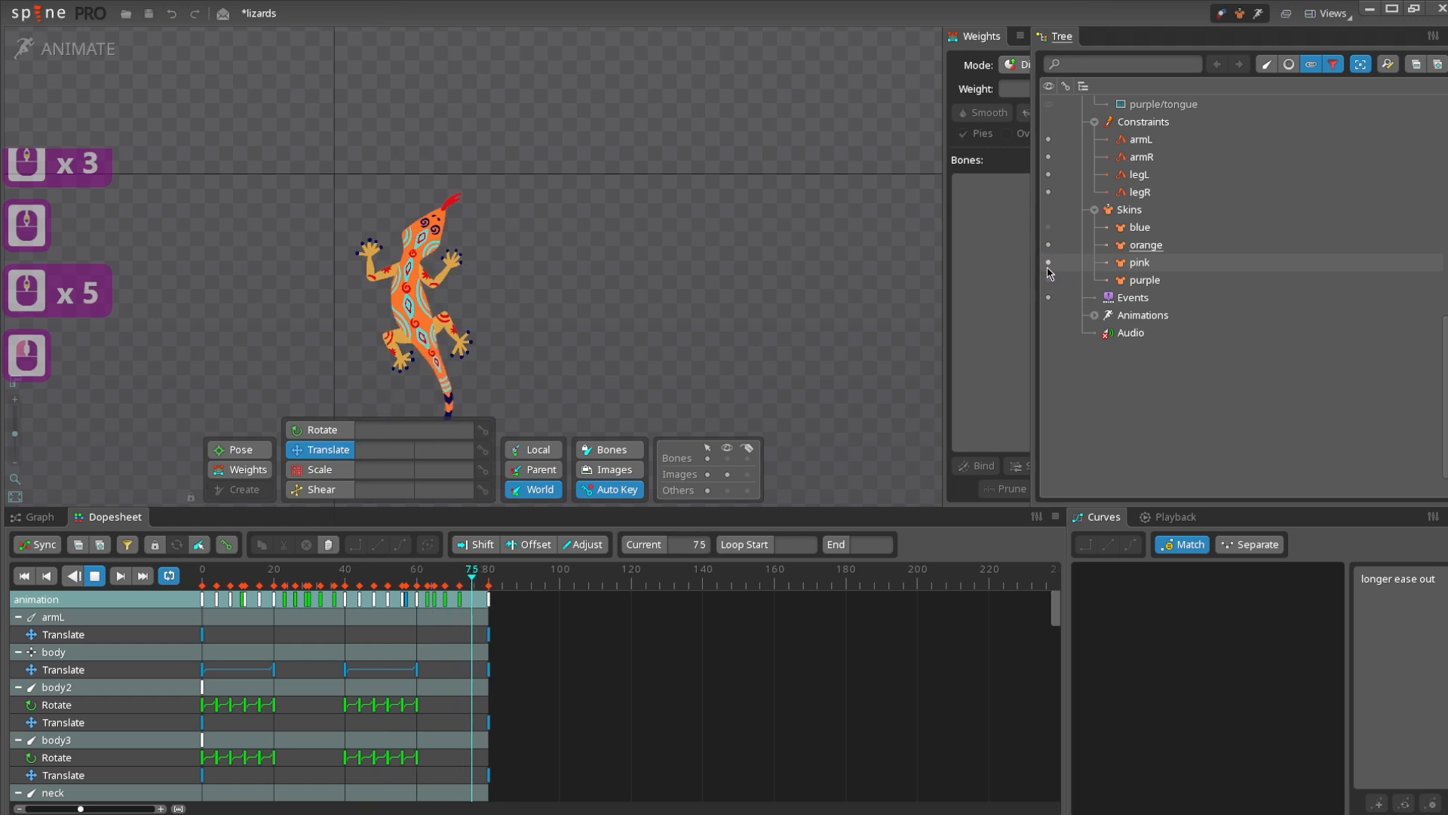
{"action": "left_click", "coordinate": [1048, 263]}
{"action": "left_click", "coordinate": [1049, 280]}
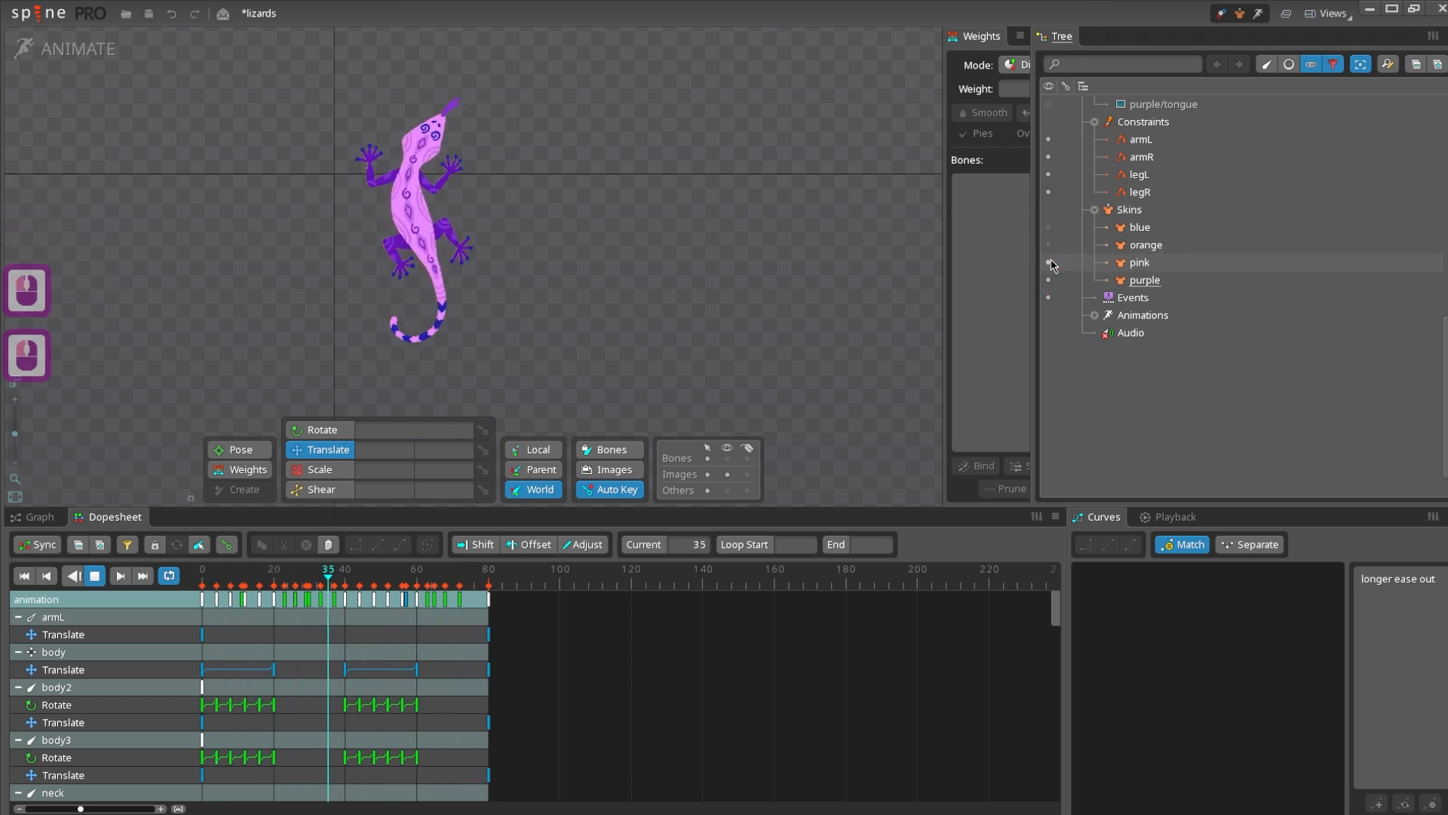
{"action": "left_click", "coordinate": [1049, 262]}
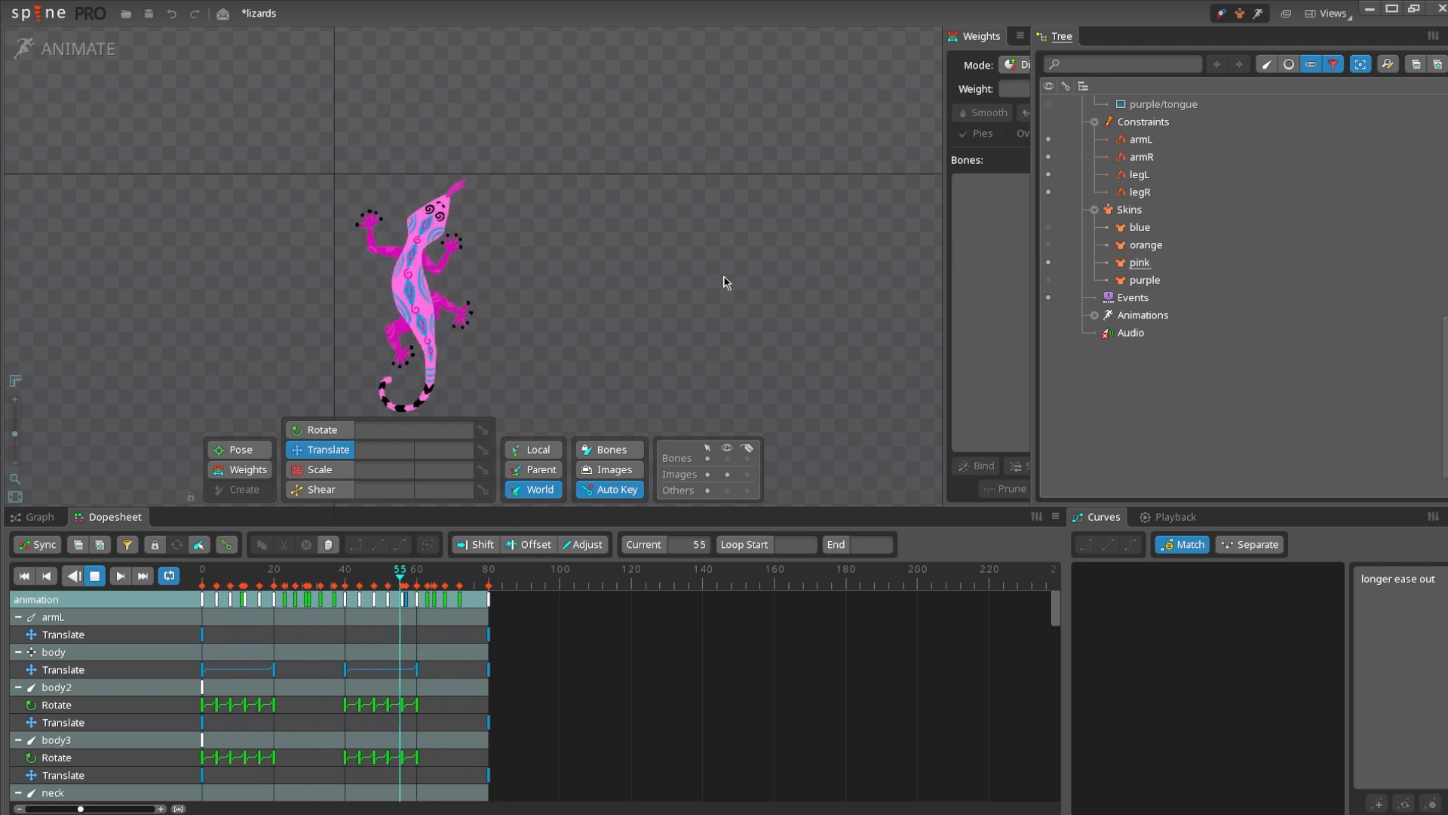
{"action": "left_click_drag", "start_coordinate": [606, 302], "coordinate": [635, 258]}
{"action": "scroll", "coordinate": [528, 270], "scroll_direction": "down", "scroll_amount": 2}
{"action": "left_click_drag", "start_coordinate": [527, 272], "coordinate": [581, 291]}
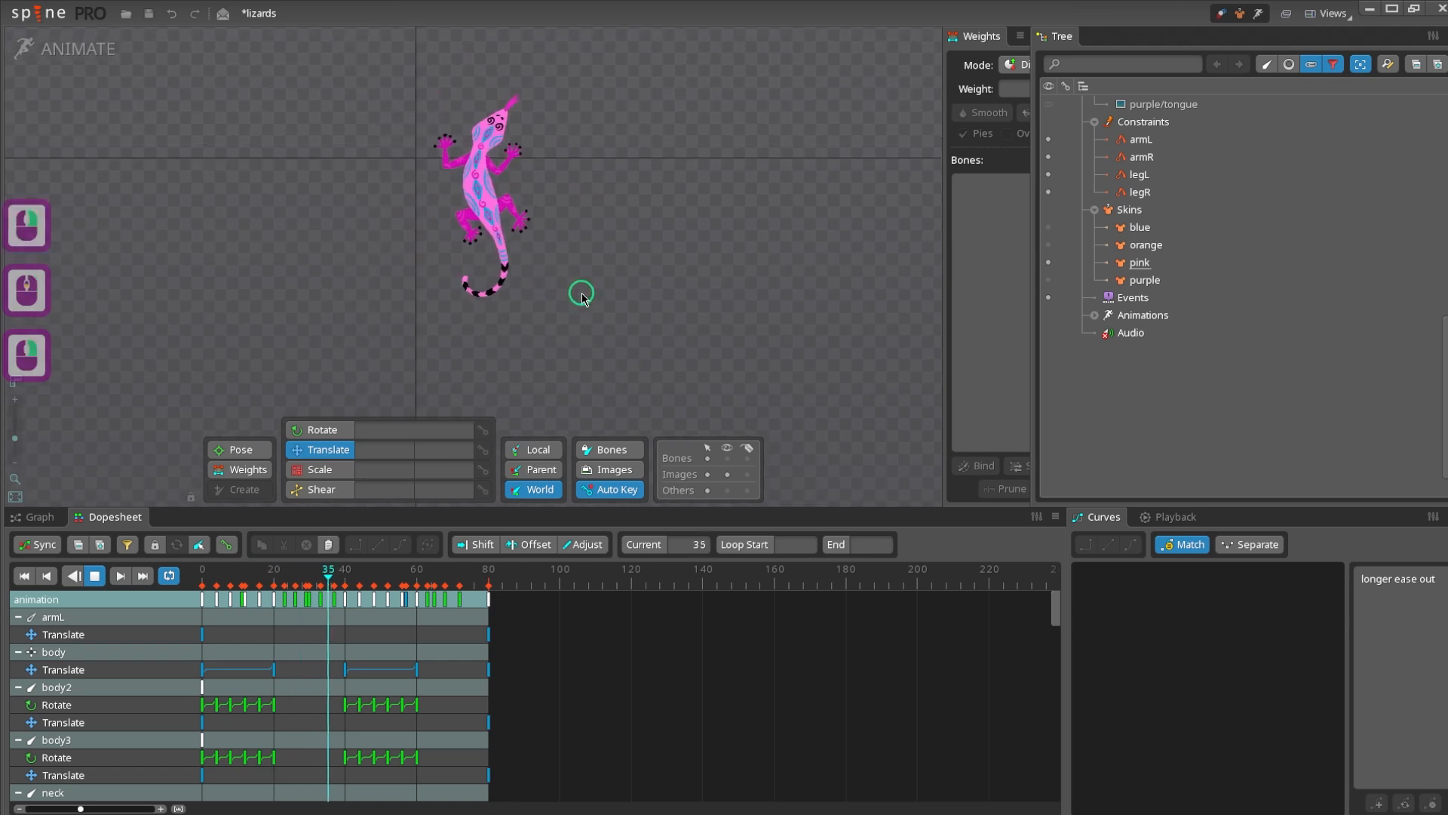